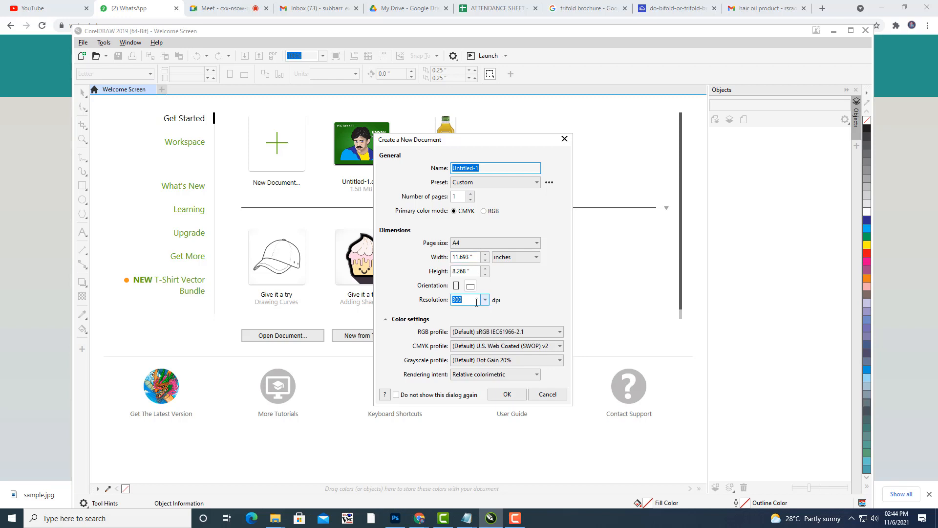
Create a landscape A4 document at 11.693 × 8.268 in and 300 dpi, then pan the page into view.
click(475, 255)
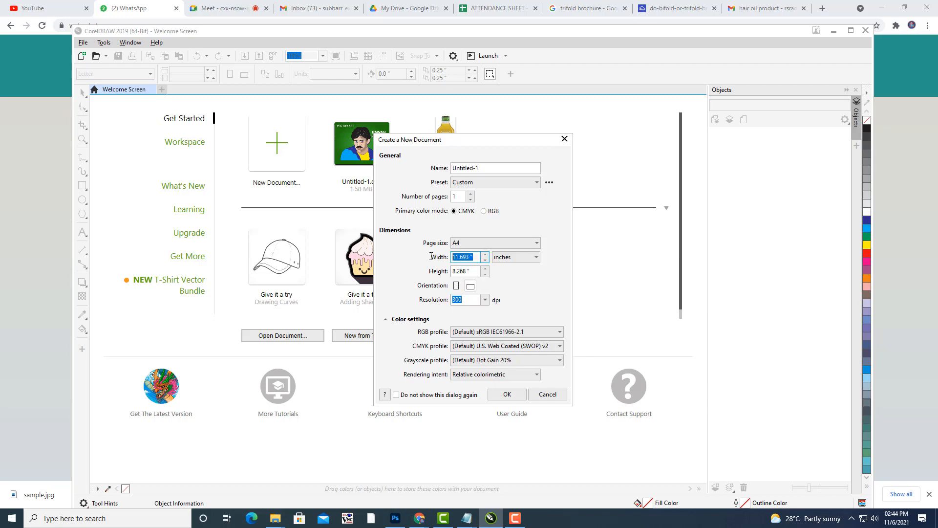
click(503, 393)
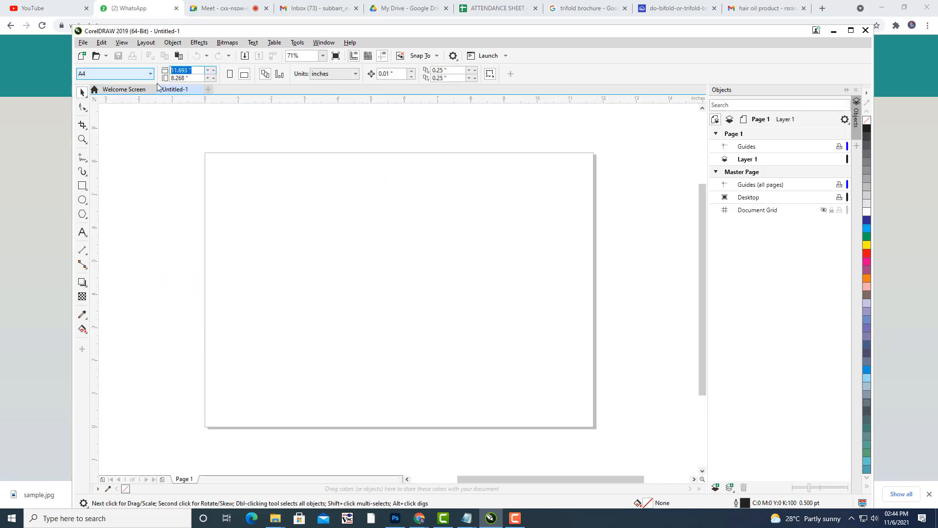
key(h)
drag(479, 213, 501, 203)
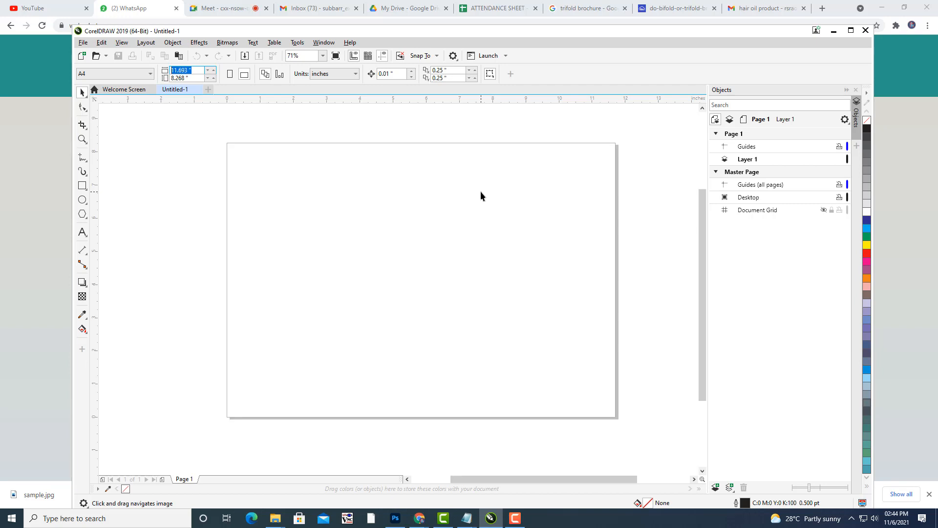
drag(479, 194, 489, 193)
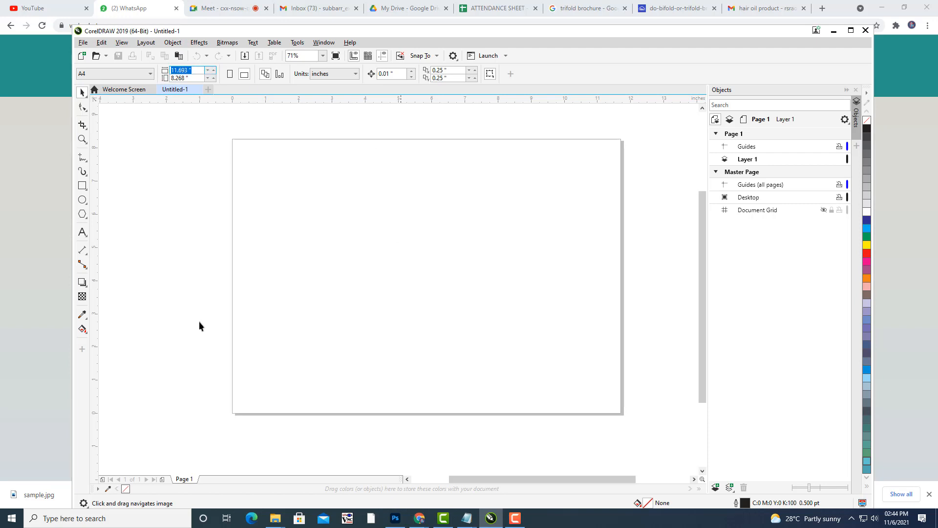
click(61, 520)
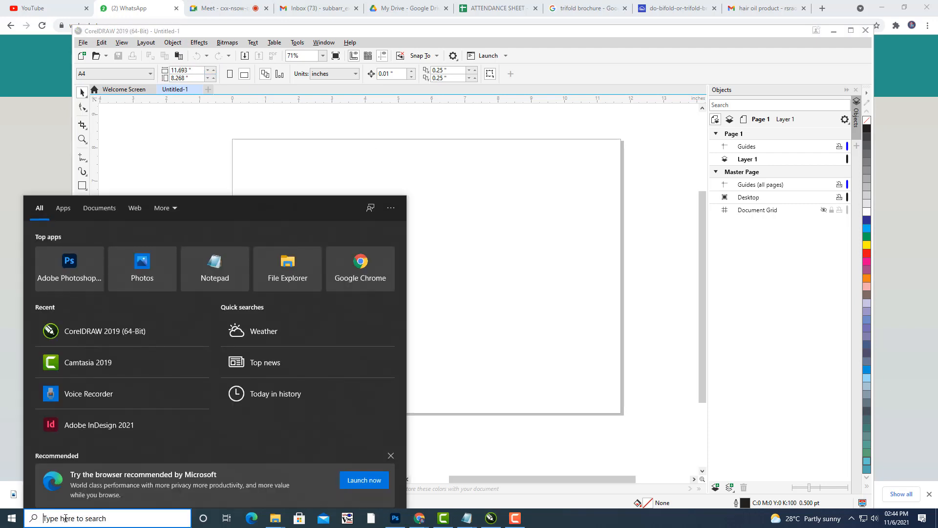
text(calc)
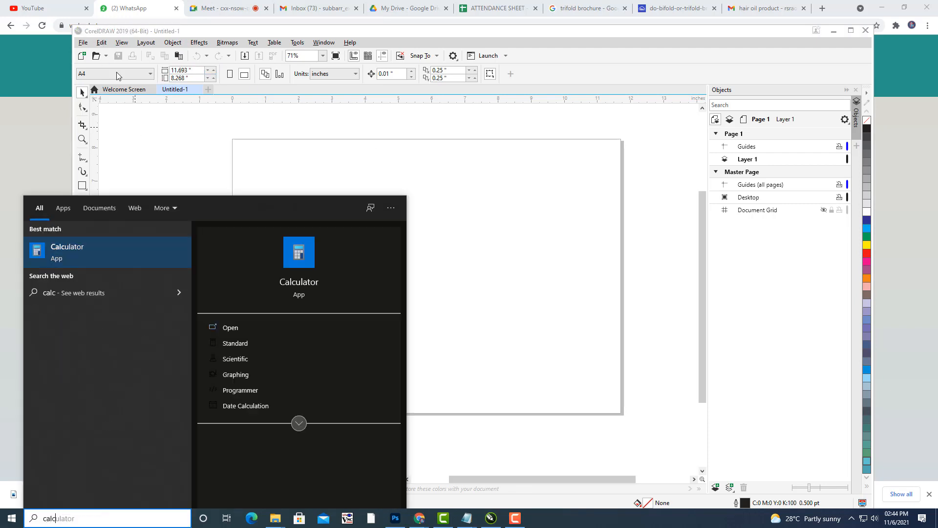
click(118, 252)
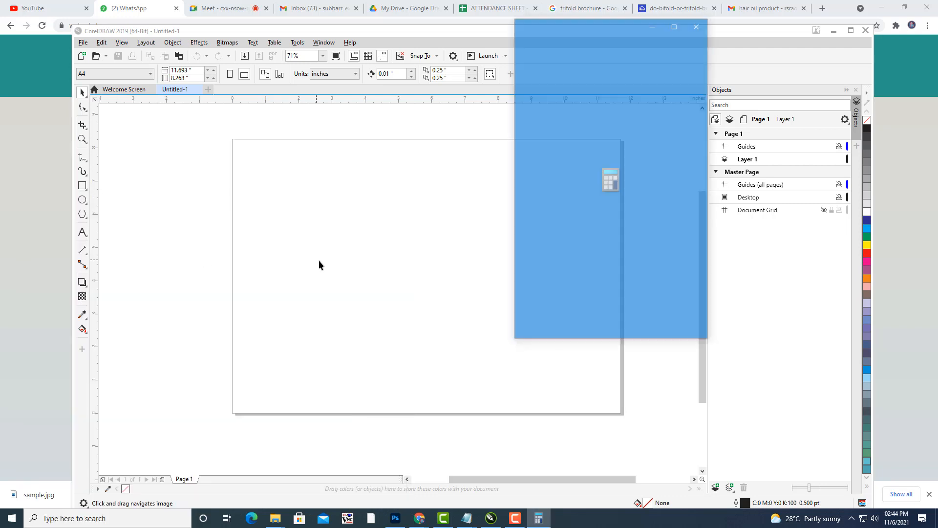
double_click(537, 292)
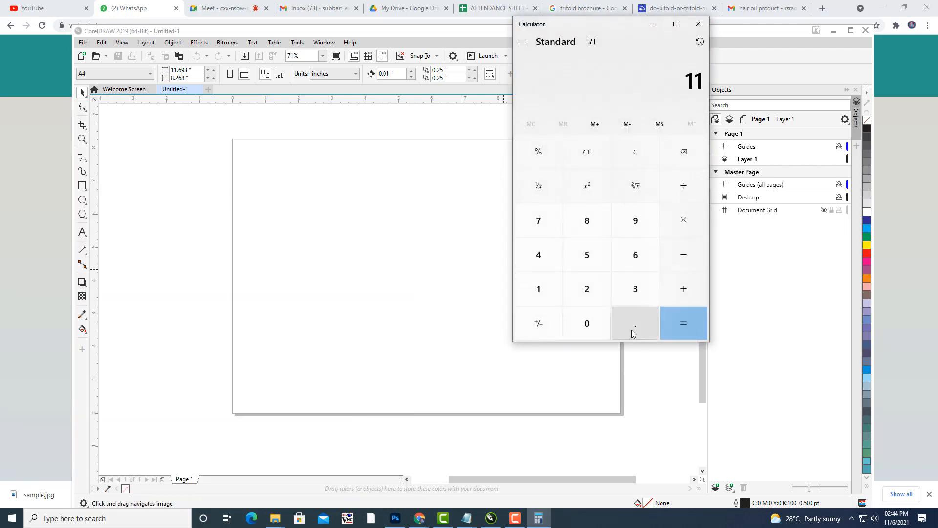
click(632, 327)
click(640, 264)
click(695, 188)
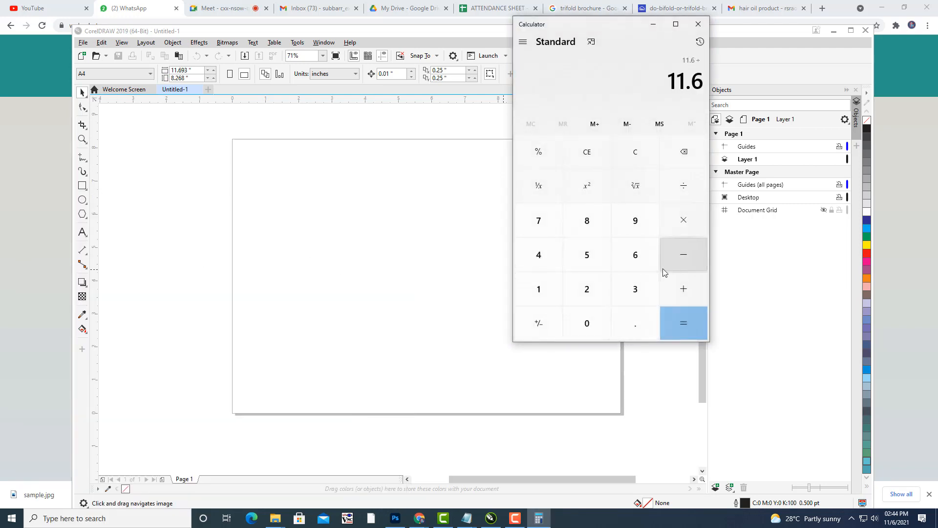
click(636, 287)
click(687, 312)
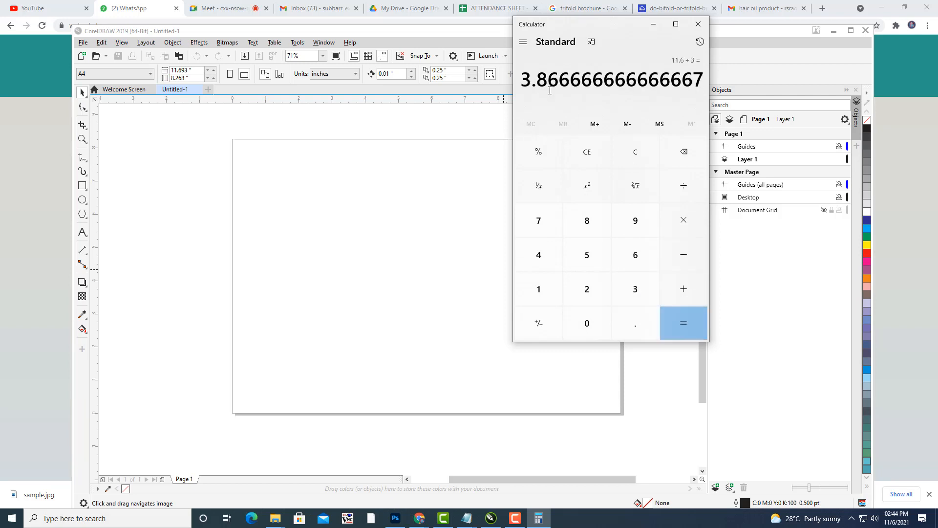
drag(521, 80, 547, 80)
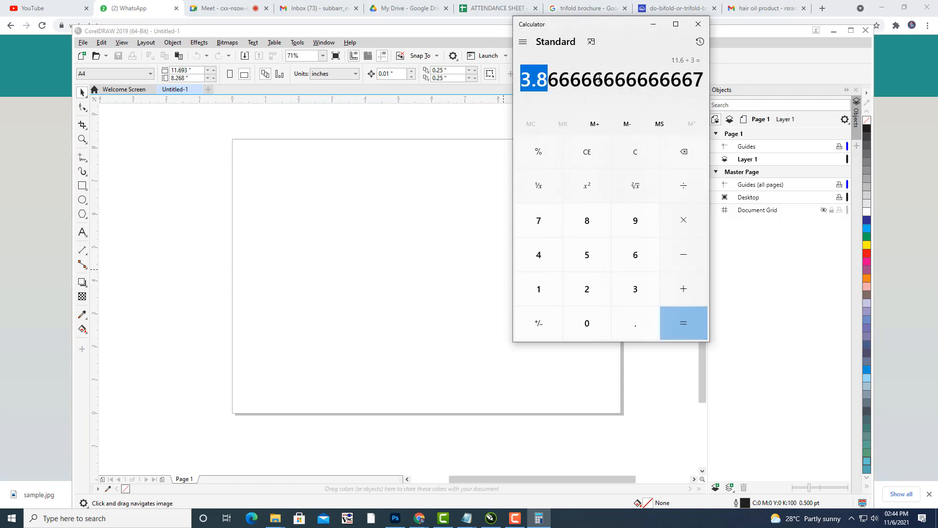
click(698, 24)
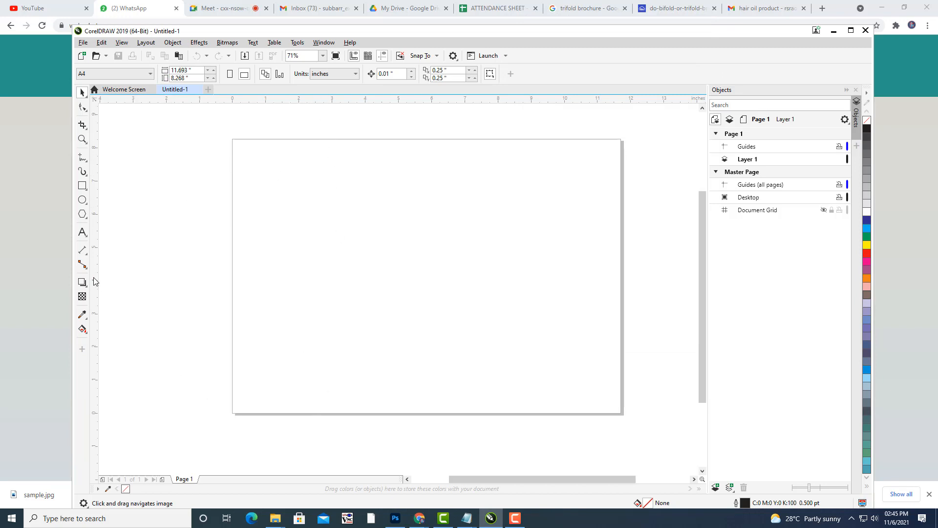
Pull a vertical guide from the left ruler and set its X position to exactly 3.8 inches.
drag(92, 277, 331, 316)
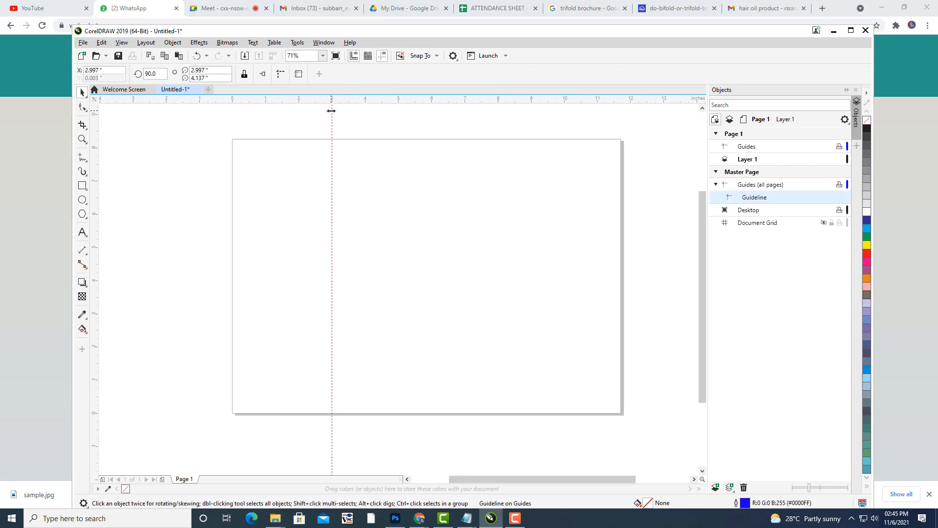
drag(332, 111, 359, 117)
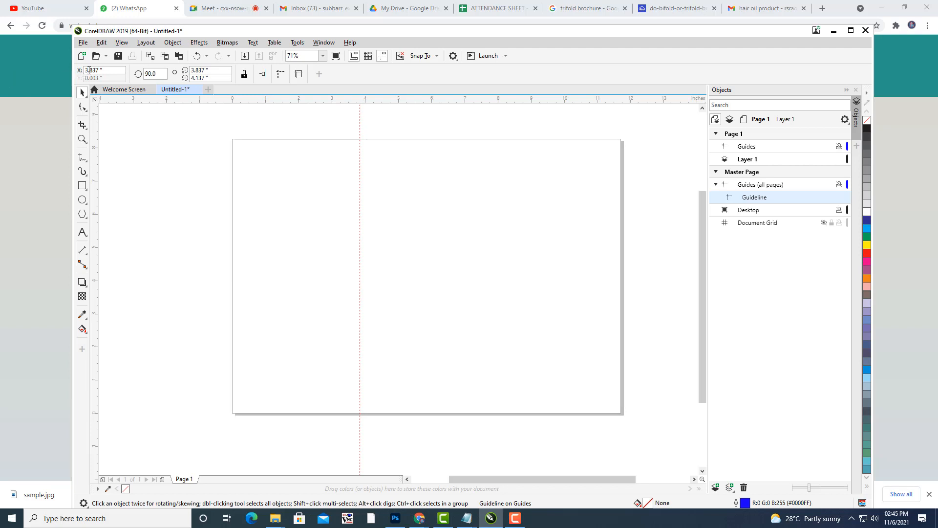
drag(100, 70, 91, 70)
text(00)
key(Return)
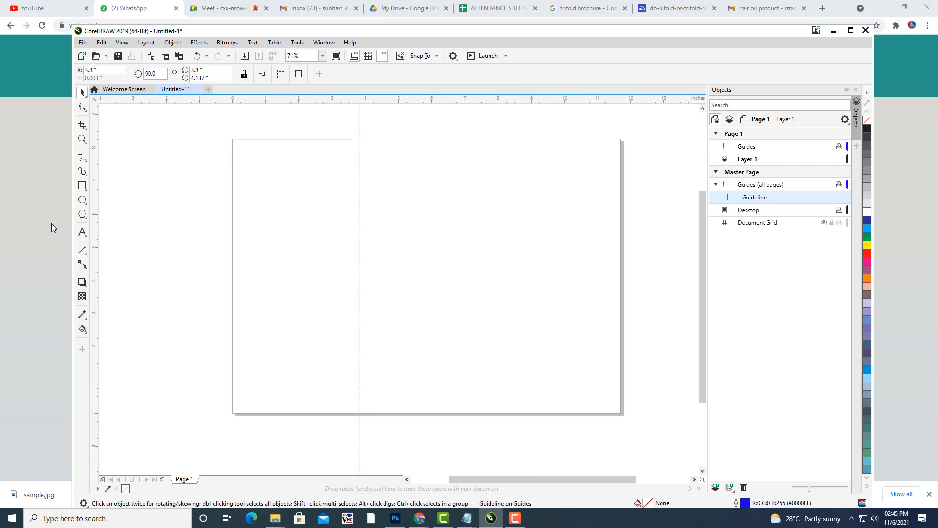
click(82, 186)
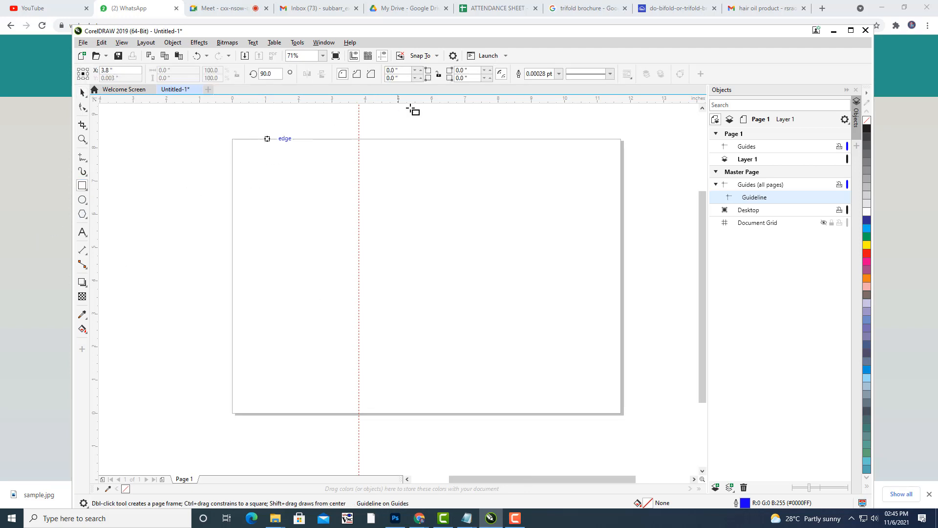
Add guidelines snapped to the page's top, left and bottom edges.
click(82, 93)
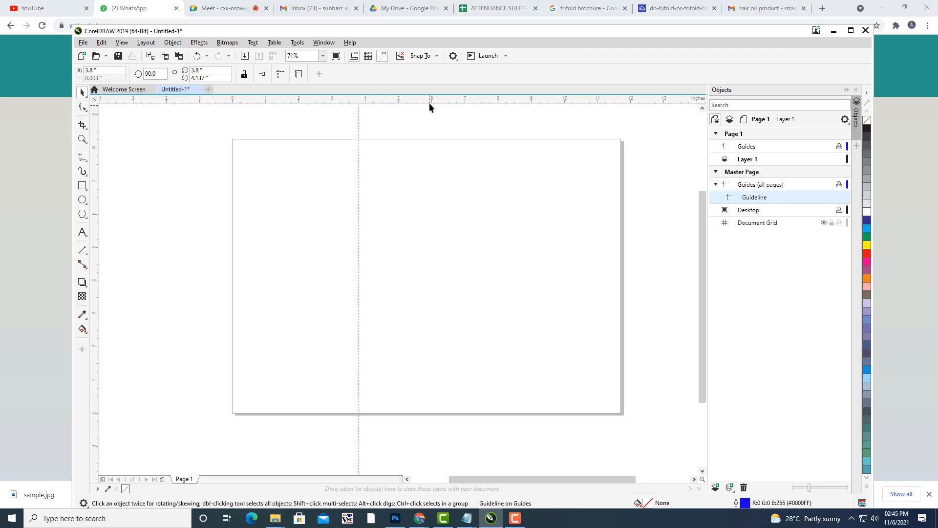
drag(428, 101, 435, 142)
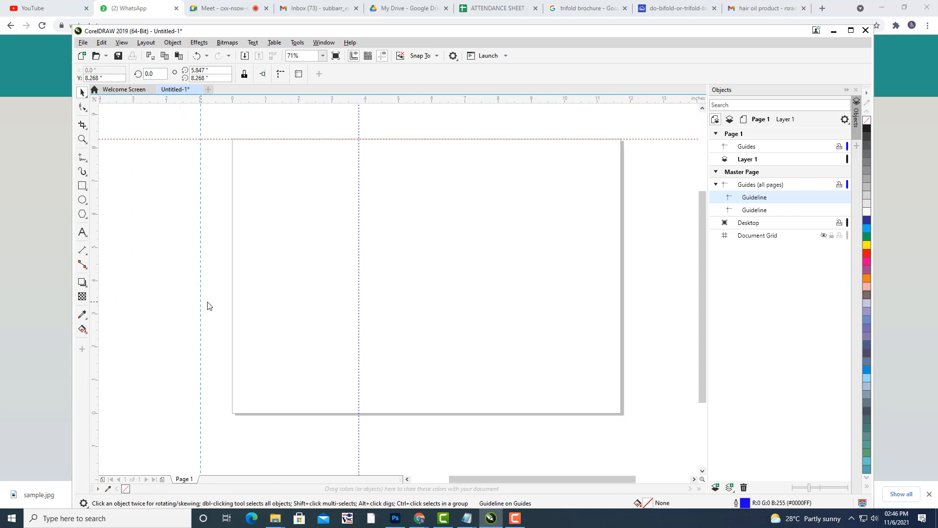
drag(206, 309, 205, 308)
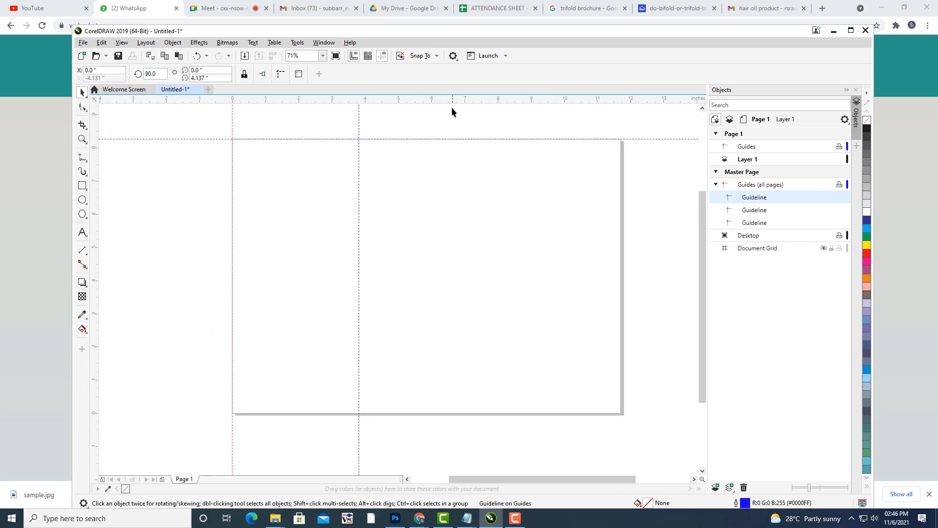
drag(451, 101, 422, 414)
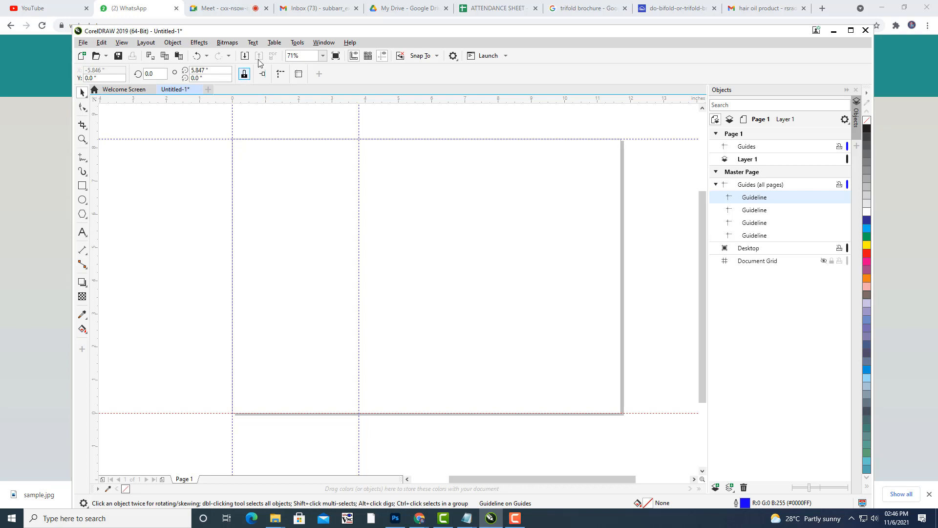
Look through the Text menu, then pick the Rectangle tool and open the View menu.
click(252, 43)
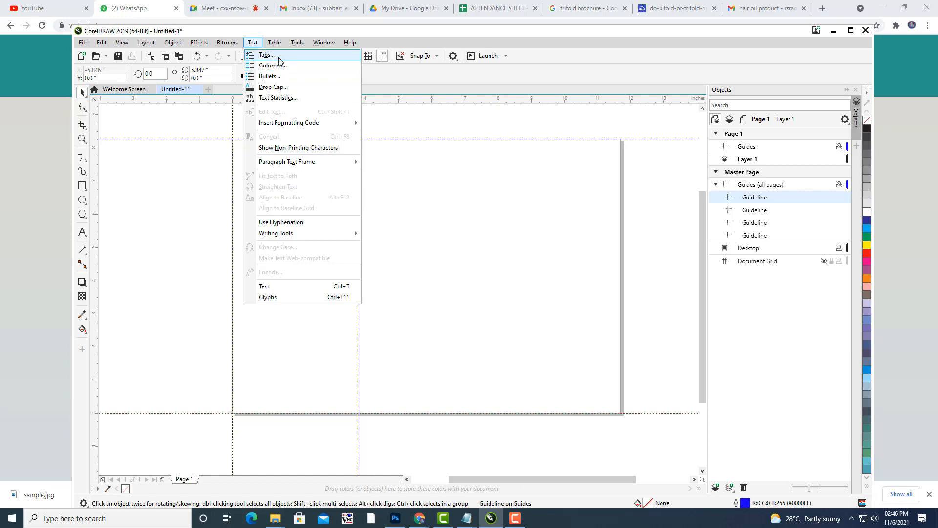
click(426, 80)
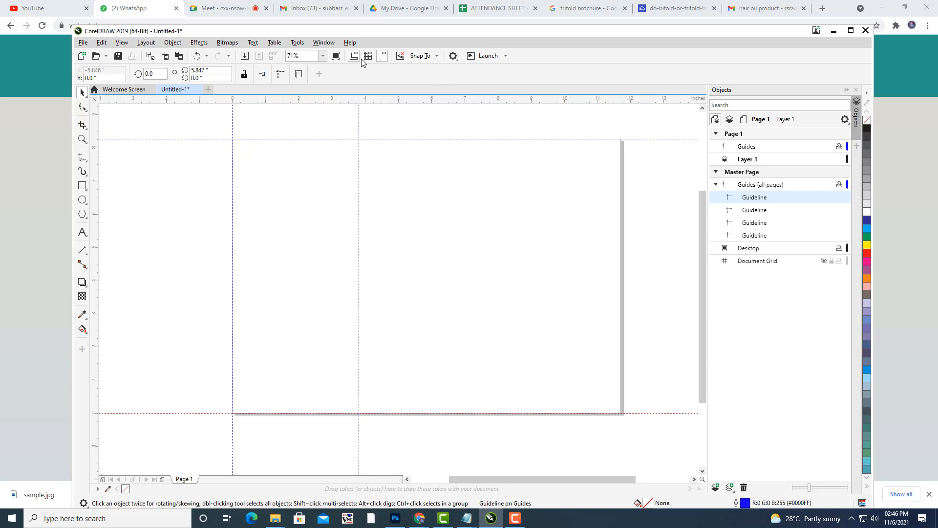
click(82, 186)
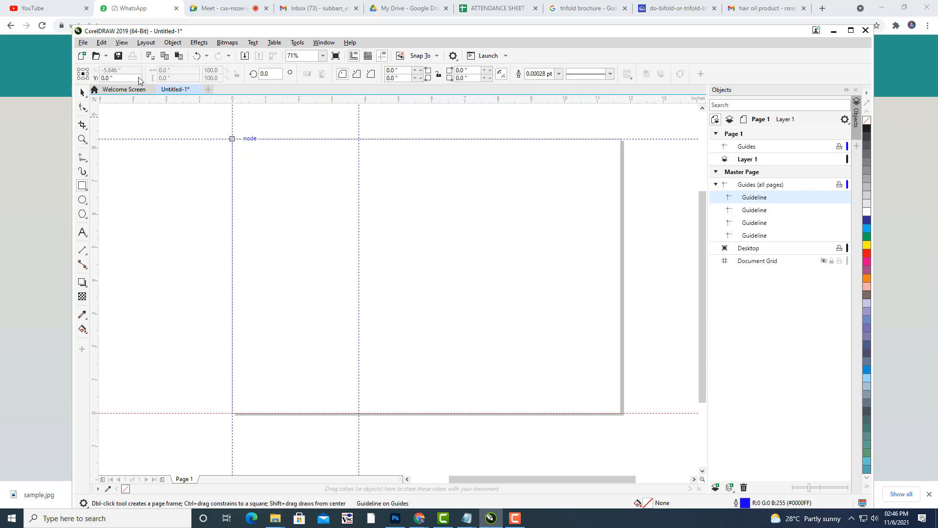
click(122, 43)
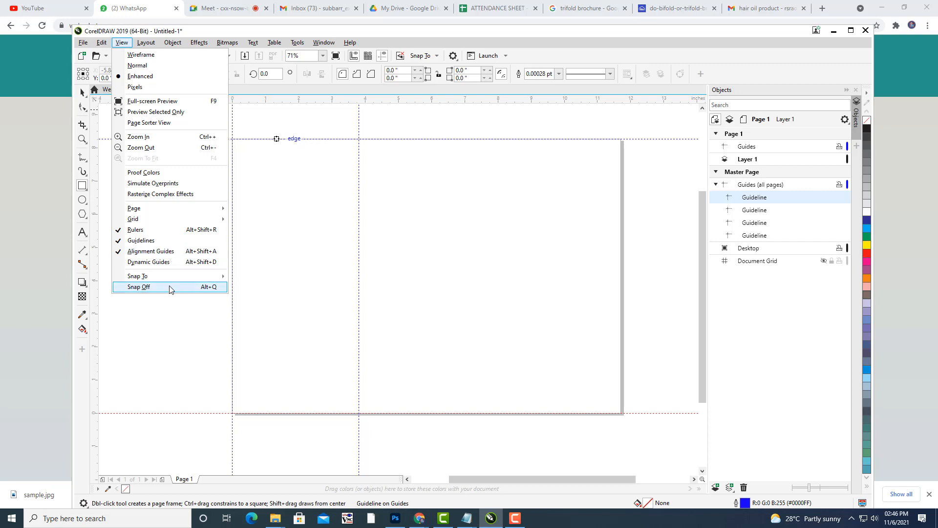
Enable View > Snap To > Guidelines and confirm it is checked.
mouse_move(169, 277)
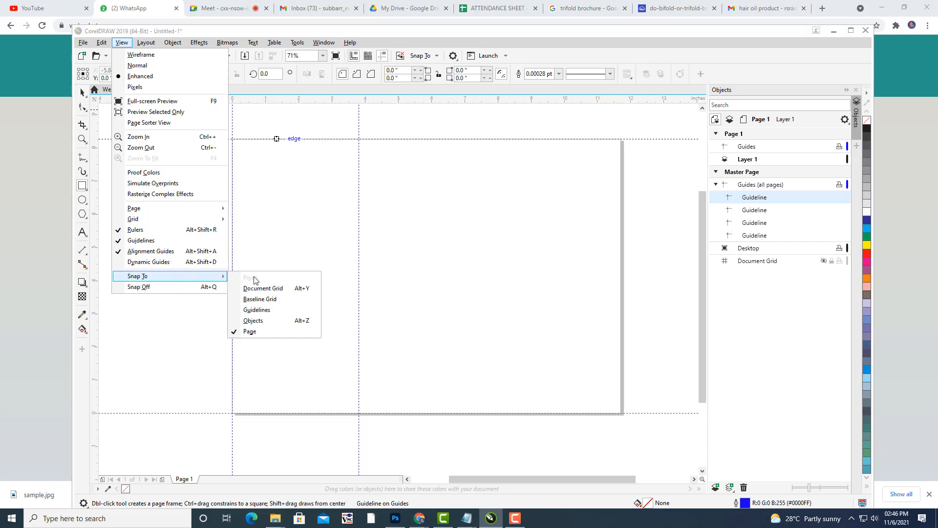
click(275, 314)
click(122, 43)
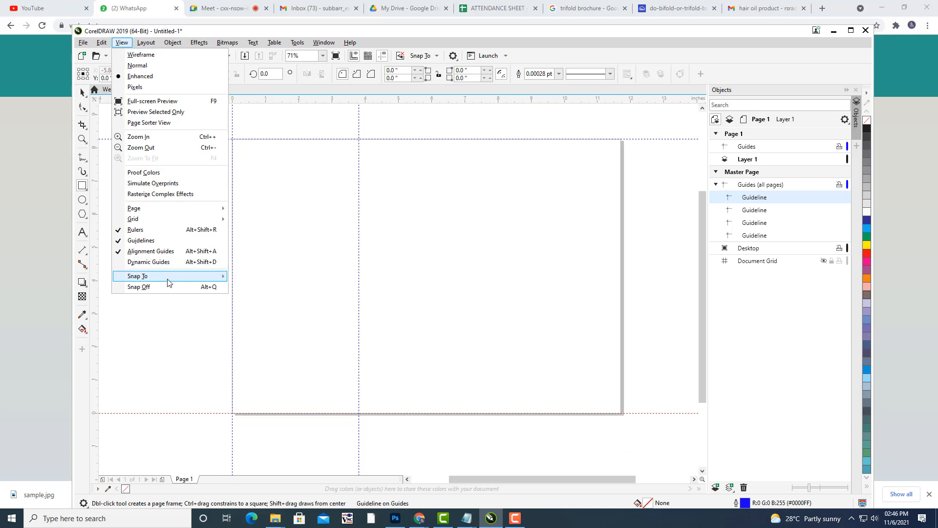
mouse_move(169, 279)
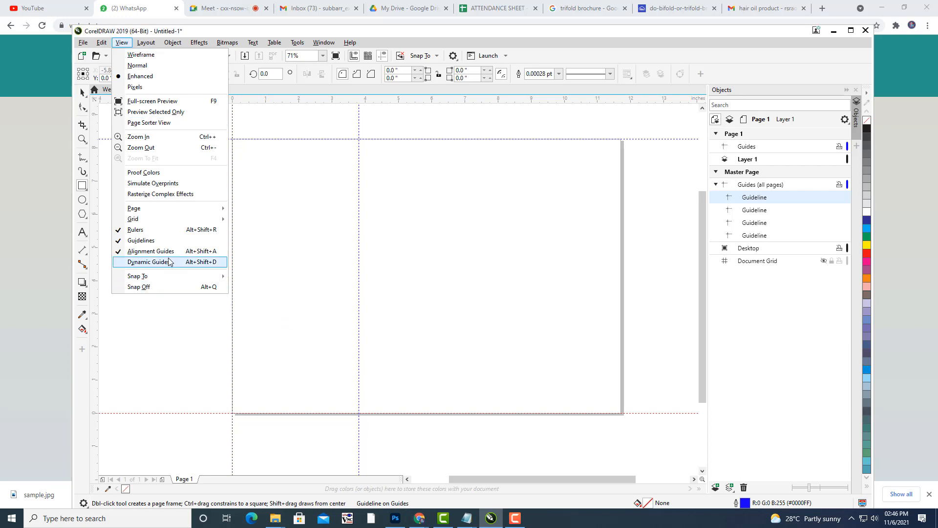
click(418, 32)
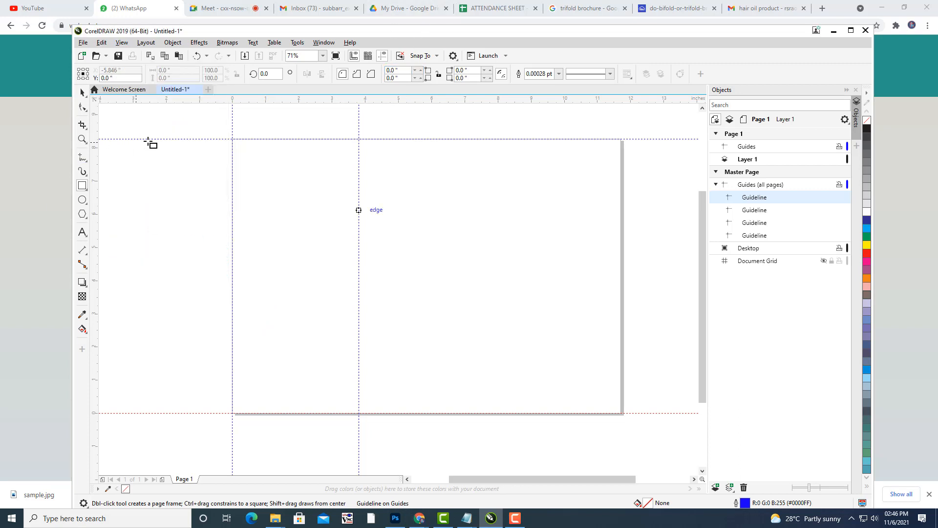
Shift a panel-sized helper rectangle right, add a fold guide at its right edge, then delete it.
drag(232, 139, 361, 413)
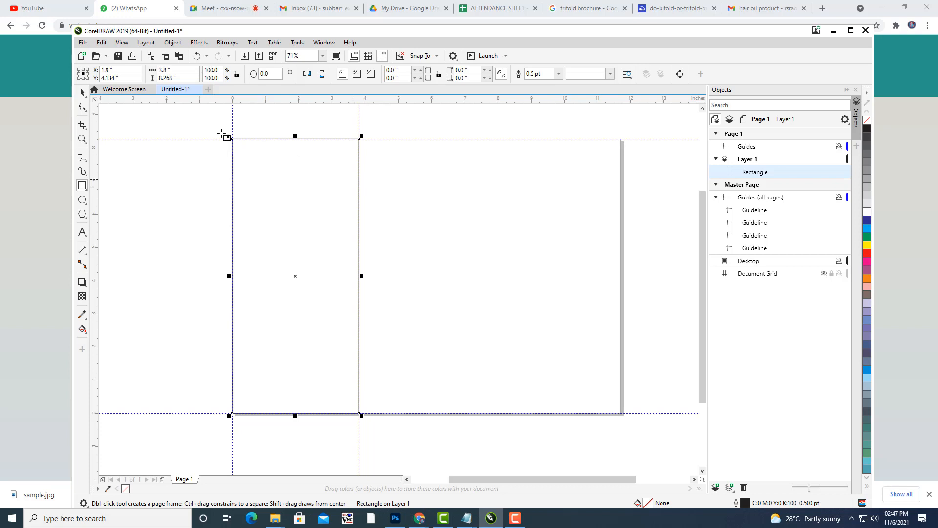
click(83, 94)
drag(281, 234, 407, 235)
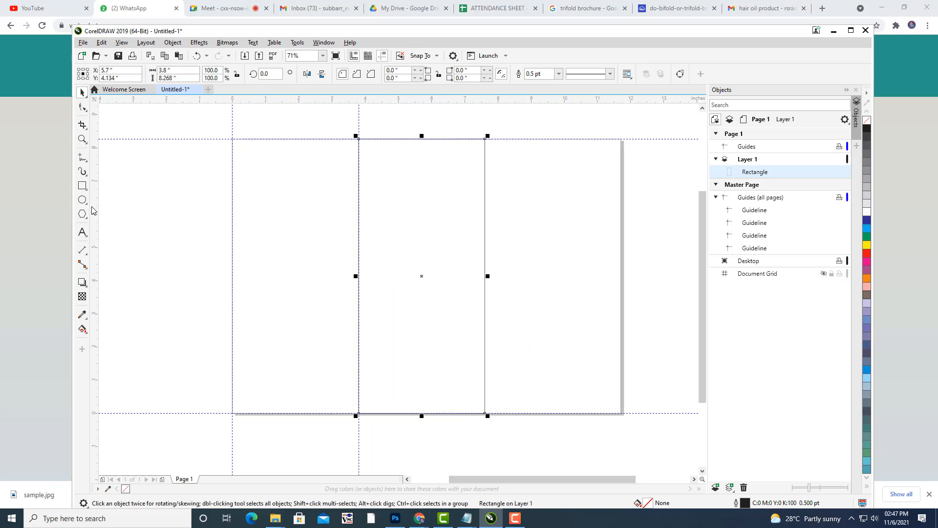
drag(93, 209, 486, 230)
click(432, 231)
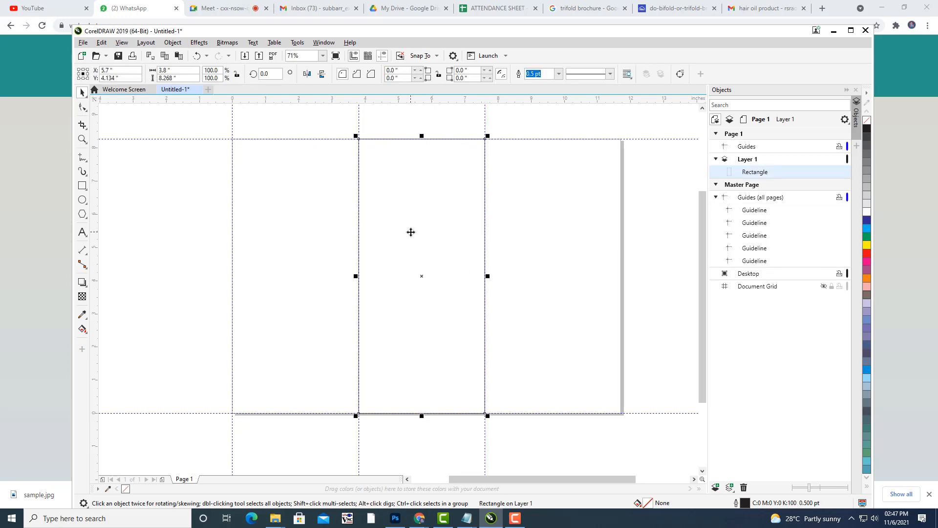
key(Delete)
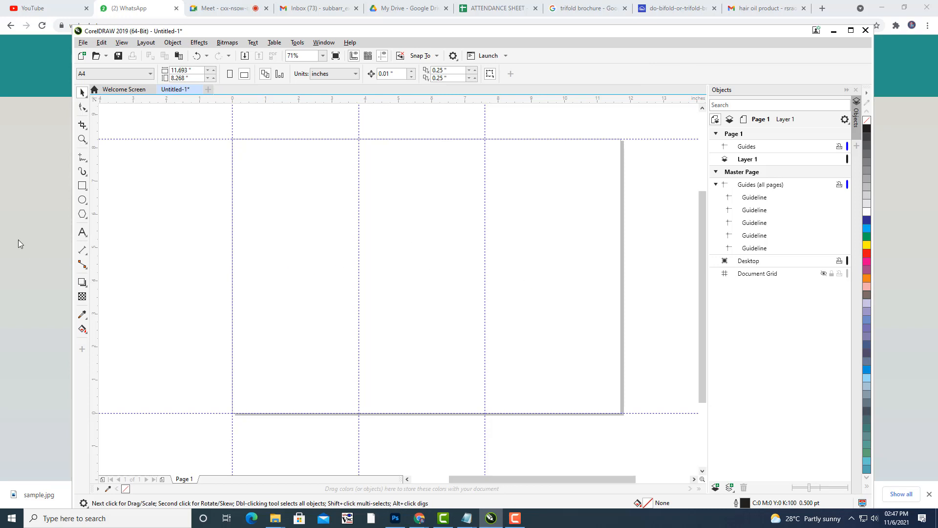
Measure the first and middle panel widths (3.80") with horizontal dimensions, deleting each afterward.
click(82, 250)
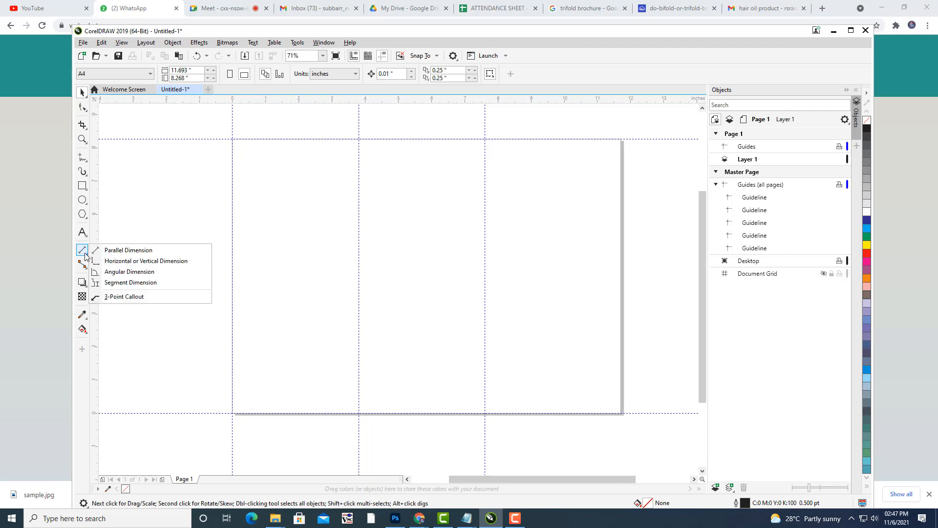
click(117, 261)
drag(236, 267, 362, 284)
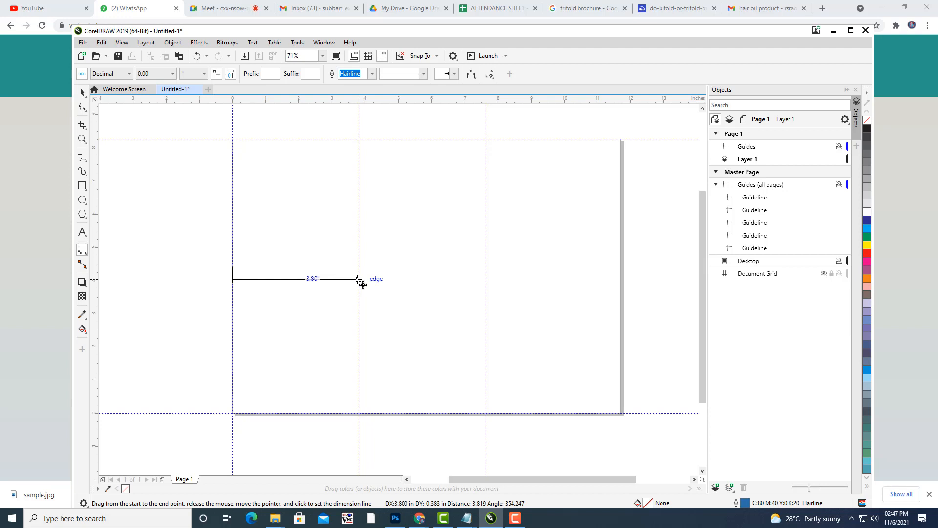
drag(363, 284, 363, 285)
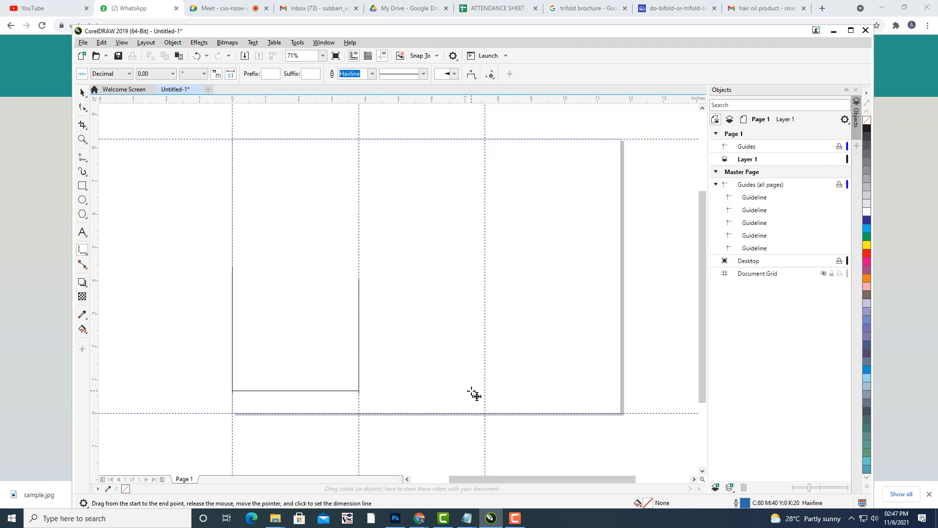
click(440, 333)
key(Delete)
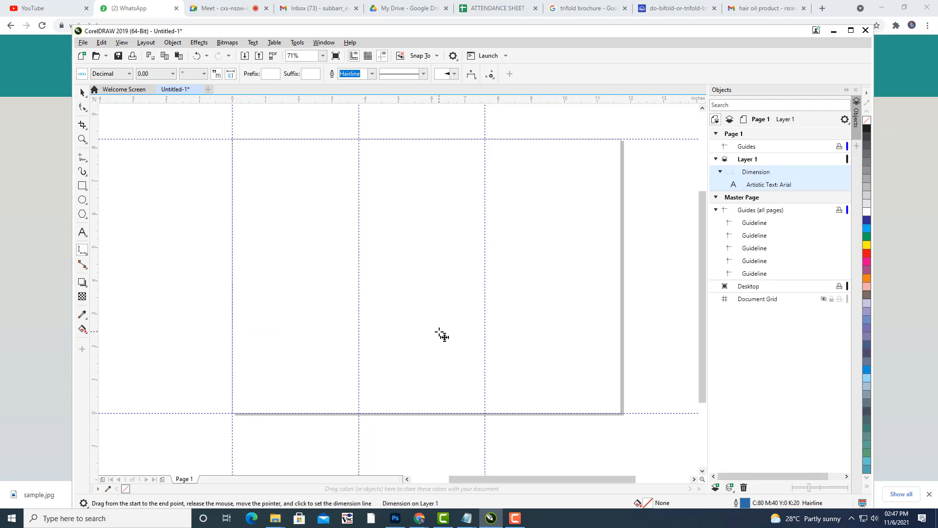
drag(359, 279, 484, 279)
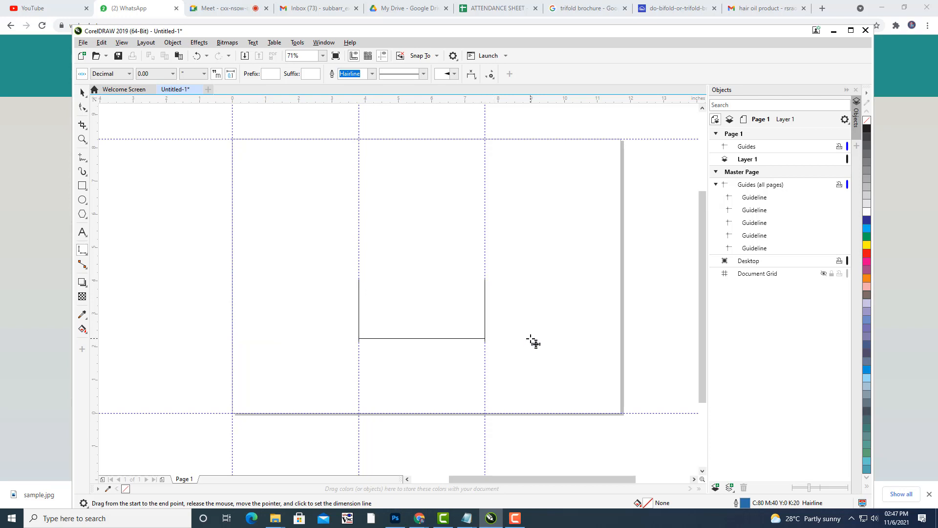
click(483, 381)
key(Delete)
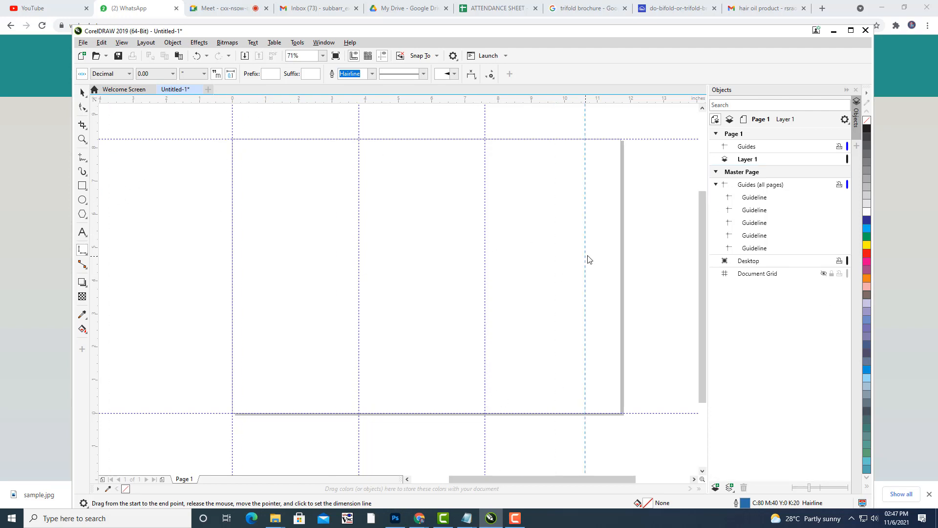
Add a guide on the page's right edge and measure the right panel's width.
drag(618, 273, 620, 273)
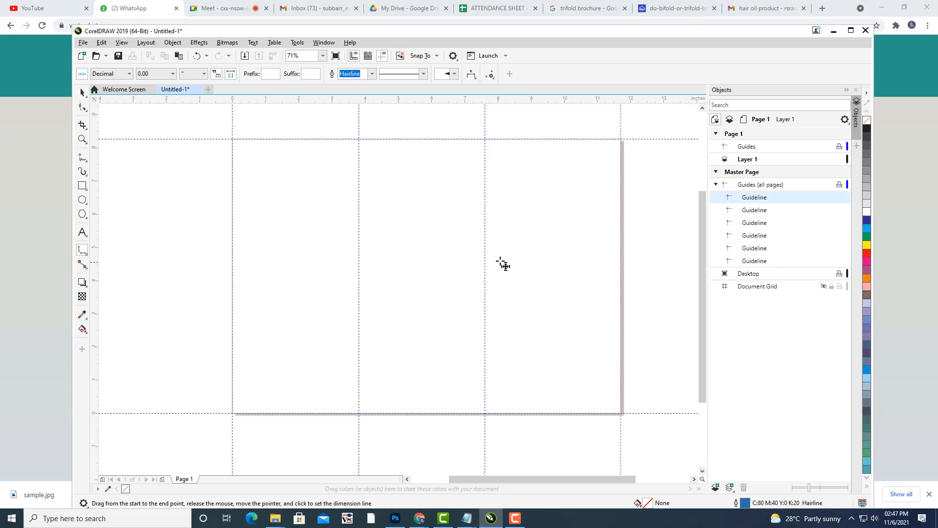
drag(485, 258, 629, 252)
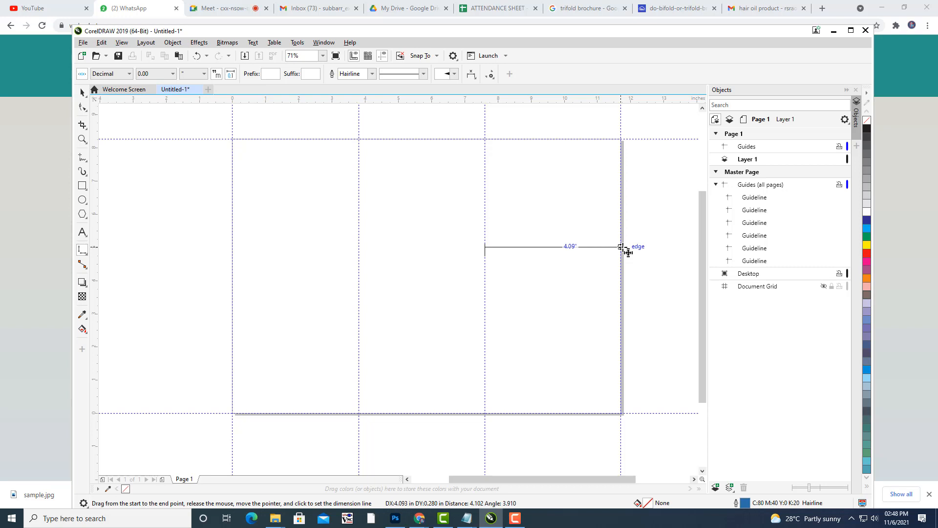
drag(628, 252, 628, 251)
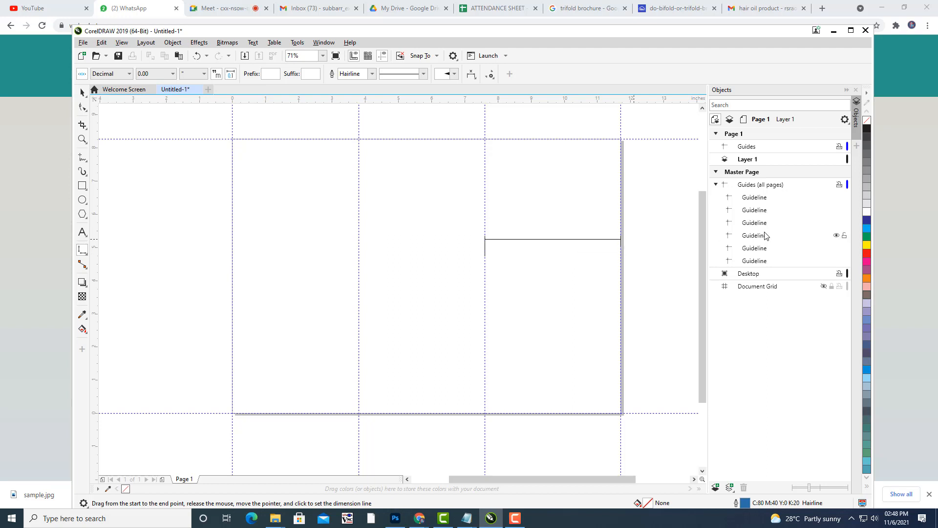
click(615, 254)
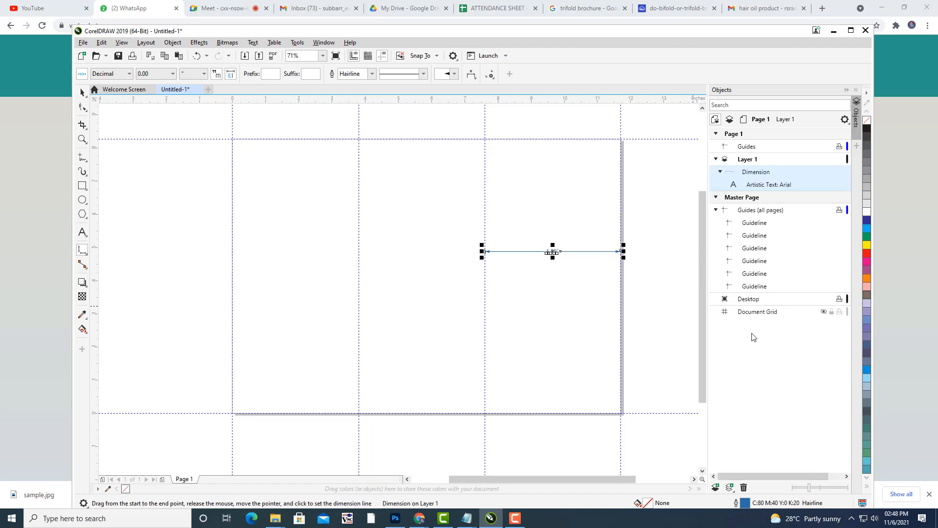
key(ctrl+z)
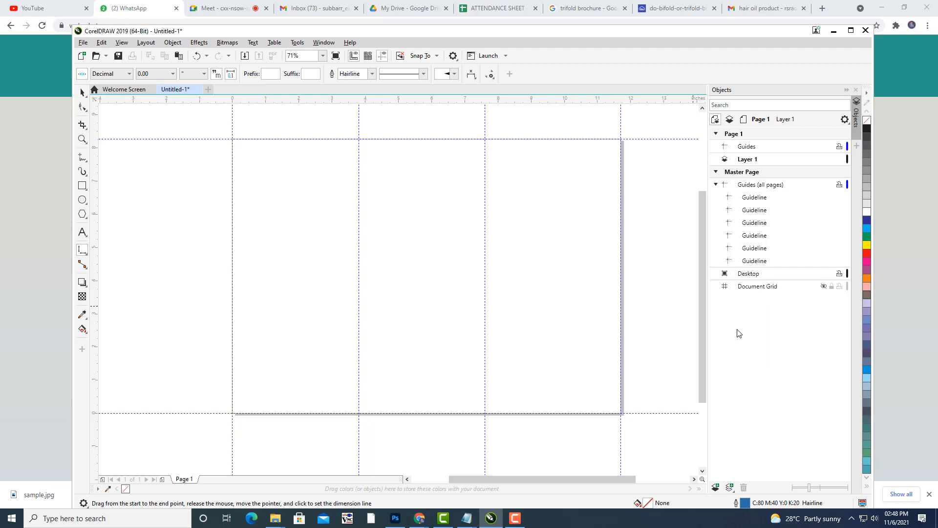
drag(485, 264, 612, 265)
Place the 3.82" right-panel dimension and shrink it so it reads 3.80".
click(615, 273)
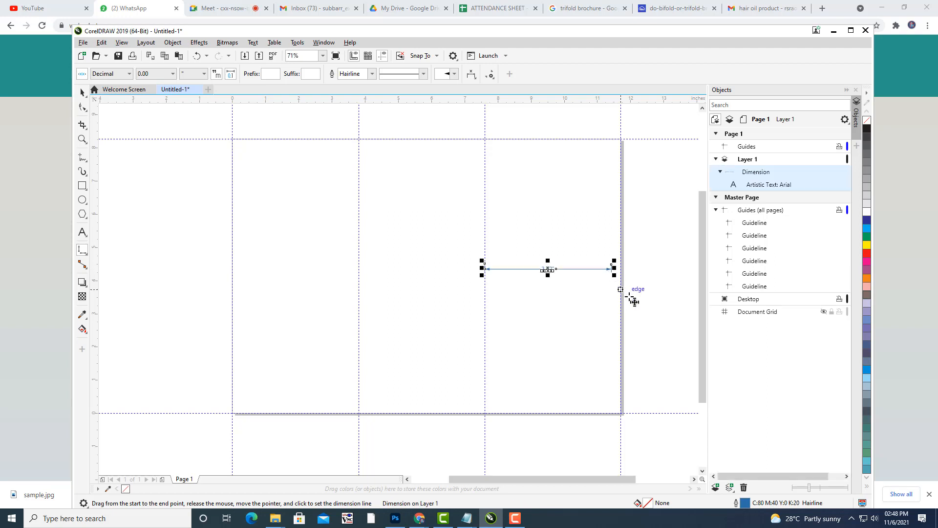
scroll(629, 295, up, 3)
scroll(547, 202, up, 1)
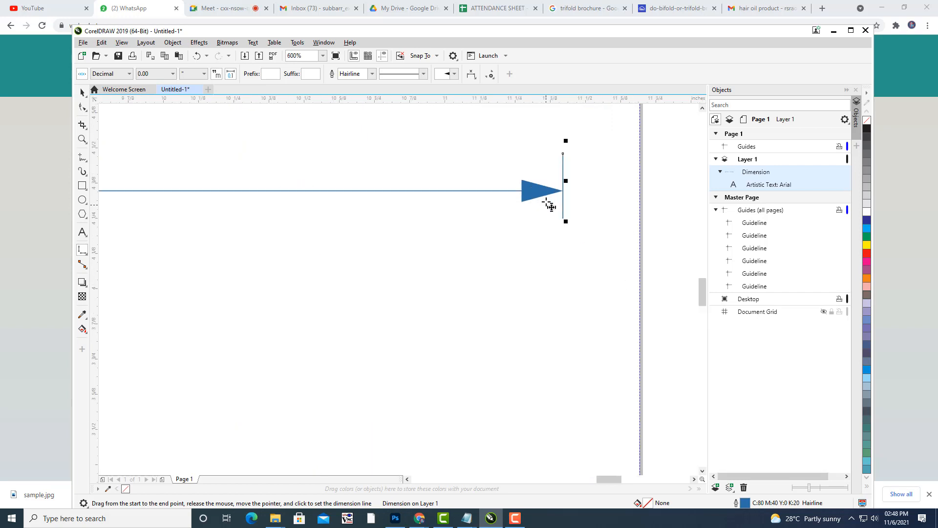
scroll(566, 208, down, 1)
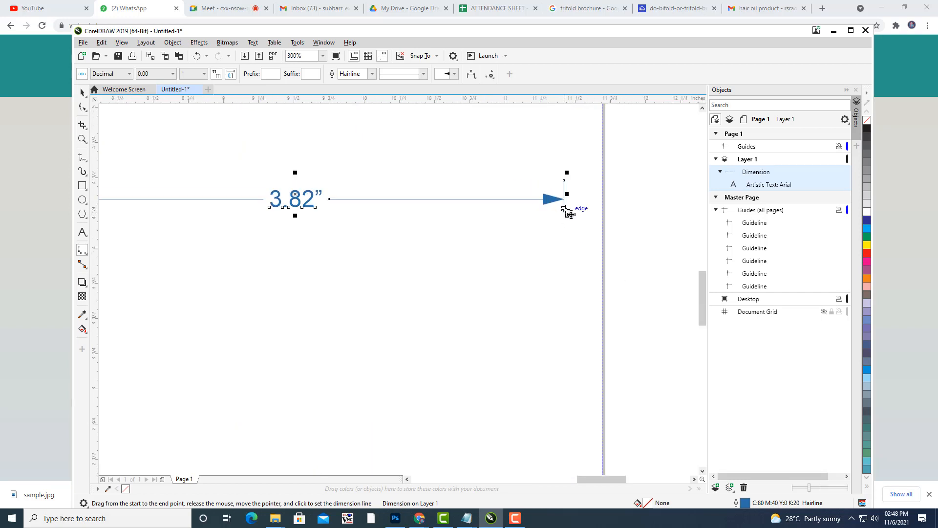
drag(567, 195, 528, 215)
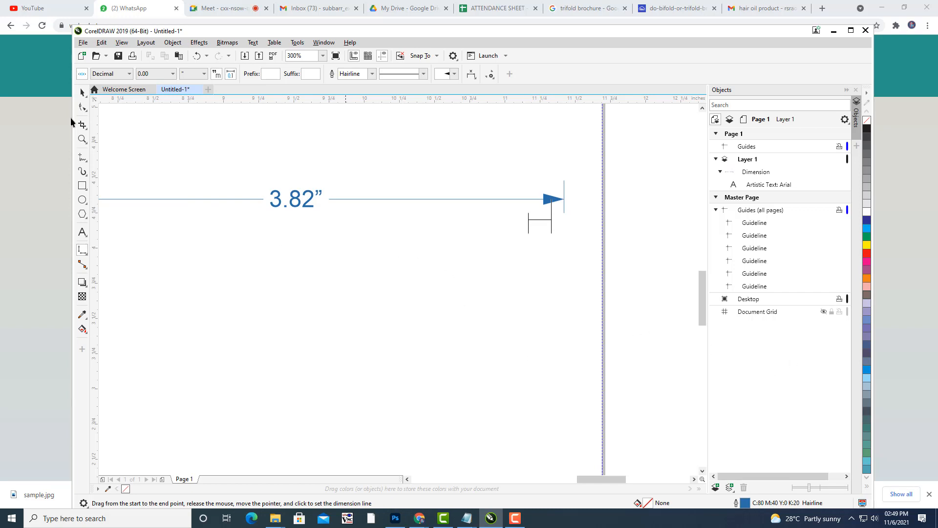
click(82, 92)
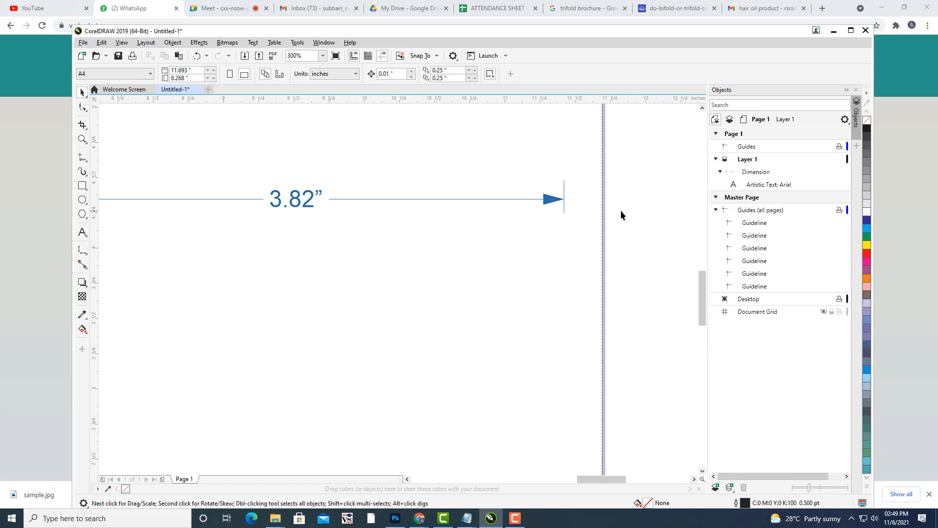
click(551, 199)
mouse_move(568, 196)
mouse_down()
mouse_move(551, 196)
mouse_move(566, 194)
mouse_up()
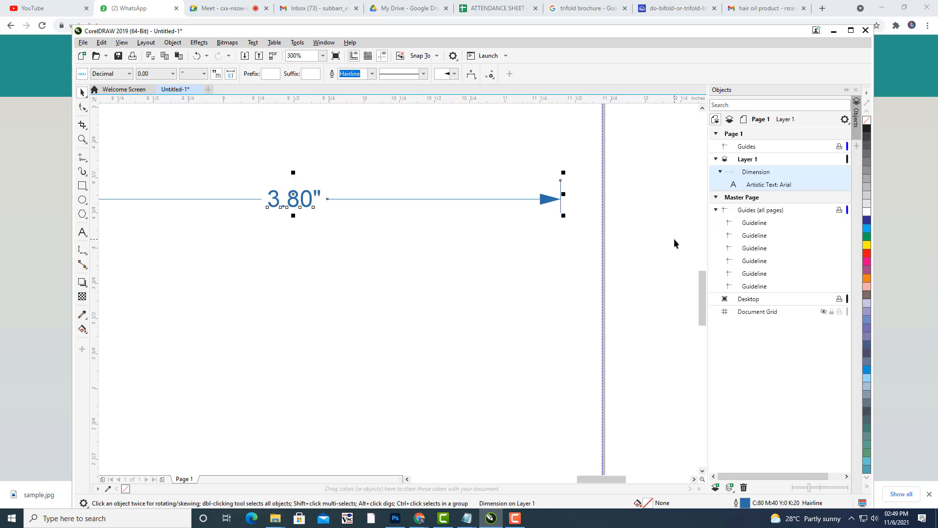
Nudge the right-edge guide to 11.396" to match, then delete the checking dimension.
scroll(674, 239, down, 6)
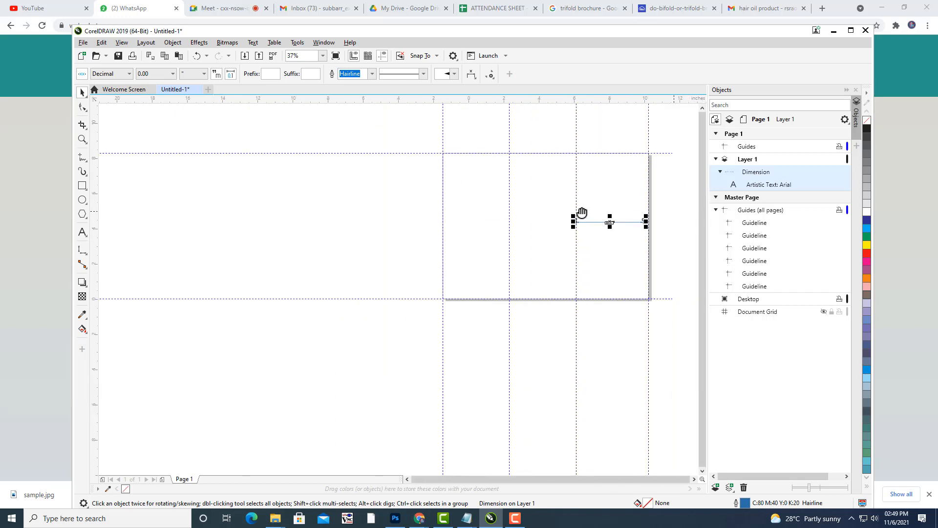
scroll(582, 212, up, 4)
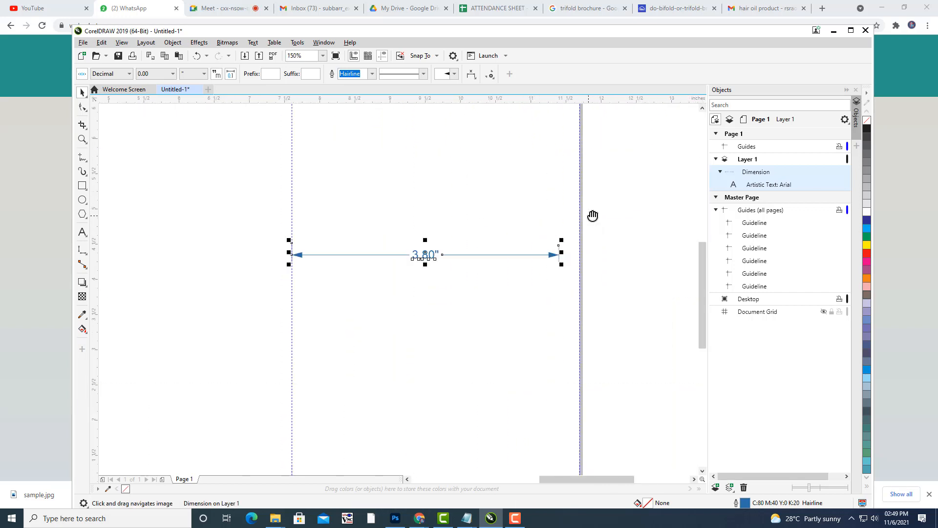
drag(592, 215, 598, 202)
scroll(221, 213, down, 2)
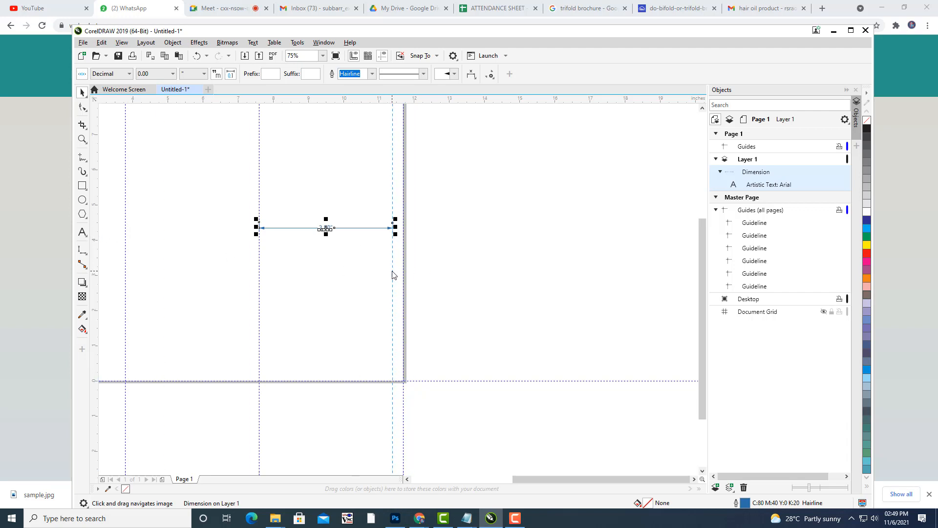
click(393, 275)
scroll(403, 252, up, 4)
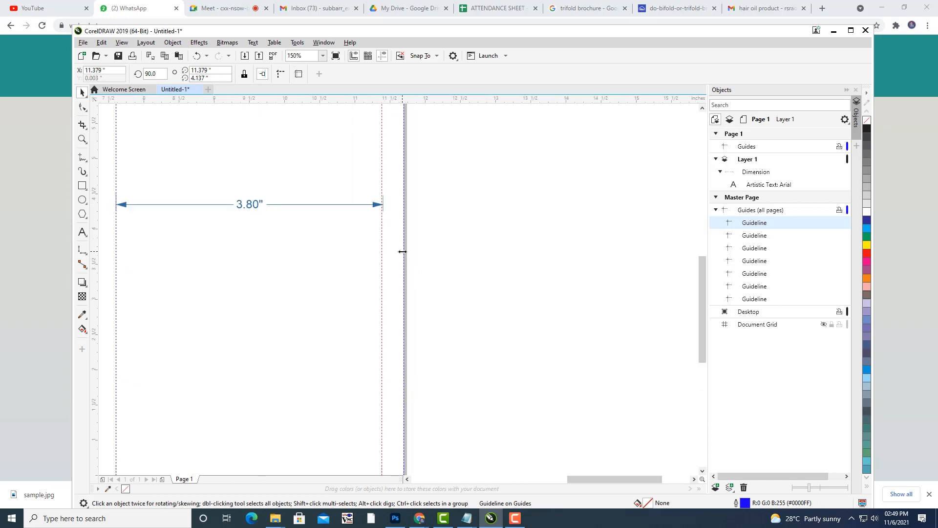
drag(363, 235, 368, 240)
scroll(474, 232, down, 4)
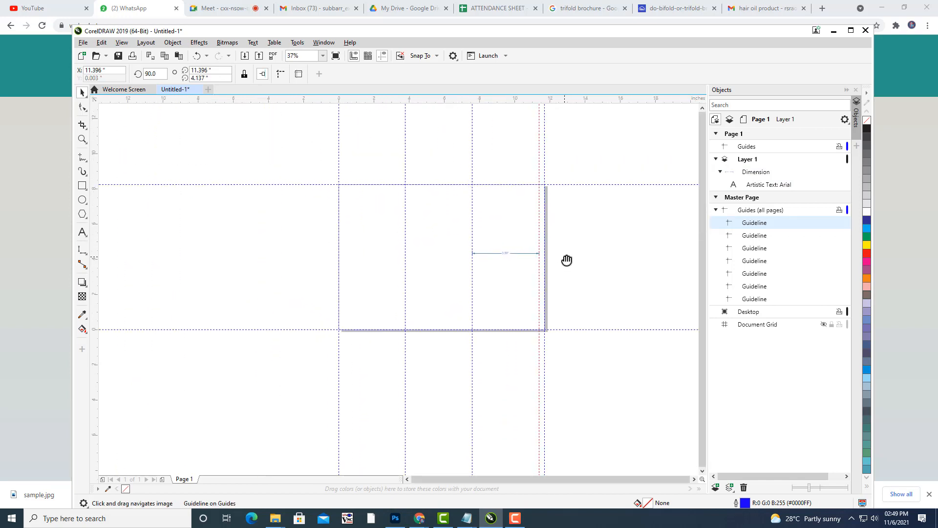
click(515, 253)
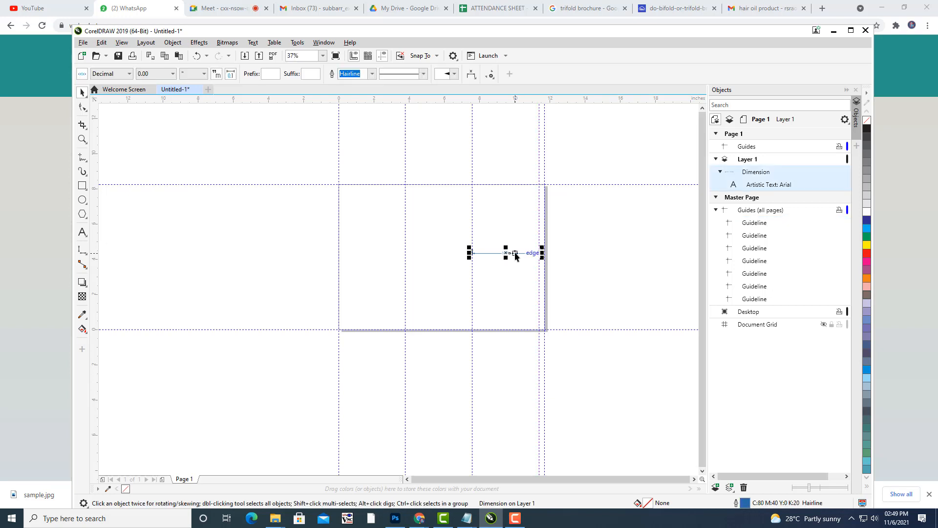
key(Delete)
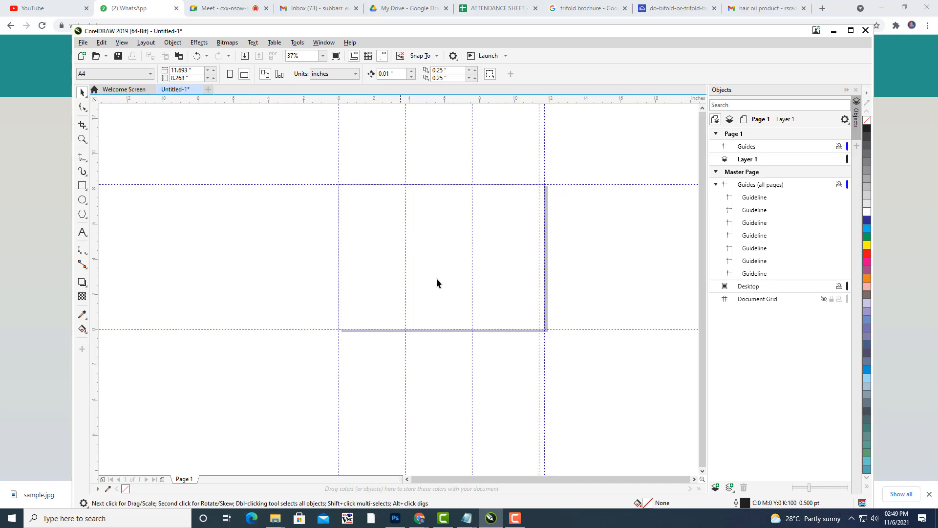
Zoom to 75%, start a dimension from the page's left edge, and place sample.jpg beside the page.
scroll(518, 291, up, 1)
drag(481, 276, 644, 301)
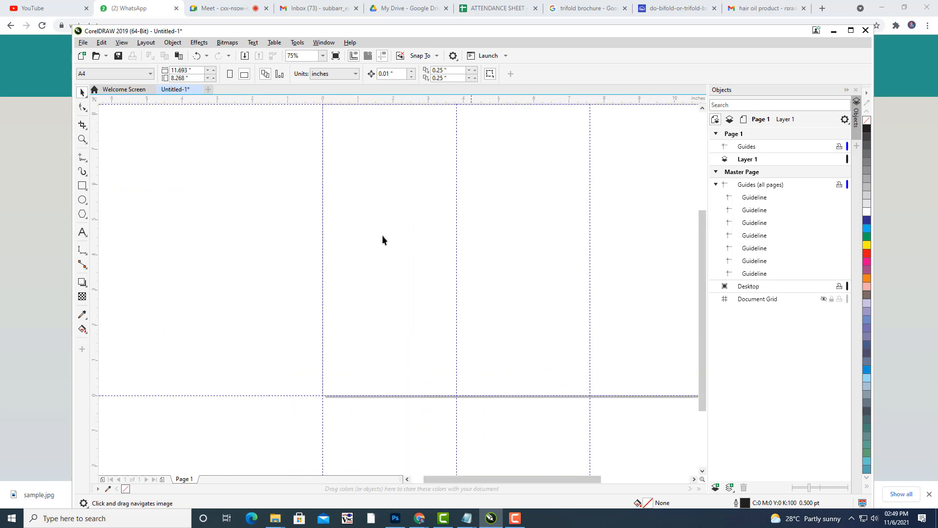
click(84, 256)
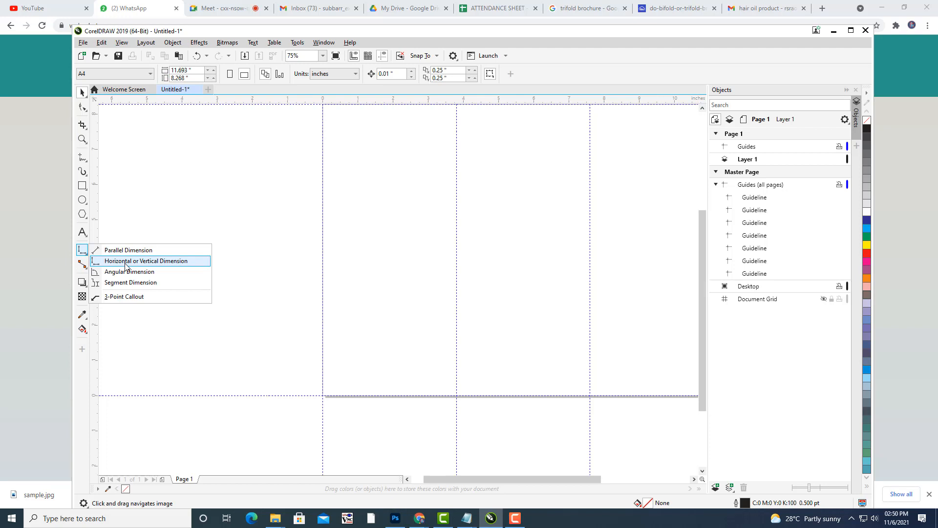
click(125, 264)
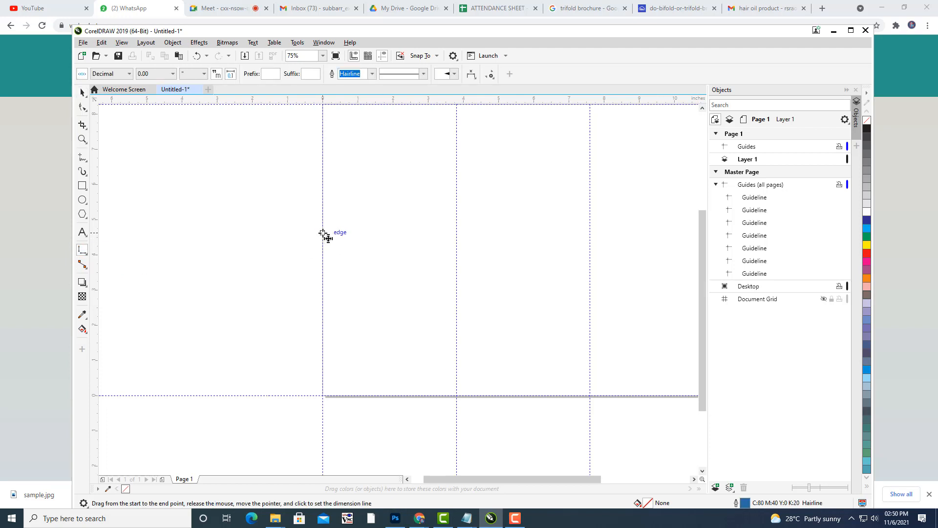
drag(323, 244, 472, 244)
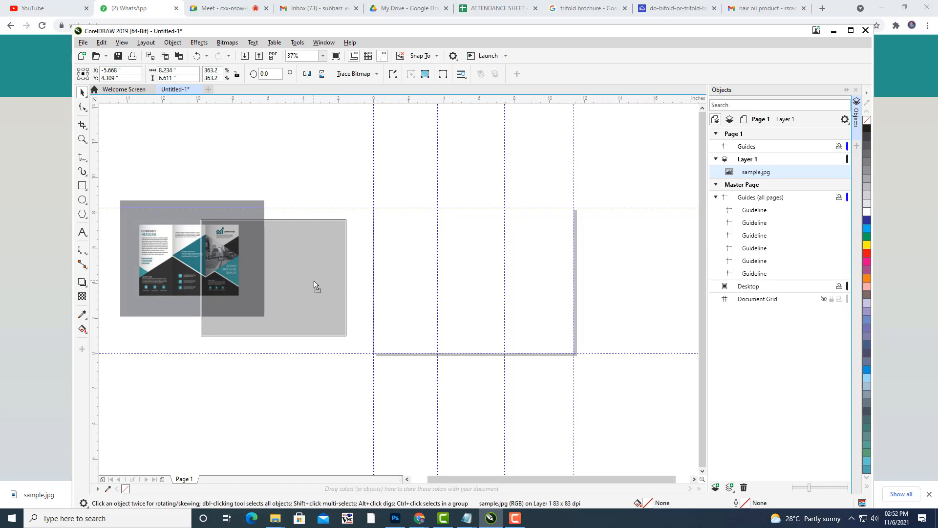
click(315, 283)
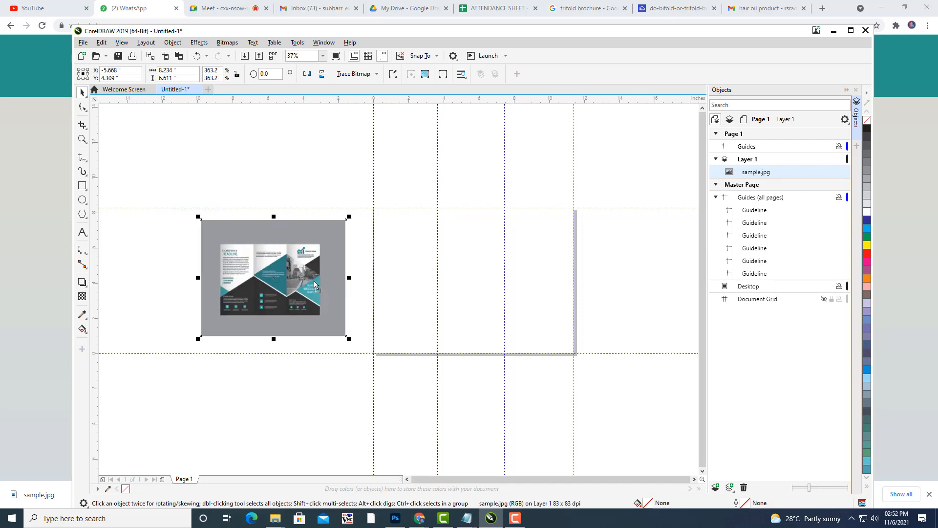
click(283, 163)
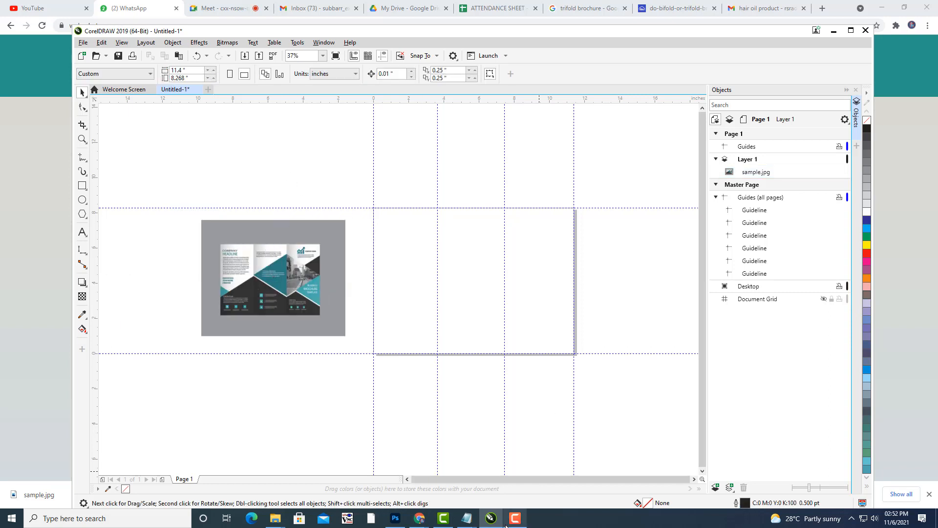
mouse_move(506, 526)
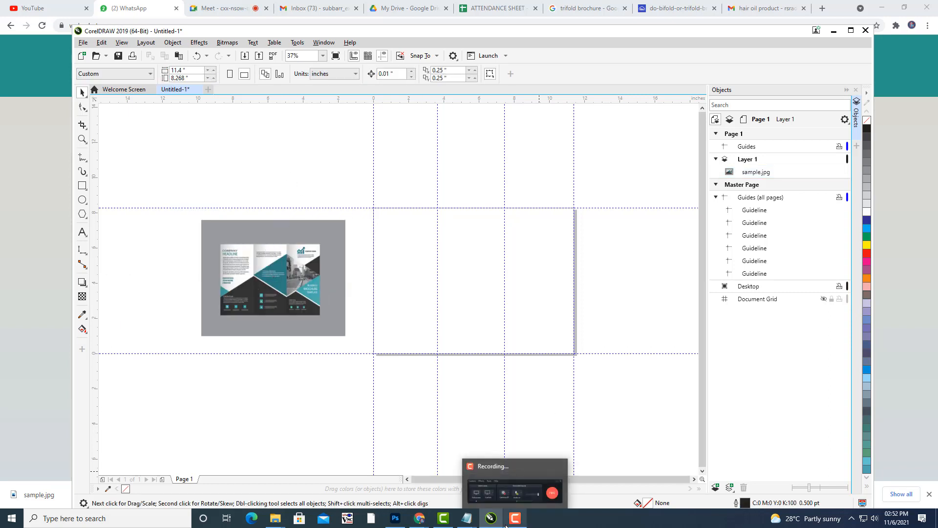
mouse_move(506, 250)
mouse_down()
mouse_move(525, 267)
mouse_move(521, 255)
mouse_up()
drag(311, 266, 408, 211)
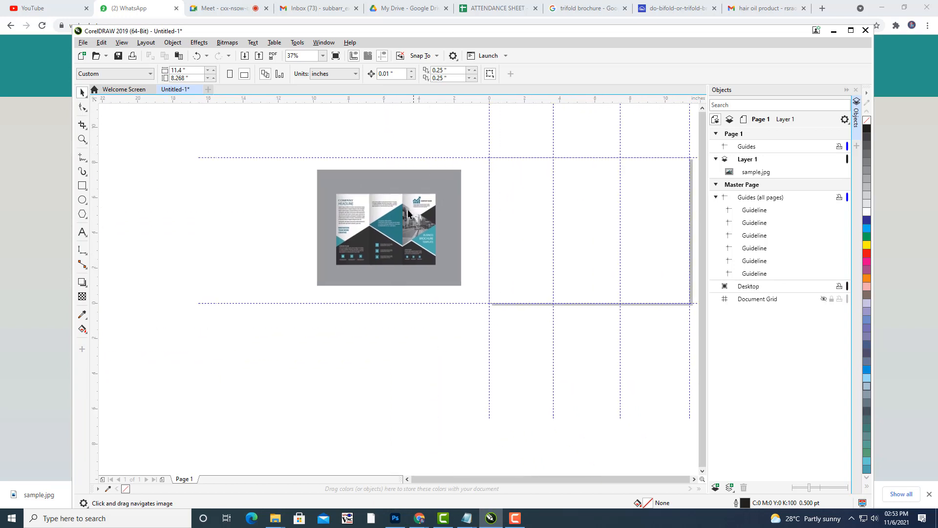
scroll(408, 213, up, 2)
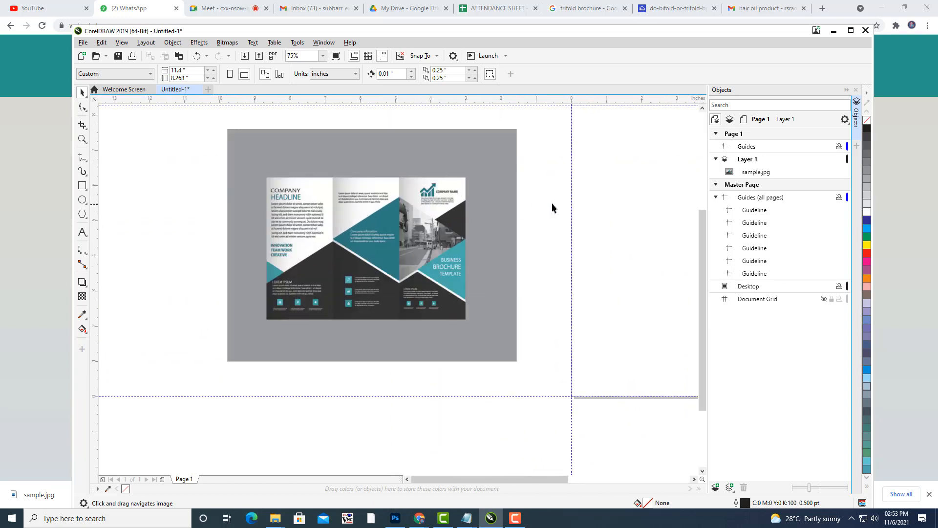
drag(552, 203, 277, 200)
scroll(375, 211, down, 2)
drag(376, 211, 452, 241)
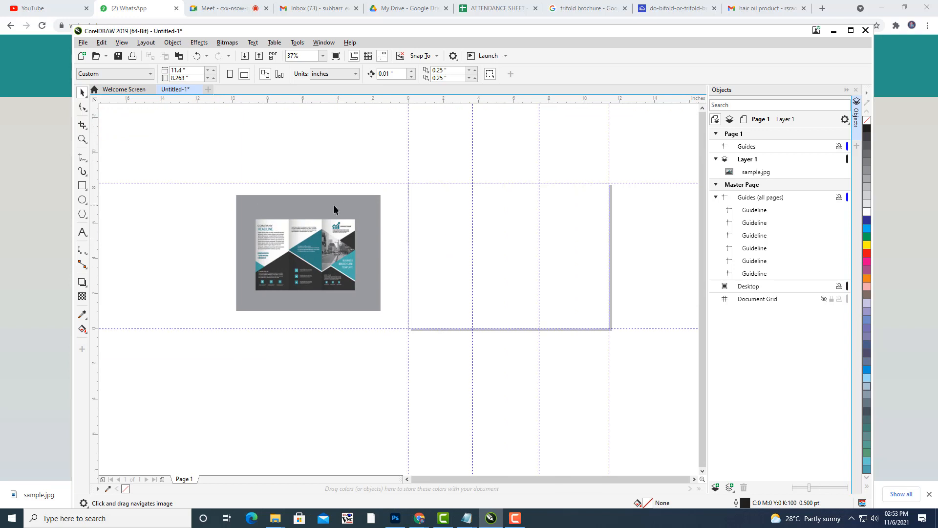
drag(335, 209, 391, 230)
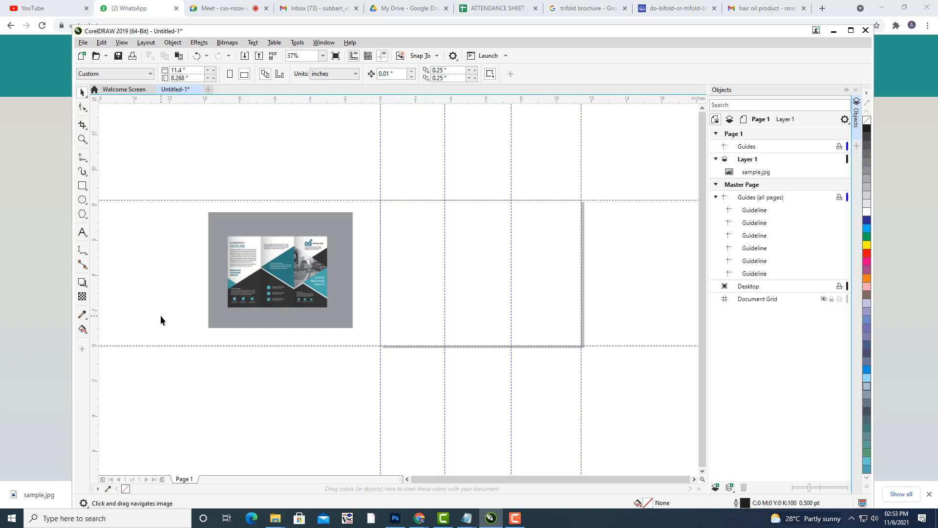
scroll(162, 318, up, 2)
drag(392, 249, 393, 258)
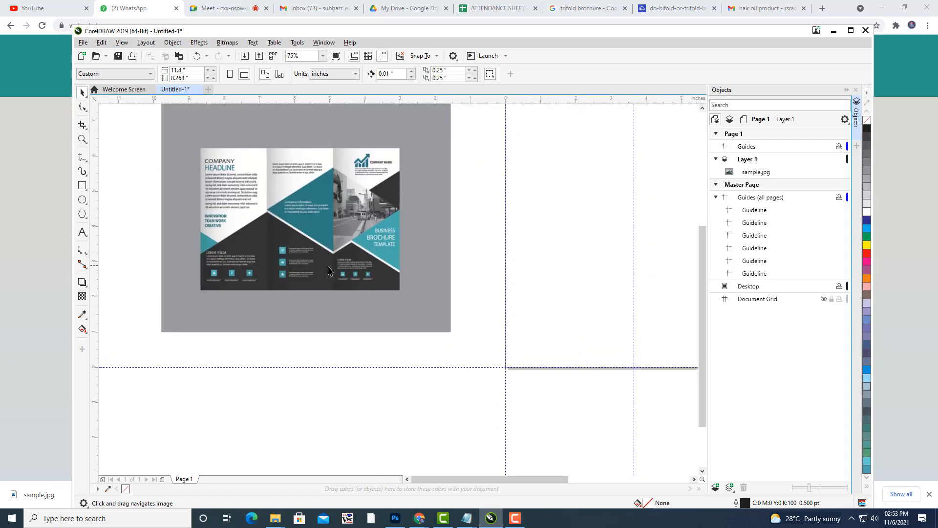
scroll(211, 183, up, 1)
scroll(211, 185, up, 1)
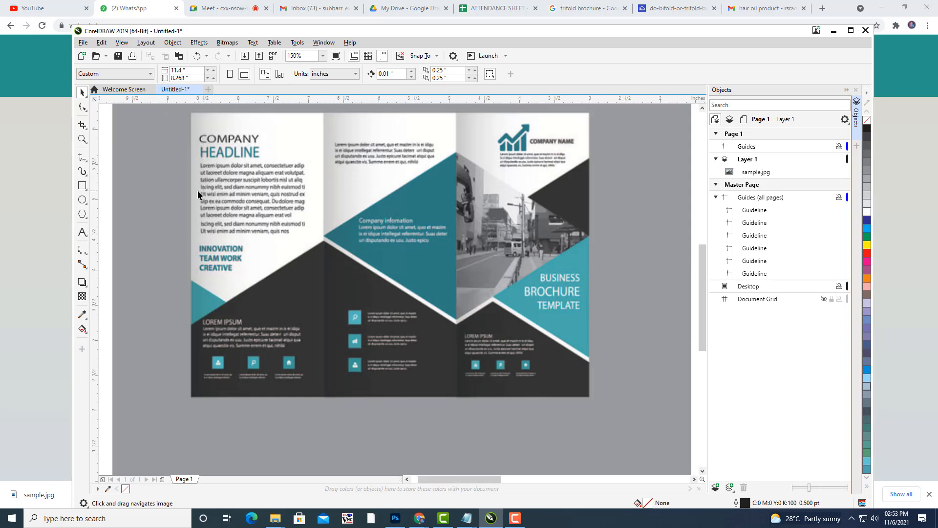
scroll(612, 263, down, 2)
drag(612, 254, 347, 186)
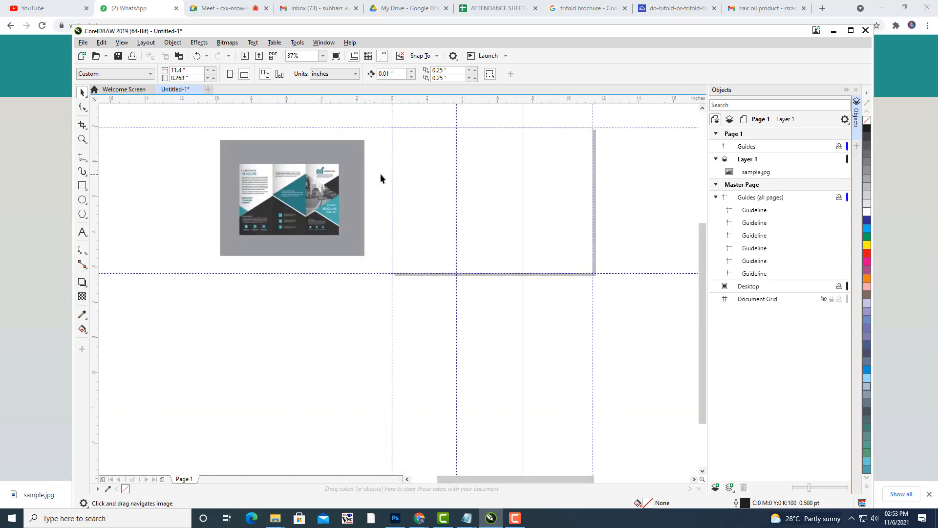
scroll(380, 174, up, 1)
drag(527, 174, 493, 207)
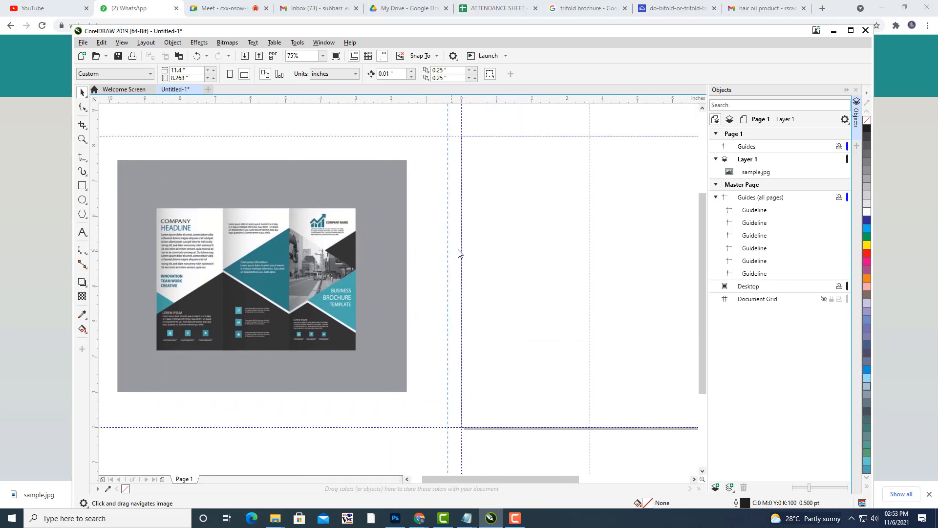
Add a vertical guide just inside the left edge and draw a thin 0.121" margin strip.
drag(465, 253, 467, 255)
drag(467, 254, 467, 253)
drag(495, 282, 509, 257)
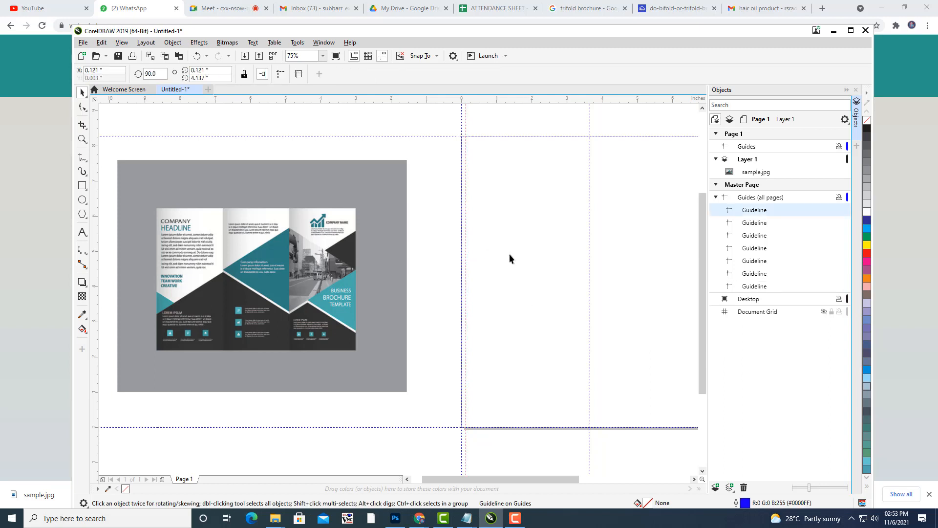
click(82, 185)
drag(461, 136, 466, 429)
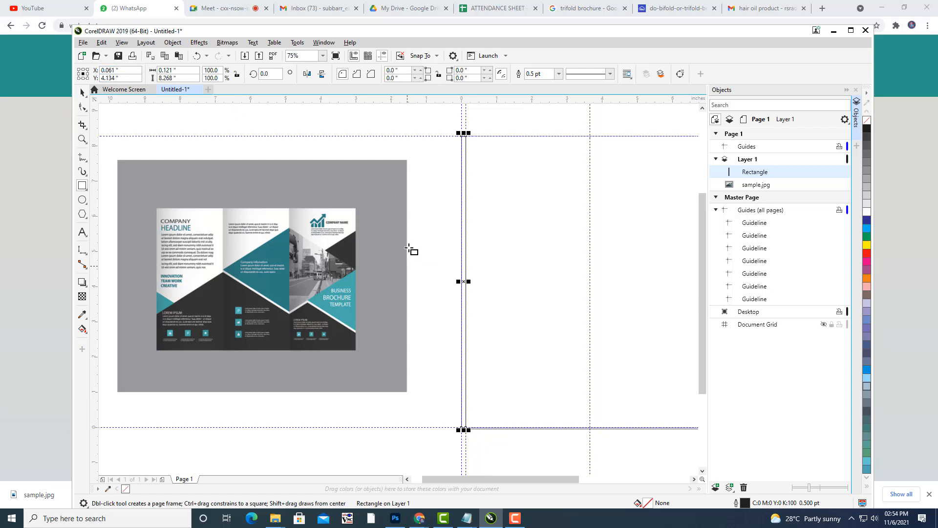
Move the strip against the right edge, add a guide at its inner edge, and delete the strip.
scroll(426, 228, down, 2)
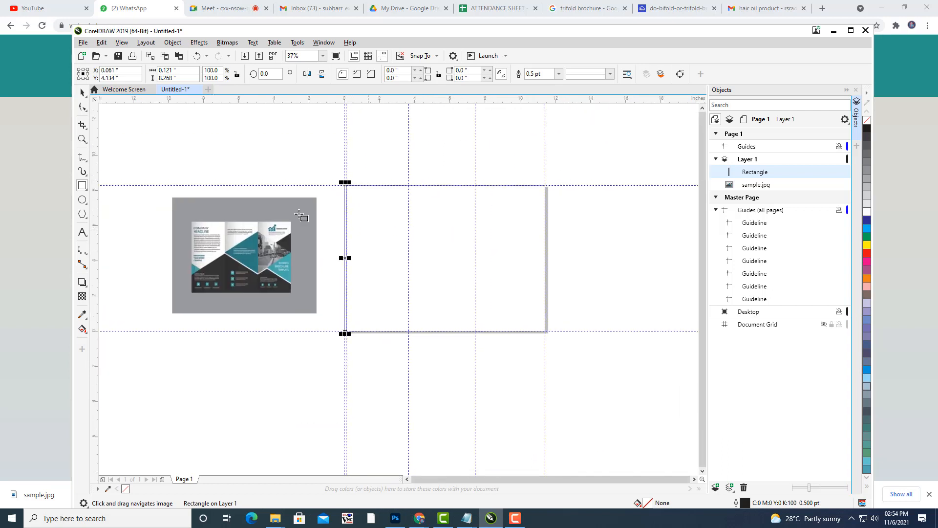
click(82, 92)
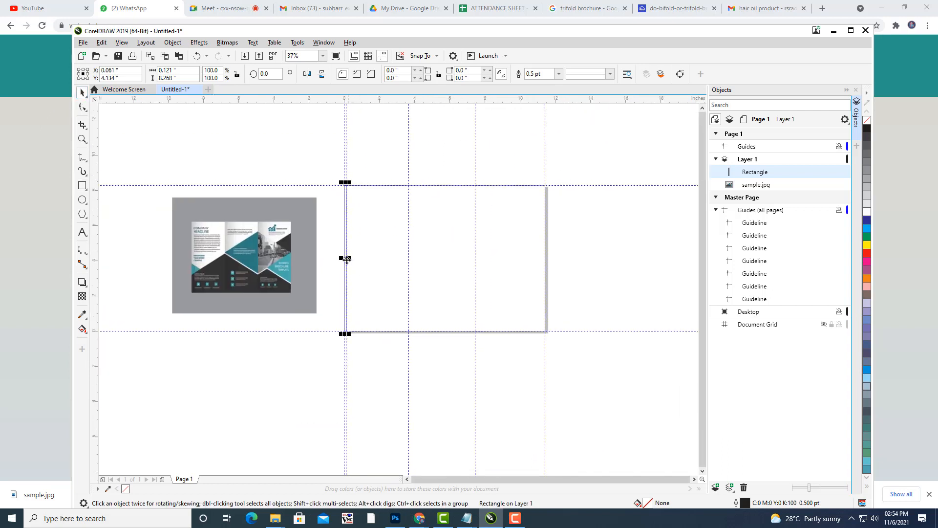
drag(345, 259, 541, 263)
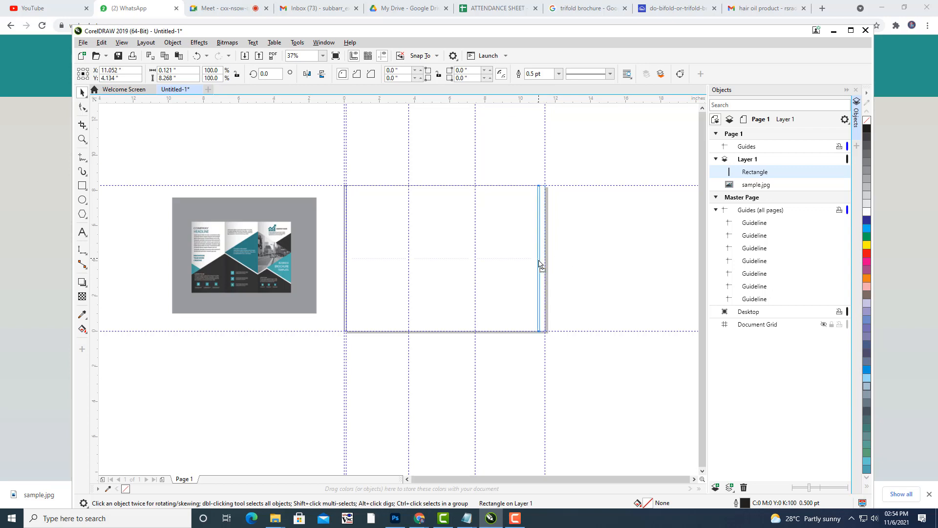
scroll(576, 265, up, 2)
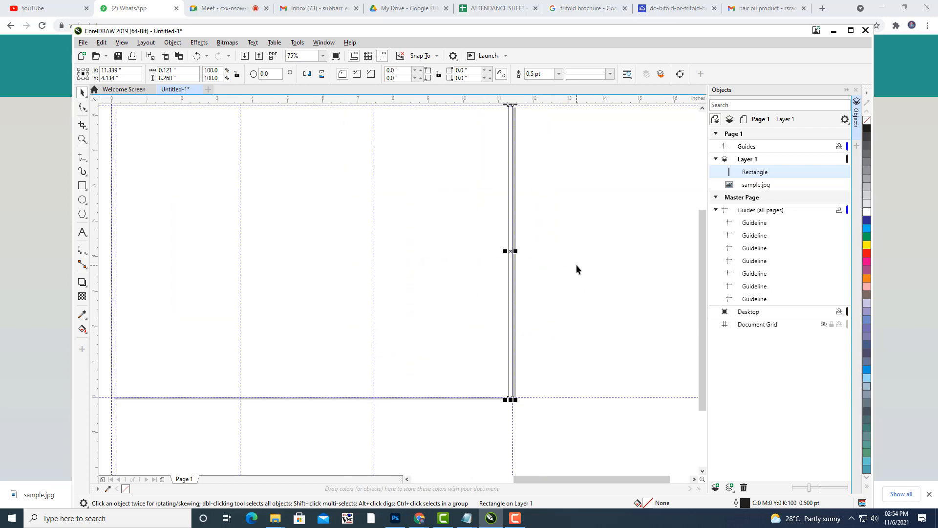
scroll(576, 268, down, 2)
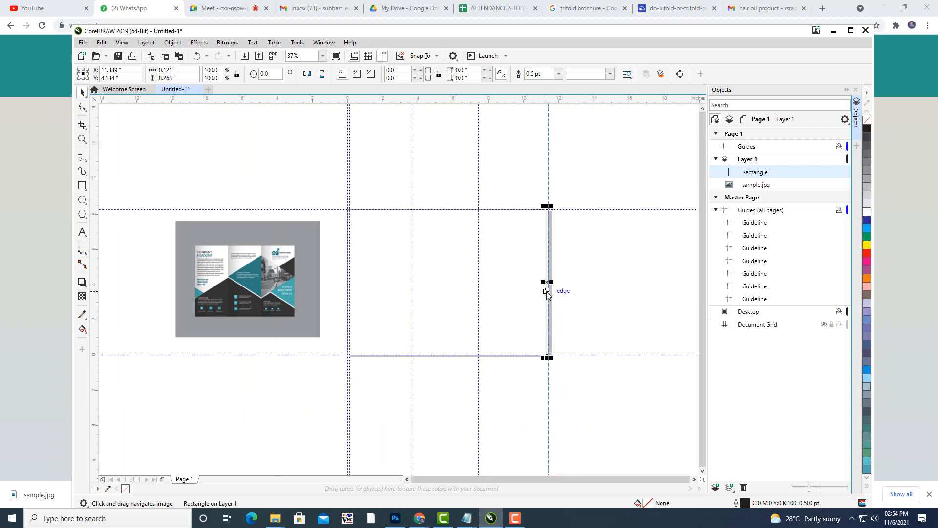
drag(545, 292, 546, 292)
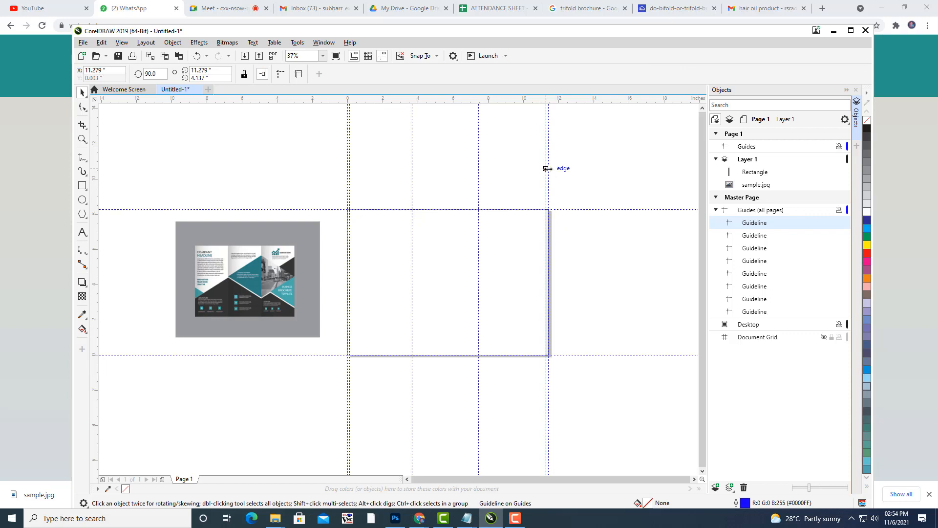
click(582, 266)
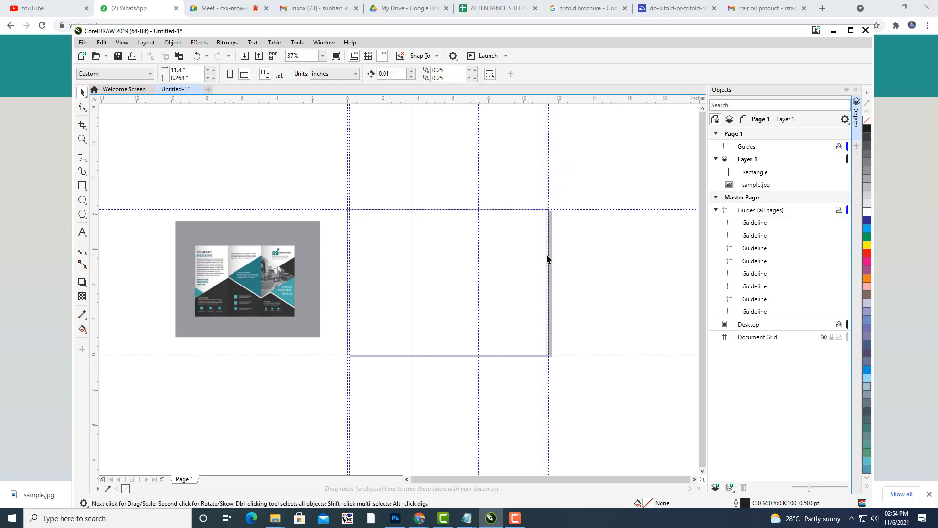
click(547, 255)
key(Delete)
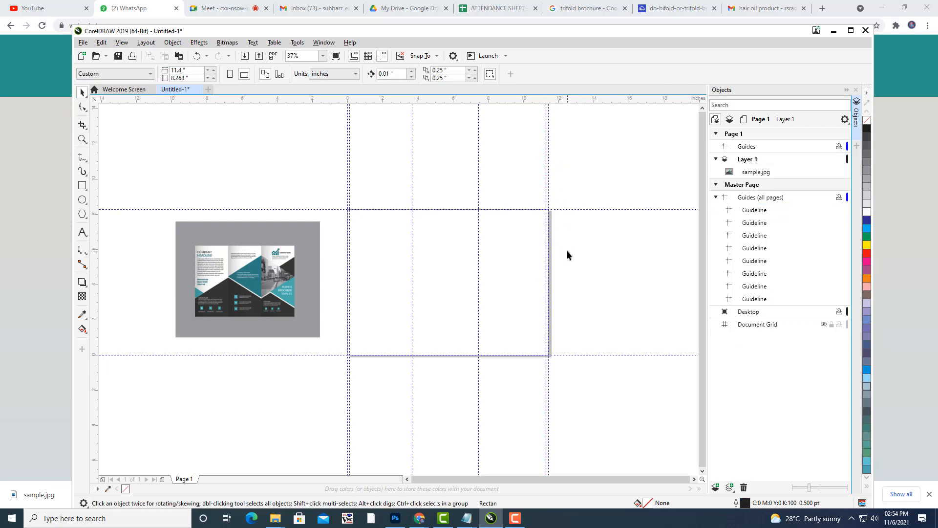
Add a horizontal guide about 0.216" below the top page edge.
drag(522, 227, 561, 230)
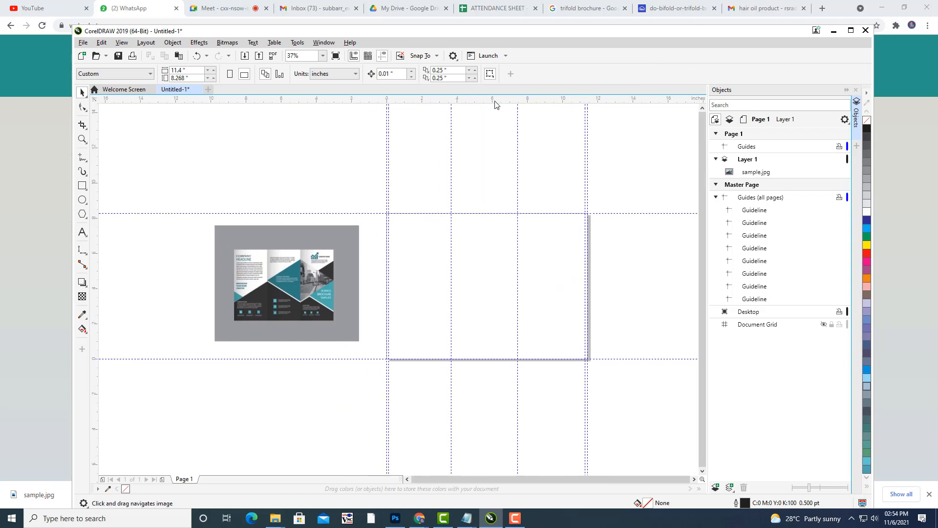
drag(498, 101, 495, 223)
drag(494, 217, 494, 218)
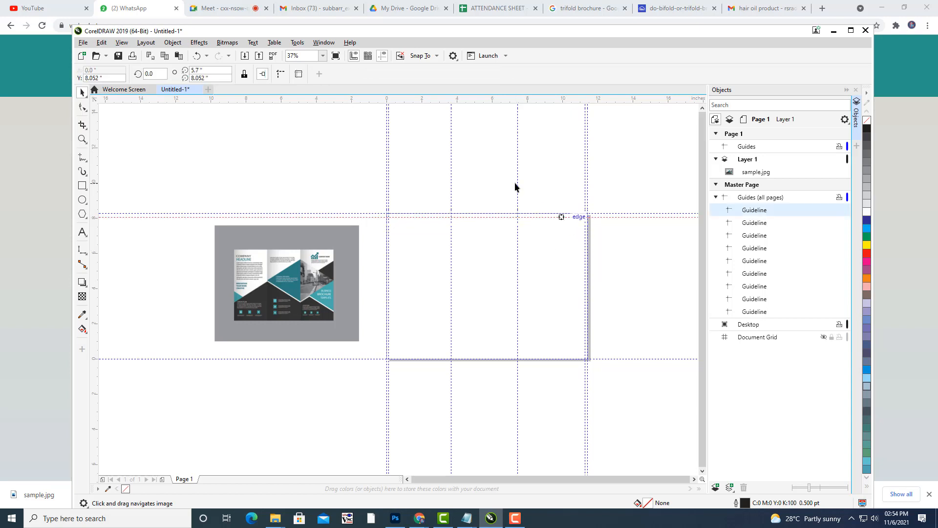
scroll(514, 184, up, 1)
drag(514, 185, 445, 174)
drag(275, 181, 317, 153)
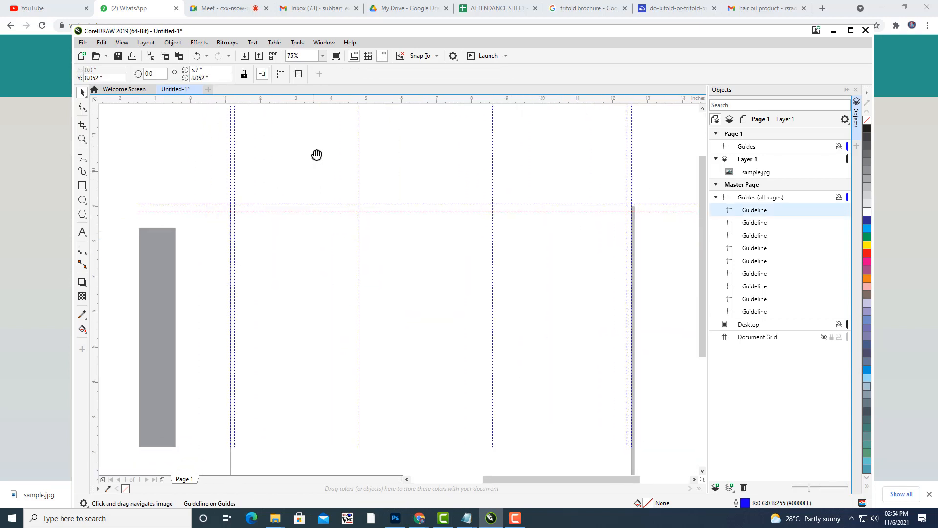
Move an 11.4 × 0.216" strip to the bottom edge, guide its top edge, then delete it.
click(82, 186)
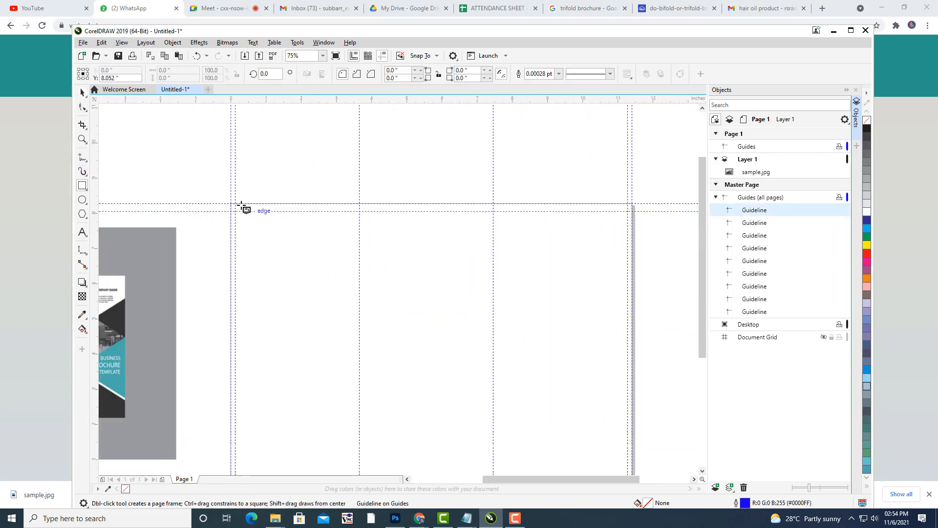
drag(231, 203, 632, 212)
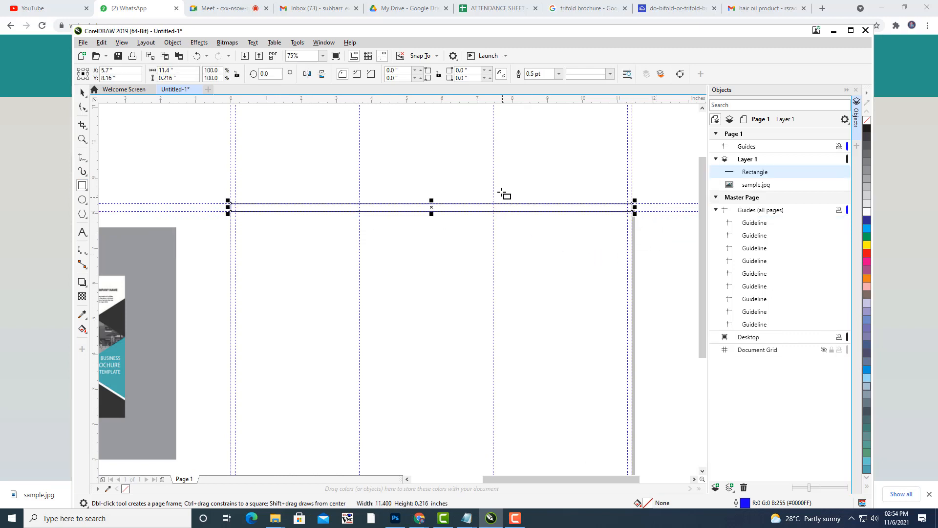
scroll(503, 193, down, 2)
click(82, 92)
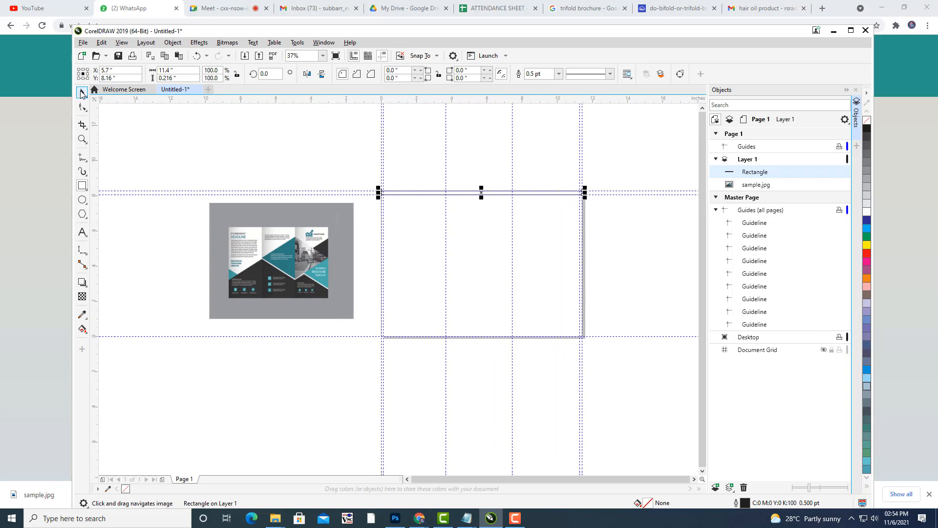
drag(482, 193, 482, 332)
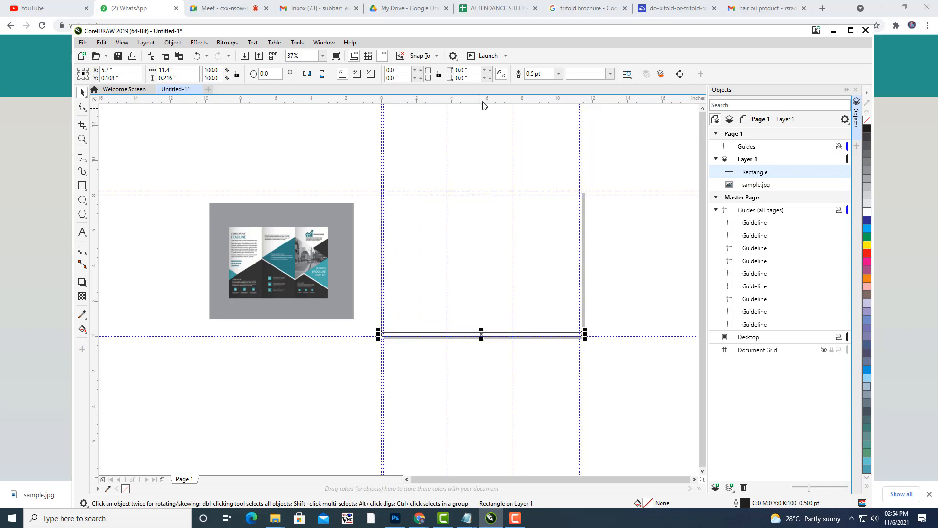
drag(483, 101, 479, 335)
click(402, 335)
key(Delete)
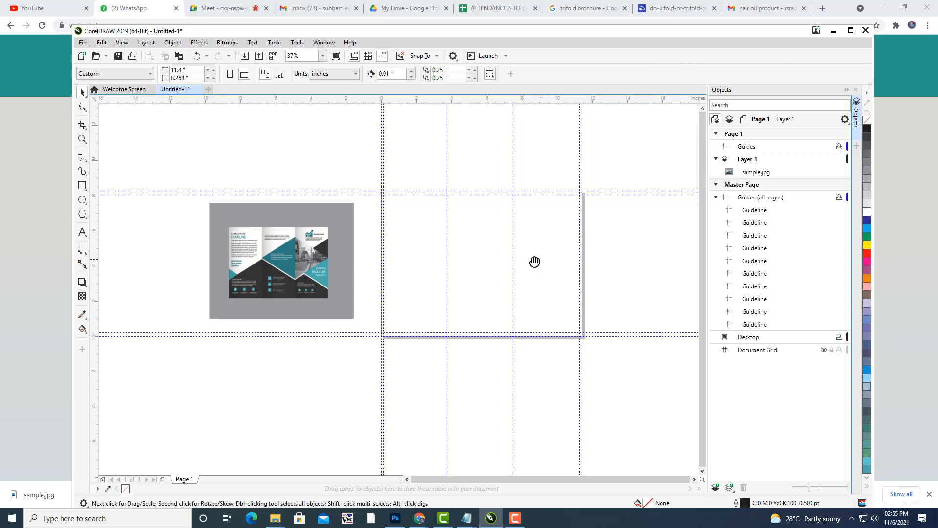
Lock Layer 1 holding sample.jpg, collapse it, and add a new Layer 2 above it.
drag(535, 262, 523, 262)
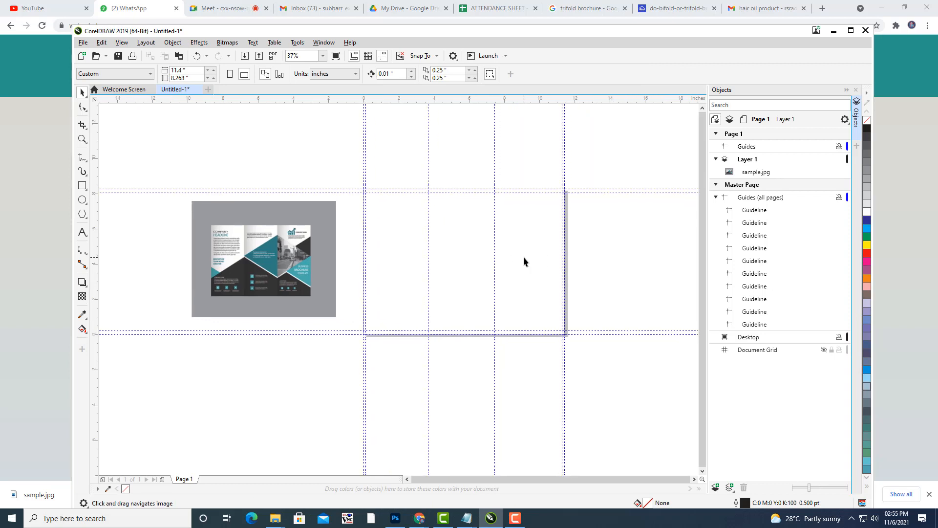
click(836, 171)
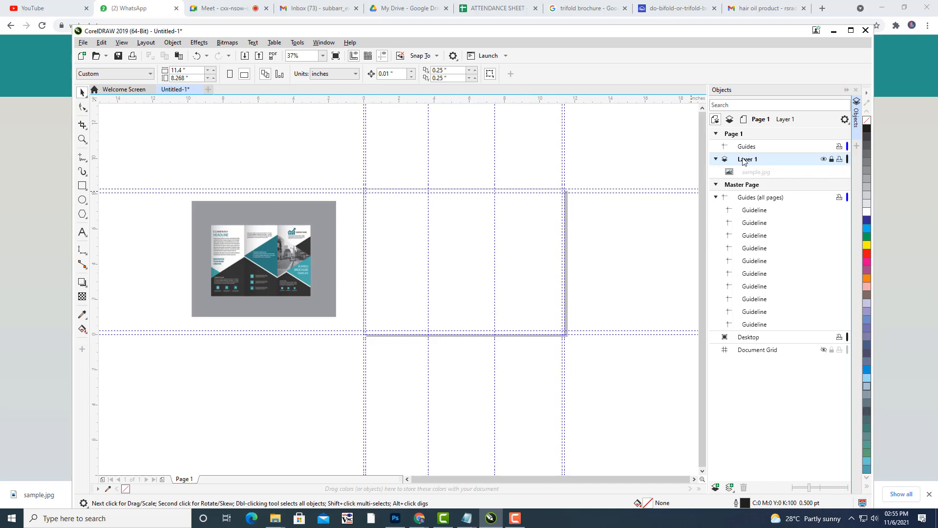
click(716, 160)
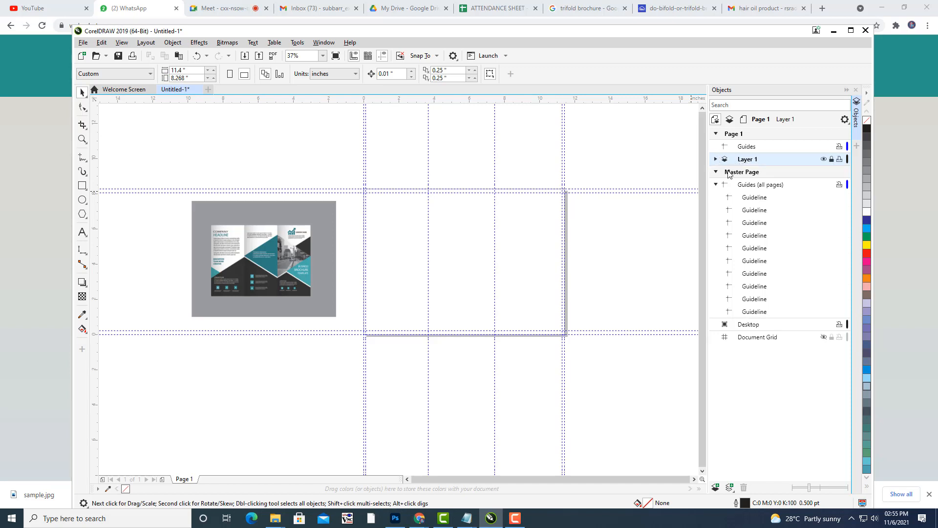
click(716, 488)
click(756, 160)
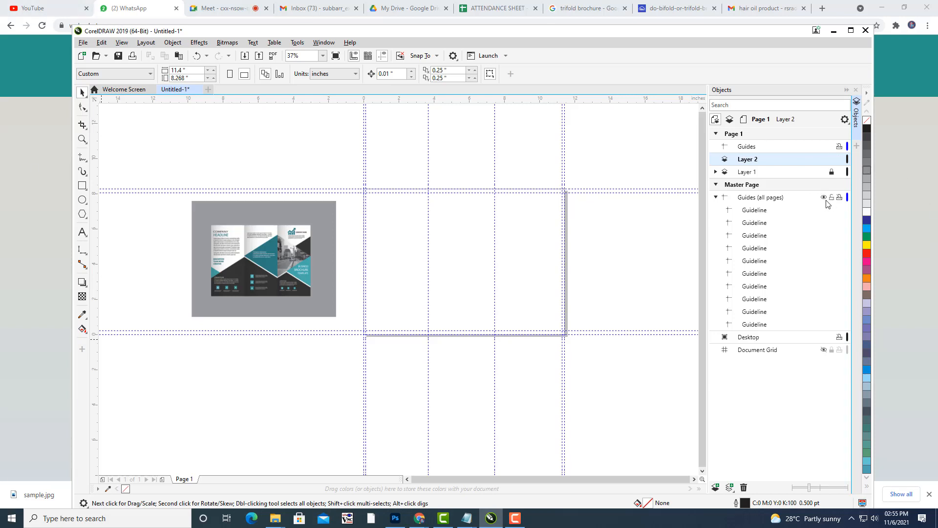
Rename Layer 2 to 'background'.
drag(511, 201, 481, 250)
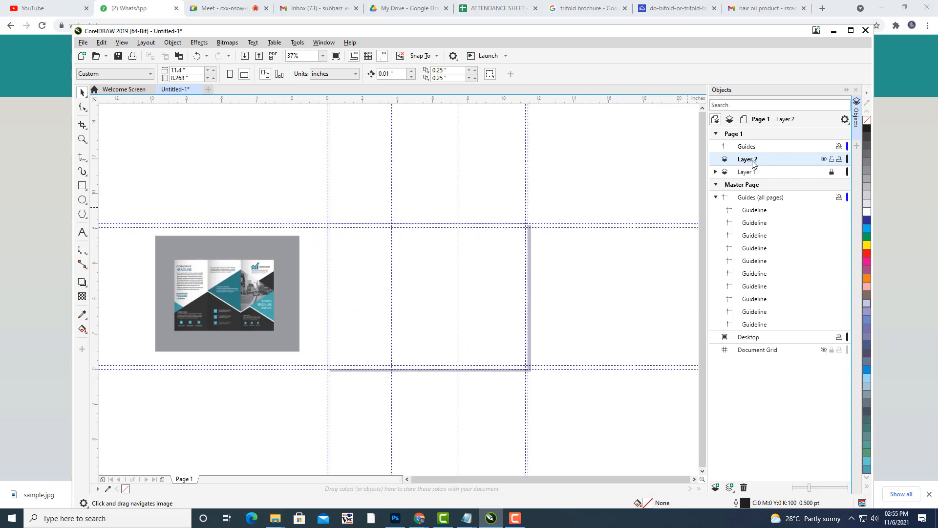
right_click(751, 159)
click(782, 225)
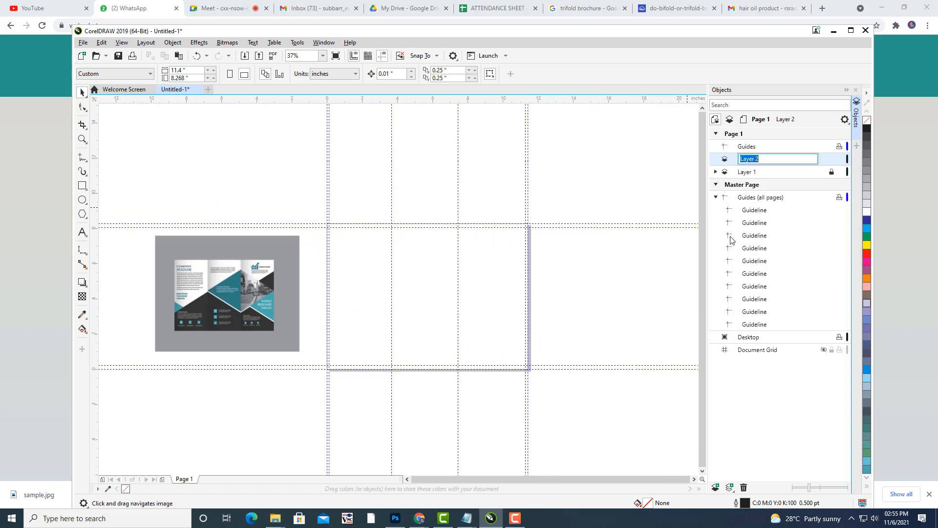
text(background)
key(Return)
text(ckg)
click(82, 185)
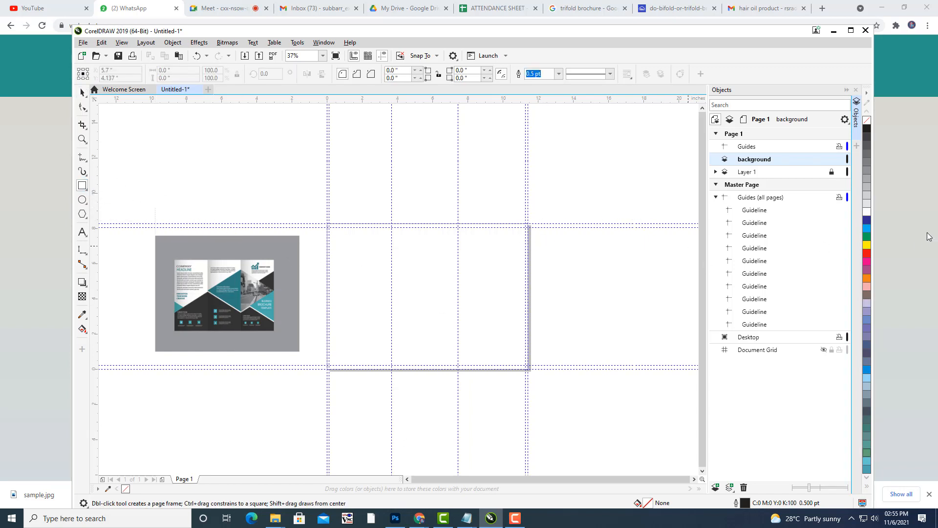
Set the default fill to yellow, then draw and select a rectangle spanning the full page.
click(866, 246)
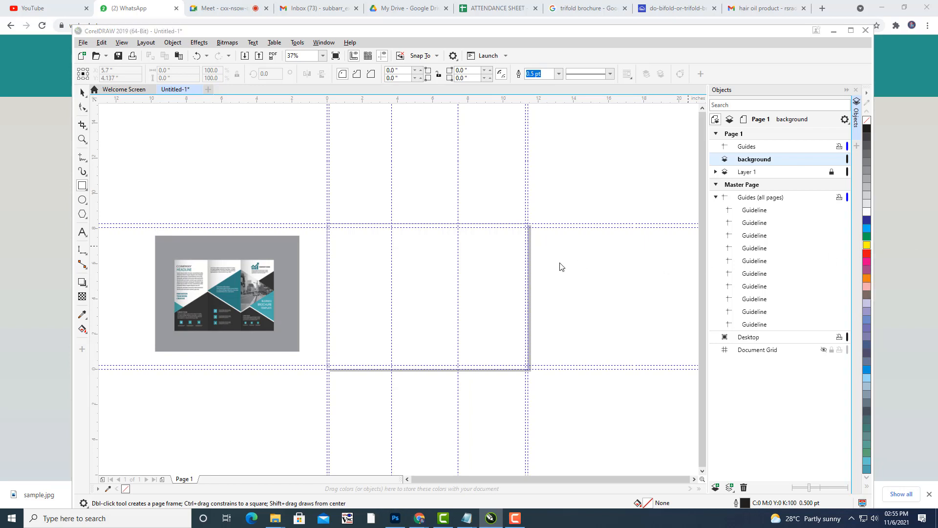
click(500, 335)
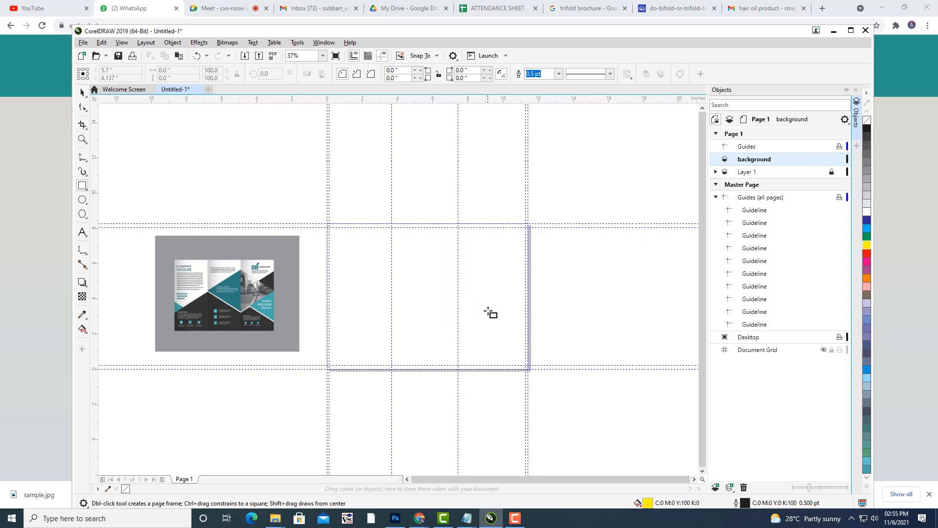
drag(327, 224, 528, 369)
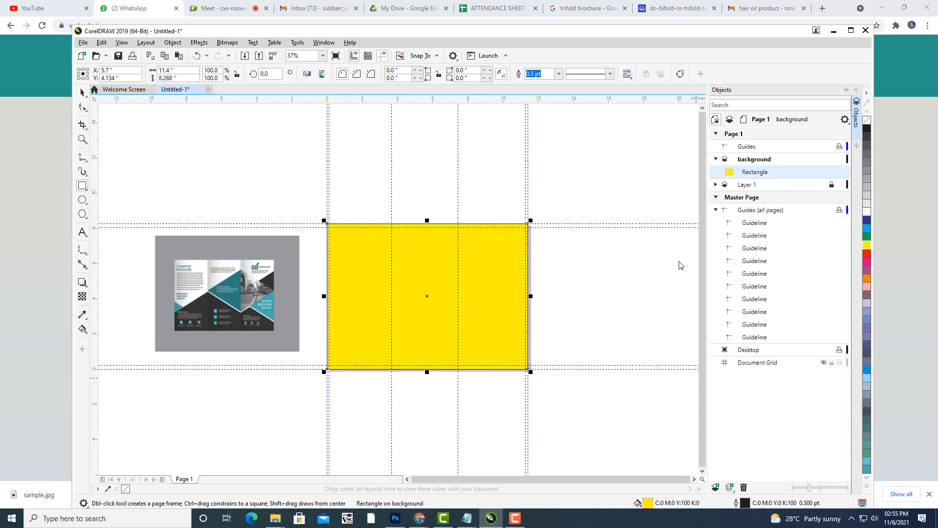
click(82, 92)
click(606, 273)
scroll(382, 325, up, 1)
scroll(530, 217, down, 1)
scroll(530, 217, up, 2)
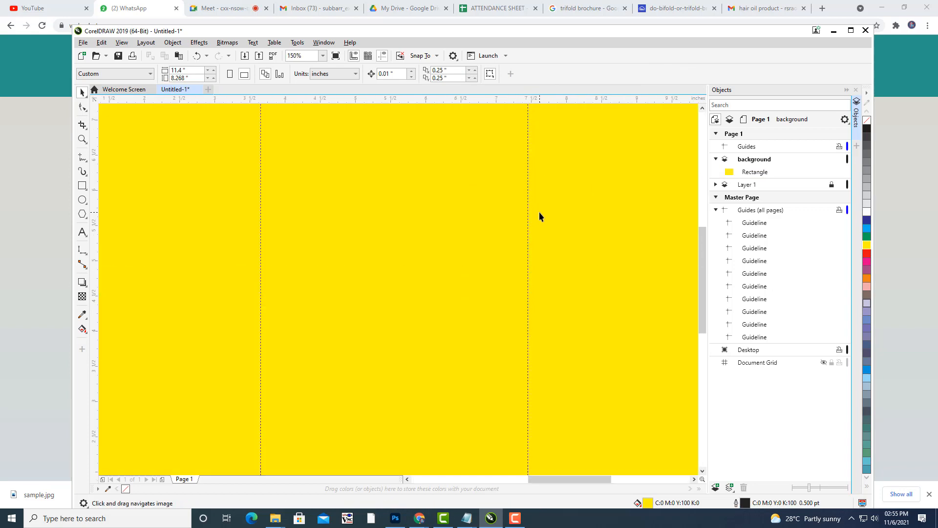
scroll(539, 212, down, 2)
scroll(539, 215, down, 2)
click(503, 264)
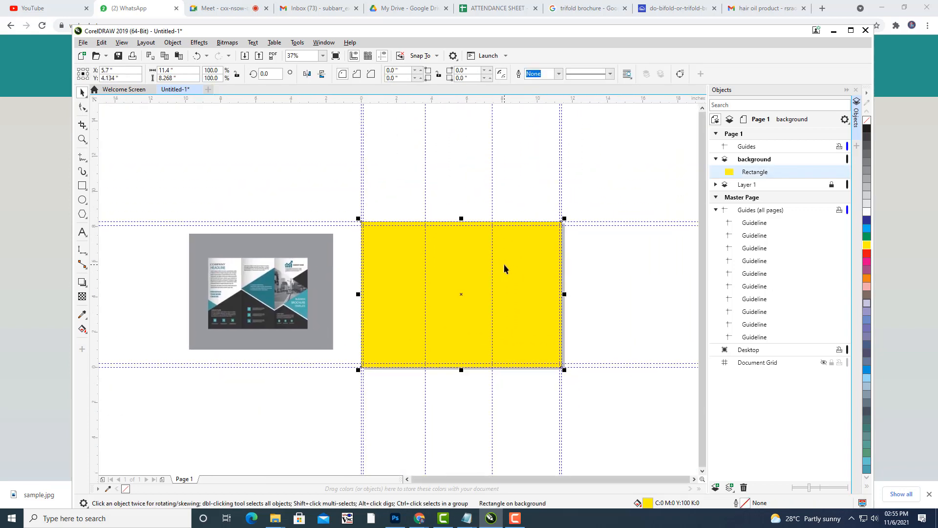
drag(508, 266, 523, 252)
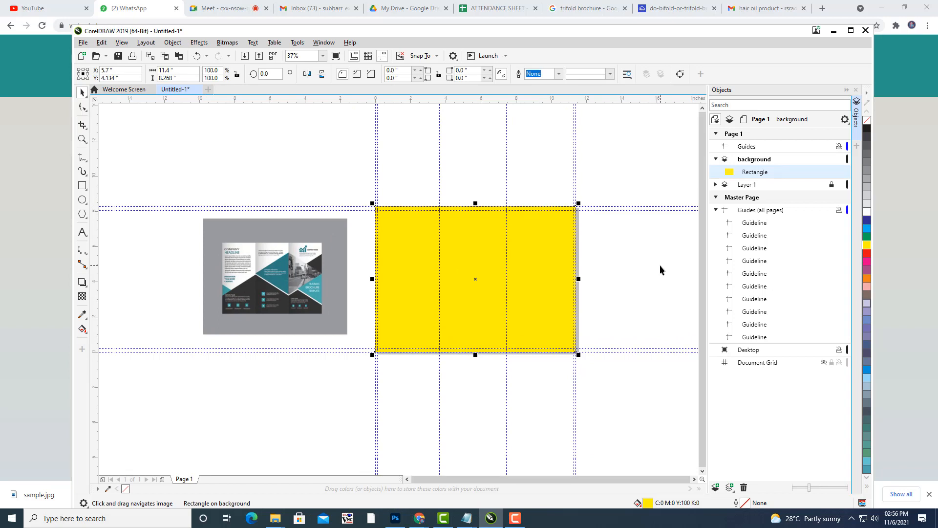
In Edit Fill (F11), set the fountain fill's end colour to orange.
key(F11)
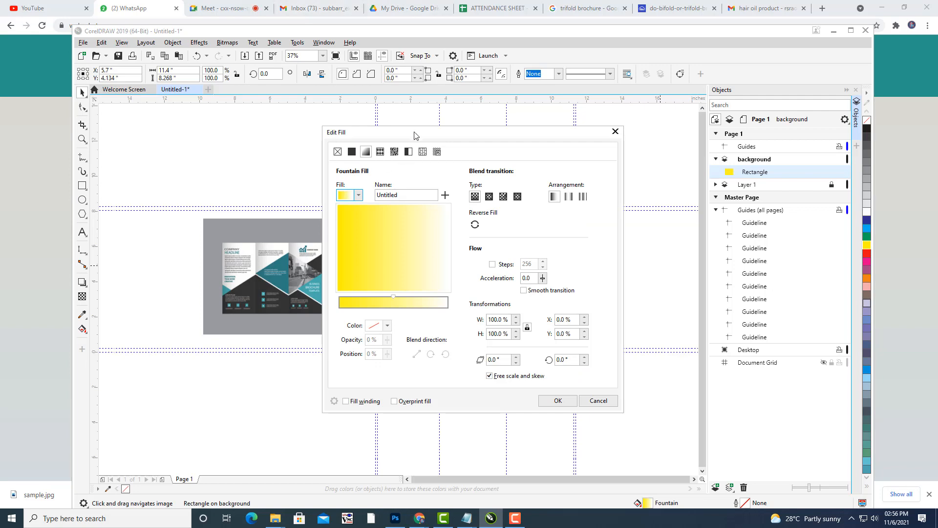
drag(414, 135, 717, 29)
click(642, 205)
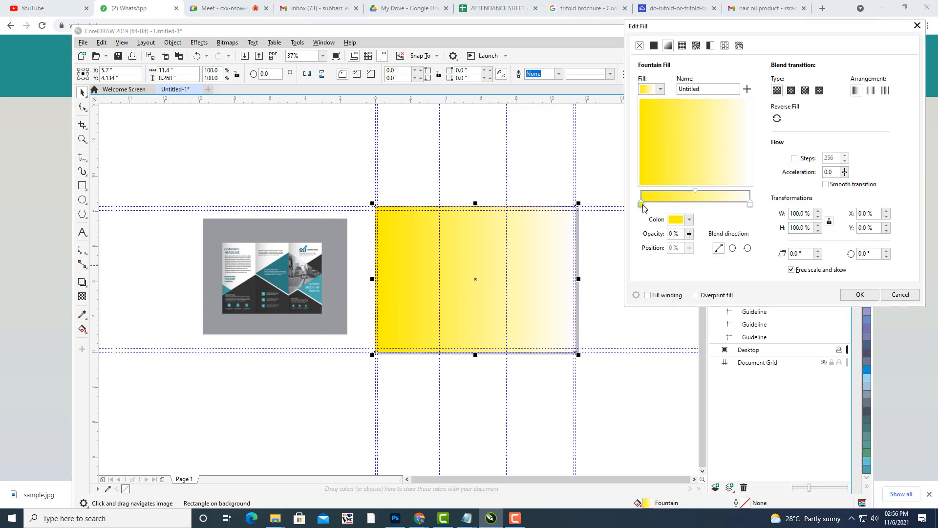
click(750, 203)
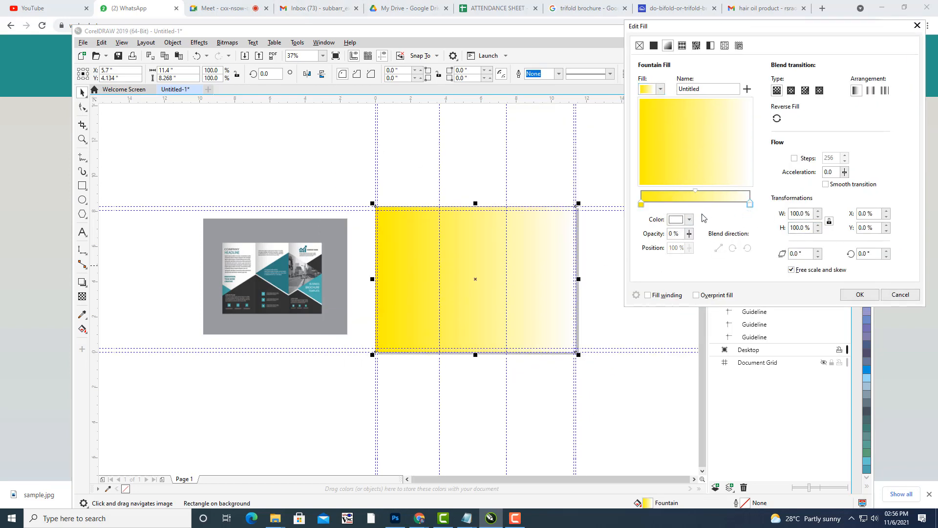
click(689, 220)
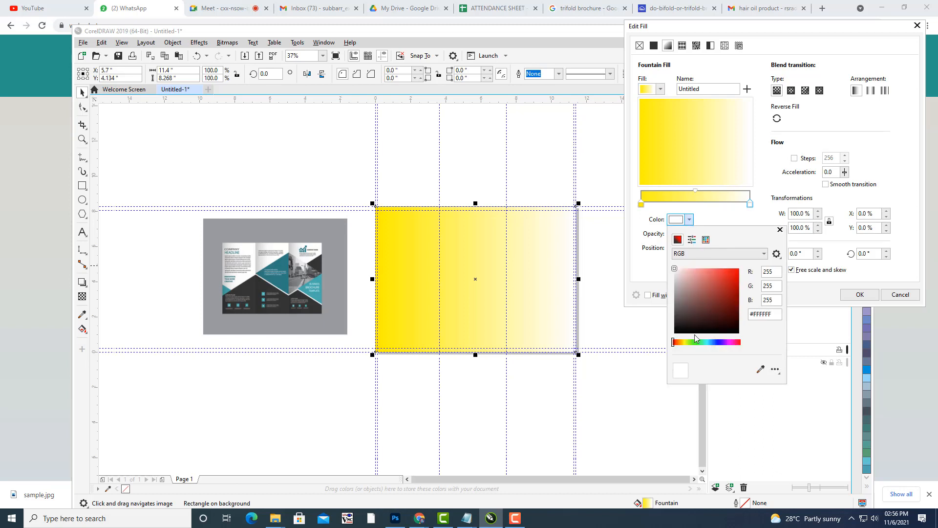
click(680, 342)
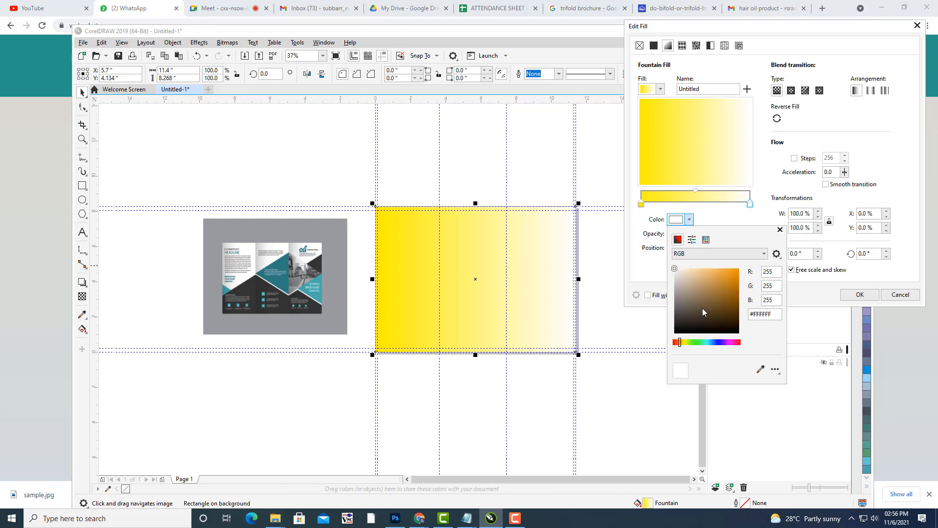
click(738, 270)
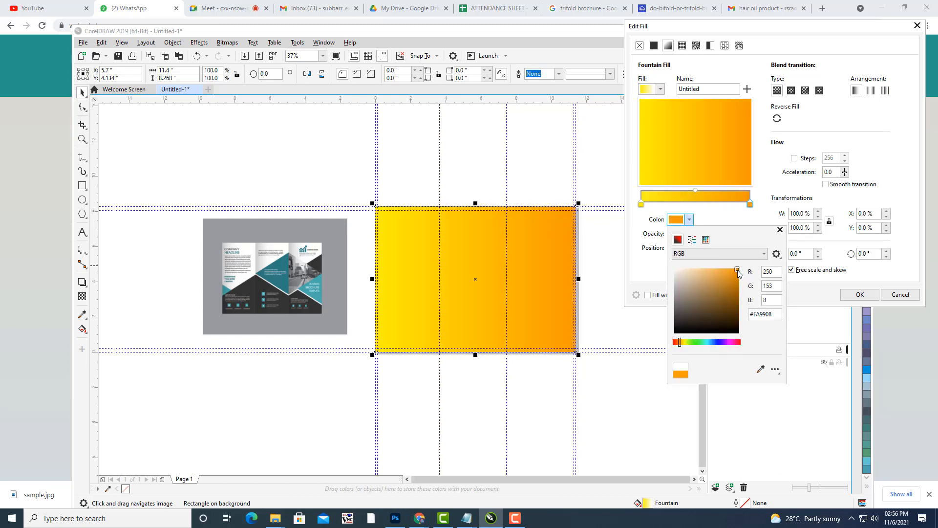
Make the fountain fill elliptical and reversed so yellow sits at the centre, and apply it.
click(786, 100)
click(777, 119)
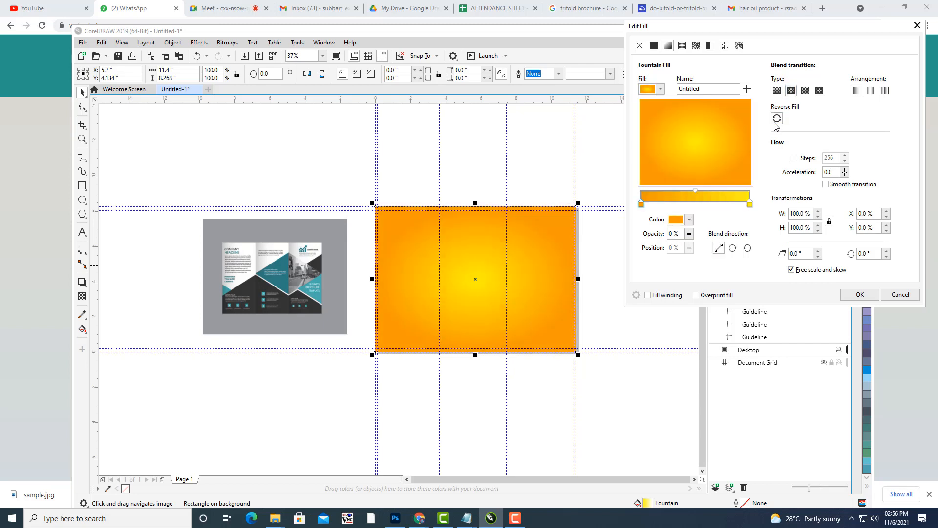
click(696, 190)
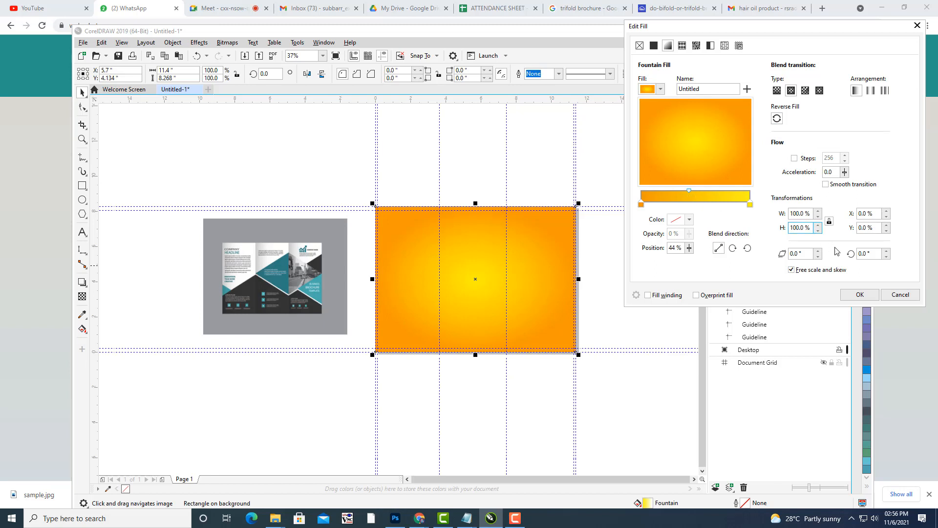
click(860, 294)
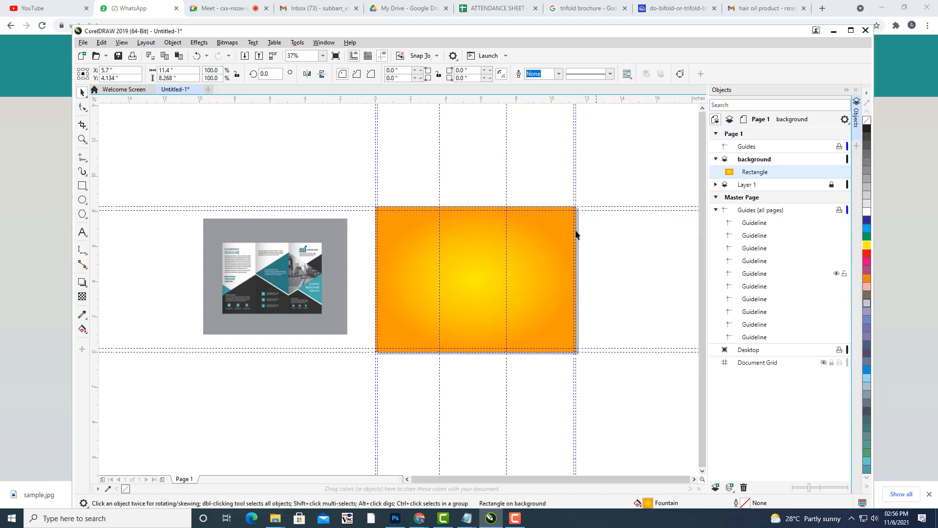
click(497, 260)
click(632, 248)
In Notepad, cut the old two-line notes, type 'rajasthan tourism', and minimize the window.
drag(607, 219, 574, 202)
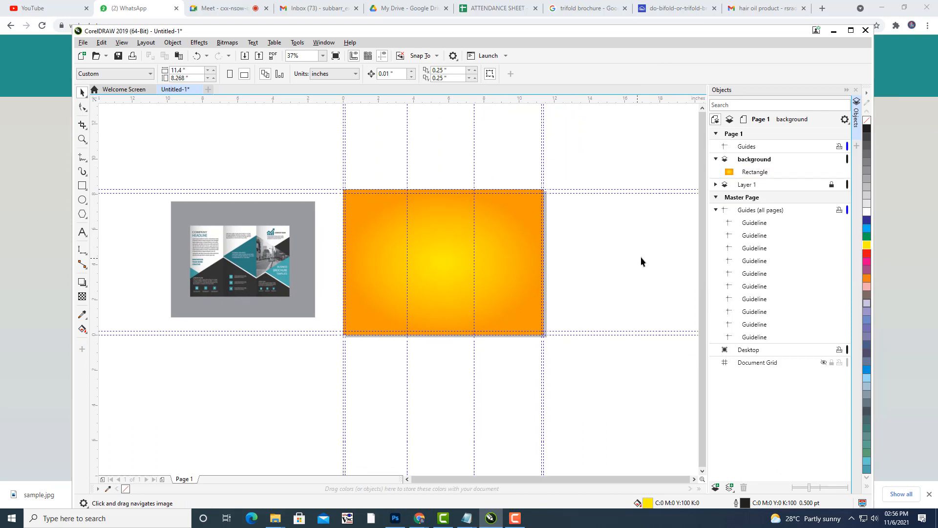
mouse_move(467, 518)
click(497, 488)
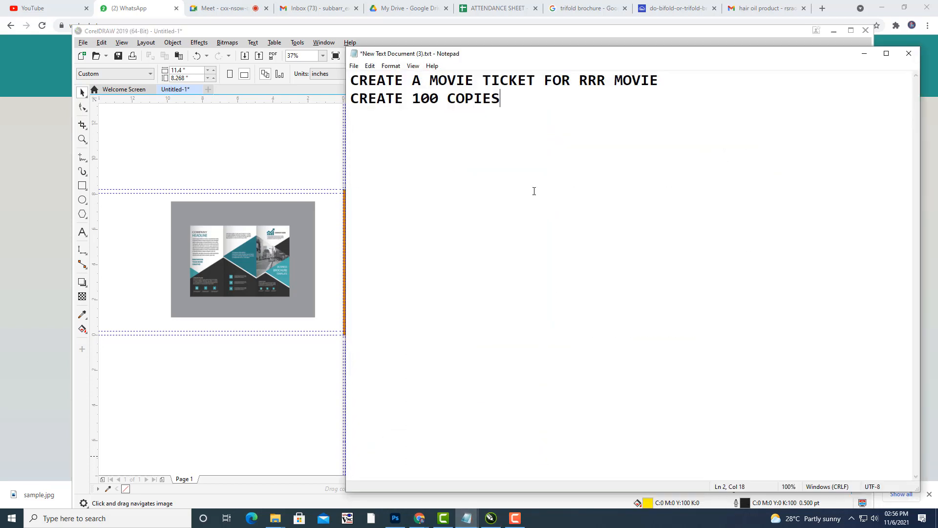
drag(536, 81, 351, 80)
drag(561, 103, 171, 81)
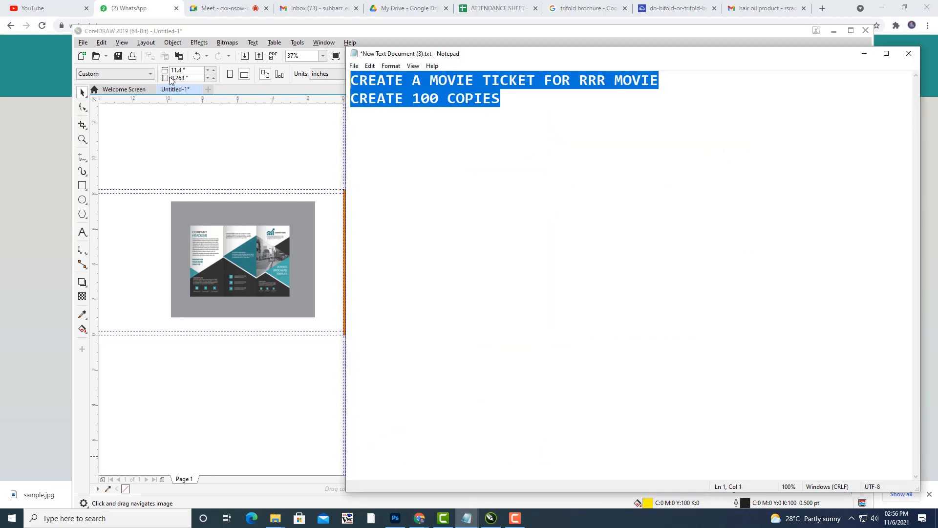
key(ctrl+x)
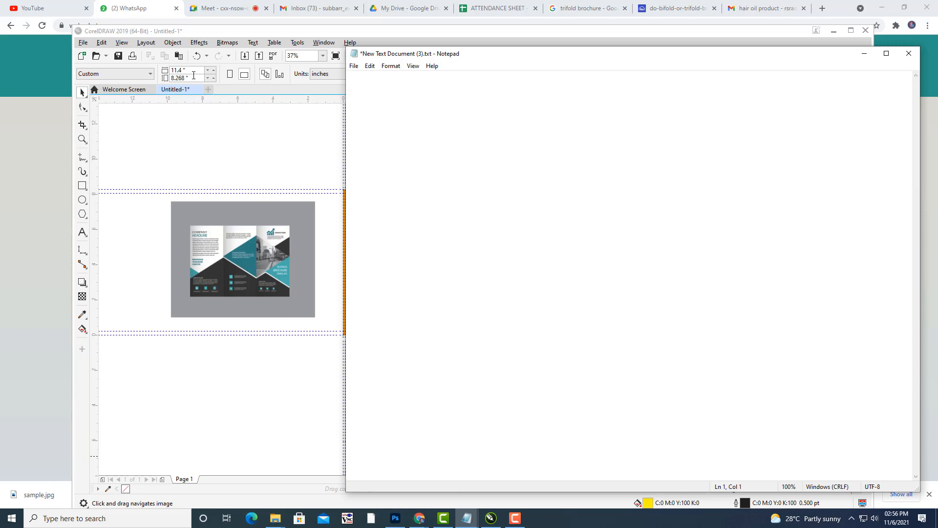
text(rajasthan tou)
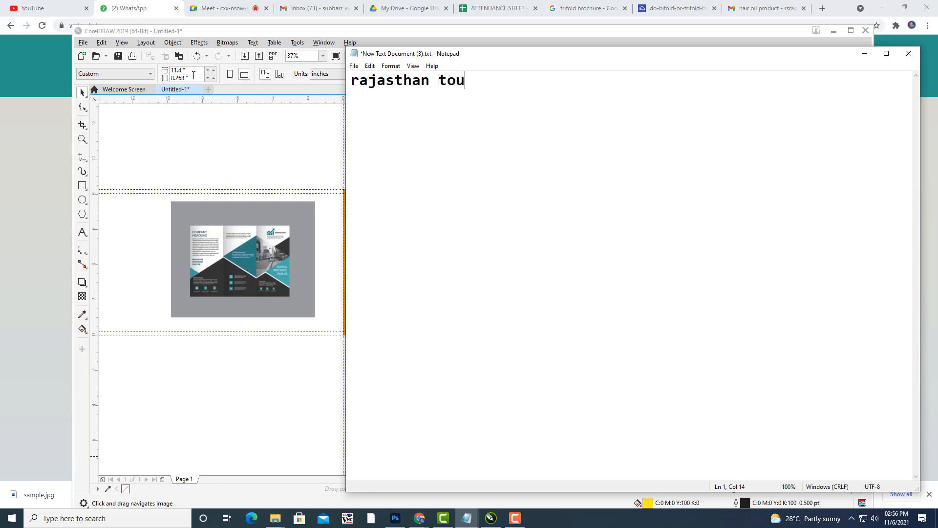
text(rism)
click(863, 54)
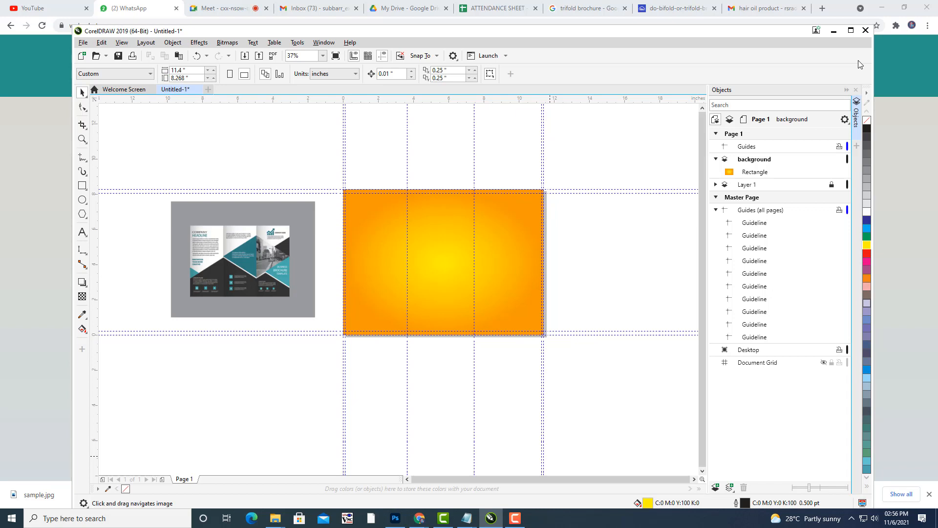
Import the camel photo bg.jpg and place it on the canvas.
scroll(453, 275, up, 2)
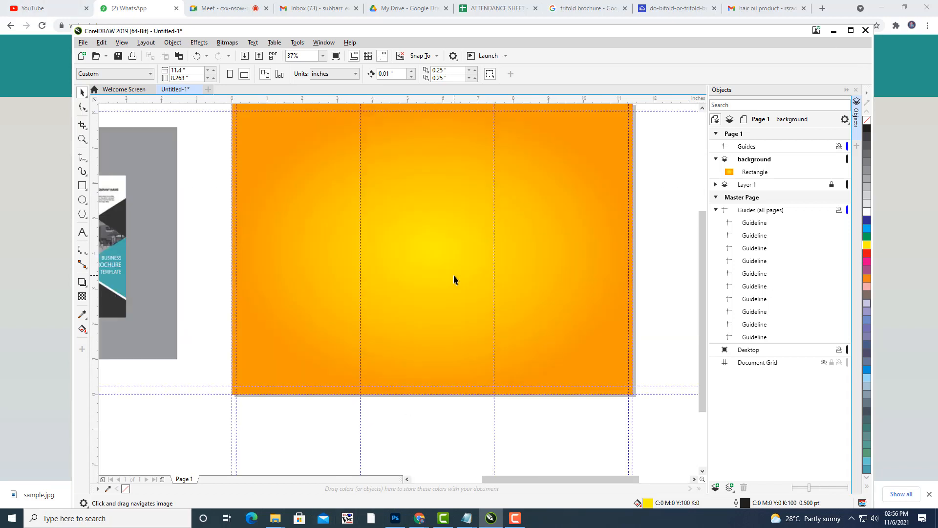
drag(454, 275, 475, 290)
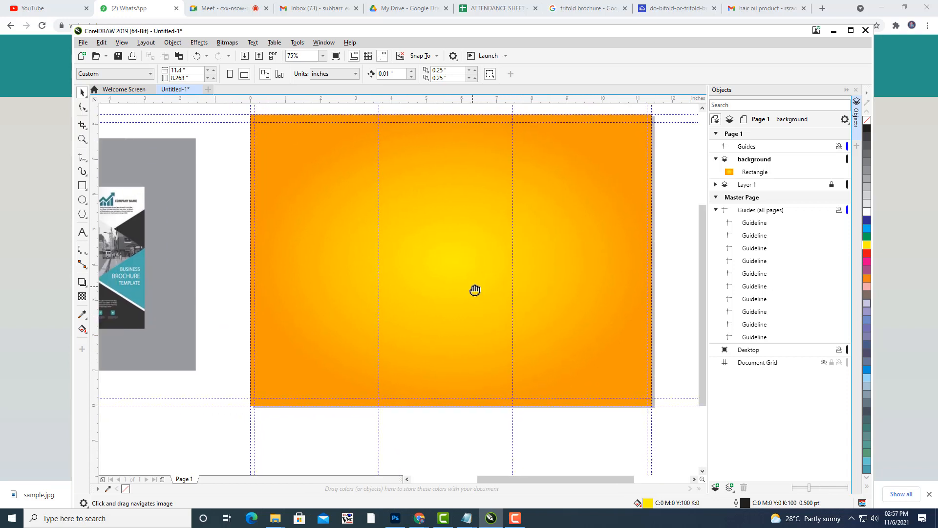
drag(475, 290, 470, 292)
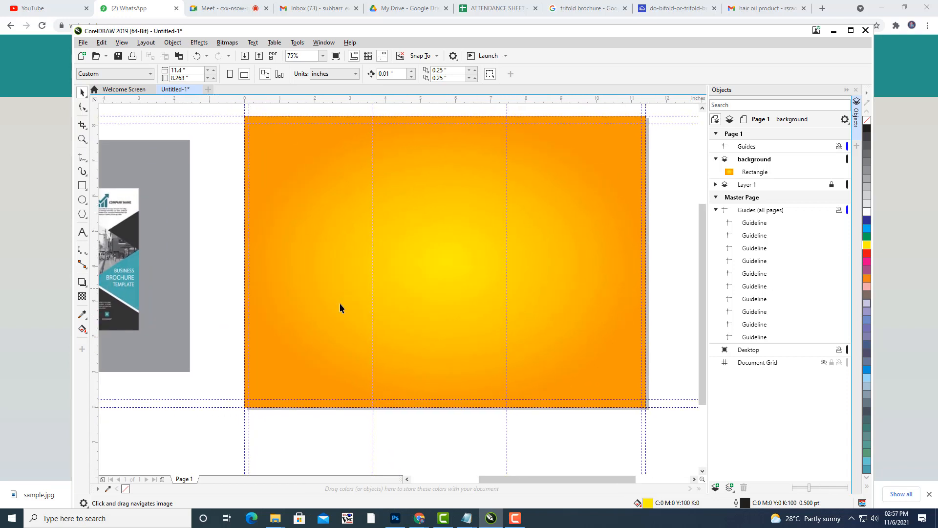
drag(429, 162, 477, 188)
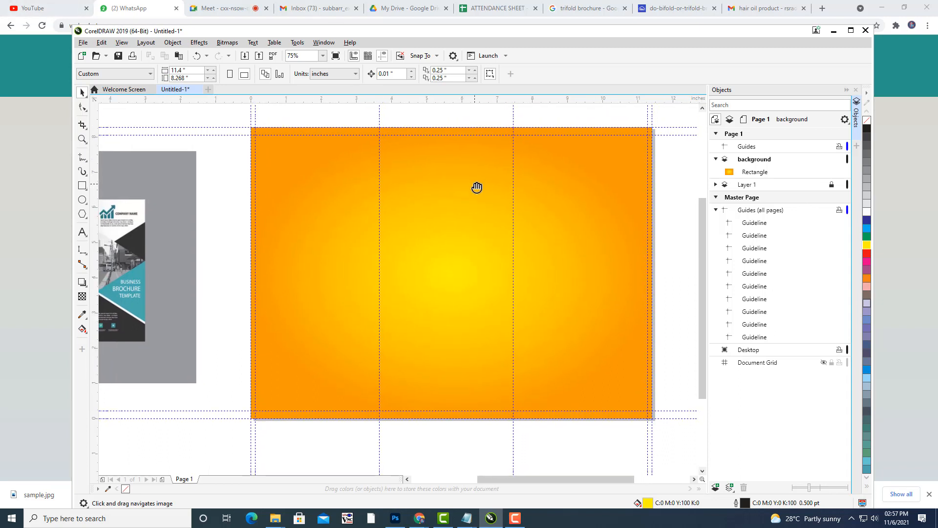
click(83, 43)
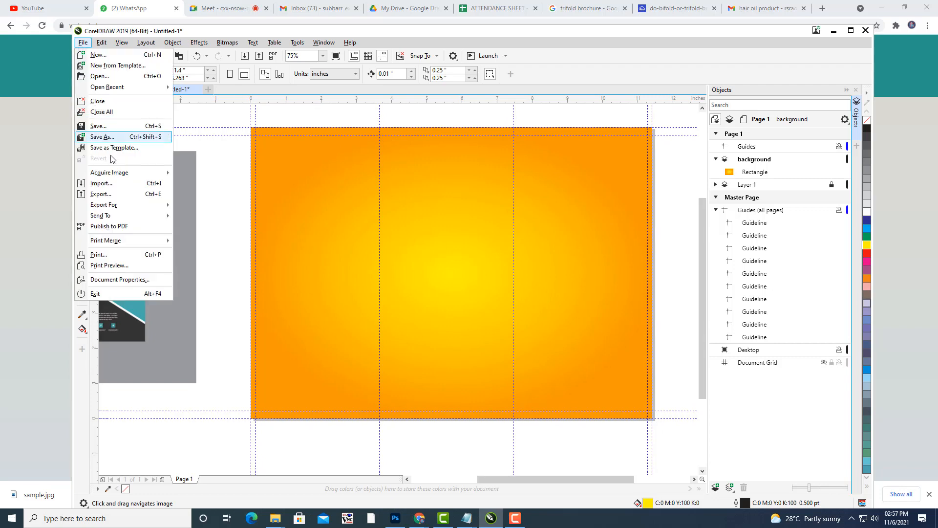
click(106, 187)
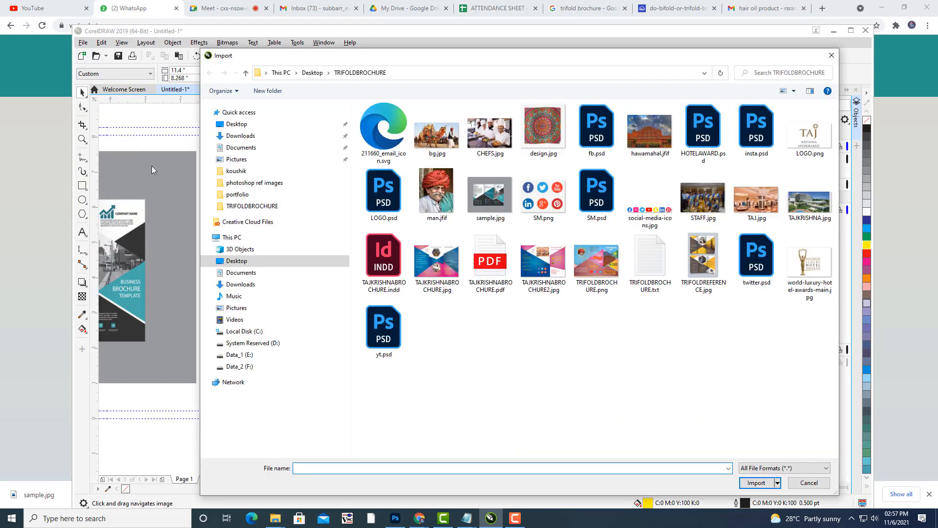
click(427, 142)
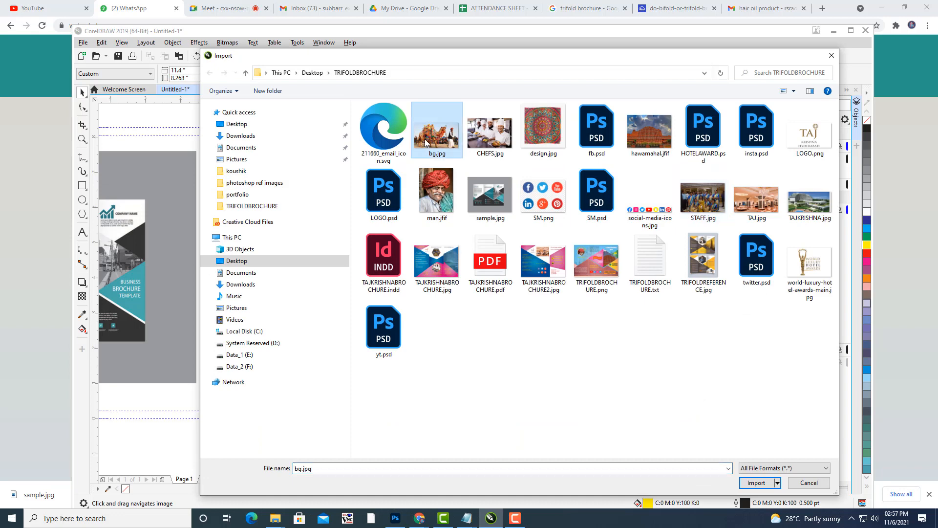
click(756, 483)
click(540, 289)
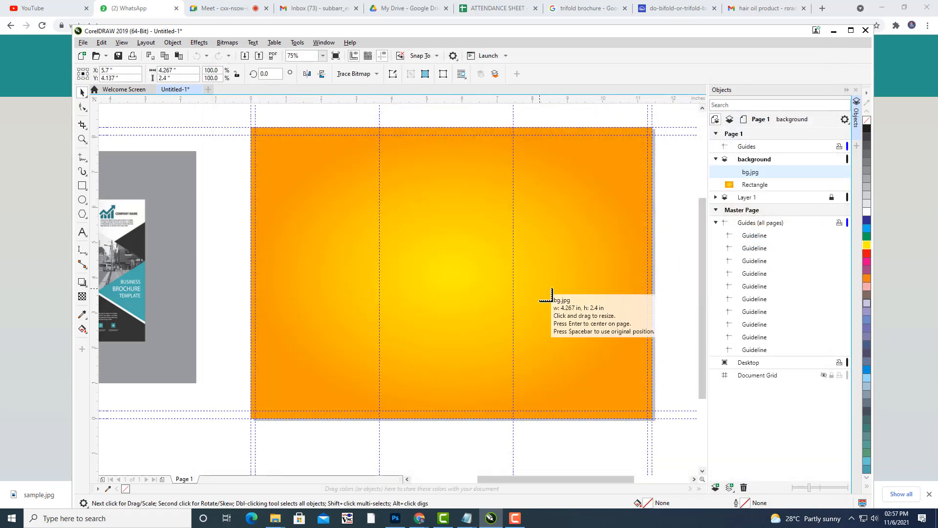
Move bg.jpg beside the page and enlarge it to 312%.
drag(683, 339, 650, 281)
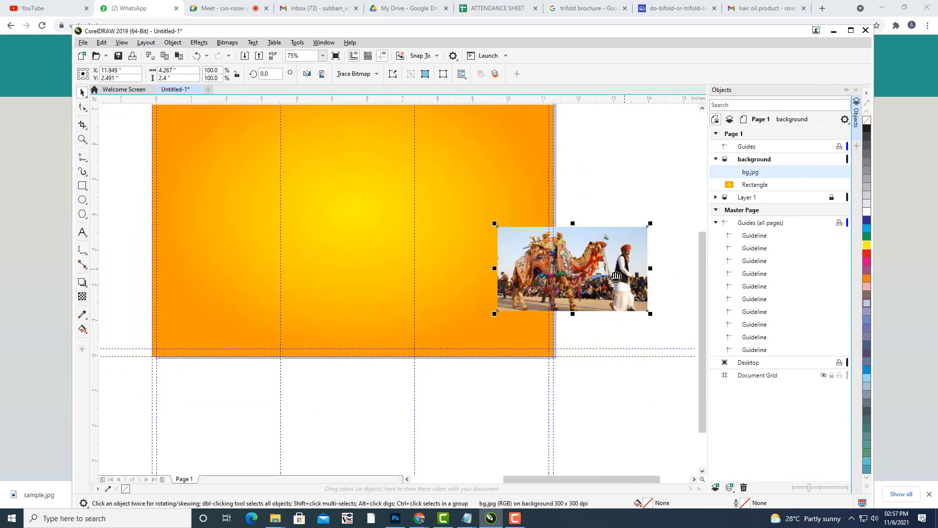
scroll(481, 280, down, 2)
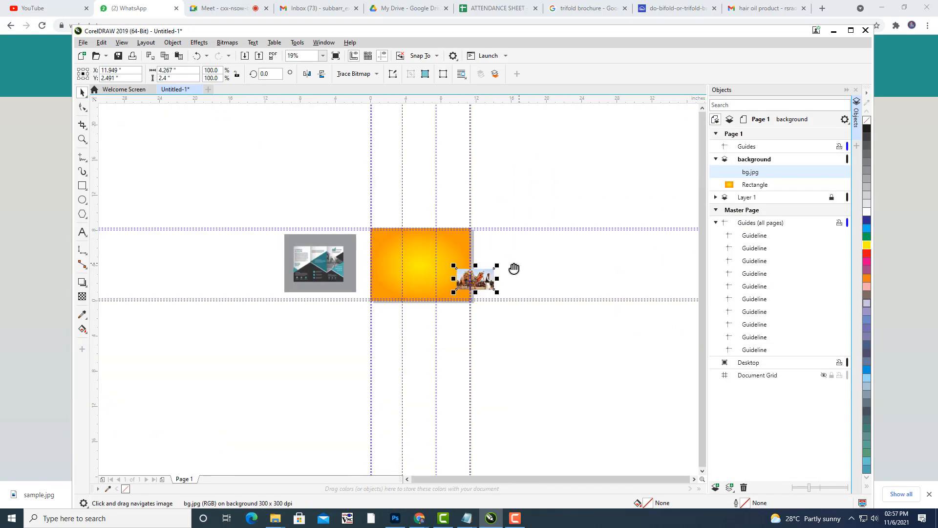
drag(513, 268, 552, 193)
scroll(428, 269, up, 1)
drag(504, 232, 592, 247)
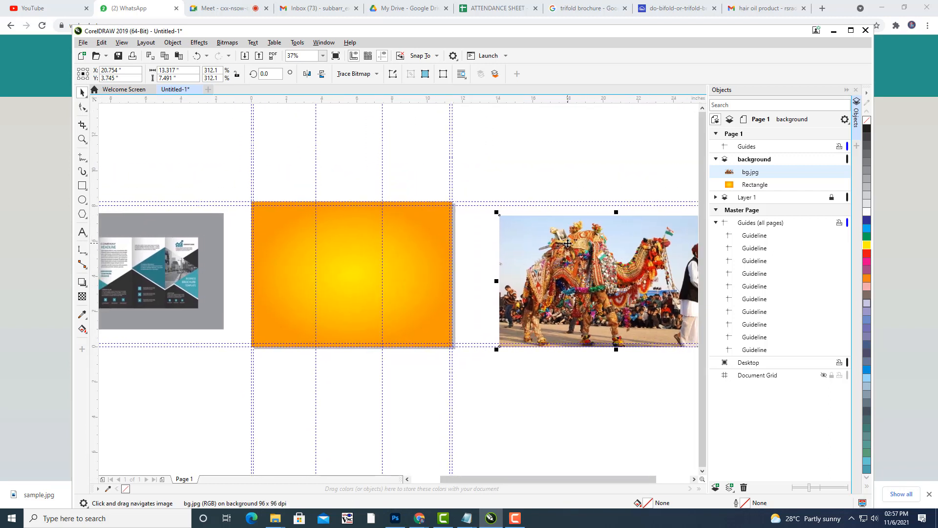
PowerClip the camel photo inside the orange gradient page rectangle.
right_click(568, 243)
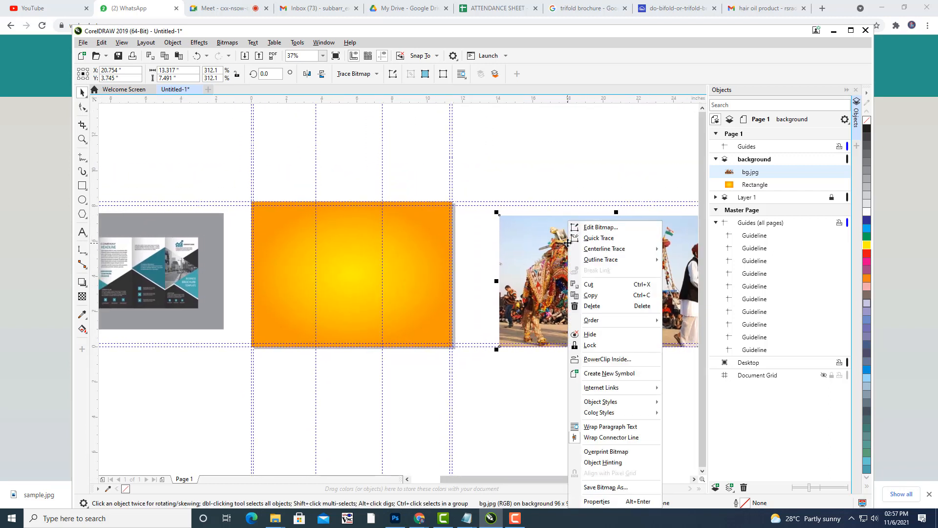
click(597, 360)
click(326, 277)
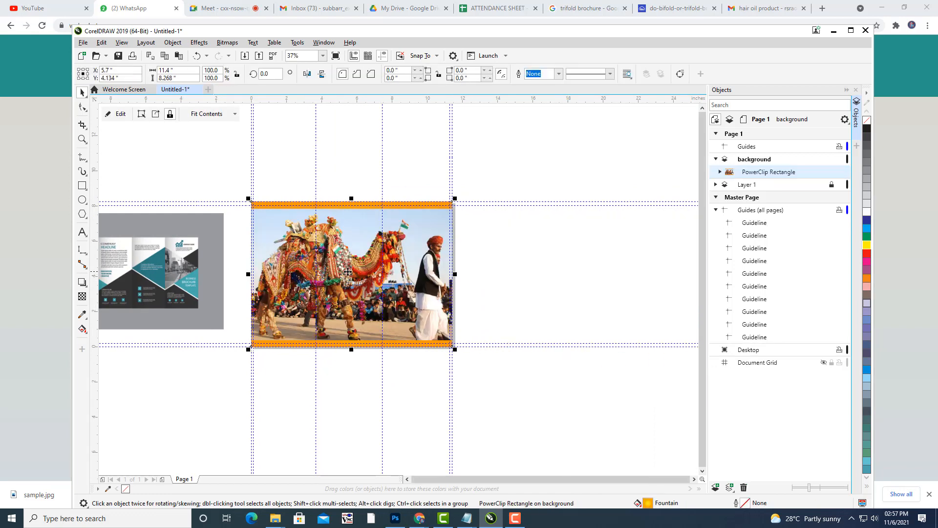
drag(345, 267, 402, 258)
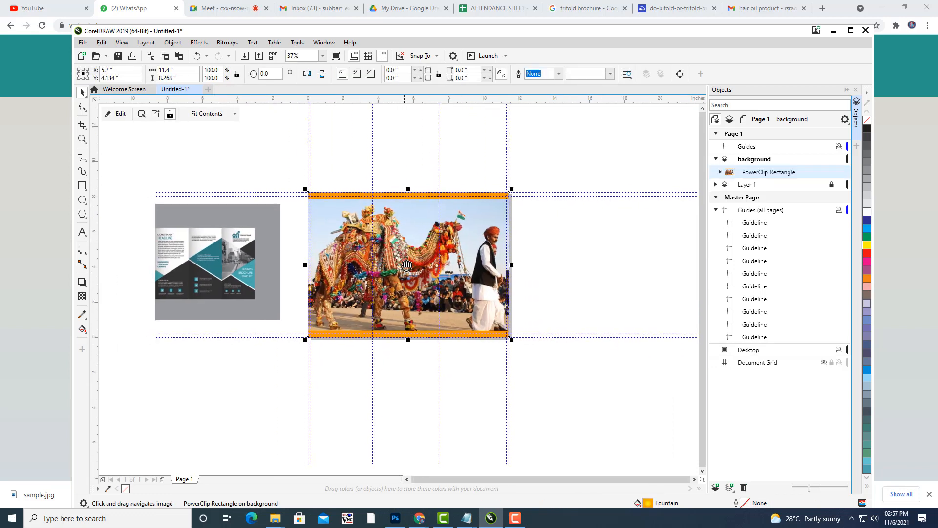
Stretch the clipped photo to the full page height and give it 70 transparency.
click(121, 114)
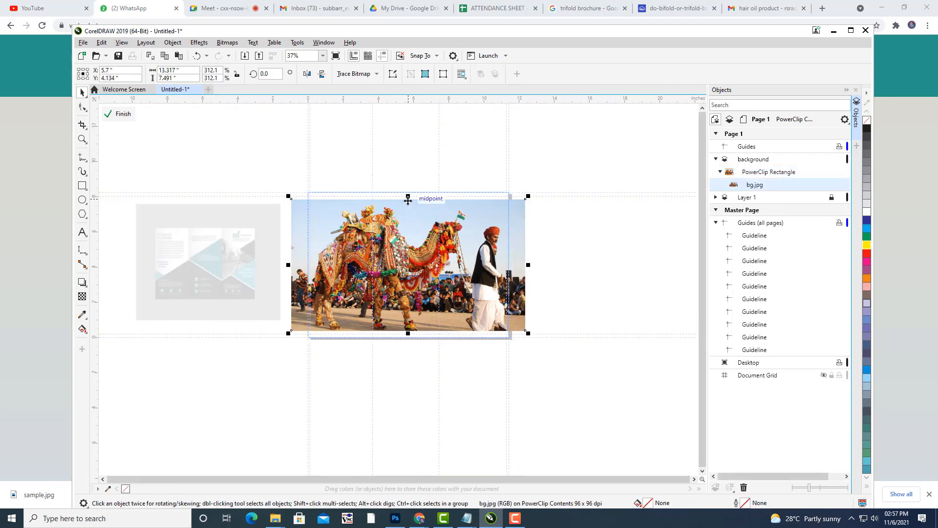
drag(408, 198, 408, 191)
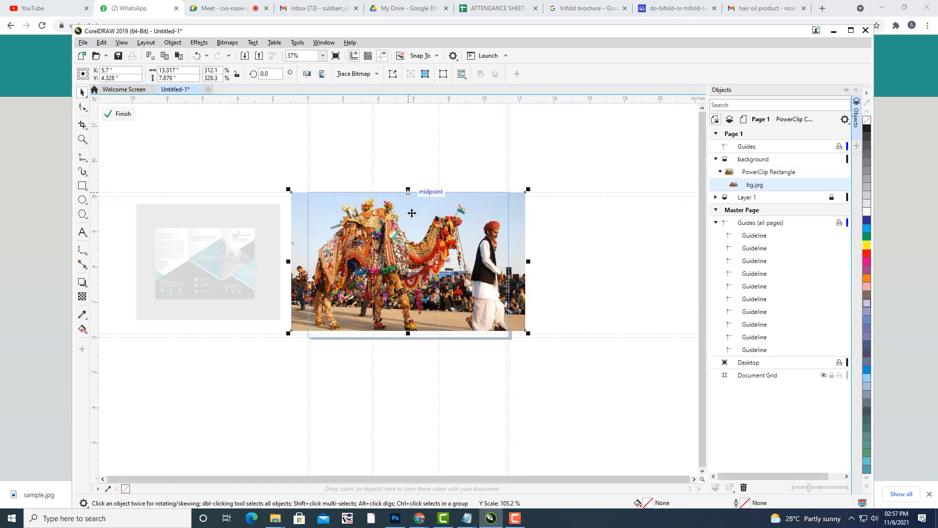
drag(408, 333, 408, 339)
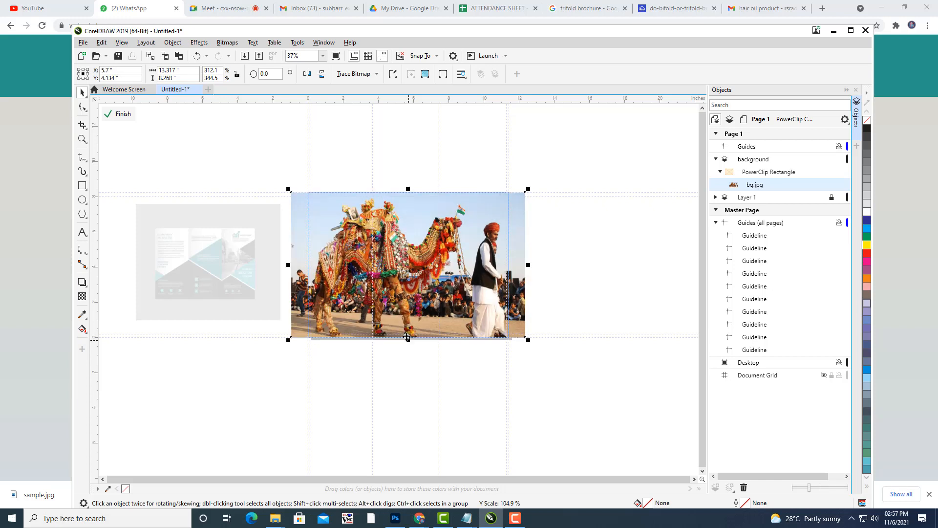
click(632, 250)
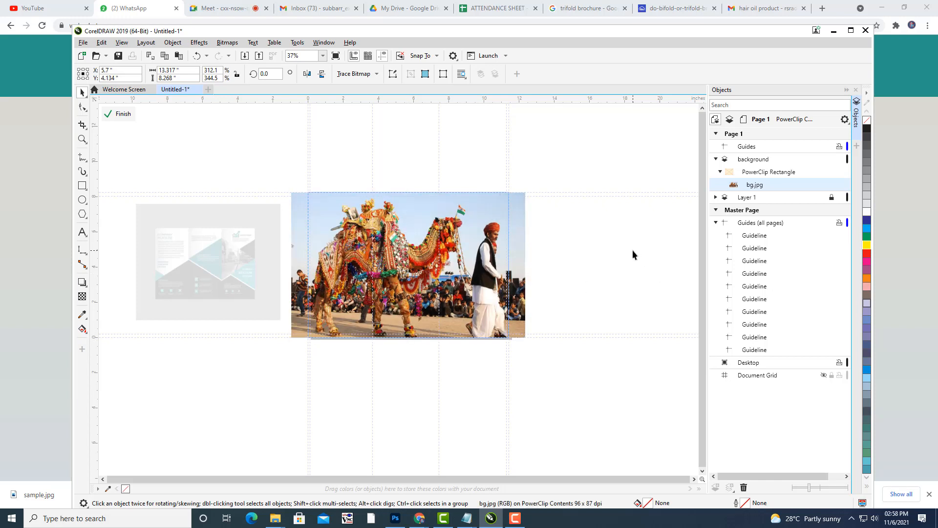
click(475, 239)
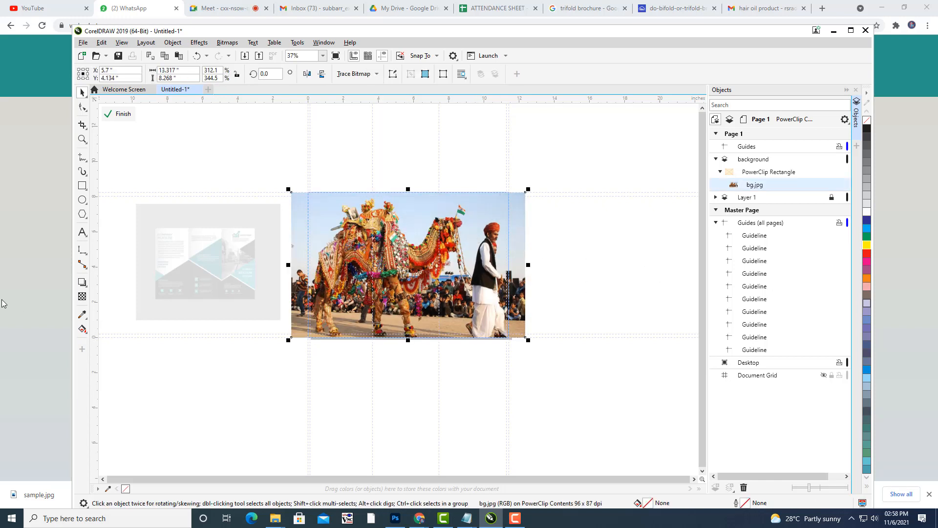
click(82, 297)
click(400, 349)
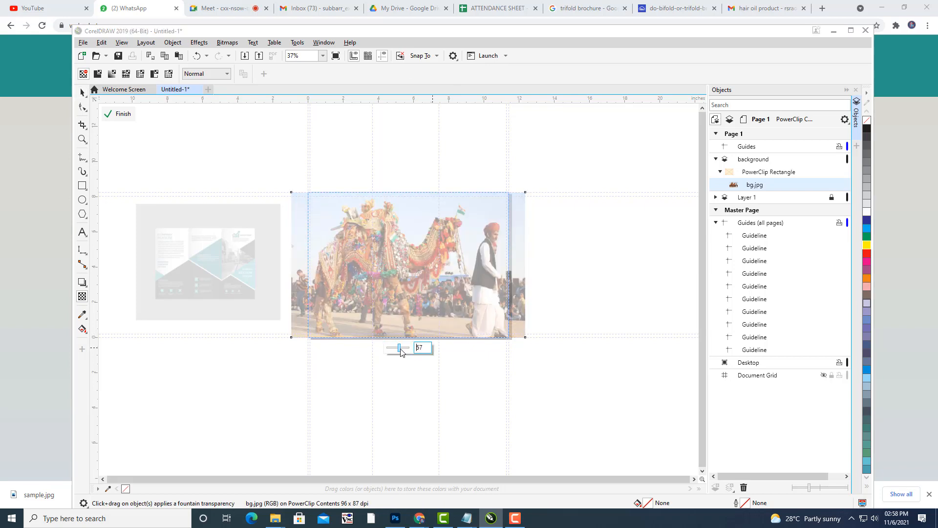
click(403, 349)
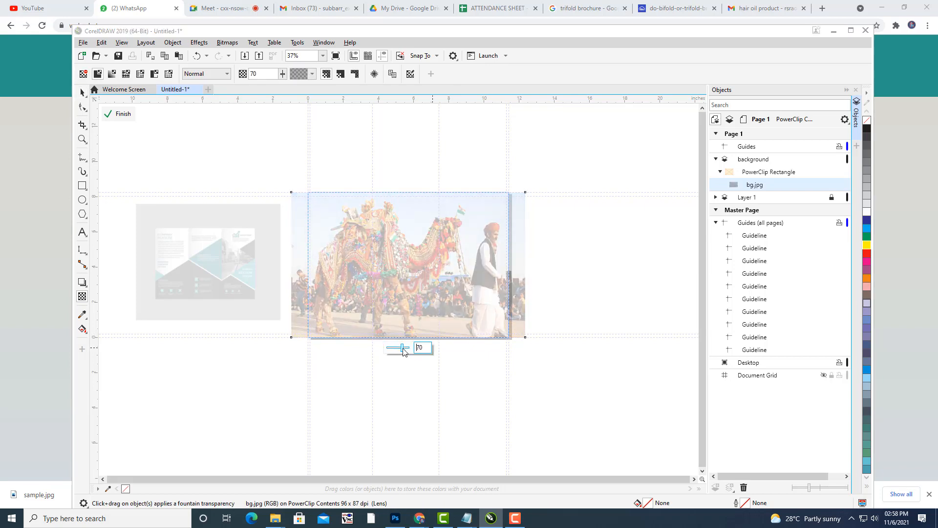
click(120, 114)
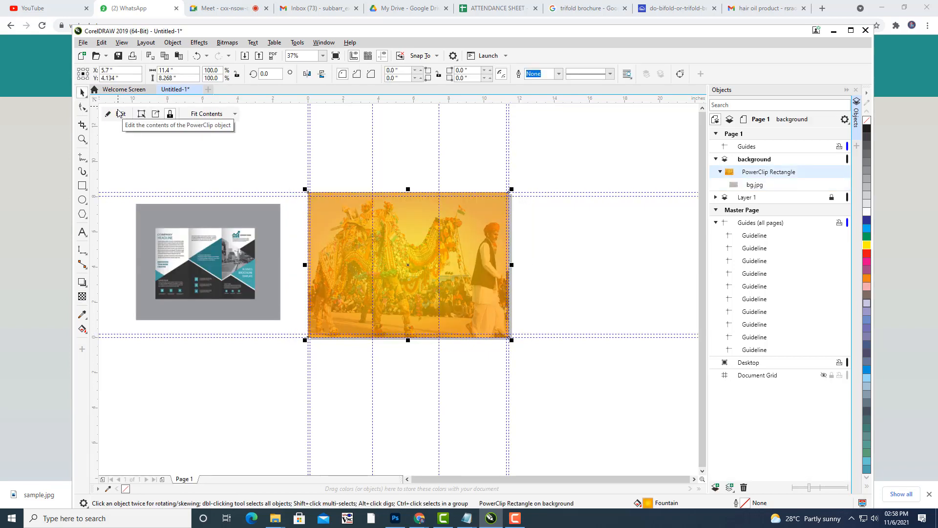
click(596, 264)
drag(596, 264, 646, 251)
scroll(577, 224, up, 2)
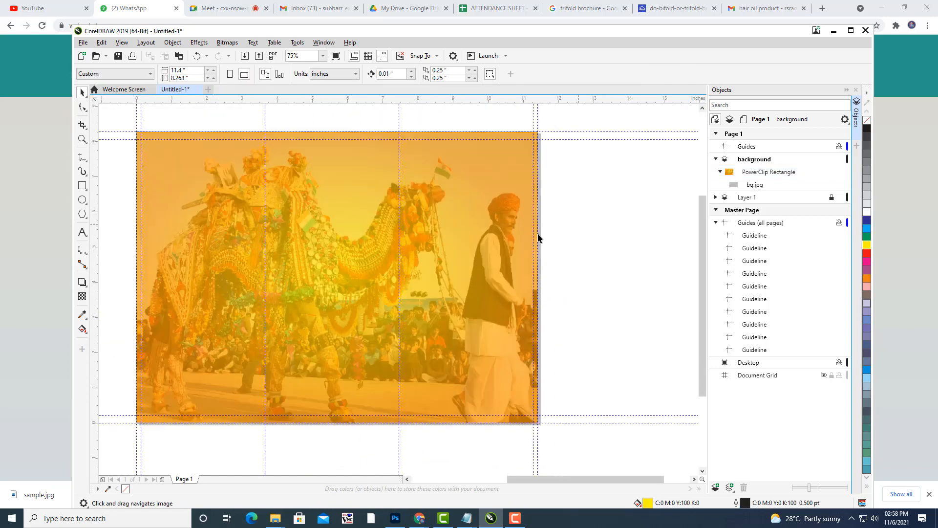
scroll(380, 255, down, 2)
drag(414, 249, 490, 252)
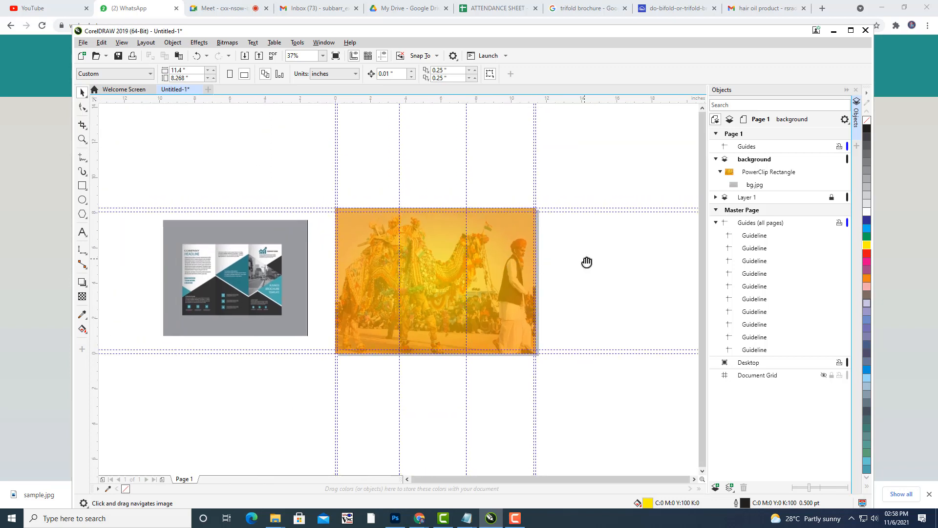
Edit the PowerClip contents and raise the camel photo's transparency from 70 to 77.
drag(587, 262, 581, 247)
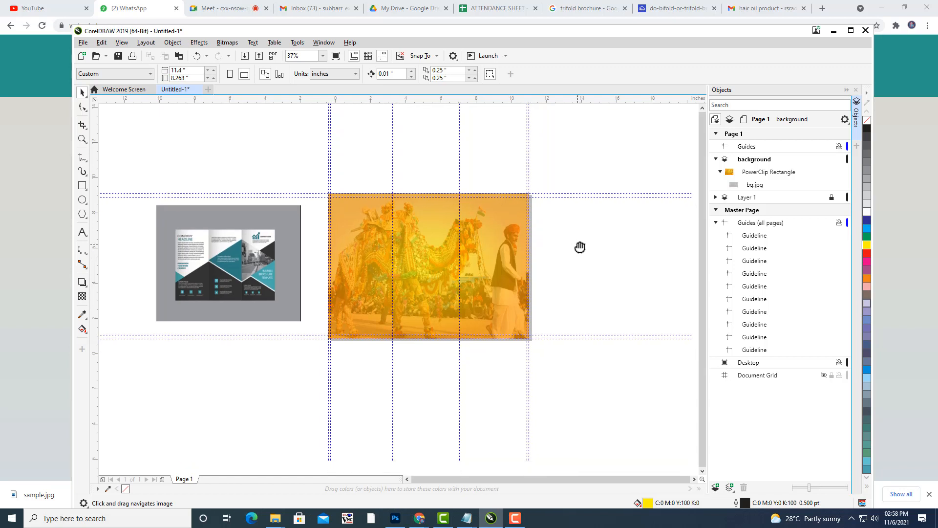
click(497, 260)
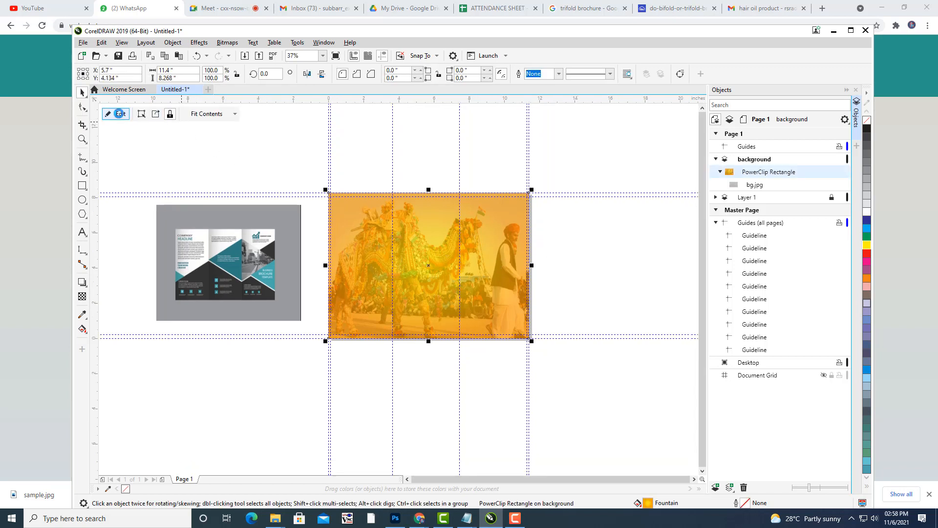
click(117, 113)
click(475, 284)
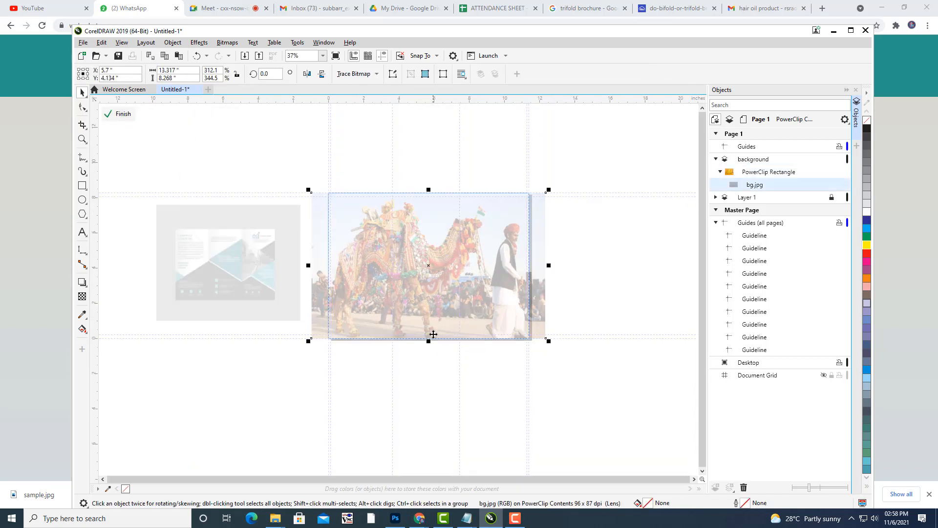
click(81, 297)
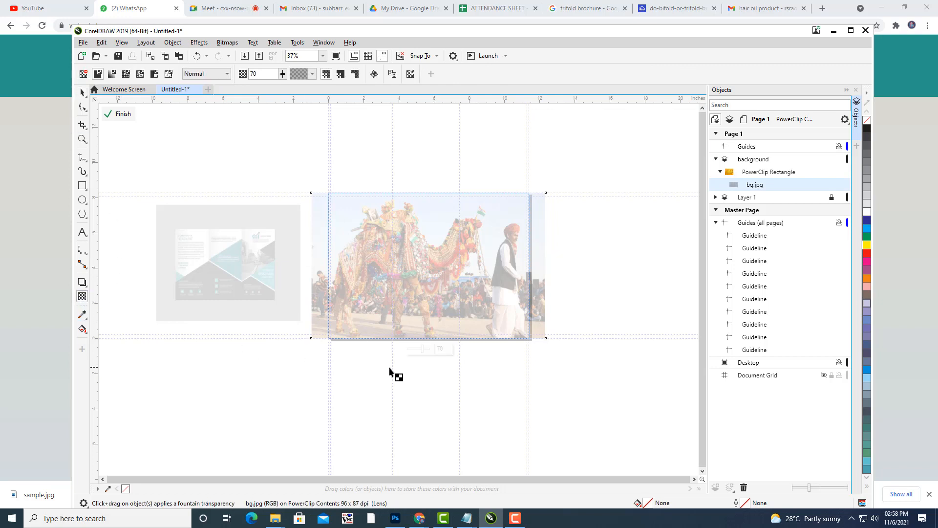
drag(421, 349, 426, 353)
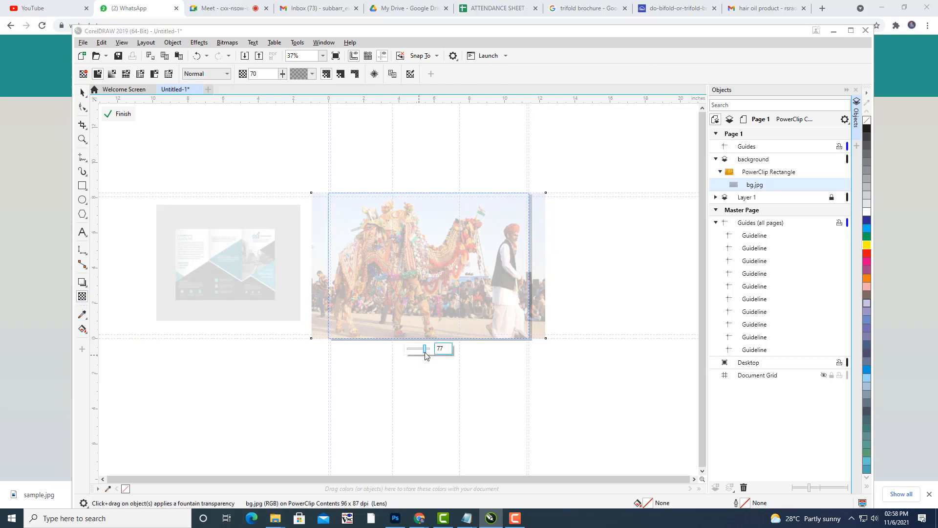
click(120, 114)
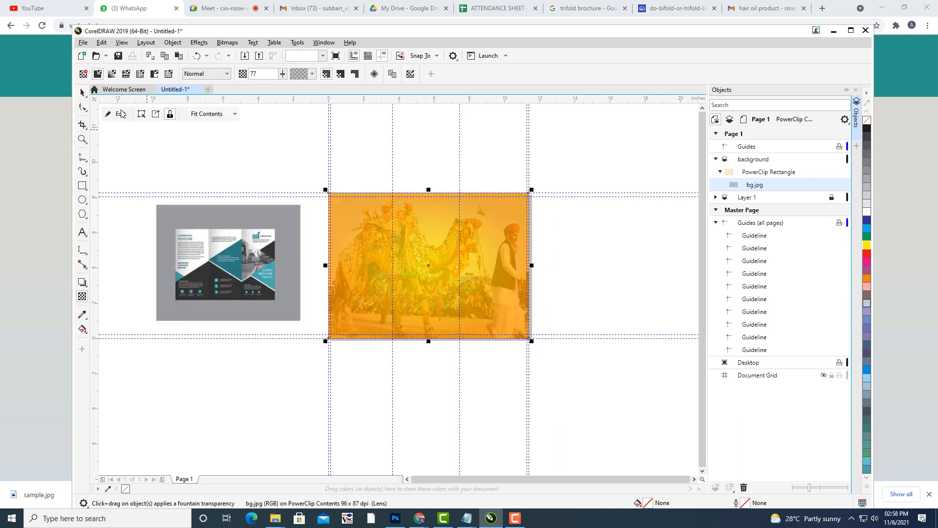
click(233, 139)
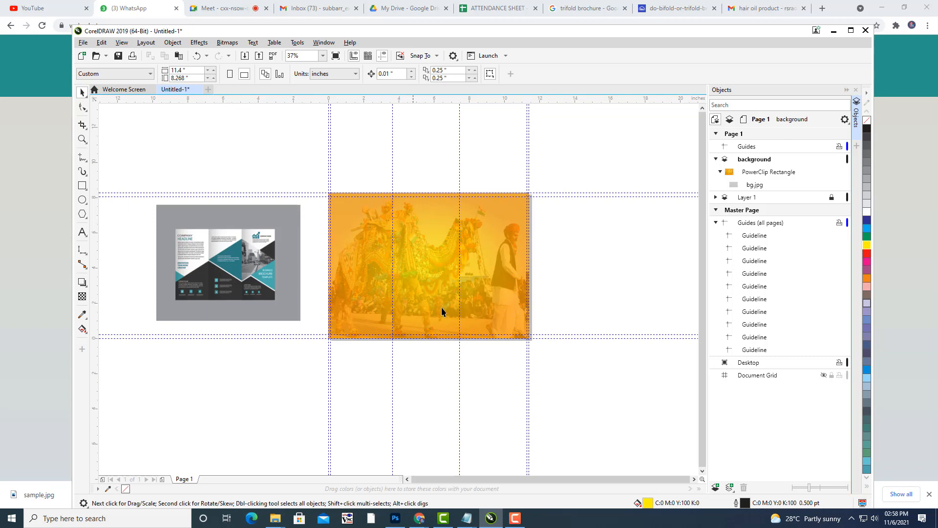
Collapse and lock the background layer, then add and select a new Layer 2 above it.
scroll(470, 259, up, 2)
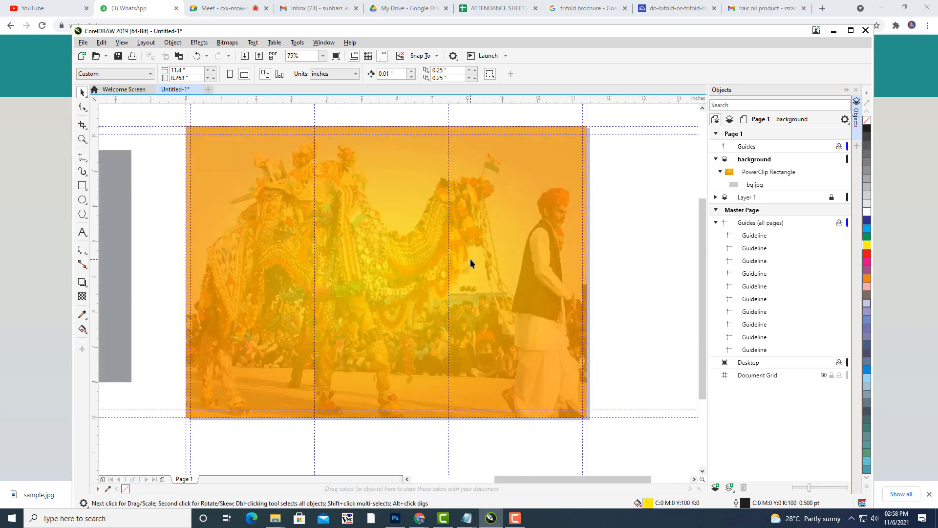
scroll(564, 240, down, 2)
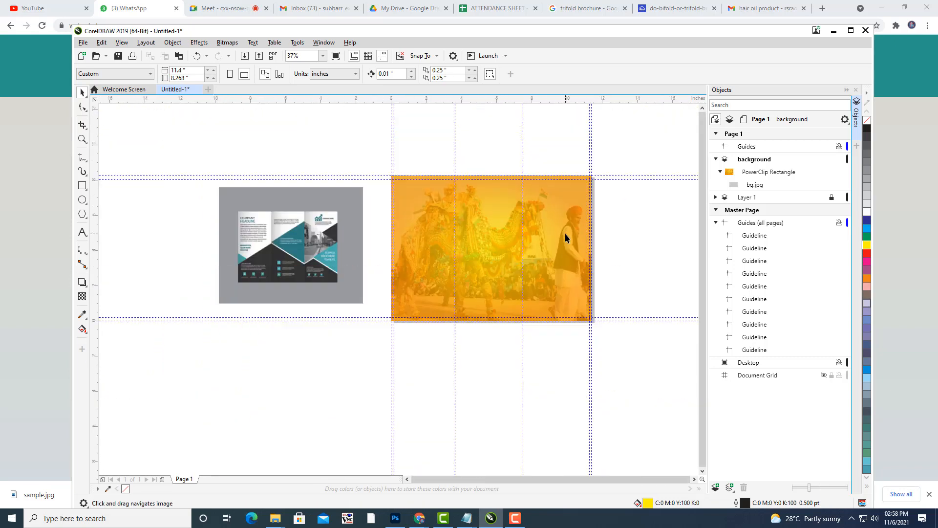
click(714, 160)
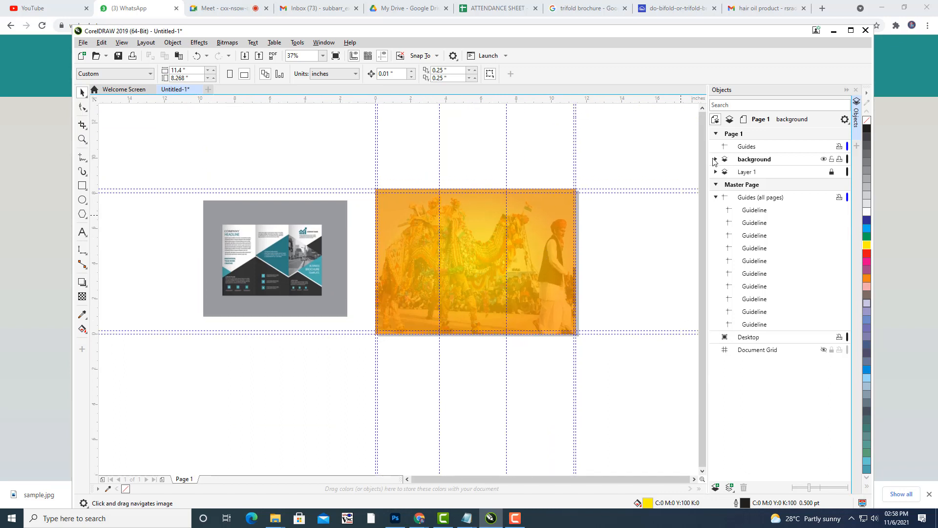
click(763, 161)
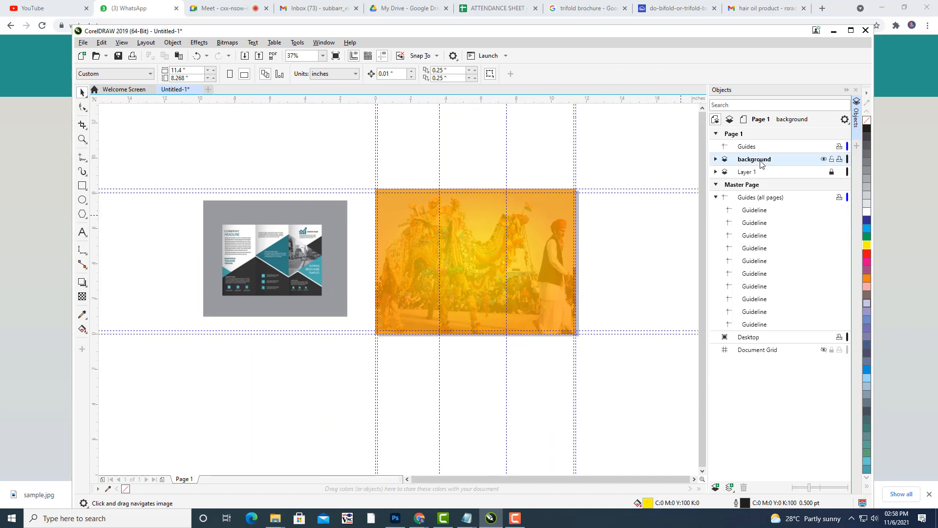
click(832, 159)
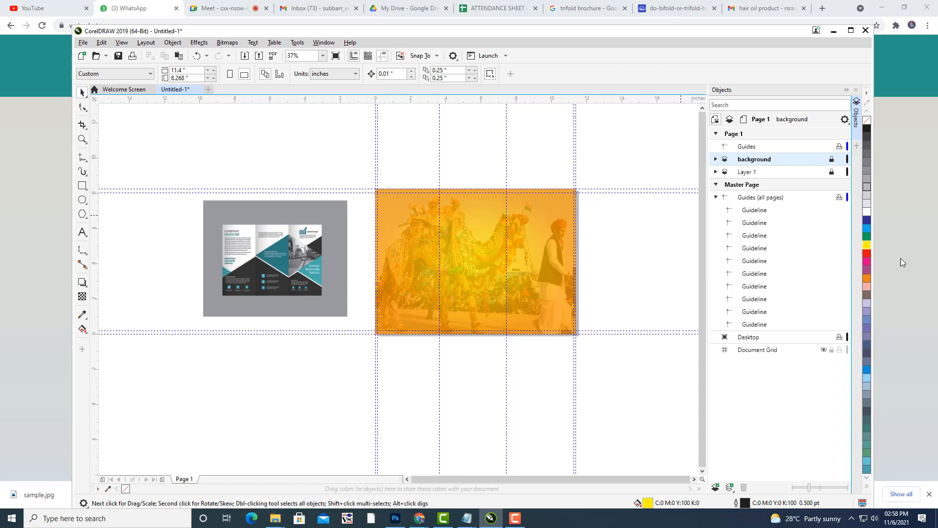
click(715, 487)
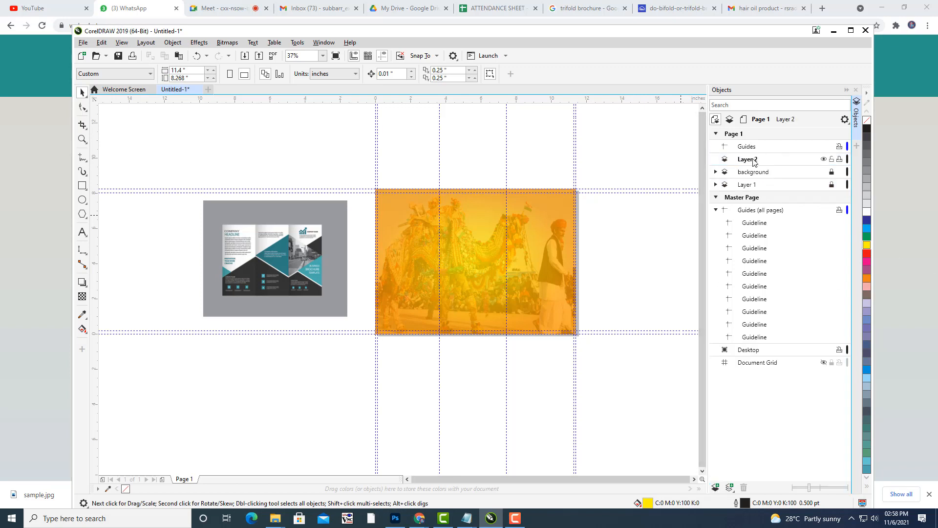
click(754, 161)
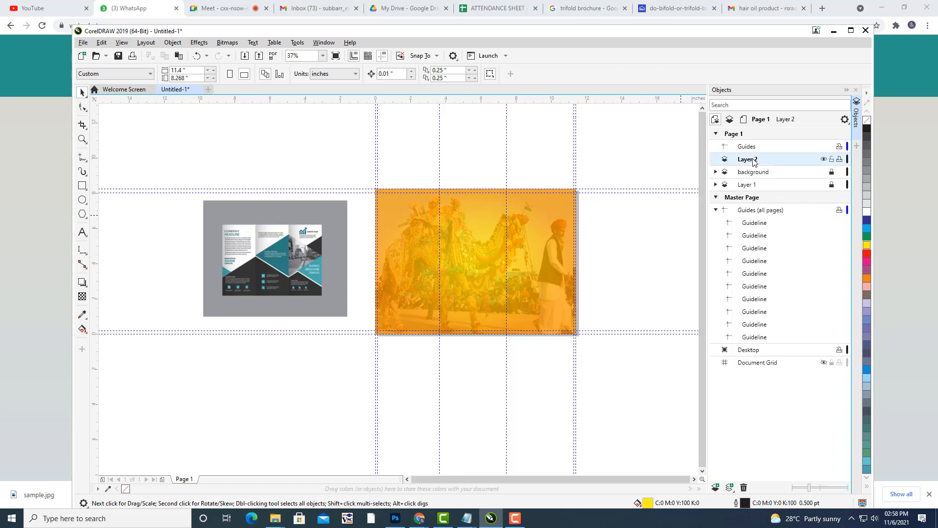
drag(420, 274, 426, 258)
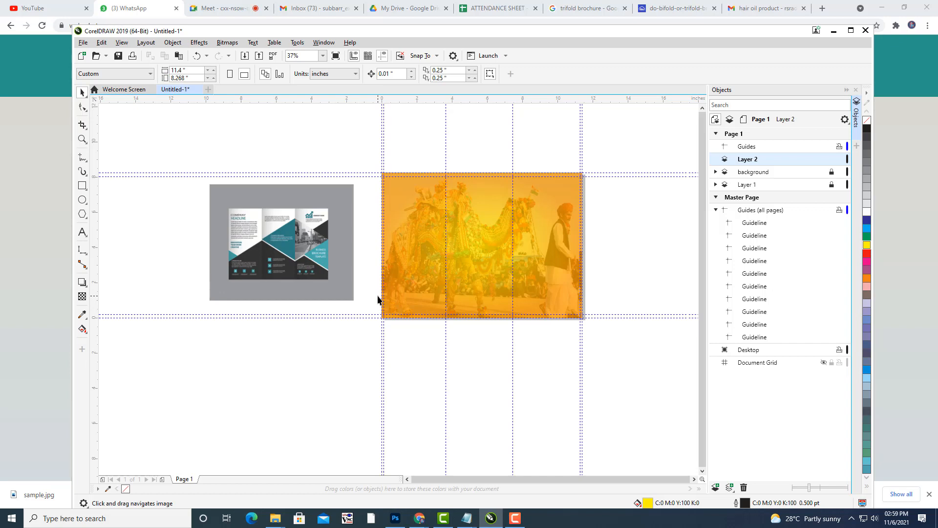
drag(499, 275, 526, 264)
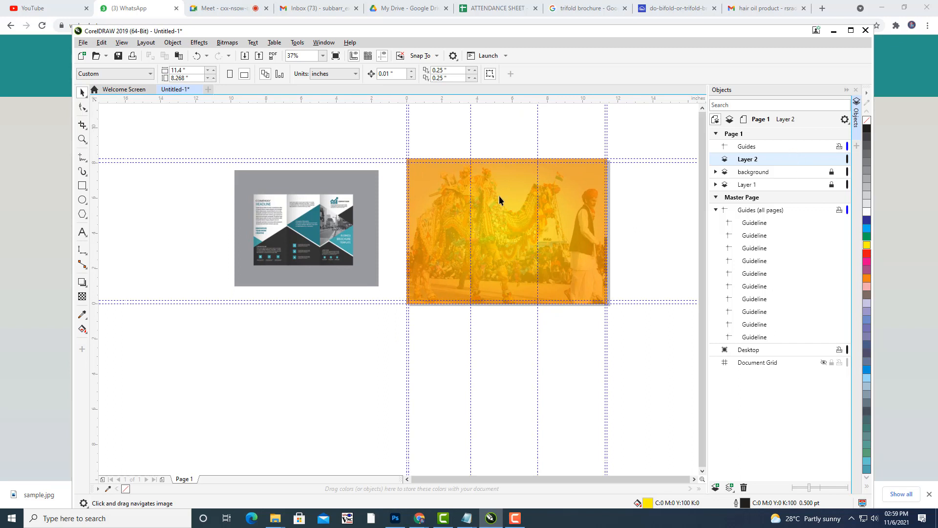
drag(500, 195, 474, 215)
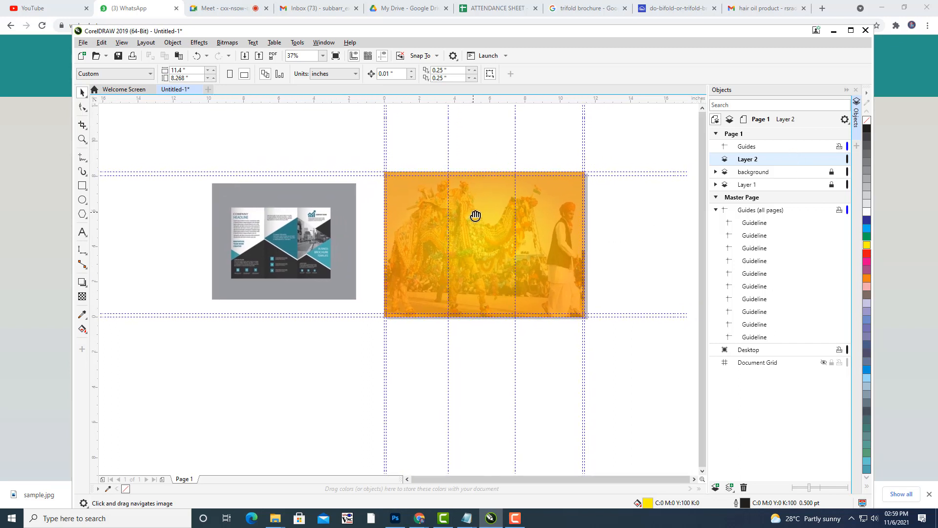
click(83, 158)
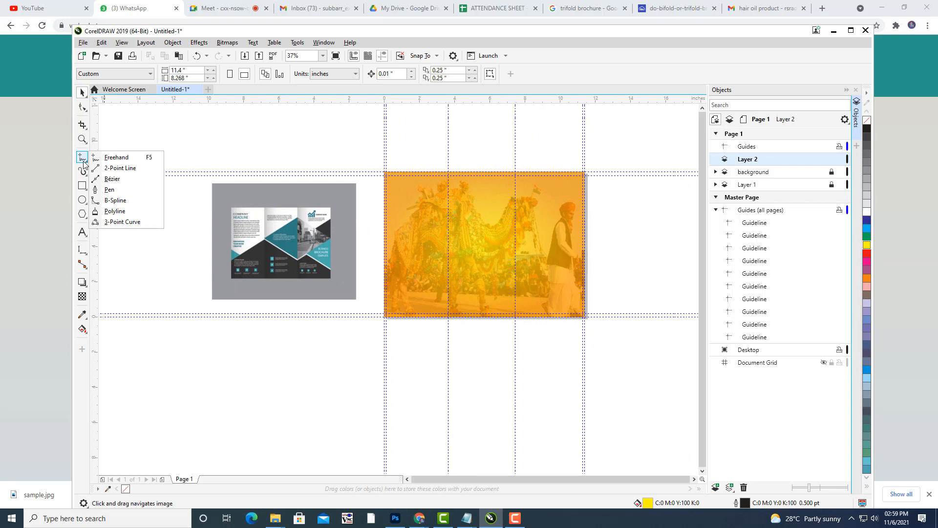
Draw a 2-point vertical line down the first inner panel fold and make its outline white.
click(123, 169)
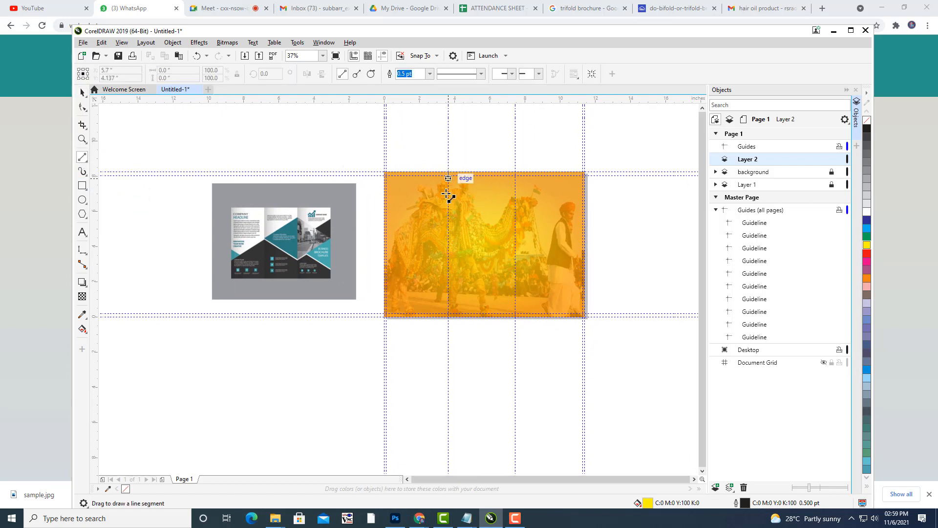
drag(447, 195, 448, 317)
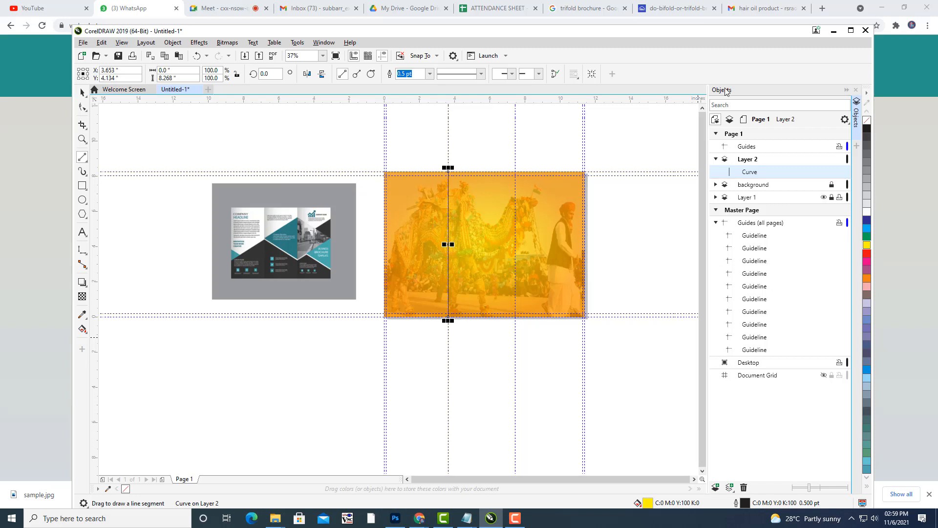
drag(630, 37, 635, 10)
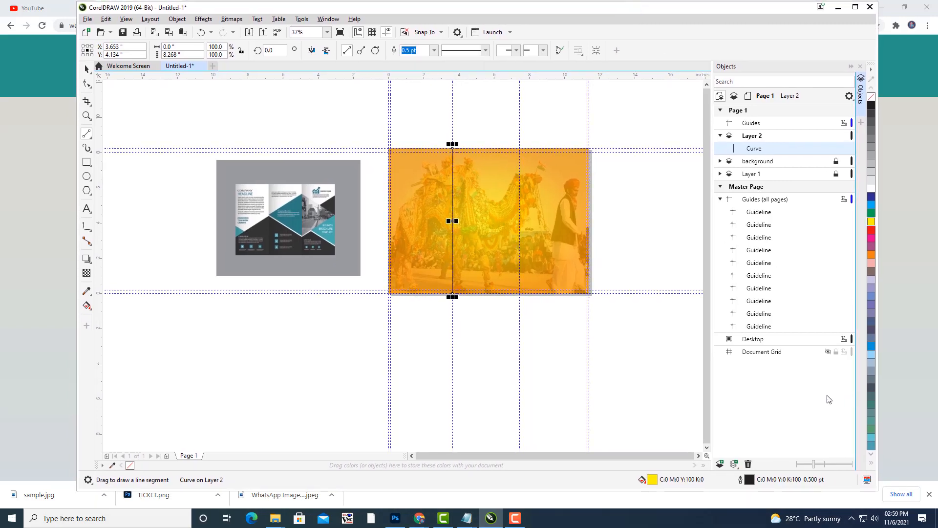
double_click(751, 484)
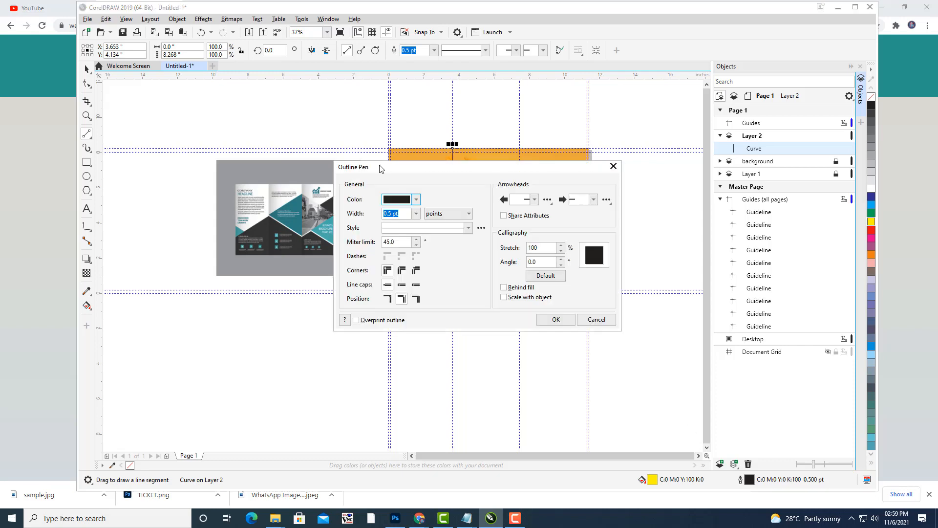
drag(380, 165, 661, 84)
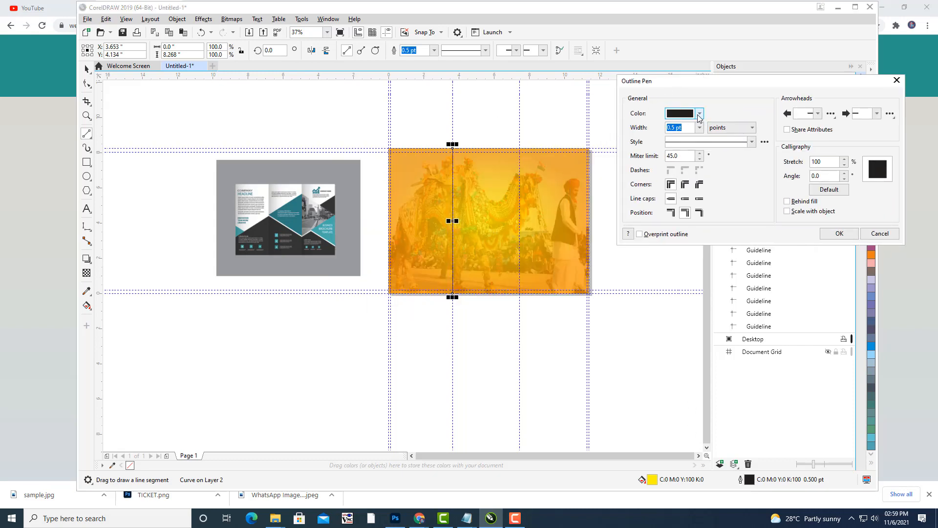
click(699, 115)
click(684, 162)
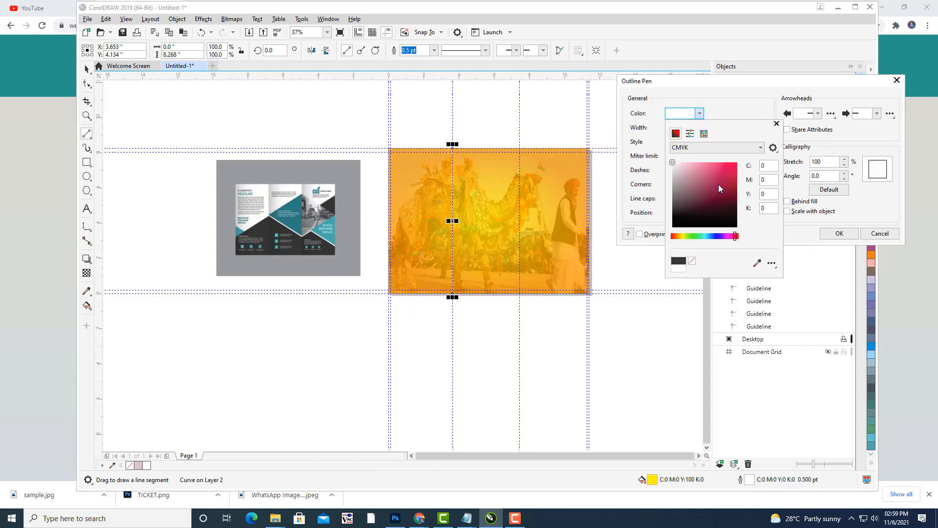
click(849, 235)
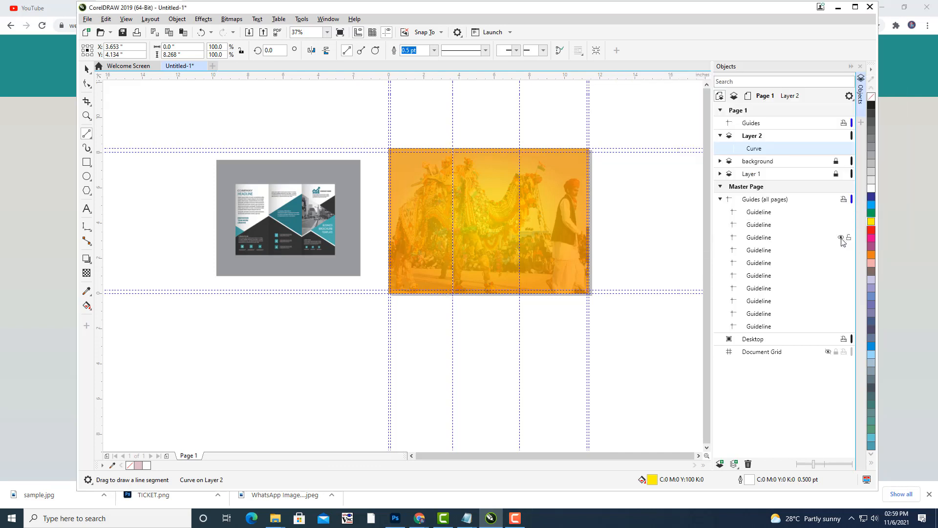
Draw a second vertical line down the other panel fold with a white outline.
drag(520, 148, 519, 294)
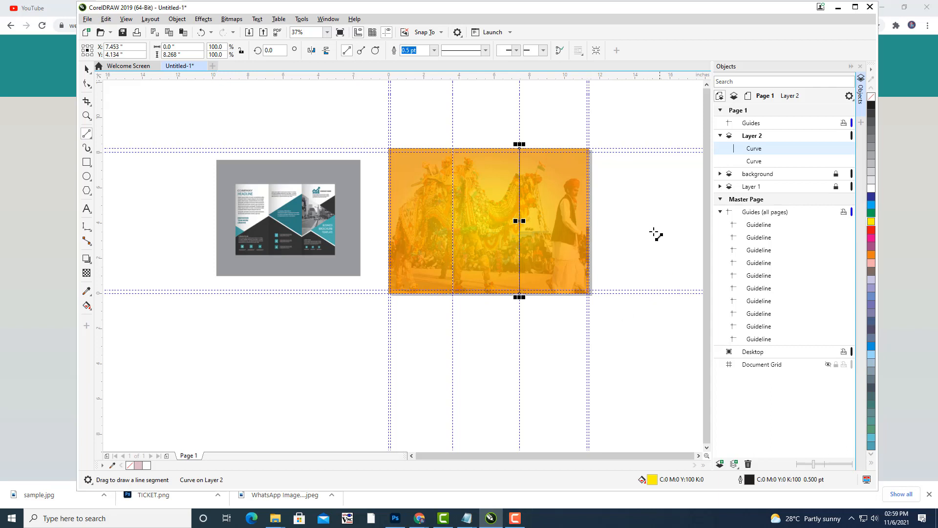
double_click(751, 480)
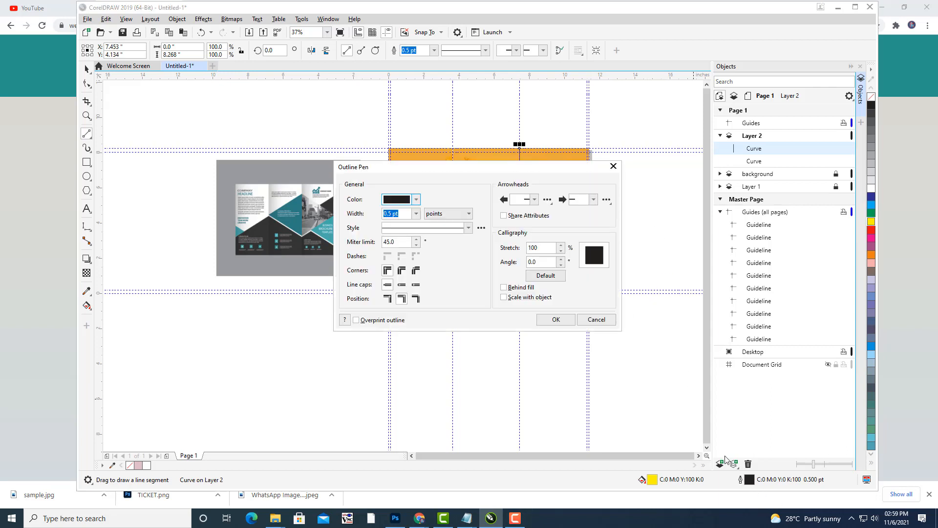
drag(439, 172, 657, 180)
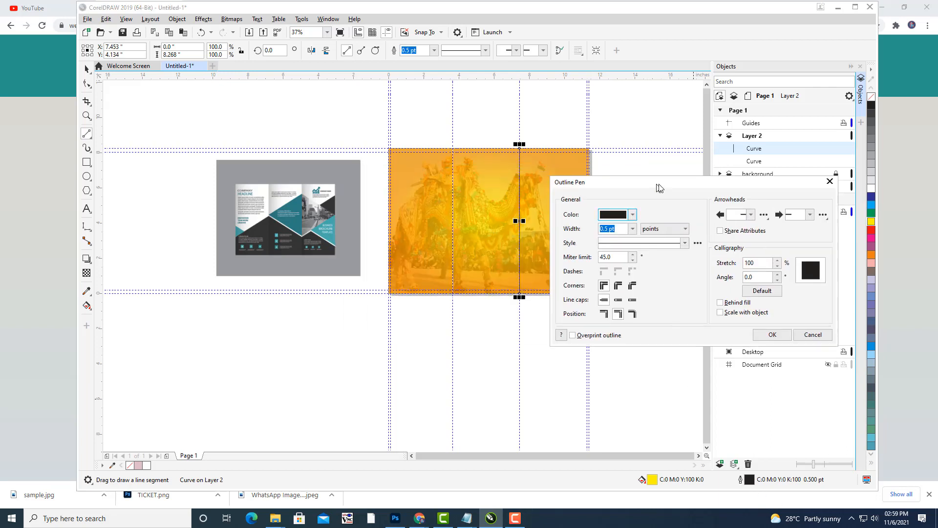
click(637, 215)
drag(622, 280, 588, 240)
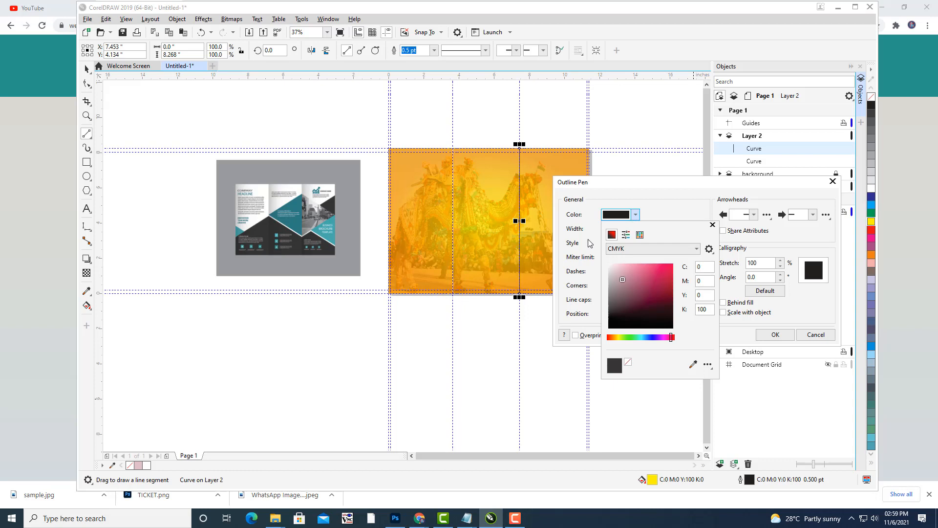
click(625, 194)
click(776, 335)
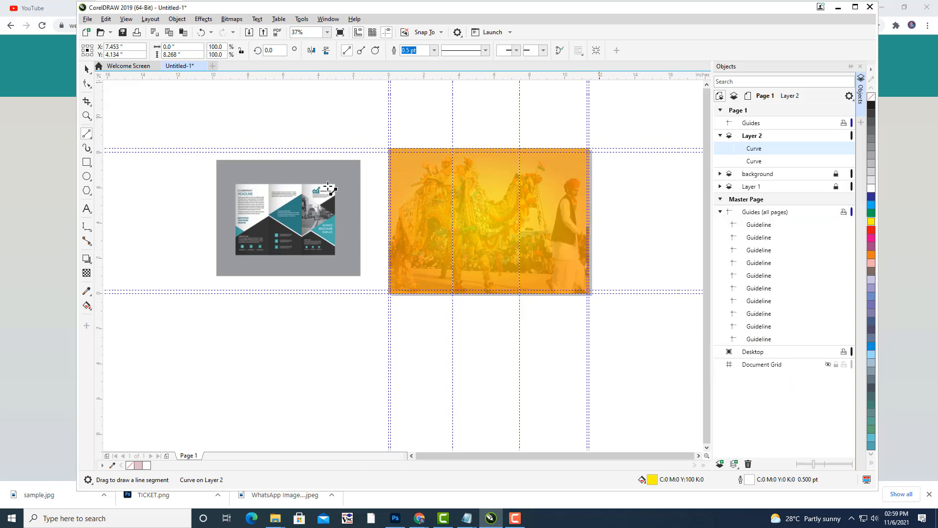
click(86, 70)
click(203, 118)
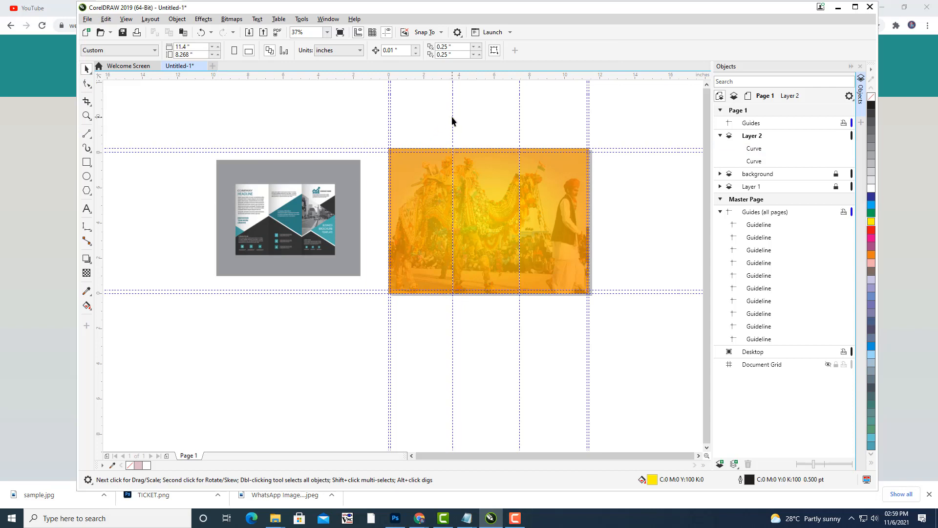
drag(446, 116, 440, 118)
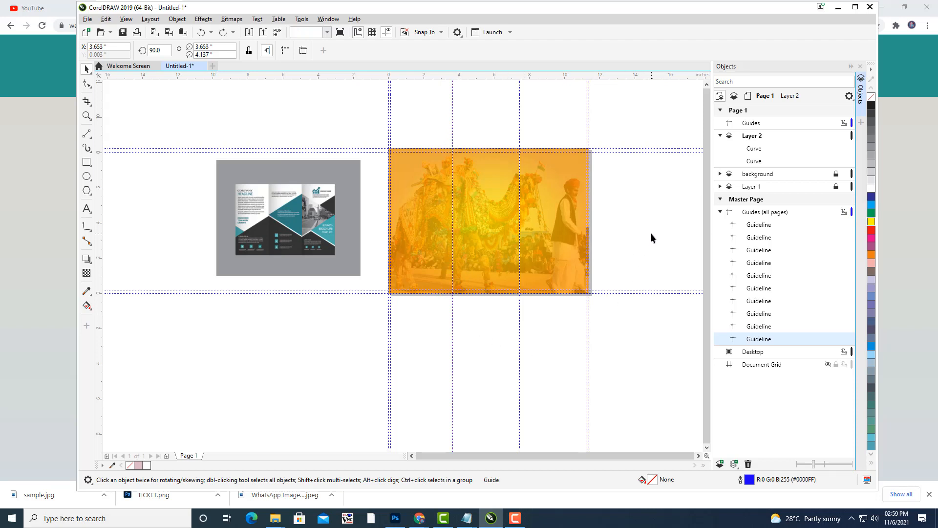
Rename Layer 2 to 'divisions', collapse it, and add a new Layer 2 above it.
key(Escape)
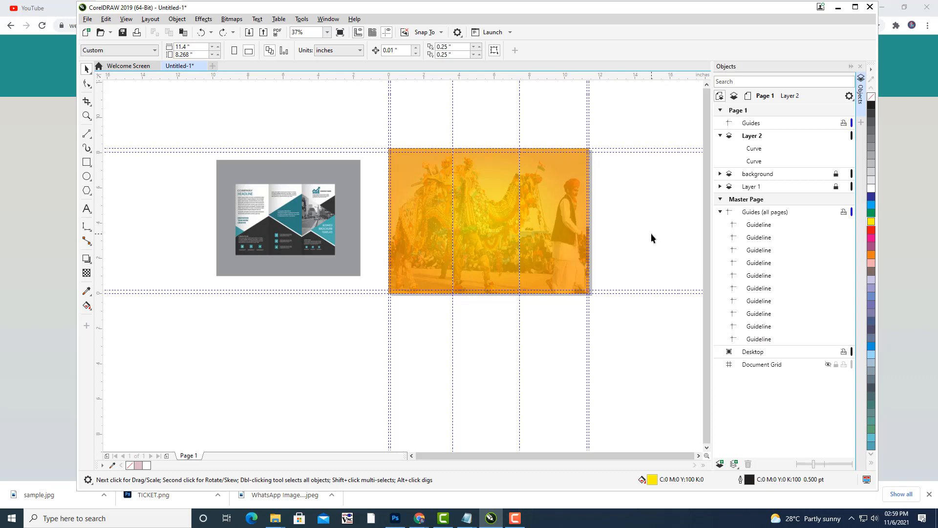
drag(586, 232, 606, 226)
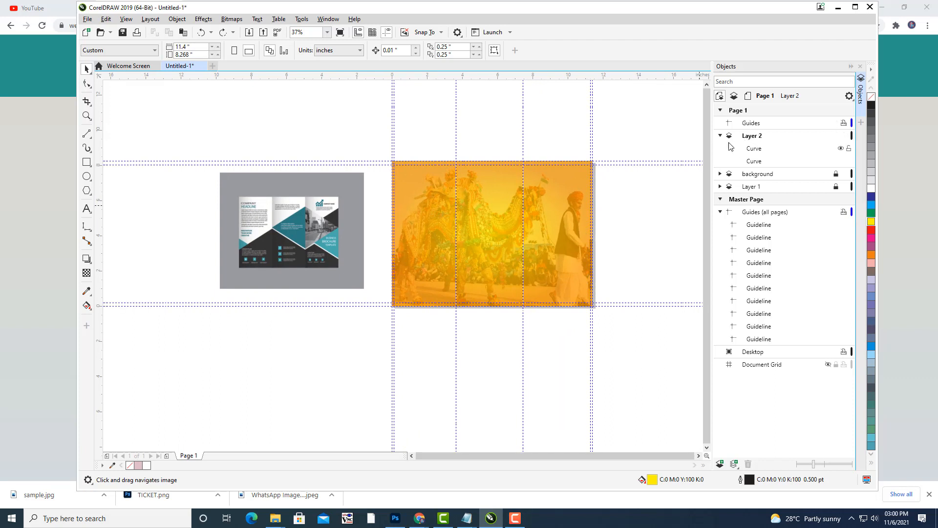
click(760, 139)
right_click(762, 140)
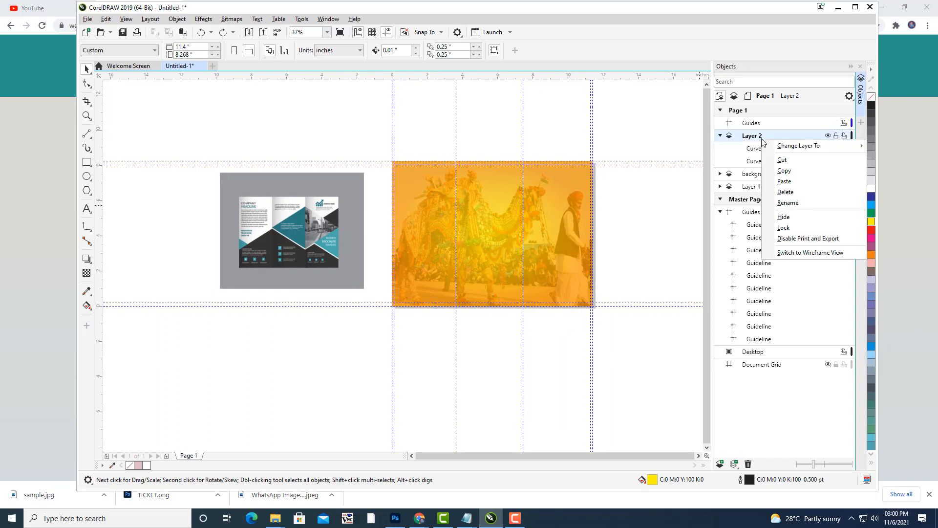
click(788, 202)
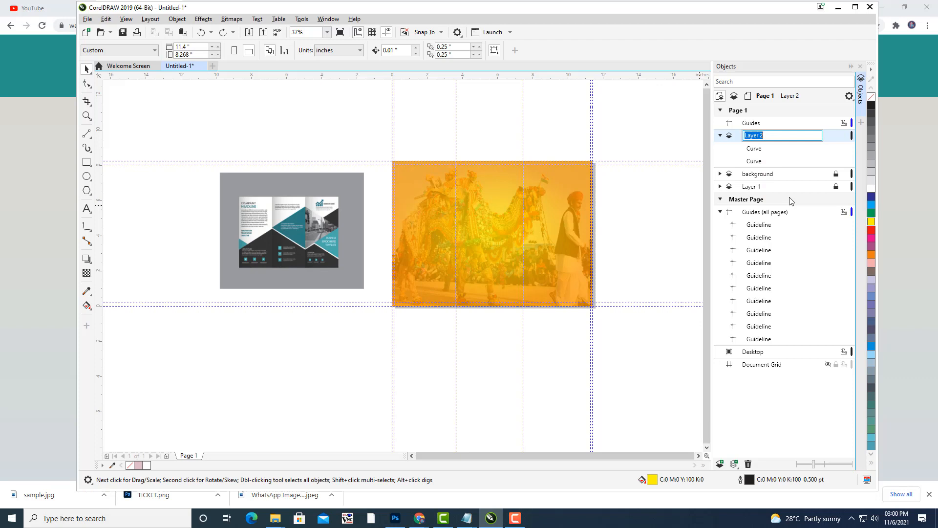
text(divisions)
key(Return)
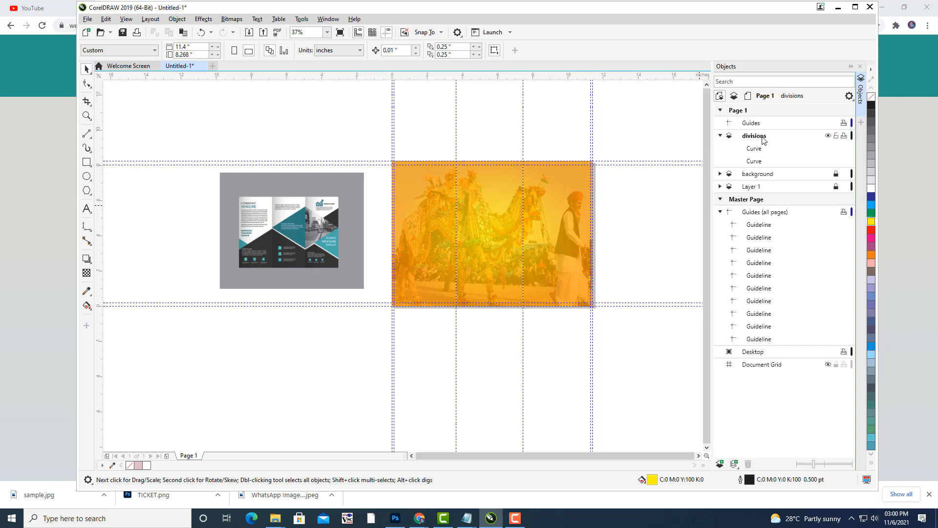
click(720, 137)
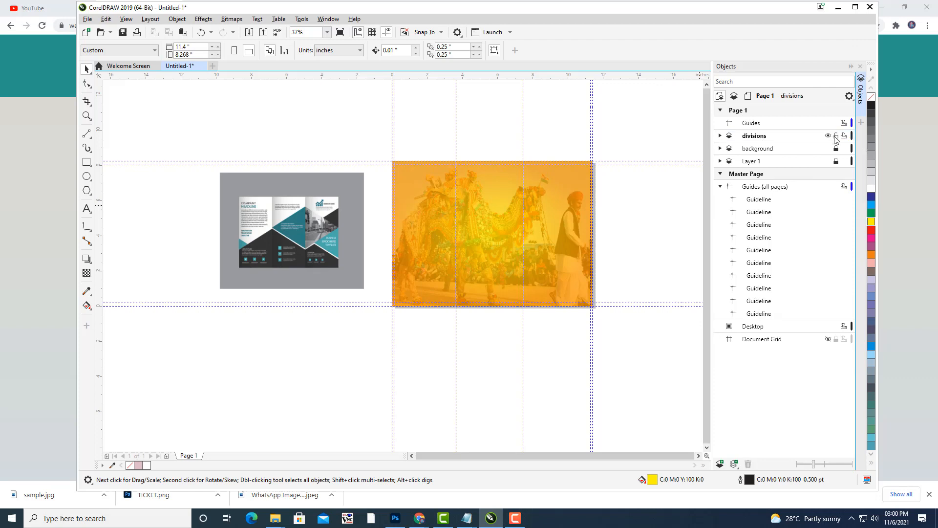
click(720, 463)
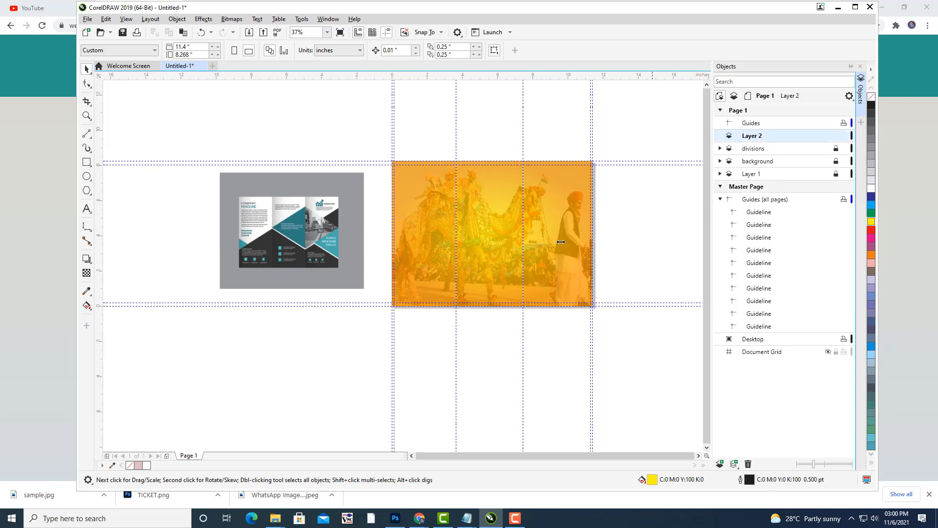
Frame the lower area of the photo and choose the Bézier tool.
scroll(593, 245, up, 2)
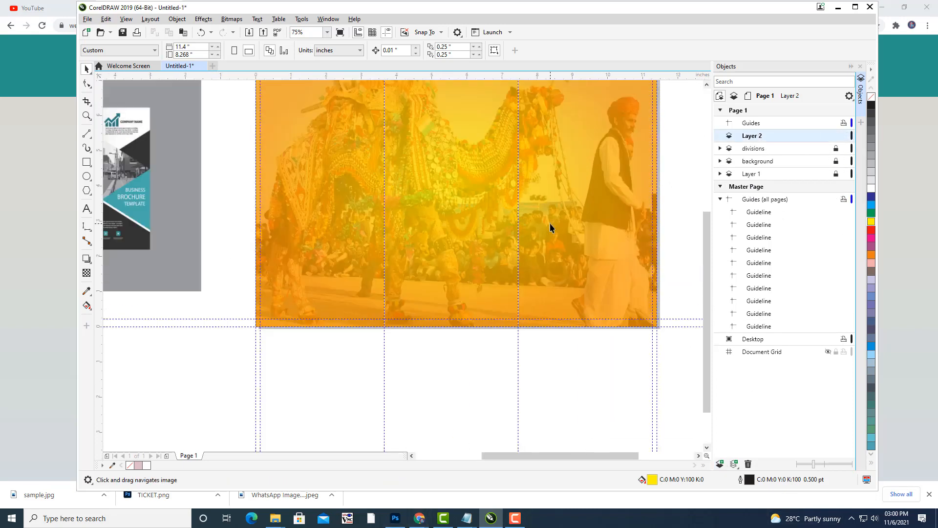
drag(561, 196, 569, 217)
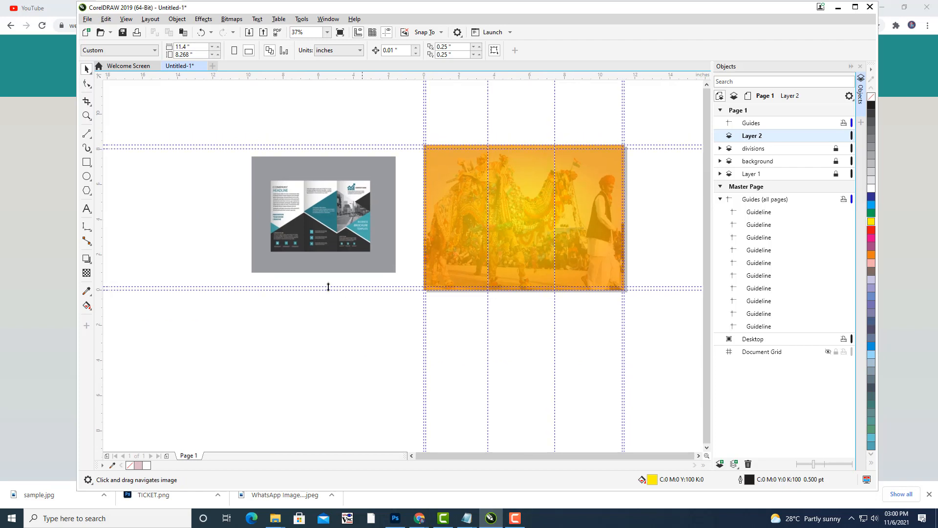
scroll(264, 230, up, 2)
drag(563, 209, 498, 217)
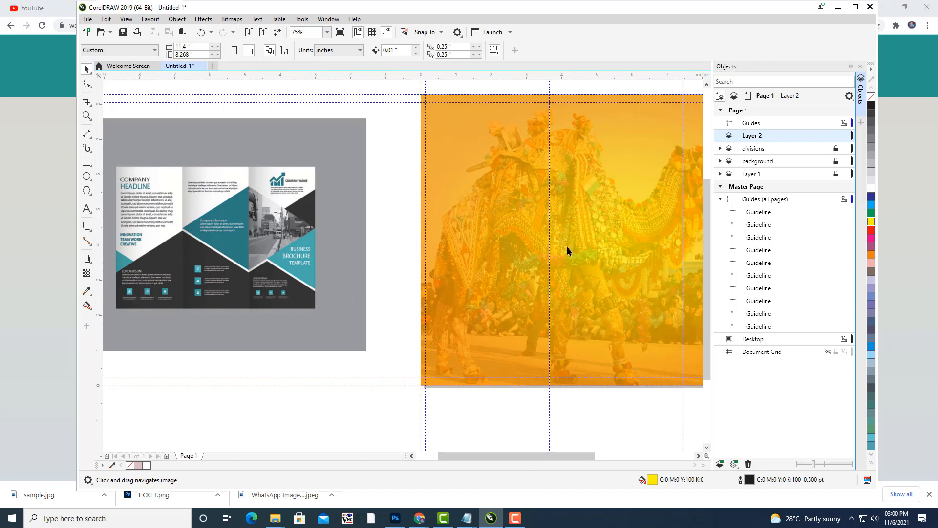
drag(593, 217, 554, 230)
scroll(546, 223, down, 2)
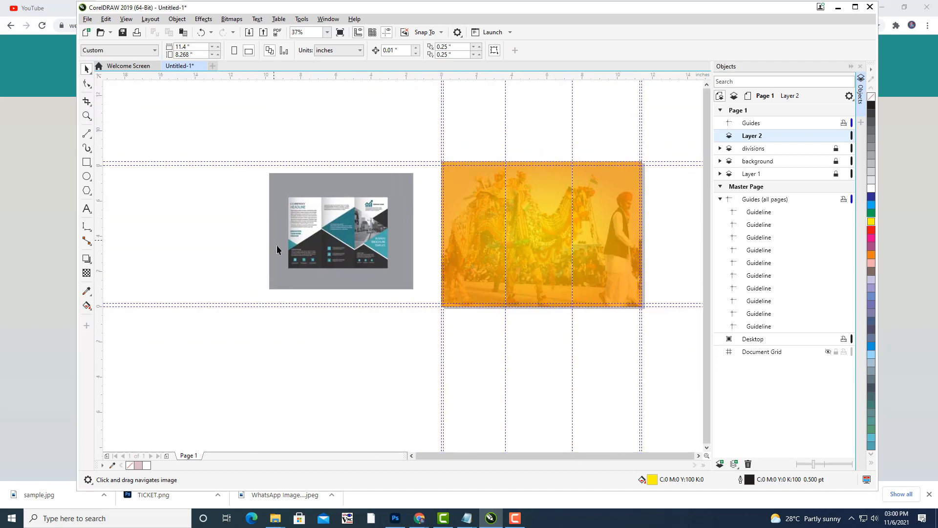
drag(612, 266, 608, 265)
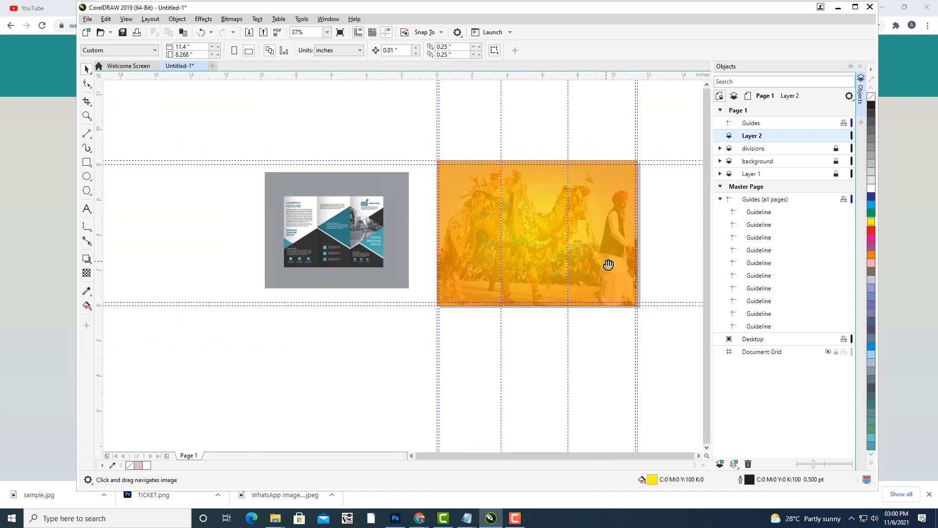
drag(559, 218, 551, 218)
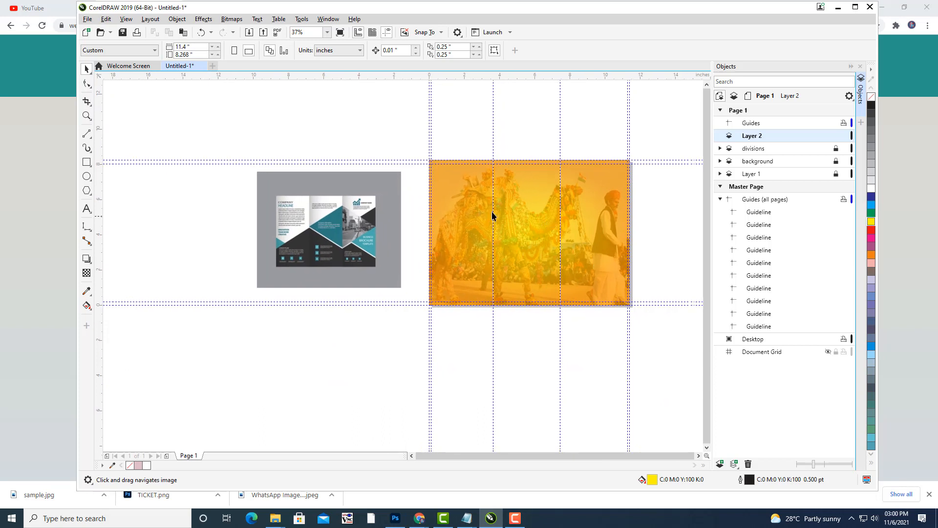
click(90, 137)
click(116, 154)
scroll(558, 237, down, 1)
scroll(464, 244, up, 3)
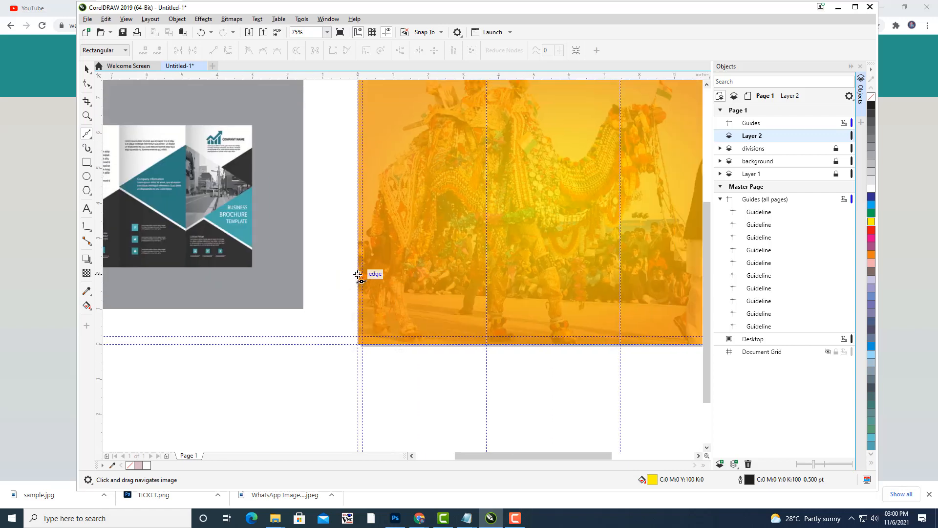
Draw the mountain's top edge from the photo's left edge over two peaks to the right edge.
click(358, 274)
click(488, 200)
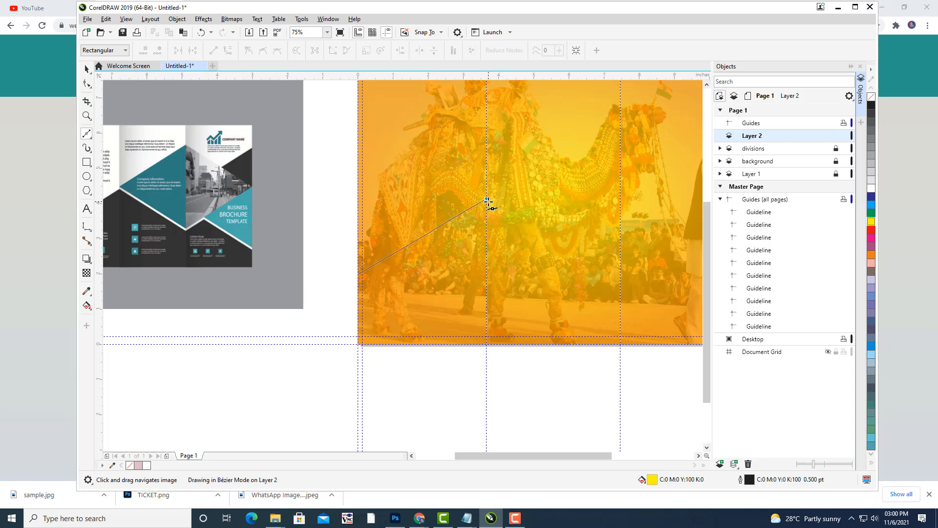
click(487, 200)
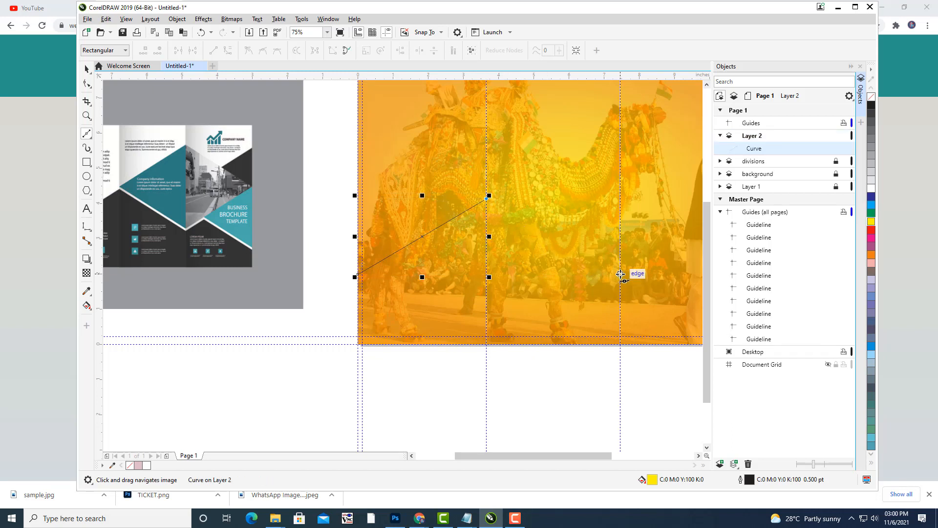
click(620, 274)
scroll(628, 250, down, 2)
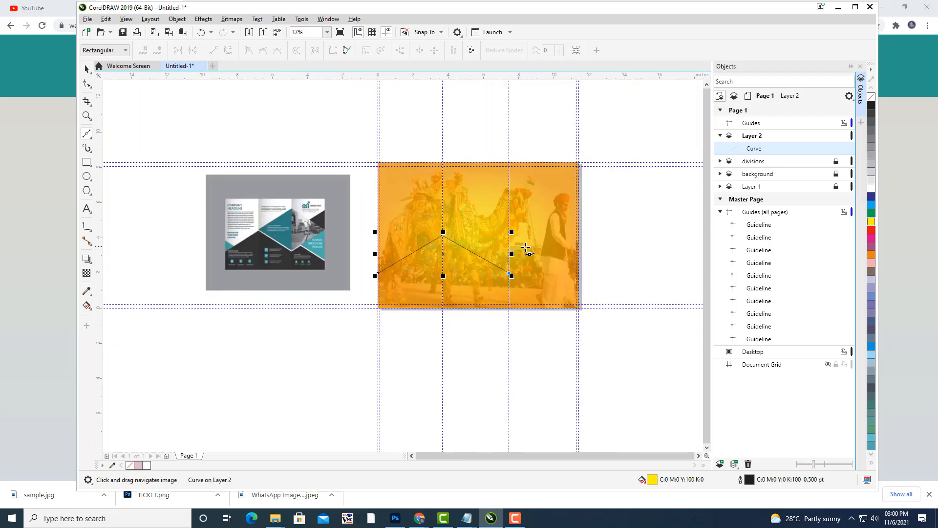
click(523, 261)
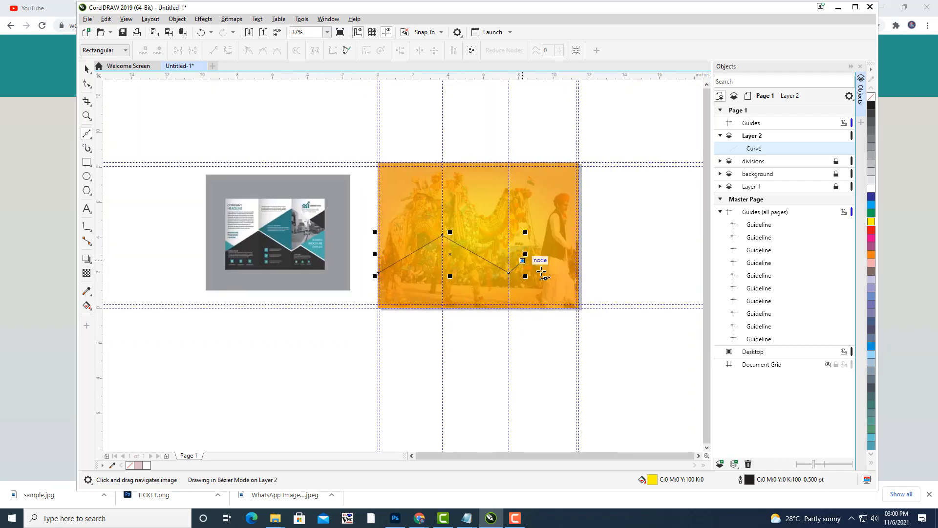
click(579, 278)
double_click(580, 277)
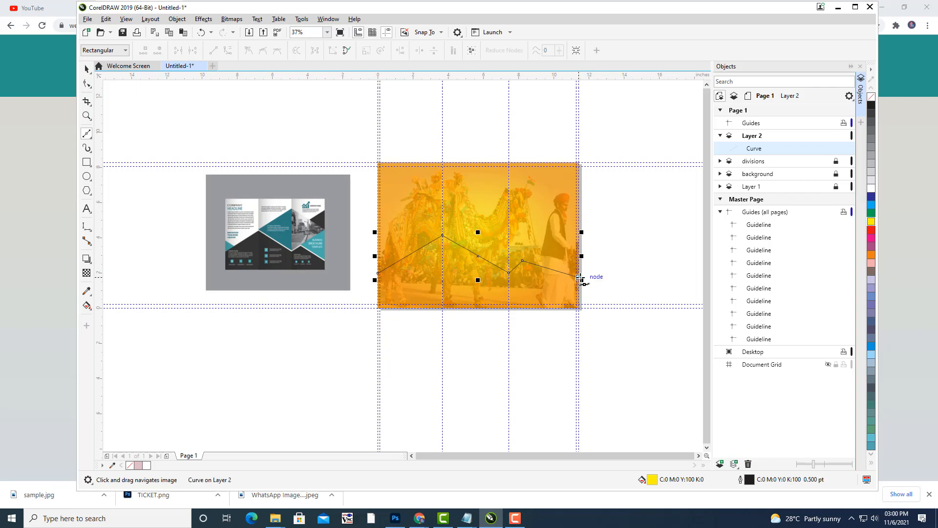
Run the outline down and along the bottom, closing the yellow mountain shape at its start.
click(579, 308)
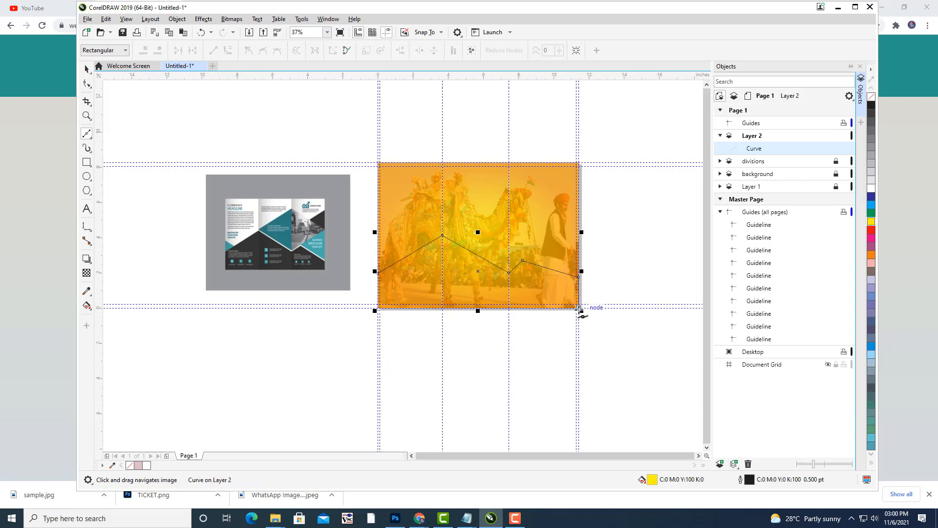
click(376, 307)
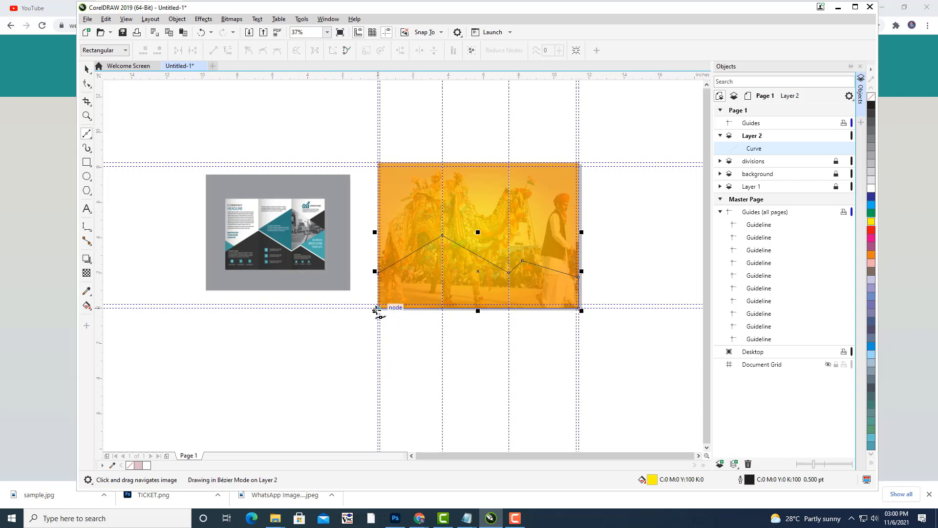
click(377, 272)
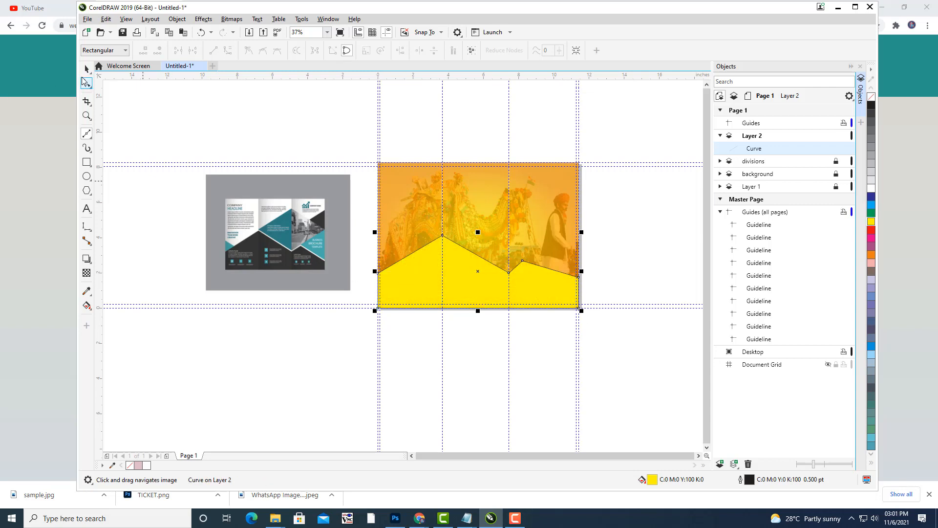
click(87, 69)
Fill the mountain shape with cyan from the colour palette.
click(236, 138)
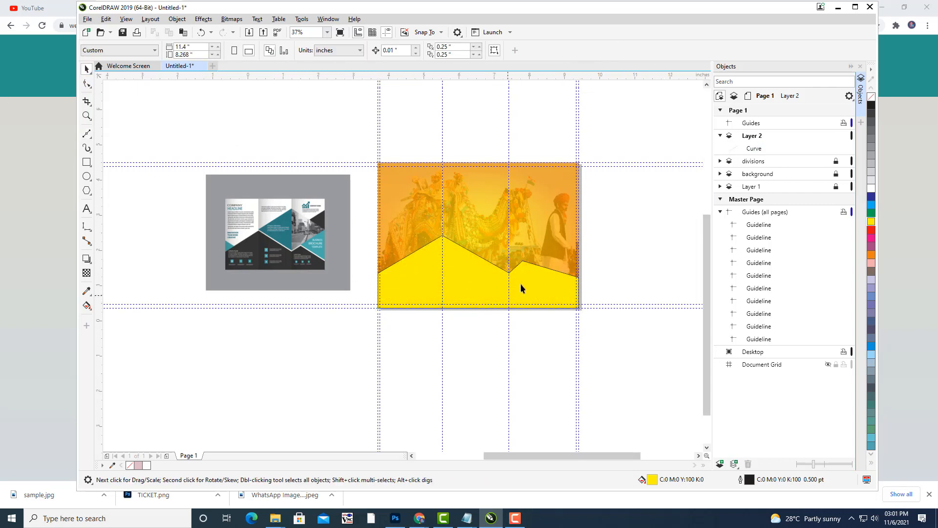
scroll(531, 243, up, 3)
scroll(530, 243, down, 3)
drag(495, 216, 535, 239)
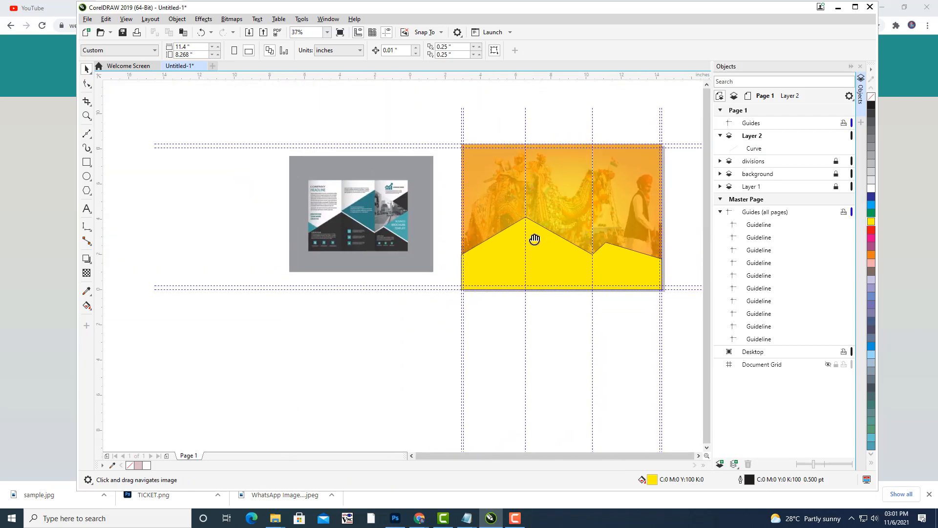
click(567, 271)
drag(578, 261, 551, 281)
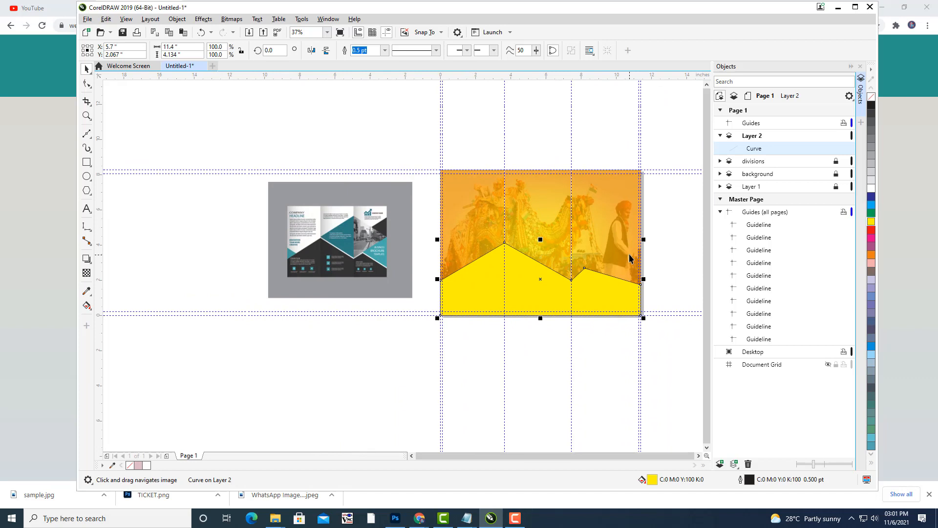
click(871, 205)
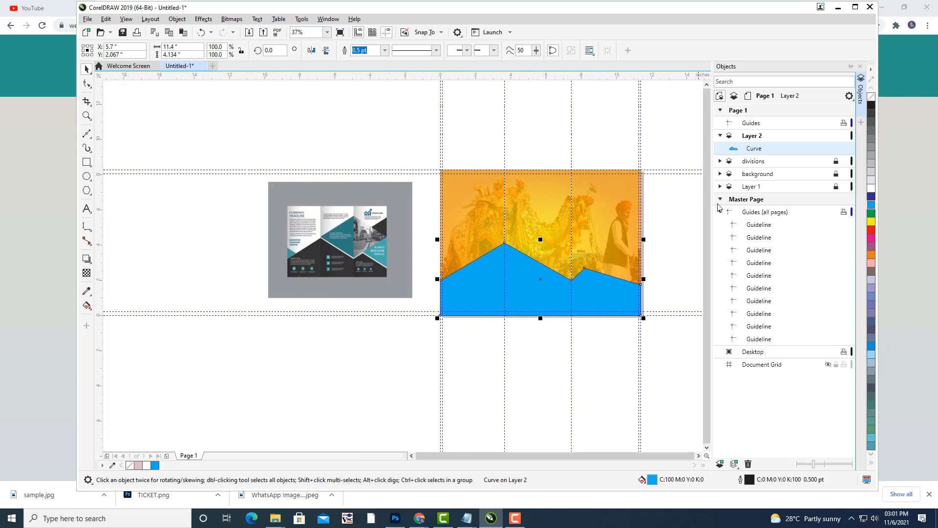
Set the shape's outline width to None and give it a blue-to-white fountain fill with F11.
click(598, 142)
click(540, 293)
click(383, 51)
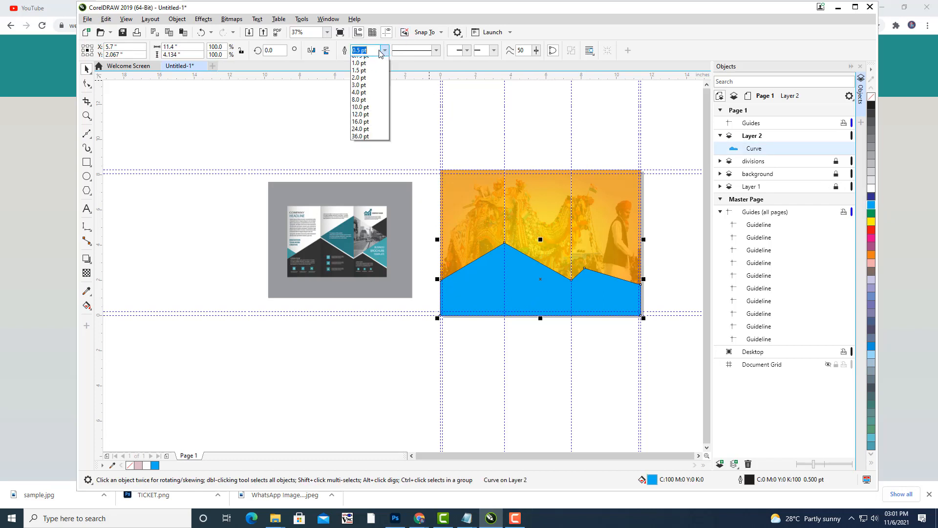
click(377, 139)
mouse_move(432, 179)
mouse_down()
mouse_move(299, 174)
mouse_move(427, 166)
mouse_up()
click(515, 248)
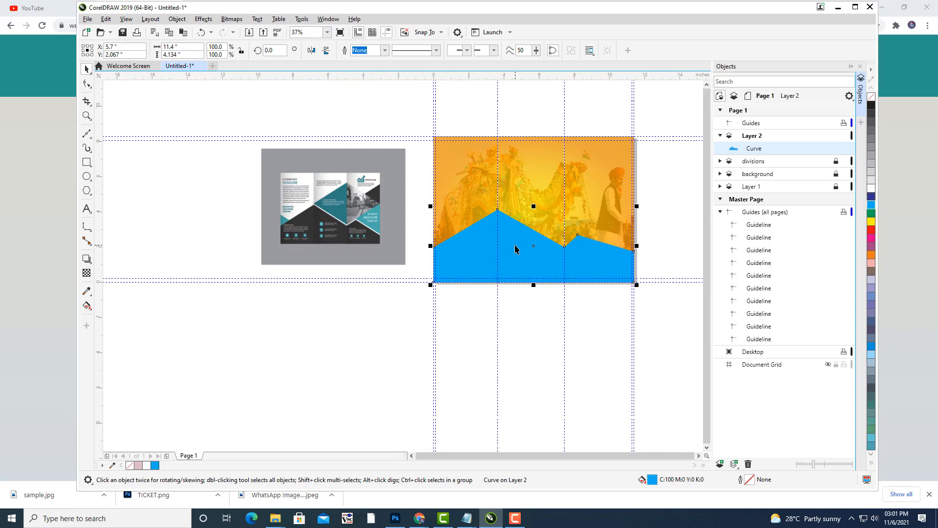
key(F11)
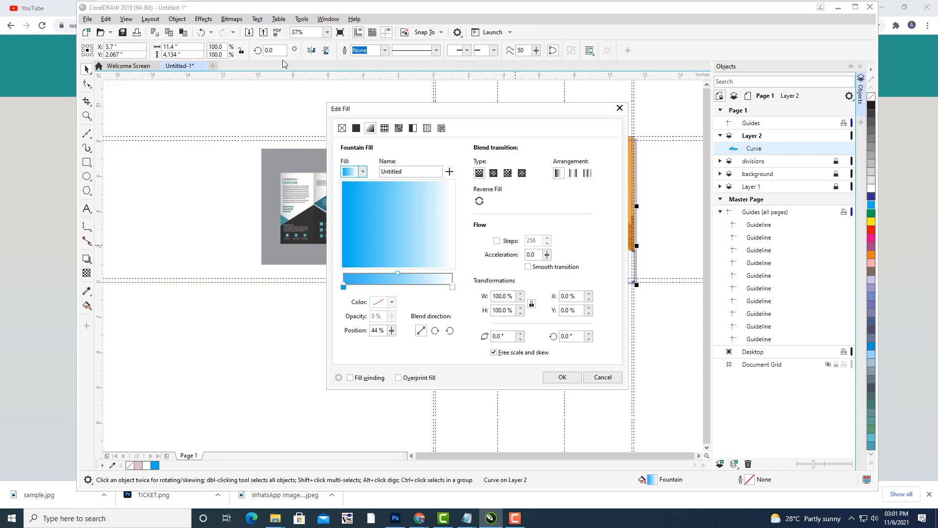
Change the gradient's white end colour to a lighter blue.
drag(442, 112, 776, 34)
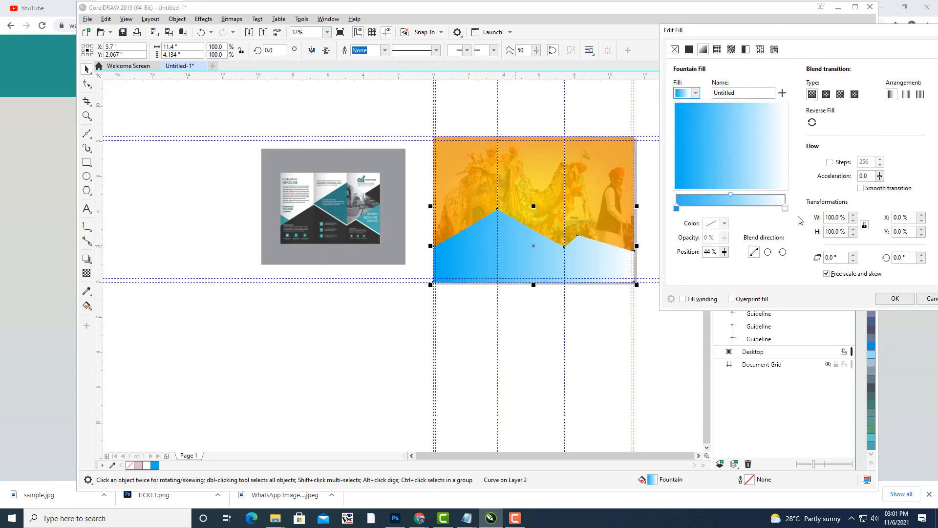
click(785, 208)
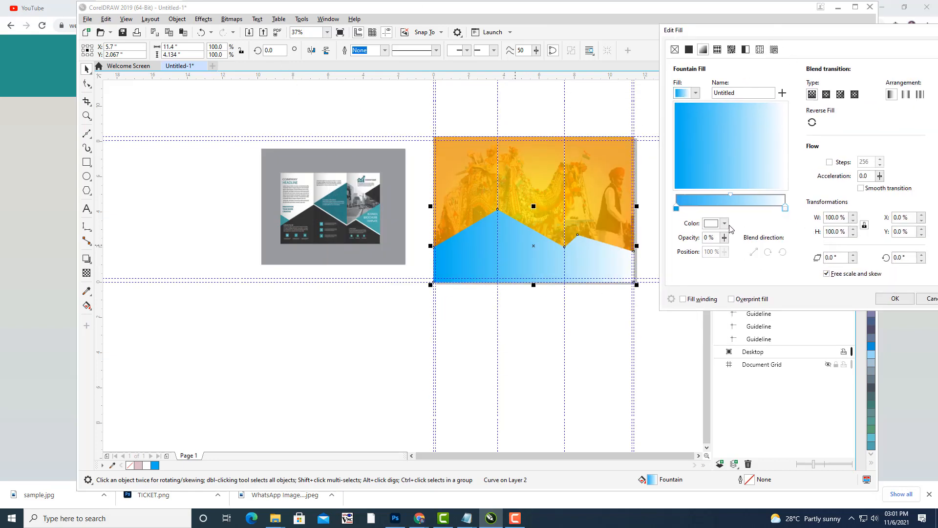
click(725, 224)
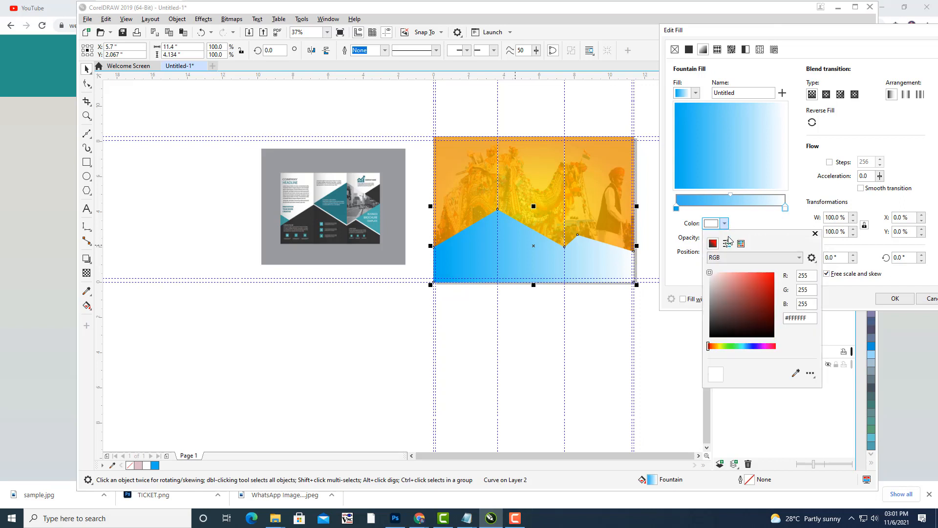
click(749, 346)
click(750, 276)
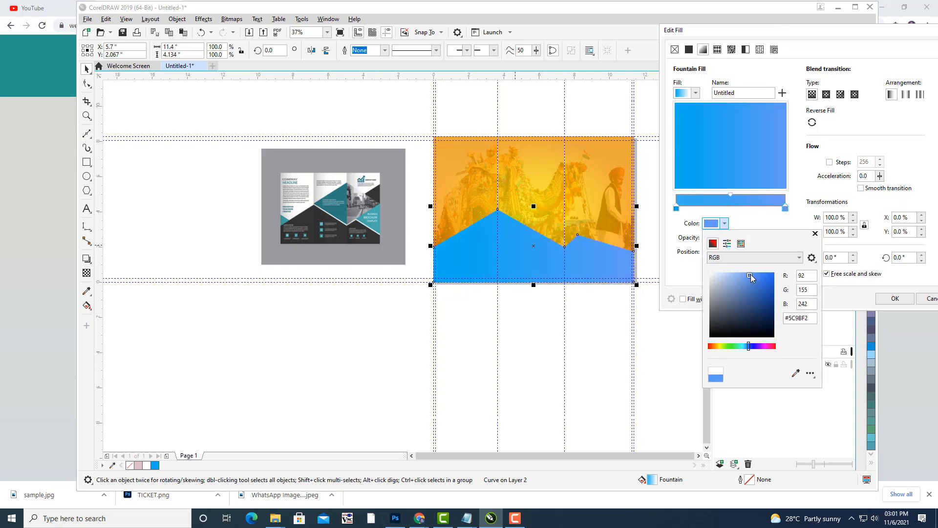
click(732, 195)
Make the gradient elliptical, reverse its direction, and shift its midpoint left.
drag(735, 195, 747, 194)
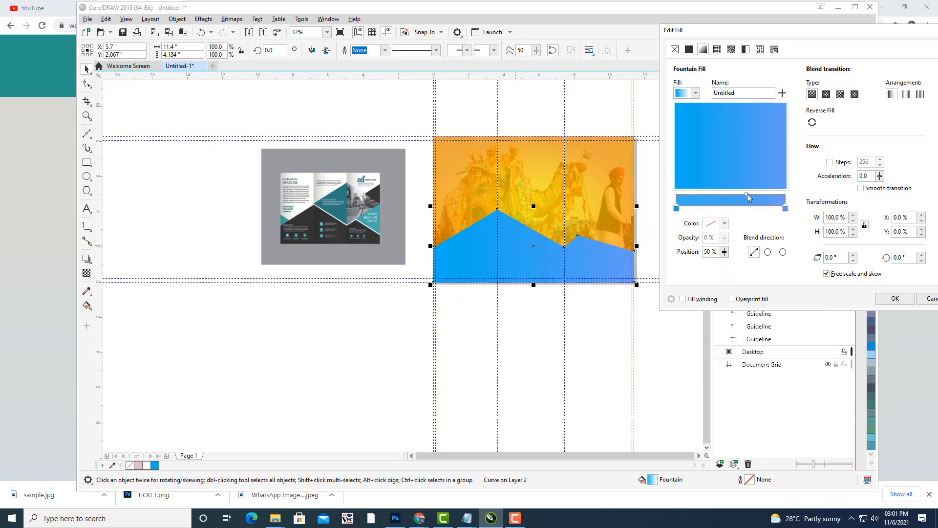
click(826, 94)
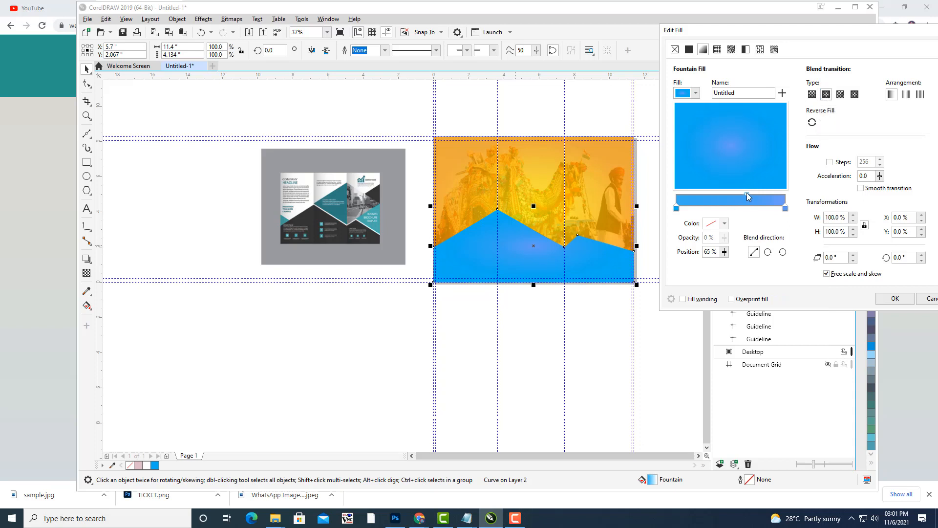
drag(747, 195, 736, 198)
click(810, 125)
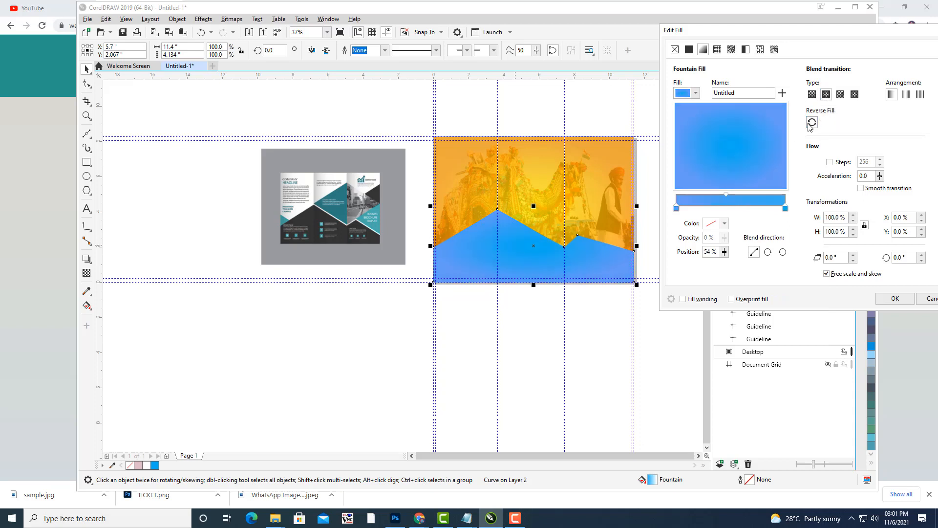
Darken the gradient's start colour to #316BBD and apply the blue fountain fill.
click(676, 209)
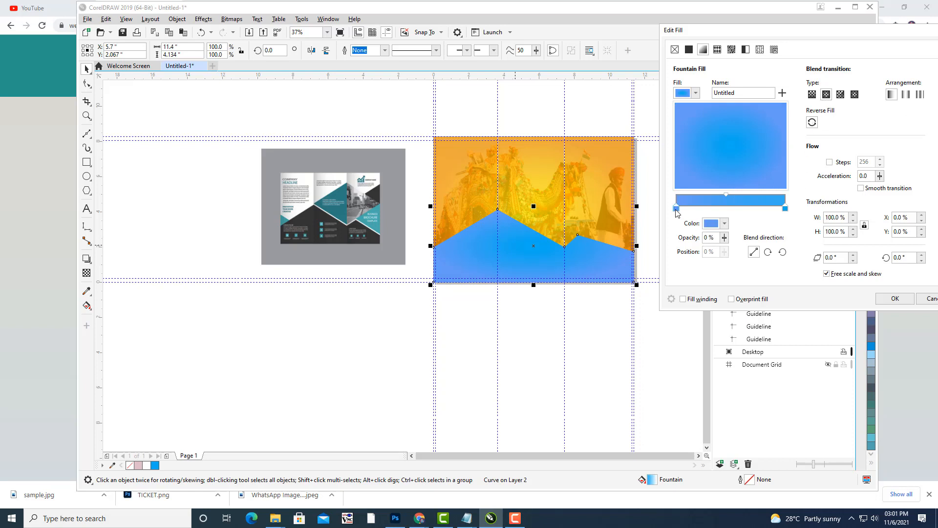
click(725, 224)
click(758, 292)
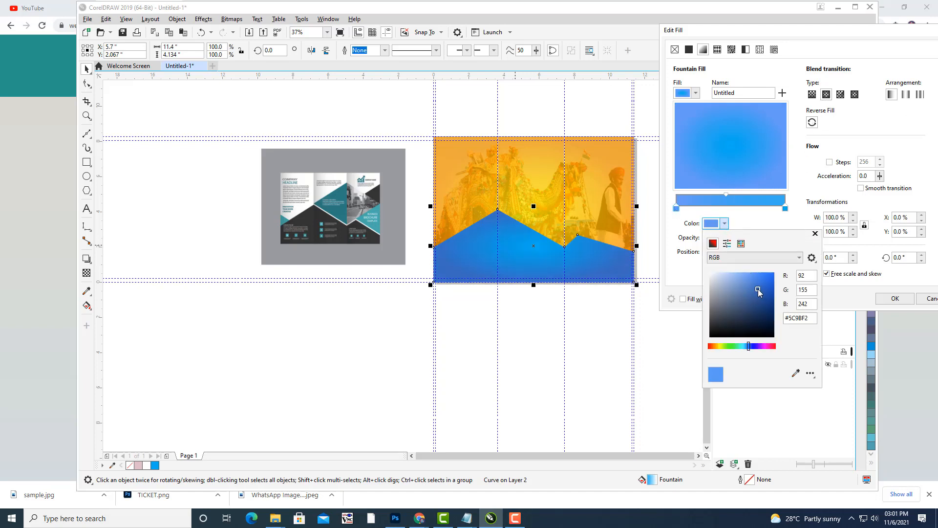
click(725, 31)
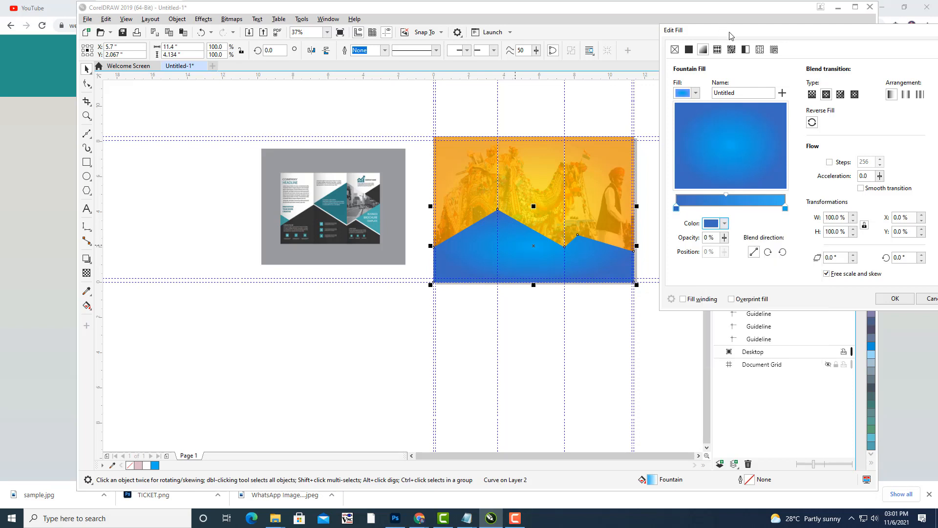
drag(731, 32, 704, 35)
click(868, 302)
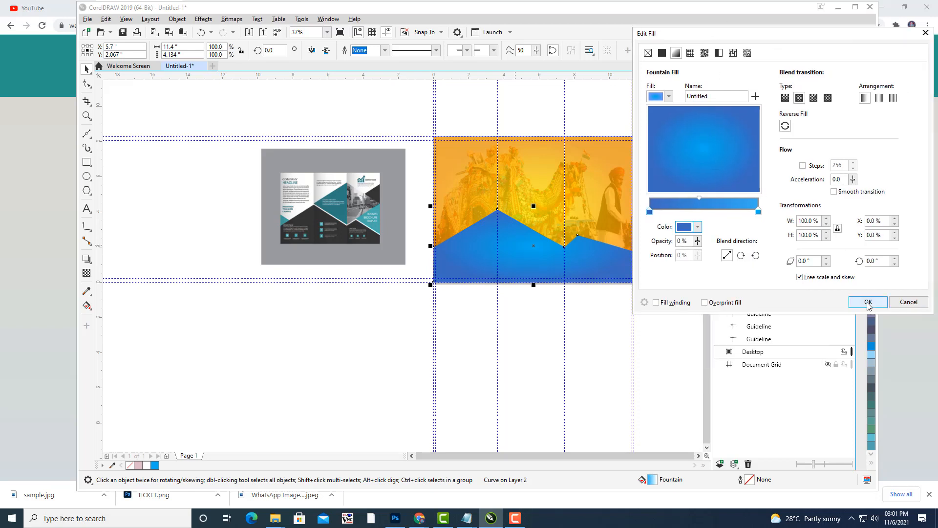
click(588, 101)
click(537, 268)
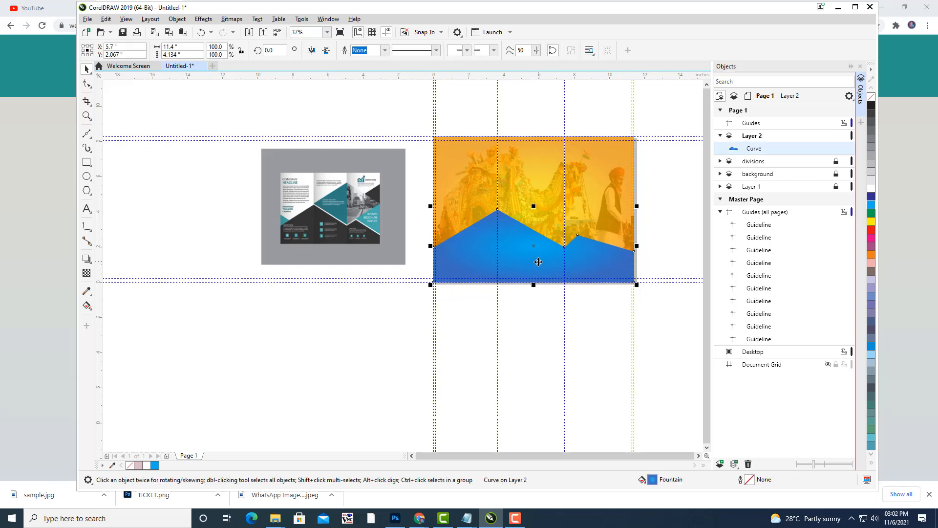
With the Interactive Fill tool, move the radial gradient's centre lower and narrow its spread.
key(g)
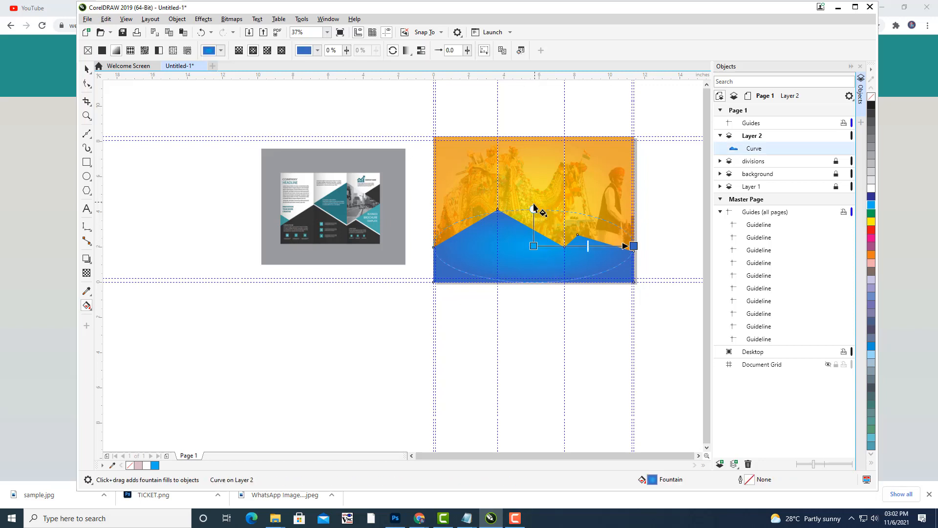
drag(533, 208, 532, 185)
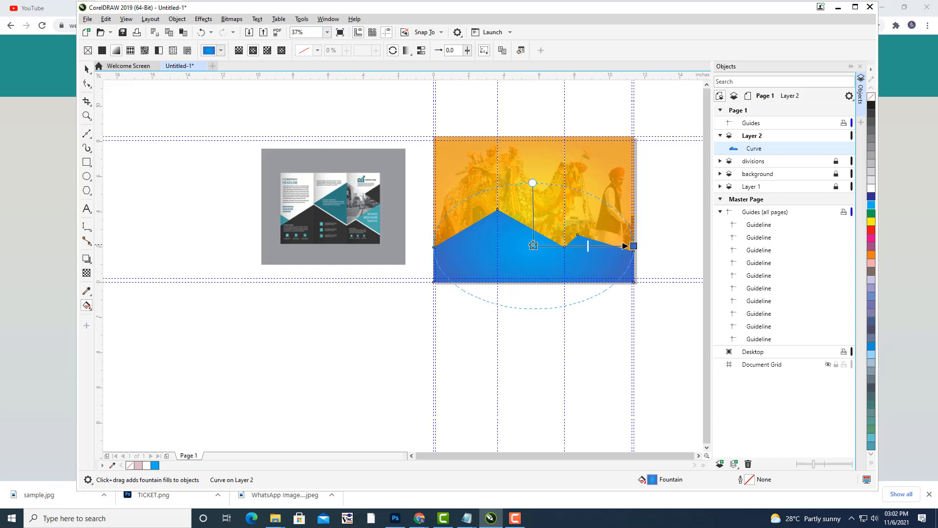
mouse_move(534, 245)
mouse_down()
mouse_move(538, 266)
mouse_move(537, 250)
mouse_up()
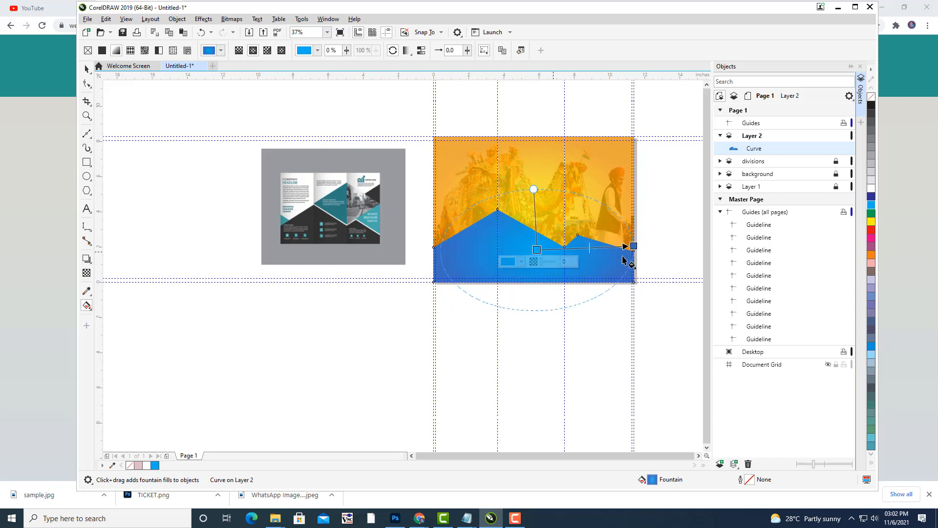
click(634, 247)
drag(636, 250, 622, 251)
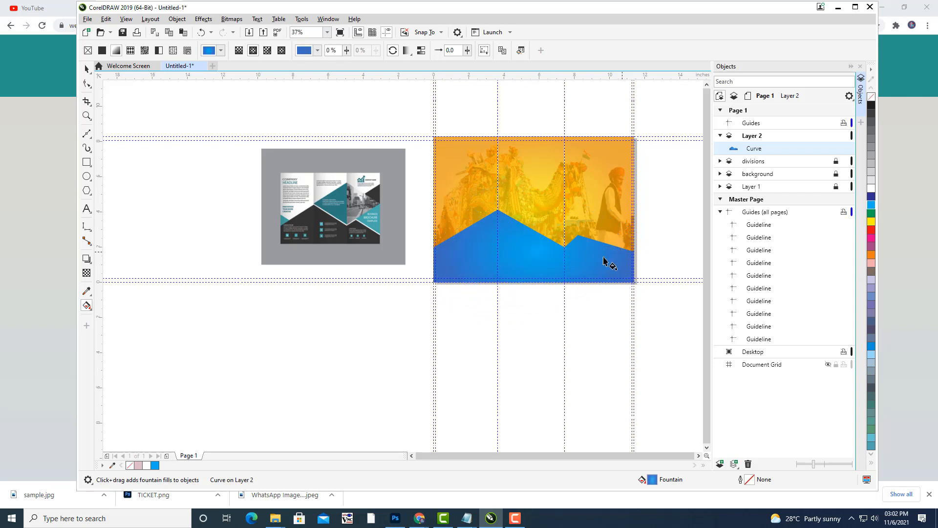
drag(538, 251, 539, 254)
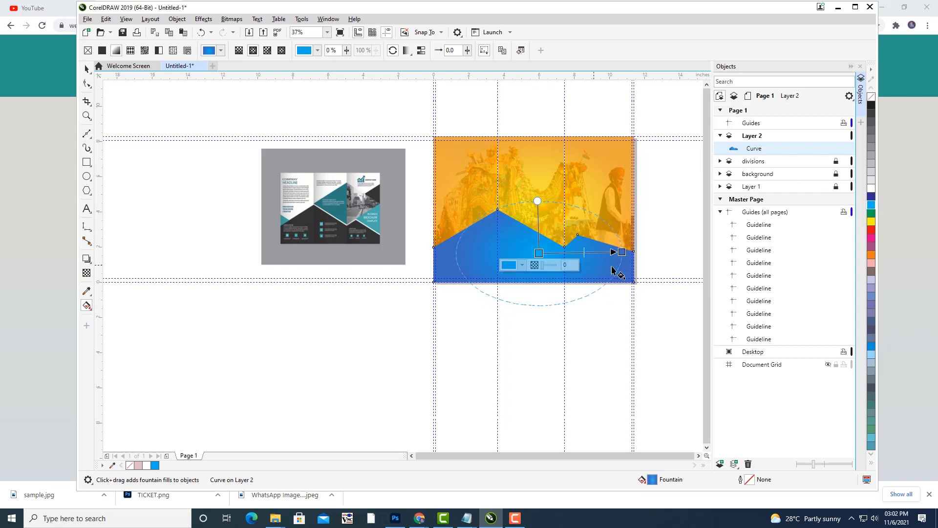
mouse_move(623, 252)
mouse_down()
mouse_move(610, 252)
mouse_move(620, 253)
mouse_up()
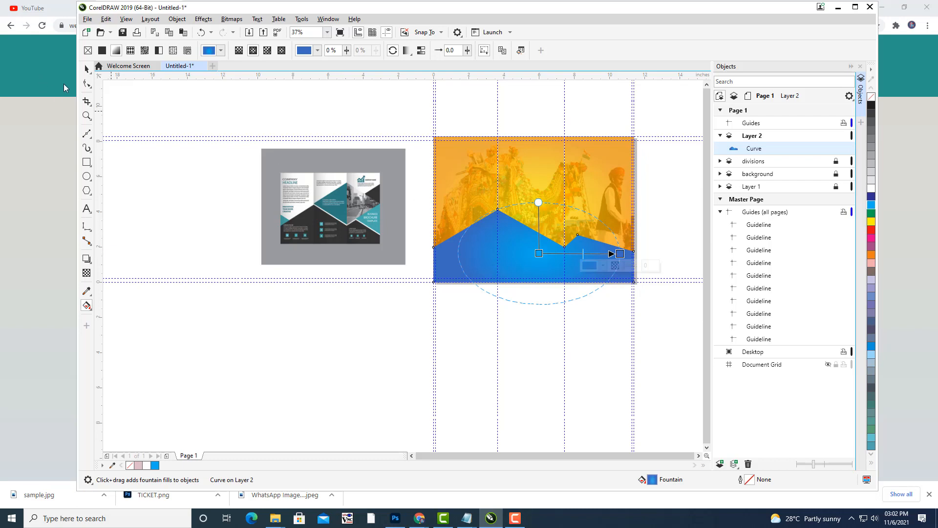
click(87, 73)
Deselect the shape and pan around the page to review the reshaped gradient.
click(240, 137)
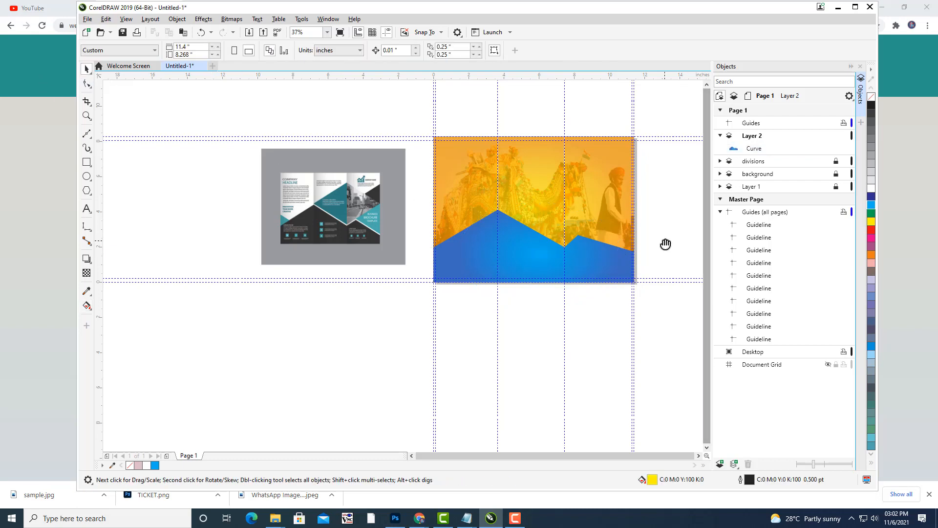
drag(665, 245, 606, 267)
scroll(524, 243, up, 1)
drag(532, 238, 559, 210)
scroll(551, 195, down, 1)
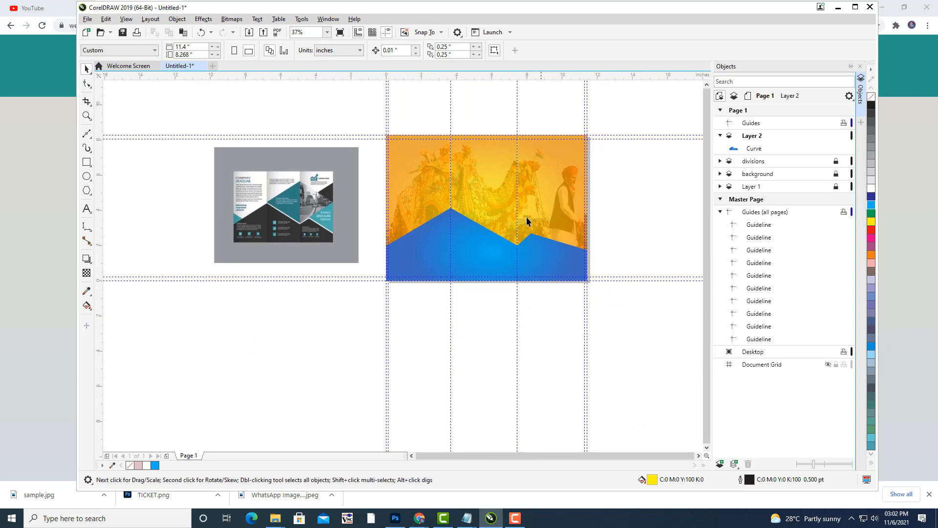
drag(493, 237, 484, 171)
scroll(518, 163, up, 1)
Give the mountain shape a white 0.75 pt outline in the Outline Pen settings.
click(444, 237)
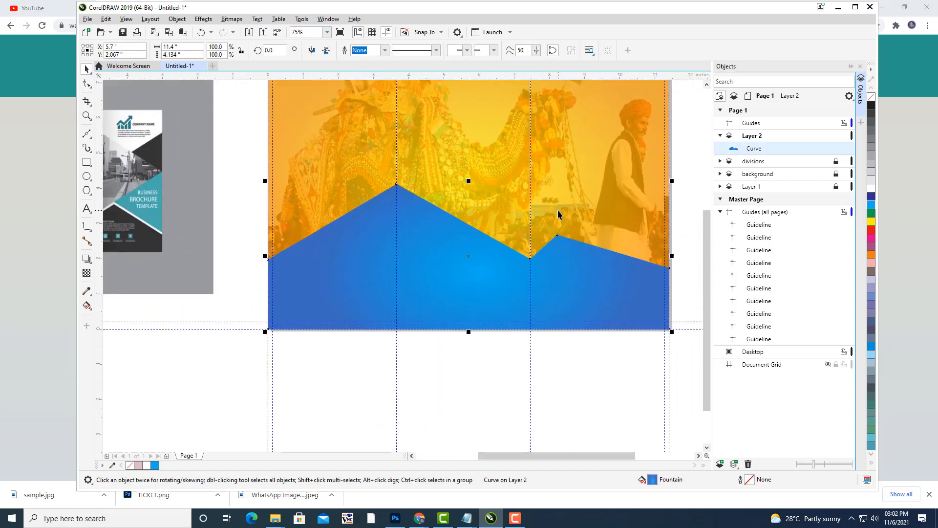
drag(559, 212, 546, 217)
drag(646, 222, 656, 221)
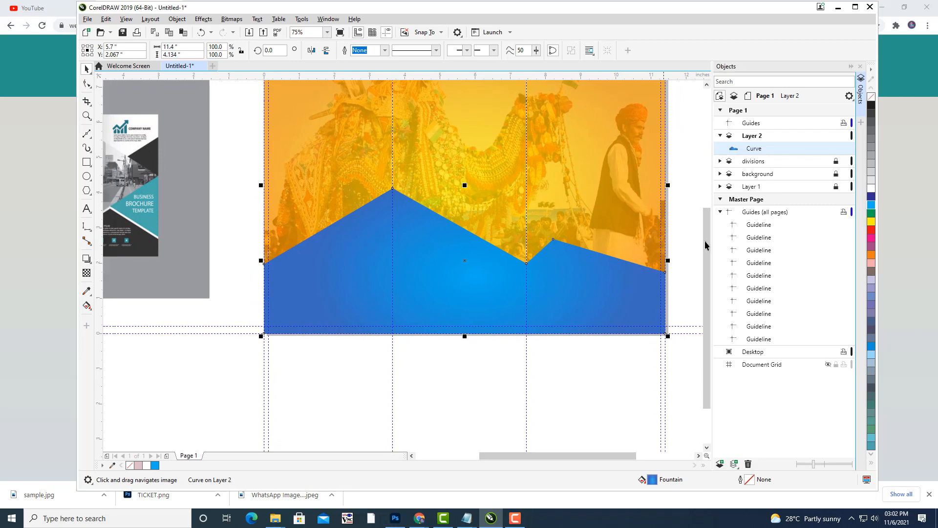
double_click(750, 481)
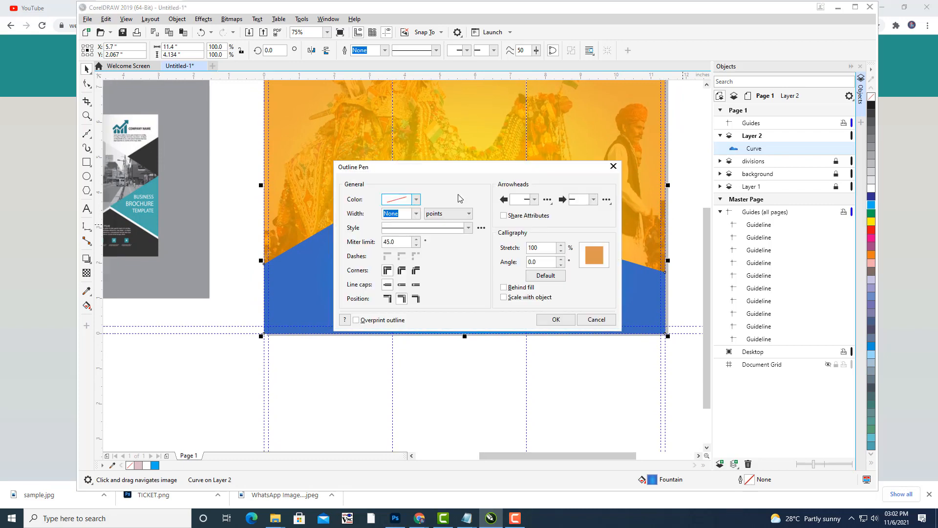
drag(432, 169, 686, 101)
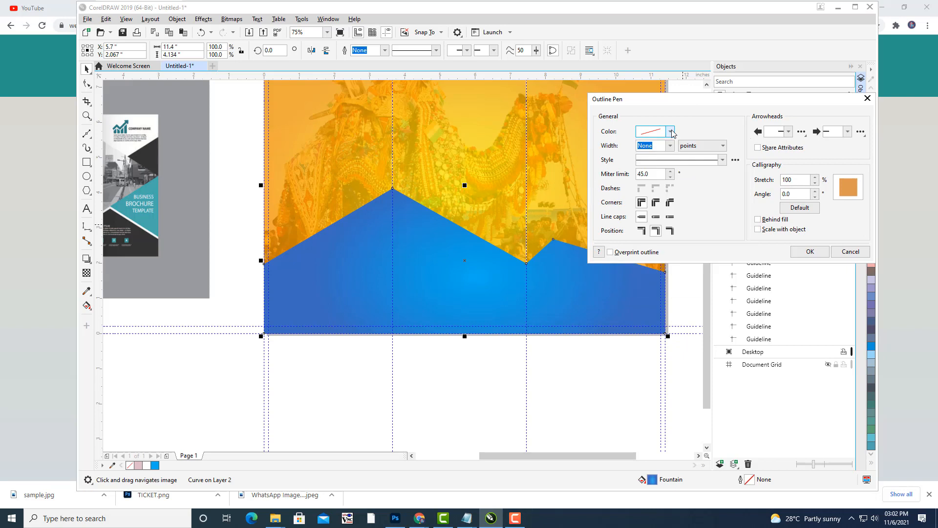
click(670, 131)
click(644, 181)
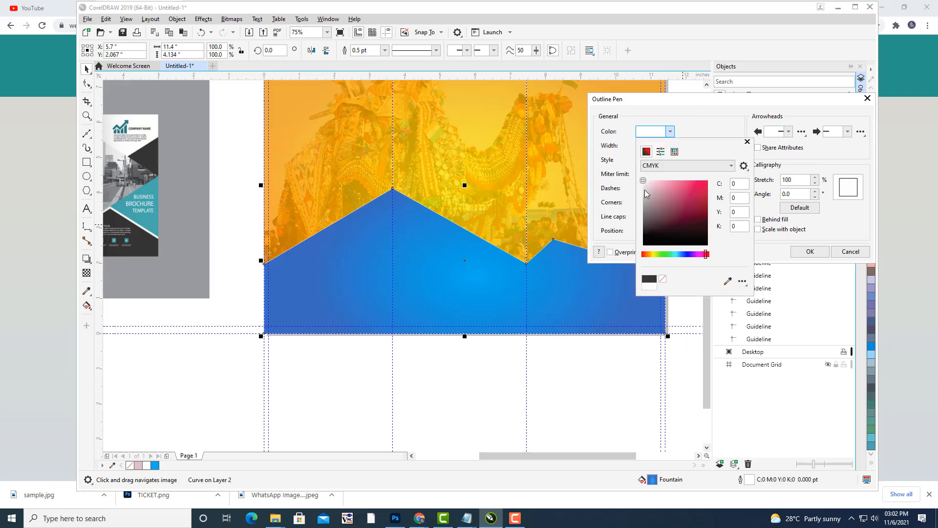
click(611, 188)
click(671, 146)
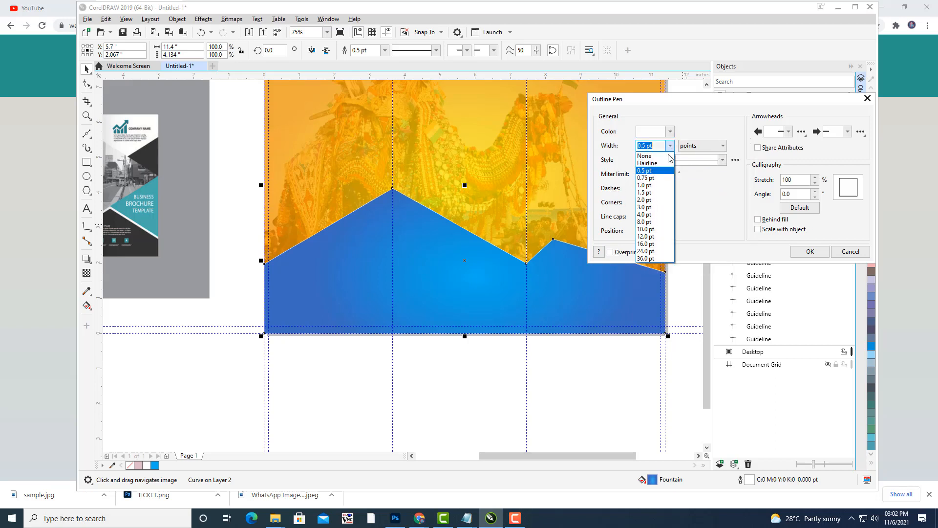
click(659, 181)
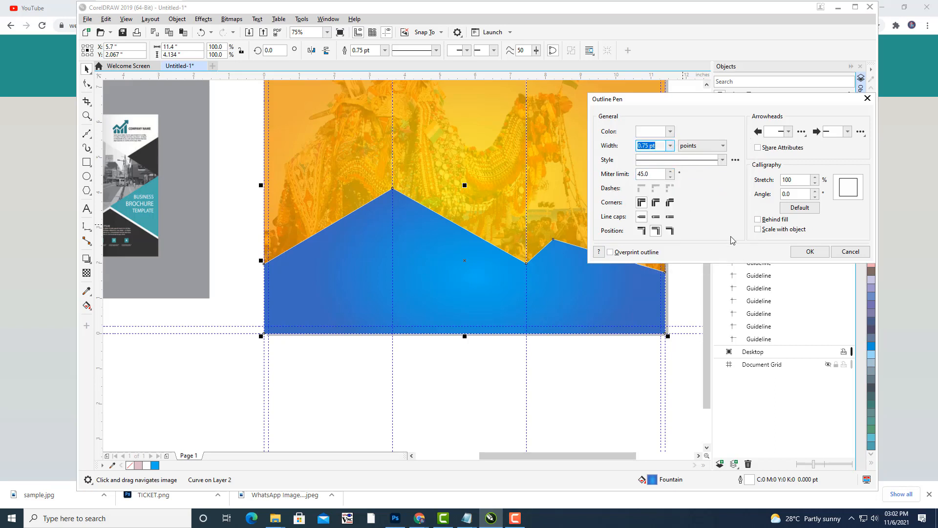
click(809, 252)
click(594, 391)
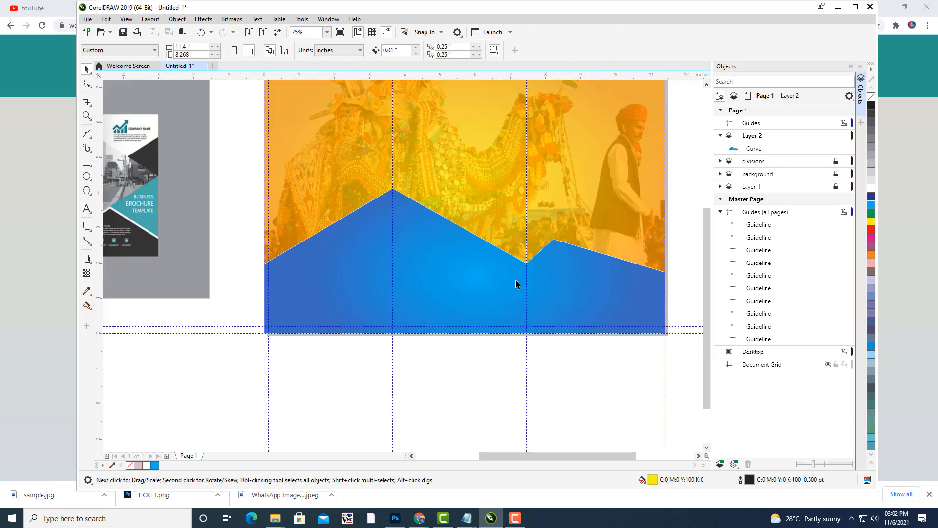
Make the mountain shape 21 transparent with the Transparency tool, then zoom out.
click(434, 244)
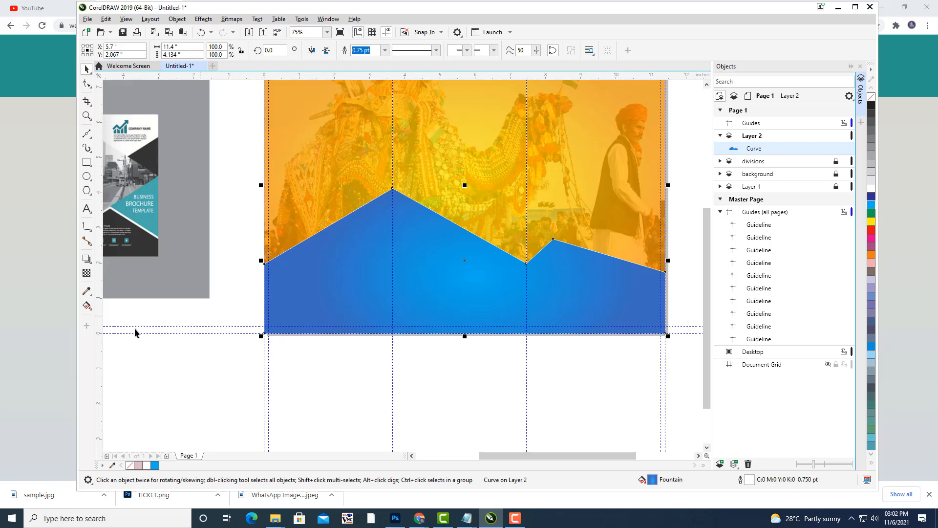
click(86, 277)
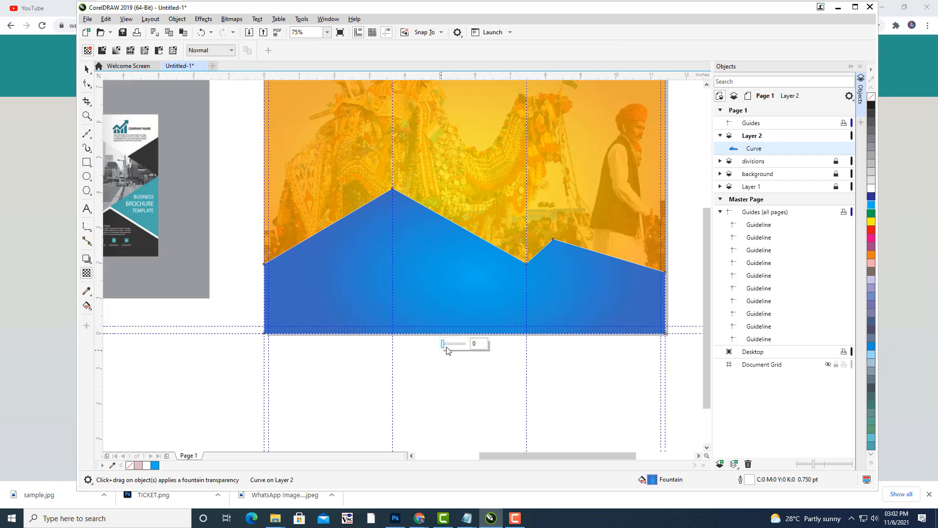
drag(445, 346, 447, 346)
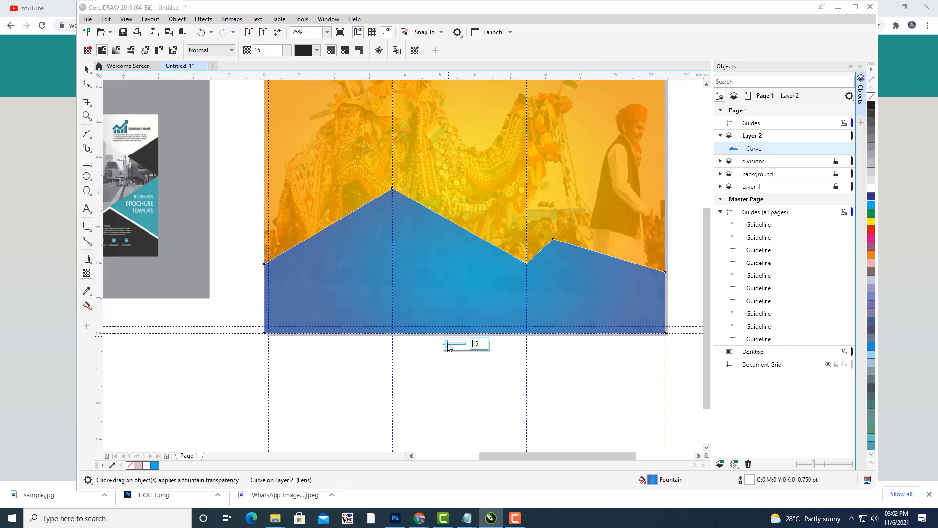
drag(448, 345, 449, 346)
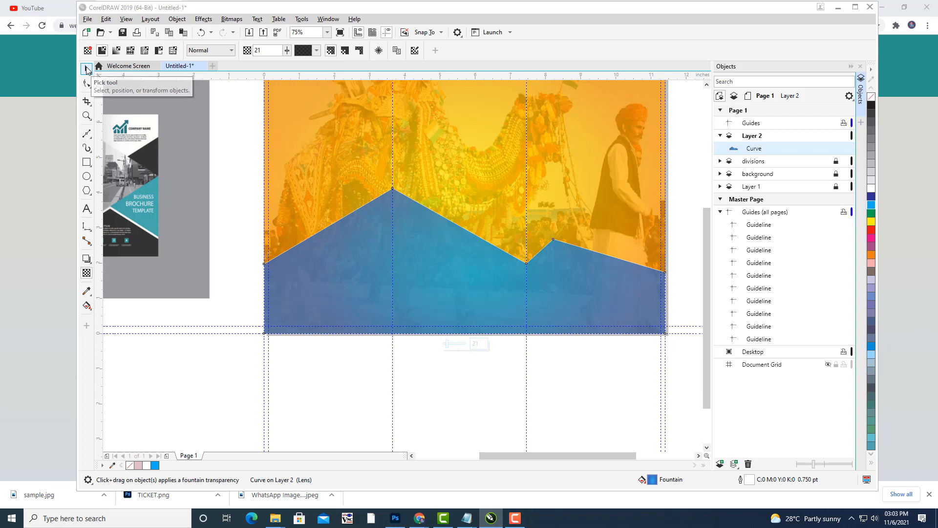
click(87, 69)
click(430, 381)
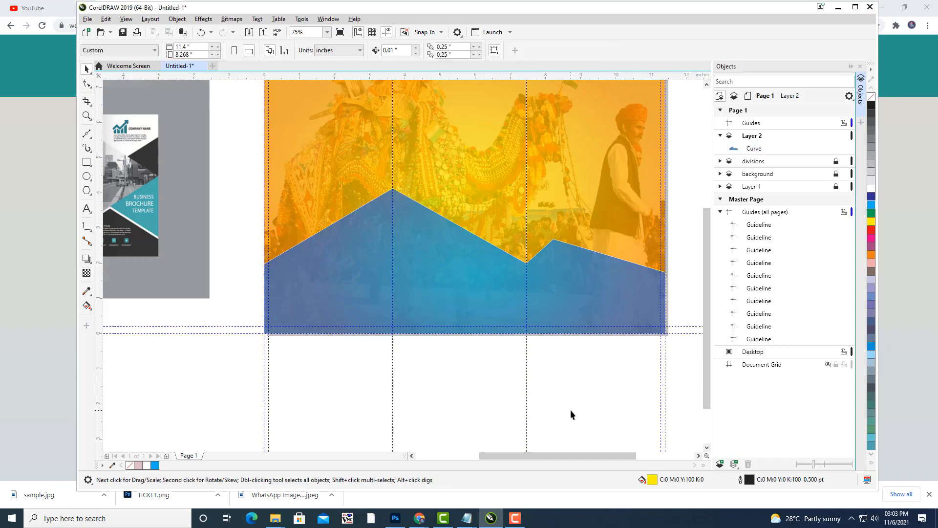
drag(564, 270, 518, 361)
scroll(563, 277, down, 2)
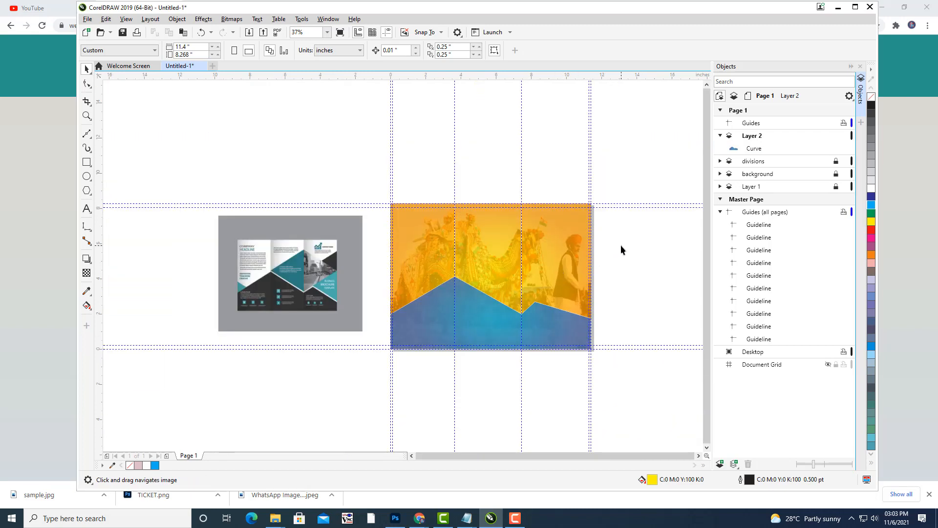
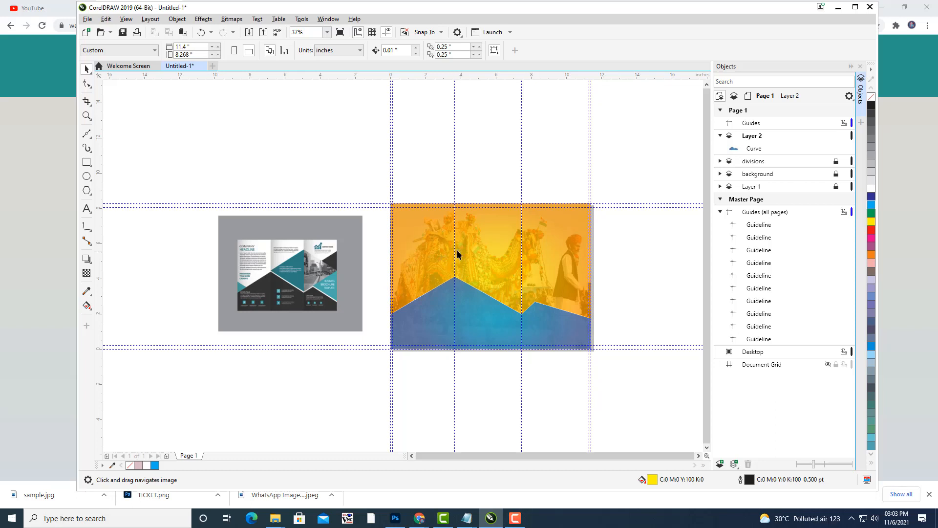
Pan and zoom over the camel photo panel, then minimize CorelDRAW.
drag(457, 252, 473, 166)
scroll(497, 204, up, 1)
drag(498, 207, 464, 209)
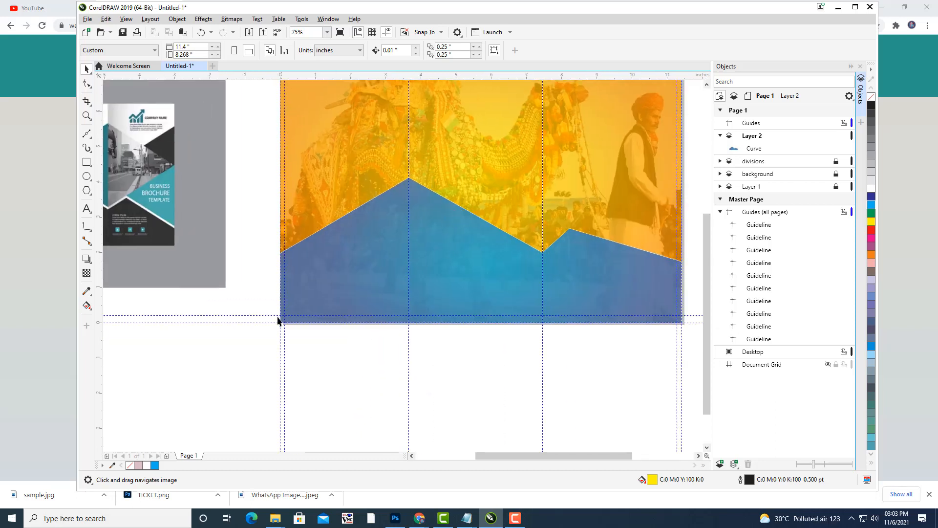
drag(636, 264, 601, 279)
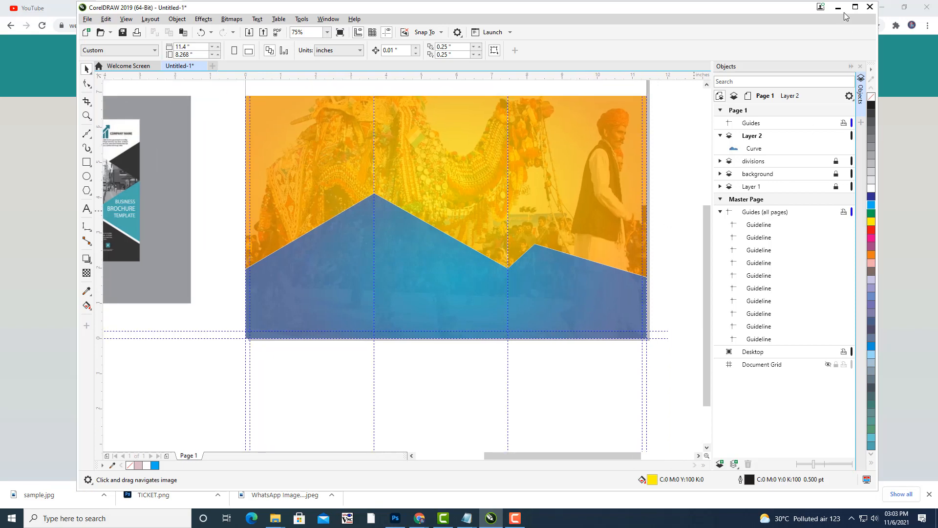
click(839, 8)
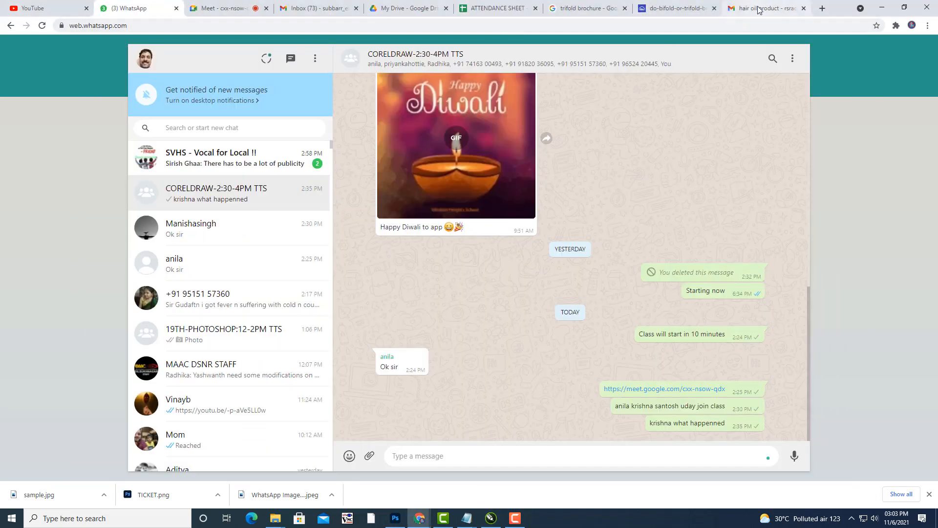
In a new tab, search Google Images for 'rajasthan patterns'.
key(ctrl+t)
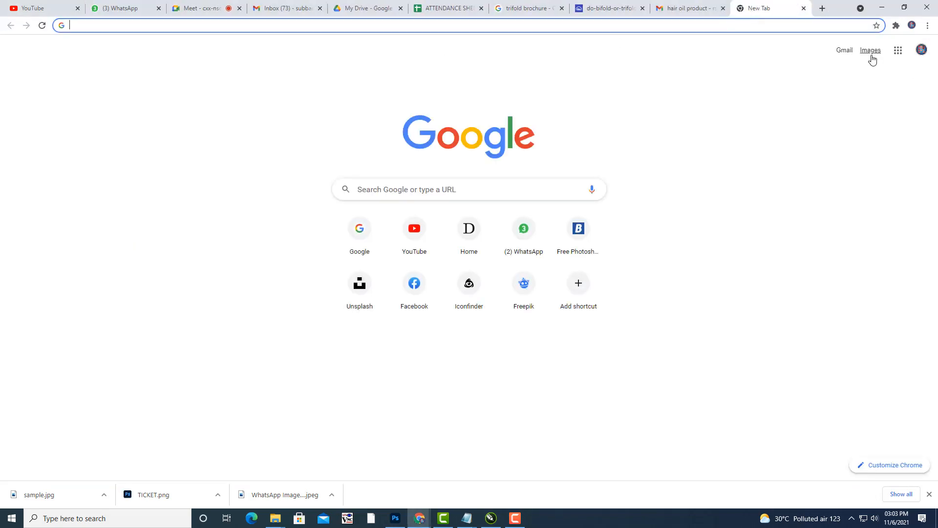
click(872, 51)
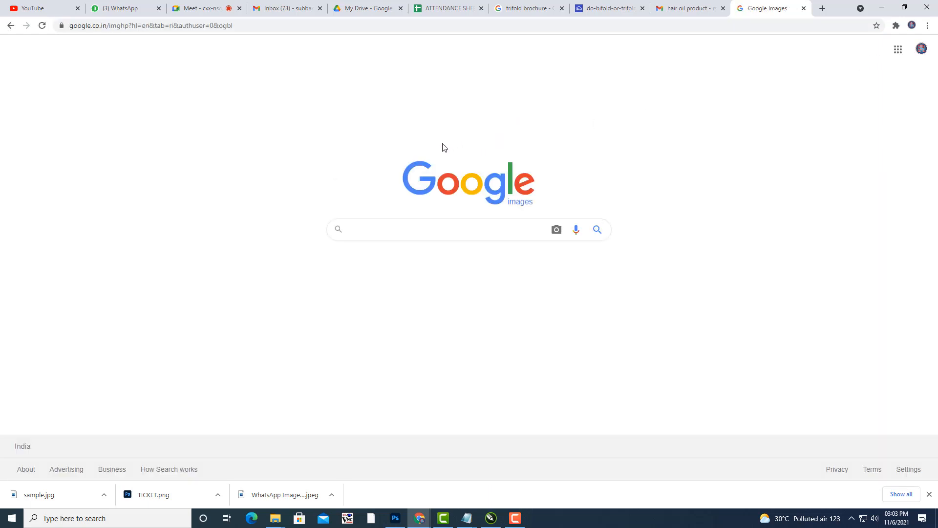
text(raj)
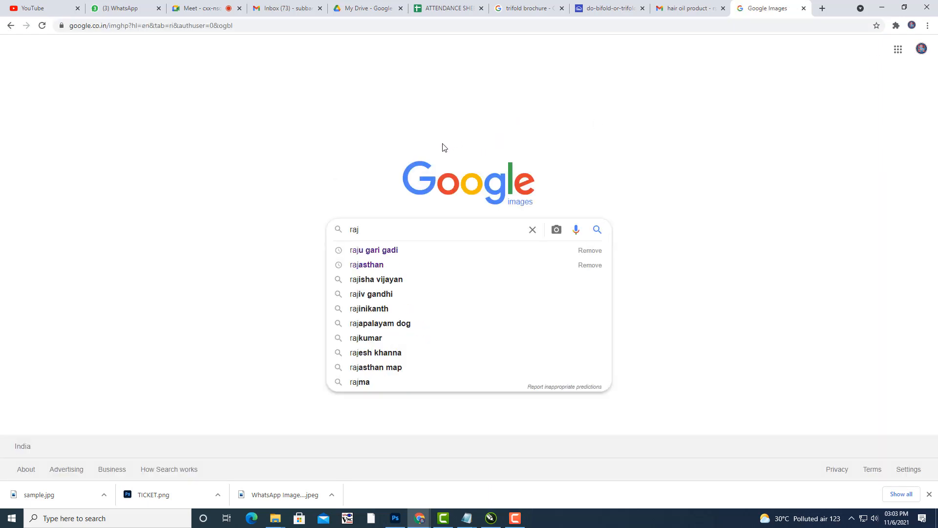
text(asthan patt)
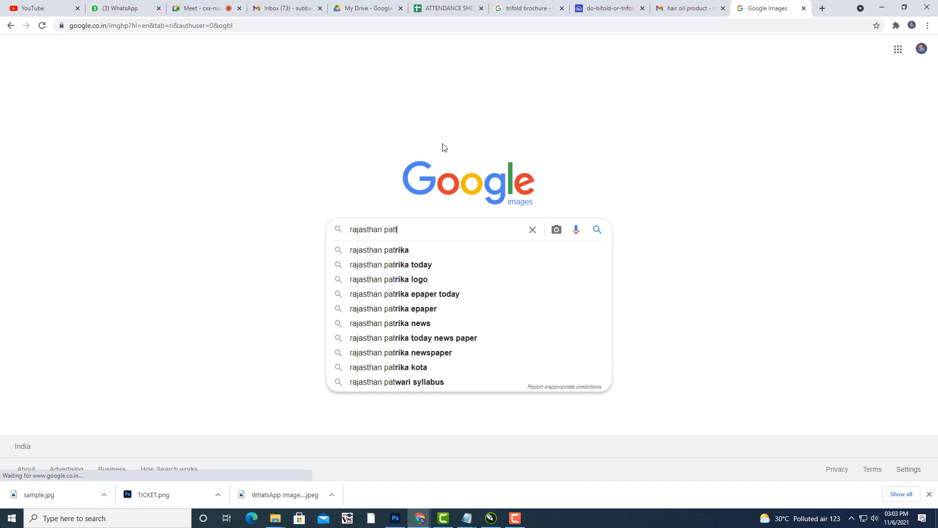
text(erns)
key(Return)
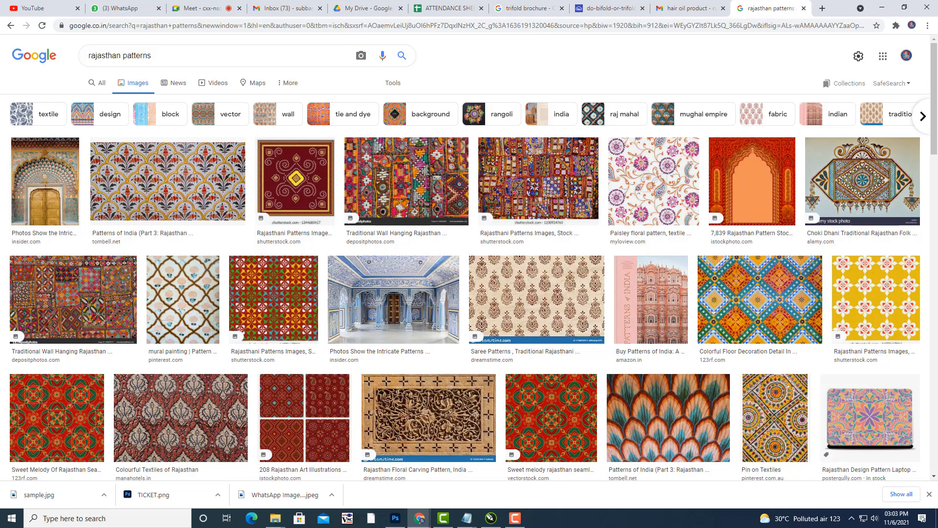
Preview the Saree Patterns, Traditional Wall Hanging, Floor Decoration and Choki Dhani images.
click(492, 296)
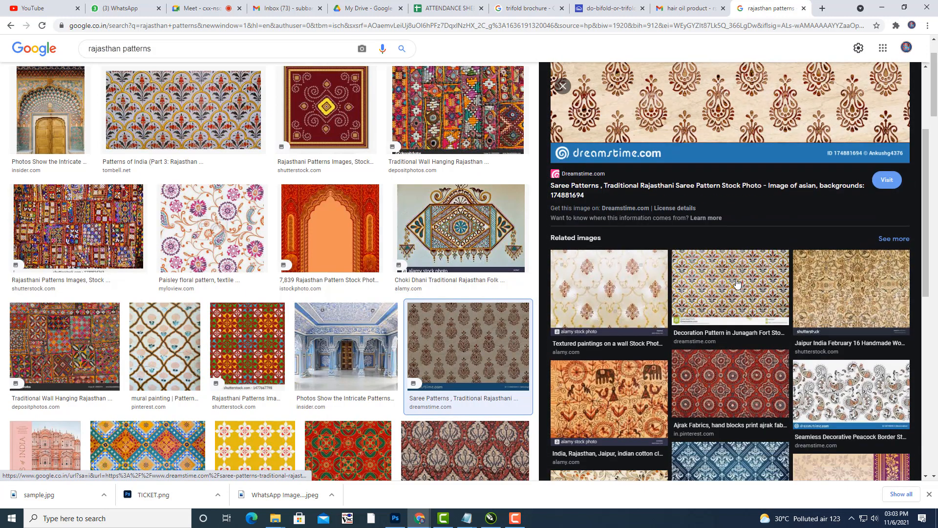
scroll(77, 193, down, 3)
click(77, 193)
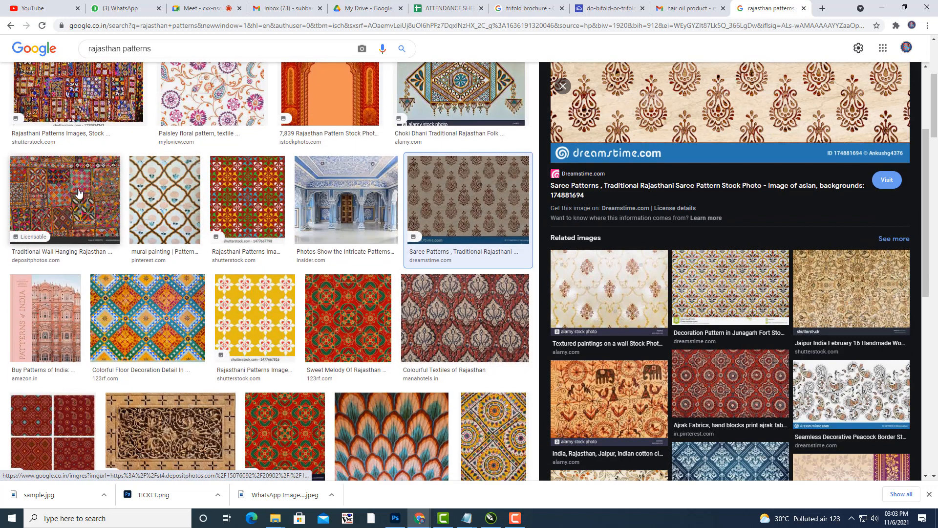
click(186, 322)
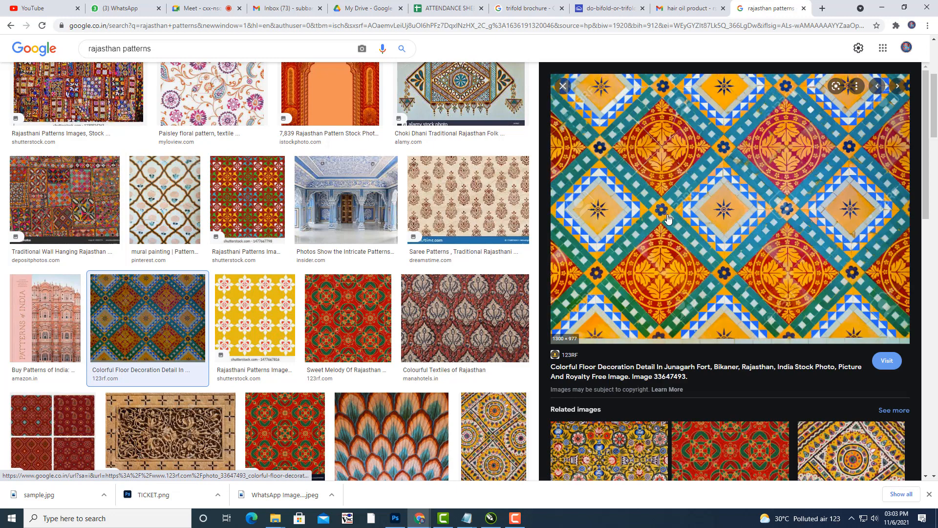
scroll(668, 218, down, 6)
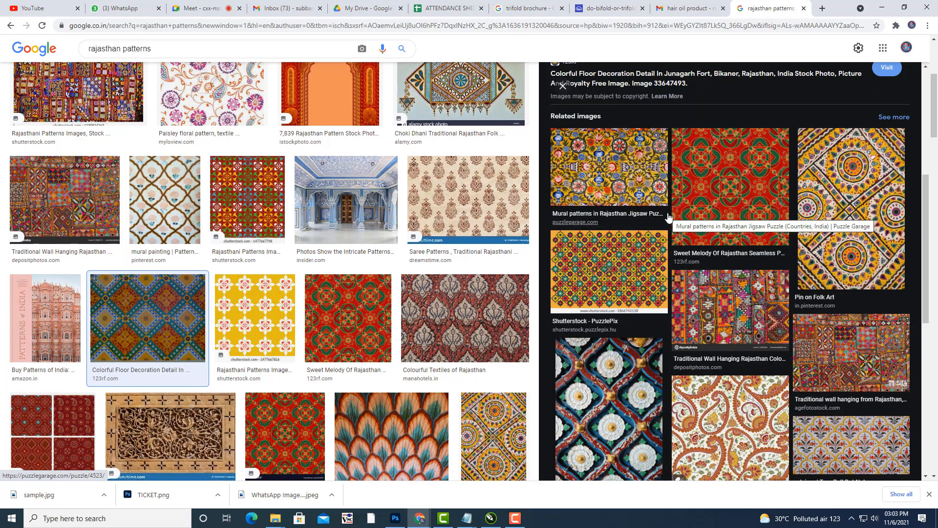
scroll(461, 147, up, 3)
click(461, 228)
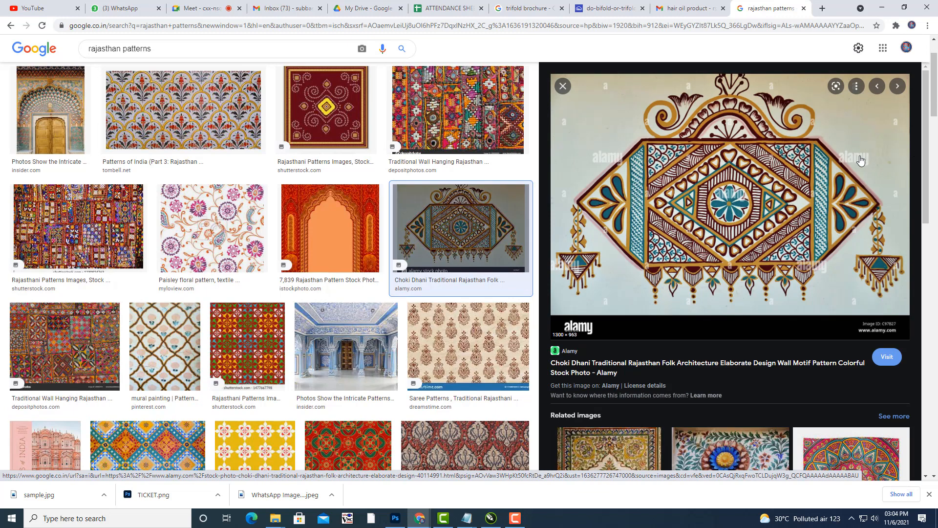
Compare the Rangoli Frescoes and Choki Dhani images, ending on the red and green rangoli.
scroll(862, 161, down, 6)
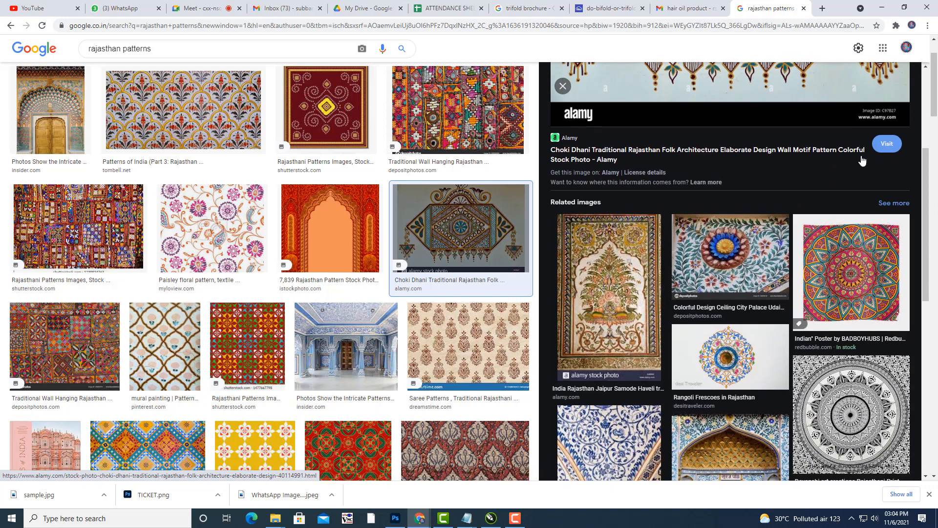
click(730, 265)
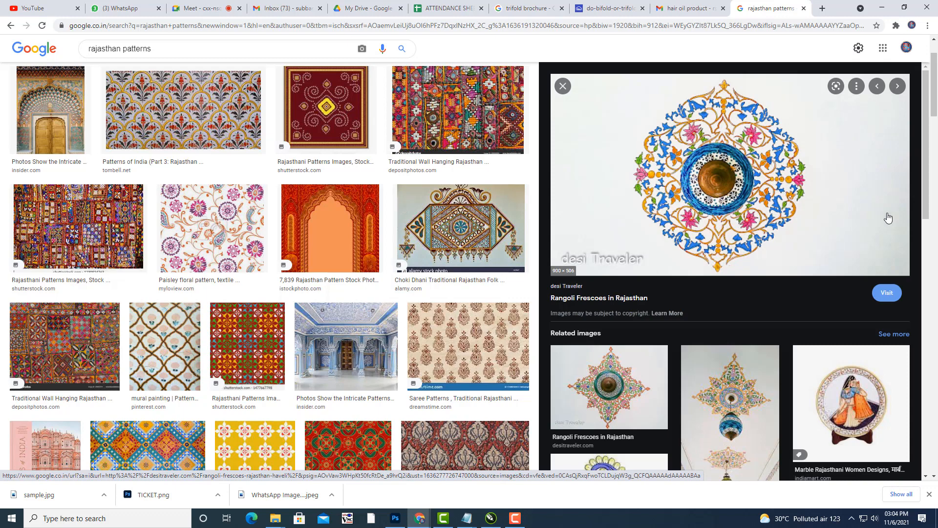
scroll(841, 175, down, 5)
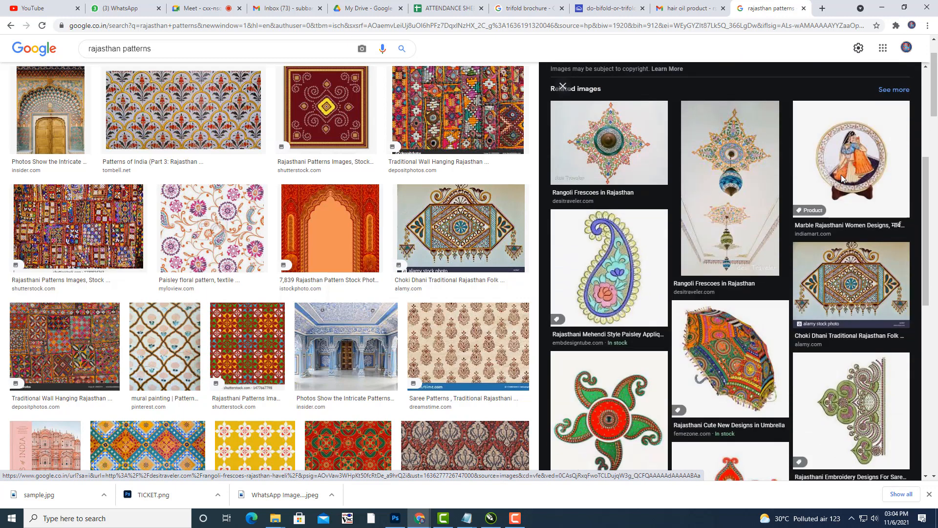
click(878, 277)
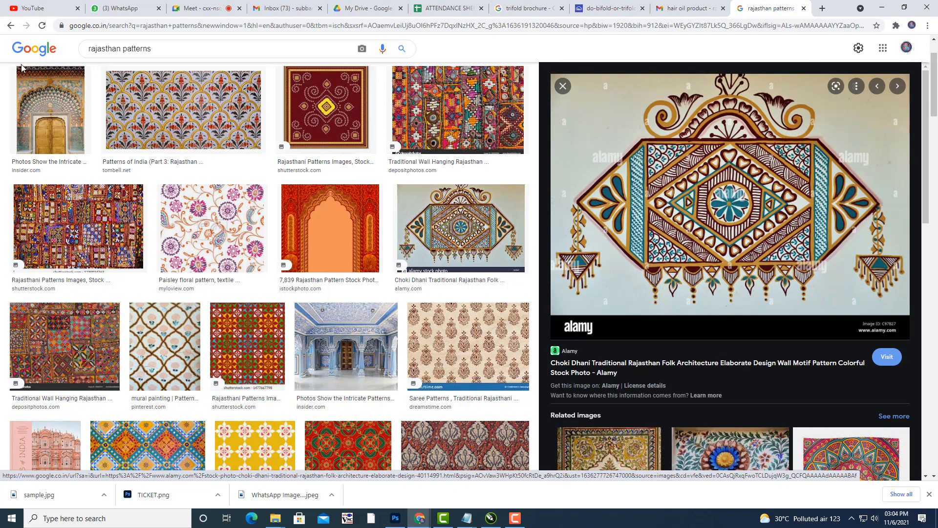
click(730, 449)
scroll(752, 211, down, 8)
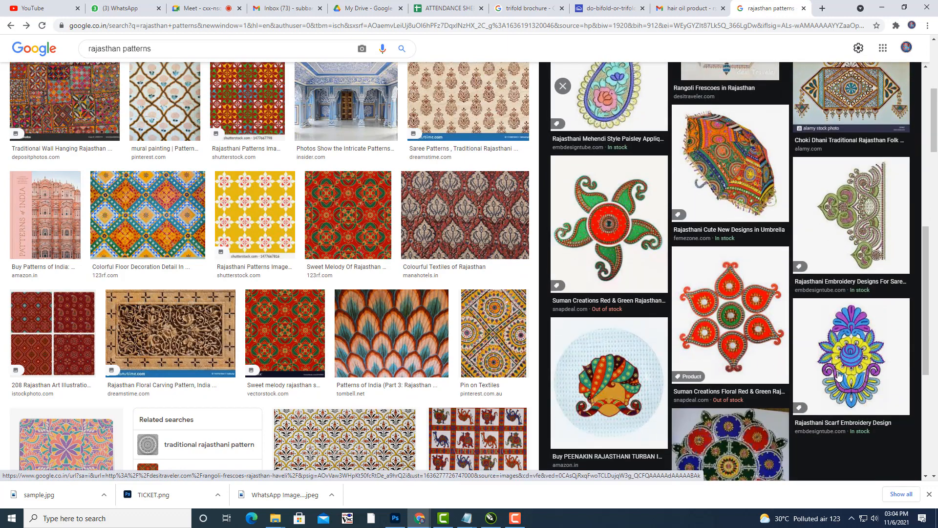
click(611, 244)
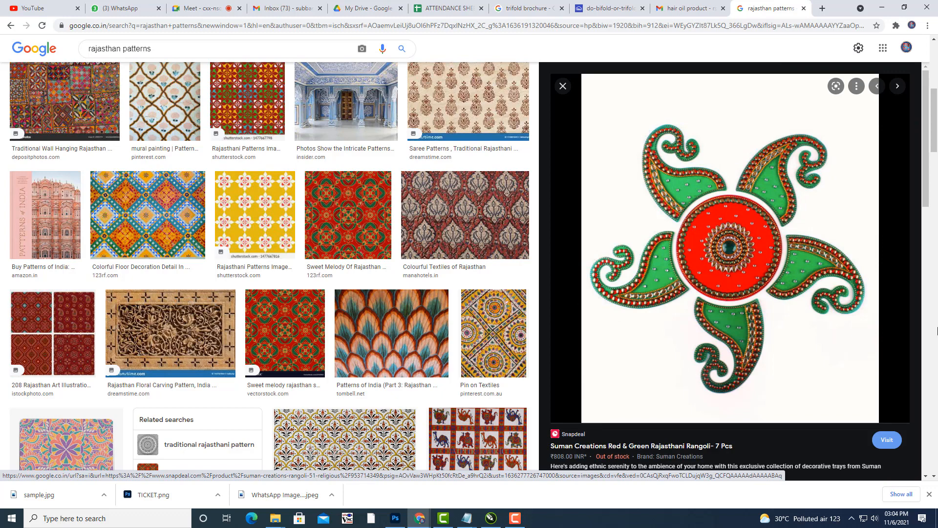
Open the red and green rangoli image full-size in its own tab.
right_click(764, 207)
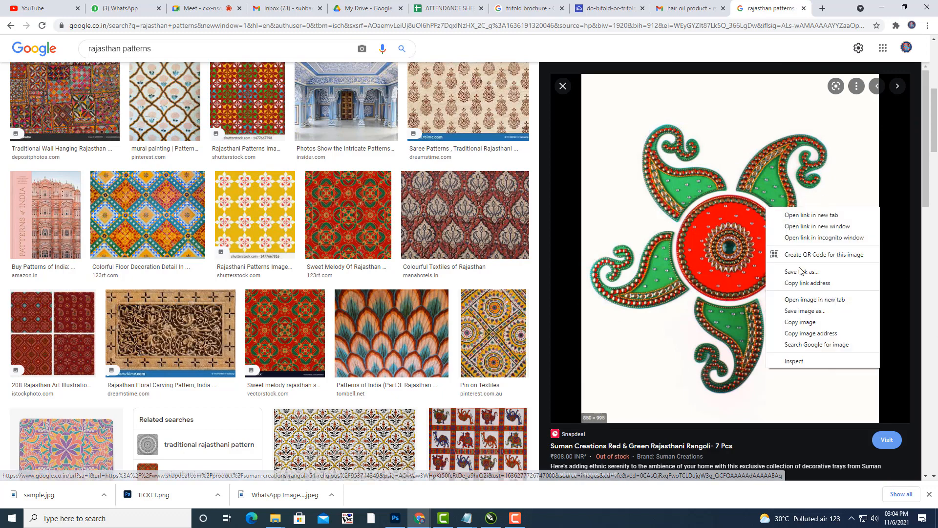
click(829, 304)
click(777, 7)
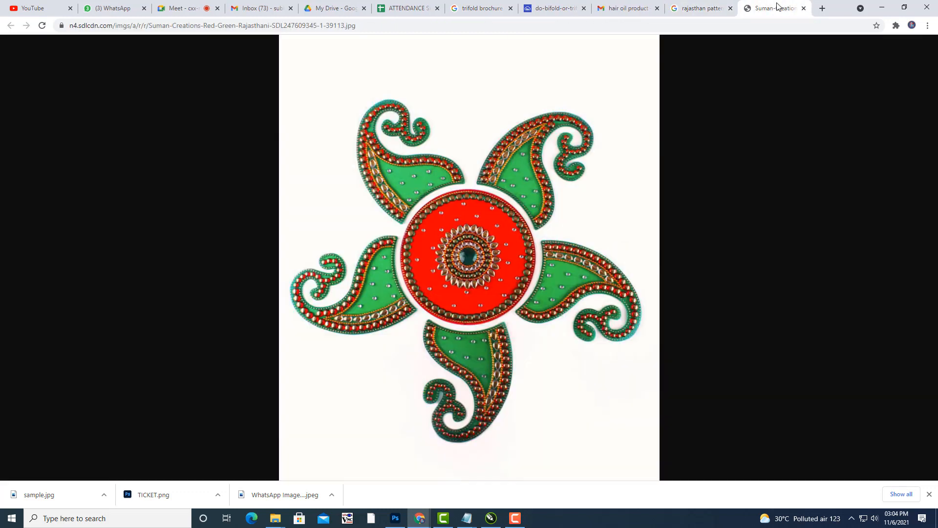
Save the rangoli as designpattern.jpg and show it in the TRIFOLDBROCHURE folder.
right_click(505, 161)
click(546, 180)
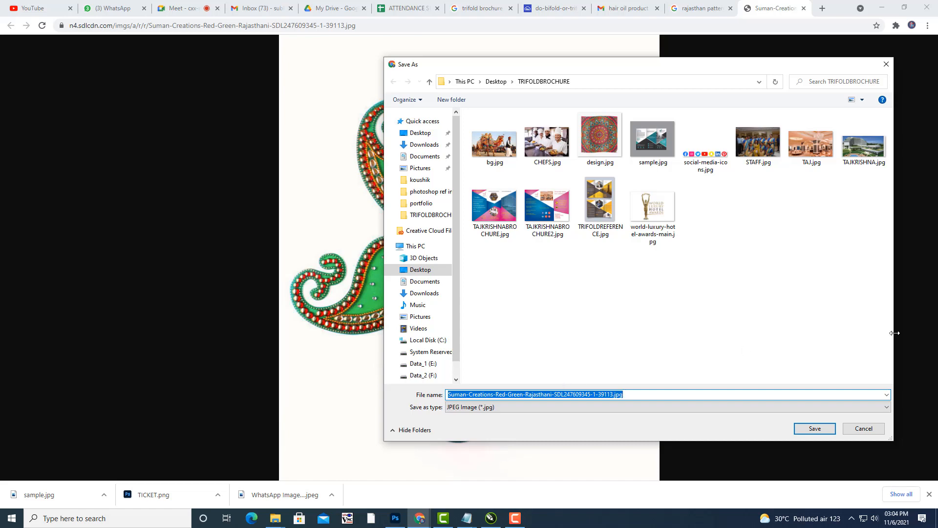
text(design)
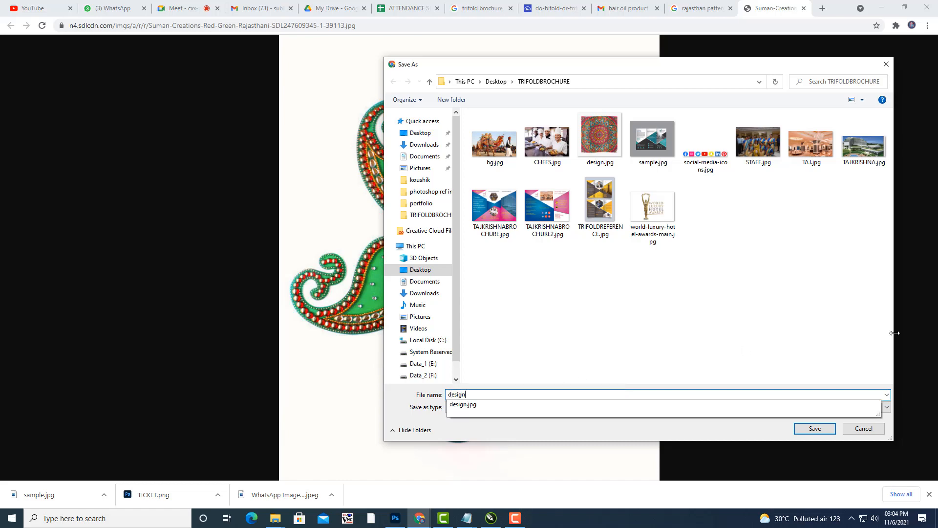
text(pattern)
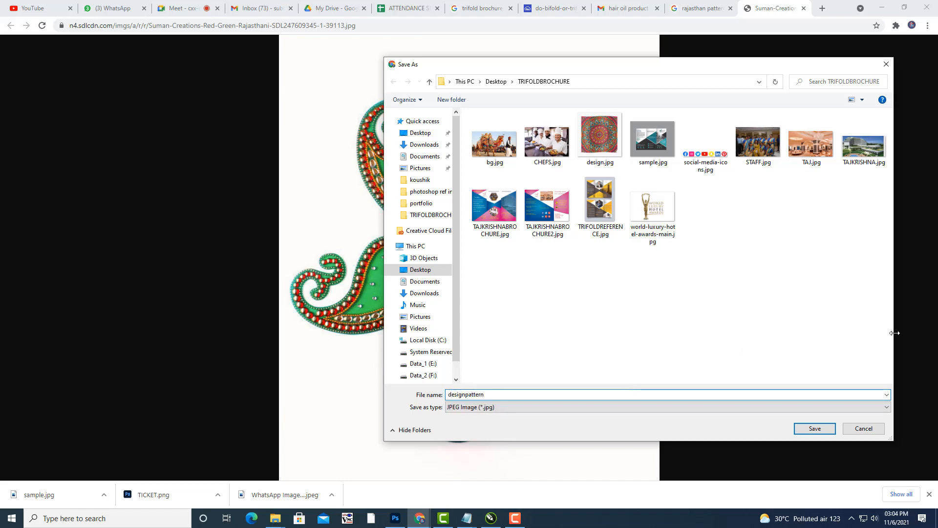
click(811, 432)
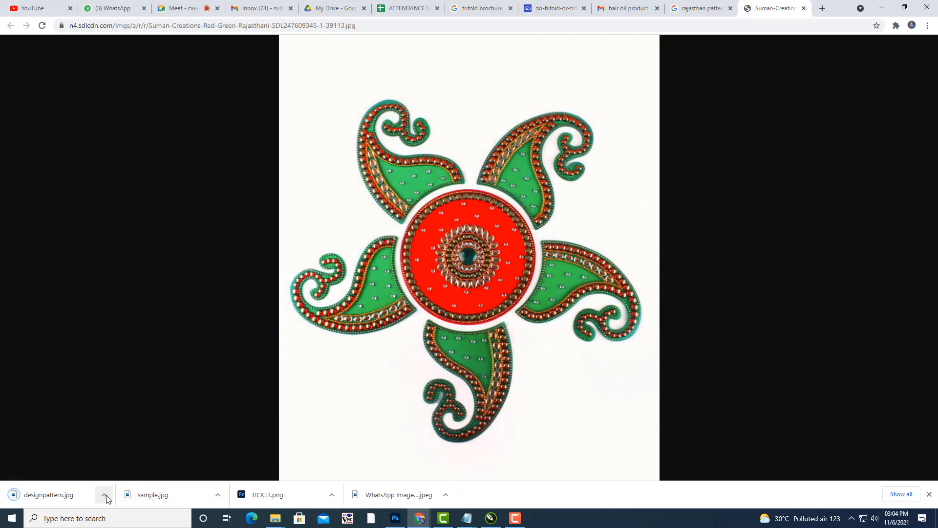
click(104, 494)
click(137, 463)
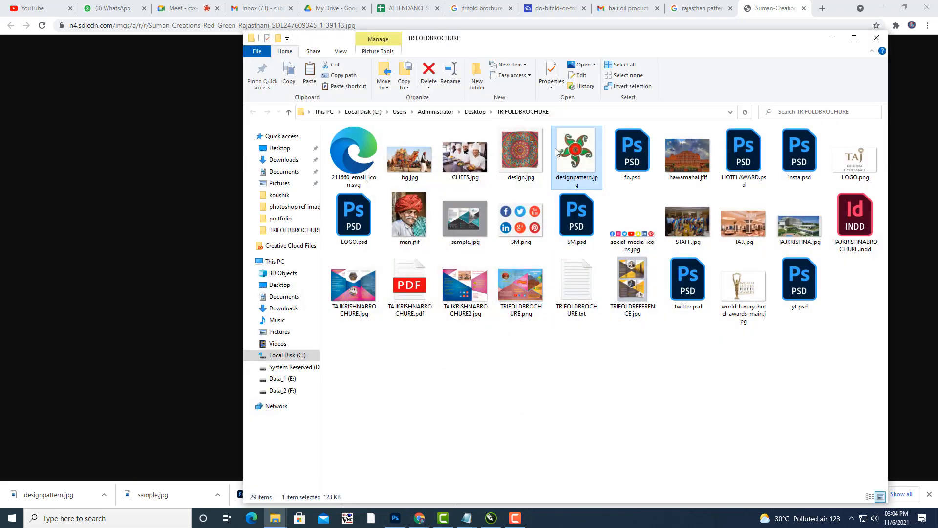
Open designpattern.jpg with Adobe Photoshop 2021 from File Explorer.
right_click(566, 147)
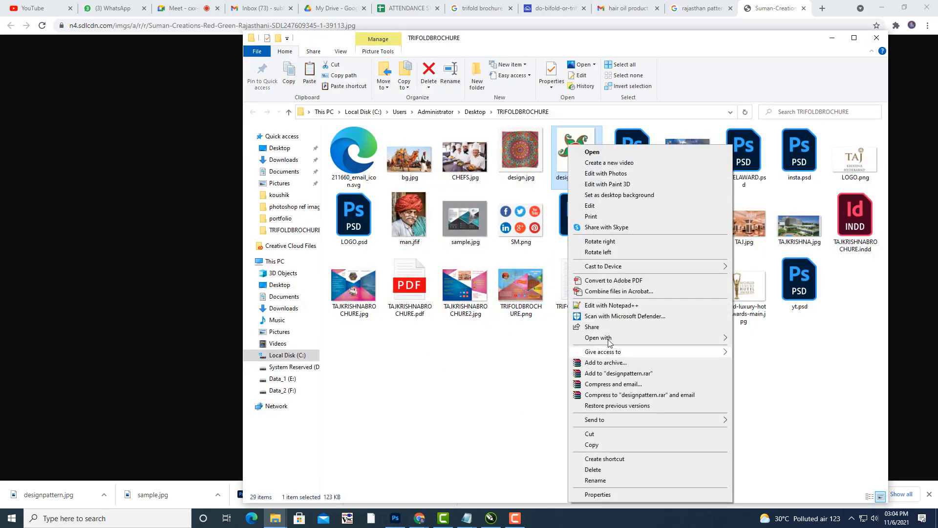
mouse_move(609, 341)
click(813, 350)
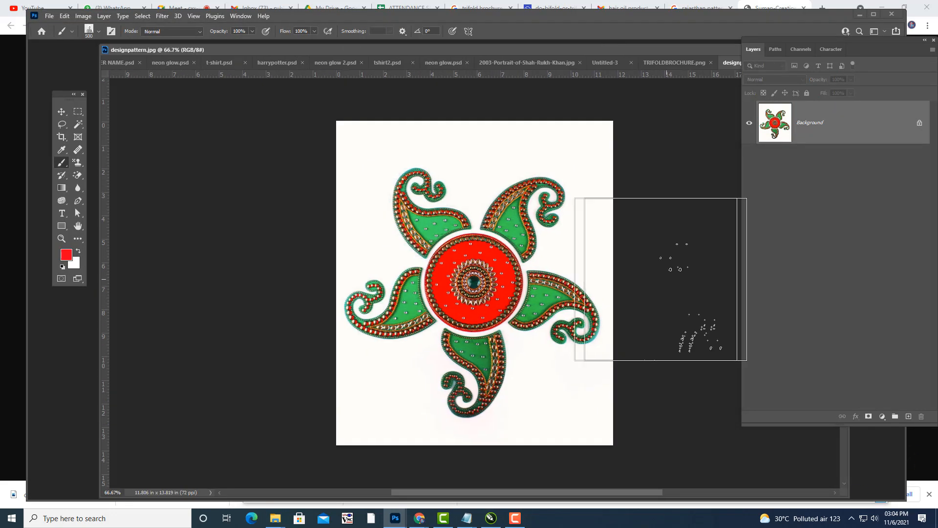
Erase the rangoli's white background with the Magic Eraser and marquee-select the design.
click(78, 175)
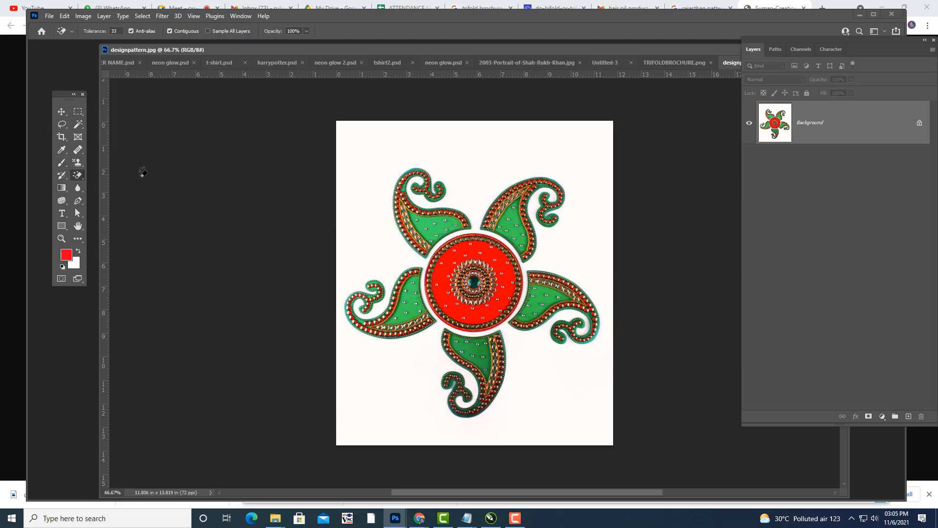
click(395, 133)
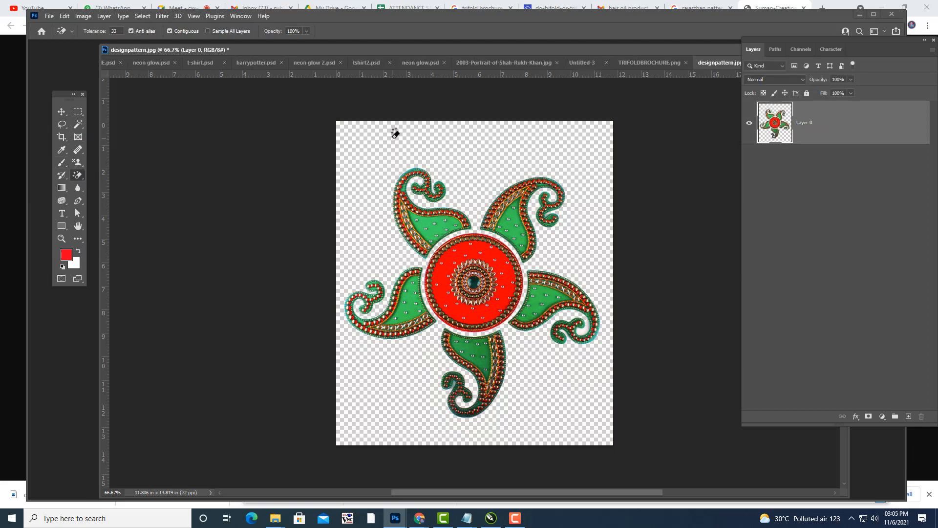
click(78, 111)
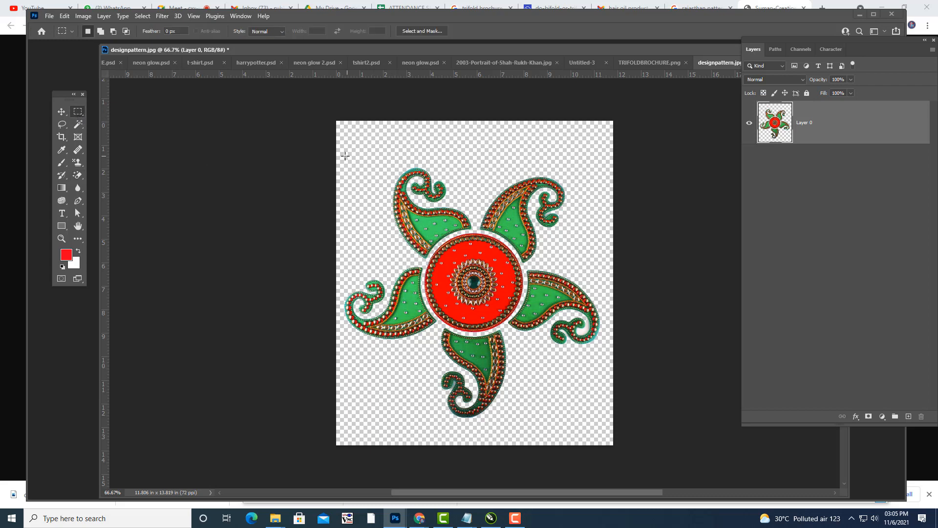
drag(345, 156, 604, 420)
Adjust the selection's height to frame the rangoli and crop the canvas to it.
right_click(510, 172)
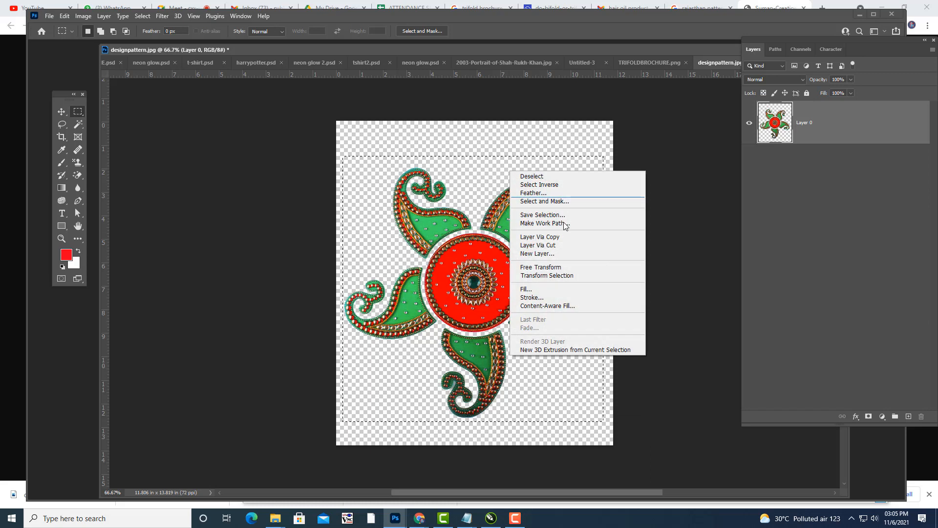
click(570, 276)
mouse_move(472, 157)
mouse_down()
mouse_move(472, 169)
mouse_move(472, 160)
mouse_up()
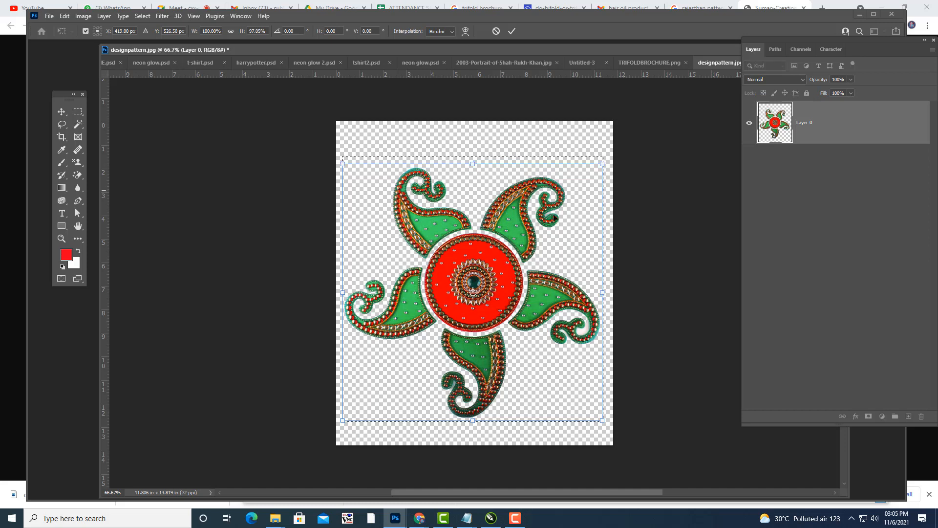
key(Return)
click(83, 16)
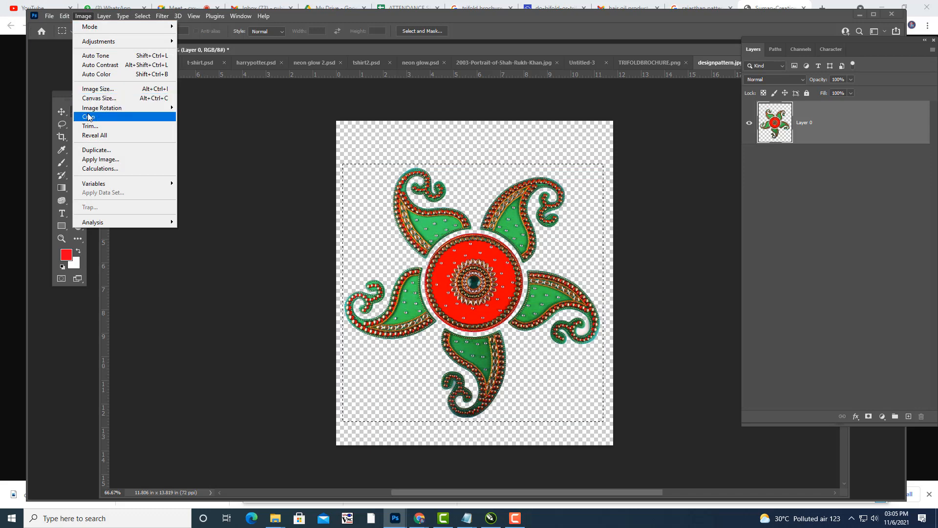
click(88, 117)
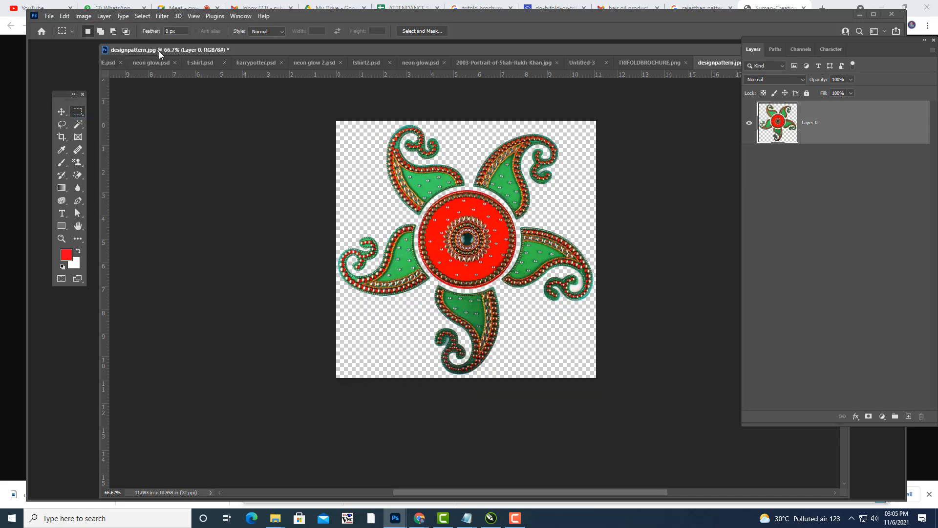
Save the rangoli on this computer as rajastandesign.psd, accepting the Photoshop format options.
drag(159, 51, 141, 57)
click(49, 16)
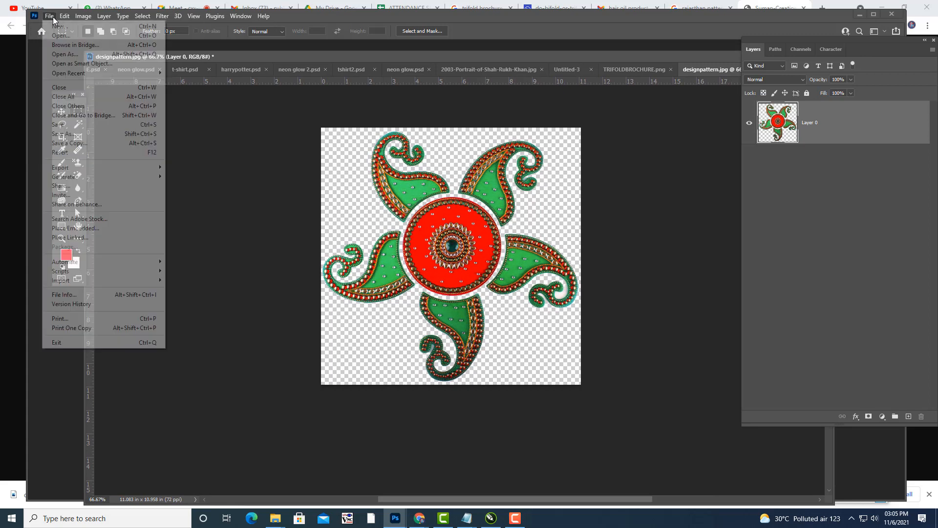
click(78, 138)
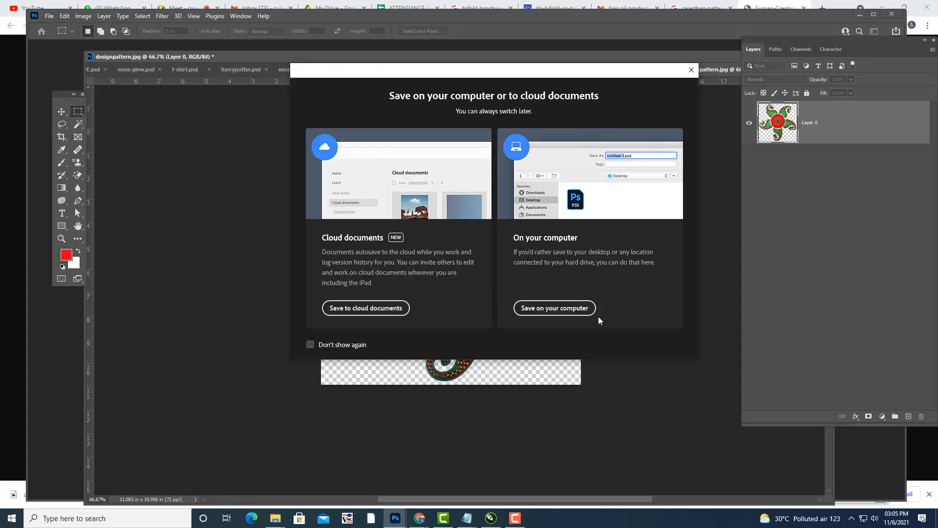
click(556, 308)
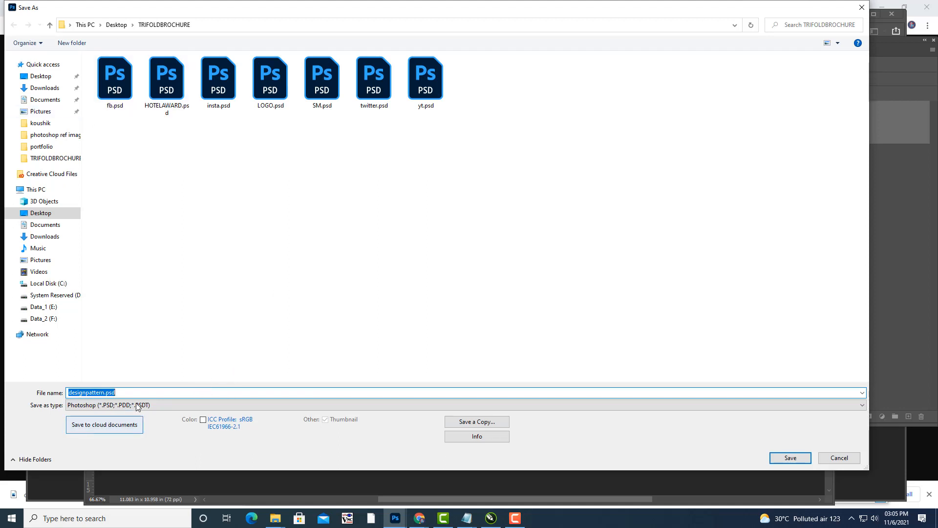
text(f)
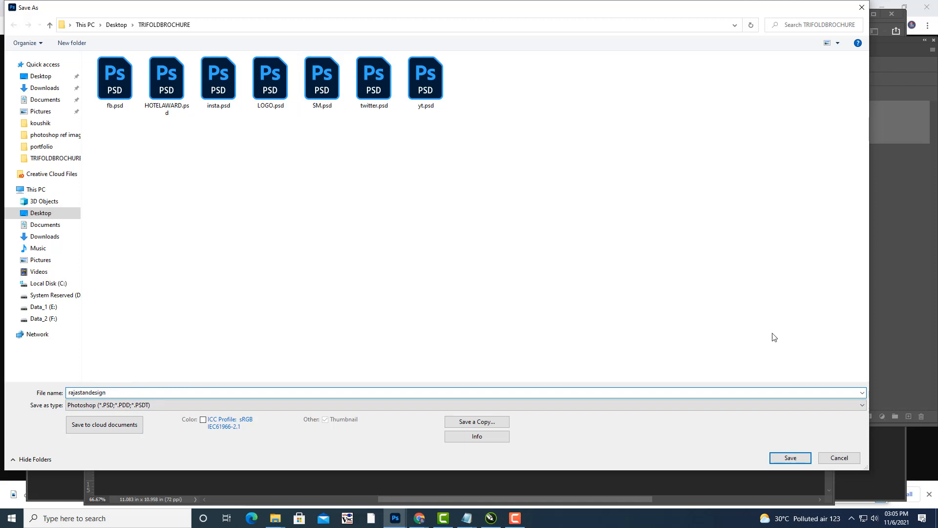
click(794, 457)
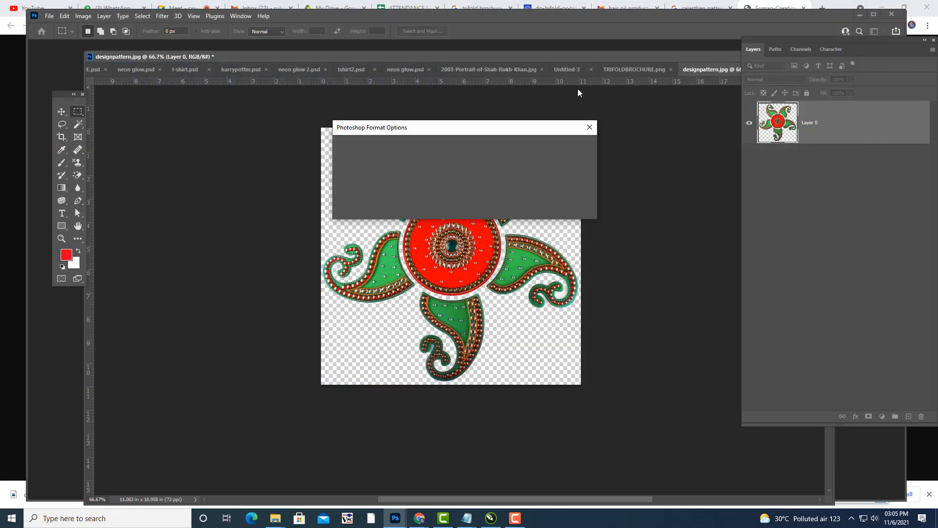
click(575, 147)
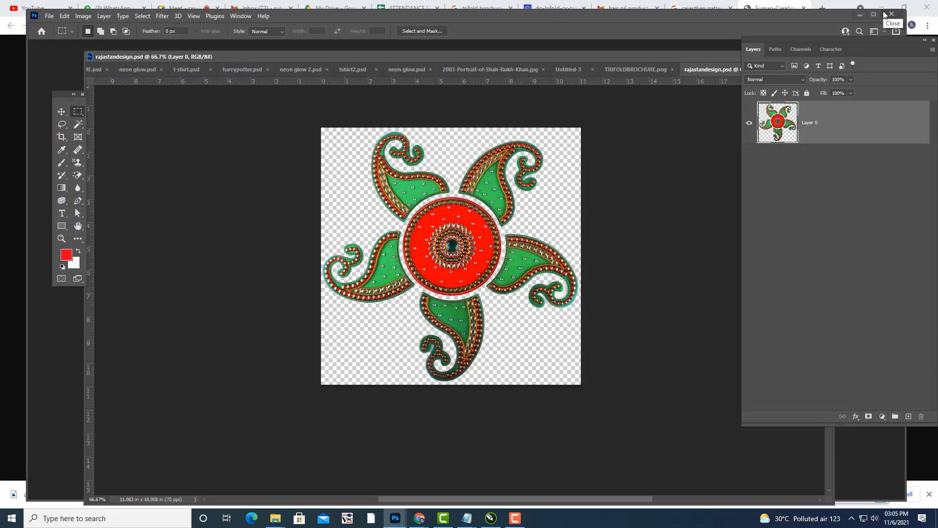
key(ctrl+plus)
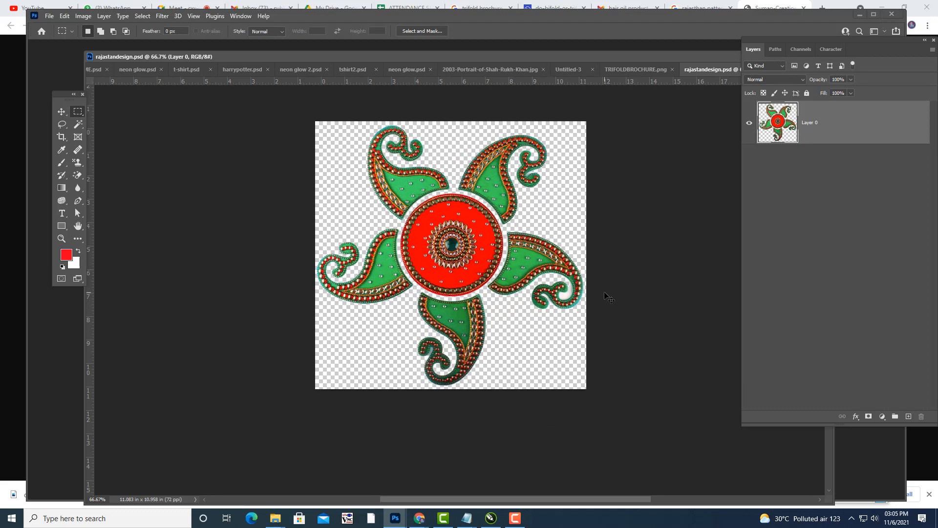
click(74, 176)
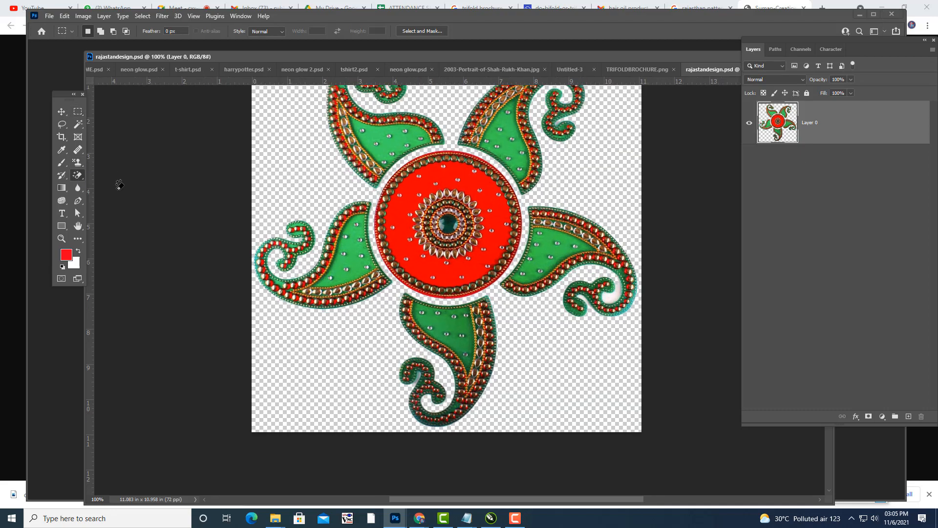
Erase the white patches inside the right and lower paisley curls.
key(ctrl+plus)
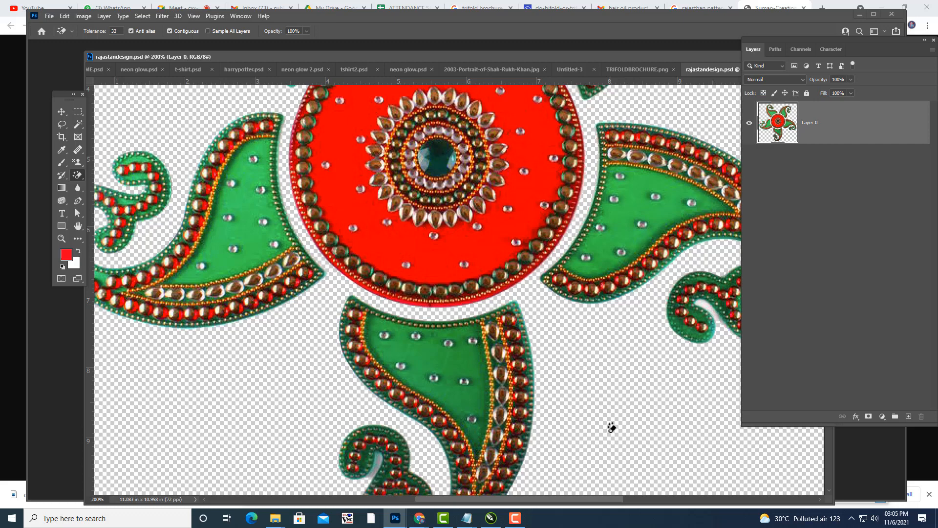
drag(562, 500, 613, 500)
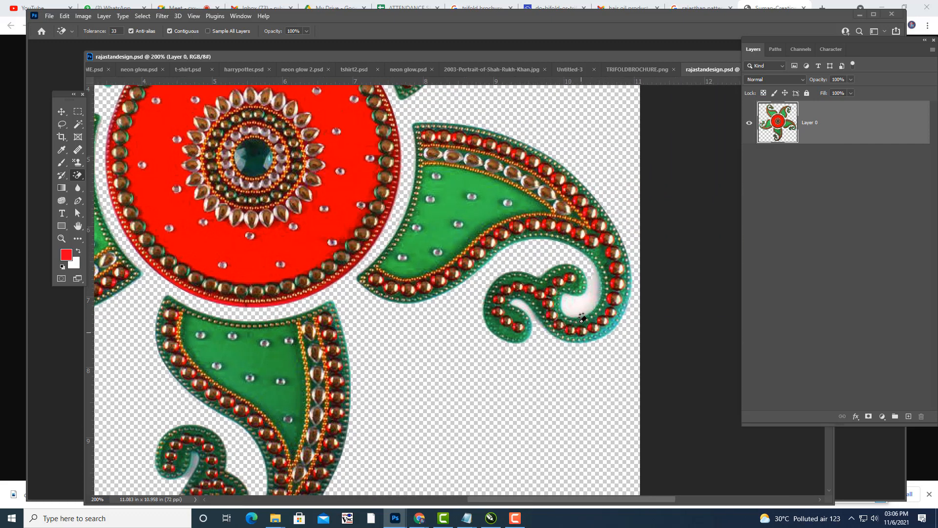
click(581, 305)
scroll(455, 370, down, 4)
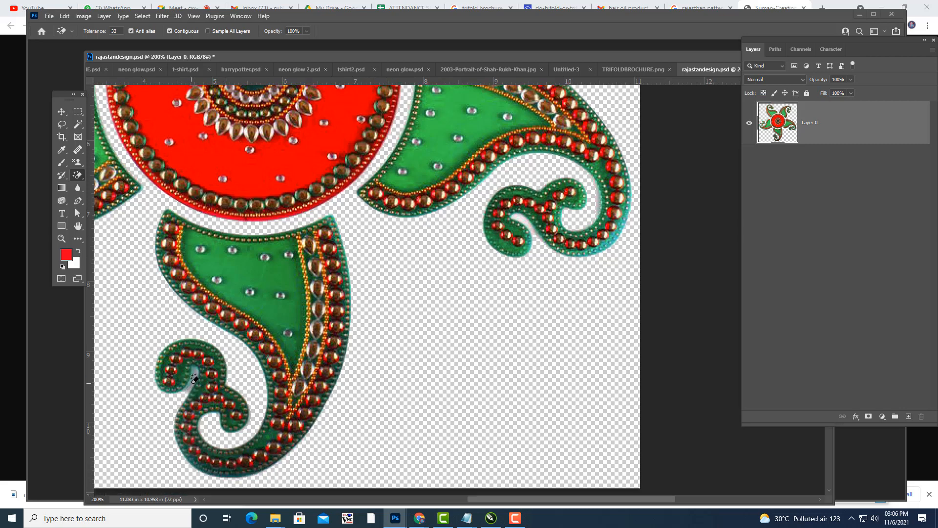
click(194, 378)
scroll(430, 390, up, 4)
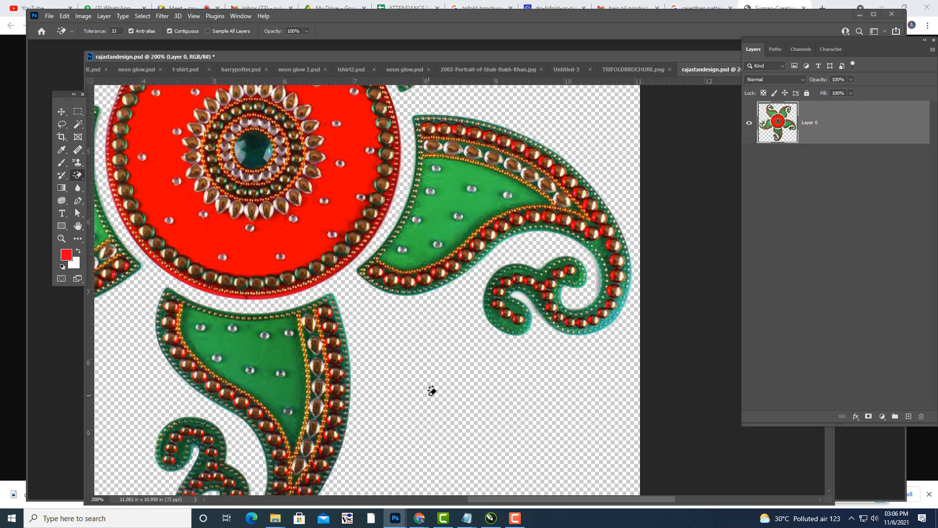
key(ctrl+minus)
key(ctrl+minus)
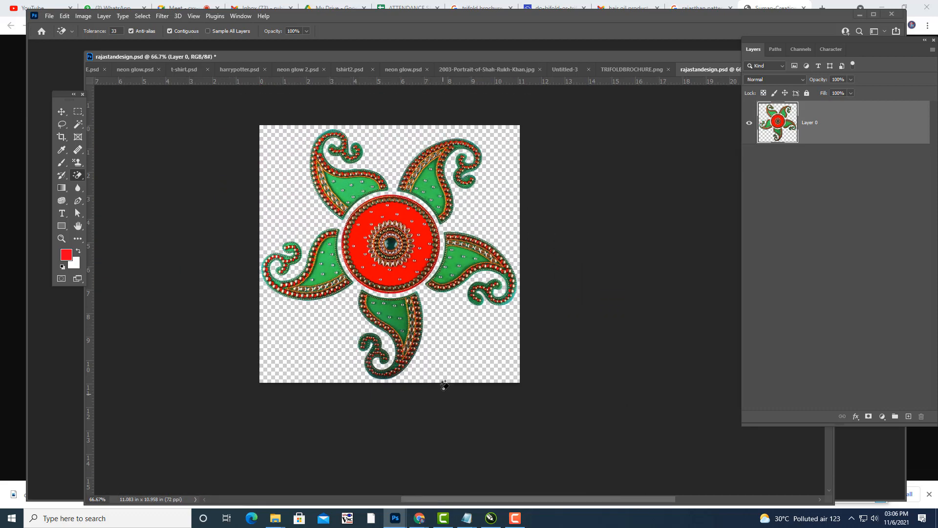
Save the edited rajastandesign.psd and minimize Photoshop.
click(45, 17)
click(72, 125)
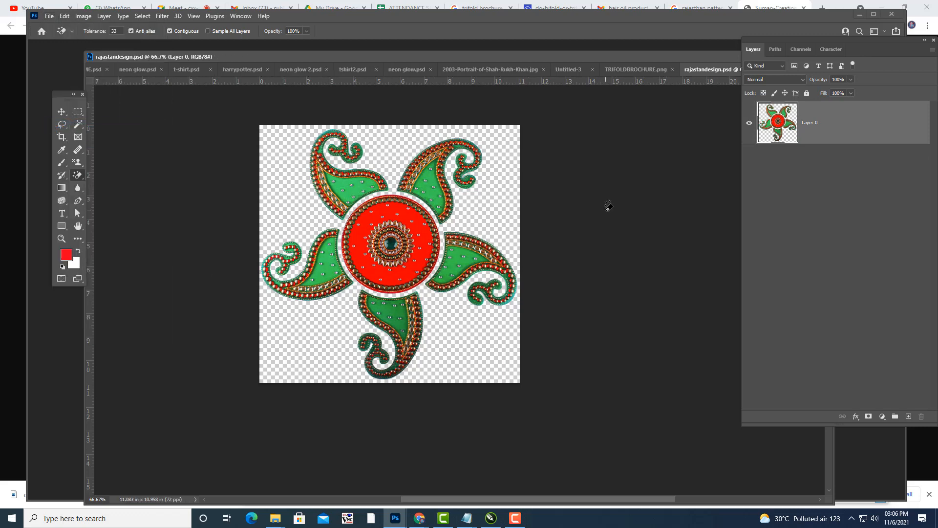
click(860, 14)
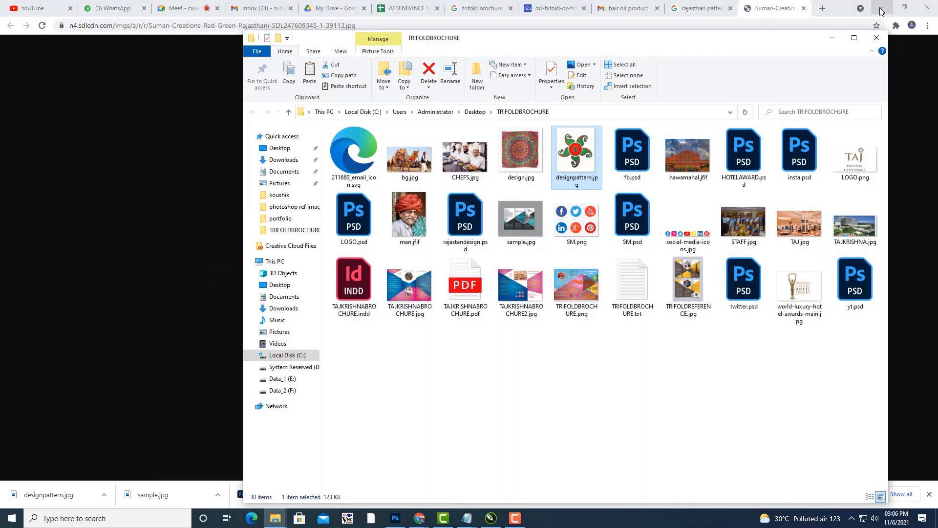
Minimize the browser and folder windows and bring the CorelDRAW brochure back up.
click(882, 9)
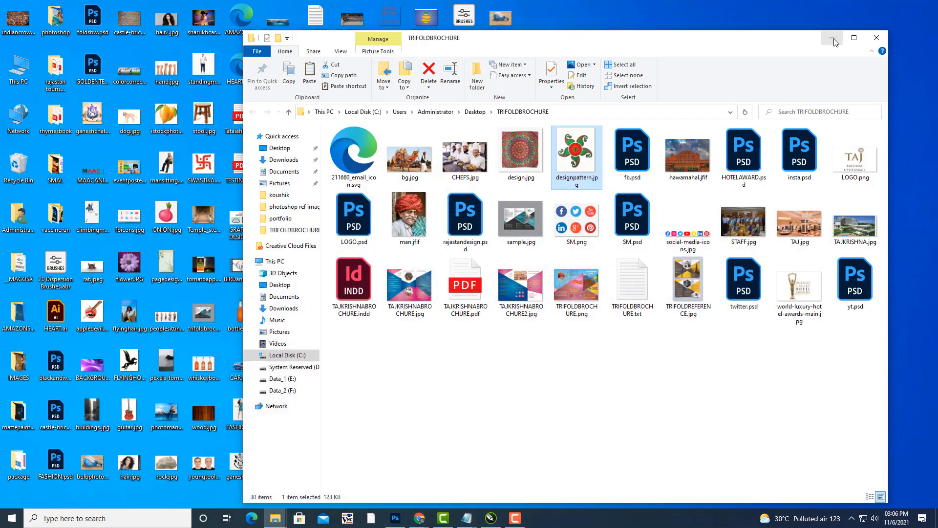
click(832, 38)
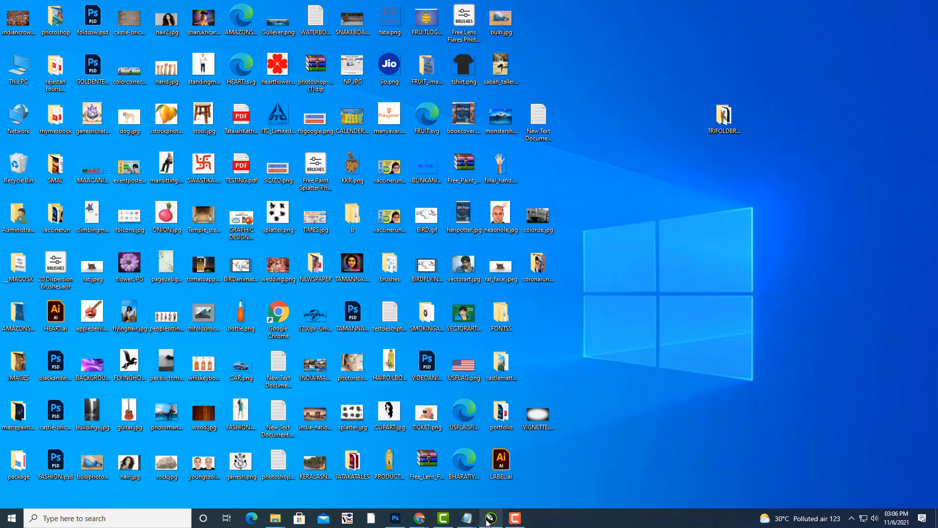
mouse_move(515, 519)
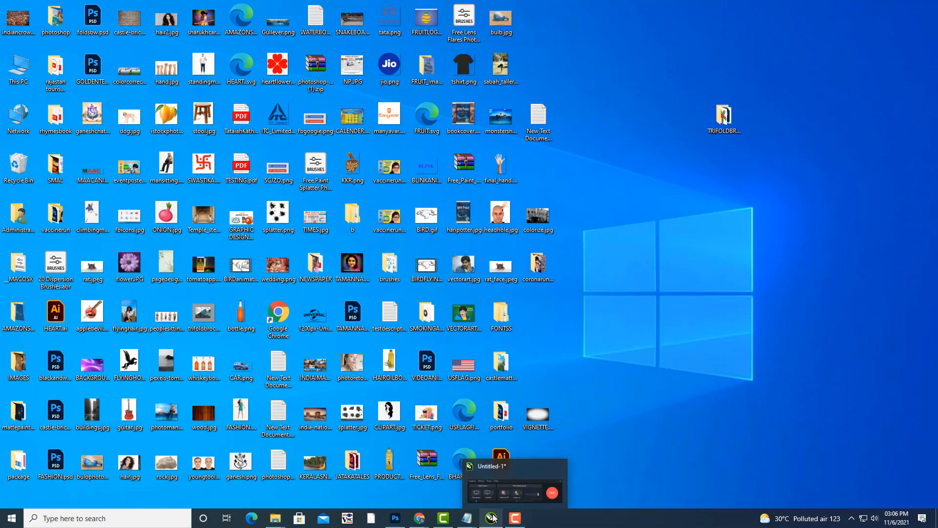
click(502, 497)
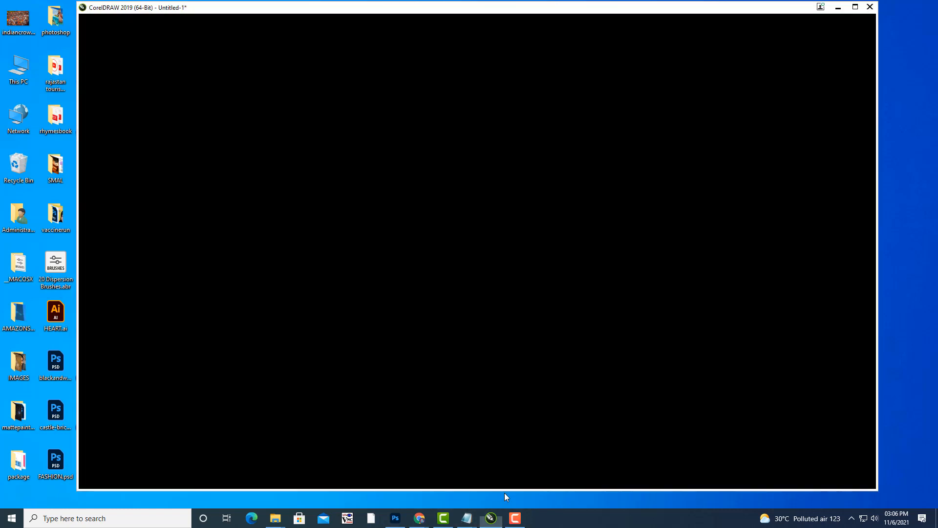
drag(490, 329, 510, 355)
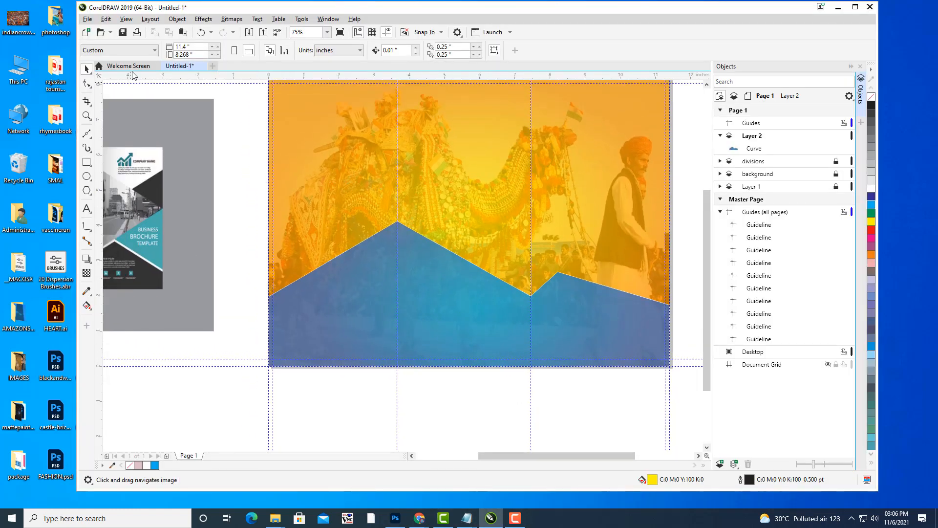
Import rajastandesign.psd and place the rangoli on the page.
click(87, 19)
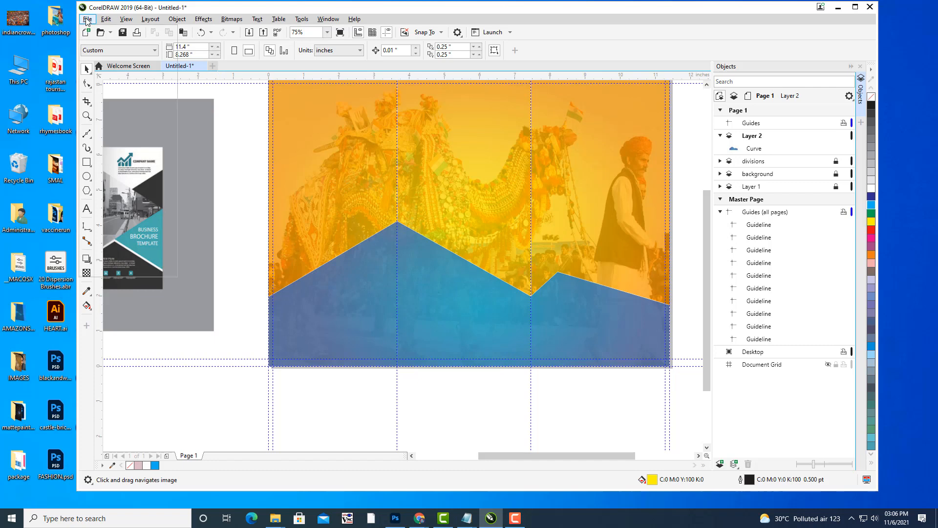
click(105, 160)
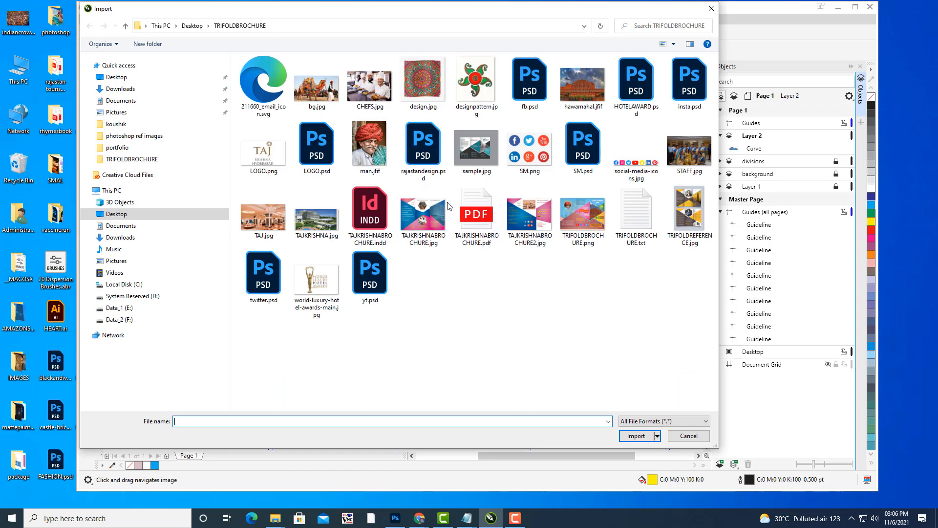
click(422, 153)
click(637, 456)
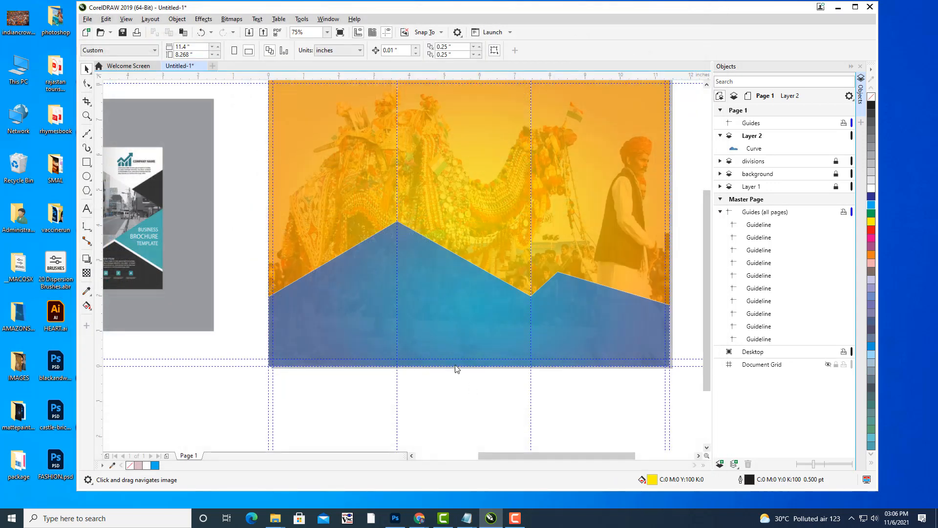
click(437, 312)
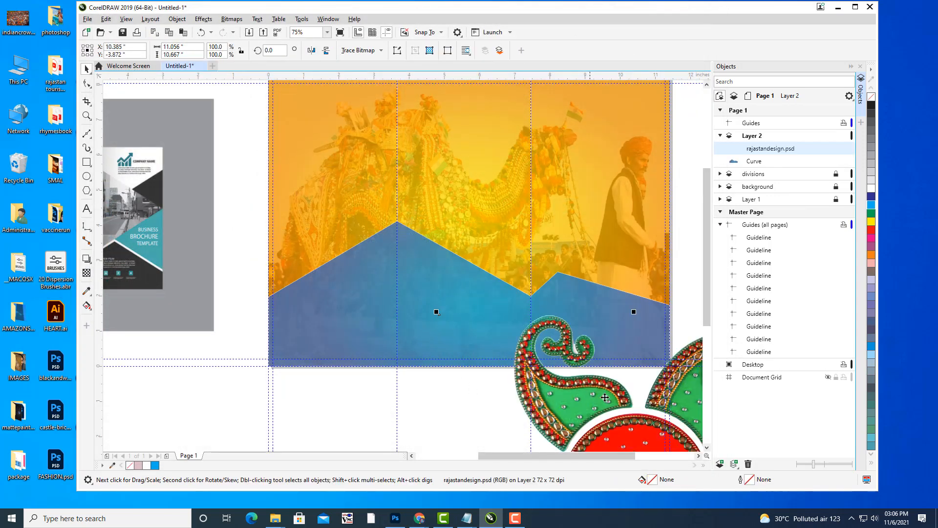
Move the rangoli to the brochure's left side and shrink it toward the bottom-left corner.
drag(630, 409, 332, 273)
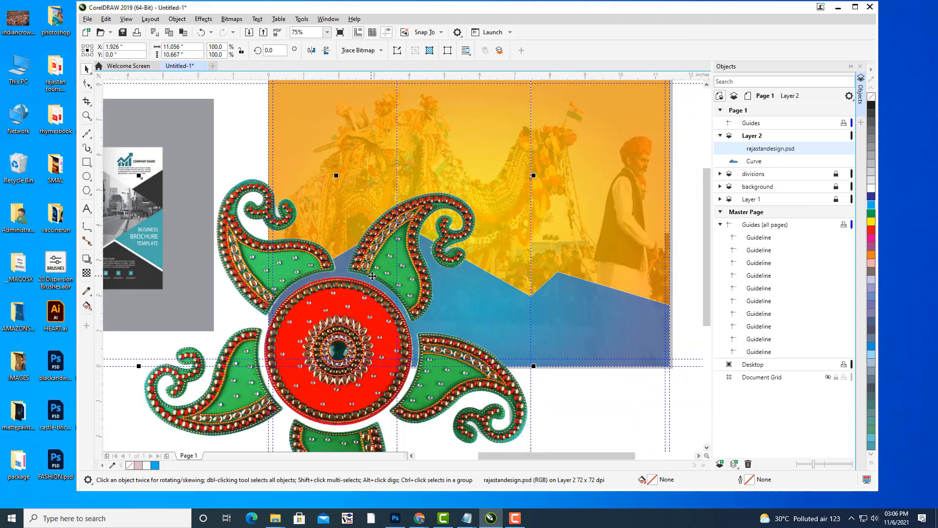
scroll(376, 278, down, 3)
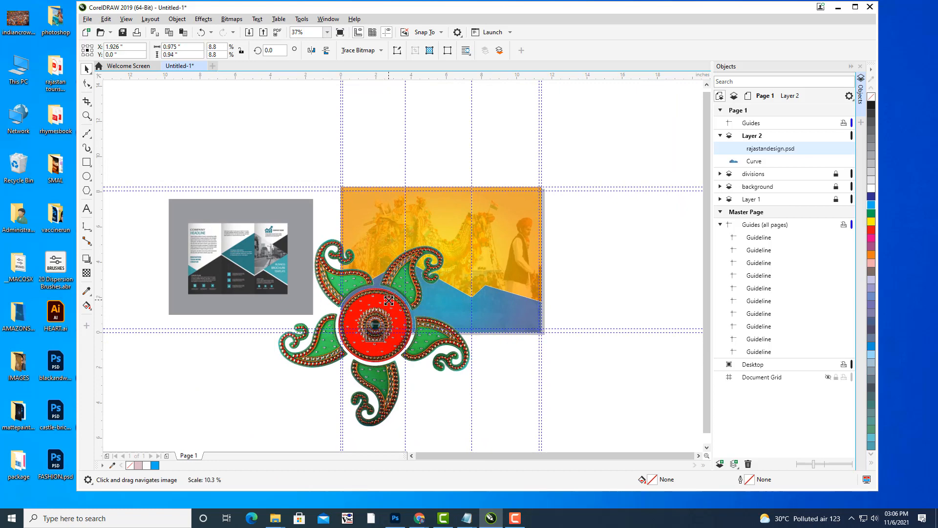
drag(475, 236, 317, 289)
scroll(436, 332, up, 5)
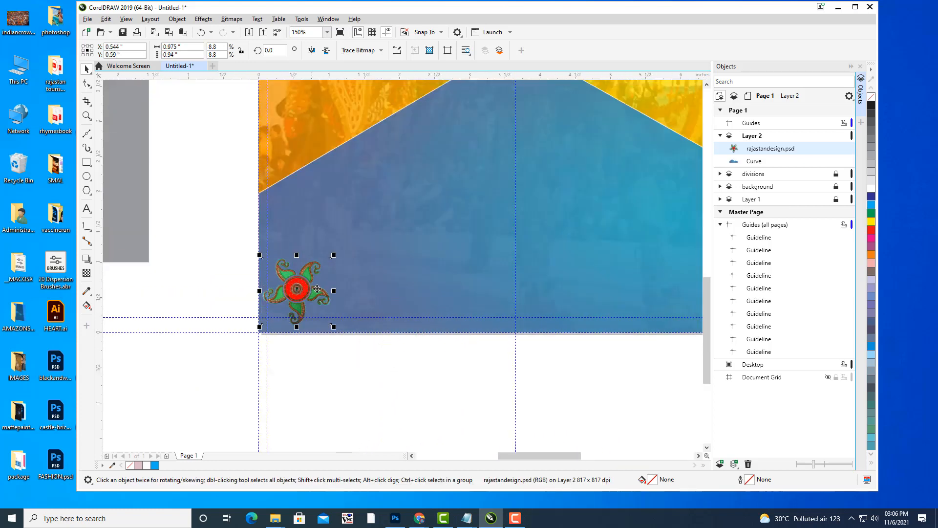
drag(335, 256, 297, 305)
click(326, 378)
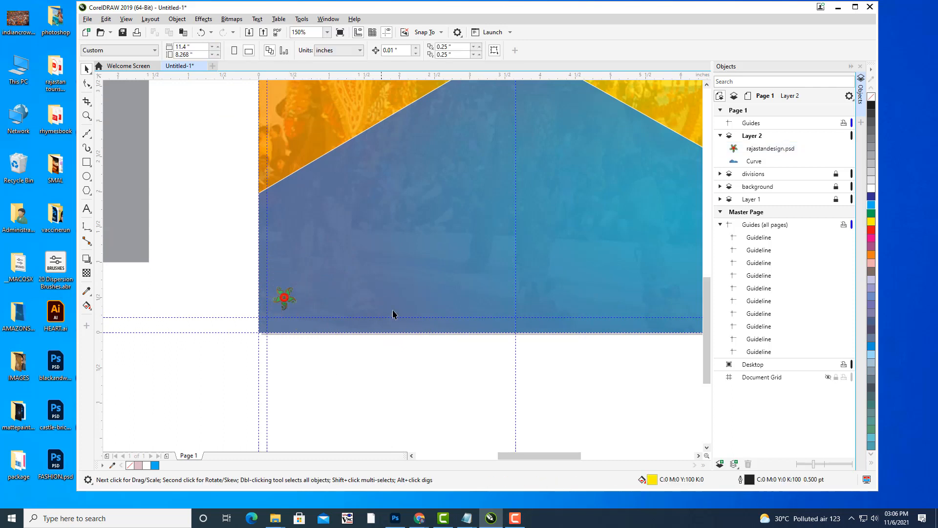
Nudge the rangoli down-left and scale it to about 0.23 by 0.22 inches.
drag(394, 283, 398, 240)
scroll(290, 268, up, 1)
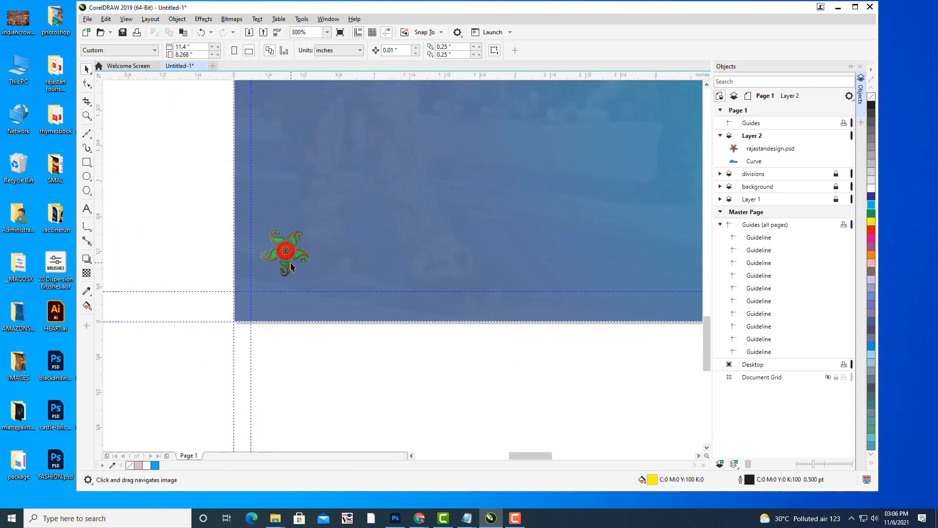
drag(290, 254, 287, 258)
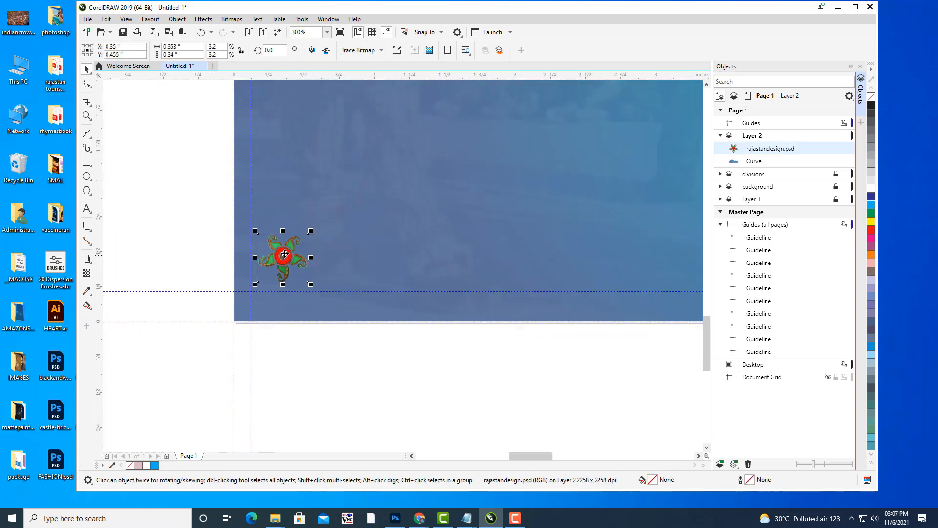
drag(309, 233, 279, 265)
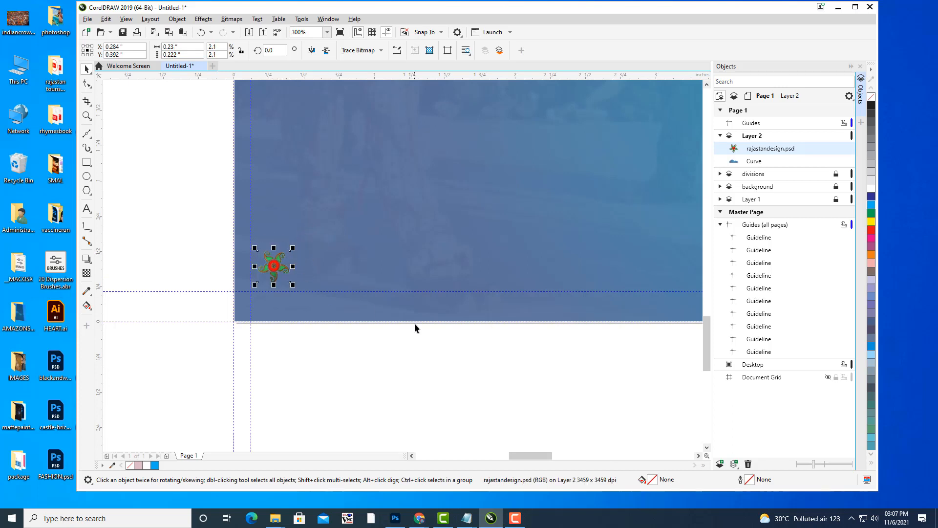
click(297, 298)
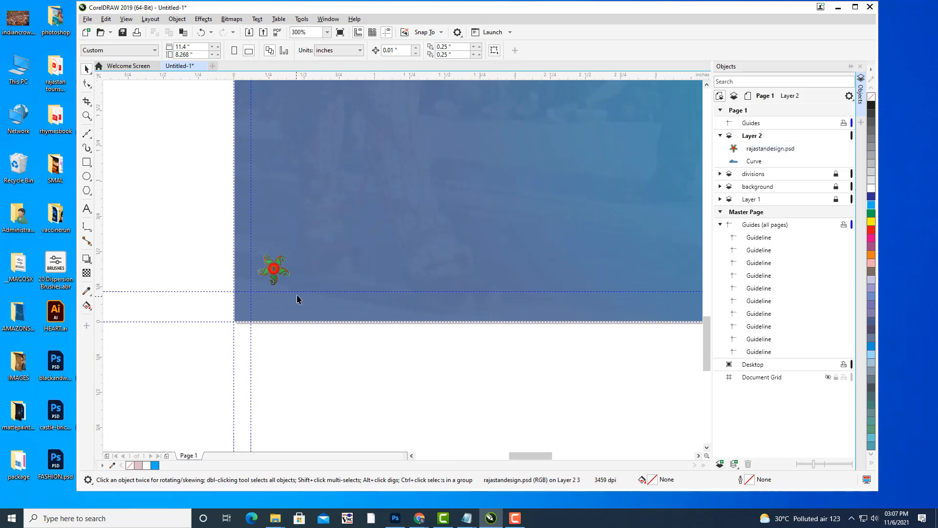
click(275, 272)
click(87, 19)
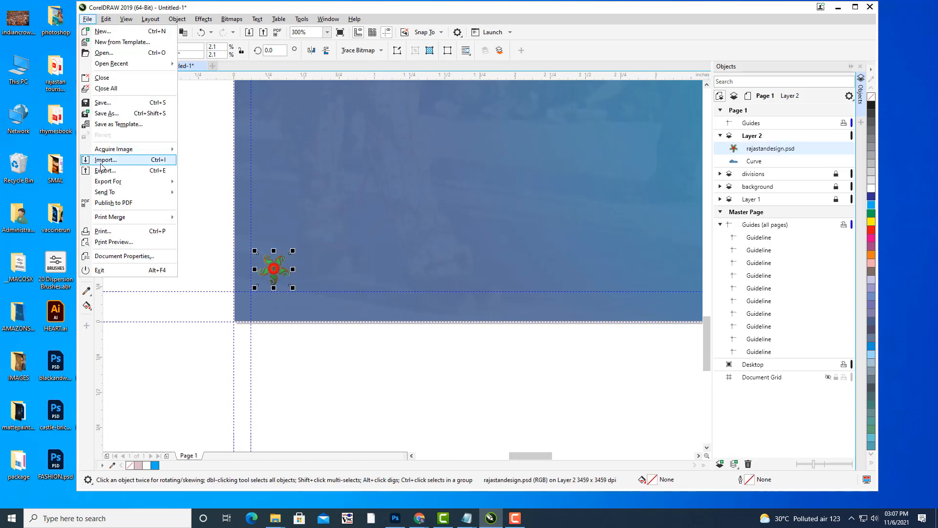
Start importing design.jpg, then cancel the import without adding it.
click(101, 168)
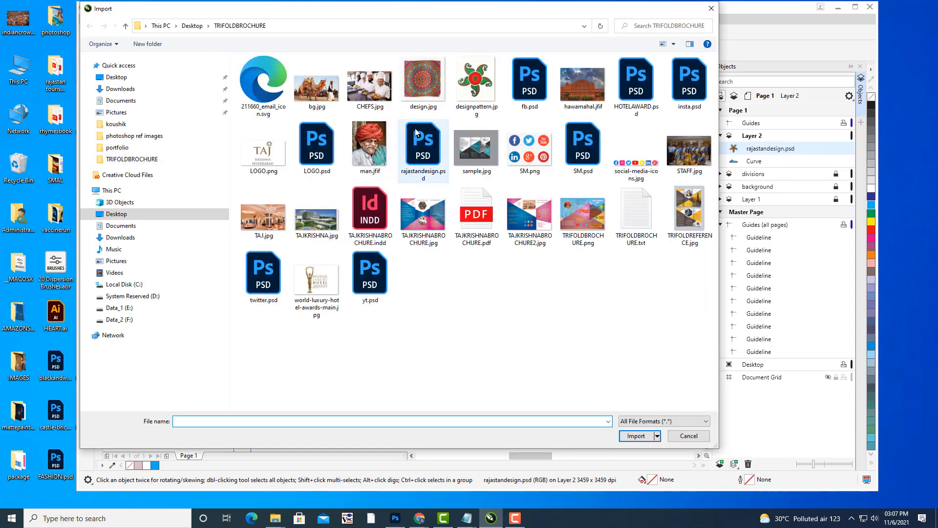
click(433, 92)
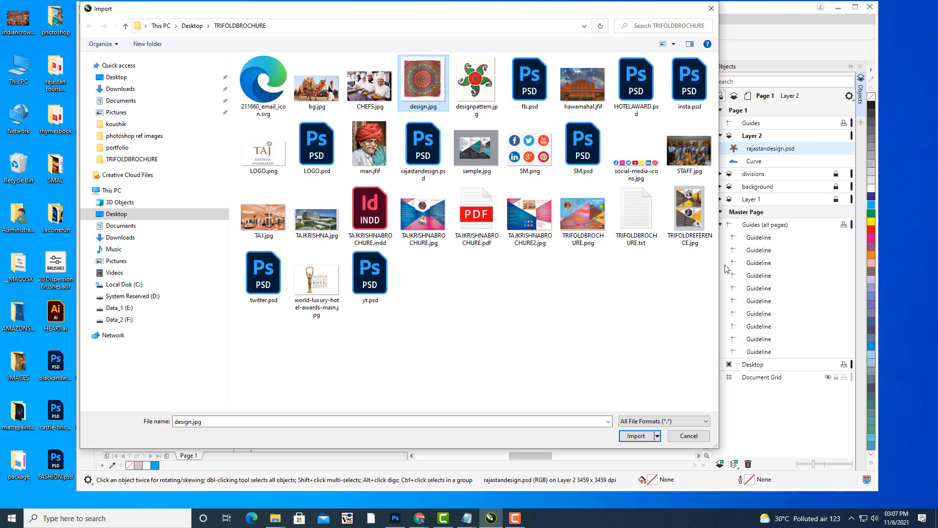
click(689, 435)
Shrink the rangoli motif to about 65% (0.149 × 0.144 in) at the panel's lower-left corner.
click(445, 355)
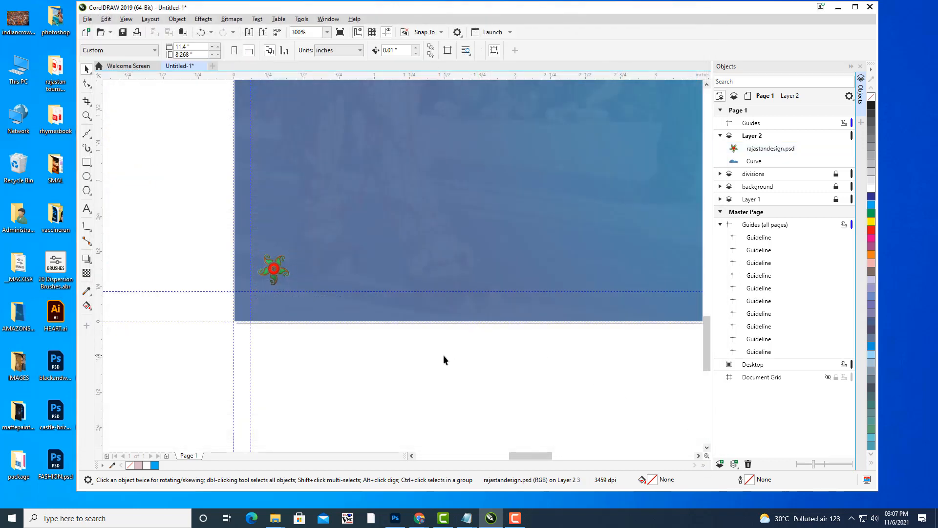
drag(385, 360, 305, 384)
click(197, 293)
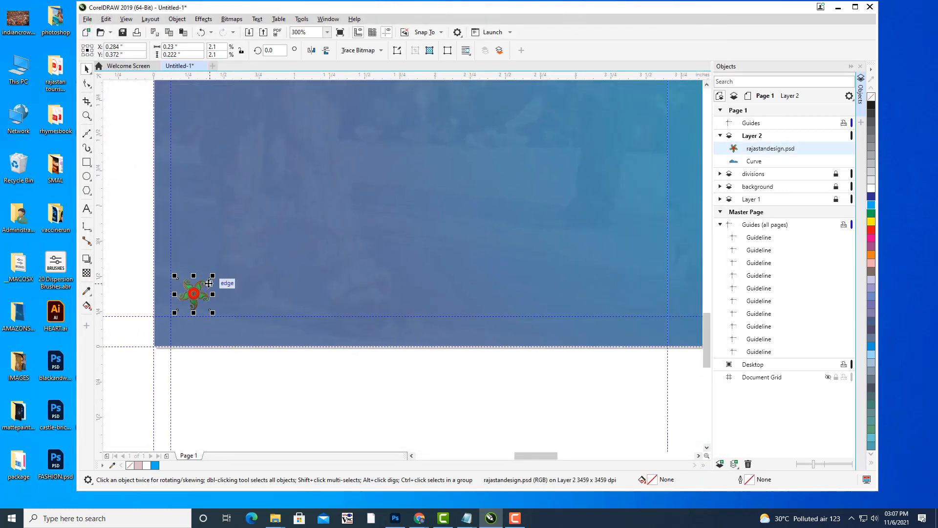
drag(214, 276, 211, 281)
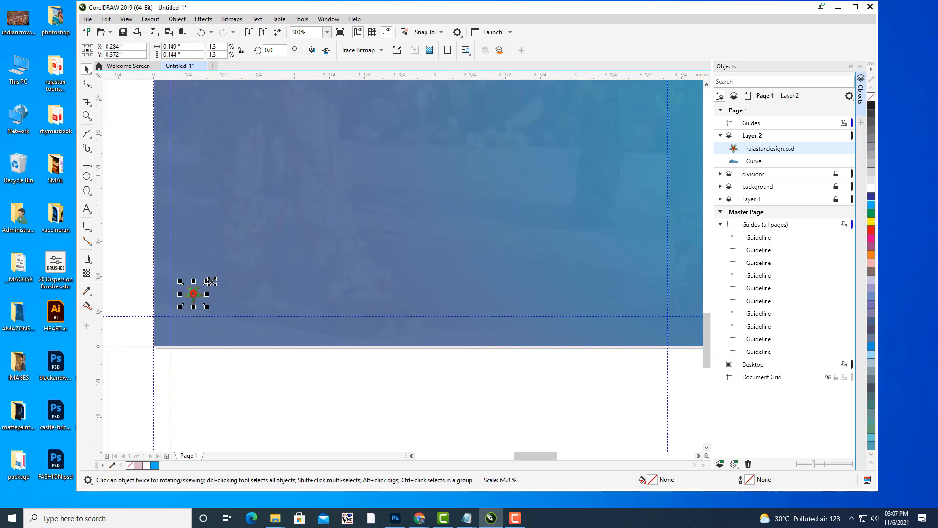
key(Left)
key(Left)
key(Left)
key(Left)
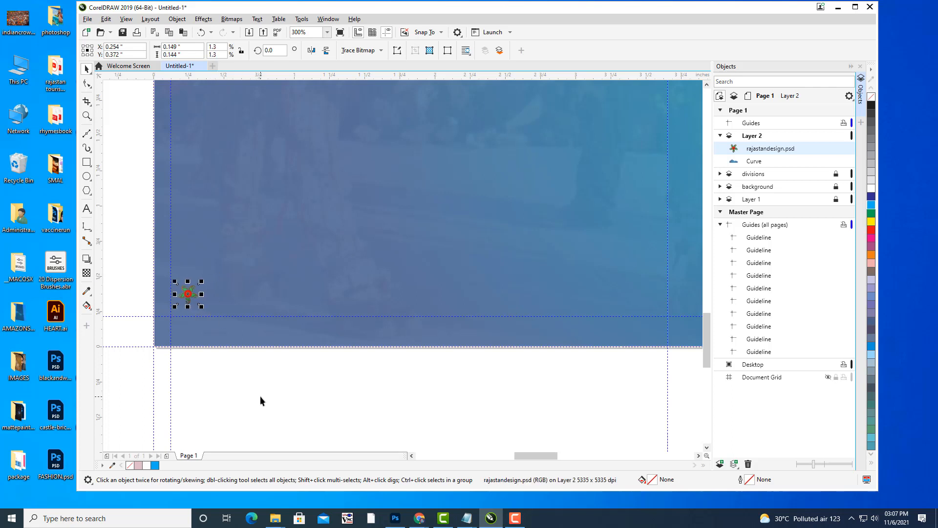
key(Right)
scroll(308, 300, down, 2)
drag(365, 273, 307, 273)
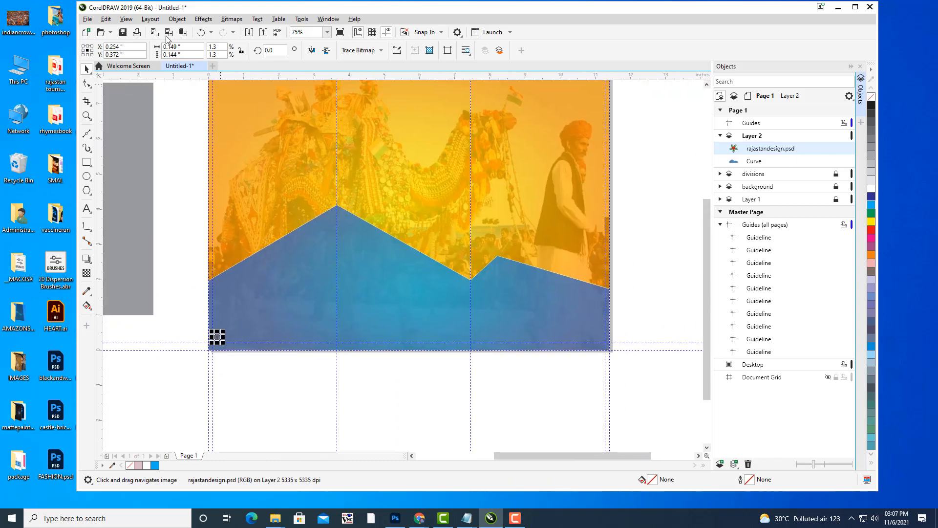
Apply Step and Repeat with 20 copies spaced horizontally between objects and no vertical offset.
click(106, 19)
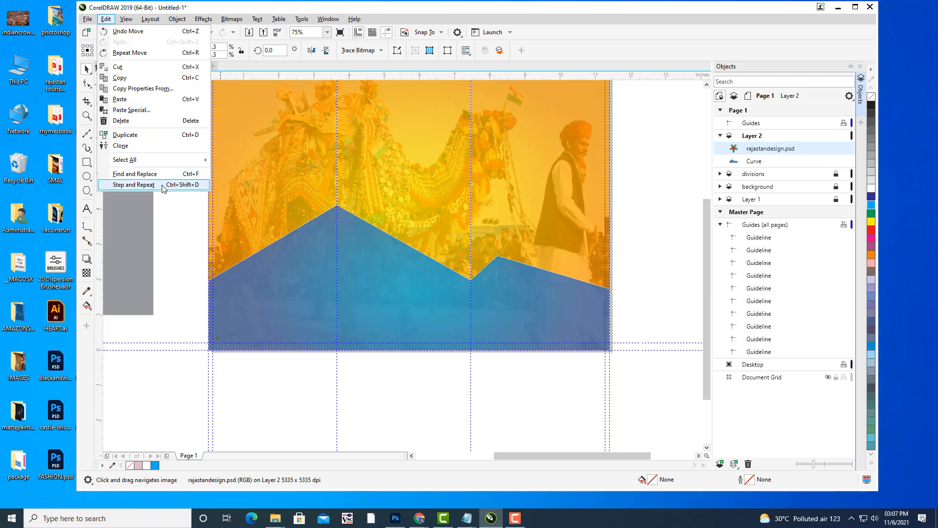
click(162, 185)
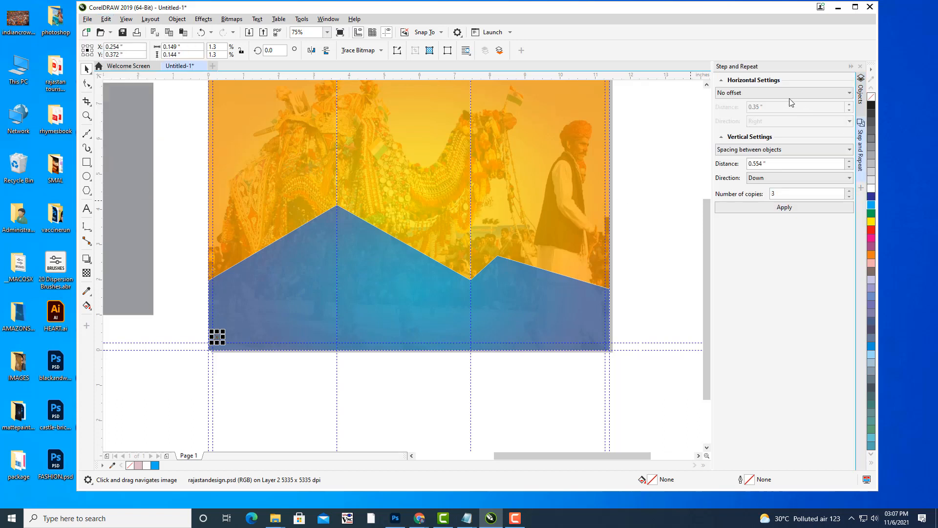
click(757, 149)
click(730, 159)
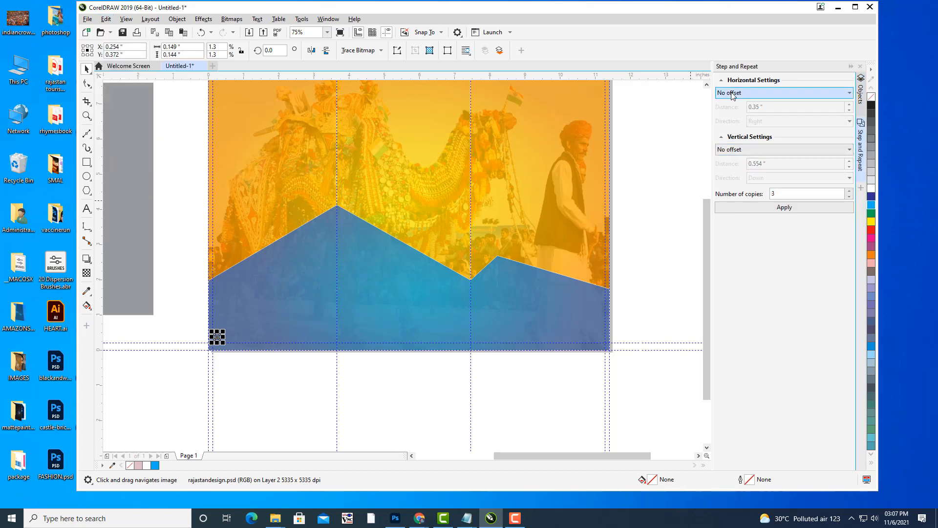
click(731, 93)
click(731, 118)
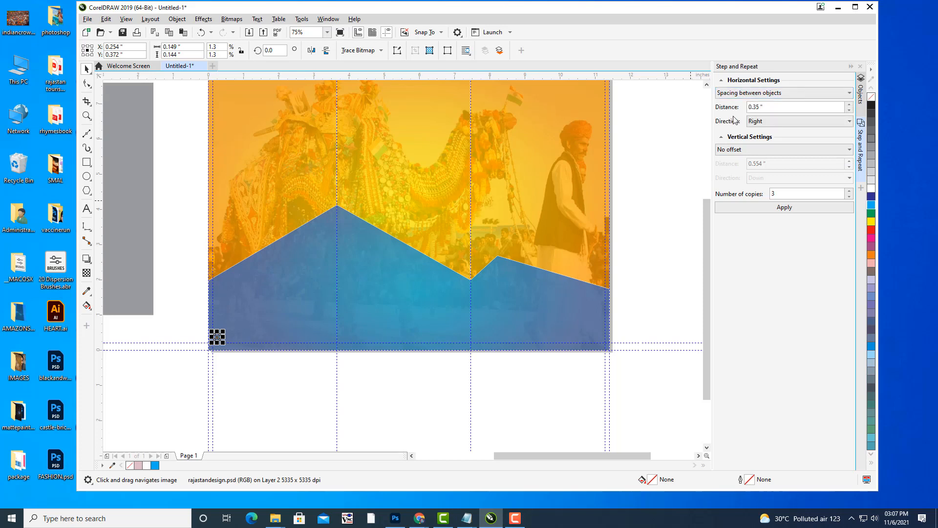
click(849, 191)
click(849, 191)
click(849, 191)
click(849, 191)
click(849, 191)
click(849, 191)
click(848, 191)
click(849, 191)
click(848, 191)
click(847, 191)
click(847, 191)
click(847, 191)
click(847, 191)
click(847, 191)
click(847, 191)
click(820, 204)
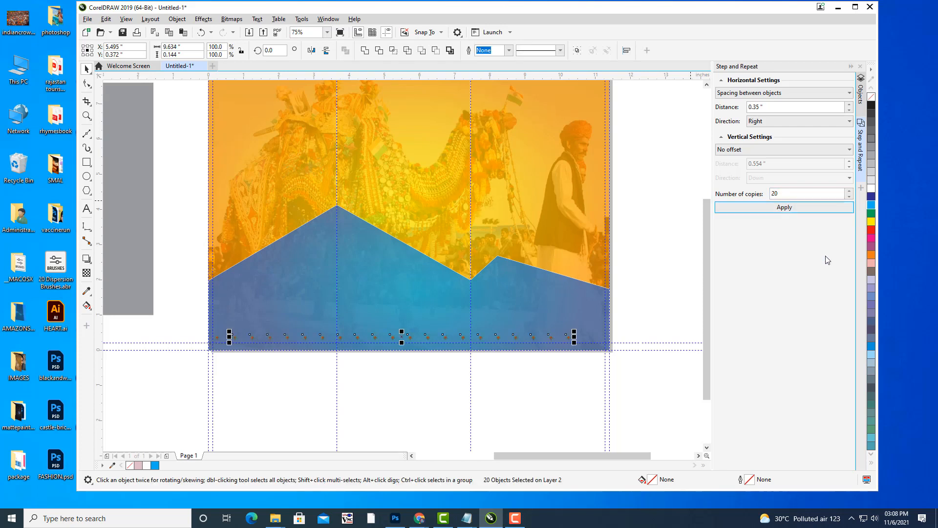
Undo and retry the row with tighter spacing, first 0.14 in, then 0.07 in.
key(ctrl+z)
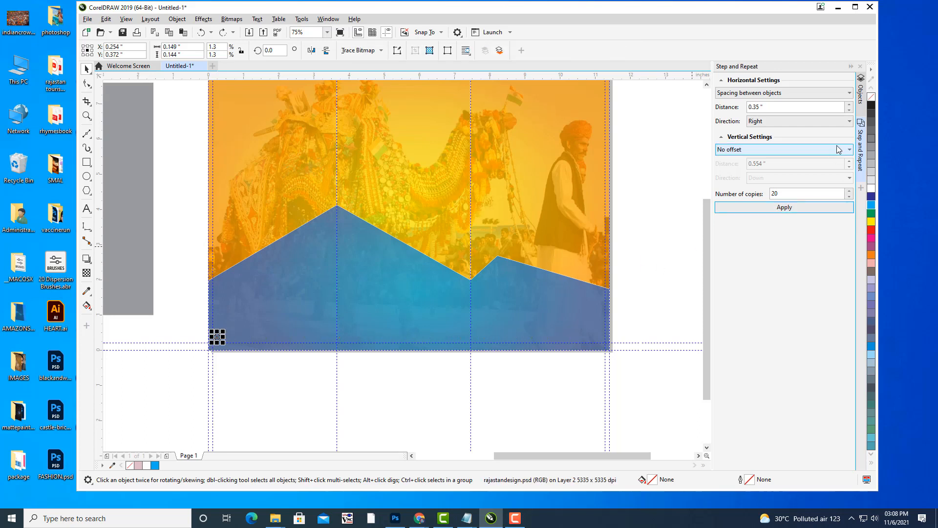
click(849, 110)
click(849, 110)
click(850, 110)
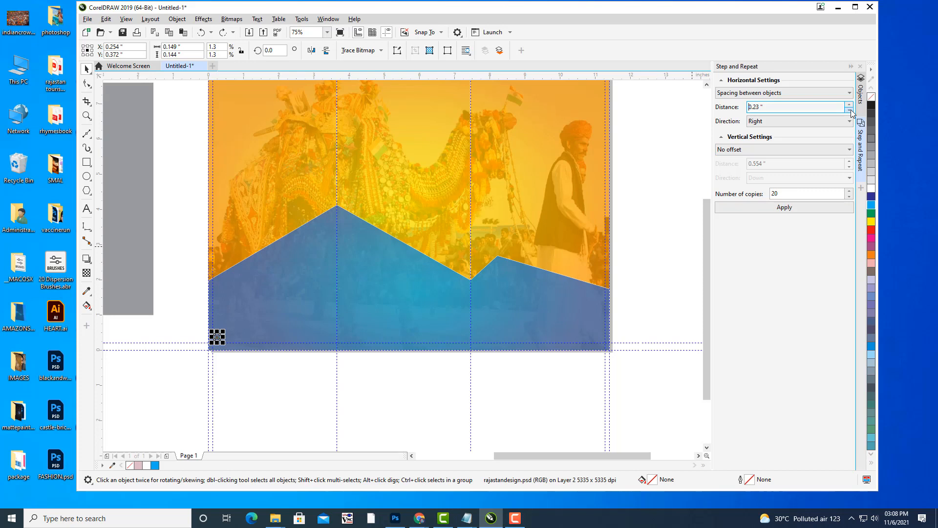
click(850, 111)
click(849, 111)
click(850, 110)
click(851, 110)
click(850, 110)
click(850, 110)
click(850, 110)
click(825, 211)
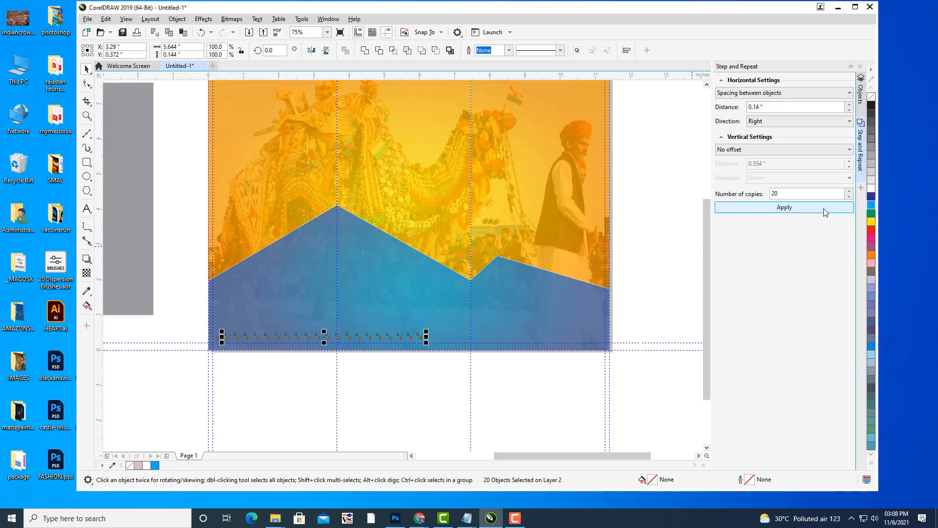
key(ctrl+z)
click(850, 111)
click(849, 111)
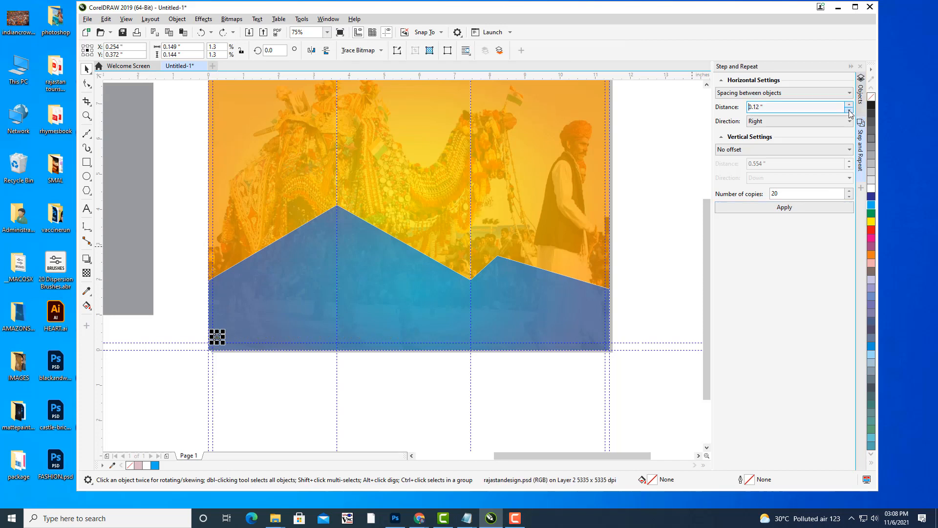
click(850, 112)
click(850, 111)
click(850, 111)
click(850, 112)
click(850, 112)
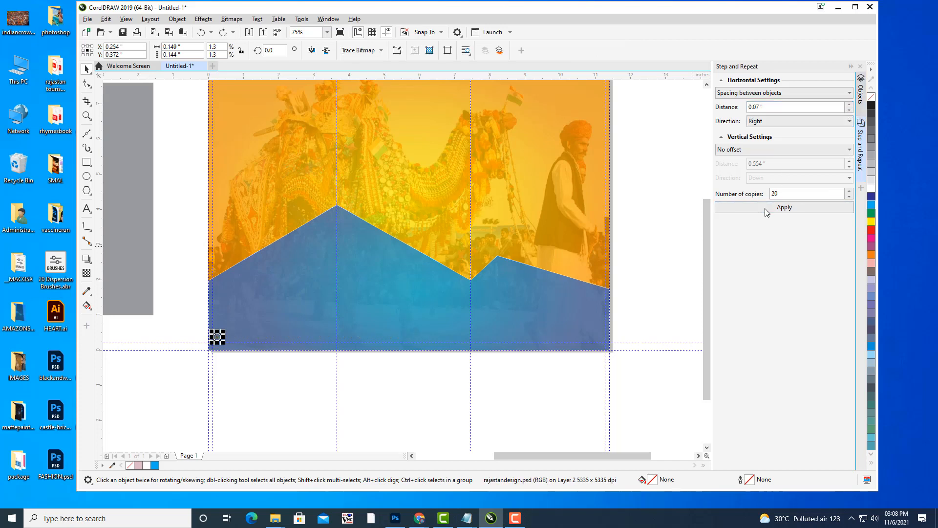
click(768, 212)
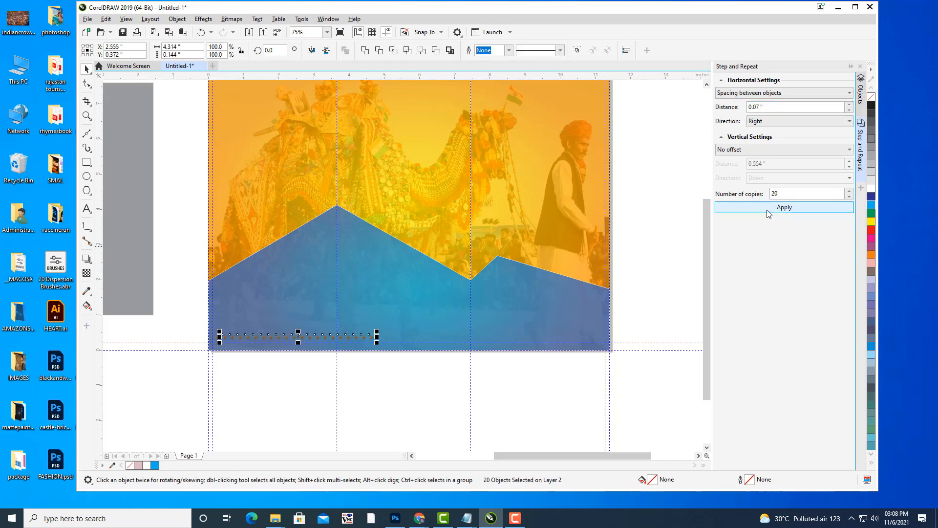
Try rows of 80, 60 and 50 copies in turn, undoing each attempt.
key(ctrl+z)
double_click(806, 193)
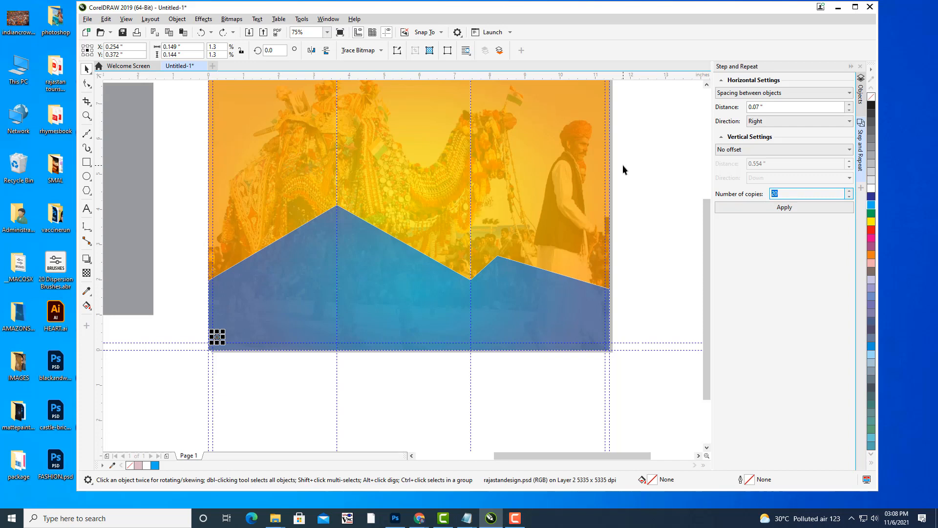
text(80)
click(767, 207)
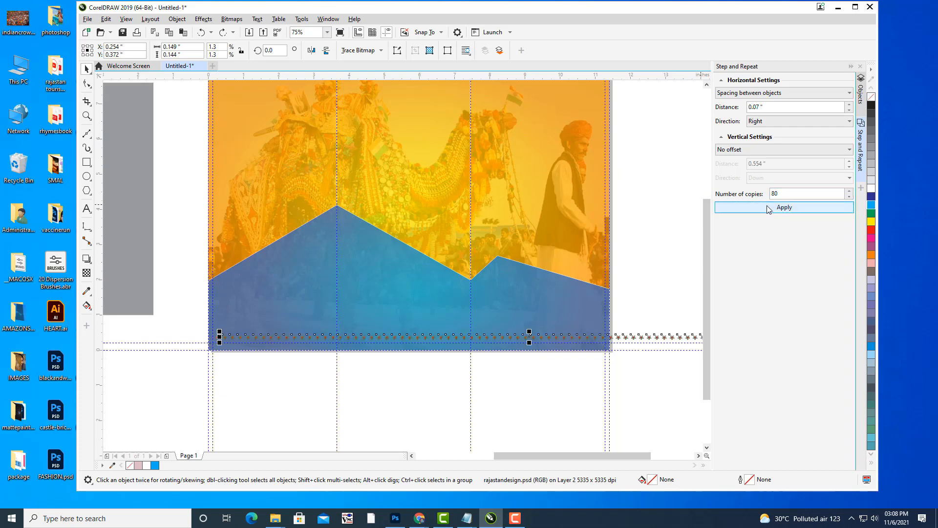
key(ctrl+z)
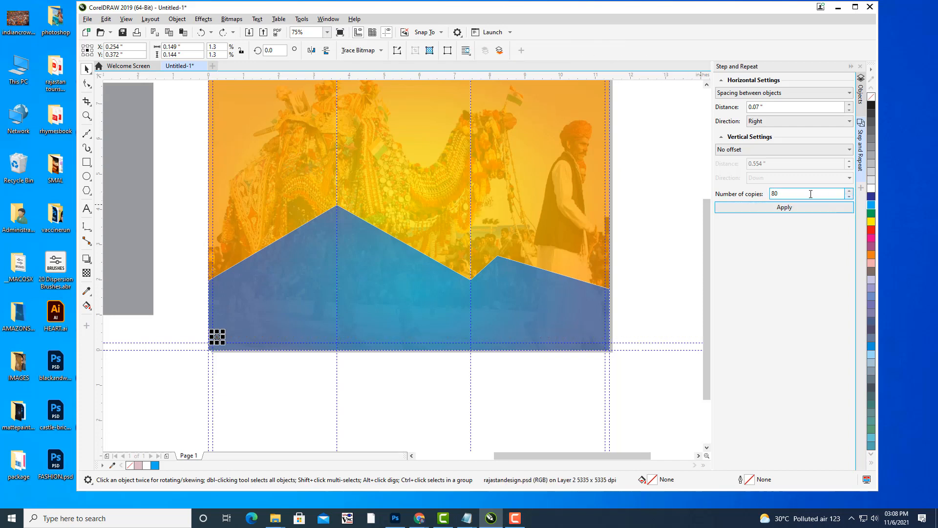
double_click(811, 193)
text(60)
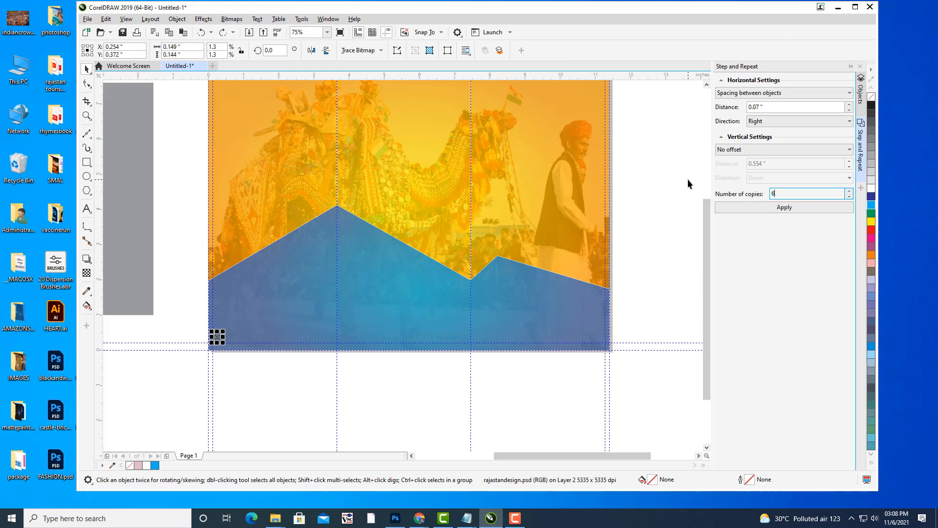
click(760, 207)
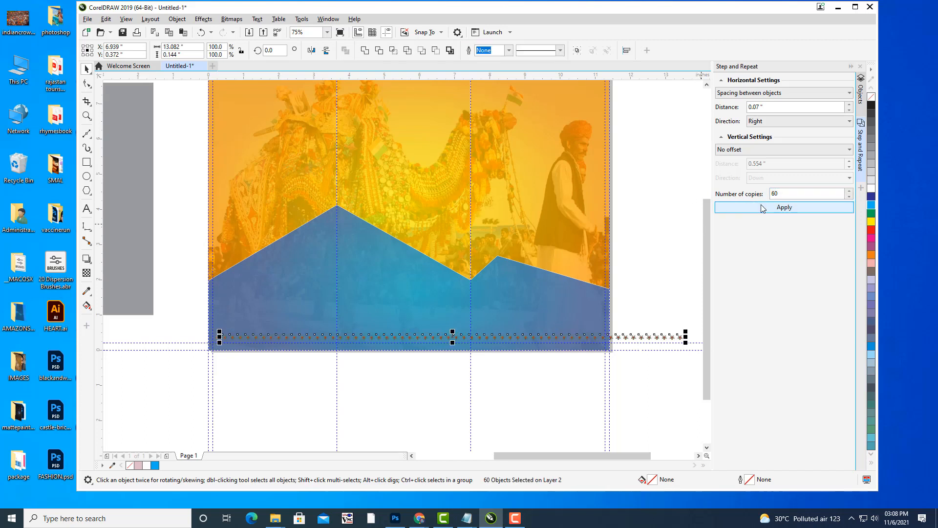
key(ctrl+z)
double_click(811, 194)
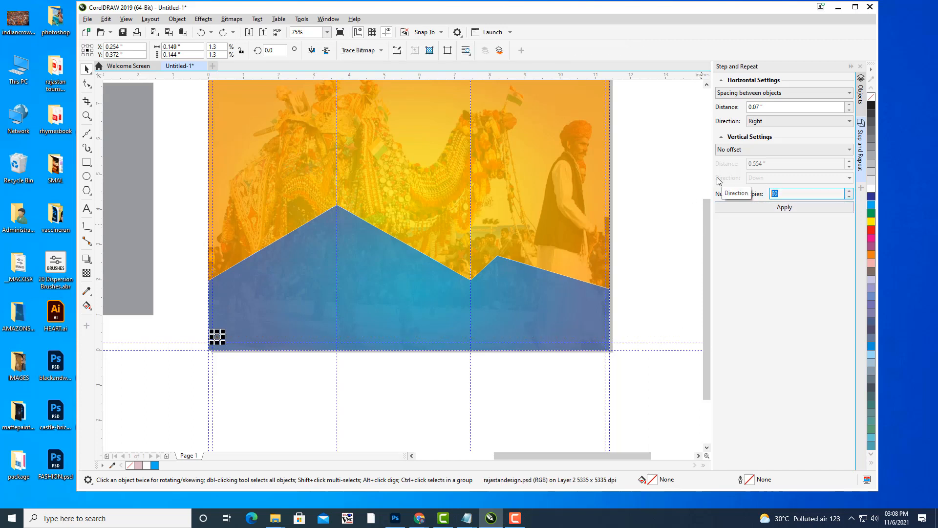
text(50)
click(760, 205)
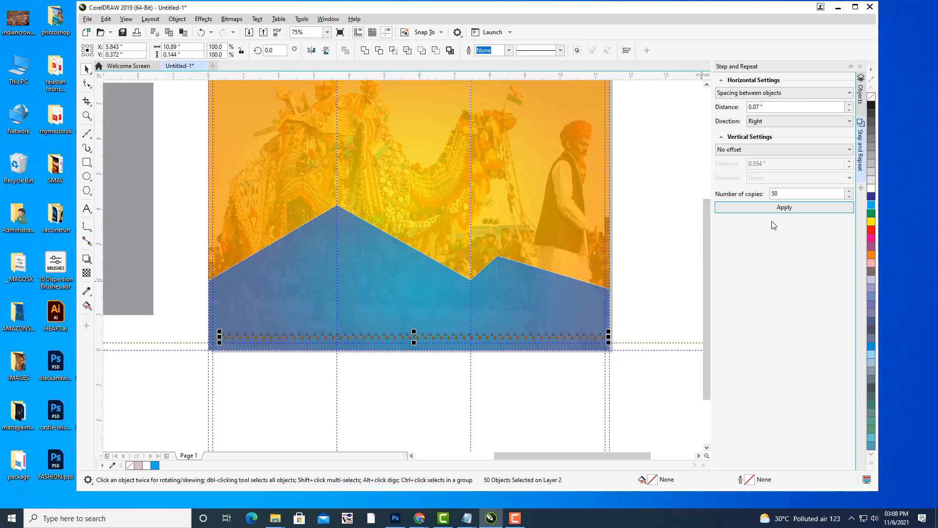
key(ctrl+z)
drag(806, 195, 727, 193)
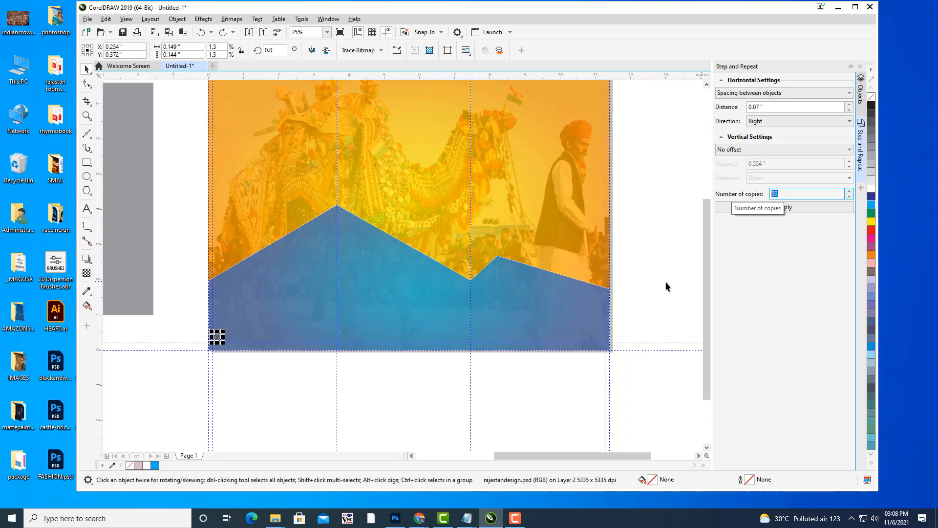
Move the rangoli motif to the page's left edge and frame the brochure's bottom edge.
scroll(400, 318, up, 3)
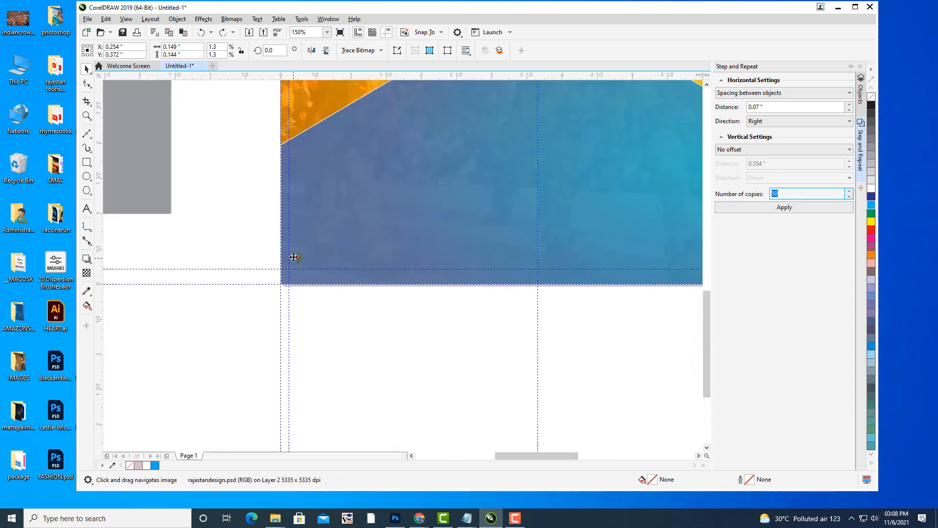
scroll(294, 257, up, 3)
drag(314, 262, 263, 266)
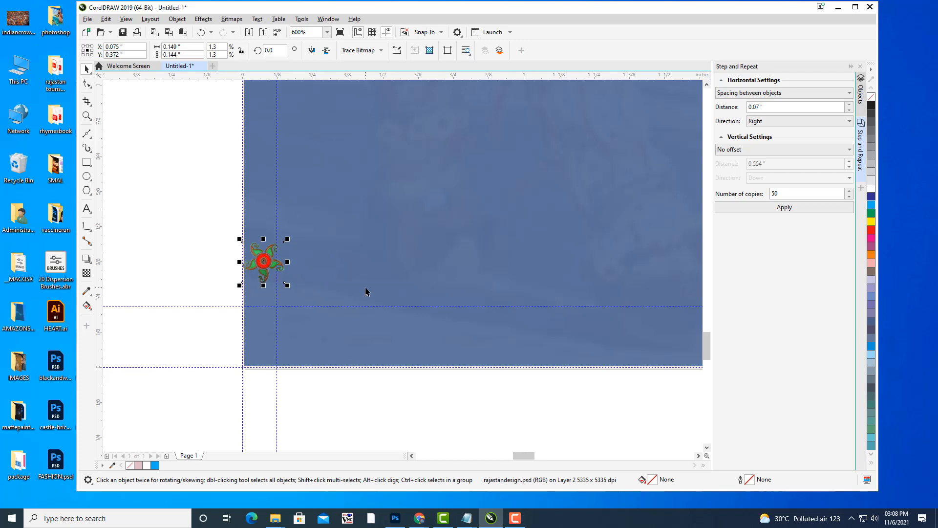
key(Right)
key(Right)
key(Right)
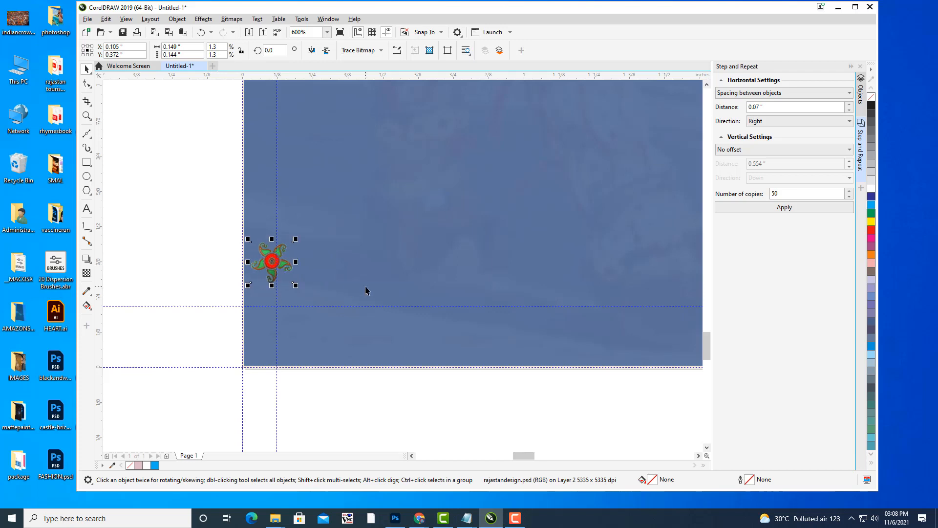
key(Left)
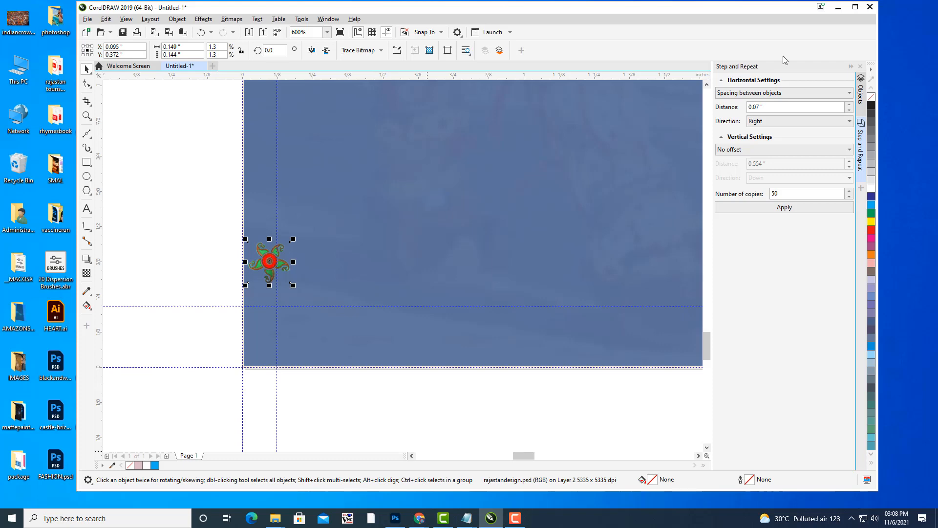
drag(731, 187, 711, 183)
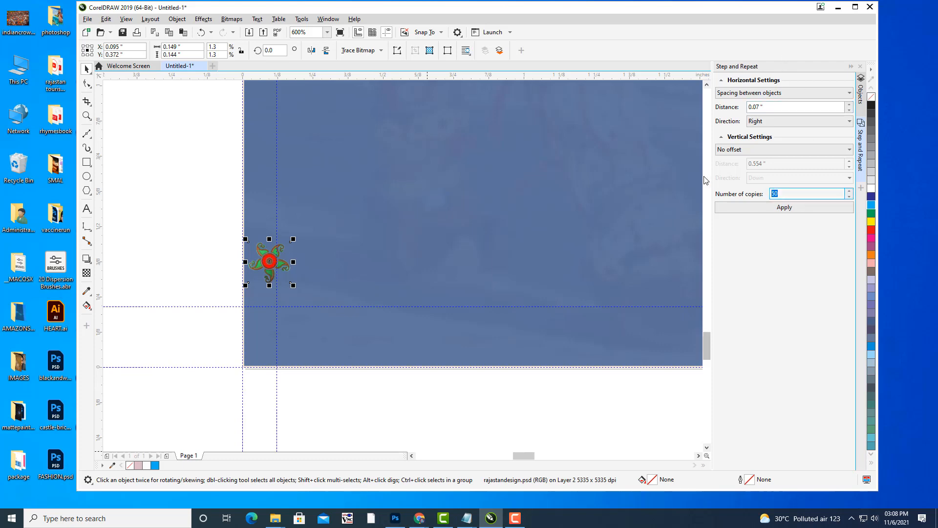
scroll(607, 184, down, 1)
drag(654, 173, 285, 229)
scroll(380, 220, down, 1)
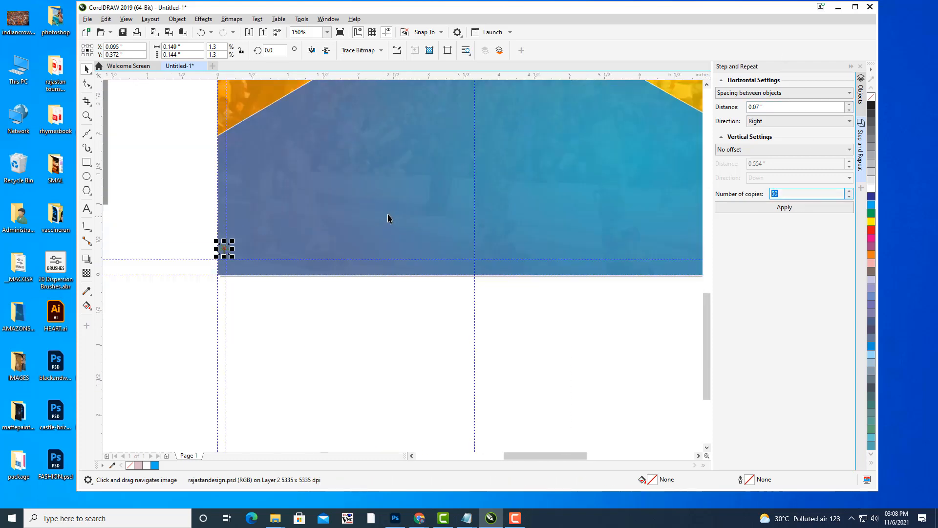
scroll(392, 212, down, 1)
drag(486, 192, 287, 226)
drag(375, 228, 454, 232)
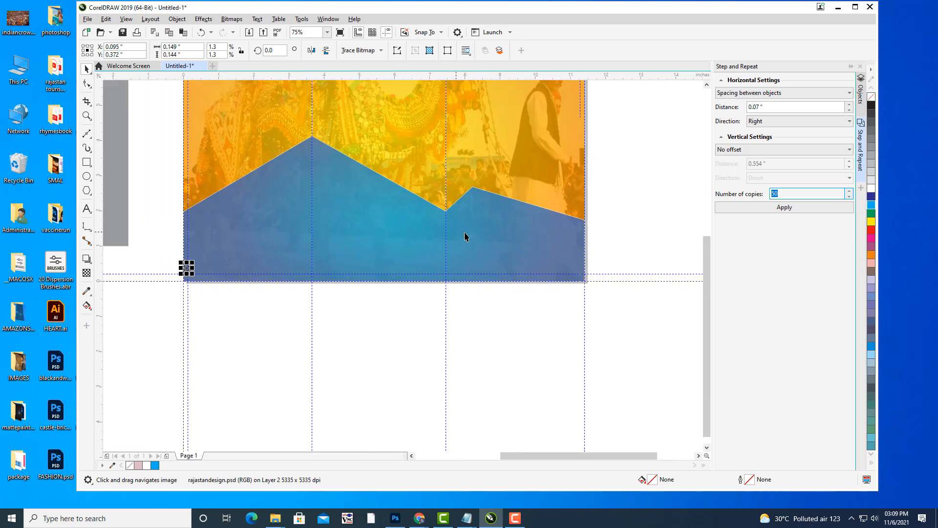
Repeat the flower 51 times at 0.07 in spacing and check the border's right end.
click(766, 206)
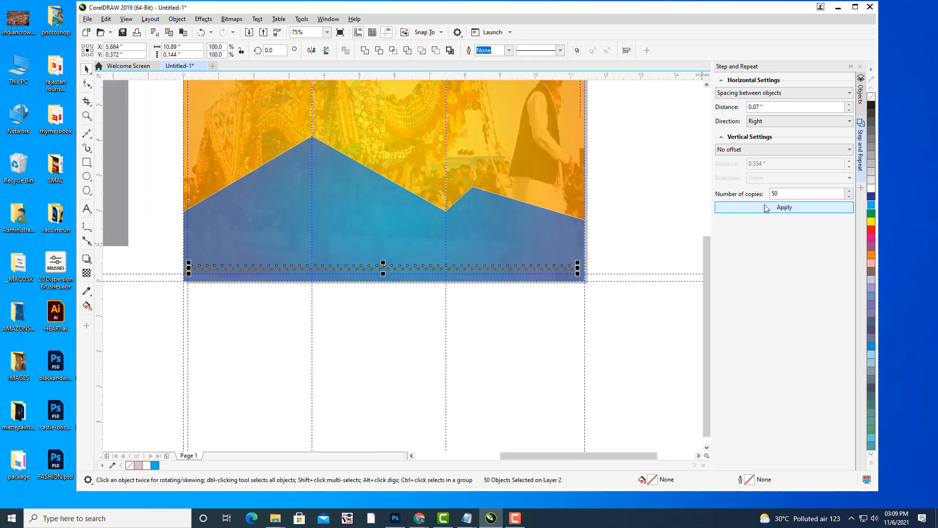
click(850, 191)
key(ctrl+z)
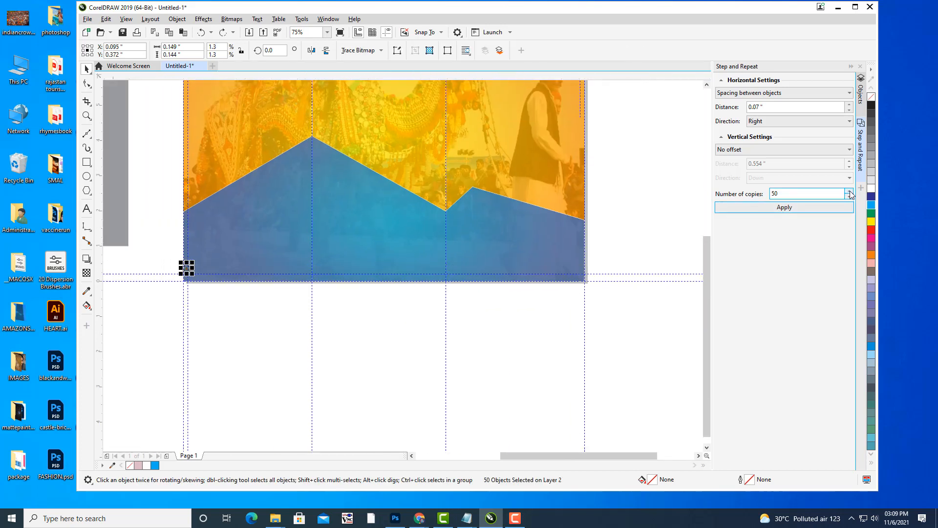
click(816, 207)
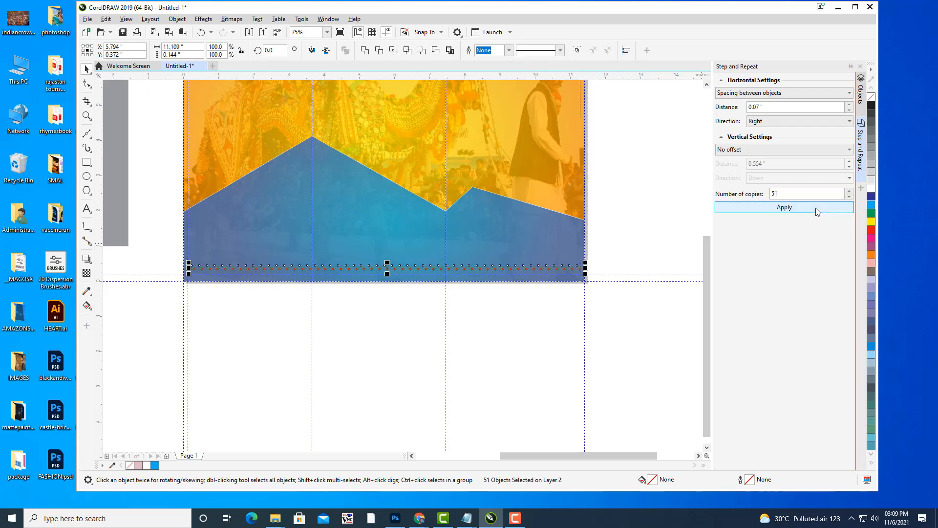
click(644, 245)
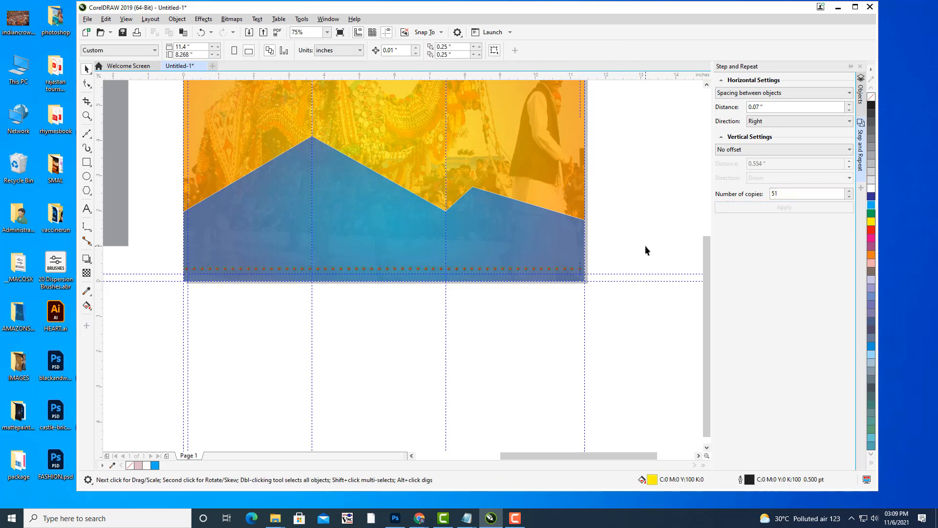
scroll(594, 259, up, 1)
drag(594, 259, 685, 261)
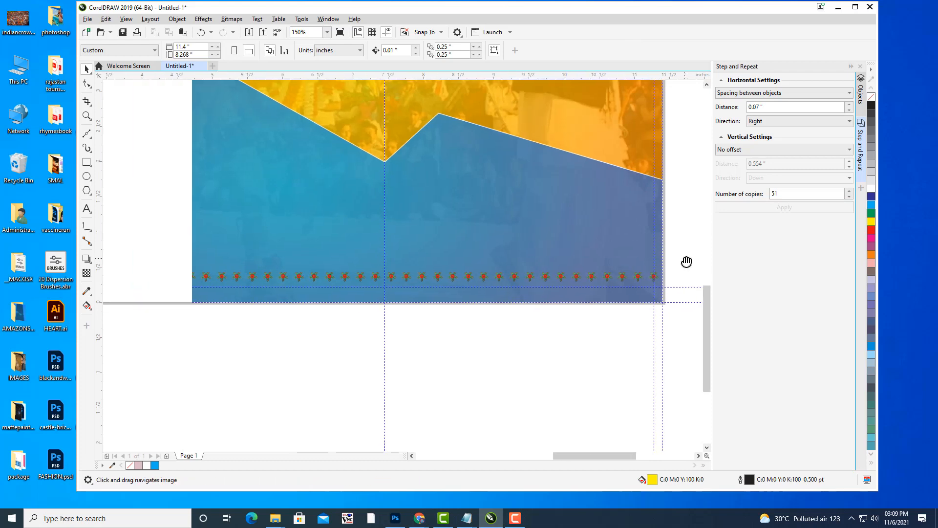
scroll(518, 211, down, 1)
drag(526, 207, 598, 327)
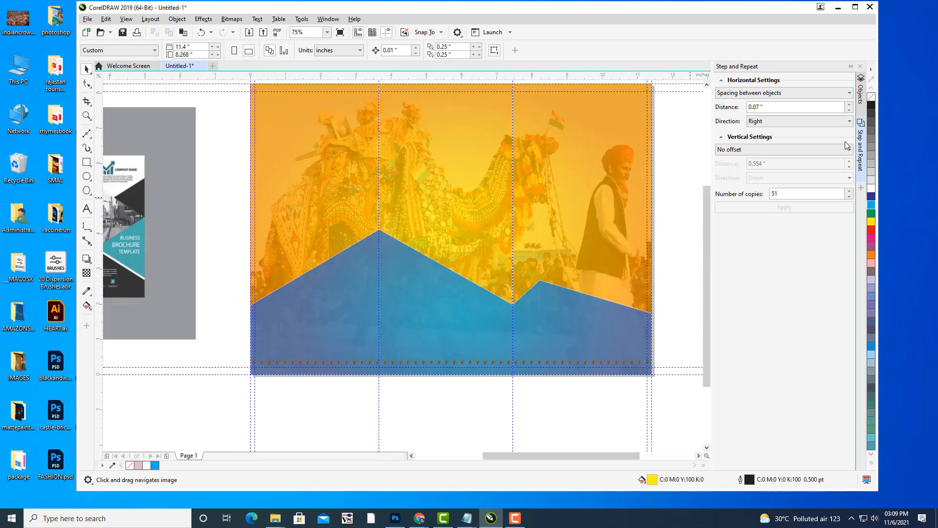
Select all 52 flower motifs in the Objects docker and group them with Ctrl+G.
click(861, 90)
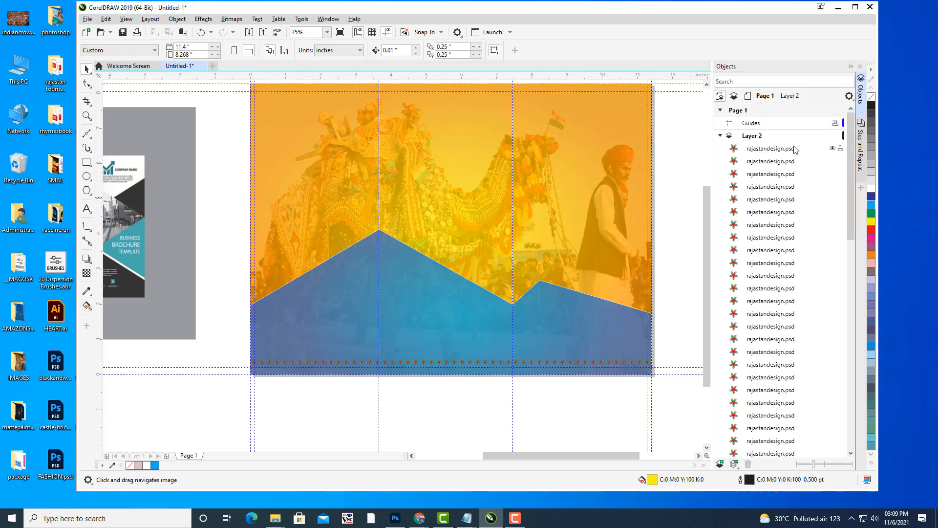
click(795, 149)
scroll(805, 206, down, 5)
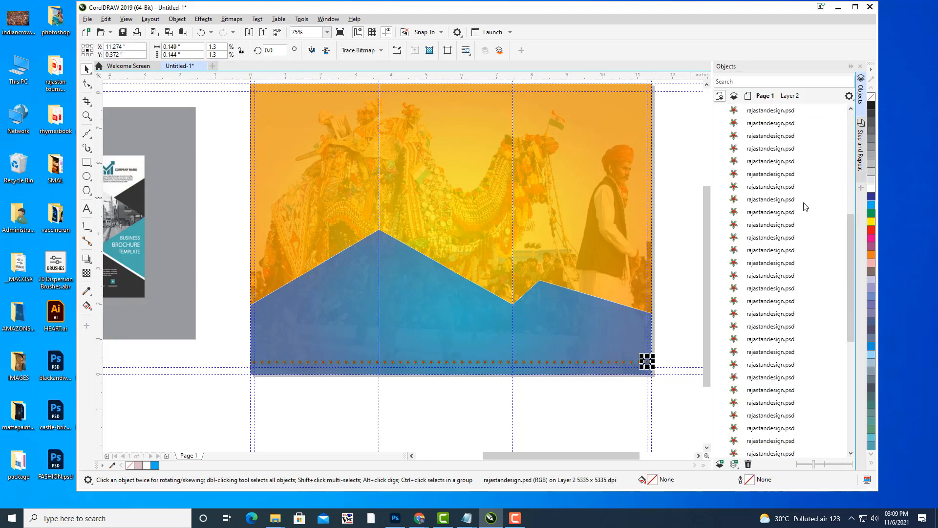
scroll(806, 207, down, 5)
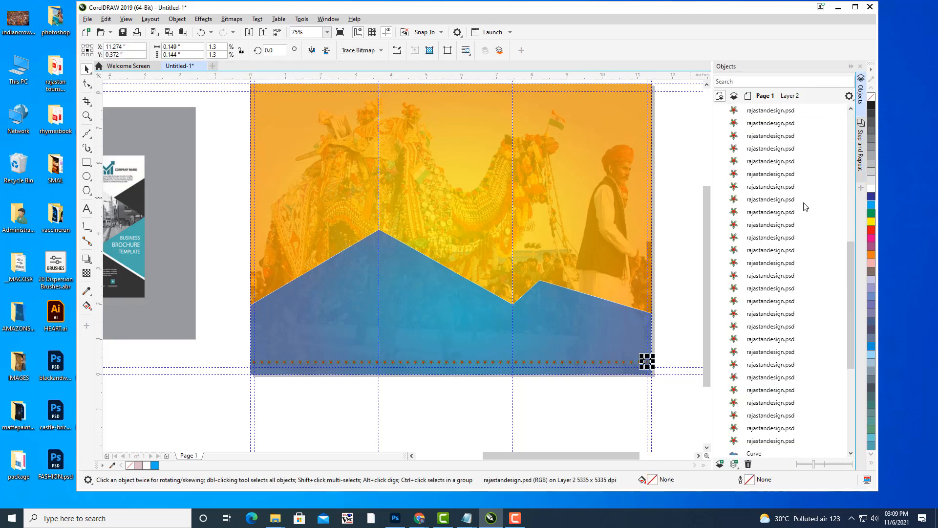
shift+click(781, 314)
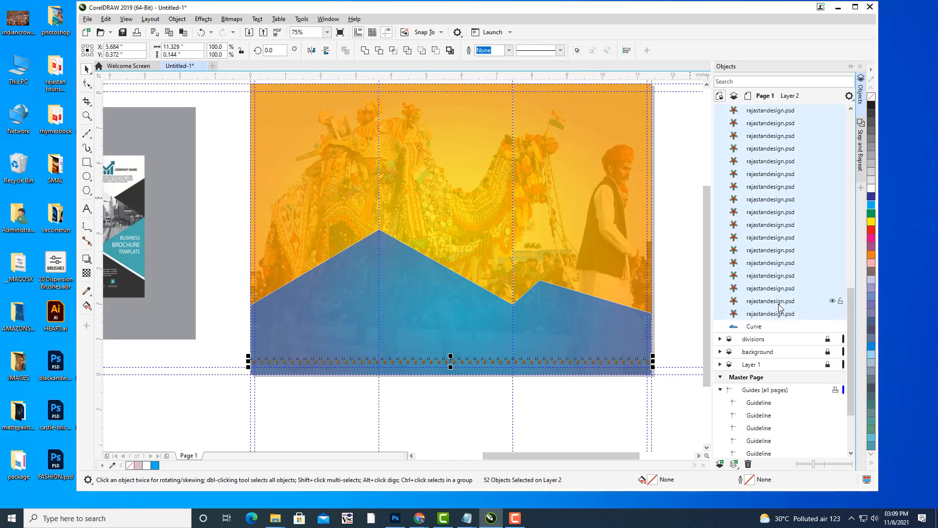
key(ctrl+g)
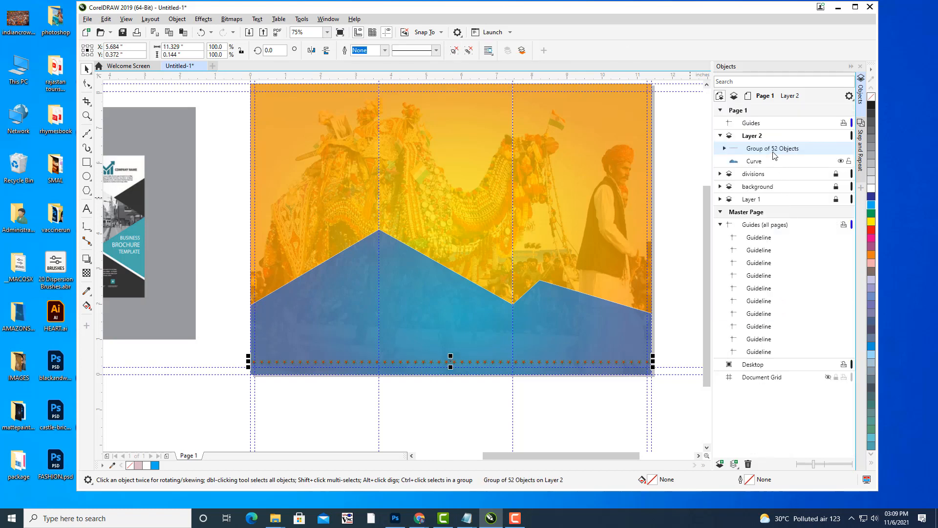
Rename the new group to designpattern.
right_click(775, 152)
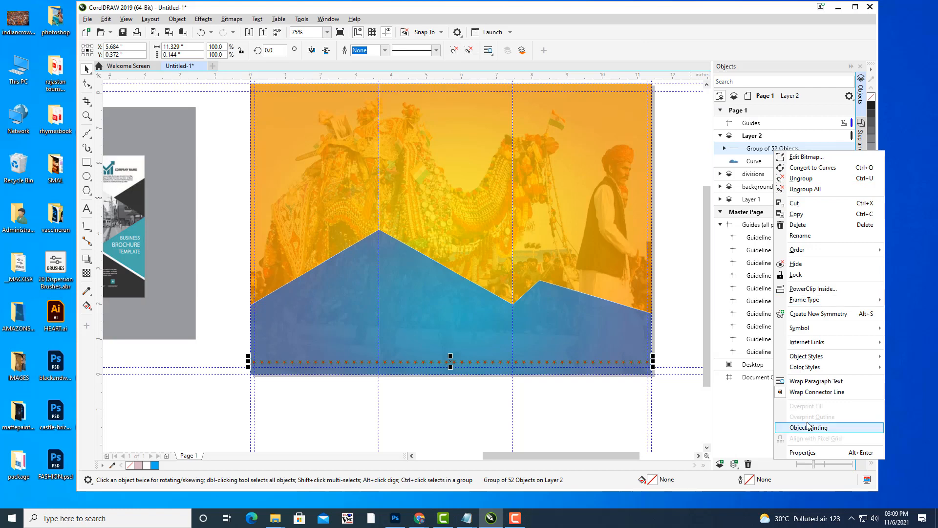
click(804, 237)
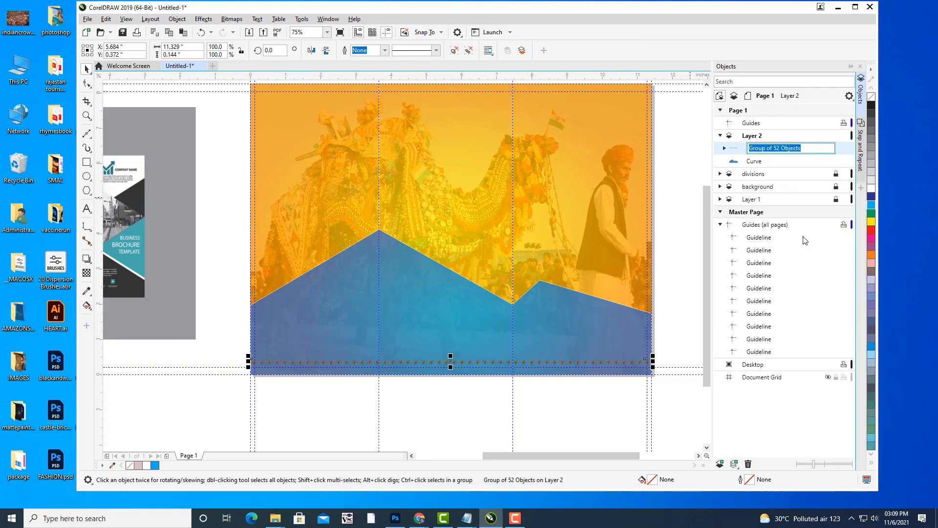
text(designpattern)
key(Return)
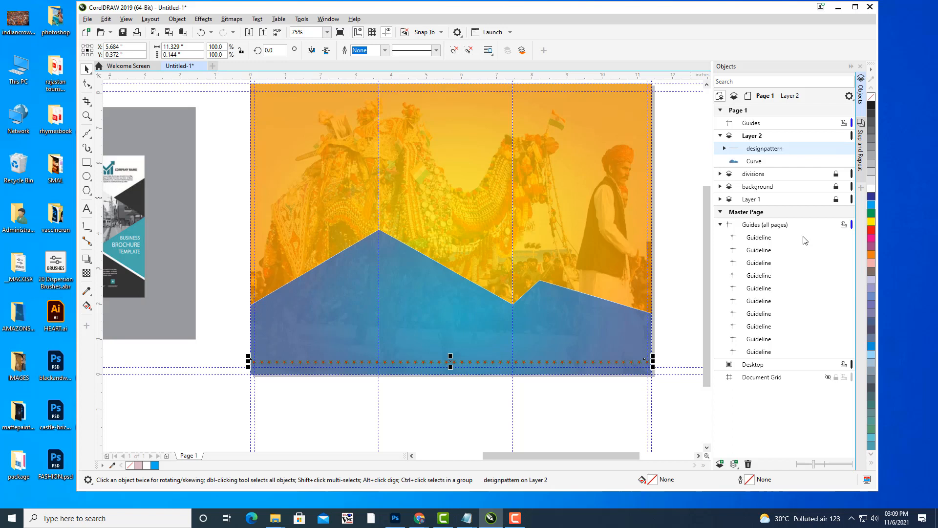
Draw a Bézier line along the flower border from its left end to the page's right edge.
click(679, 324)
scroll(688, 224, down, 1)
drag(686, 223, 643, 162)
scroll(550, 220, up, 1)
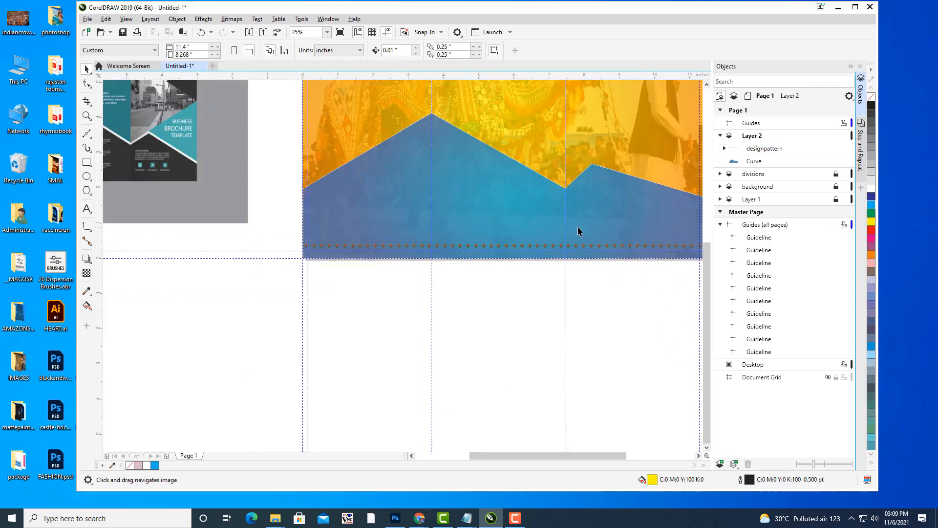
drag(532, 240, 446, 268)
scroll(415, 226, up, 1)
scroll(437, 257, down, 1)
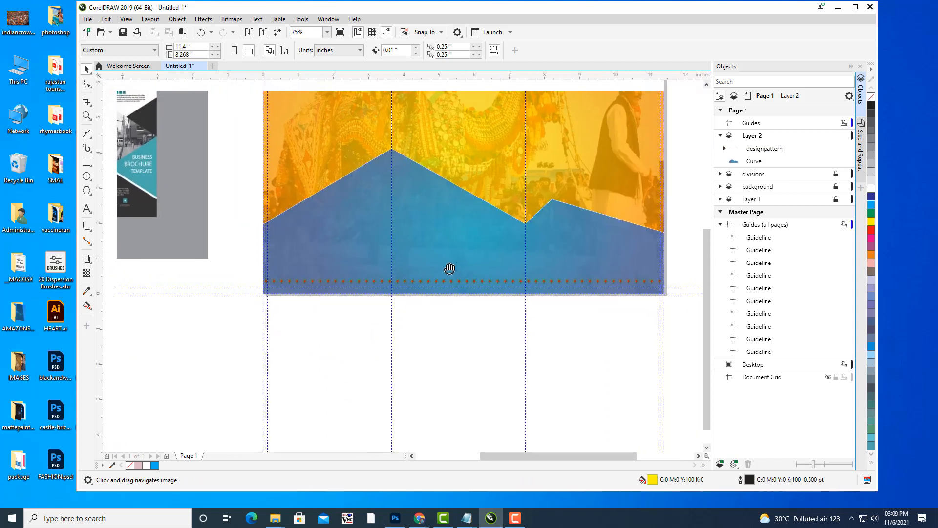
click(87, 133)
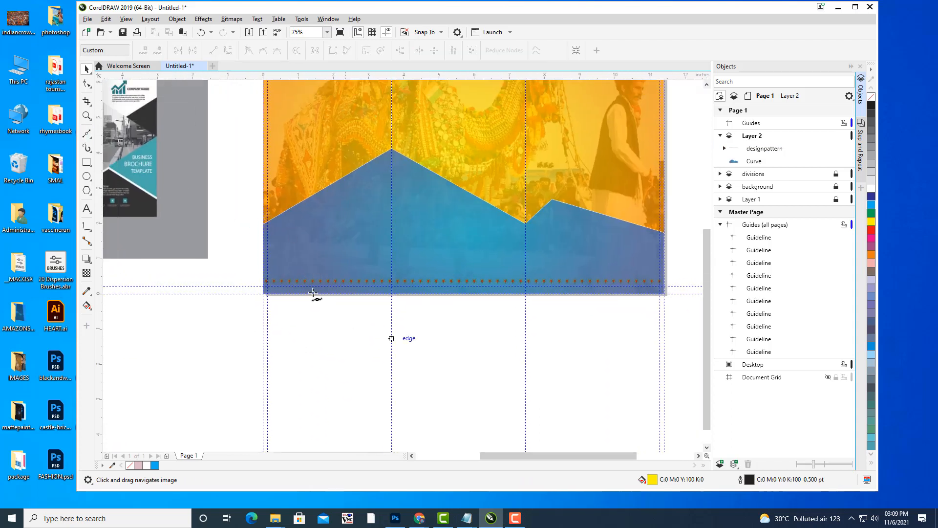
click(263, 278)
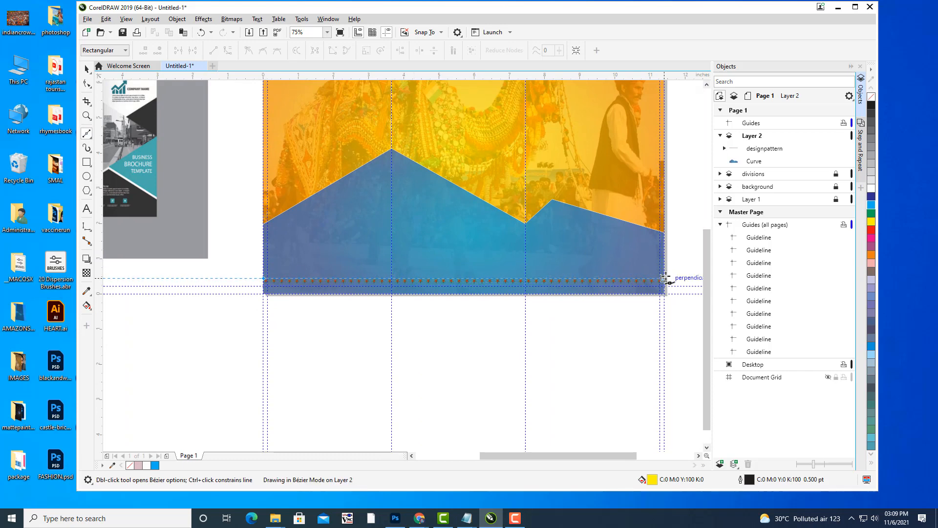
double_click(664, 278)
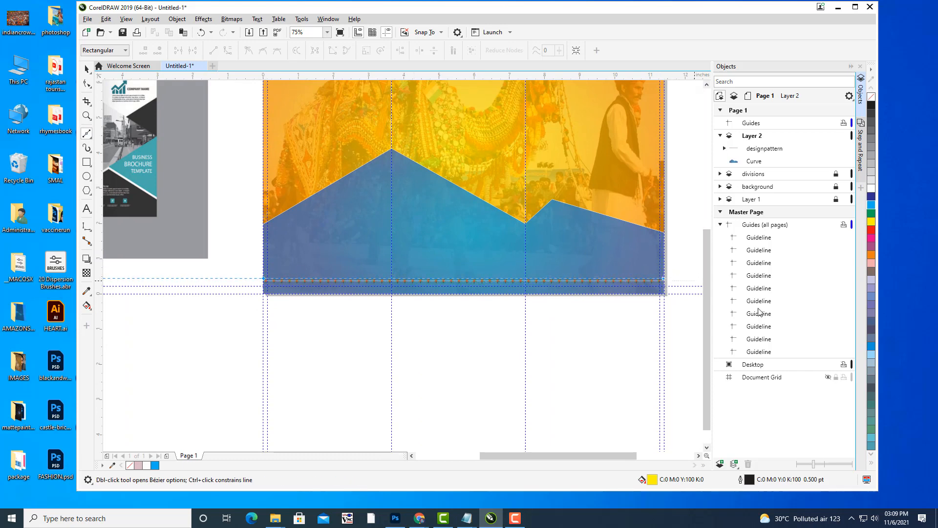
Draw a second horizontal Bézier line lower down, from the page's left edge to the right edge.
click(87, 69)
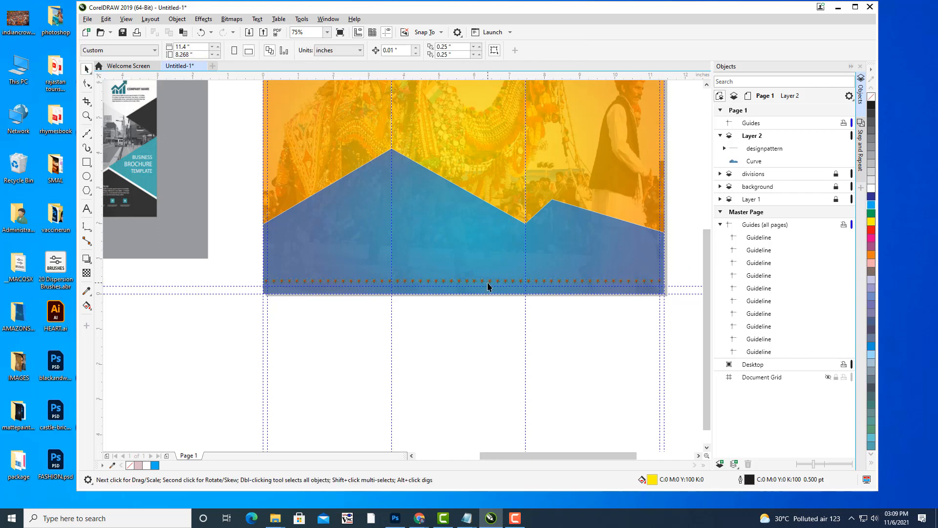
scroll(488, 286, up, 2)
scroll(488, 286, down, 2)
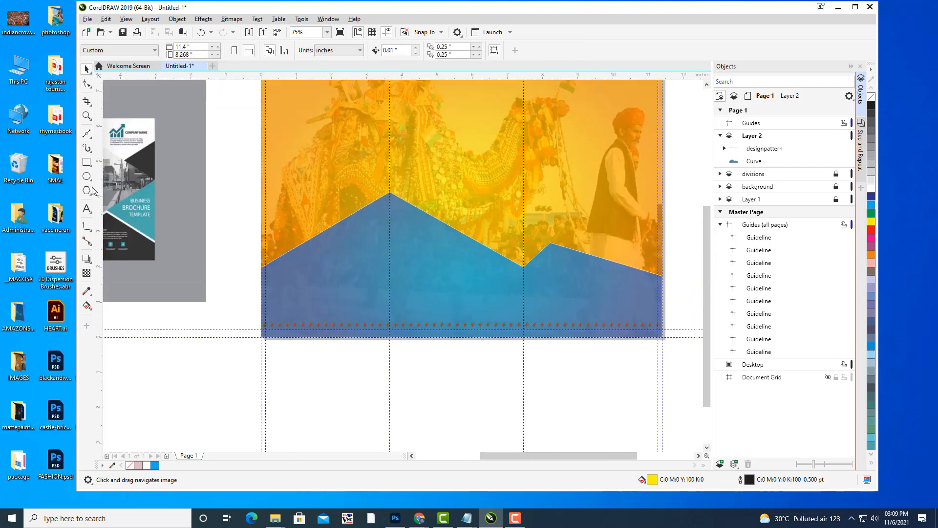
click(87, 133)
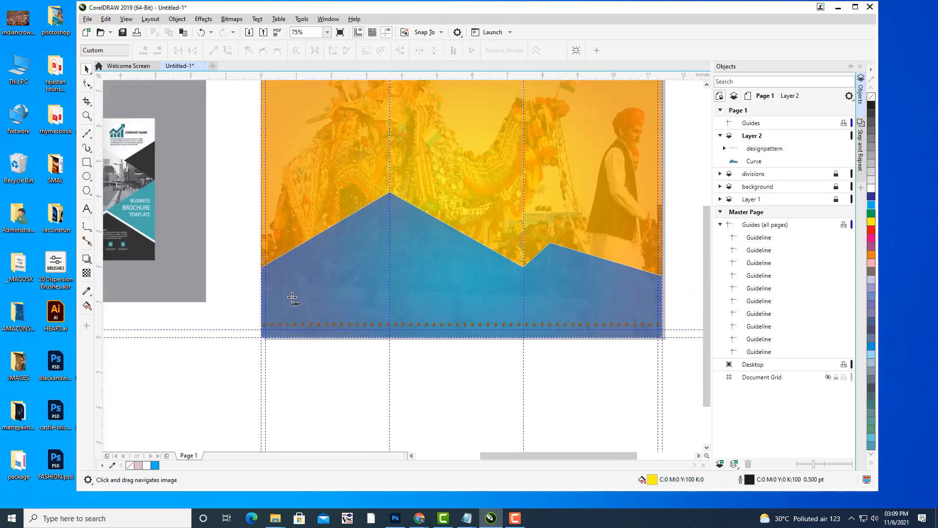
click(262, 312)
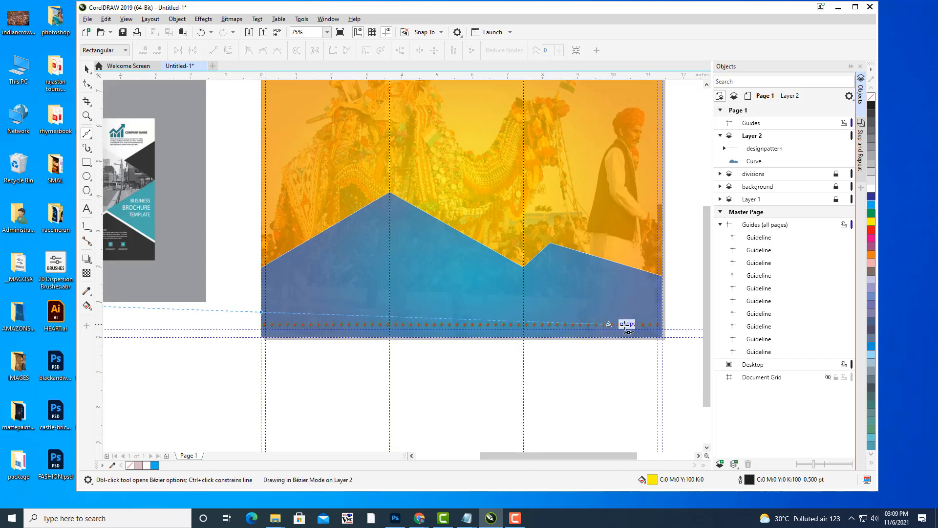
double_click(662, 313)
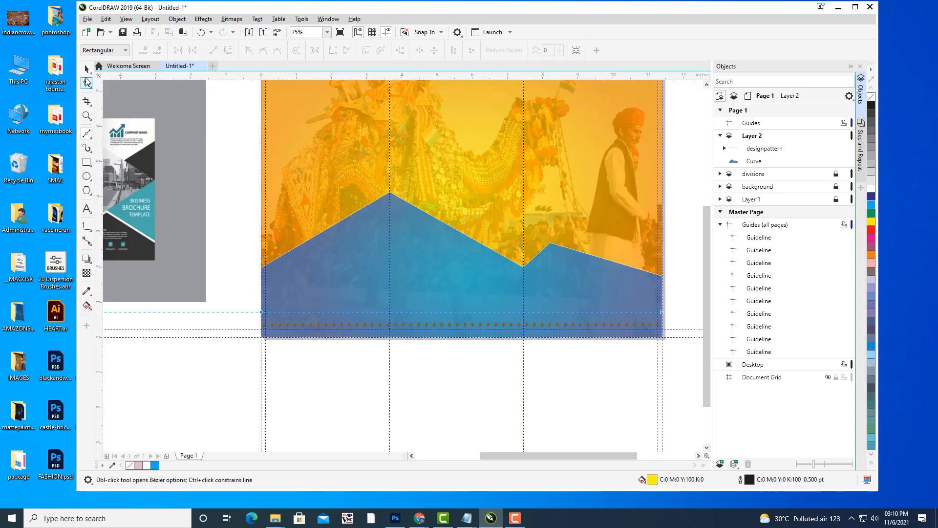
click(87, 70)
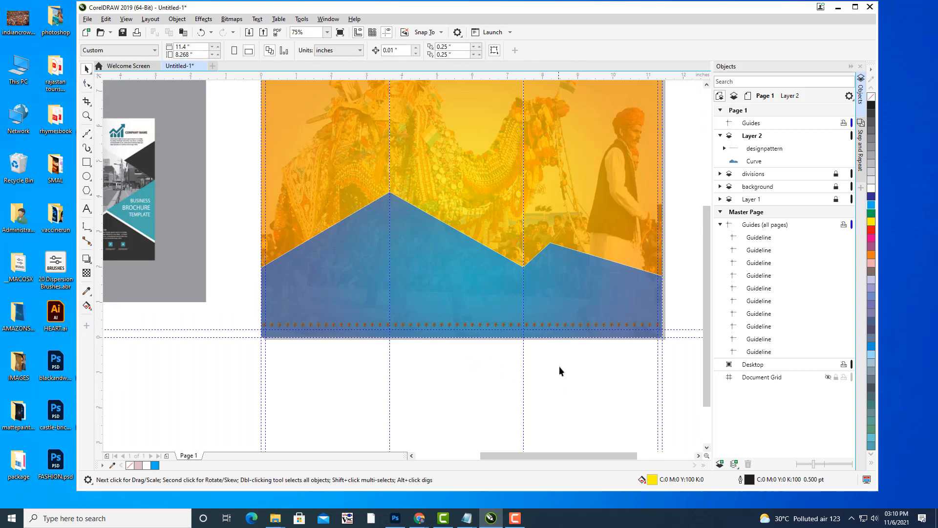
Make Layer 2 the active layer and switch to the 2-Point Line tool.
click(774, 140)
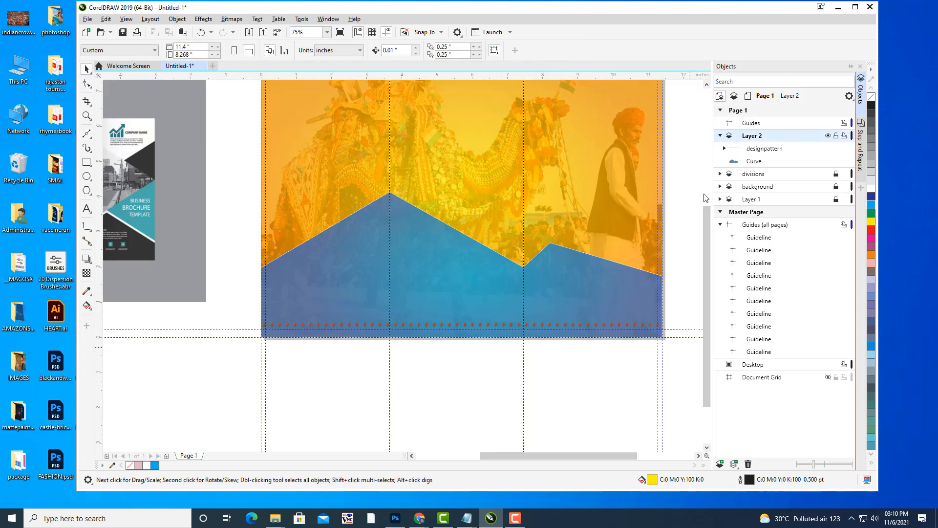
click(86, 135)
click(123, 143)
Draw a straight line across the page width above the border and give it a white outline.
drag(263, 321, 662, 318)
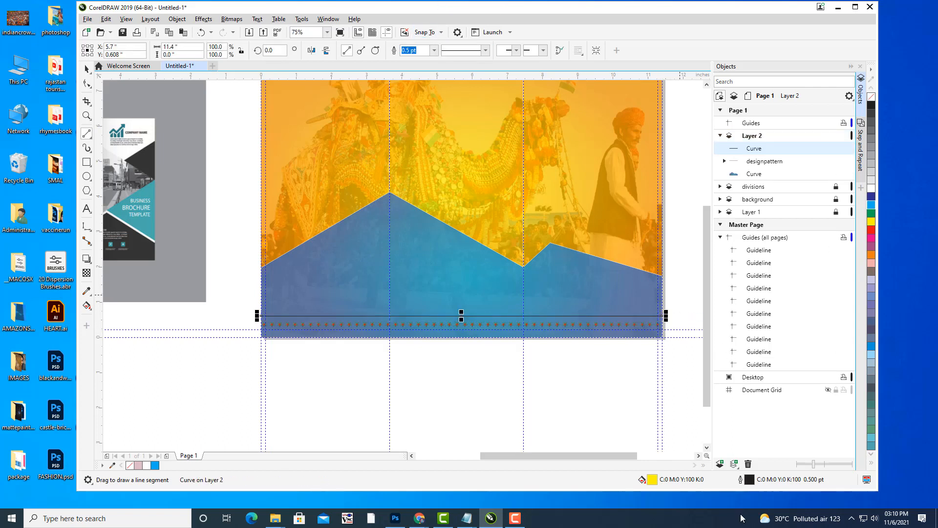
double_click(749, 481)
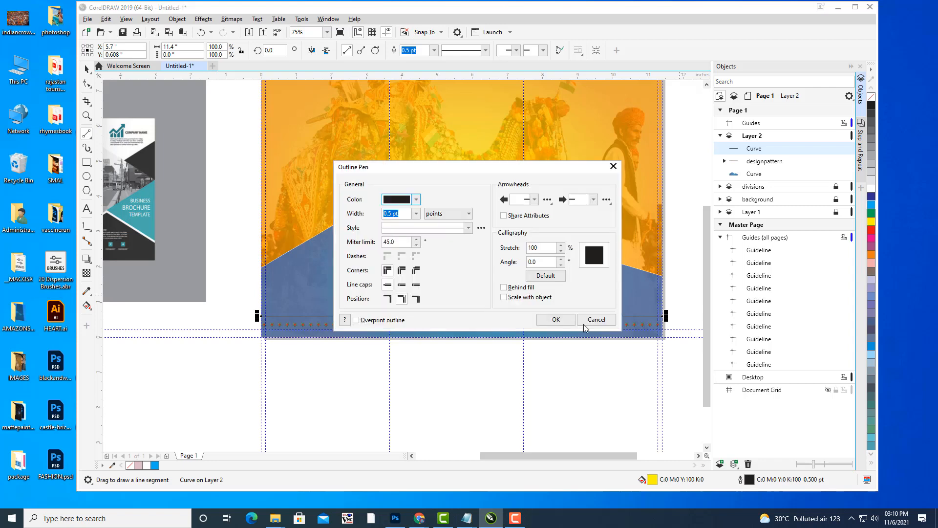
click(416, 199)
drag(410, 259, 382, 243)
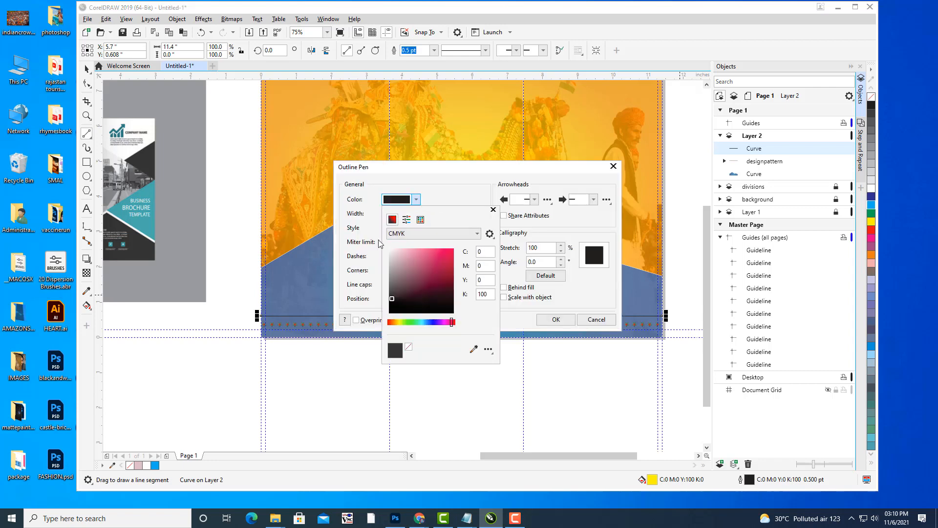
click(558, 323)
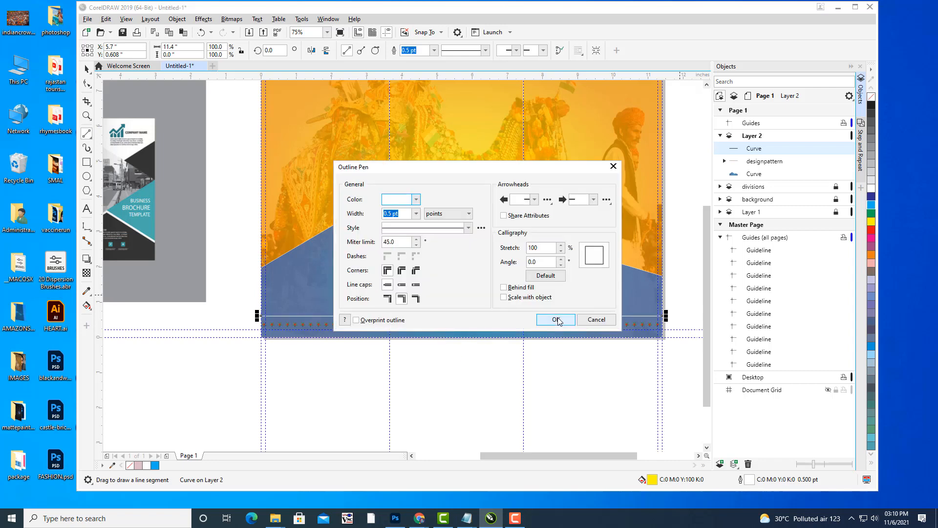
click(558, 320)
Convert the white line's outline to an object and nudge it into place just above the border.
scroll(390, 352, up, 3)
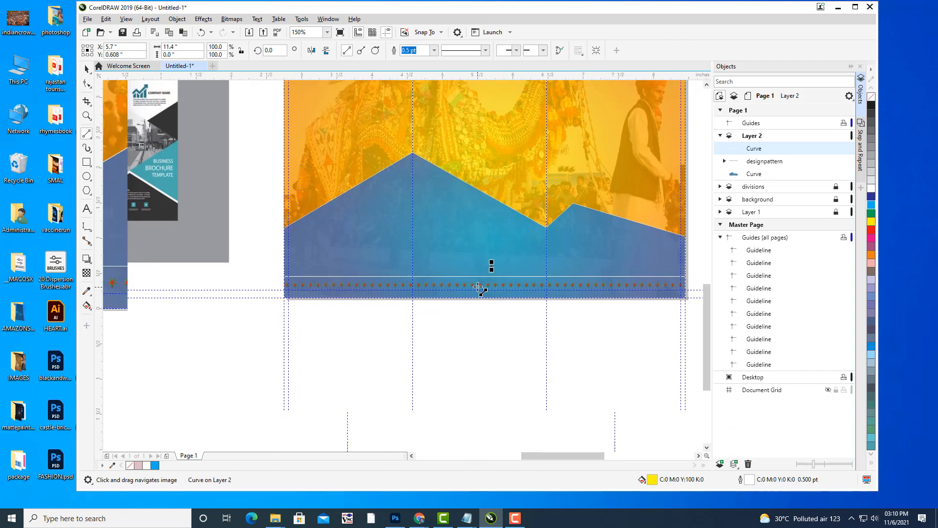
scroll(479, 288, up, 2)
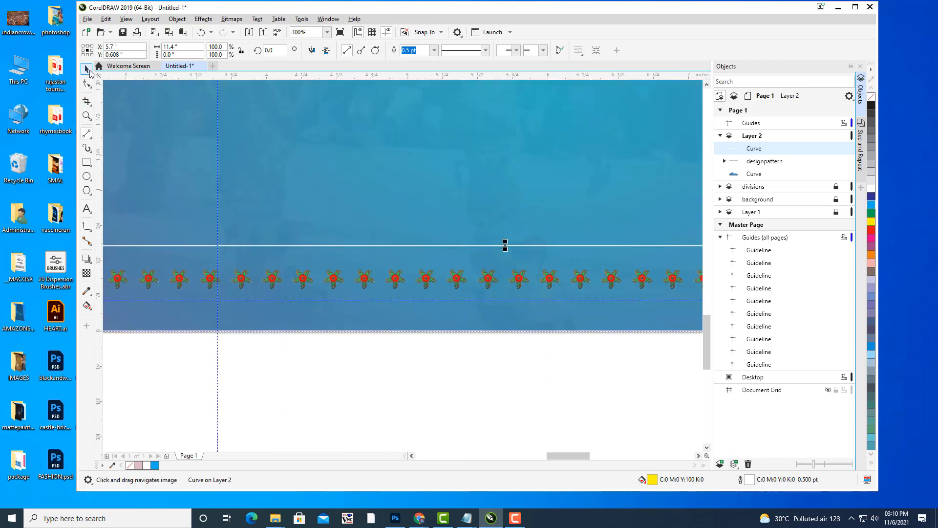
click(88, 70)
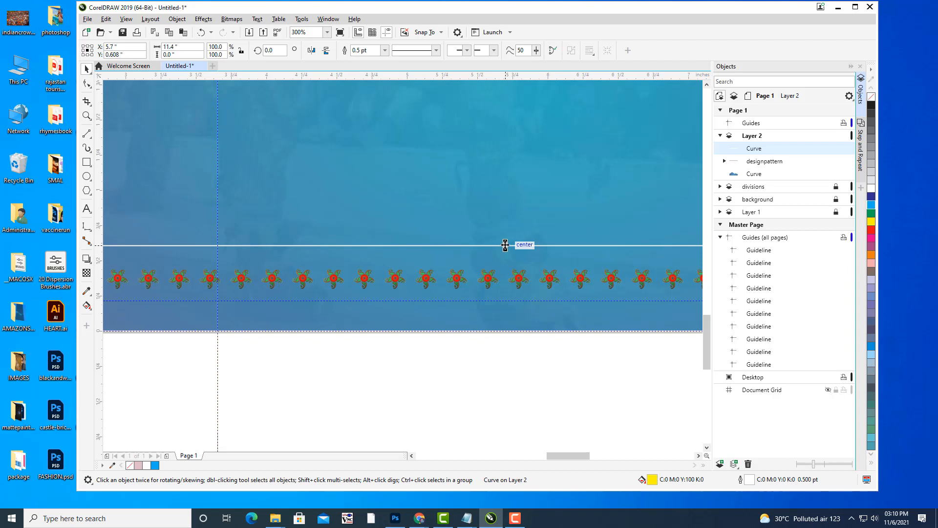
drag(504, 249, 504, 258)
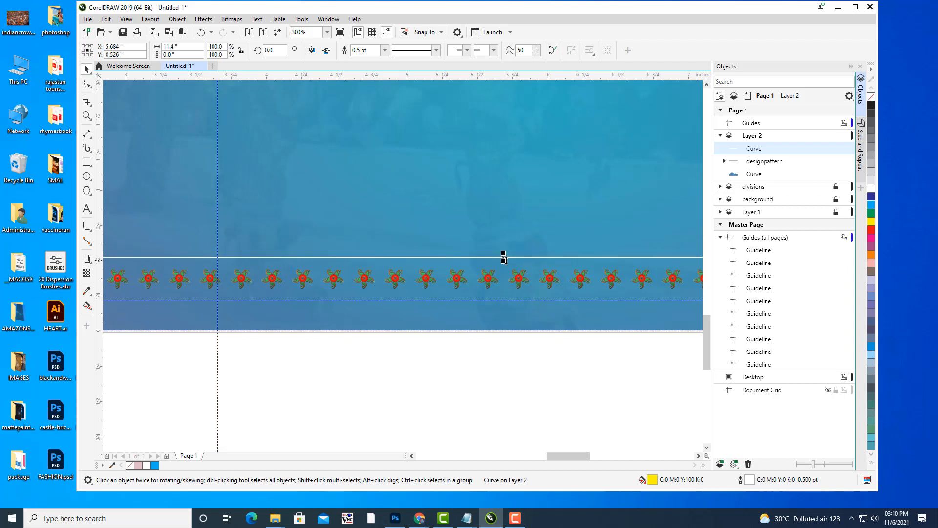
click(177, 19)
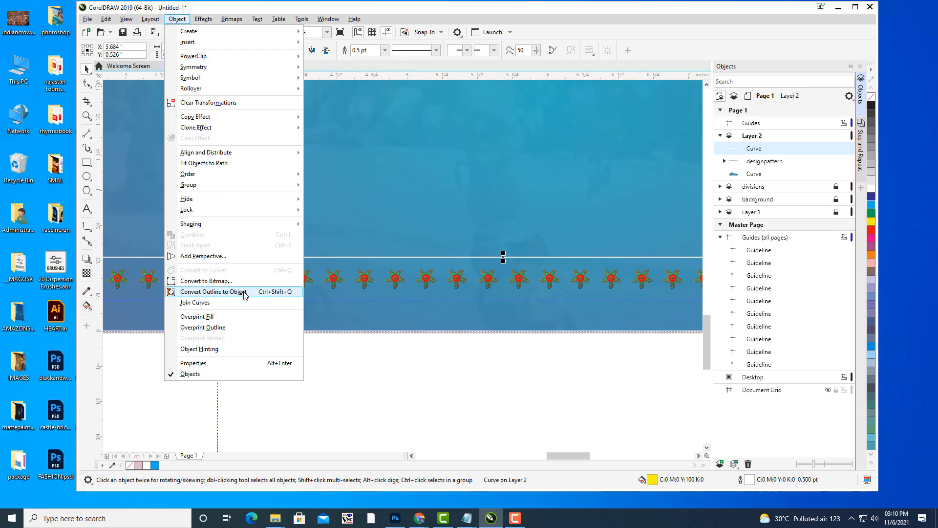
click(235, 292)
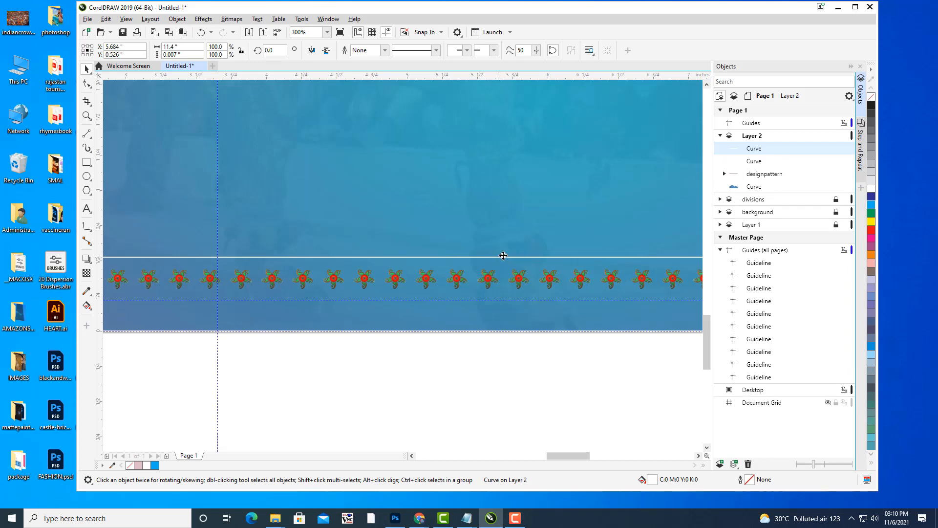
drag(503, 258, 503, 250)
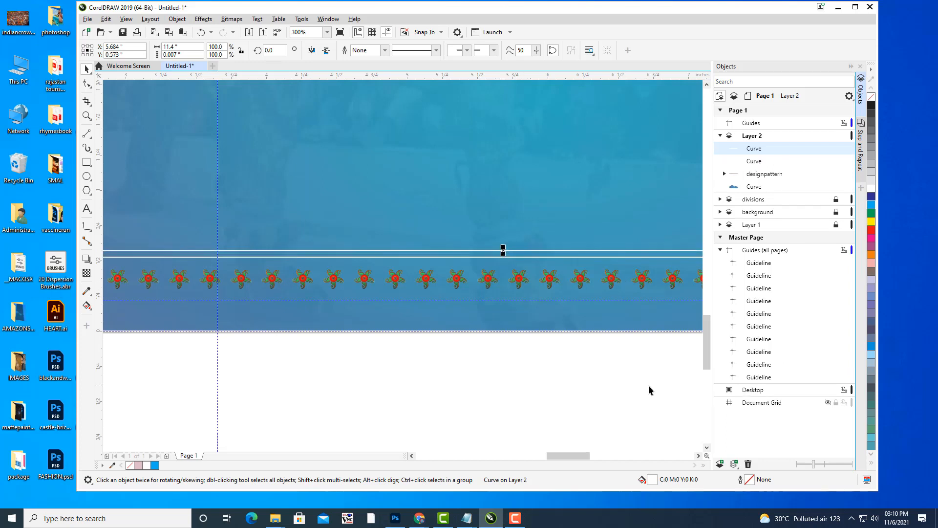
key(Down)
Select both white lines in the Objects docker and group them together.
click(606, 404)
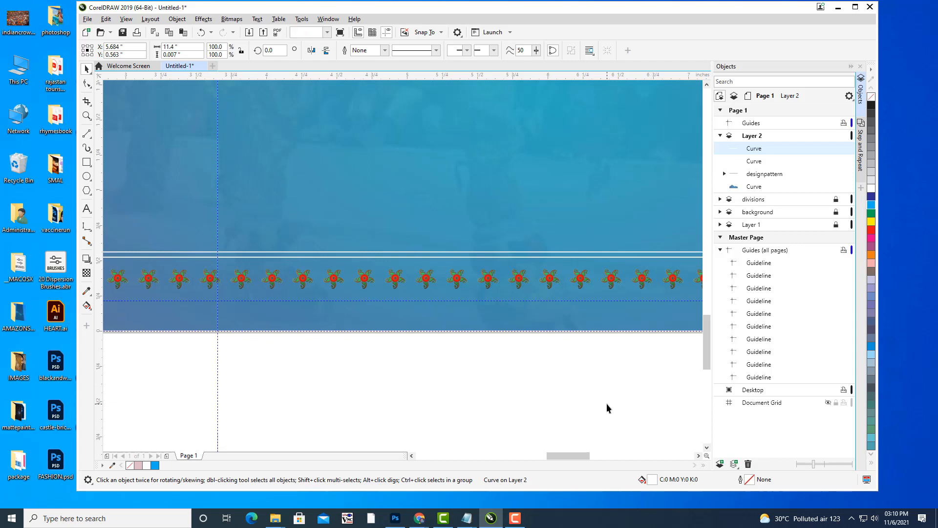
click(755, 151)
shift+click(754, 161)
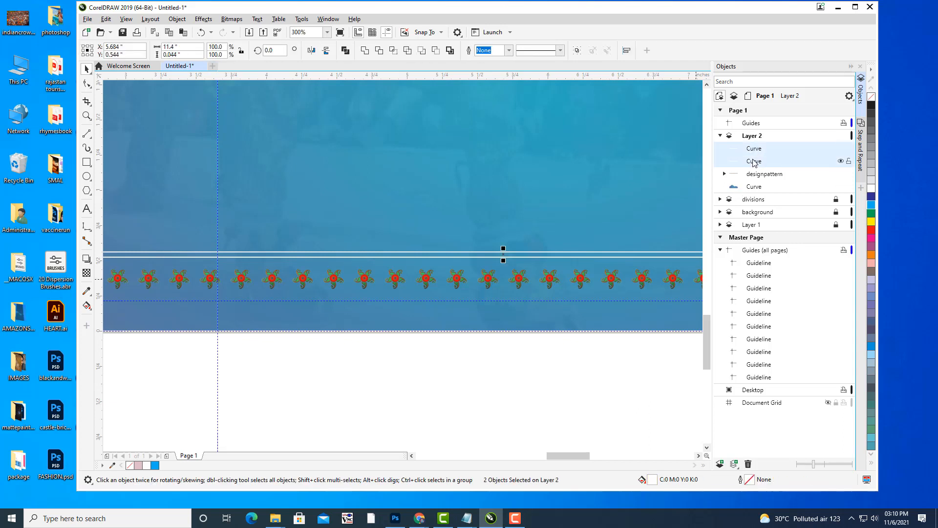
key(ctrl+g)
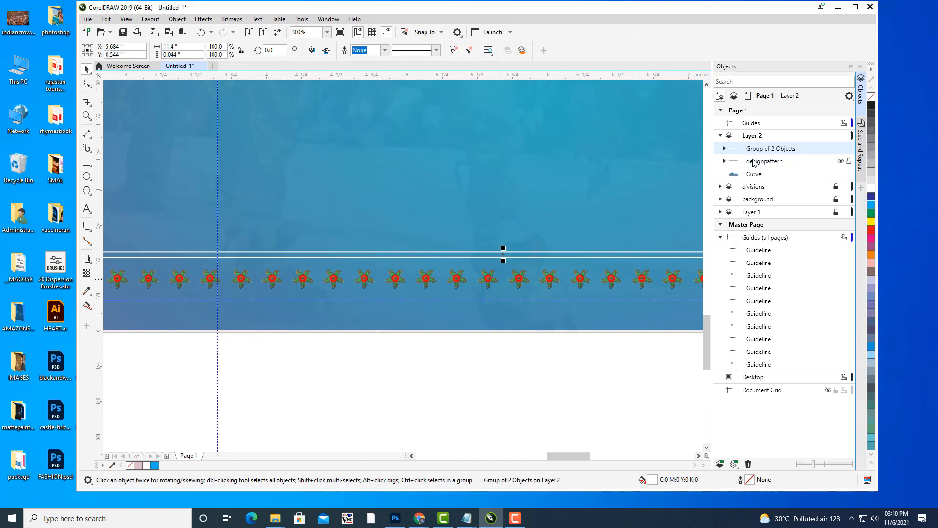
scroll(491, 204, down, 5)
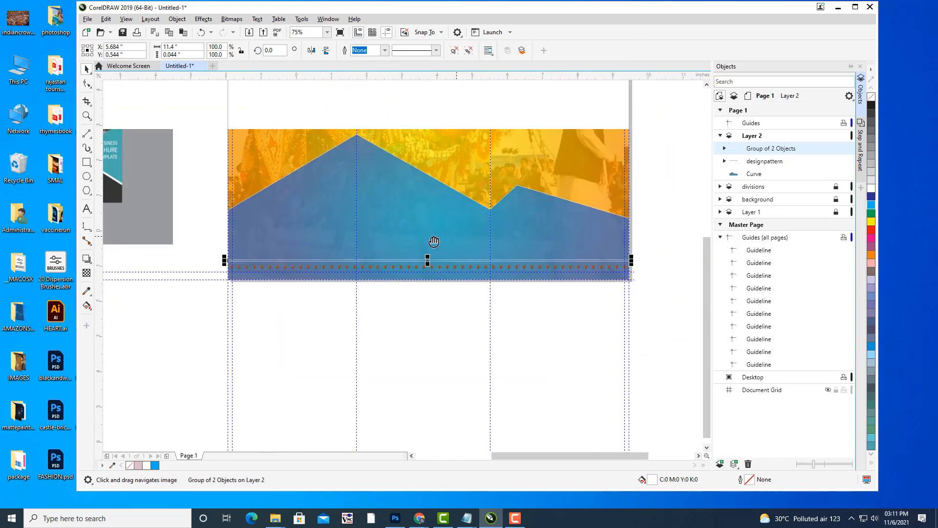
Duplicate the white line pair with Ctrl+D and move the copy below the rangoli border.
scroll(465, 255, up, 2)
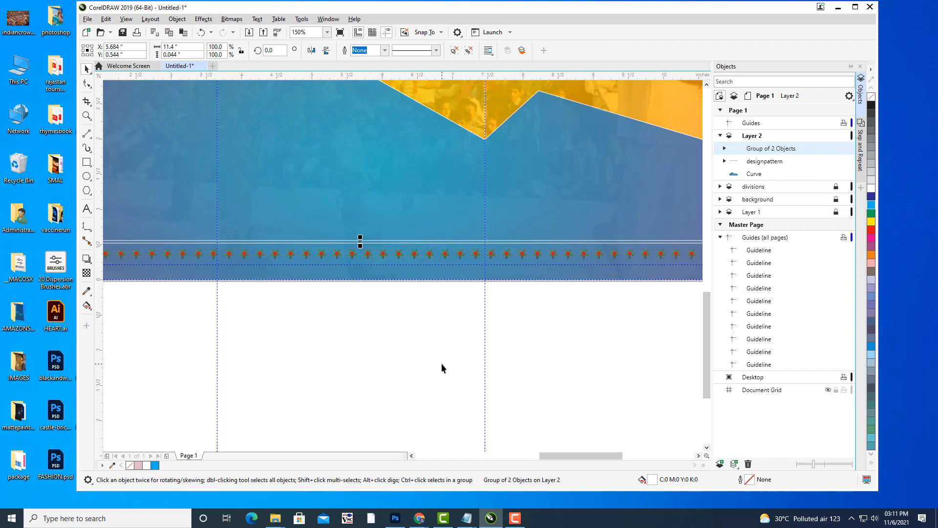
key(ctrl+d)
drag(377, 239, 374, 267)
click(398, 326)
Zoom and pan around the page to check both line pairs framing the flower border.
scroll(411, 326, down, 2)
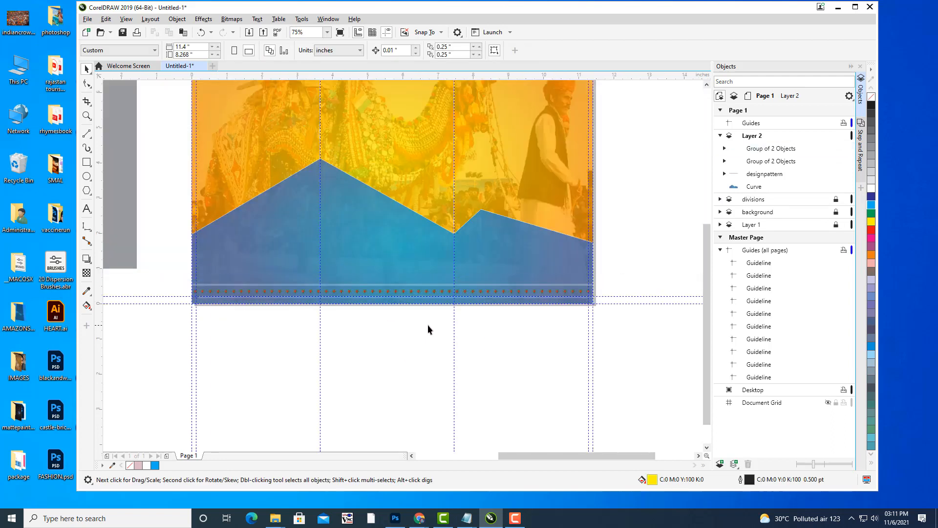
drag(428, 326, 444, 332)
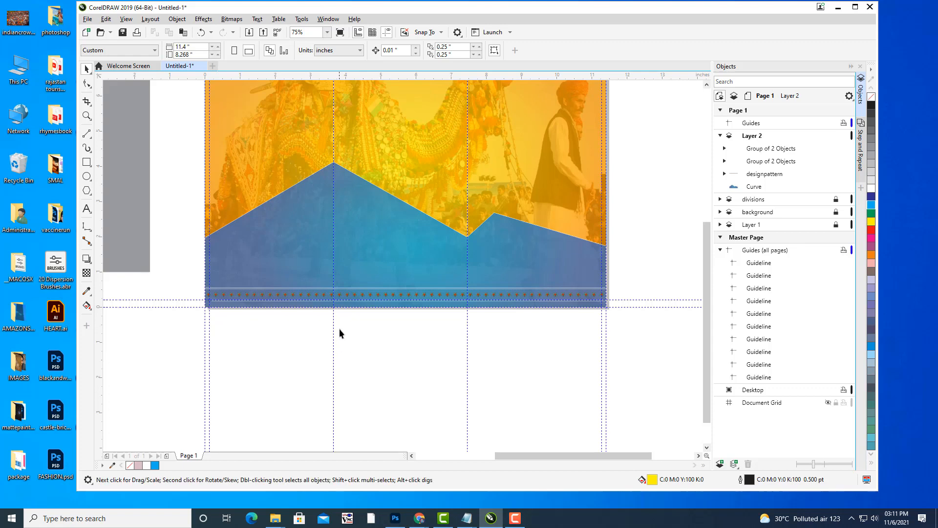
scroll(341, 329, up, 2)
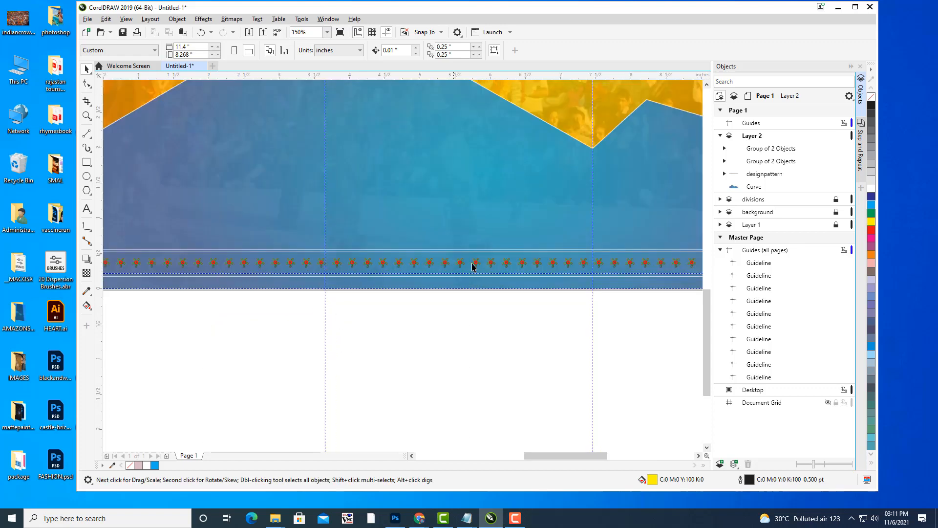
scroll(465, 304, up, 4)
drag(465, 304, 483, 377)
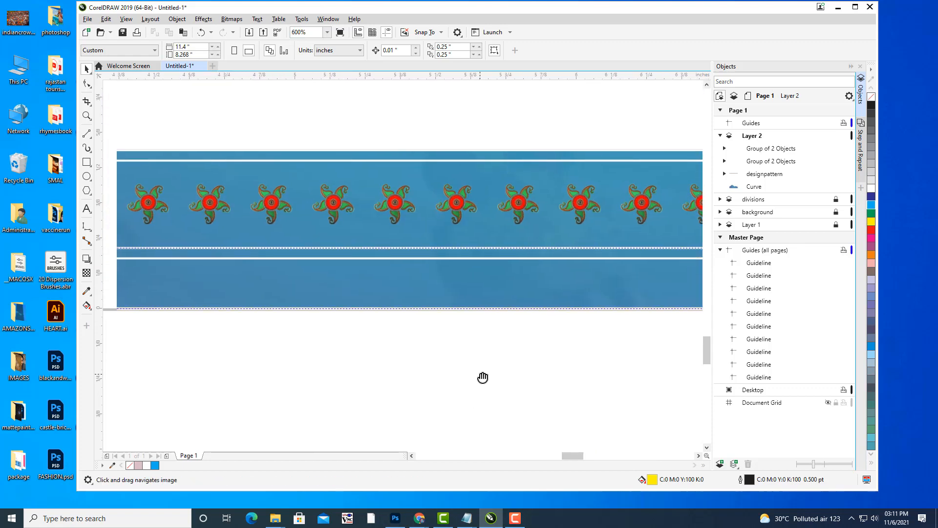
scroll(372, 347, down, 6)
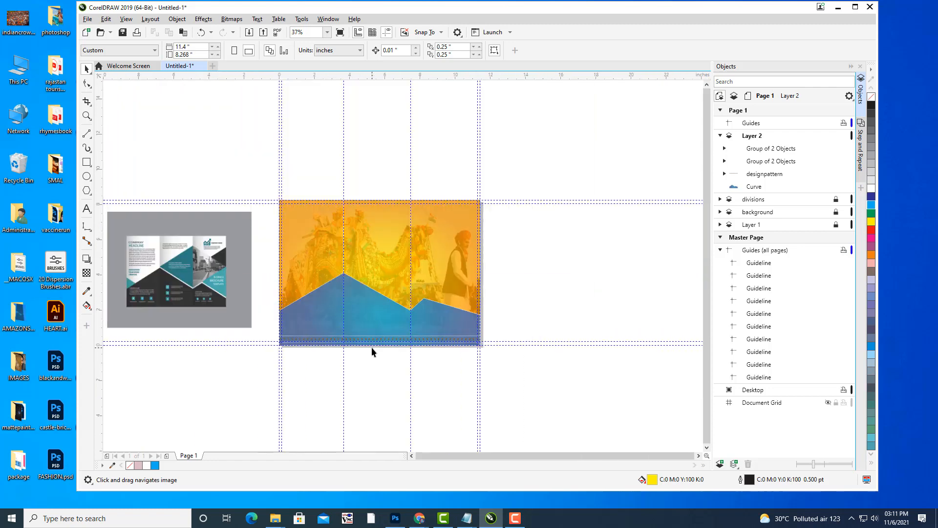
drag(372, 347, 456, 332)
scroll(454, 319, up, 2)
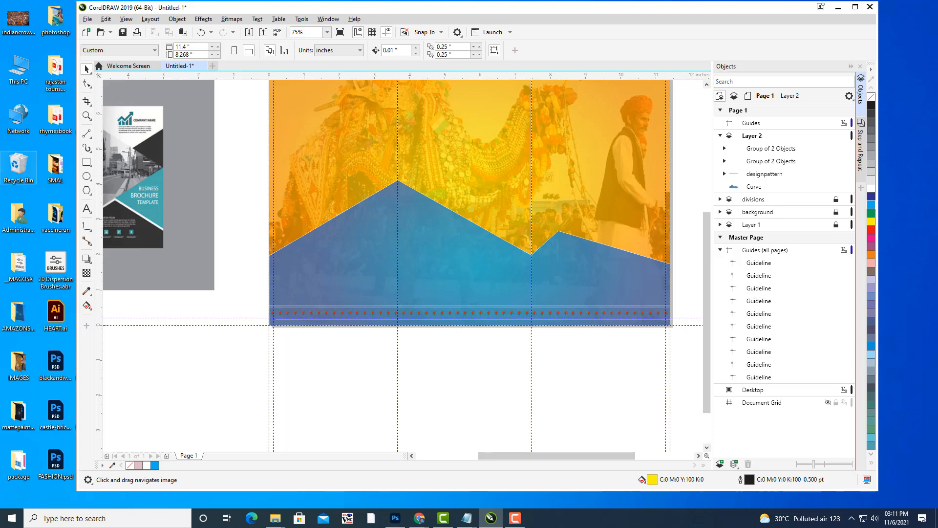
scroll(608, 317, down, 3)
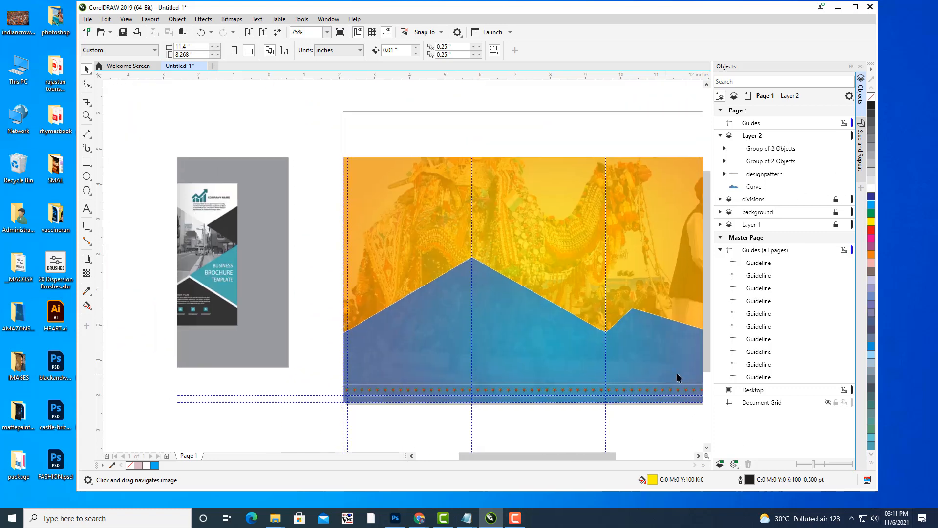
scroll(511, 261, up, 3)
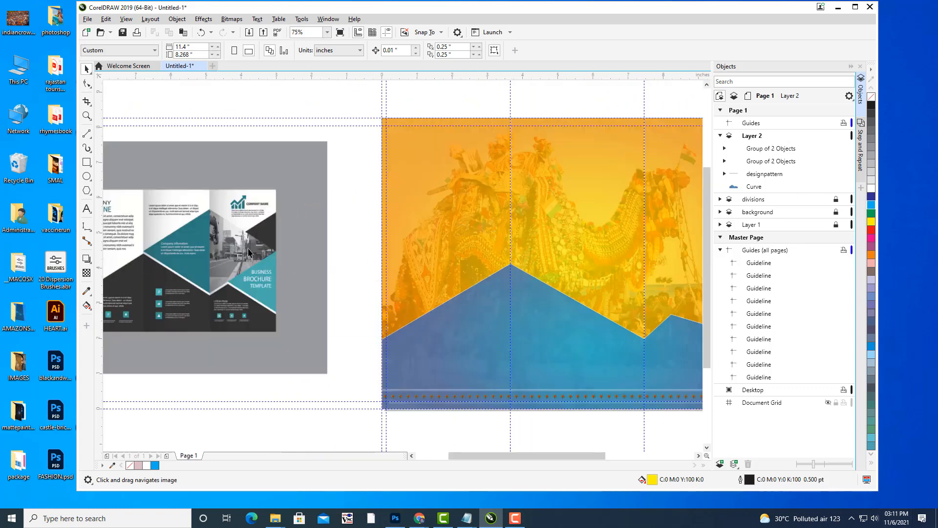
drag(596, 241, 575, 239)
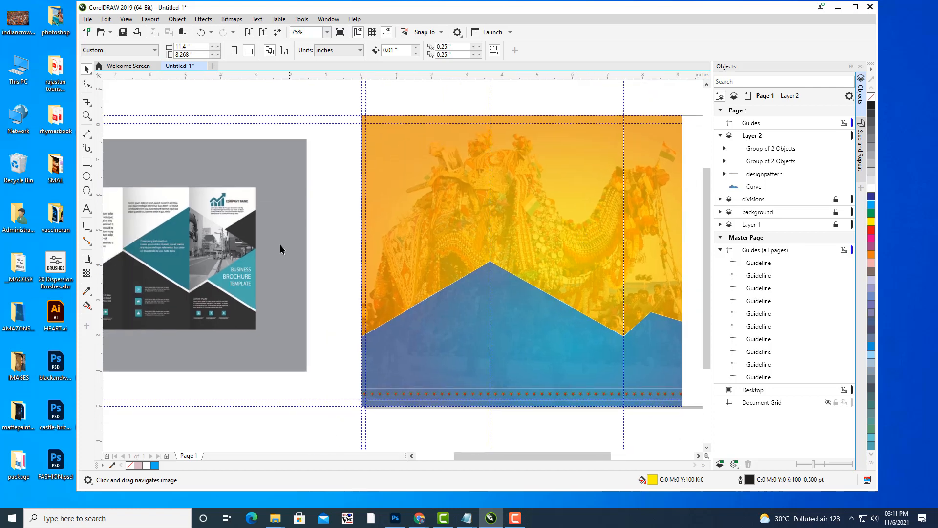
drag(534, 202, 508, 206)
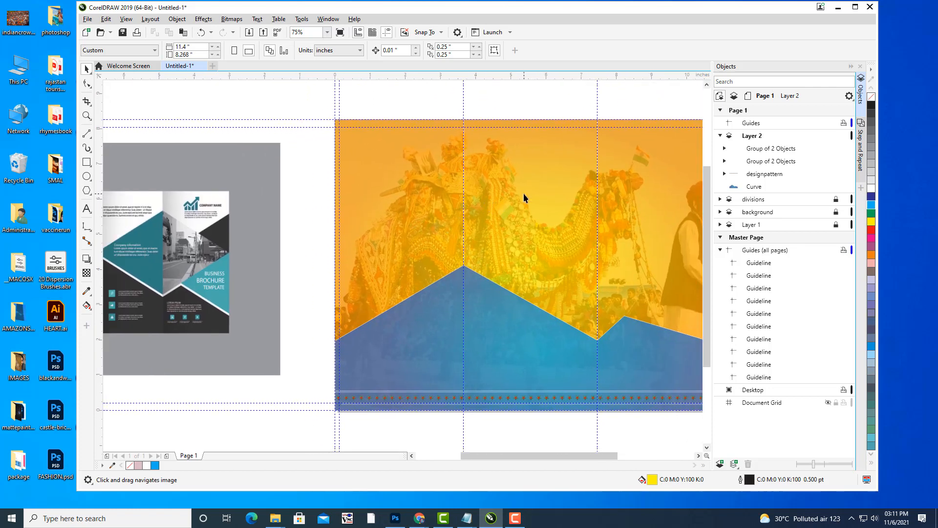
scroll(526, 192, down, 3)
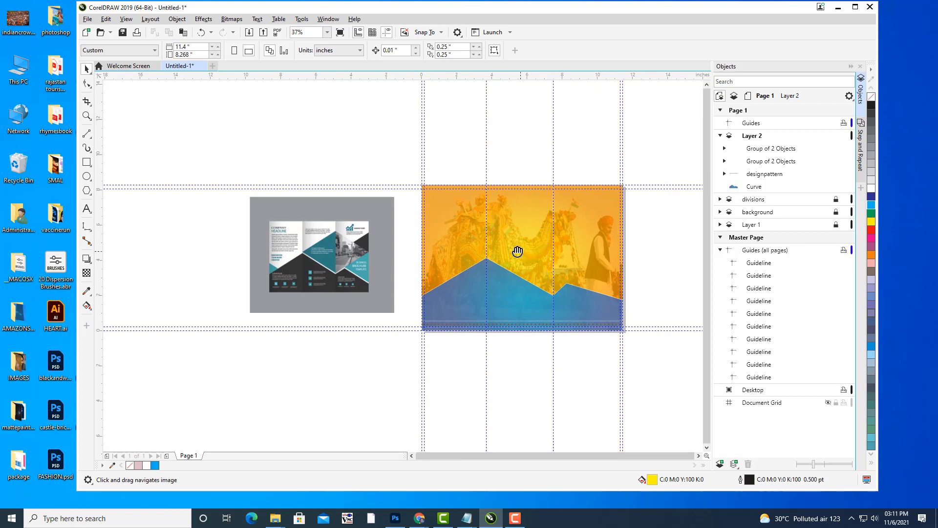
drag(515, 251, 508, 236)
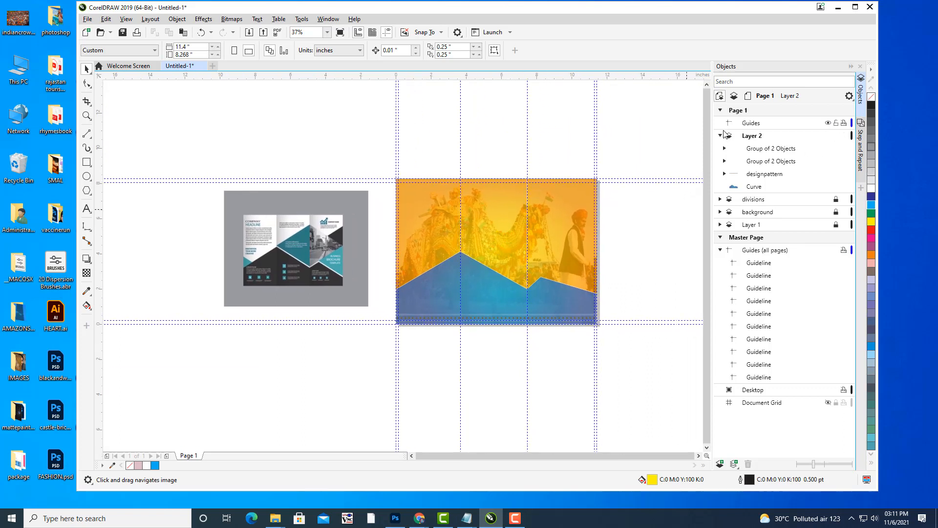
Collapse and lock the border layer, then rename it bottomdesign.
click(720, 135)
click(770, 137)
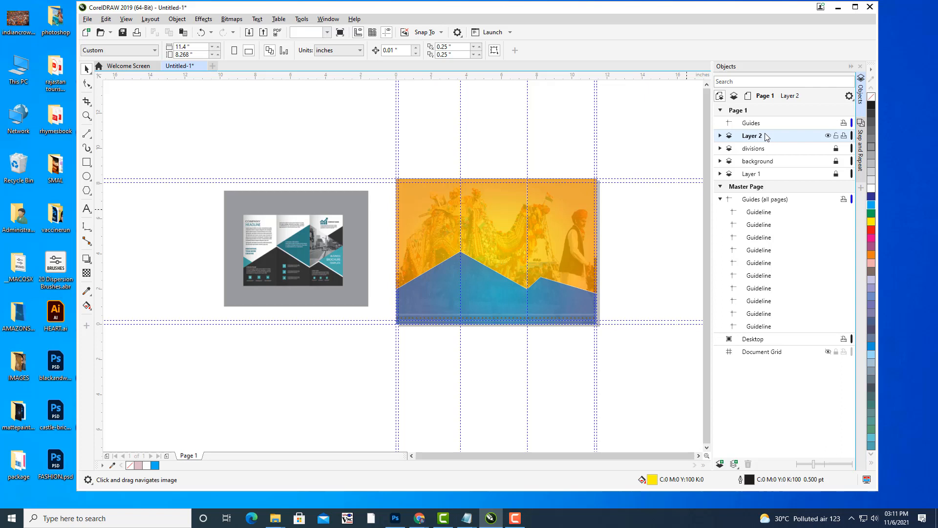
click(838, 136)
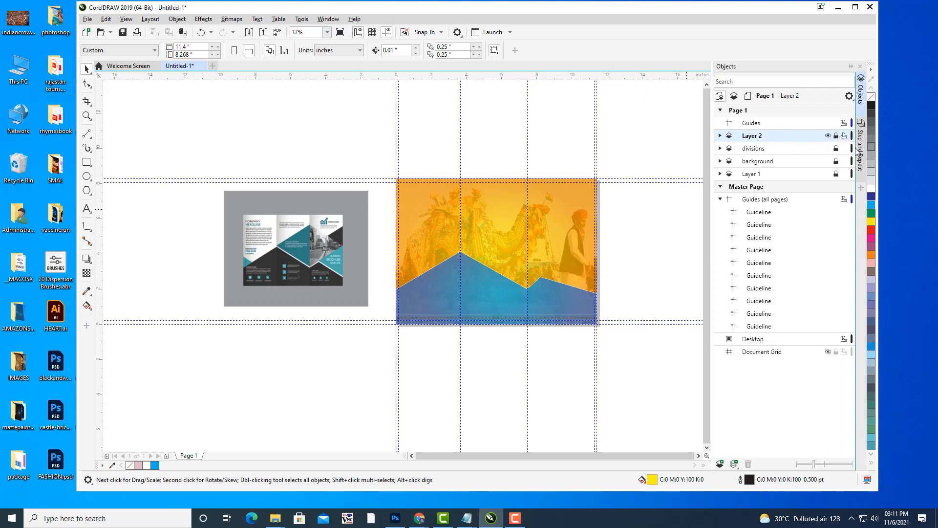
right_click(760, 139)
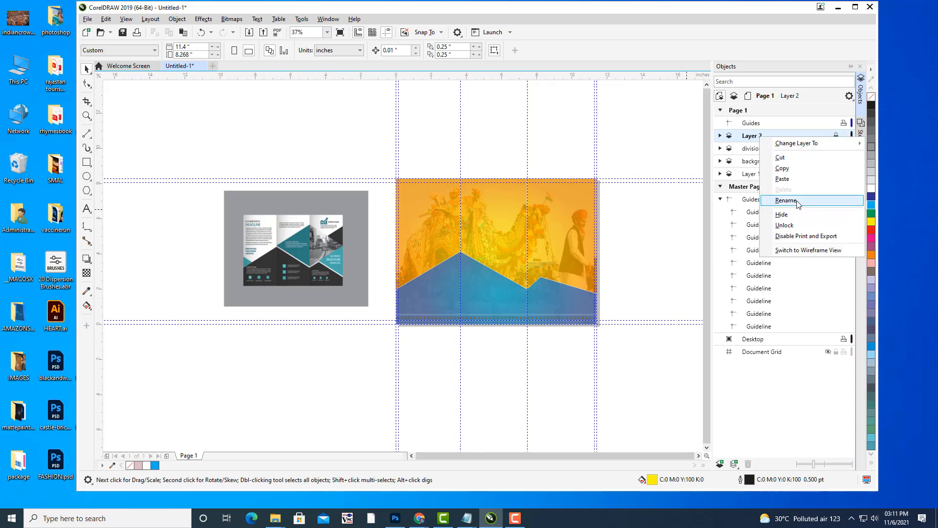
click(793, 200)
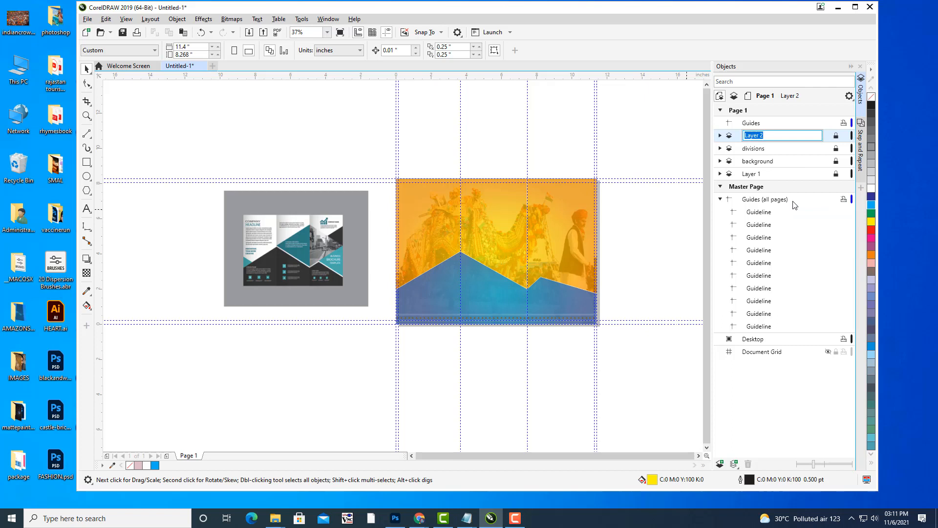
text(bottomdesign)
key(Return)
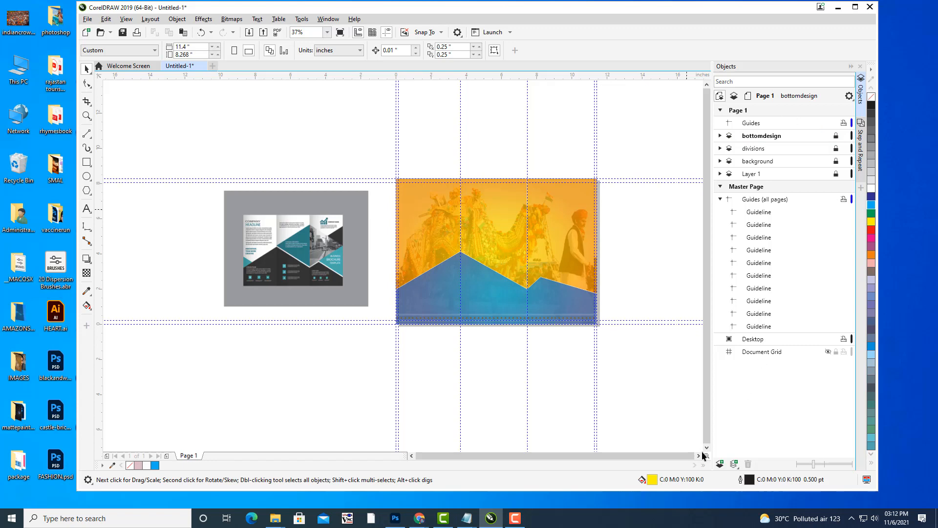
Add a new layer and make the new Layer 2 active.
click(720, 464)
click(756, 139)
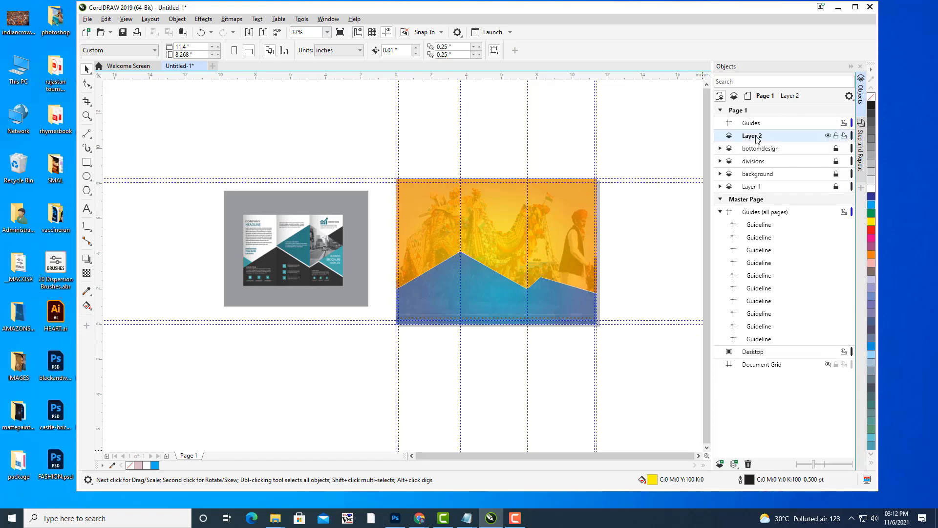
scroll(549, 239, up, 2)
Draw a three-sided polygon above the central mountain peak.
drag(549, 236, 557, 312)
mouse_move(592, 248)
mouse_down()
mouse_move(580, 248)
mouse_move(593, 258)
mouse_up()
drag(398, 240, 451, 237)
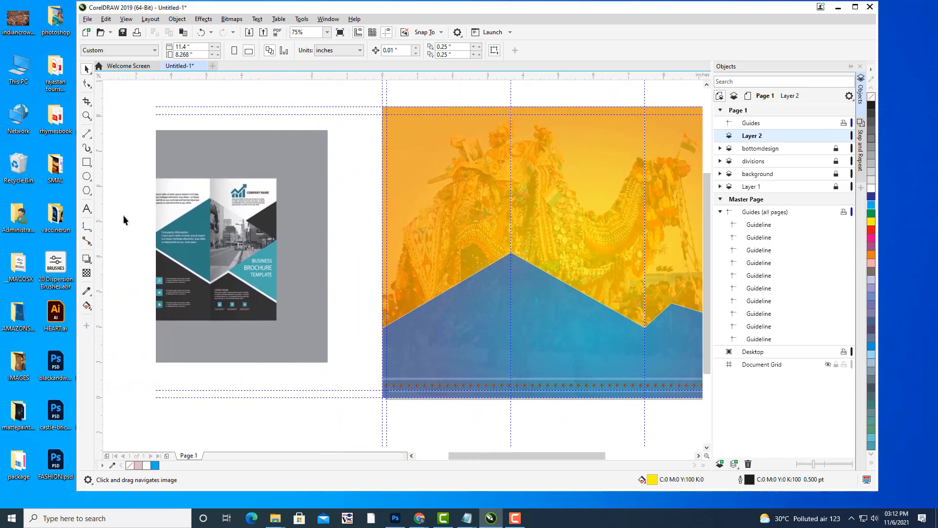
click(87, 190)
drag(456, 245, 301, 279)
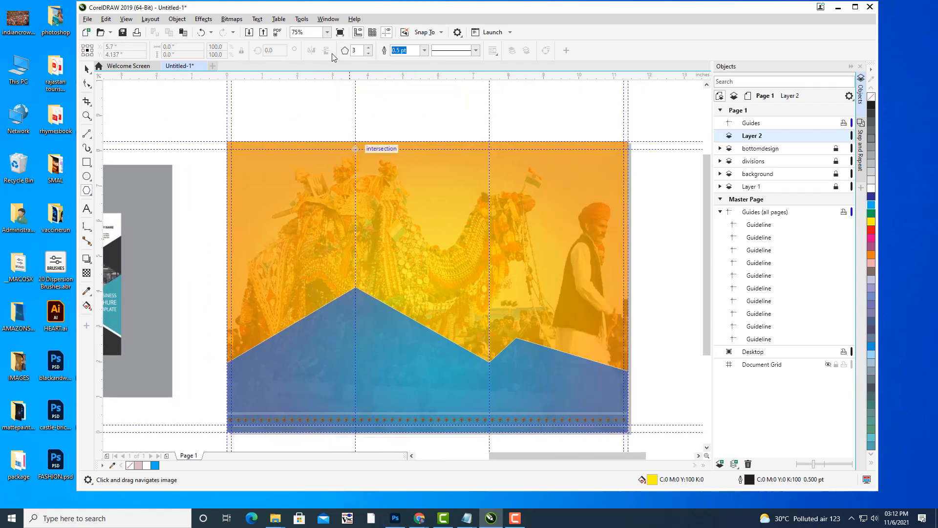
click(368, 48)
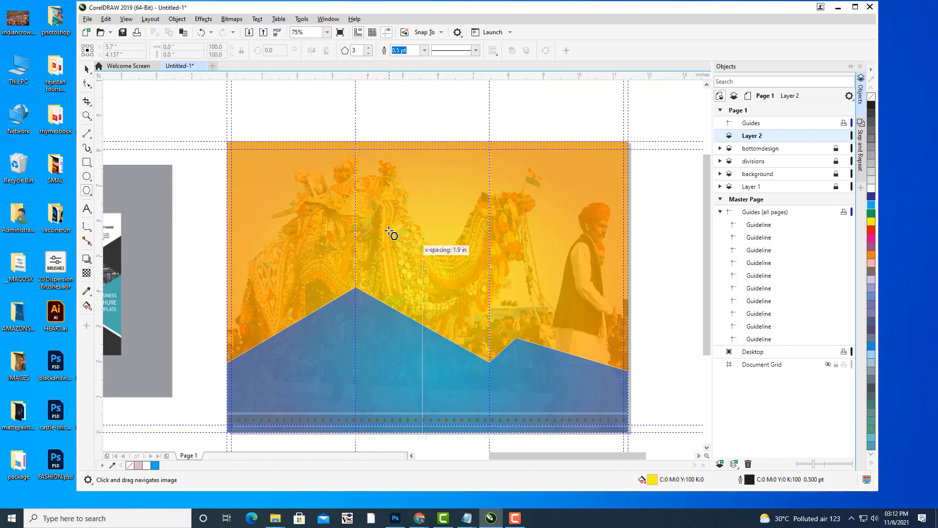
drag(389, 217, 448, 260)
drag(468, 291, 498, 324)
Fill the triangle dark blue, set its outline to None, and reselect it with the Pick tool.
click(871, 199)
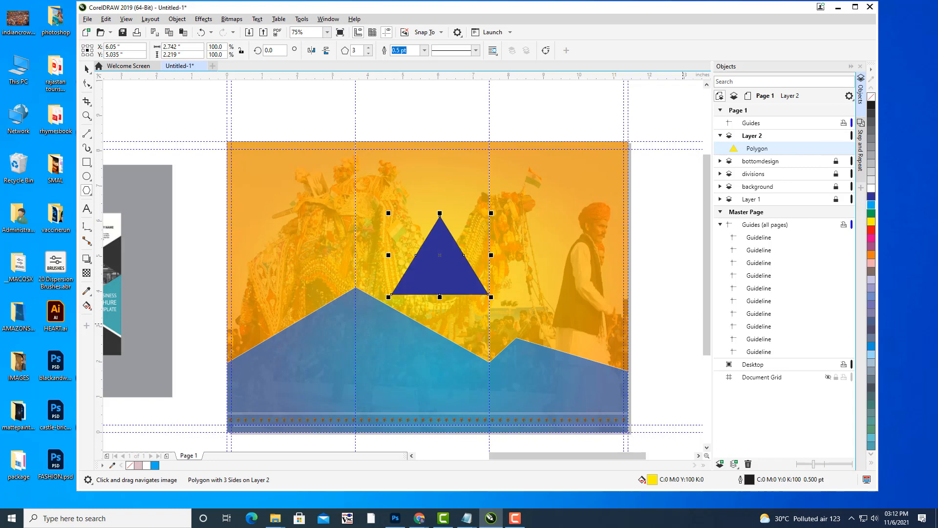
scroll(448, 234, down, 3)
drag(546, 231, 440, 233)
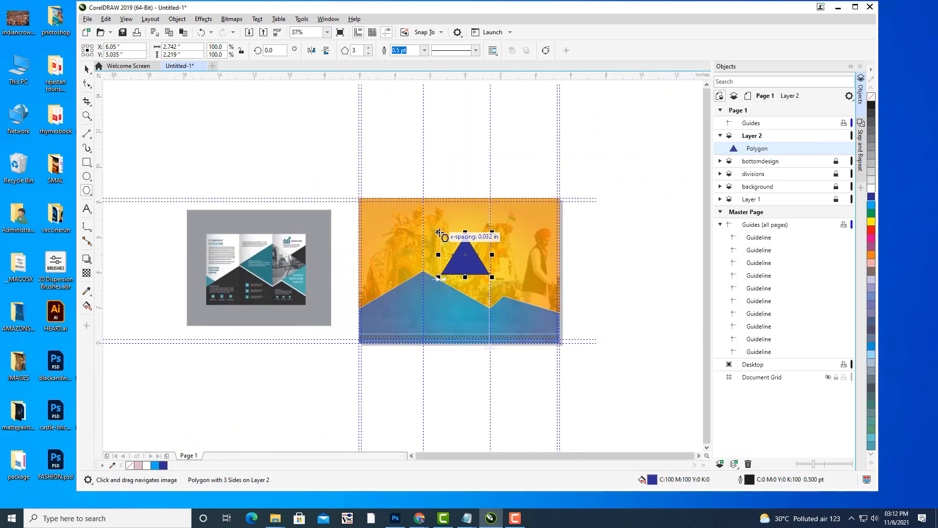
click(425, 50)
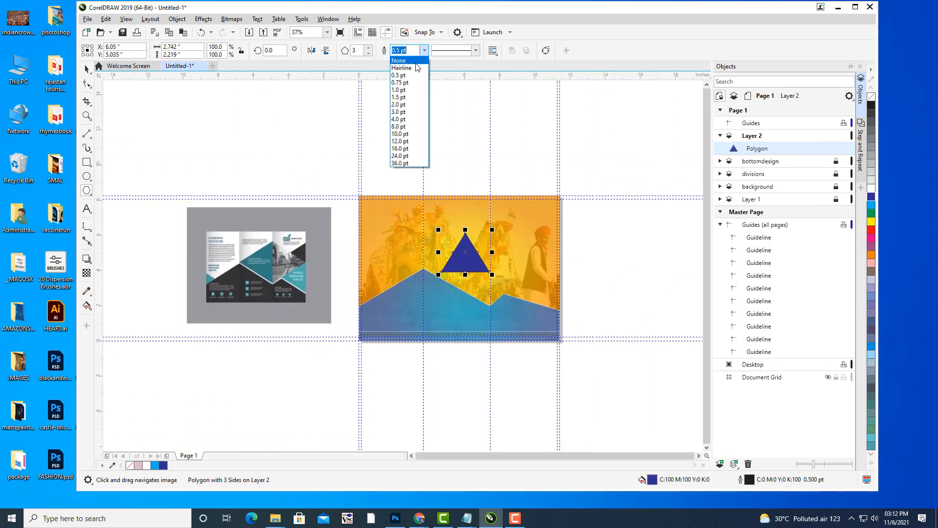
click(411, 60)
click(87, 70)
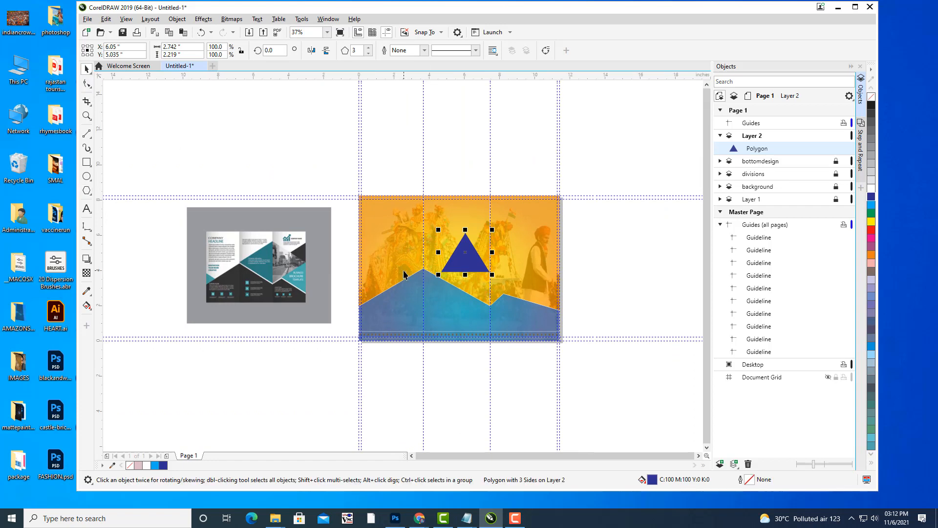
scroll(446, 252, up, 2)
click(465, 257)
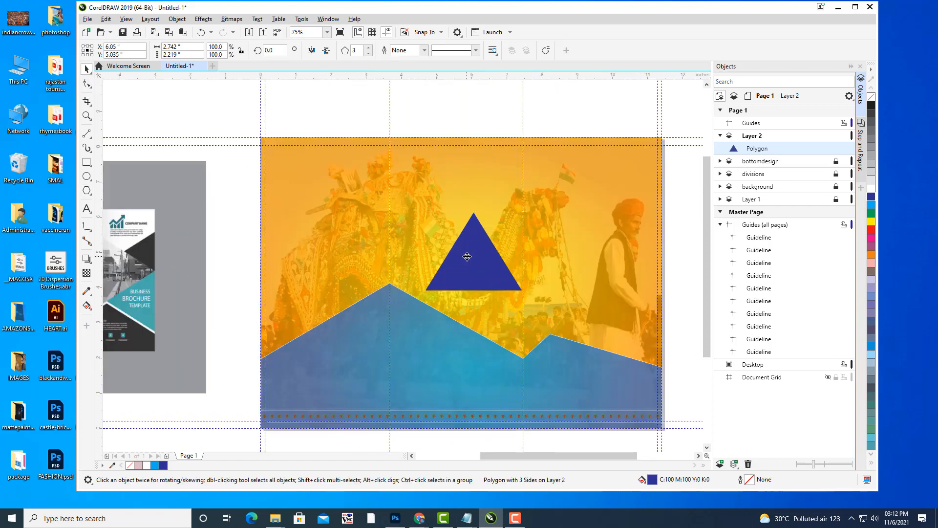
Rotate the dark blue triangle to exactly 90° so it points left.
drag(524, 295, 498, 221)
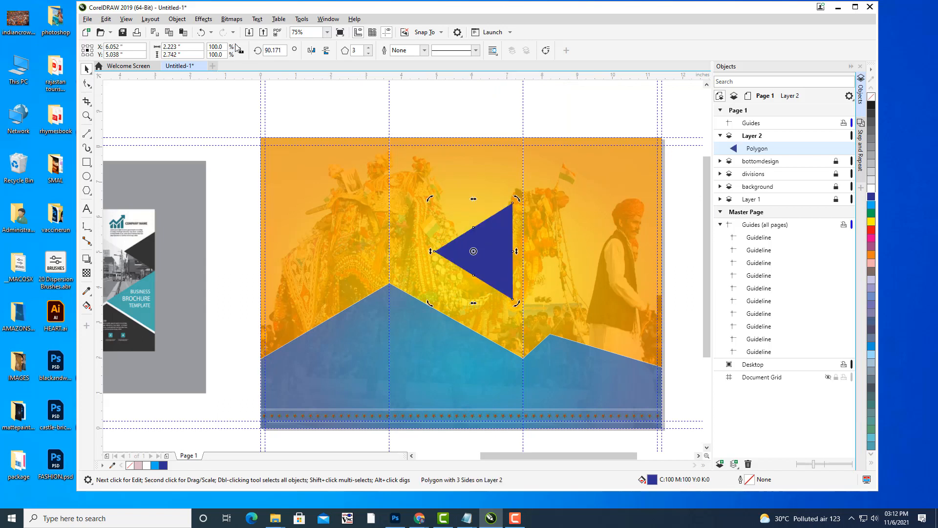
click(274, 50)
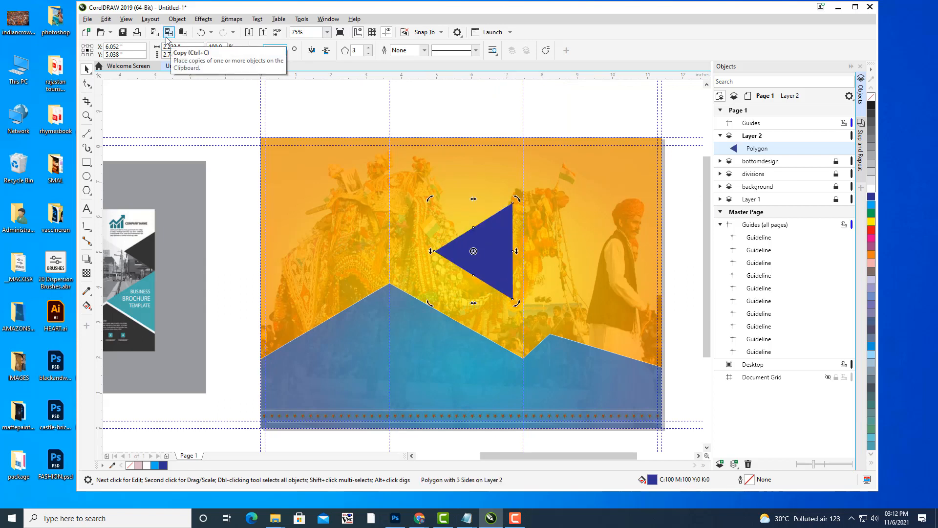
key(Return)
click(151, 96)
scroll(593, 279, up, 2)
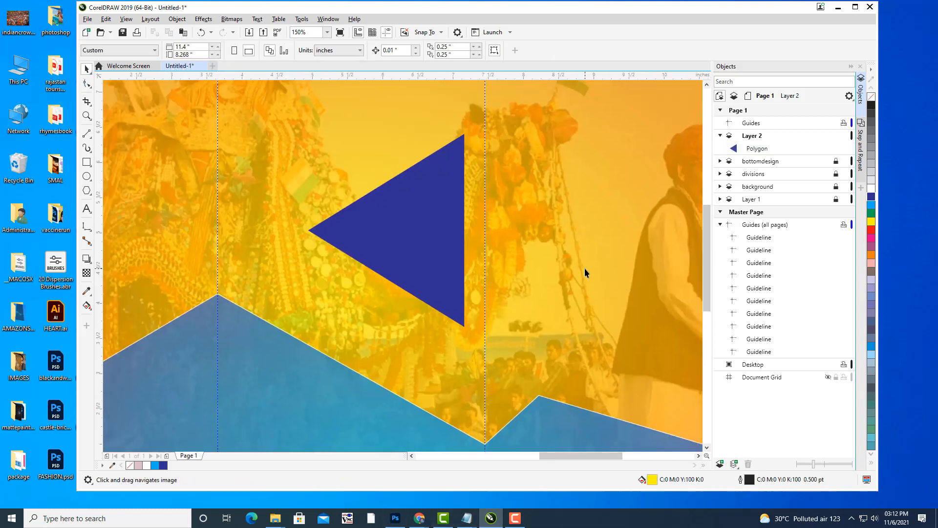
scroll(584, 268, down, 4)
scroll(572, 234, up, 2)
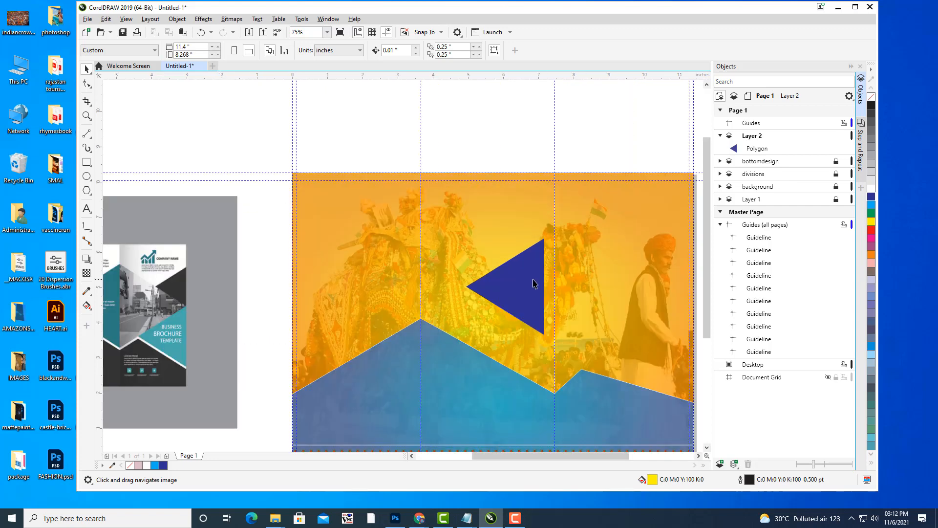
Stretch the triangle wider and taller, about 3.73 inches wide, its left point reaching the peak.
click(548, 257)
drag(546, 287, 557, 286)
drag(537, 337, 597, 296)
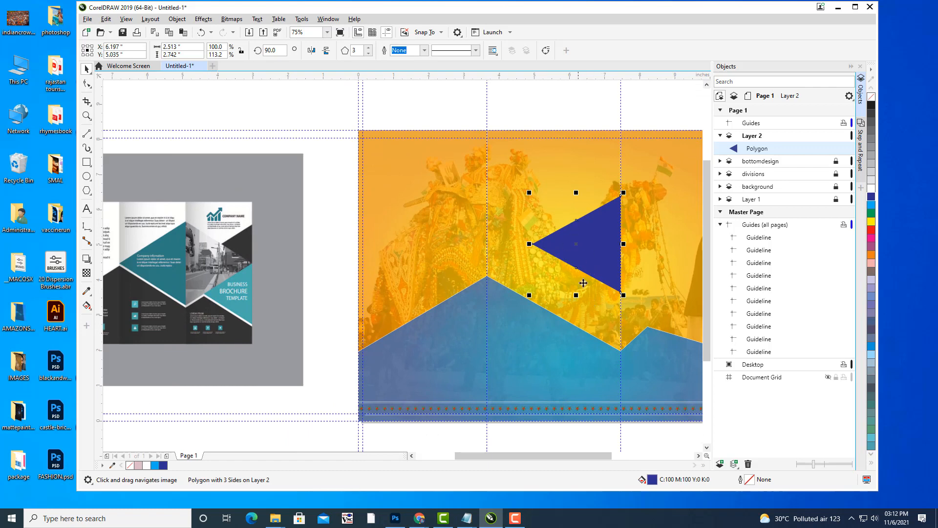
drag(576, 294, 570, 349)
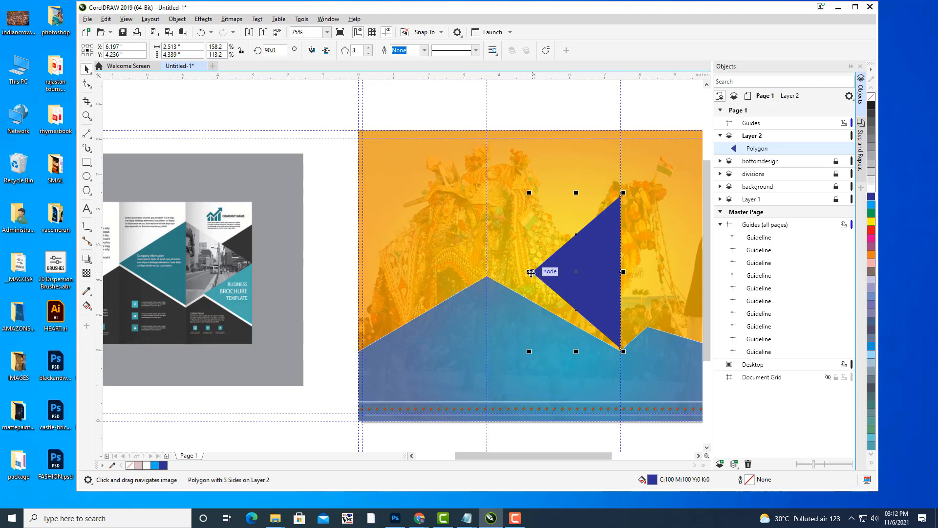
drag(531, 272, 430, 267)
scroll(509, 275, up, 3)
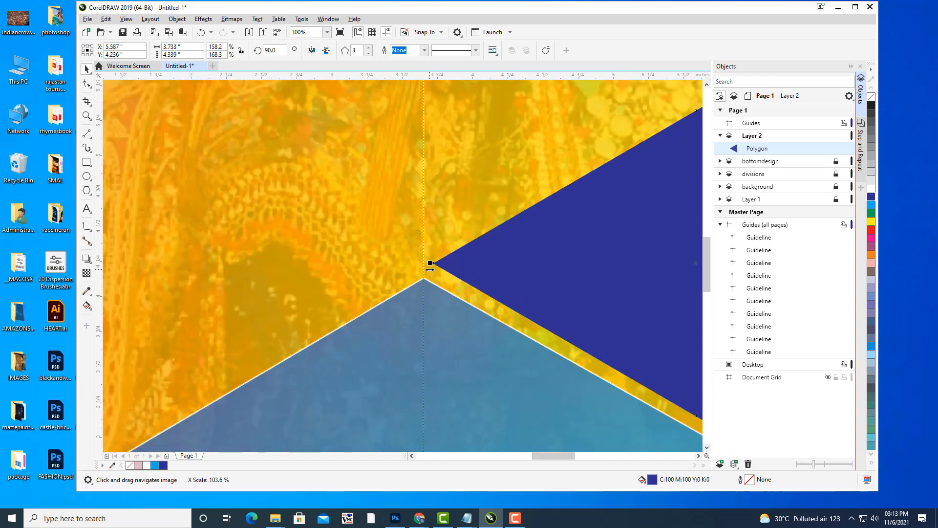
scroll(640, 256, down, 4)
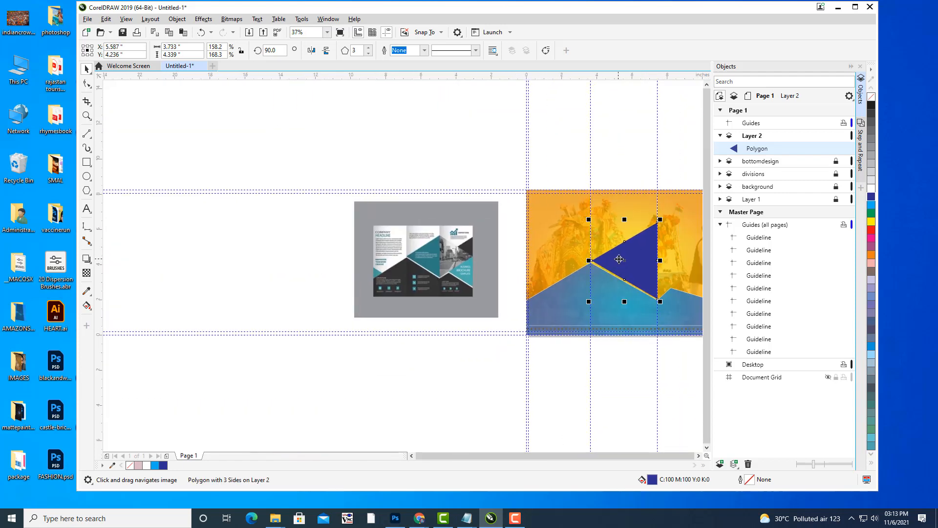
scroll(620, 259, up, 2)
drag(620, 259, 589, 255)
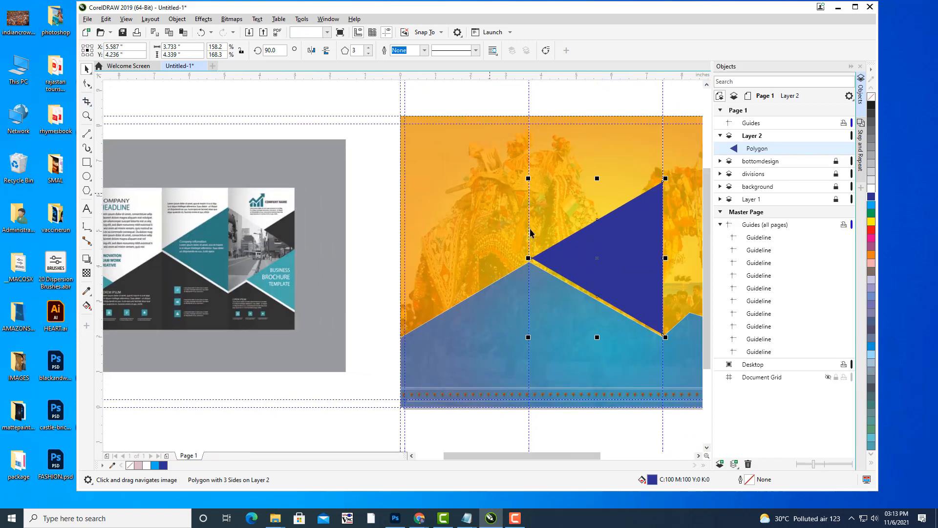
Convert the triangle to curves and drag its vertices onto the mountain peak and valley.
key(ctrl+q)
key(F10)
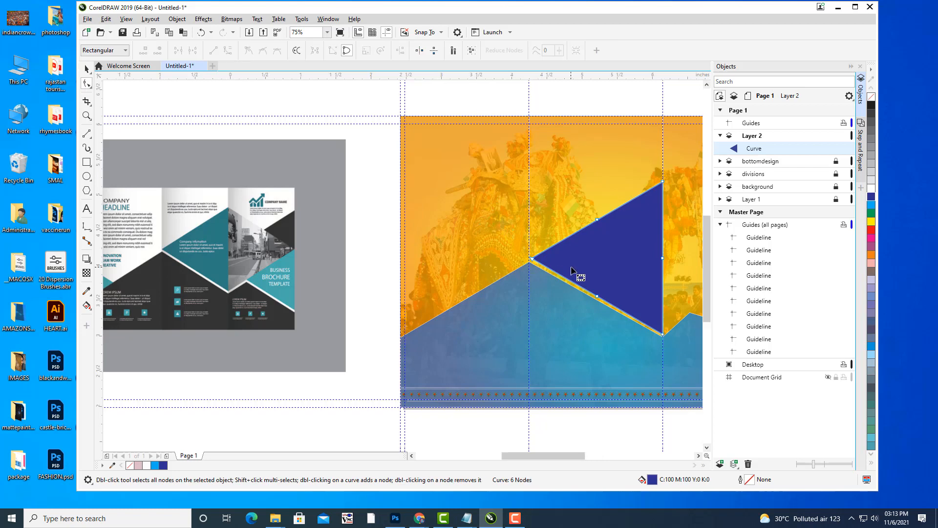
scroll(566, 268, up, 2)
drag(446, 247, 443, 258)
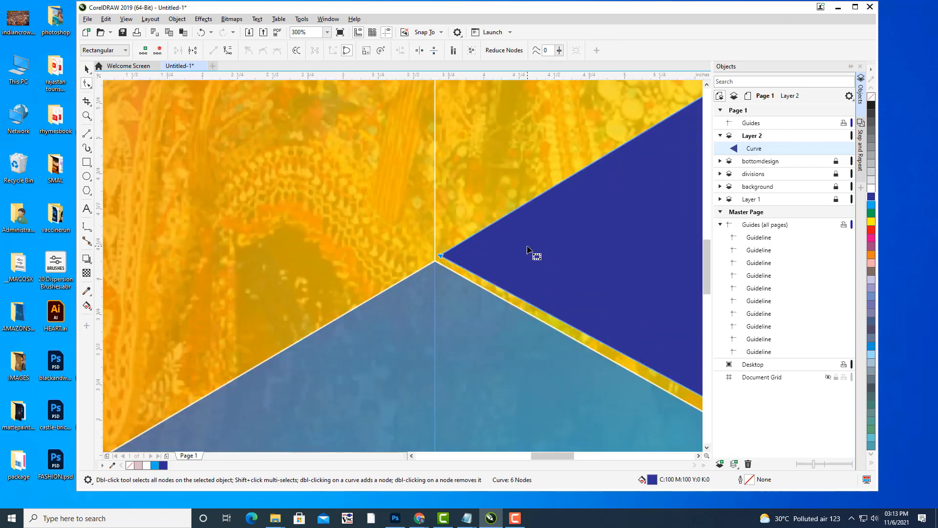
scroll(533, 254, down, 2)
scroll(558, 254, up, 3)
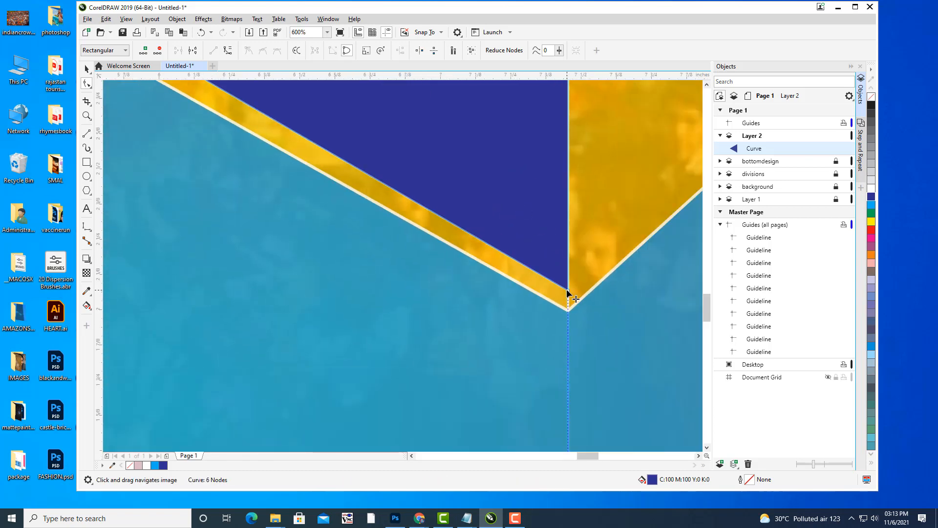
drag(568, 292, 568, 304)
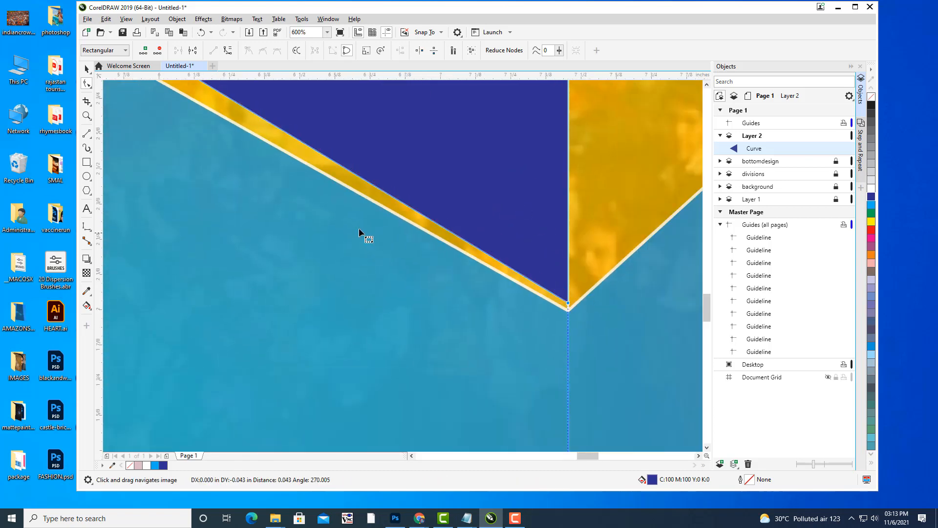
scroll(359, 227, down, 1)
Snap the left apex precisely onto the peak guideline, undoing a stray nudge.
drag(364, 224, 656, 336)
drag(577, 268, 741, 384)
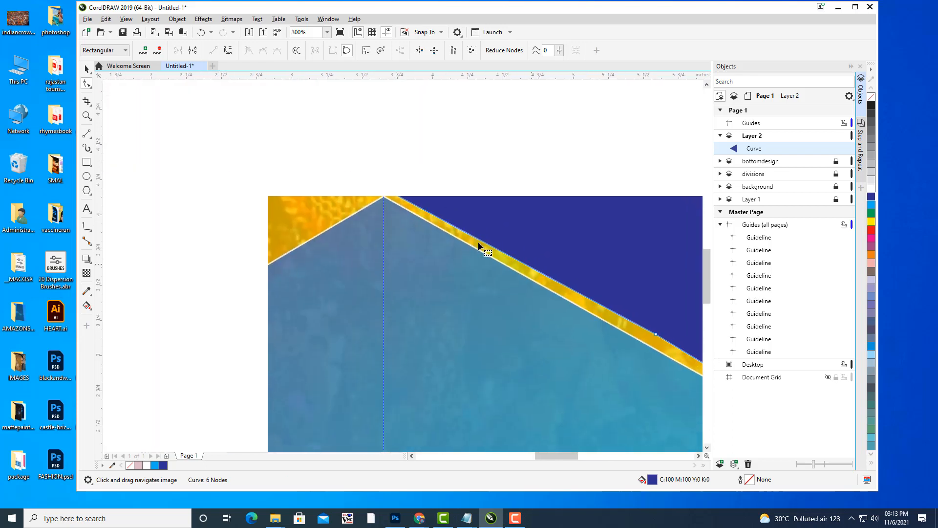
drag(480, 247, 493, 263)
drag(404, 208, 402, 211)
key(ctrl+z)
scroll(348, 199, up, 3)
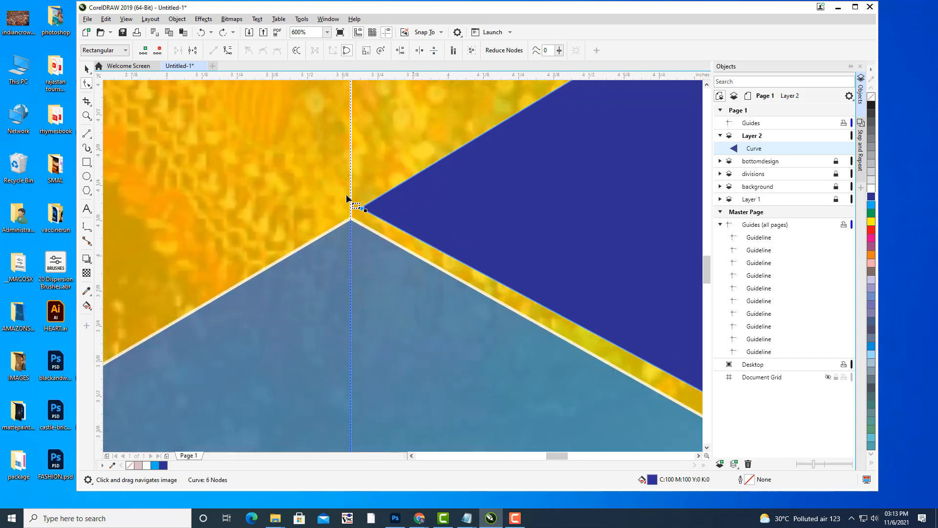
drag(425, 251, 392, 277)
scroll(479, 269, down, 3)
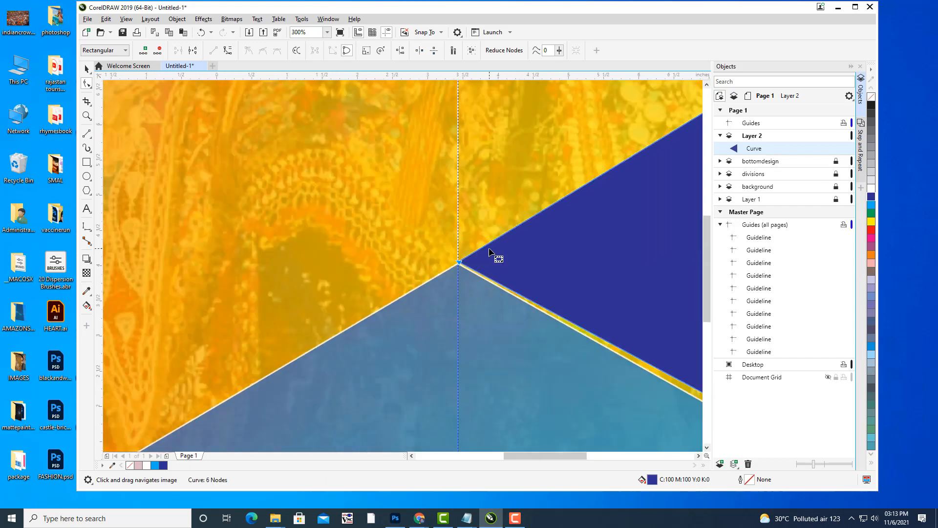
scroll(489, 252, down, 4)
scroll(484, 244, up, 2)
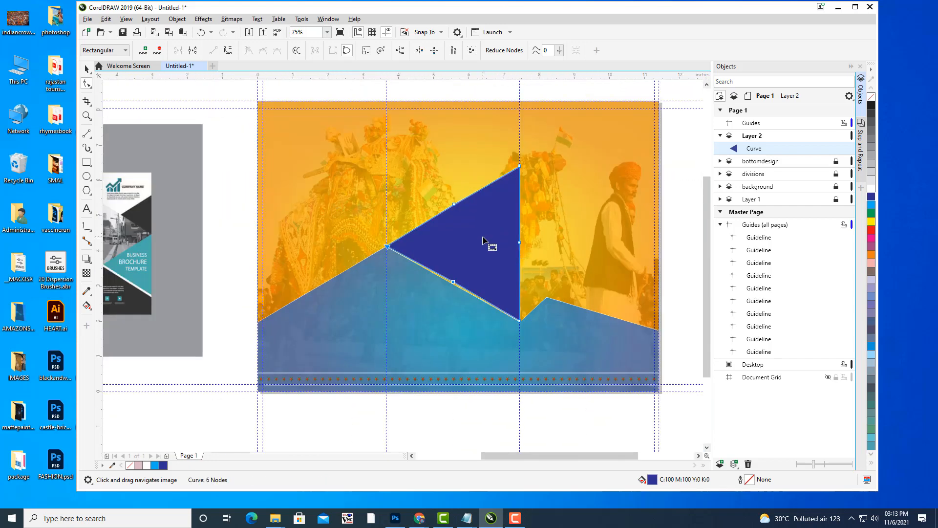
drag(483, 240, 572, 264)
Delete the extra node on the lower edge so it lies flush on the slope.
click(87, 69)
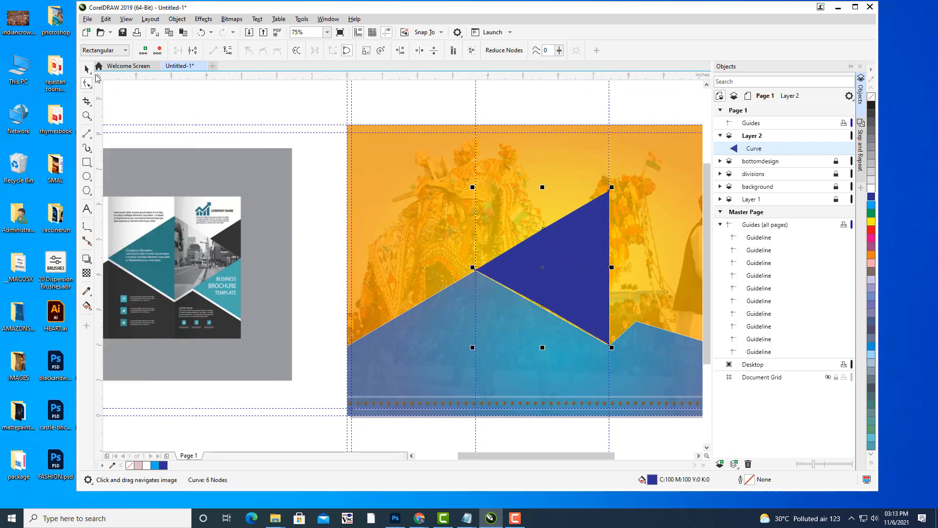
scroll(499, 280, up, 2)
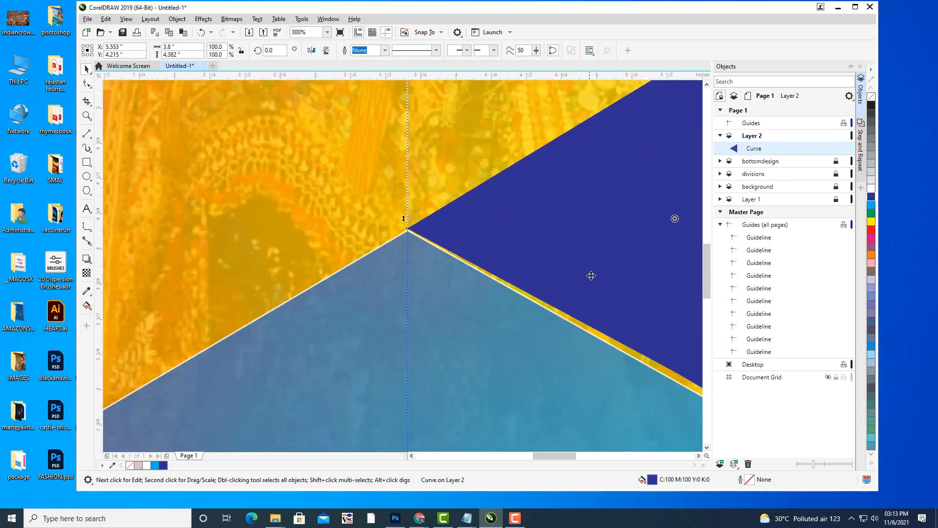
drag(592, 275, 400, 218)
key(F10)
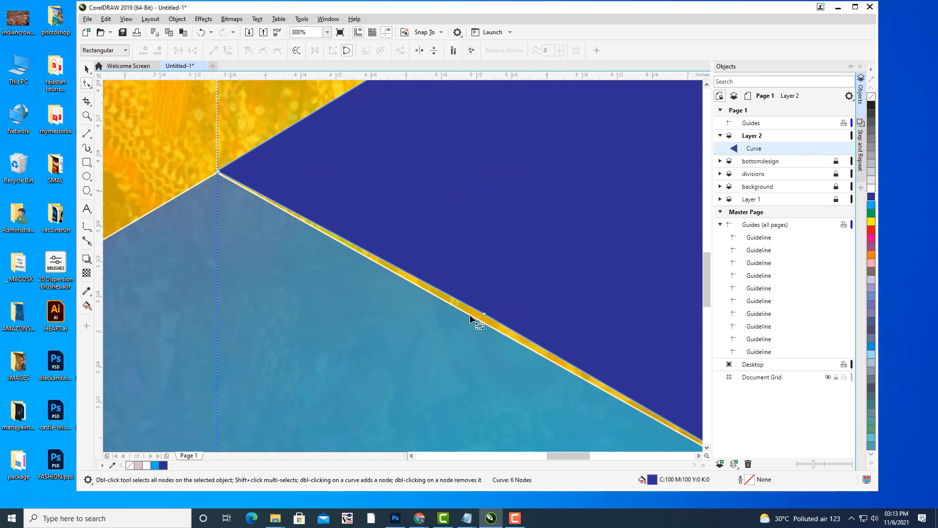
double_click(485, 314)
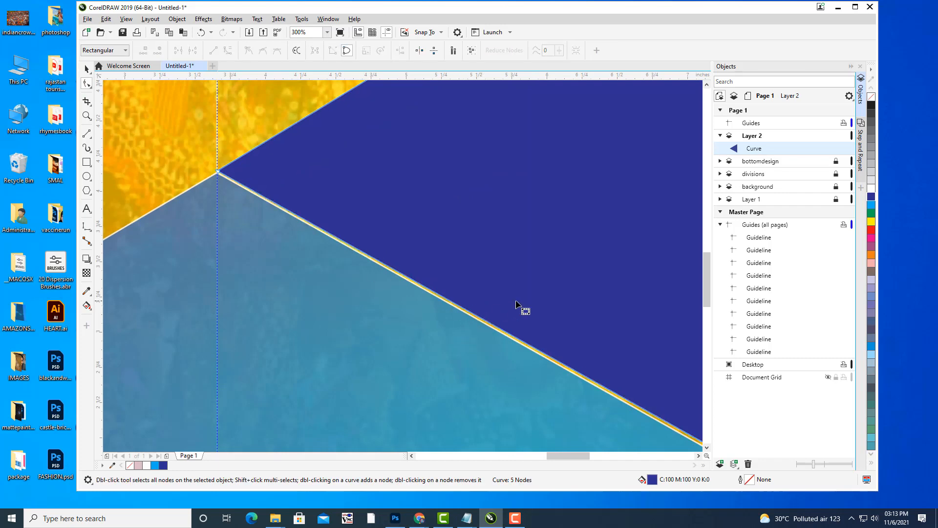
scroll(516, 301, down, 2)
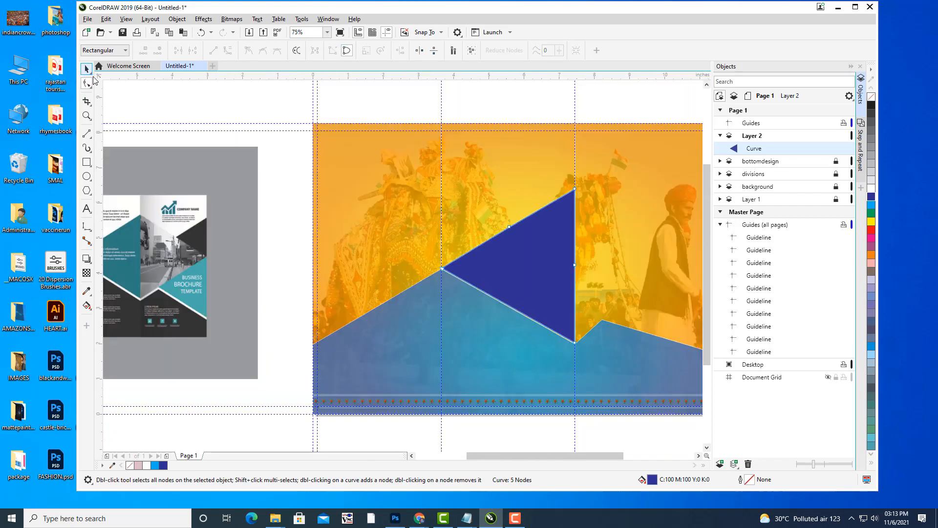
click(87, 69)
click(148, 101)
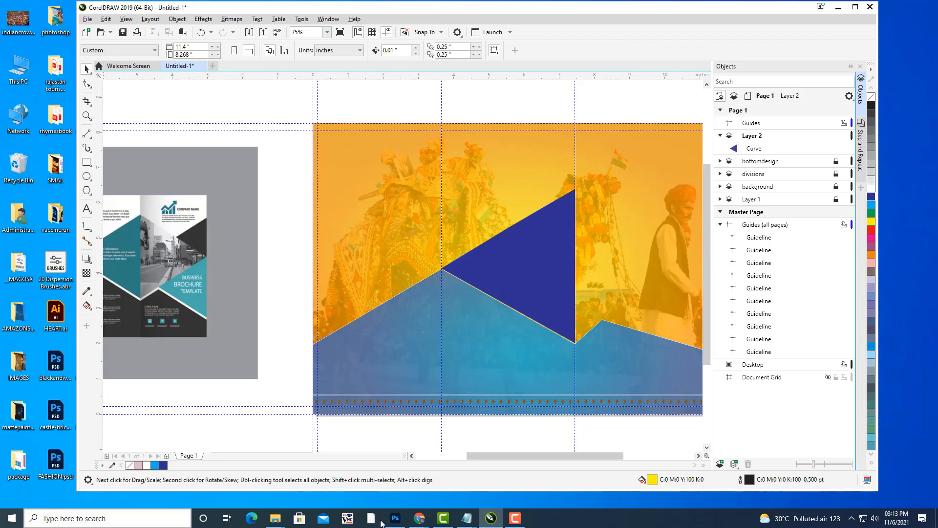
Center the brochure page and draw a new triangle in the right panel.
key(h)
drag(552, 227, 506, 215)
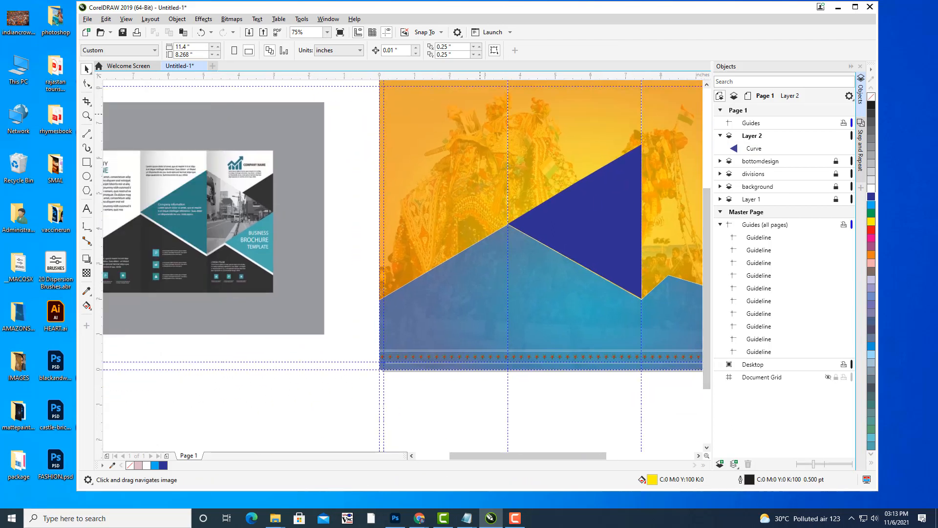
drag(549, 225, 511, 248)
scroll(547, 230, down, 1)
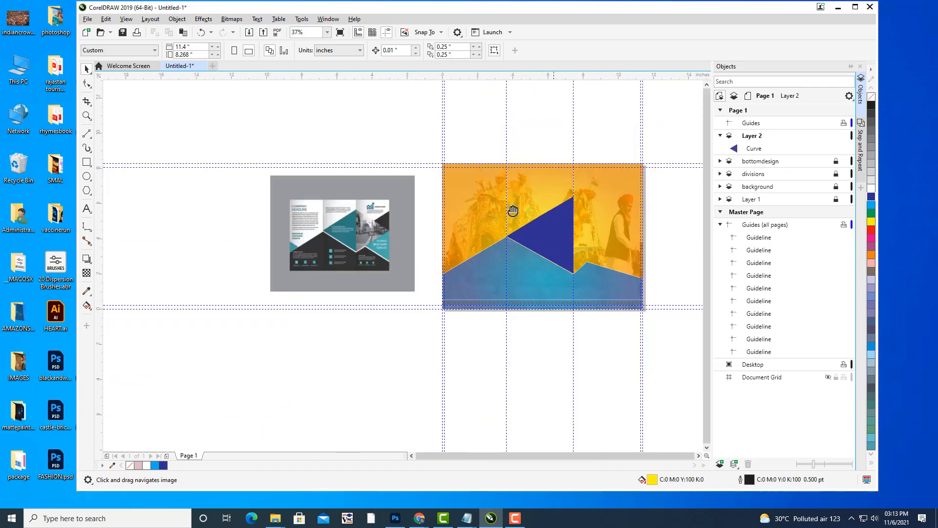
drag(513, 211, 435, 211)
scroll(553, 223, up, 1)
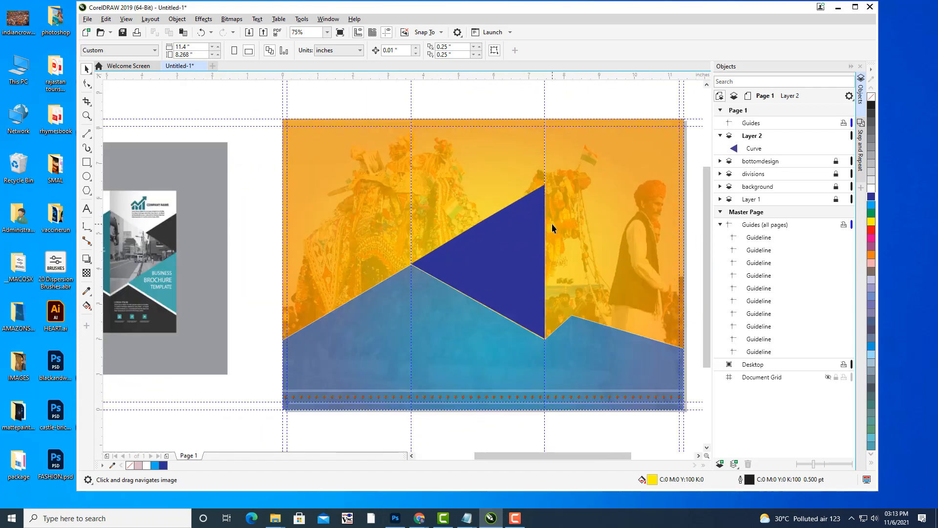
mouse_move(553, 224)
mouse_down()
mouse_move(561, 222)
mouse_move(541, 241)
mouse_move(549, 221)
mouse_up()
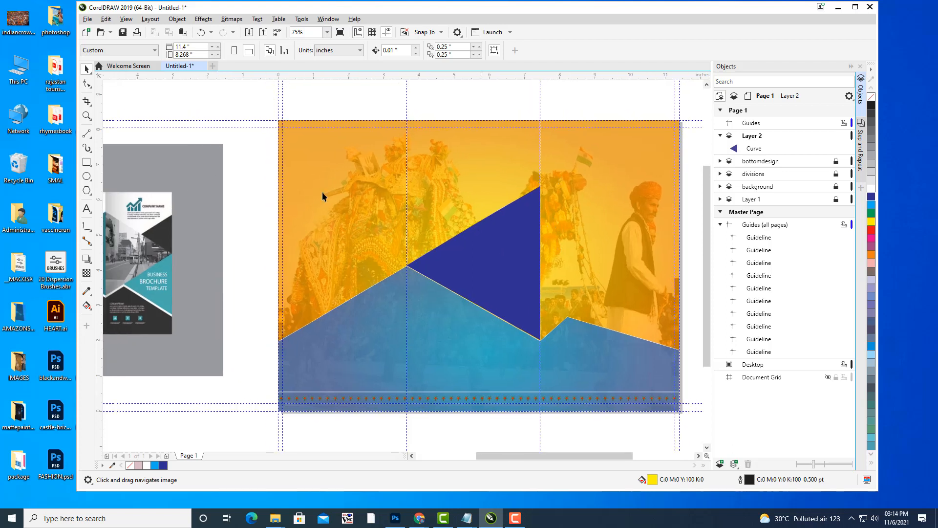
click(87, 191)
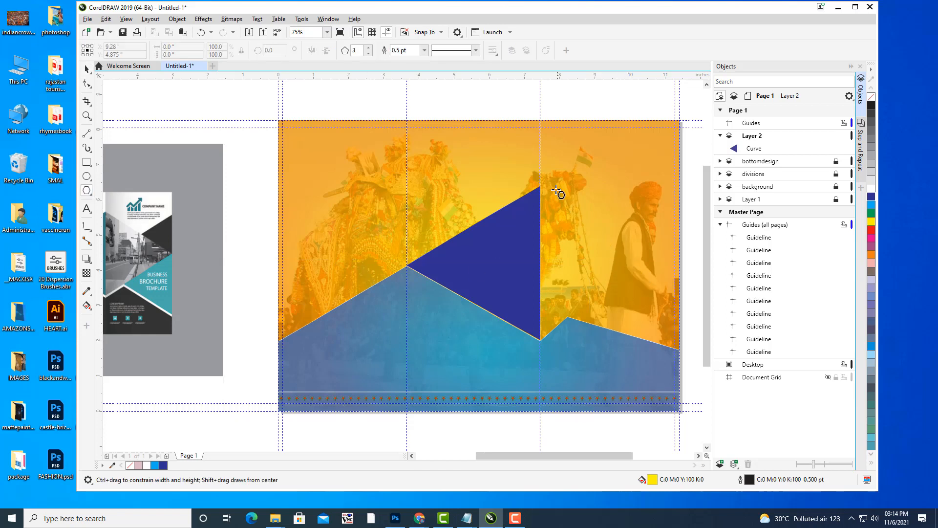
drag(542, 185, 649, 274)
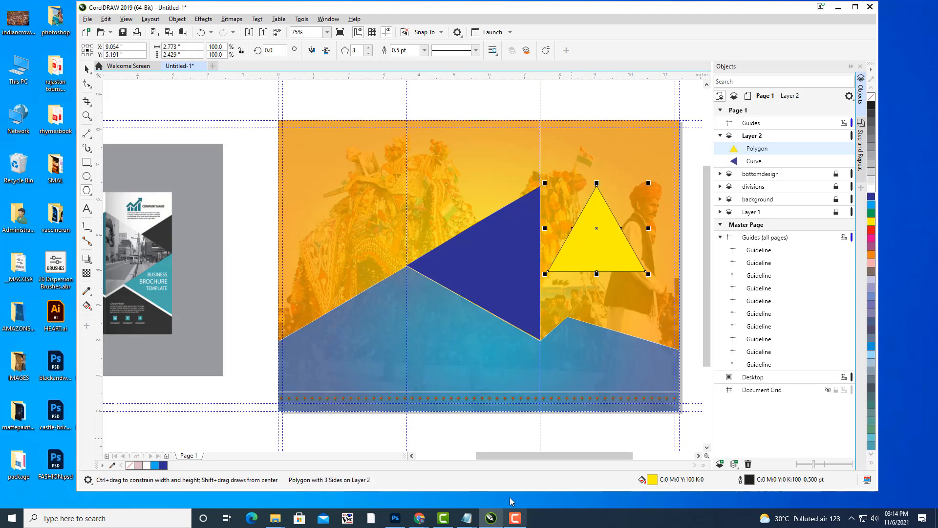
Check another tab in Chrome, then minimize it to return to CorelDRAW.
mouse_move(419, 518)
click(355, 470)
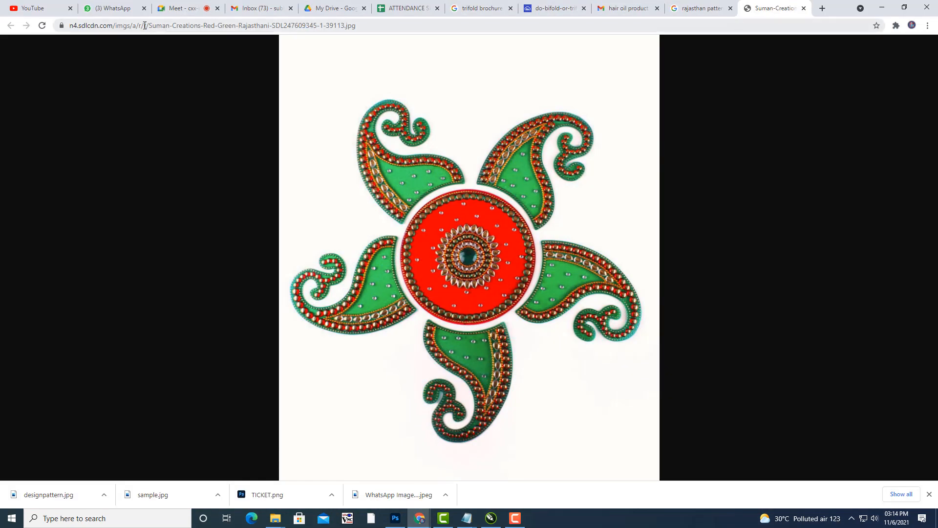
click(125, 15)
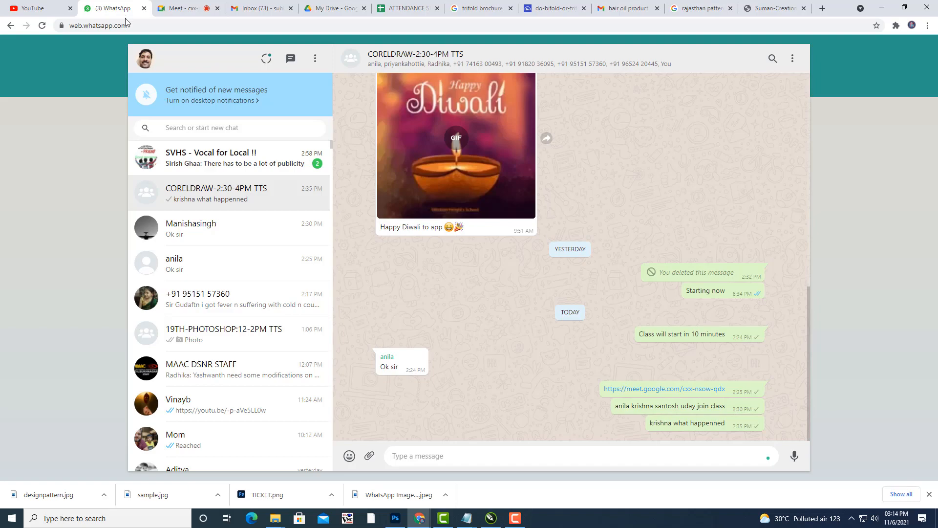
click(882, 7)
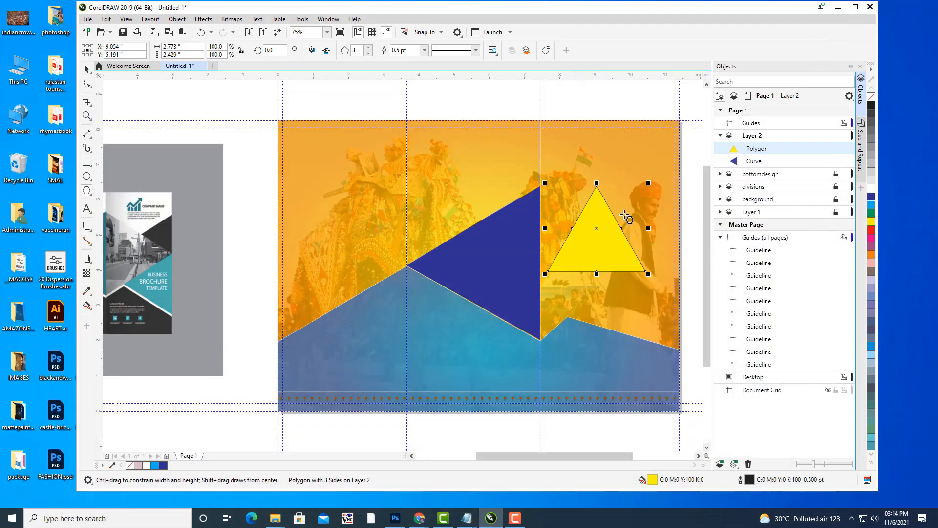
Rotate the yellow triangle to point right and push it against the blue triangle's right edge.
key(space)
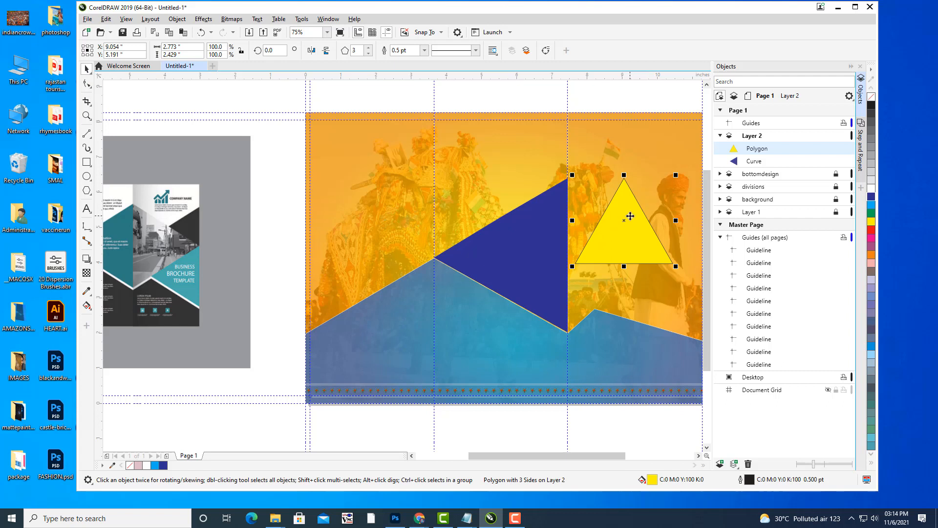
click(632, 215)
drag(677, 175, 664, 268)
click(597, 220)
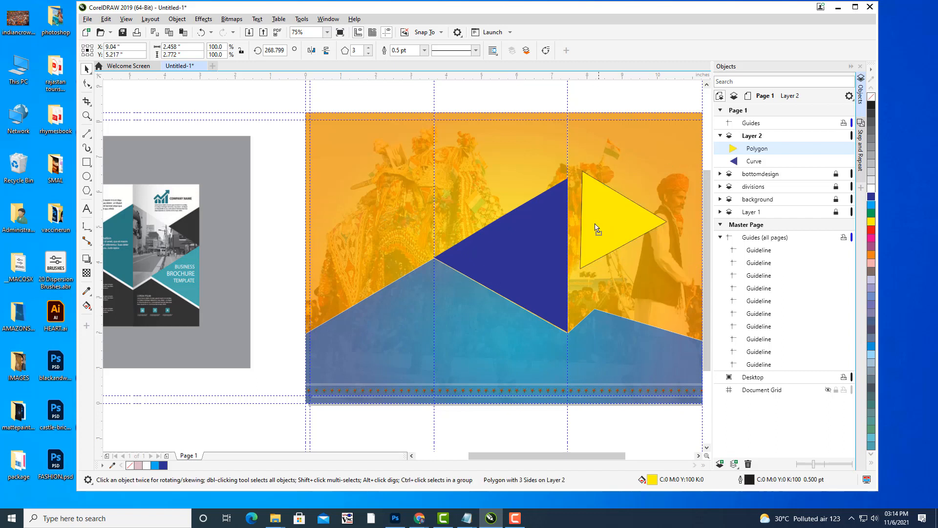
mouse_move(595, 223)
mouse_down()
mouse_move(588, 236)
mouse_move(590, 225)
mouse_up()
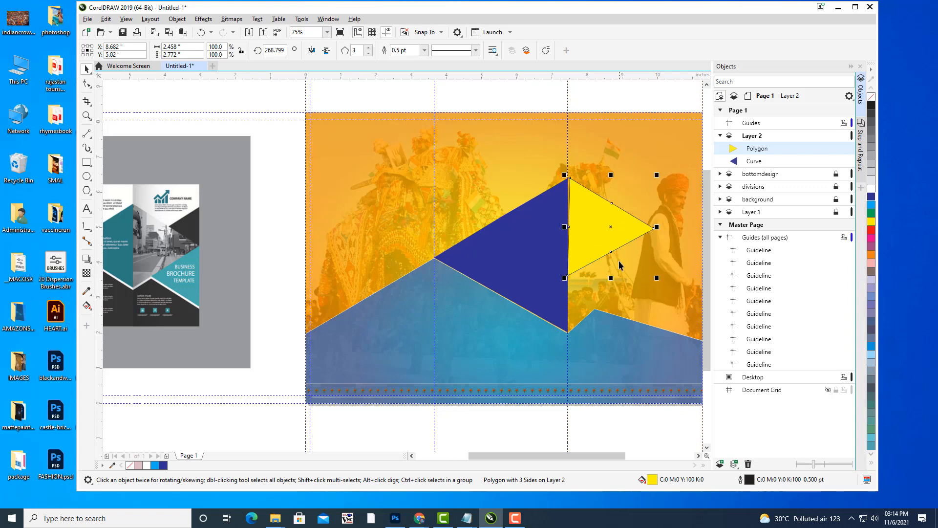
click(87, 84)
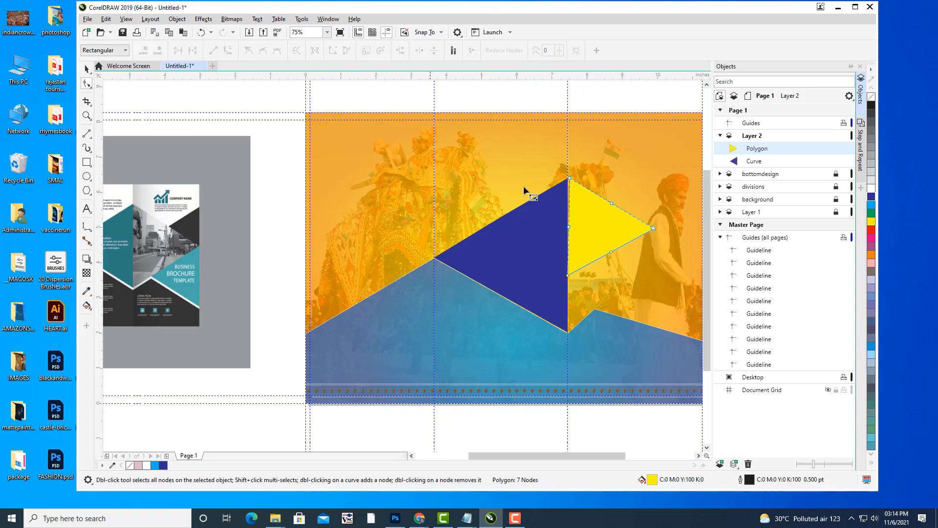
scroll(567, 179, up, 2)
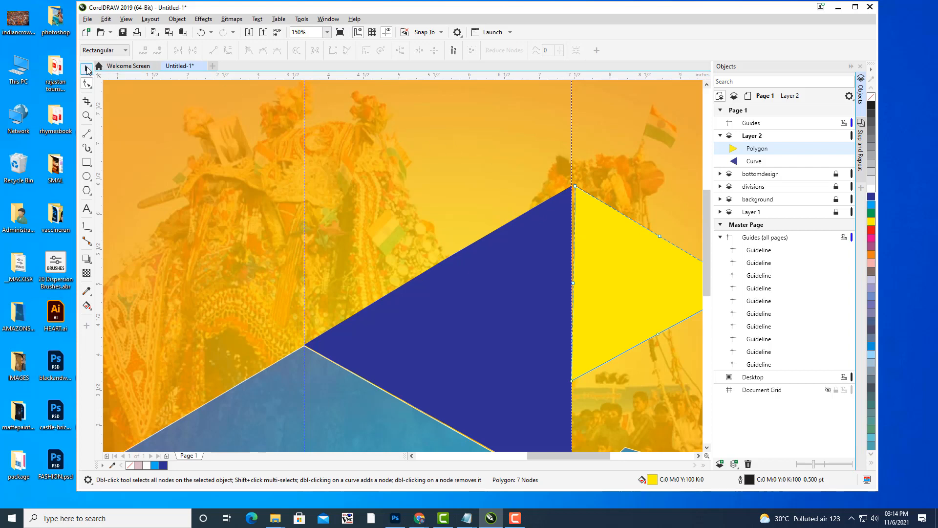
click(87, 69)
scroll(468, 202, down, 2)
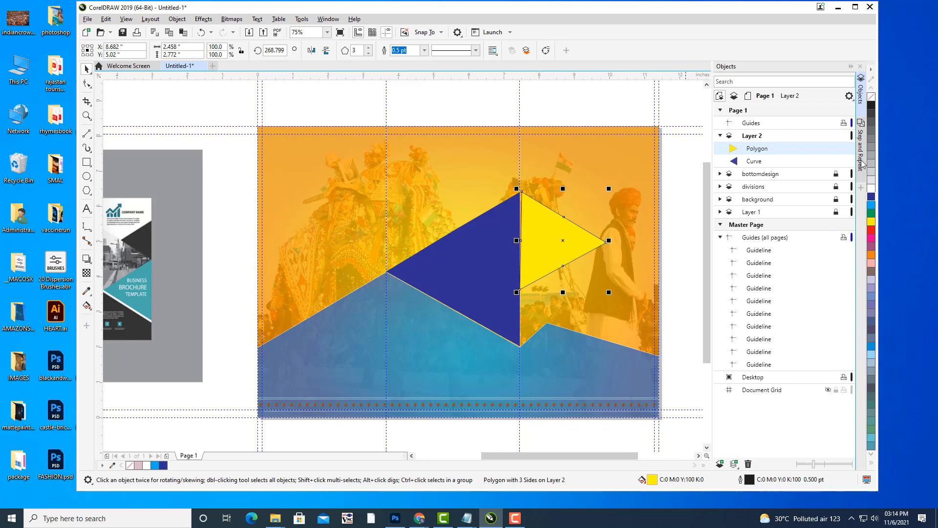
Convert the yellow triangle to curves and set its outline to None.
key(ctrl+q)
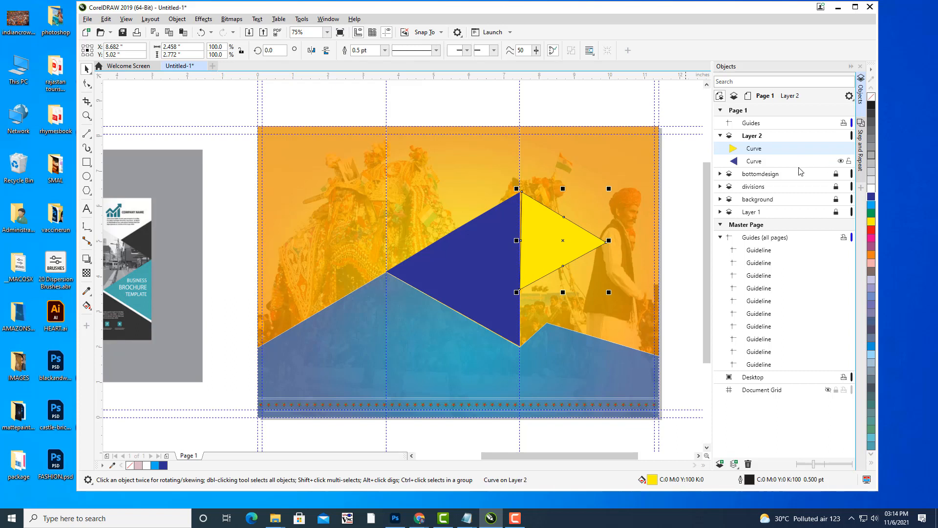
key(Escape)
click(552, 226)
click(385, 50)
click(361, 60)
key(Escape)
click(560, 249)
Delete the extra nodes so the yellow shape becomes a 3-node curve.
scroll(579, 218, up, 2)
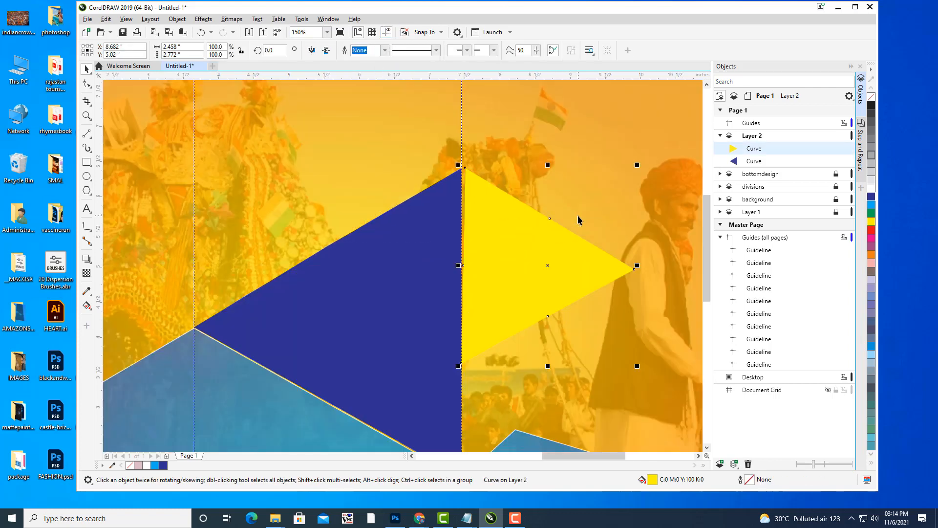
click(88, 84)
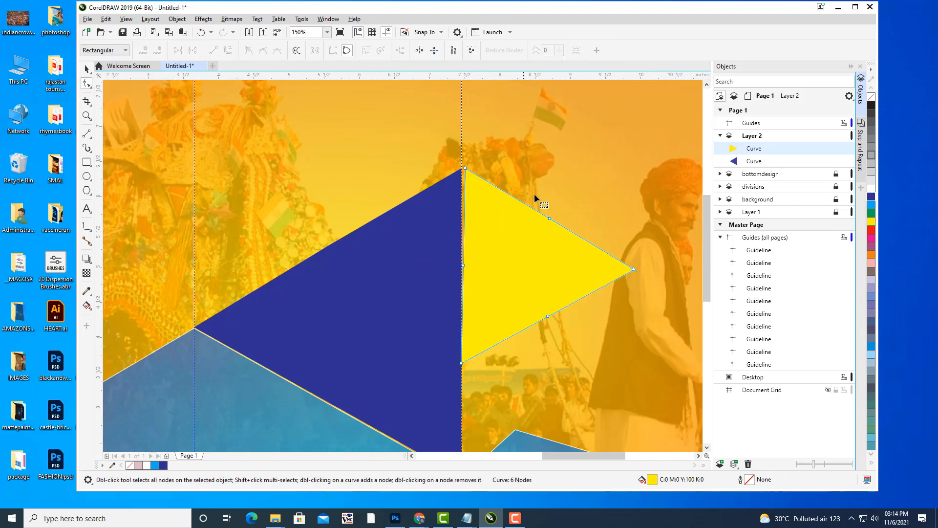
click(550, 219)
key(Delete)
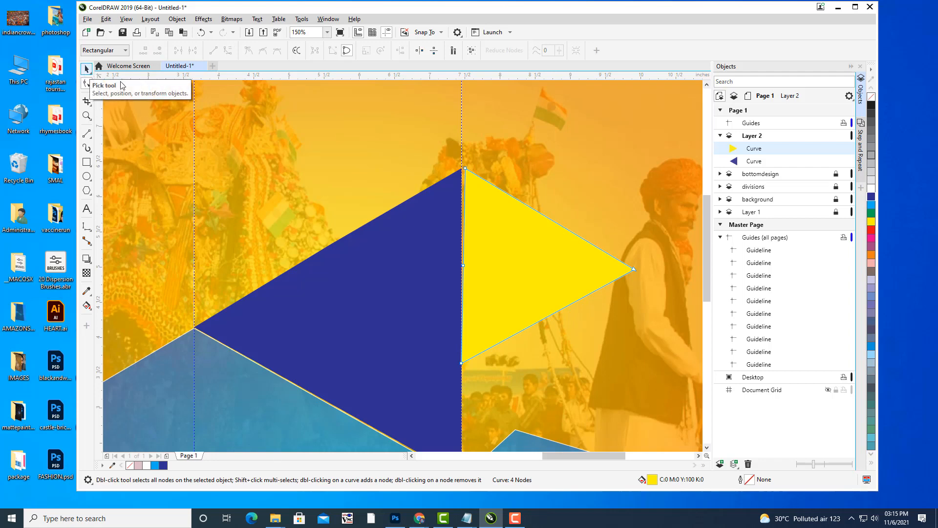
click(466, 169)
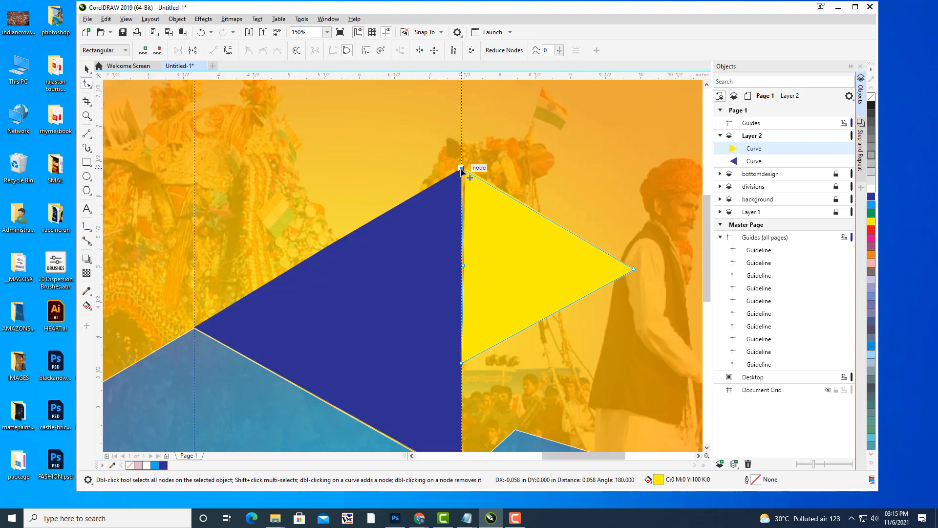
scroll(500, 202, down, 5)
scroll(527, 214, up, 4)
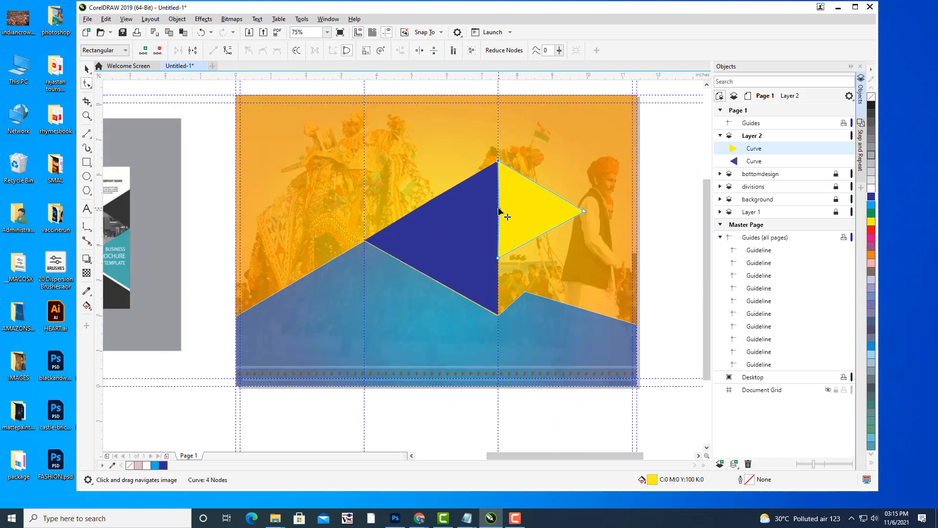
double_click(499, 211)
scroll(576, 182, down, 3)
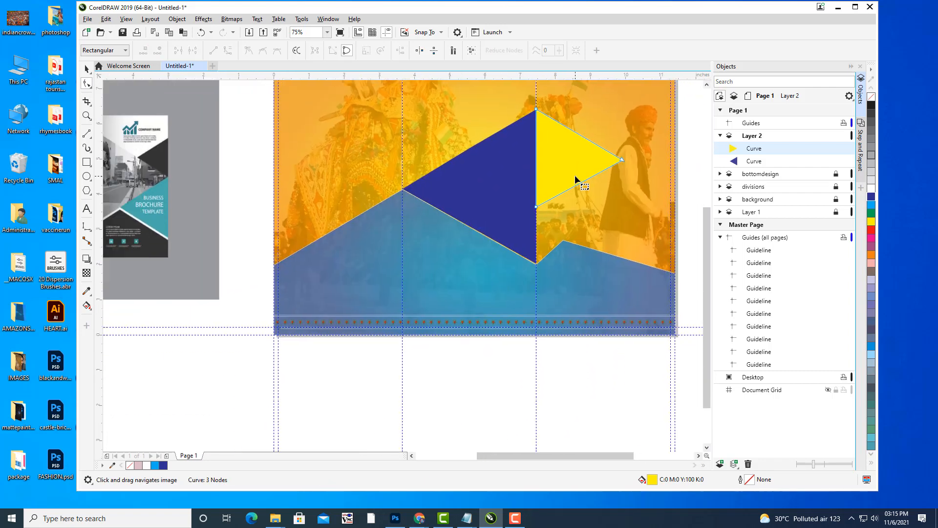
scroll(547, 191, up, 3)
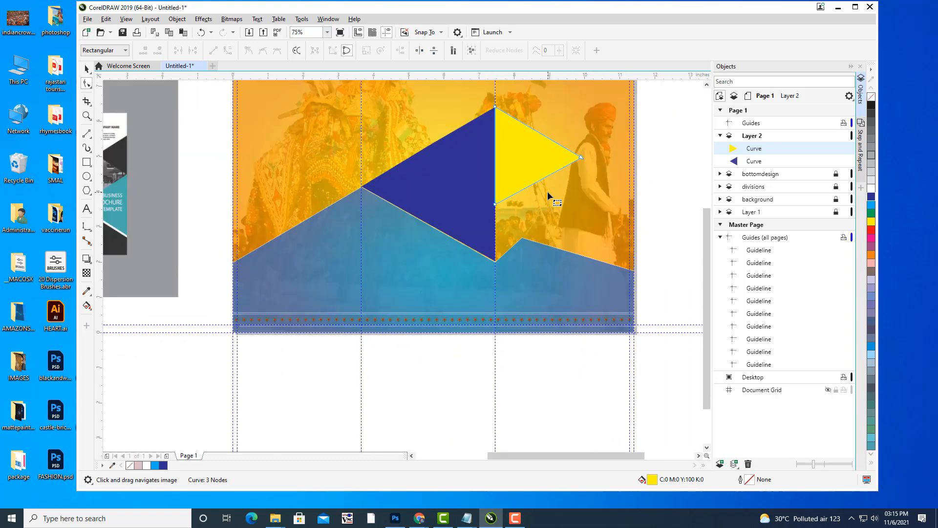
Snap the bottom corner to the blue triangle's lower point and stretch the tip to the page's right edge.
drag(504, 198, 589, 240)
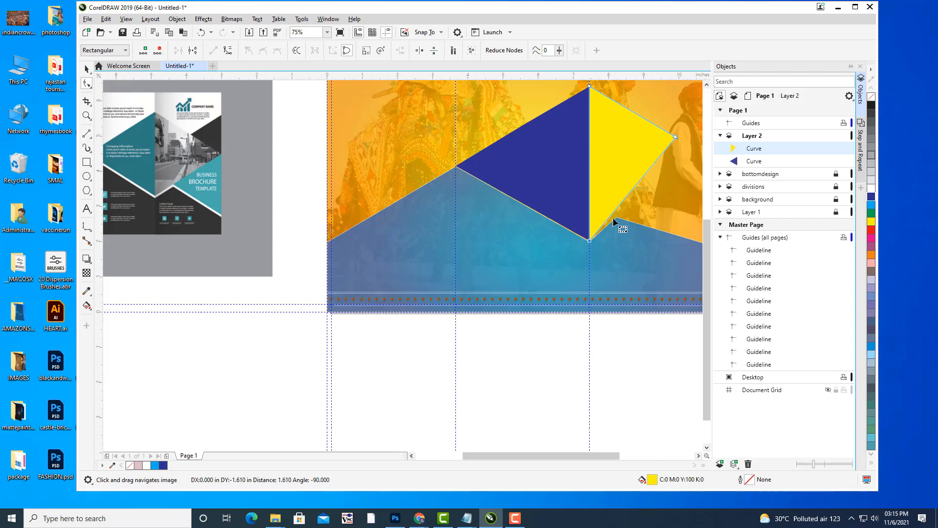
drag(633, 202, 535, 209)
drag(577, 145, 623, 167)
scroll(550, 158, down, 1)
drag(550, 157, 541, 167)
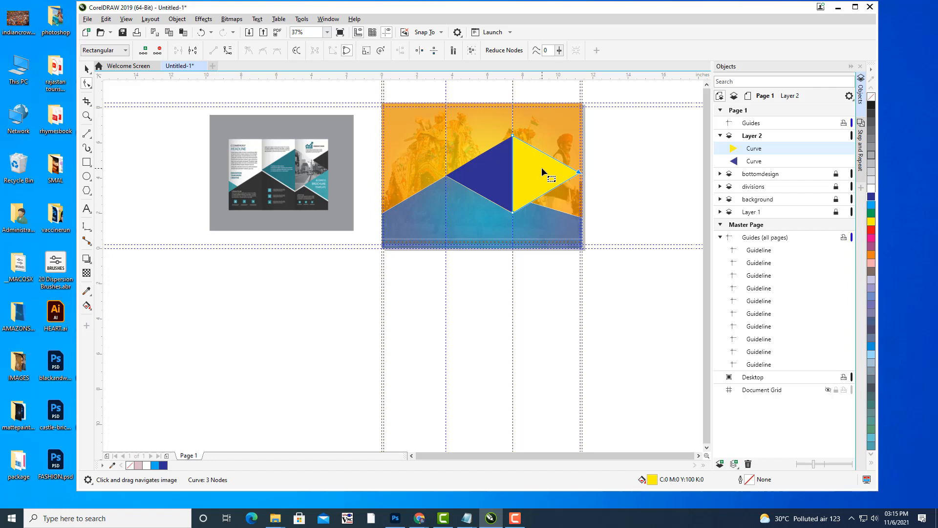
scroll(557, 169, up, 1)
drag(572, 169, 625, 196)
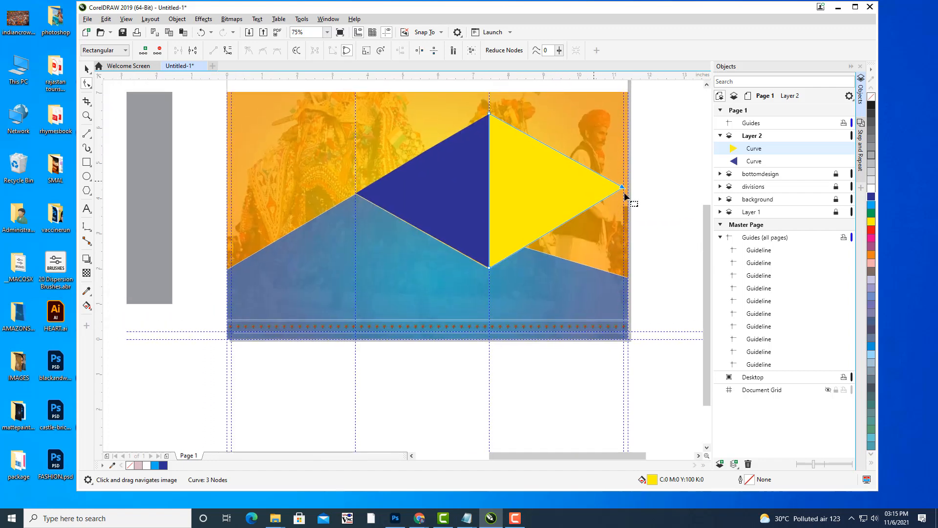
drag(517, 175, 597, 175)
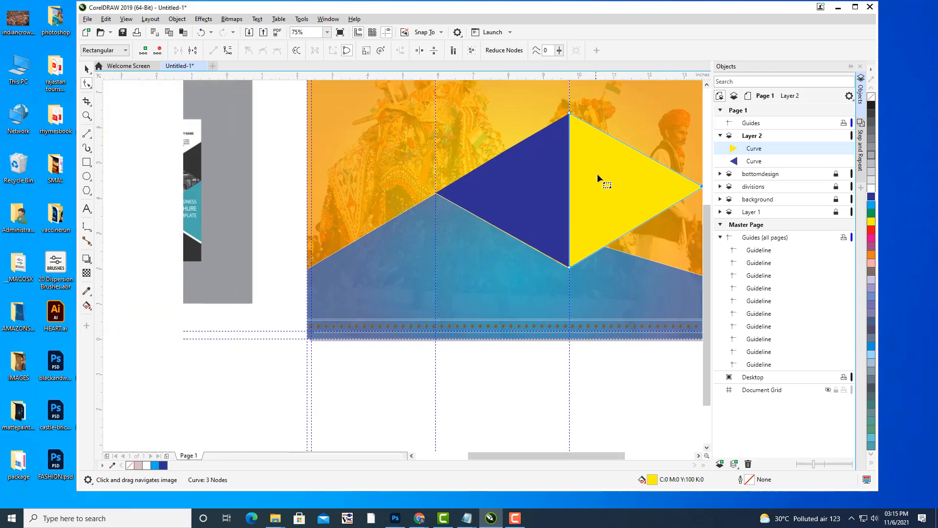
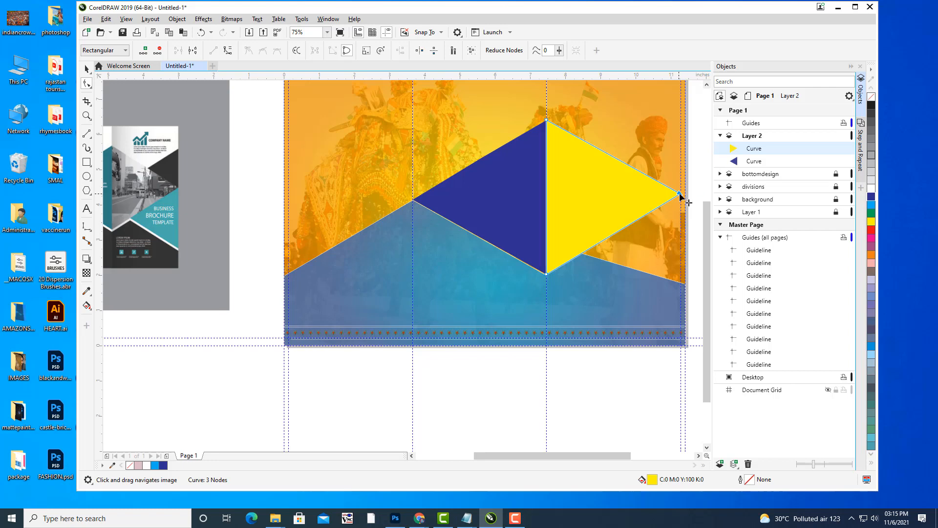
Raise the yellow triangle's bottom and right nodes so it sits higher against the blue shape.
scroll(641, 158, down, 2)
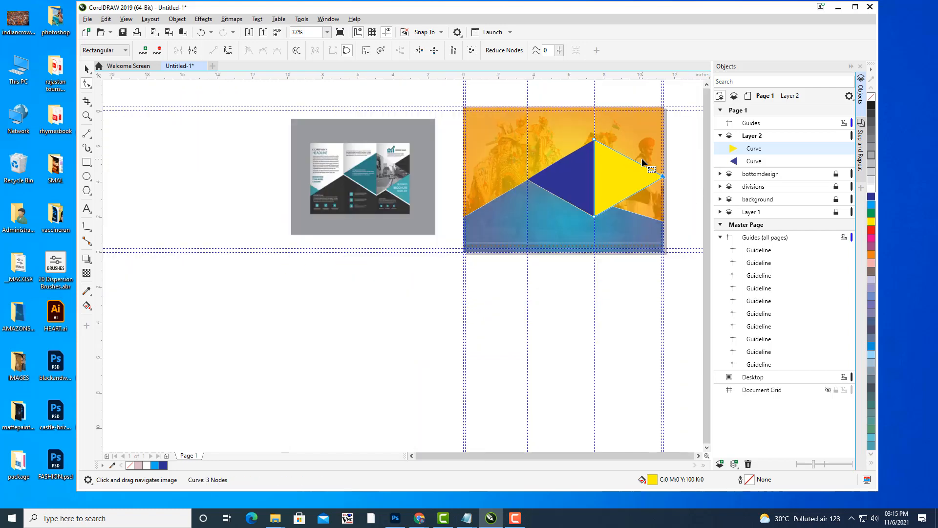
scroll(624, 217, up, 4)
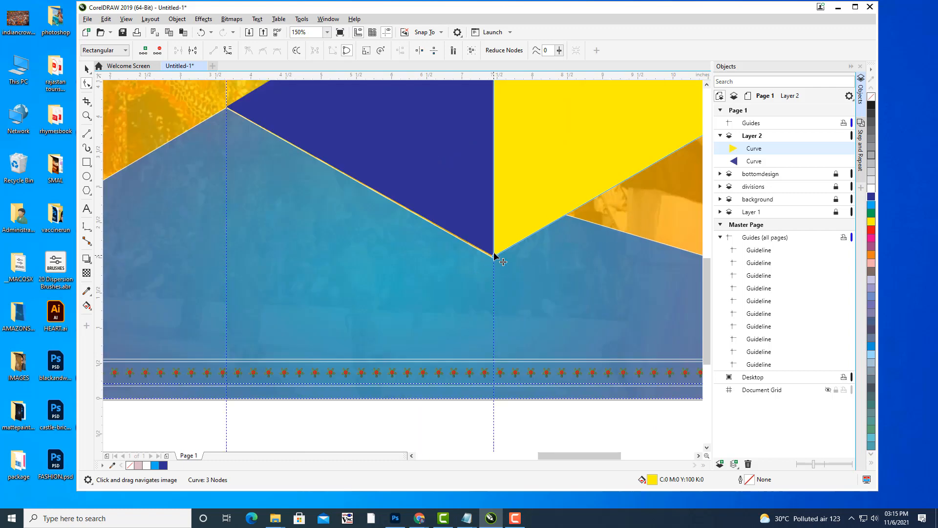
drag(494, 255, 495, 247)
scroll(573, 175, down, 2)
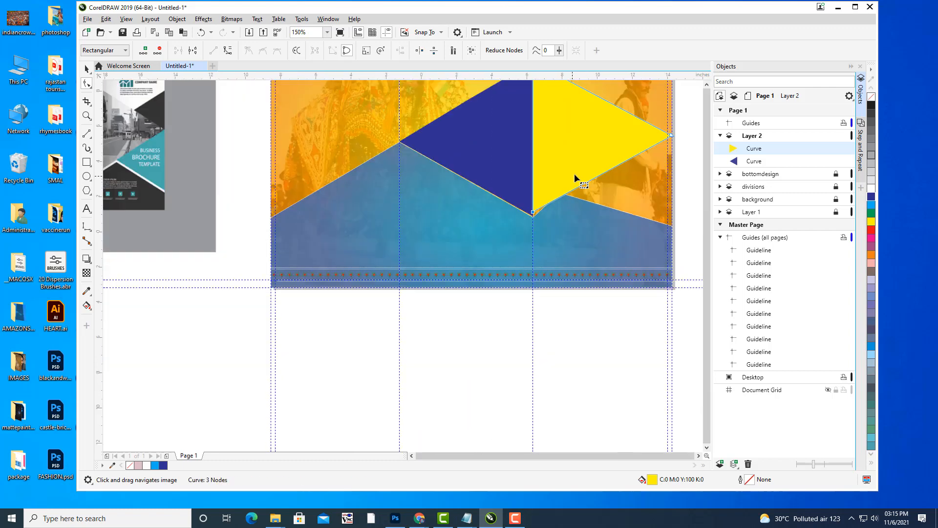
scroll(620, 182, up, 1)
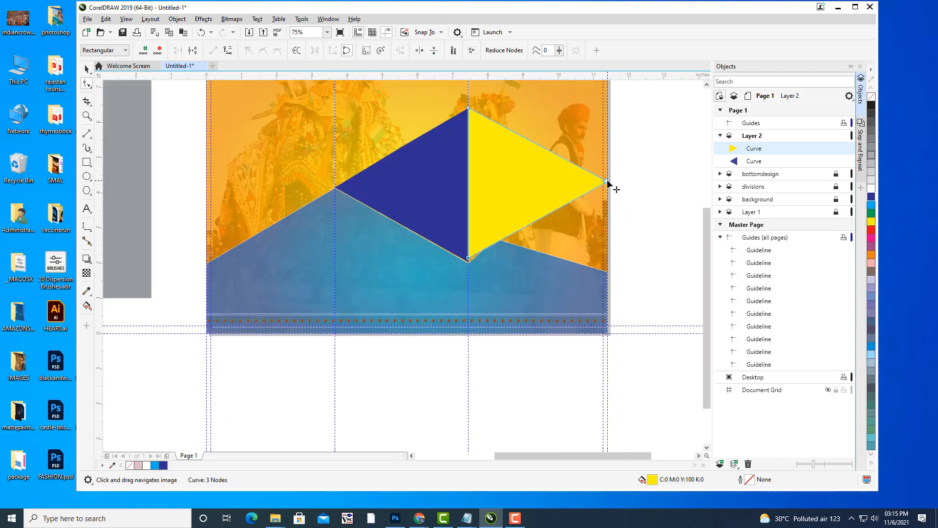
drag(607, 180, 607, 163)
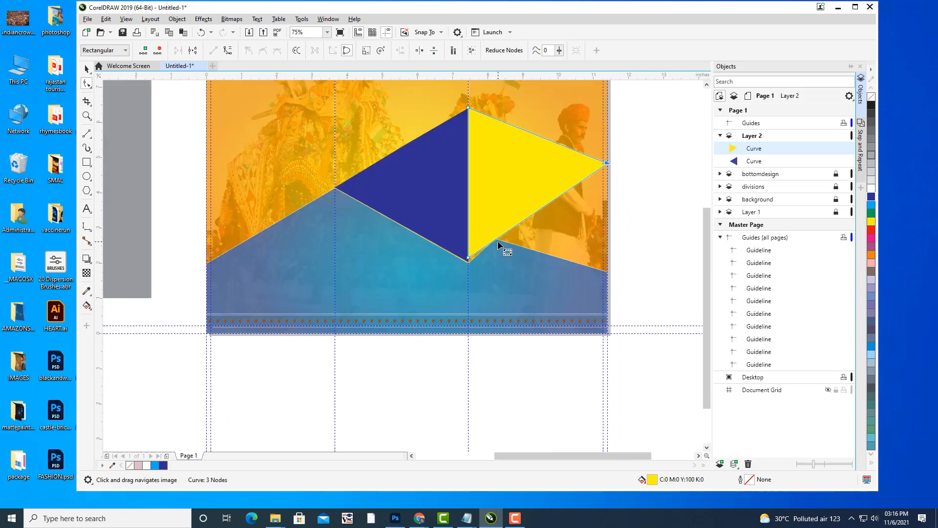
drag(469, 258, 469, 253)
click(494, 239)
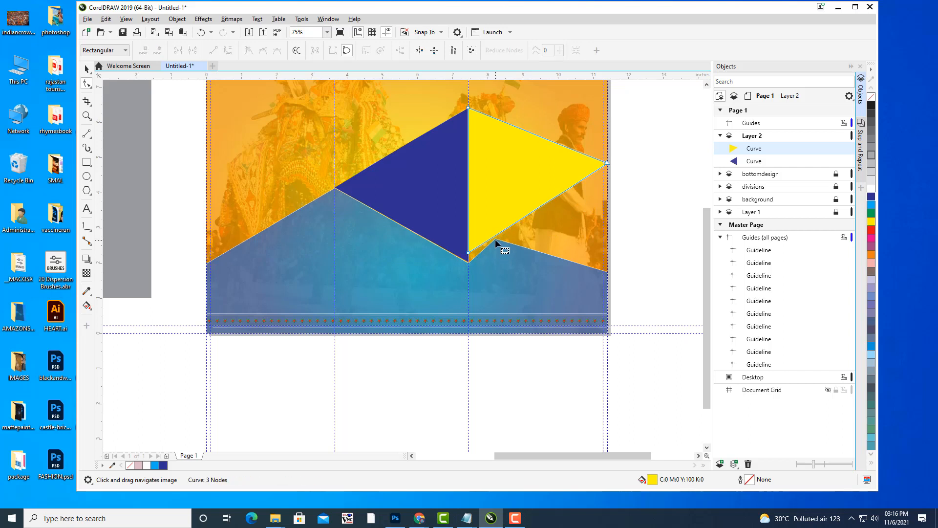
click(606, 162)
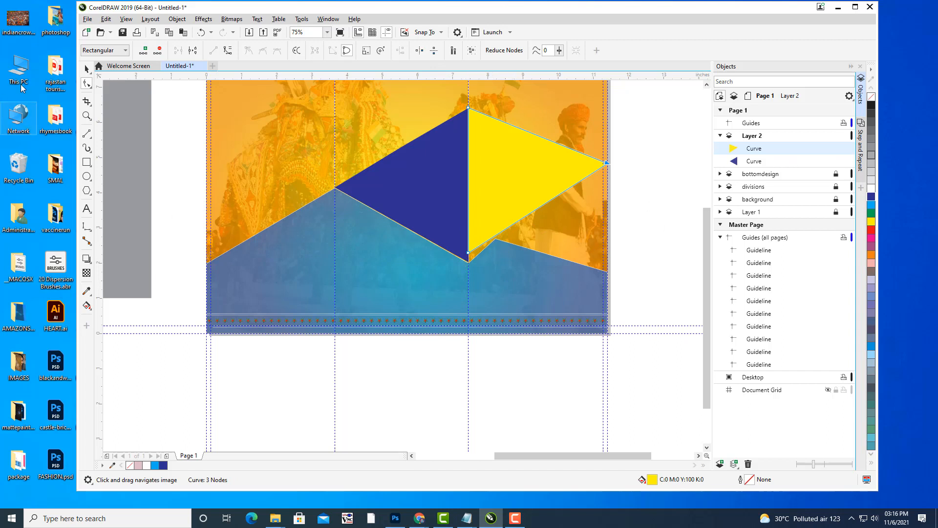
Make the bottomdesign layer active, expand it and unlock it.
click(87, 69)
click(558, 357)
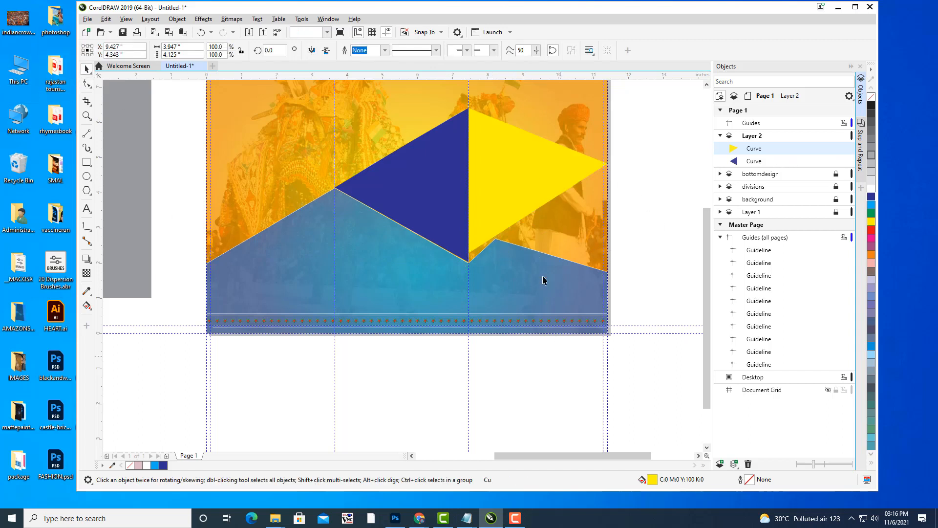
click(773, 175)
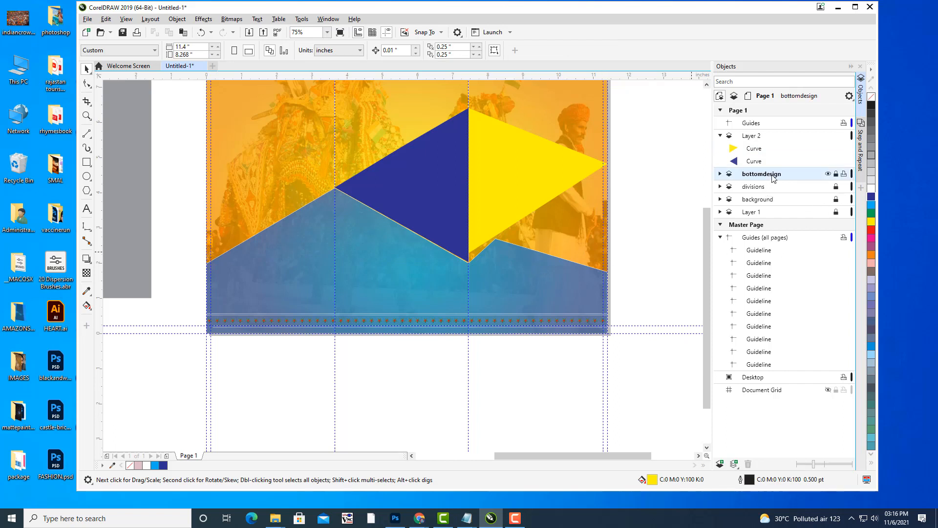
click(720, 174)
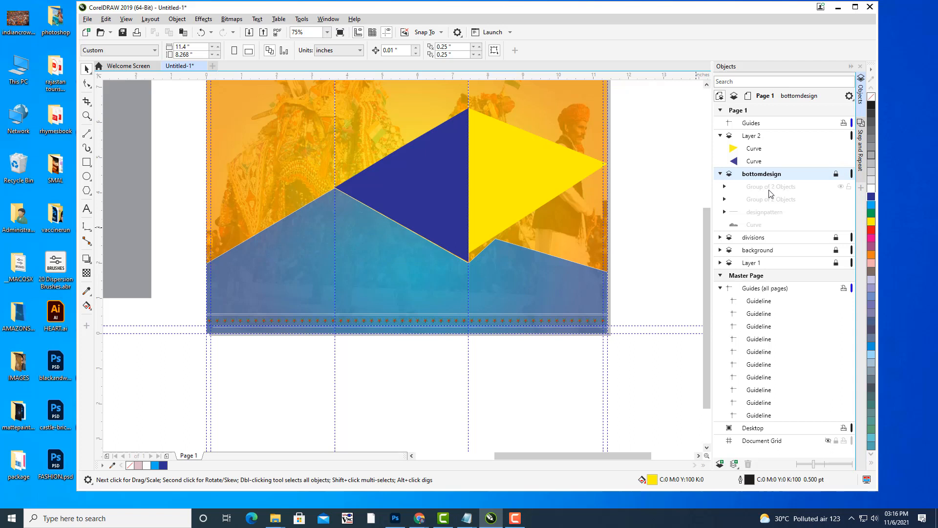
click(836, 174)
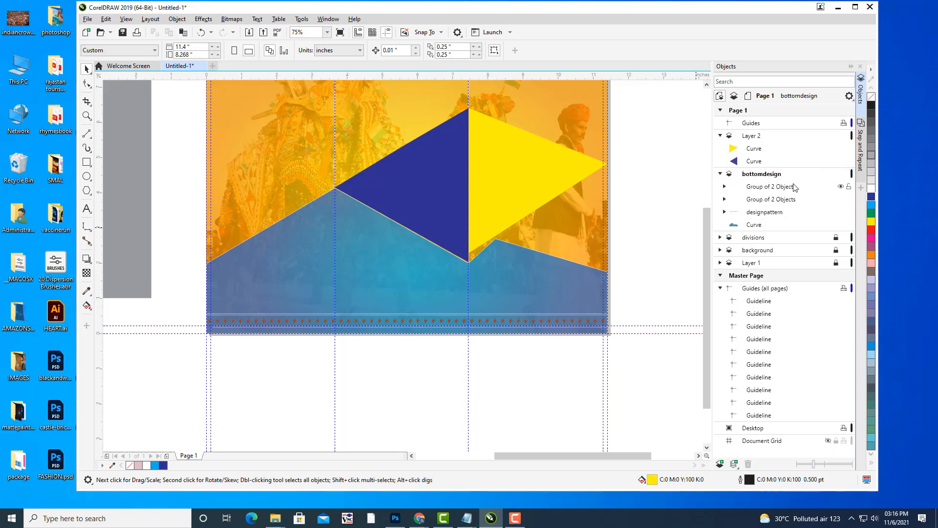
Inspect bottomdesign's groups and designpattern, then select the blue Curve.
click(794, 187)
click(785, 204)
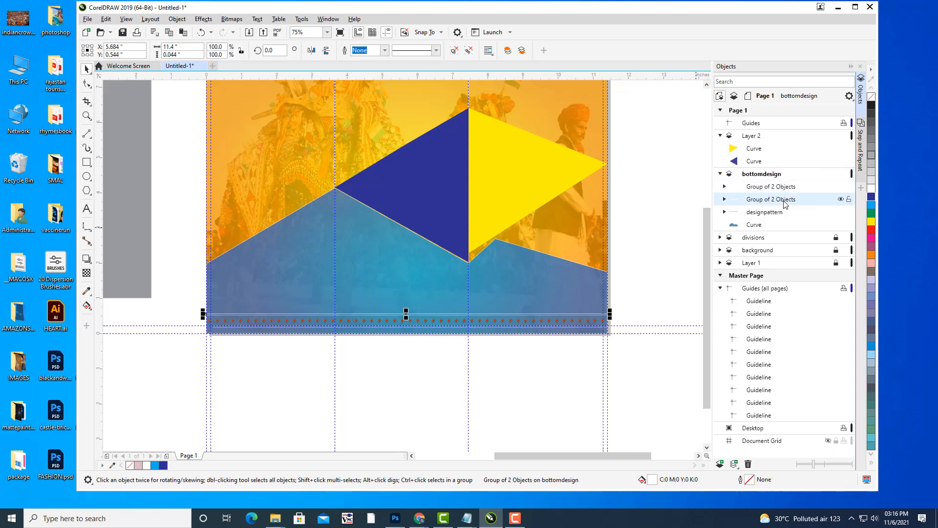
click(777, 215)
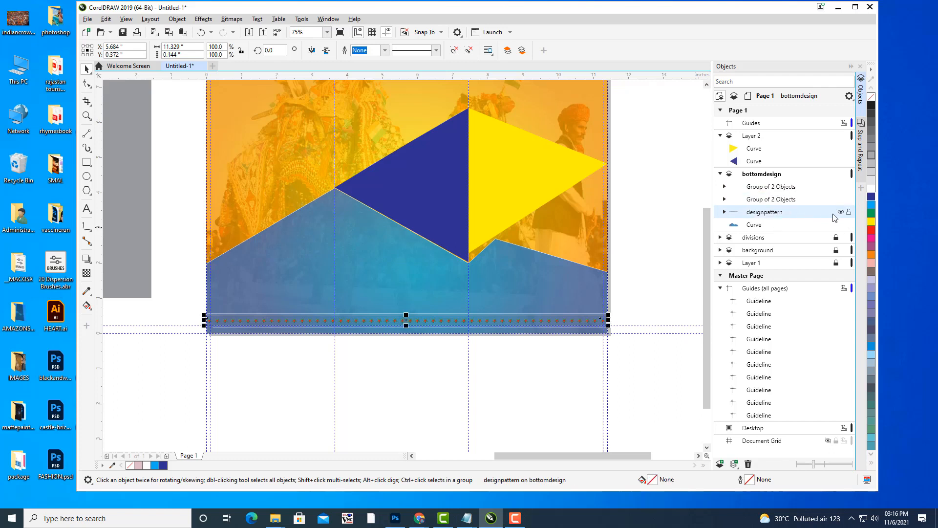
click(841, 212)
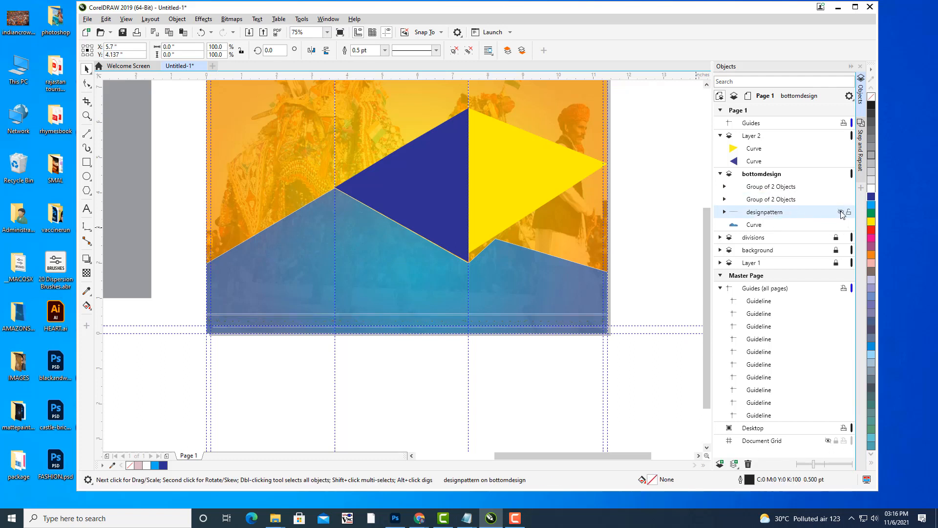
click(841, 212)
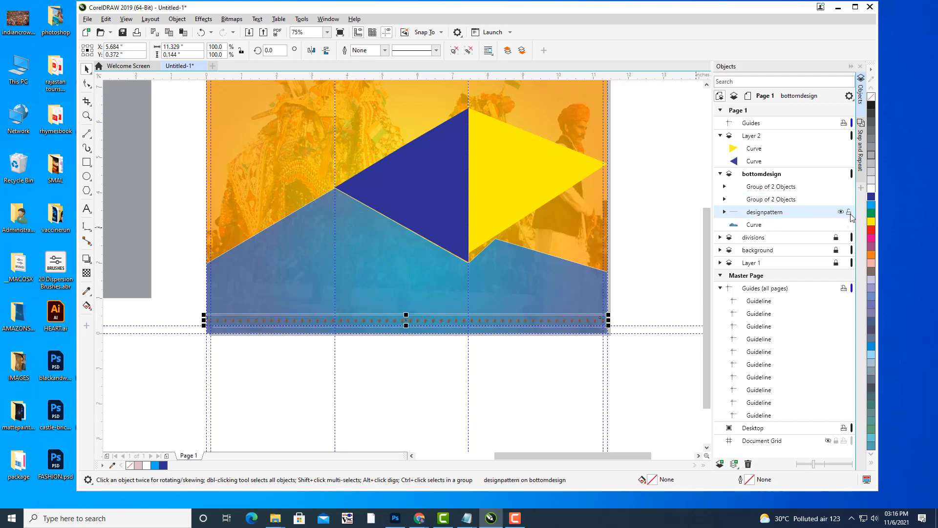
click(725, 212)
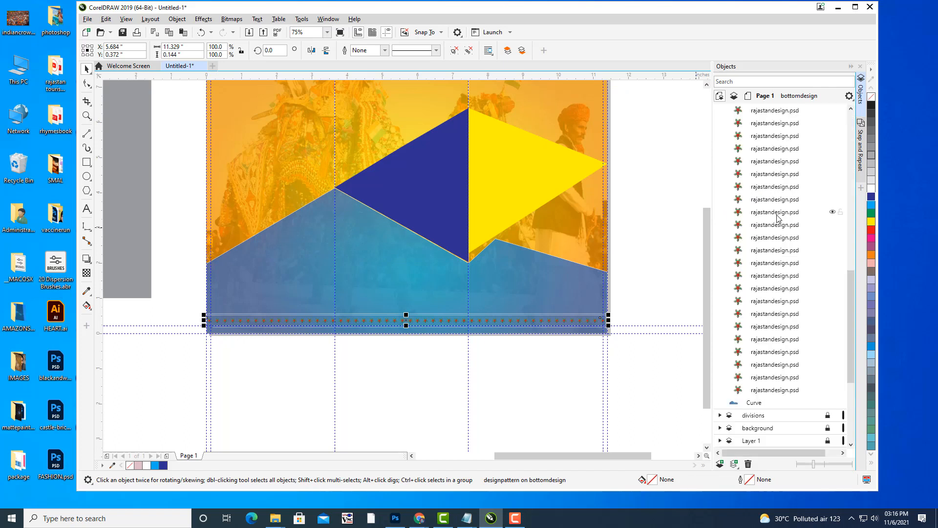
scroll(779, 220, up, 5)
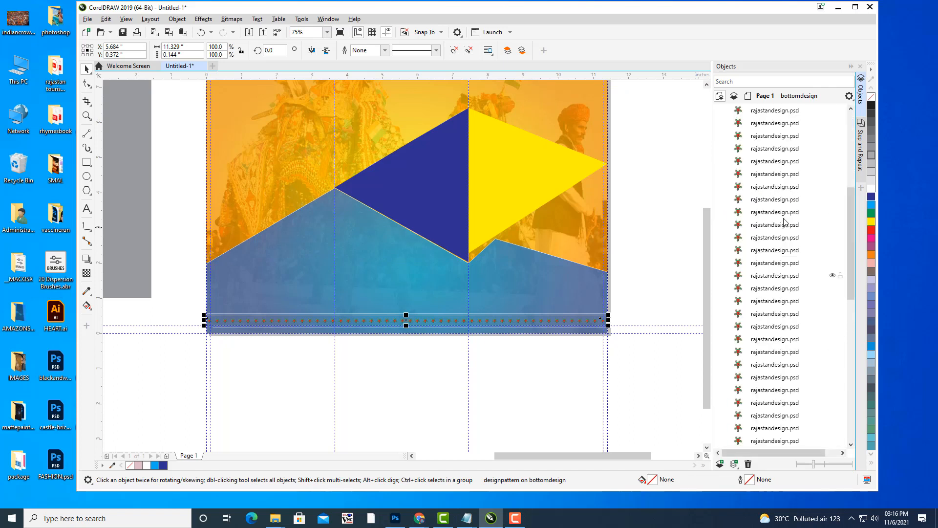
scroll(781, 220, up, 5)
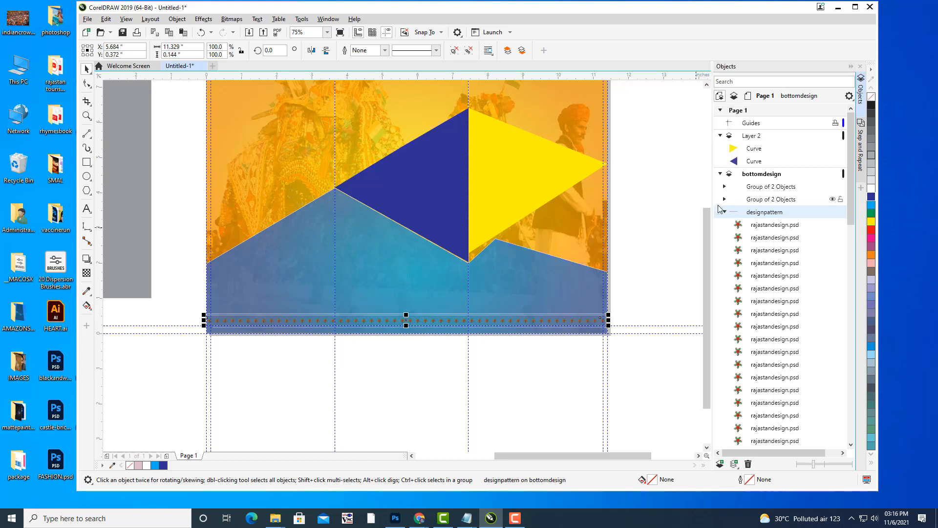
click(724, 211)
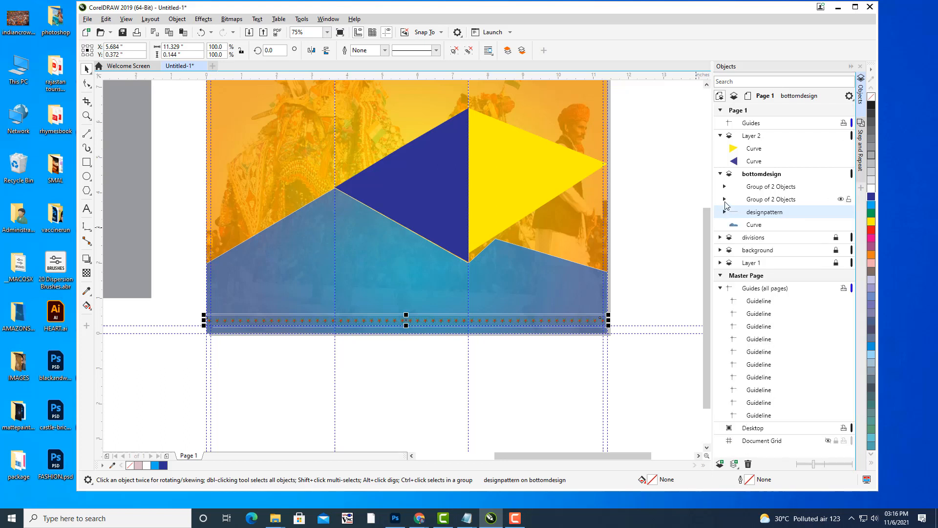
click(755, 225)
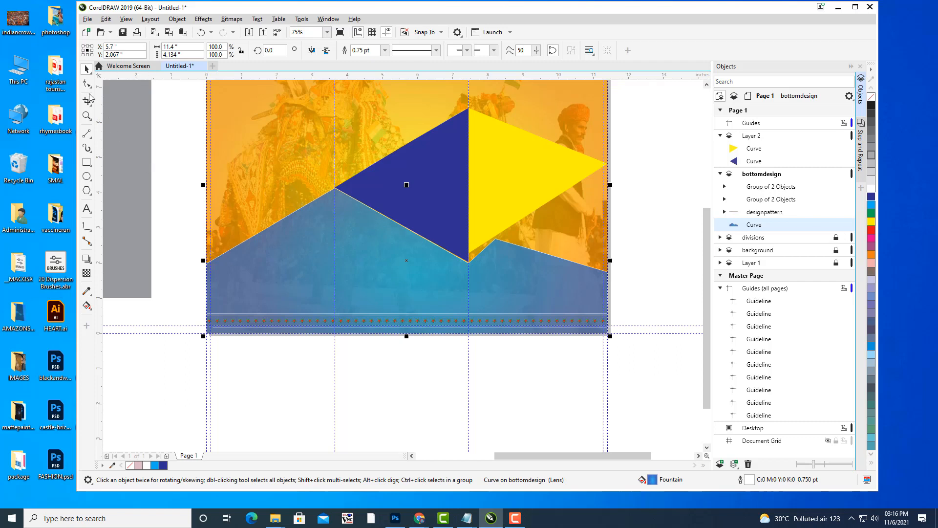
Move the blue curve's peak node right and lower the yellow triangle's bottom node onto it.
click(87, 84)
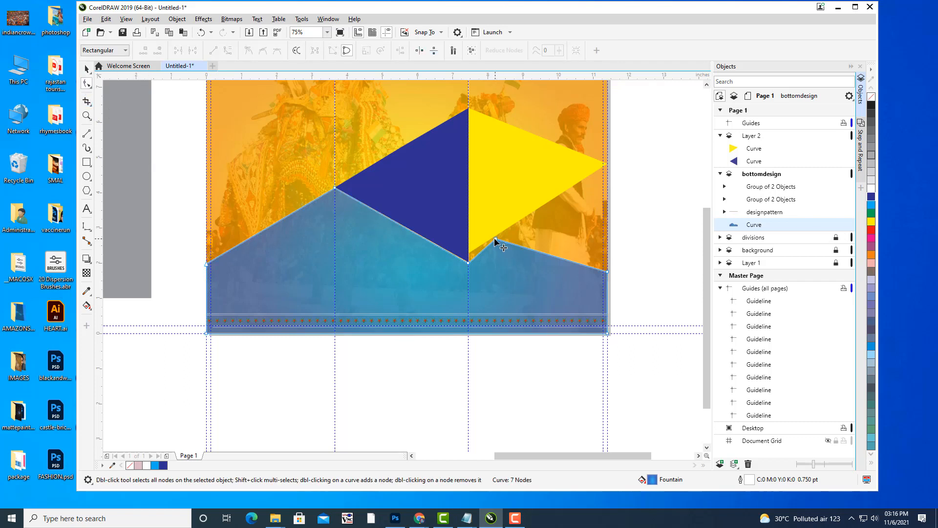
drag(494, 238, 505, 239)
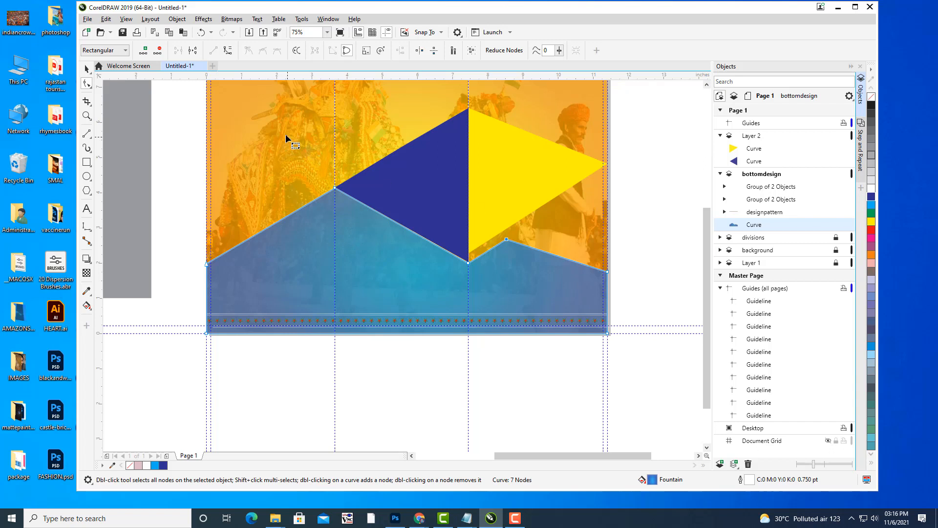
click(488, 215)
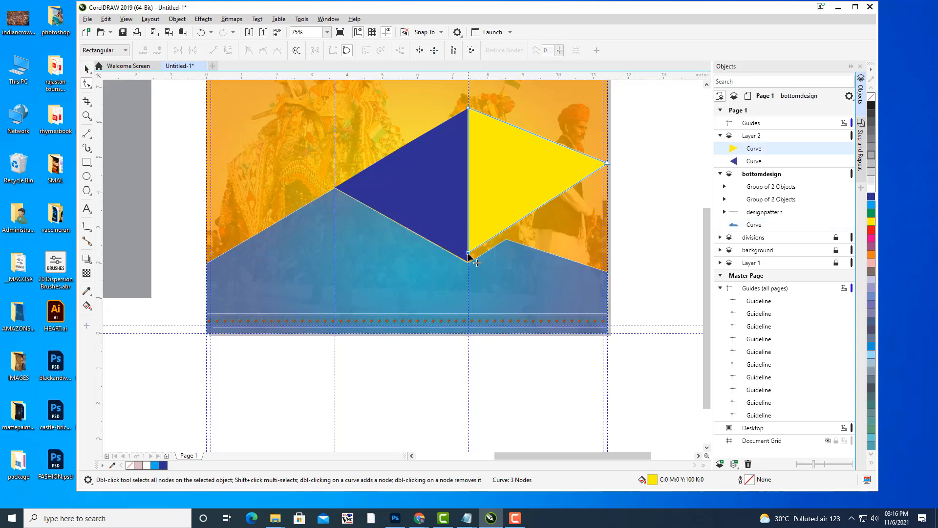
drag(468, 254, 469, 259)
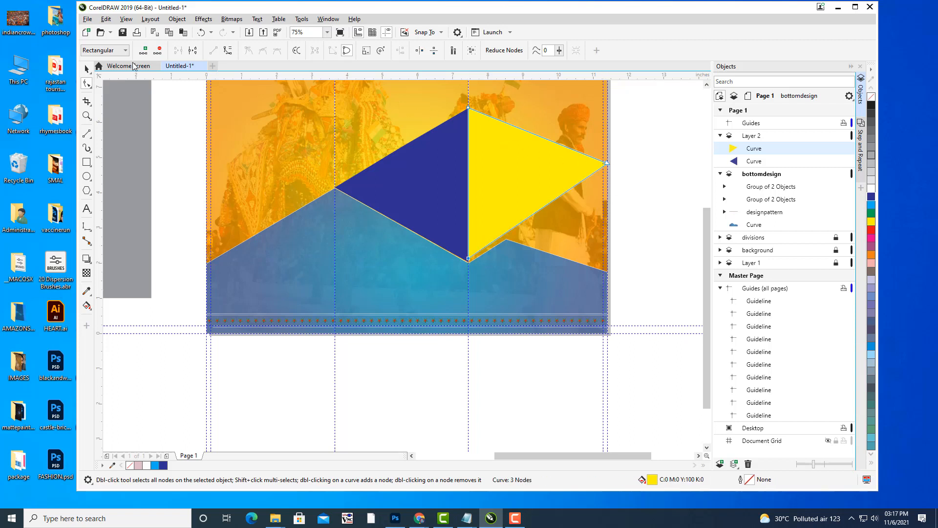
Reselect the yellow triangle and pan the view toward the page's right edge.
click(87, 69)
click(664, 172)
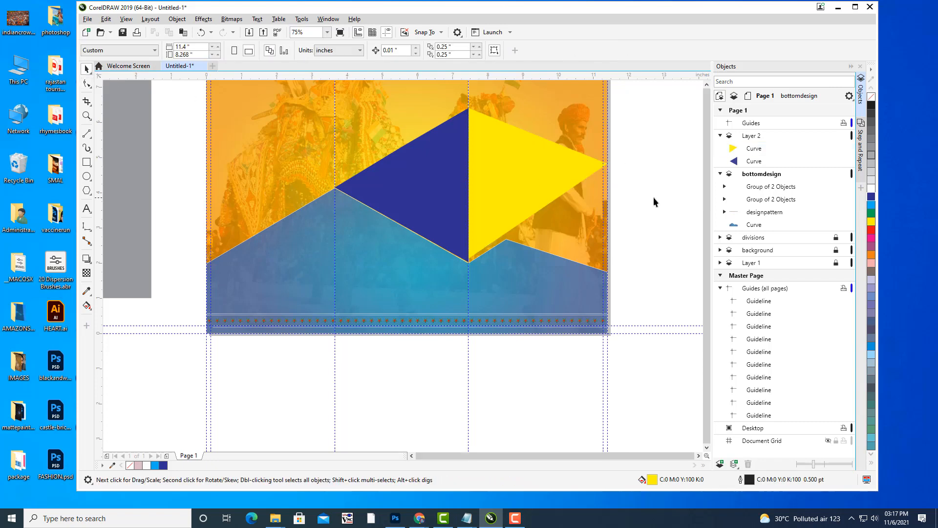
scroll(653, 198, down, 2)
scroll(554, 191, up, 2)
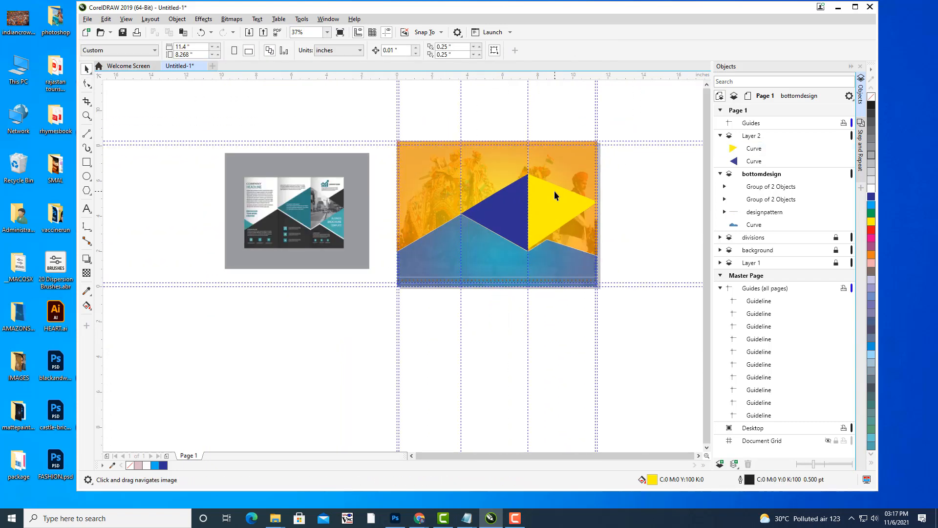
scroll(556, 194, up, 1)
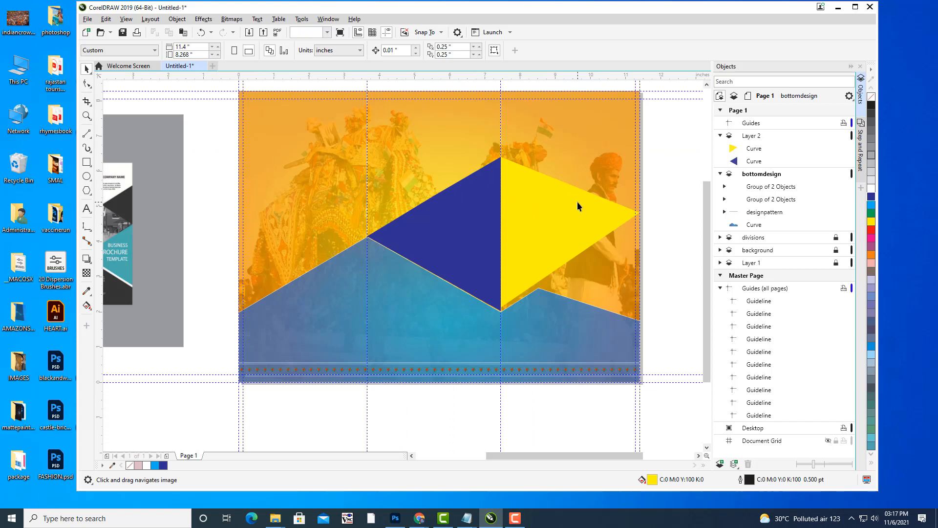
click(577, 205)
key(h)
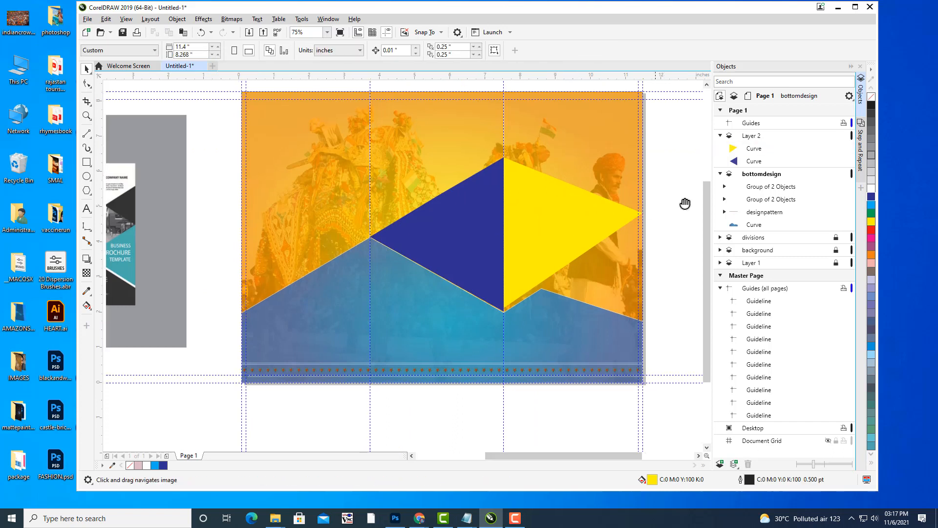
drag(622, 194, 627, 222)
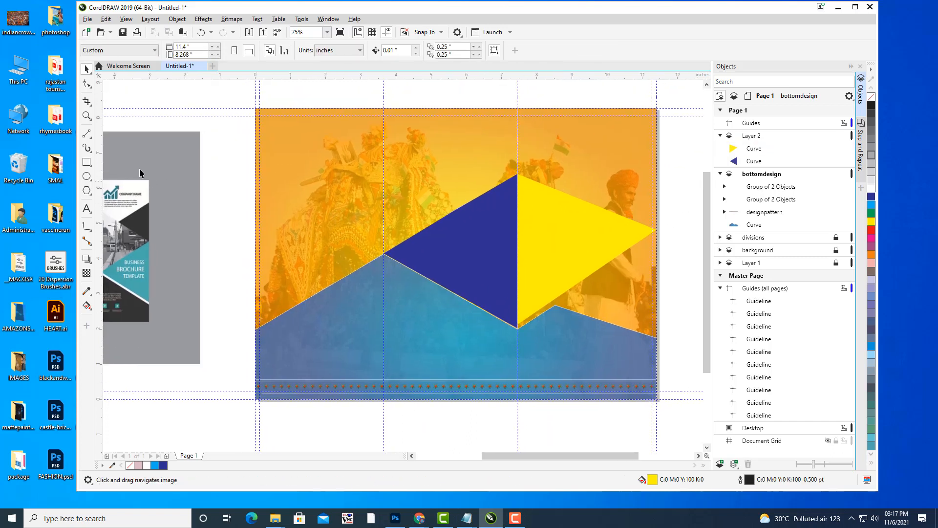
click(88, 138)
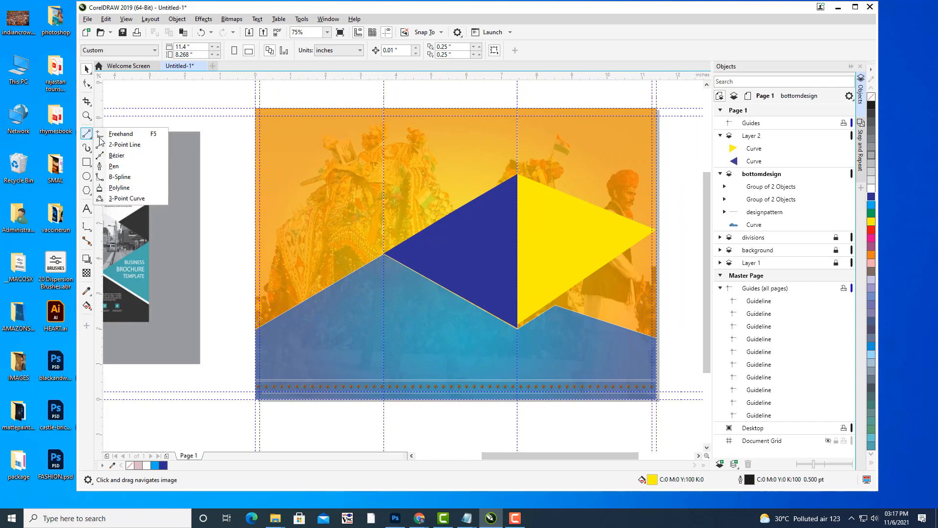
Draw a green triangle in the top-right corner above the yellow triangle, with outline None.
click(123, 155)
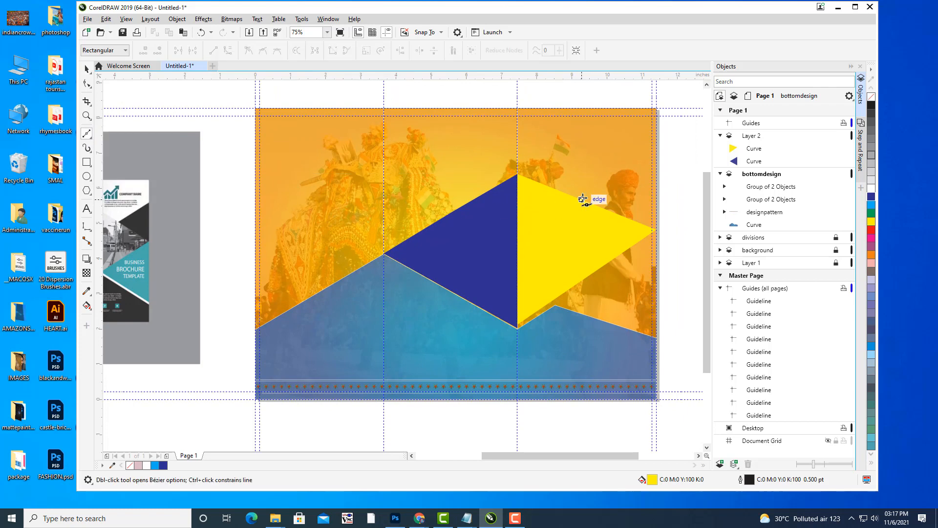
drag(582, 199, 652, 160)
click(90, 71)
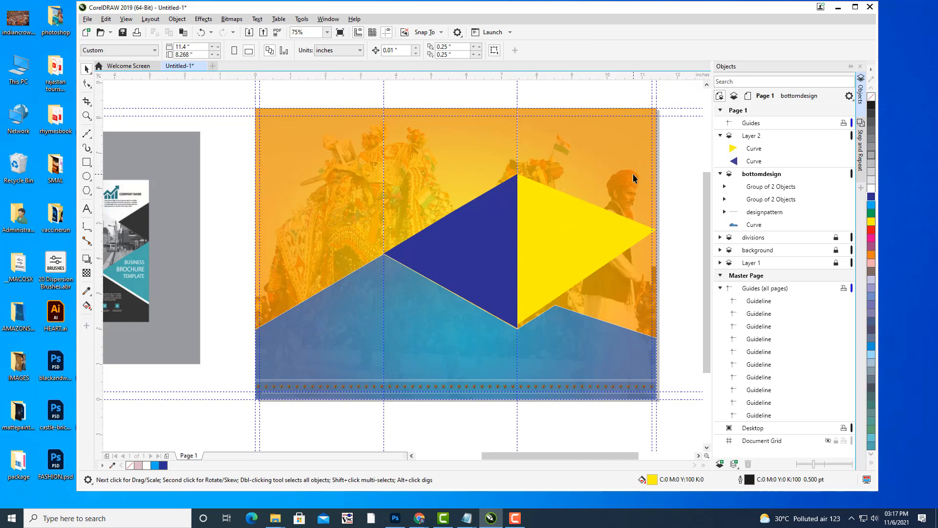
click(89, 135)
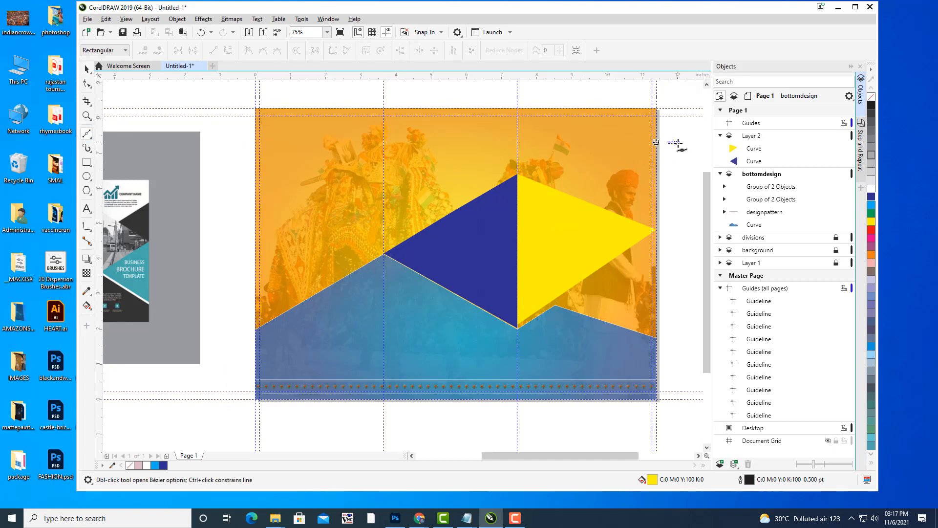
click(657, 166)
click(657, 229)
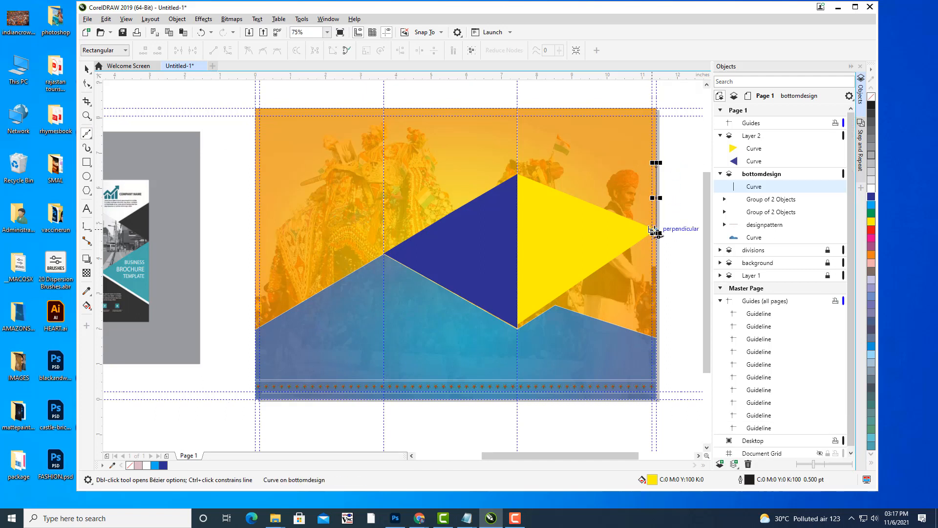
click(592, 202)
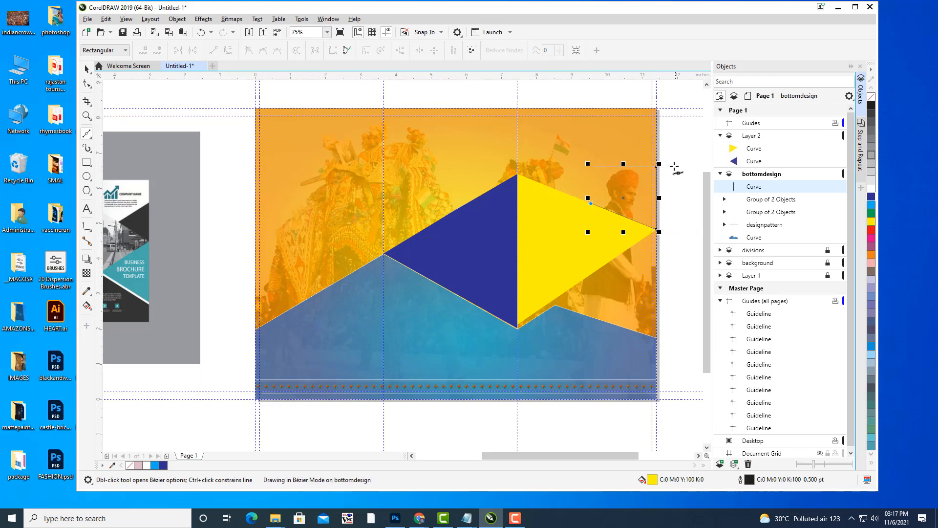
click(656, 166)
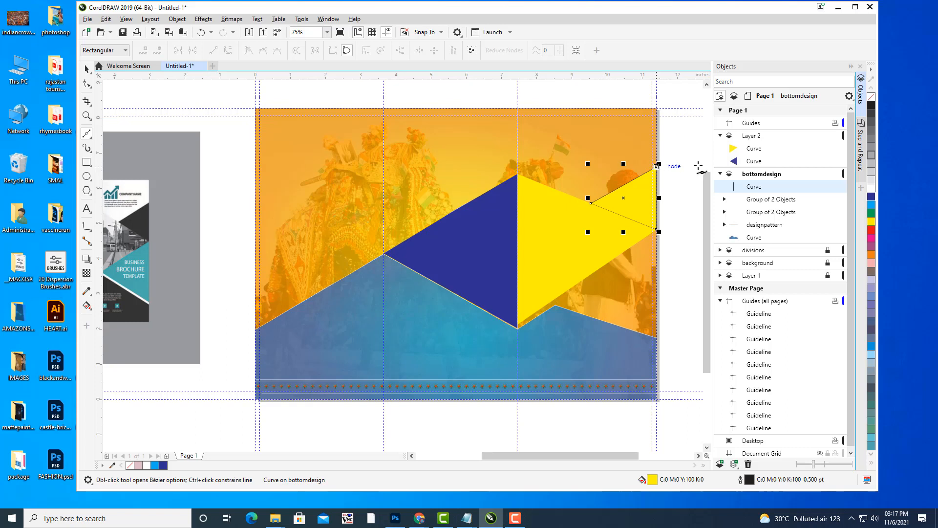
click(871, 215)
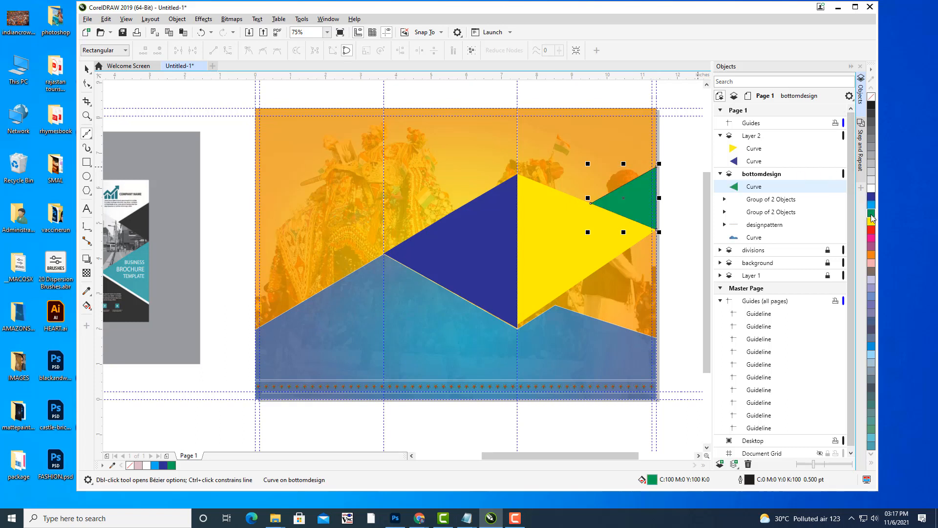
click(86, 69)
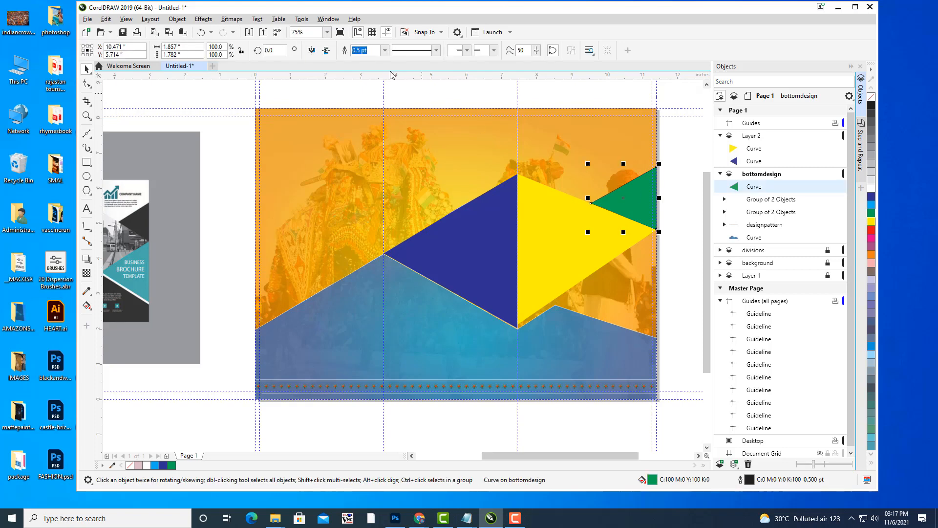
click(384, 51)
click(364, 59)
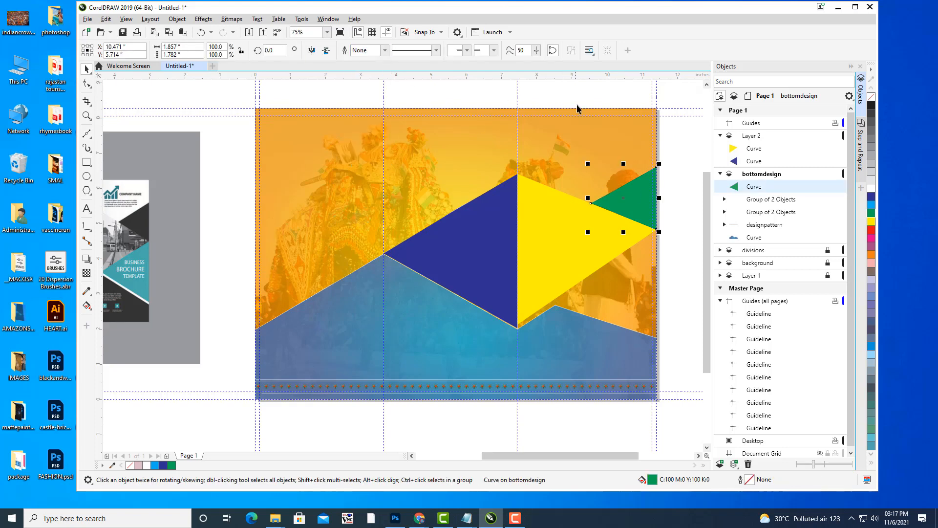
click(588, 141)
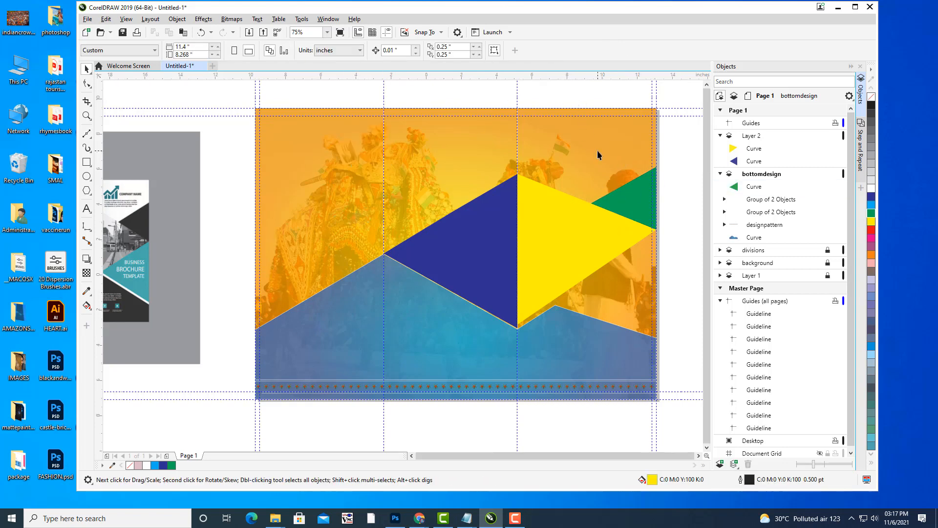
Draw a cyan triangle along the right page edge beneath the yellow triangle.
scroll(597, 150, down, 3)
scroll(603, 204, up, 3)
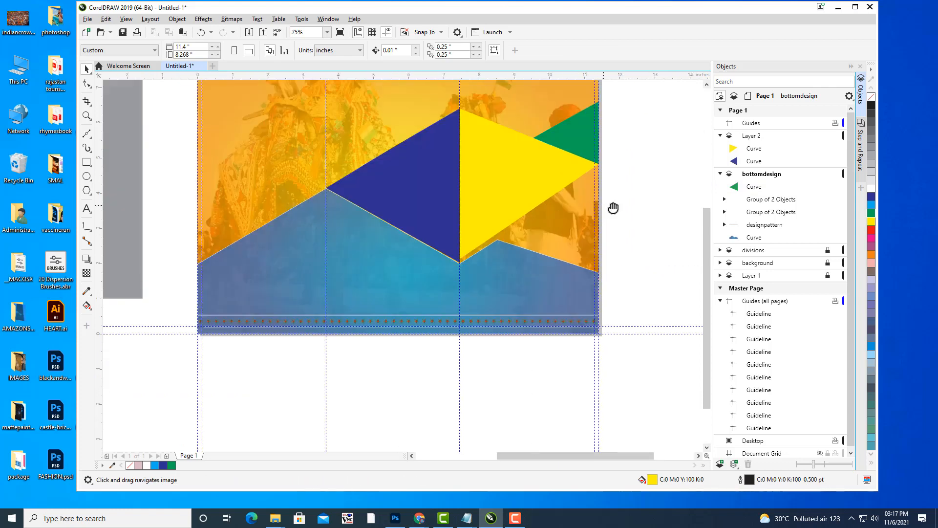
drag(608, 200, 633, 256)
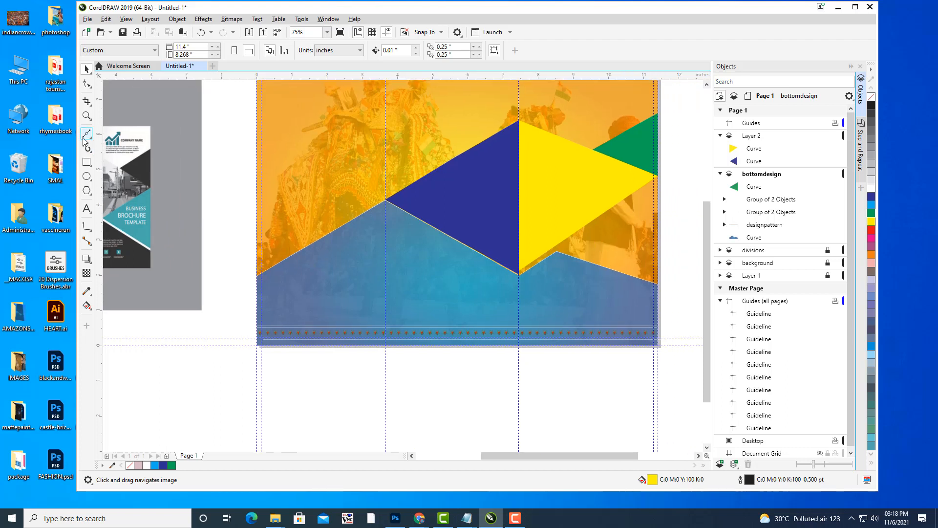
click(85, 139)
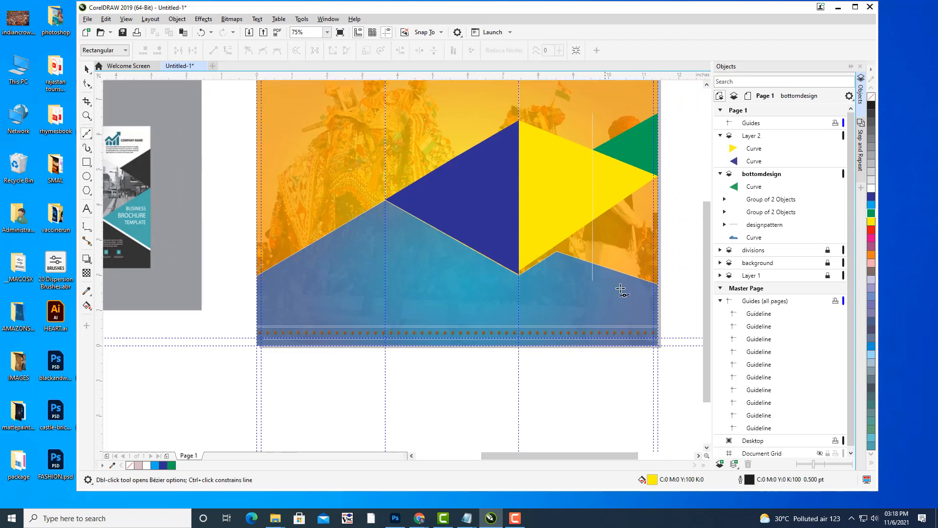
click(658, 279)
click(571, 235)
click(659, 175)
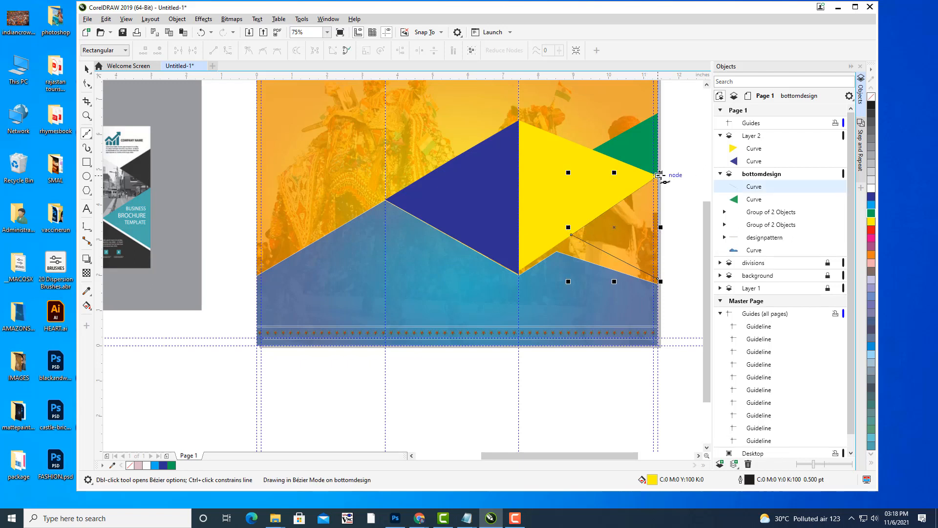
click(658, 279)
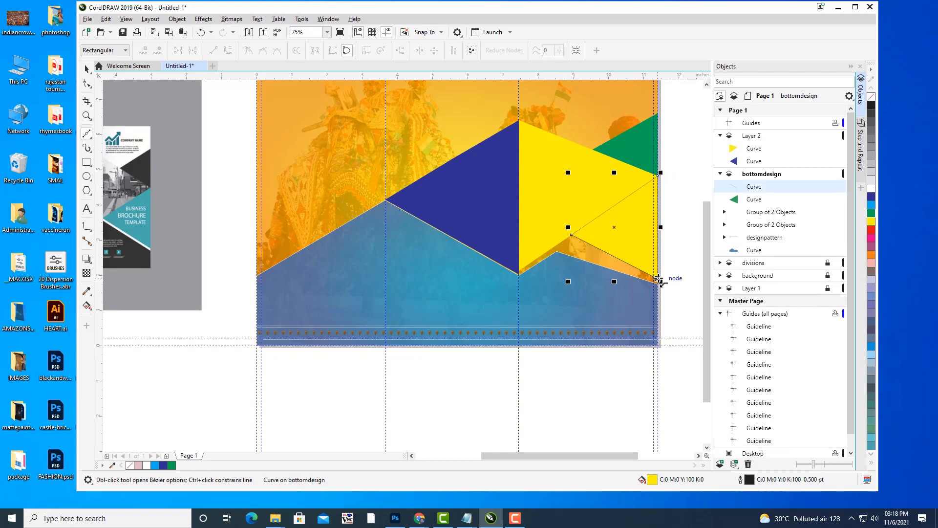
click(872, 205)
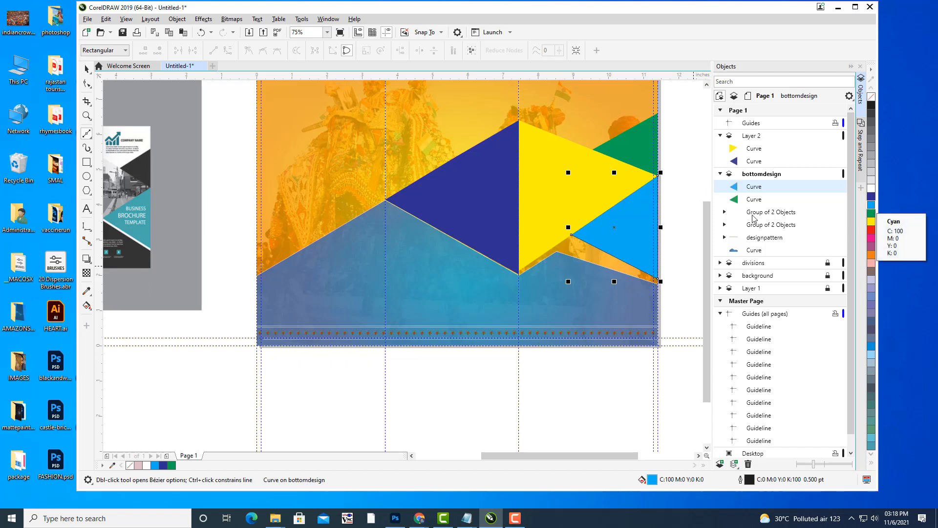
Select the bottom blue wave shape with the Shape tool.
click(87, 83)
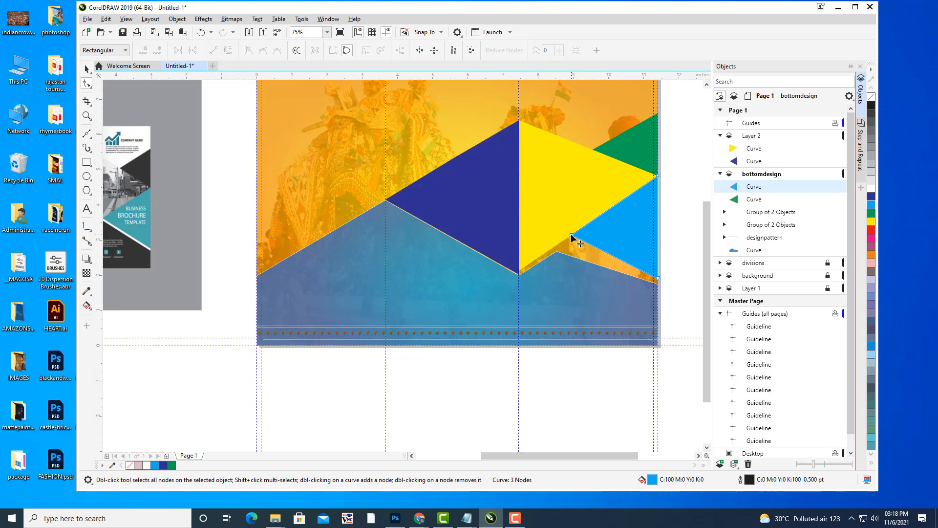
drag(573, 236, 588, 252)
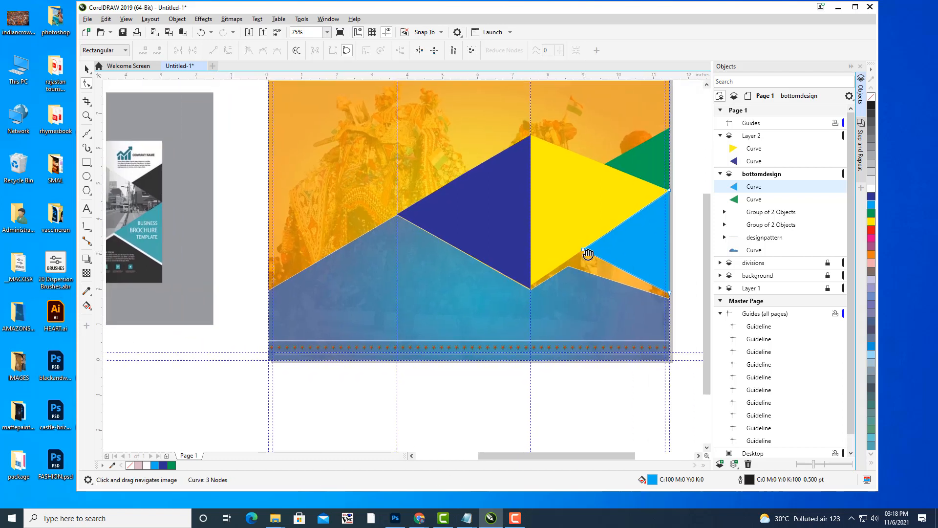
click(570, 268)
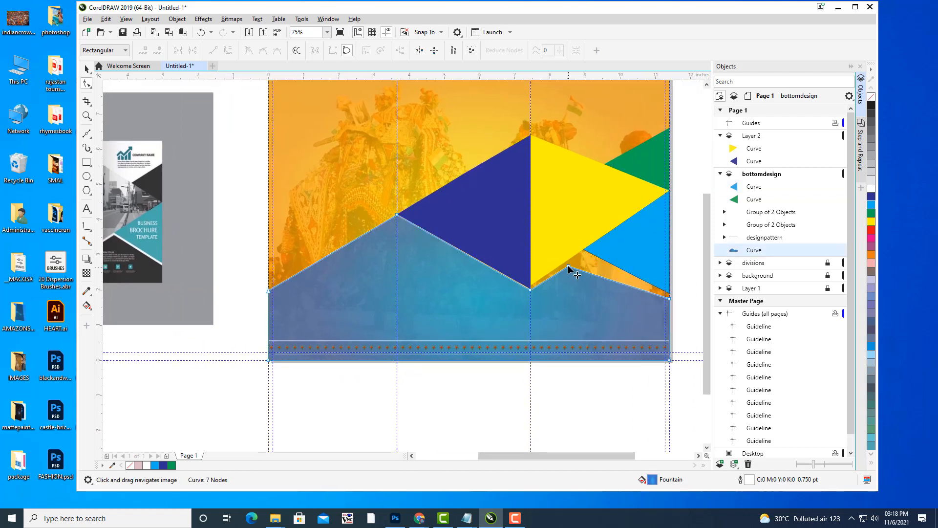
Nudge the blue wave's peak node under the cyan triangle slightly upward.
drag(569, 267, 581, 257)
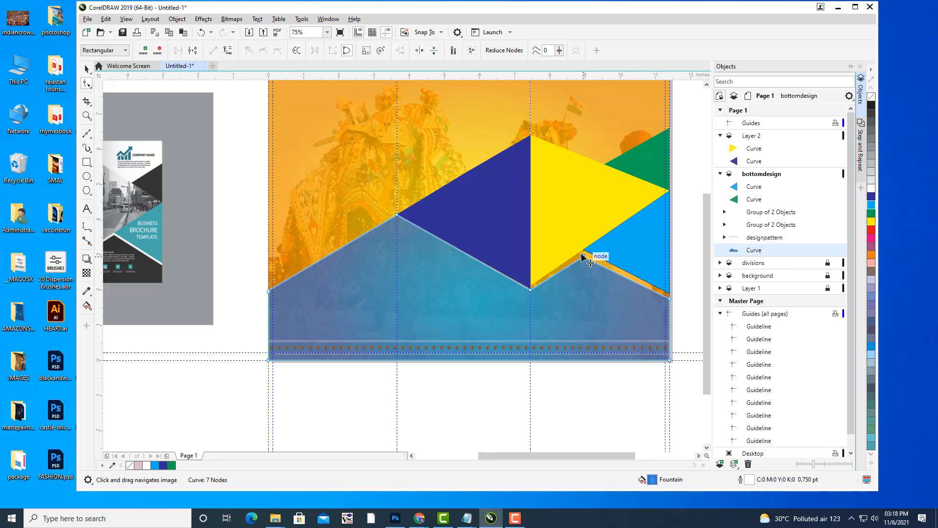
scroll(582, 255, up, 2)
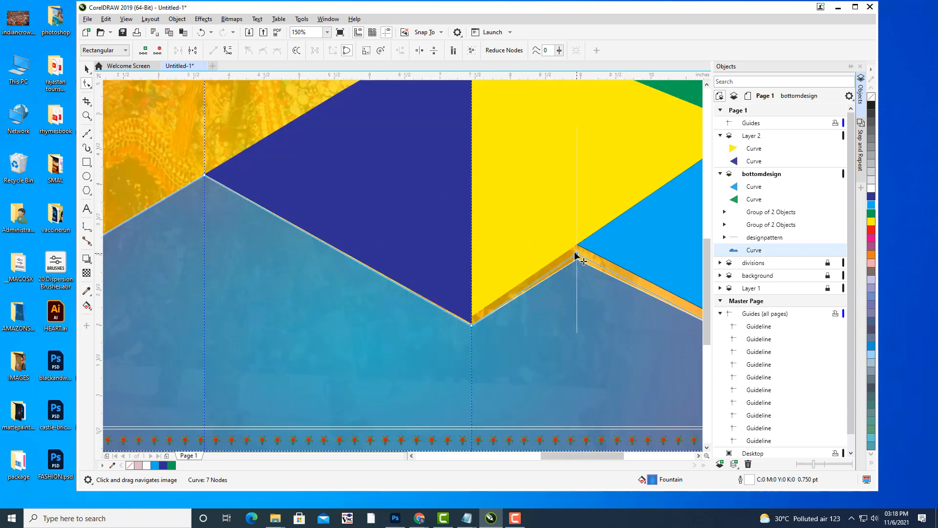
drag(576, 254, 576, 254)
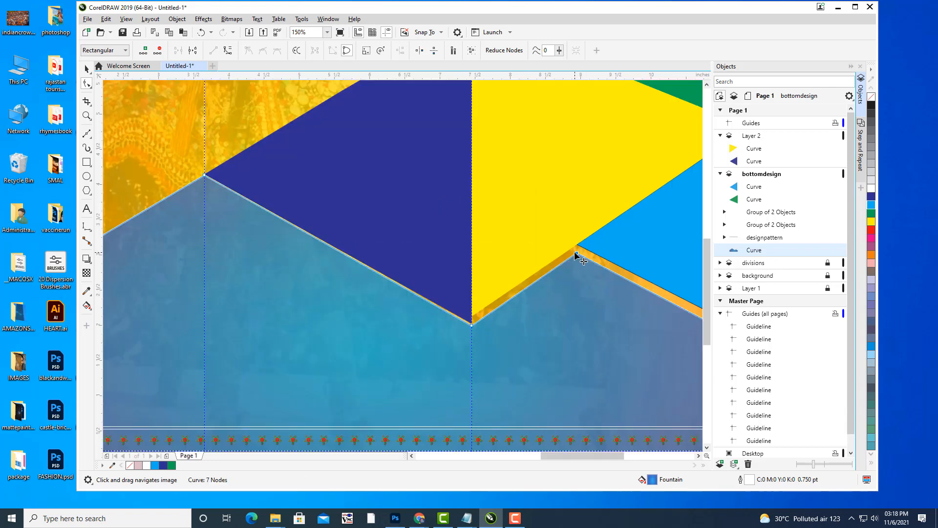
scroll(576, 254, down, 2)
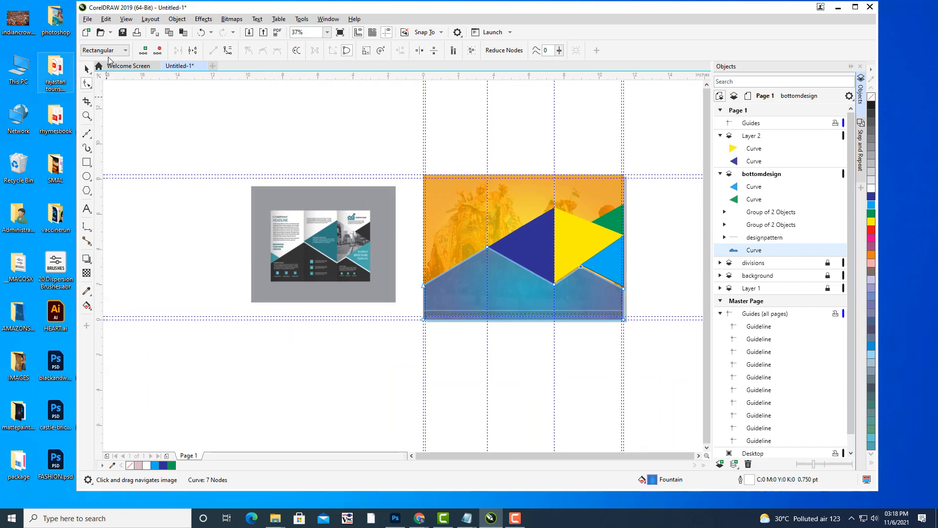
click(87, 69)
click(283, 119)
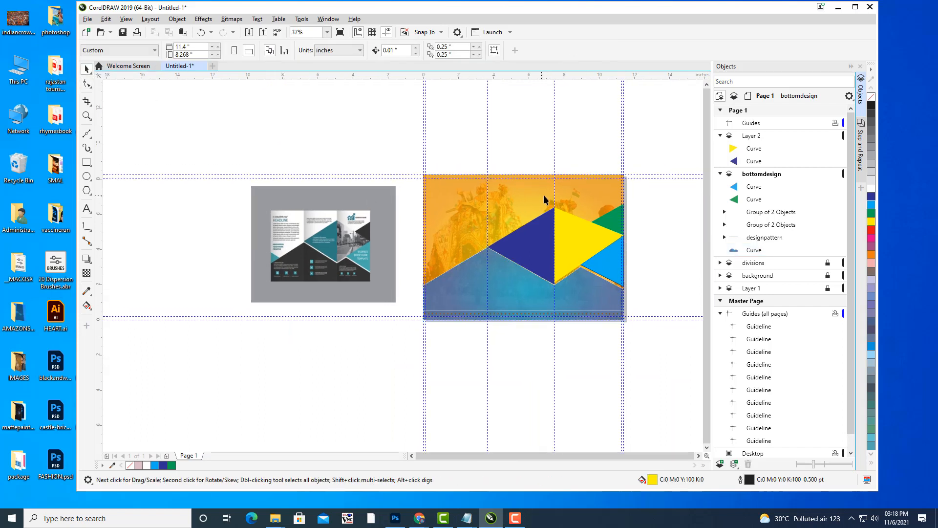
Pan the view to show the sample brochure image beside the design.
drag(656, 239, 659, 253)
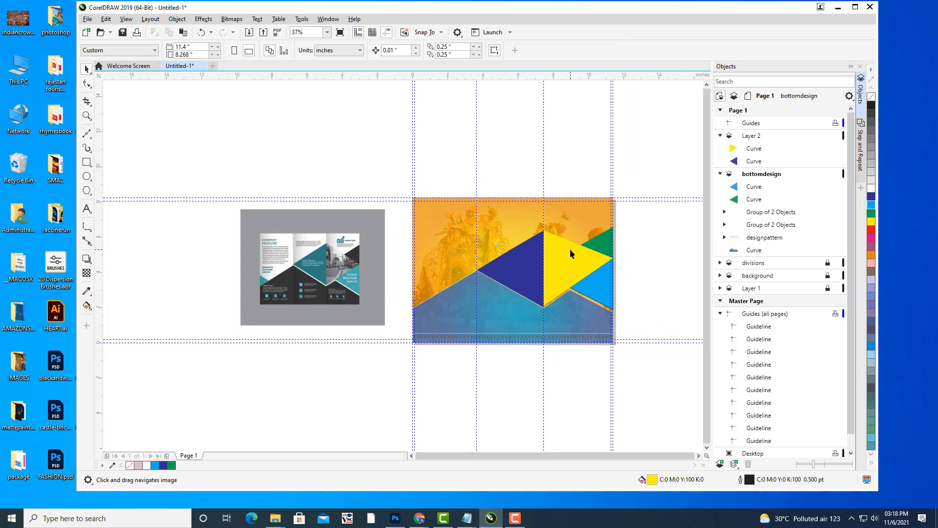
drag(607, 271, 631, 248)
click(623, 273)
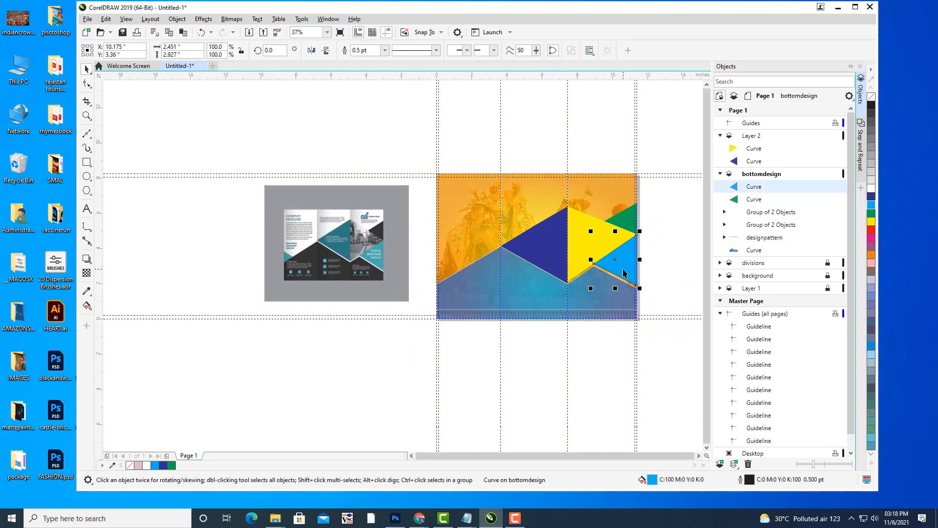
key(Escape)
drag(474, 263, 573, 252)
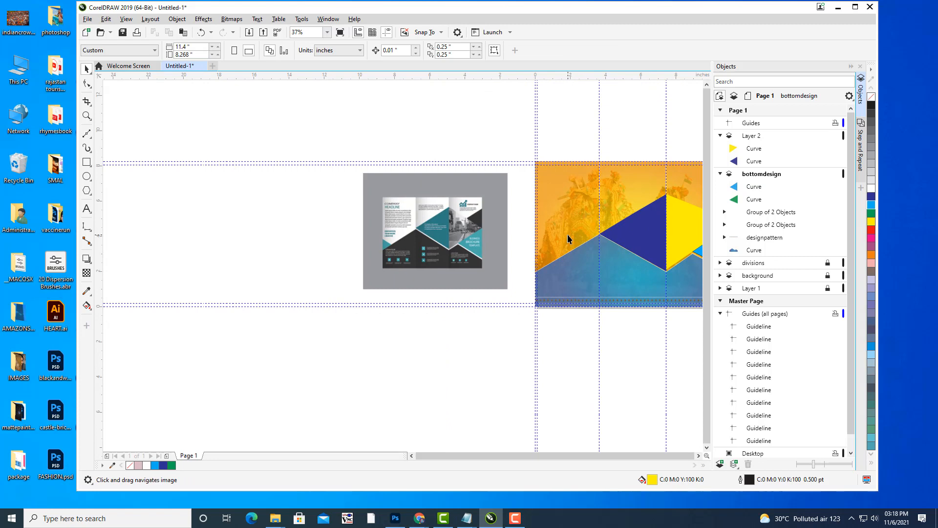
scroll(538, 243, up, 2)
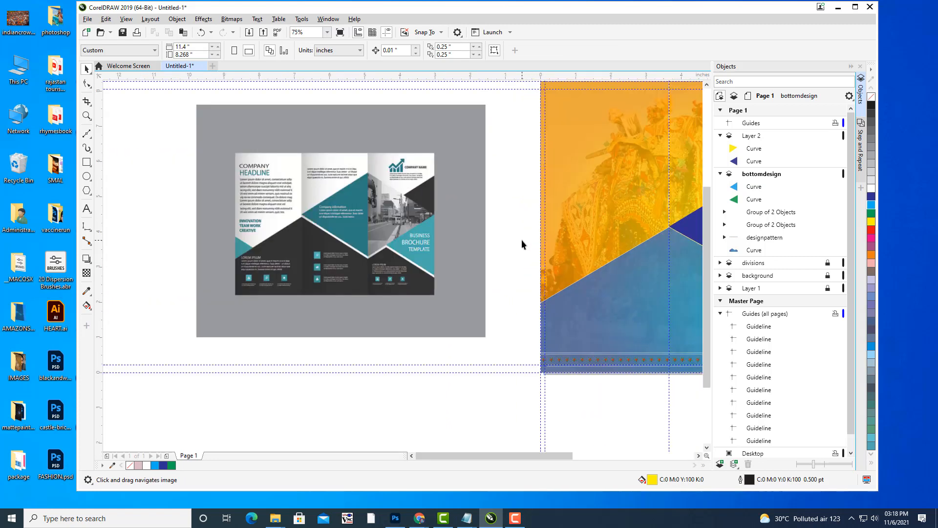
drag(537, 243, 529, 244)
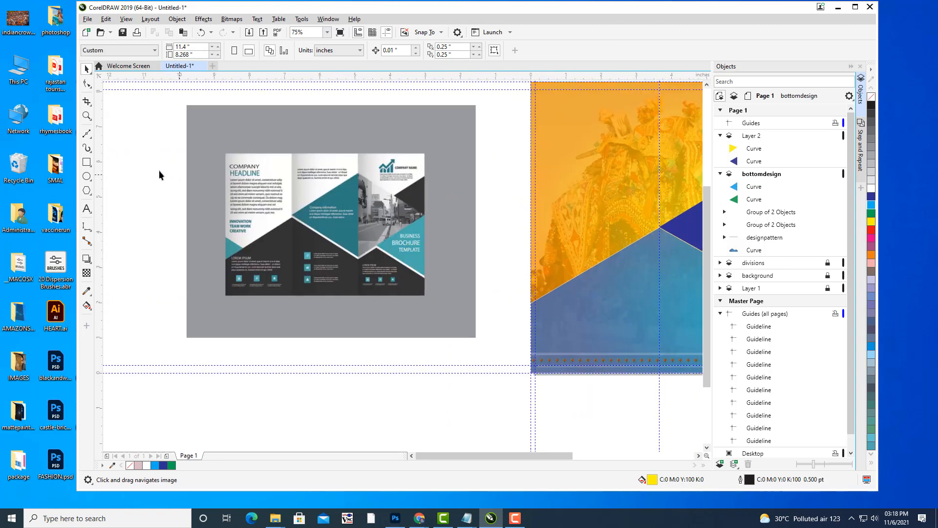
Draw a three-point triangle against the cover's left edge and fill it dark blue.
click(86, 134)
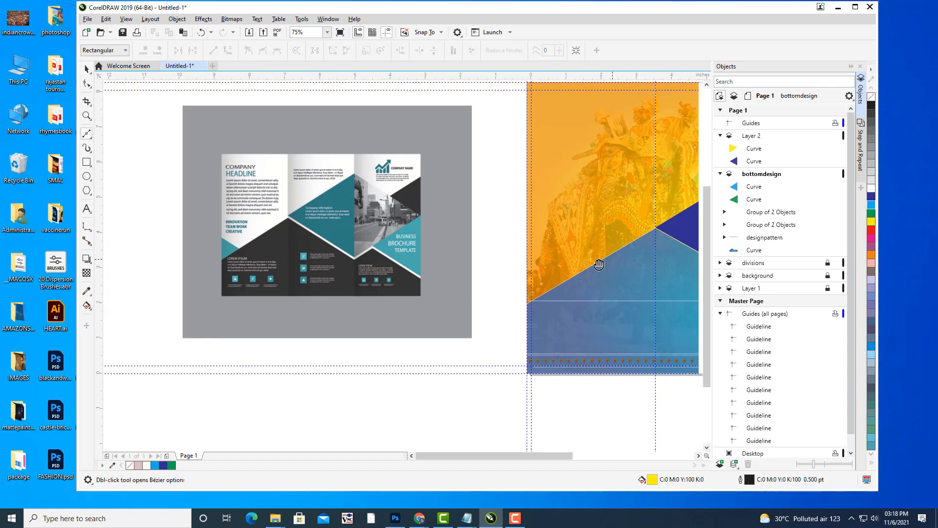
scroll(593, 262, right, 1)
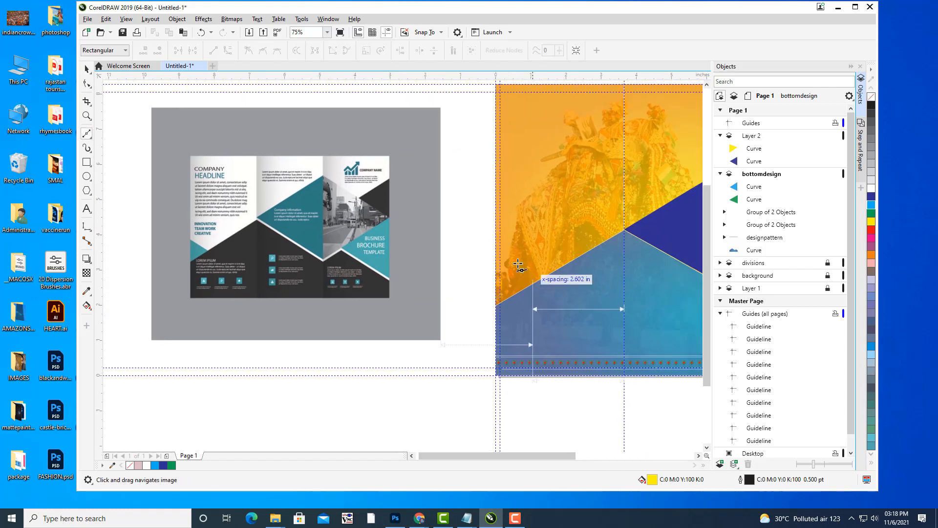
click(496, 239)
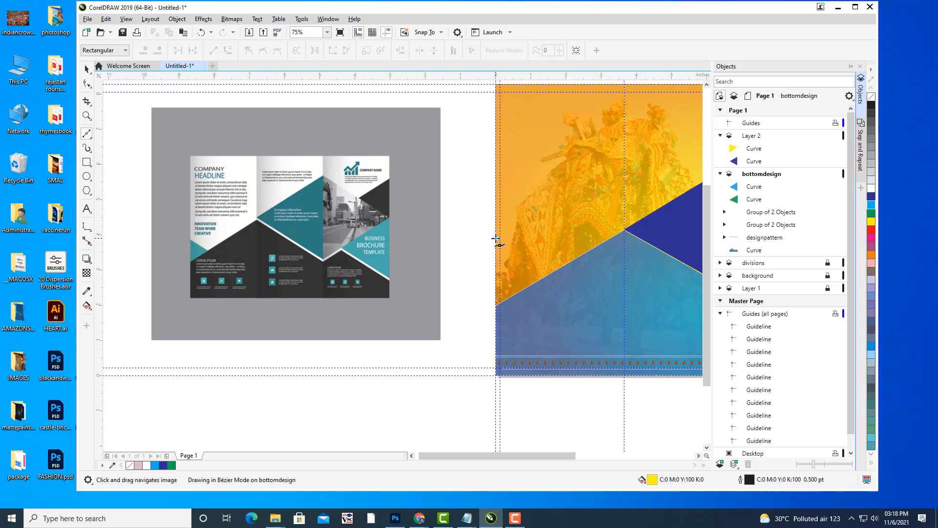
click(550, 276)
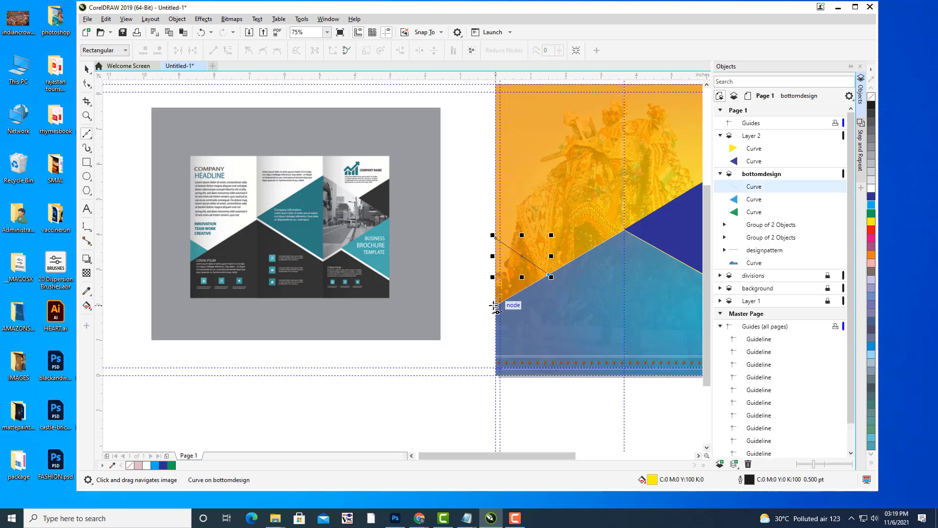
click(496, 306)
click(495, 238)
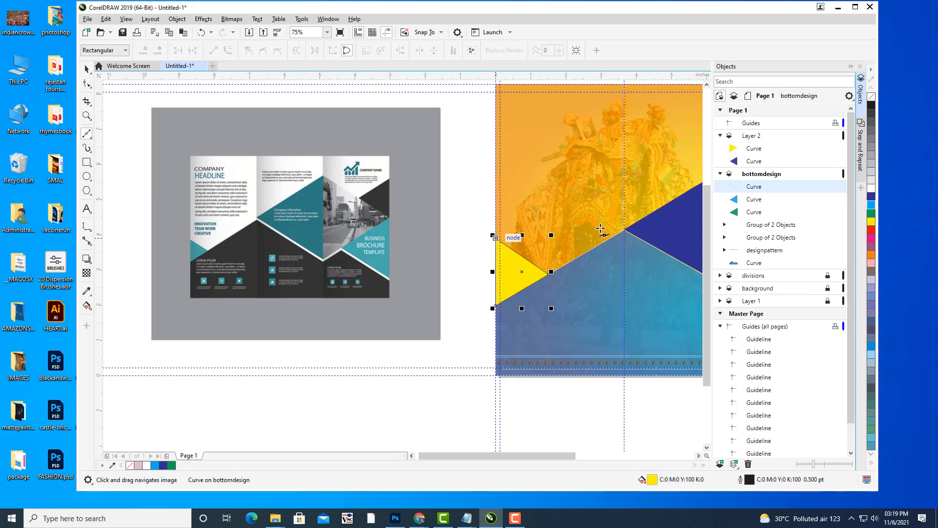
click(870, 198)
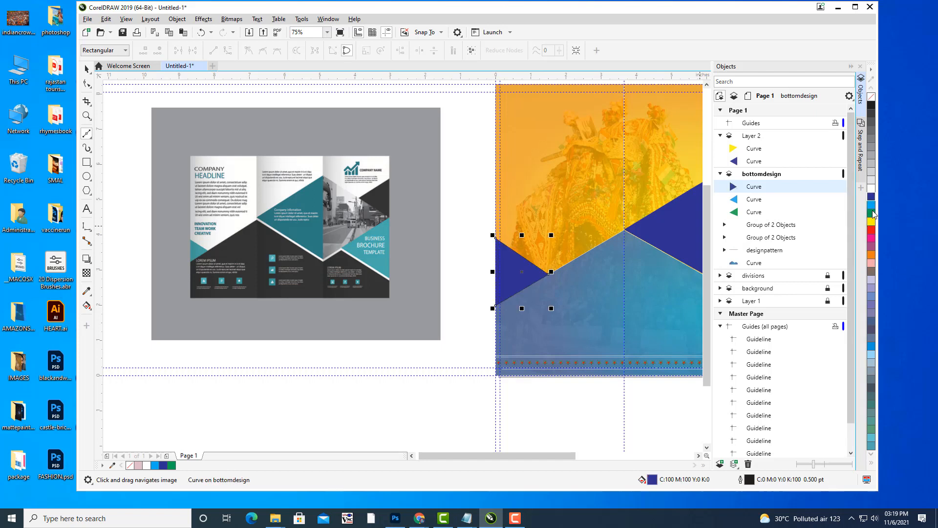
Set the dark blue triangle's outline to None and view the whole cover page.
click(87, 69)
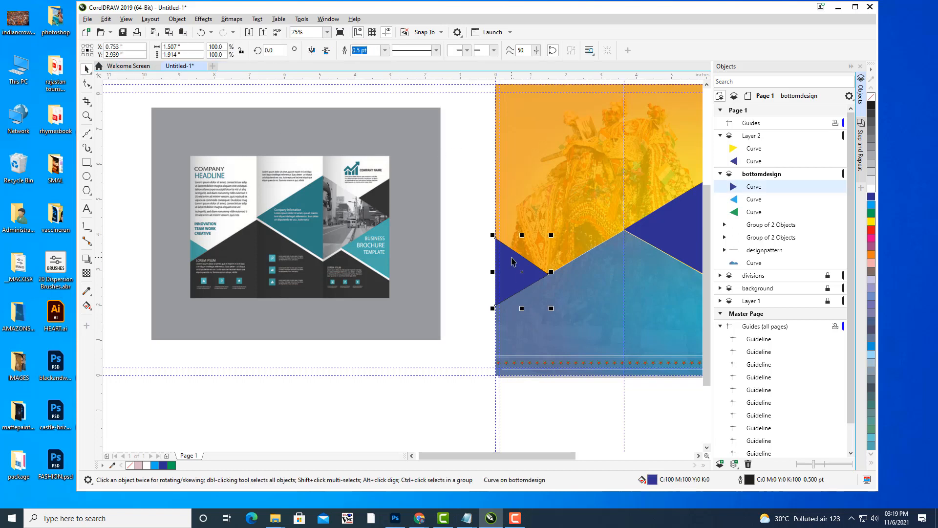
click(385, 50)
click(364, 61)
click(472, 114)
scroll(510, 142, down, 2)
drag(594, 131, 564, 138)
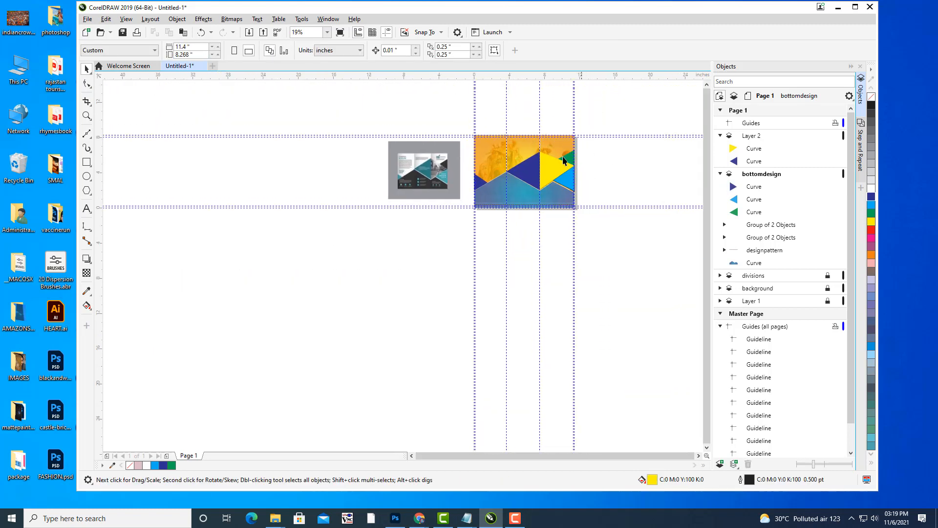
scroll(559, 153, up, 2)
drag(558, 153, 601, 164)
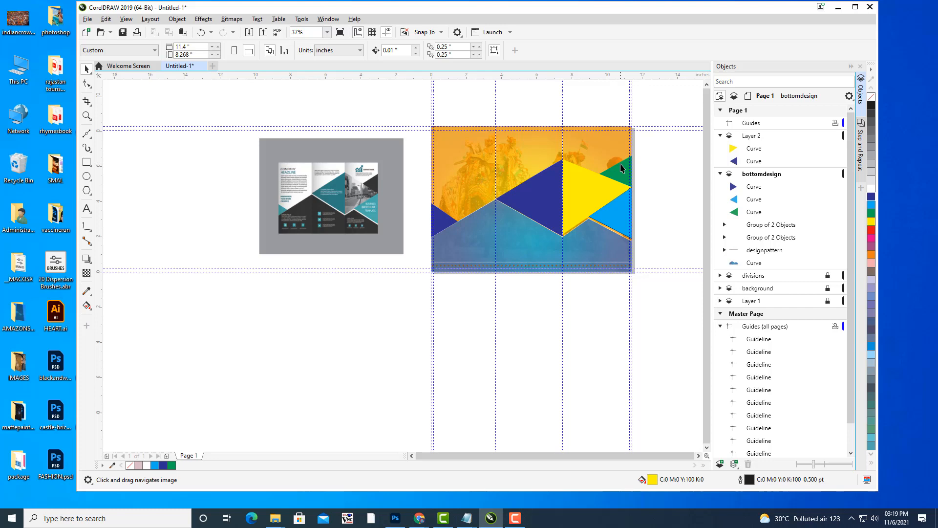
drag(544, 281, 533, 318)
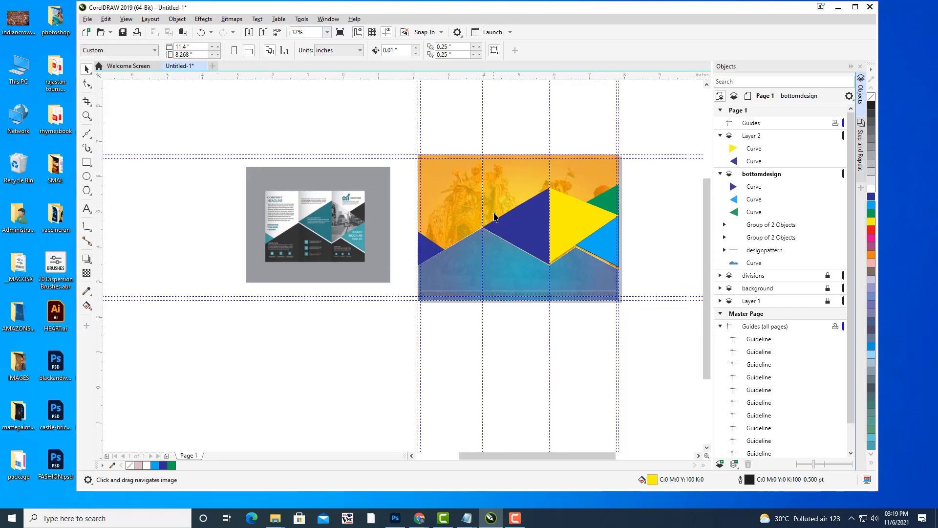
scroll(551, 209, up, 4)
scroll(527, 198, down, 4)
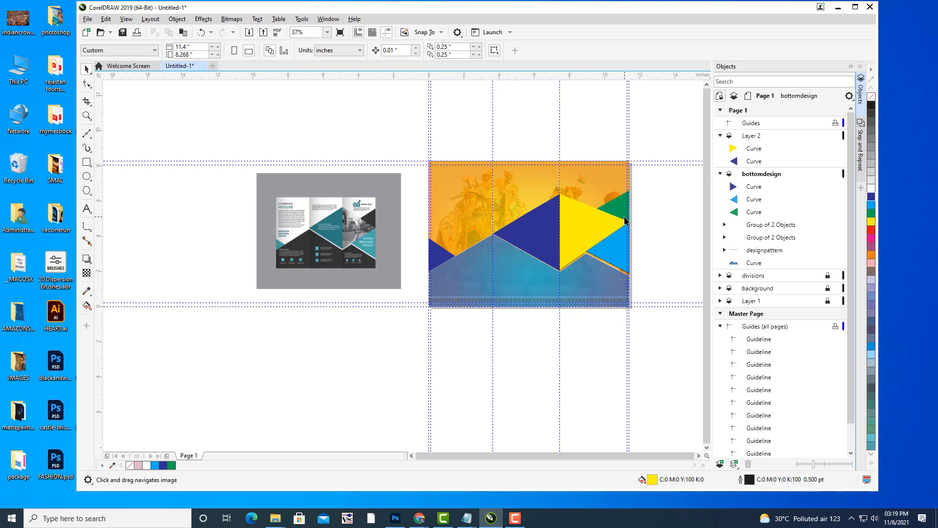
scroll(580, 207, up, 2)
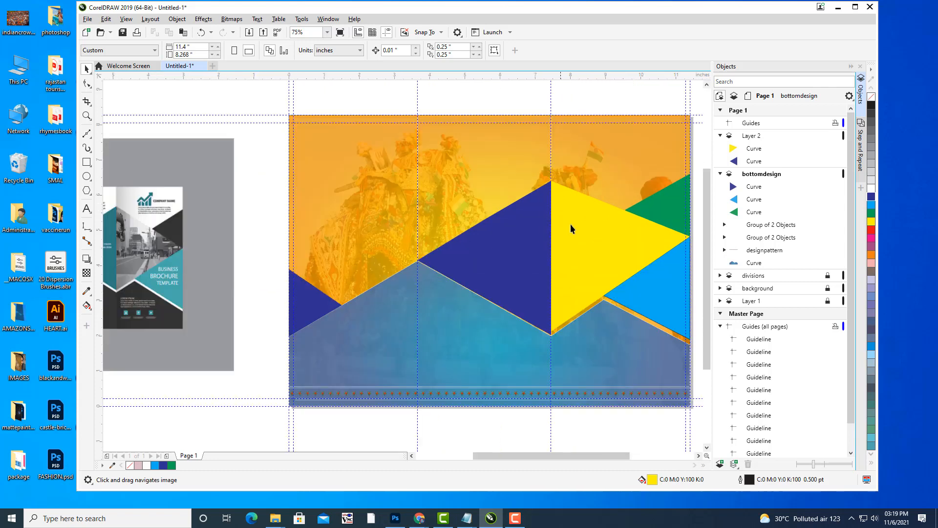
click(576, 224)
scroll(576, 224, down, 2)
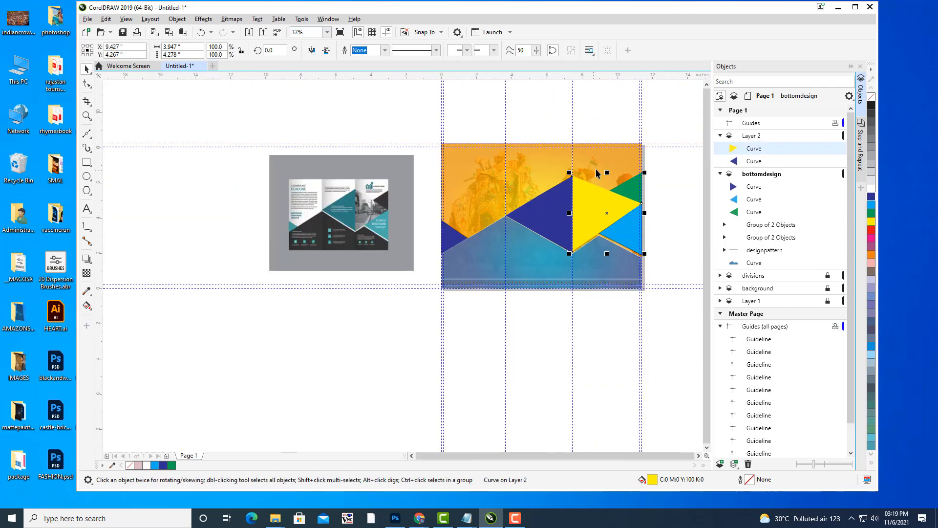
click(676, 229)
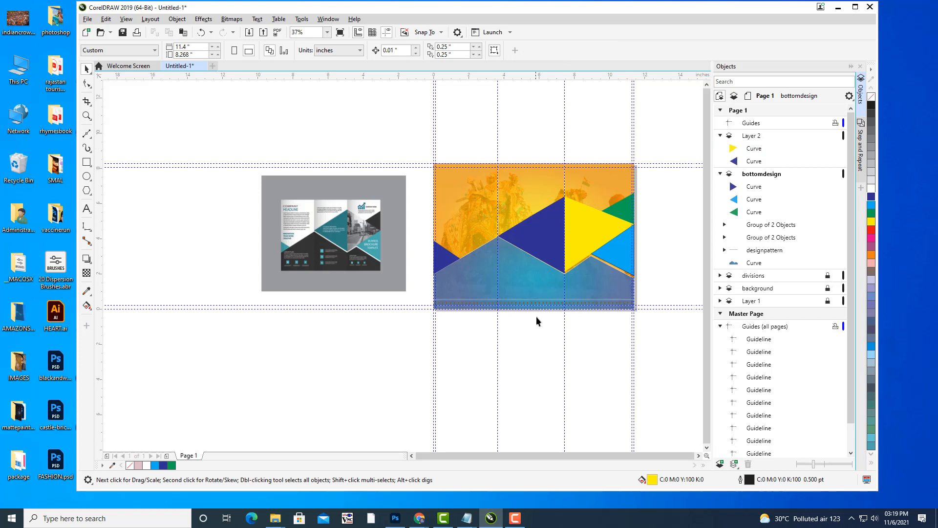
drag(534, 293, 508, 302)
click(555, 238)
click(622, 245)
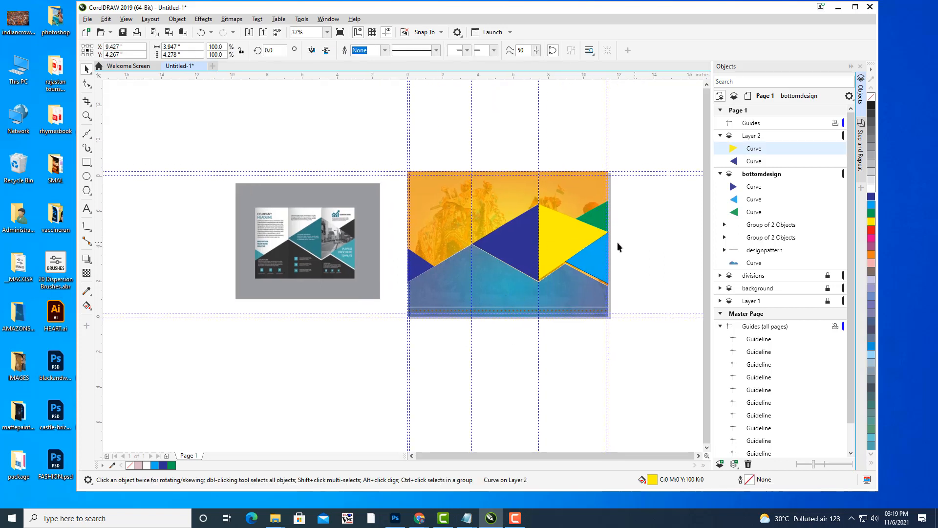
click(564, 233)
click(678, 243)
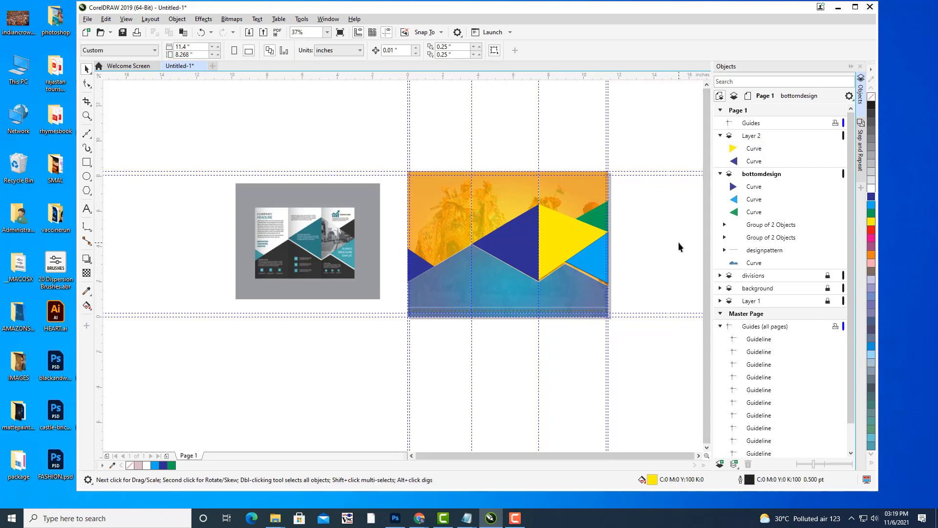
Import hawamahal.jfif, enlarge it to about 9.38 × 7.035 in, and place it right of the cover.
key(ctrl+i)
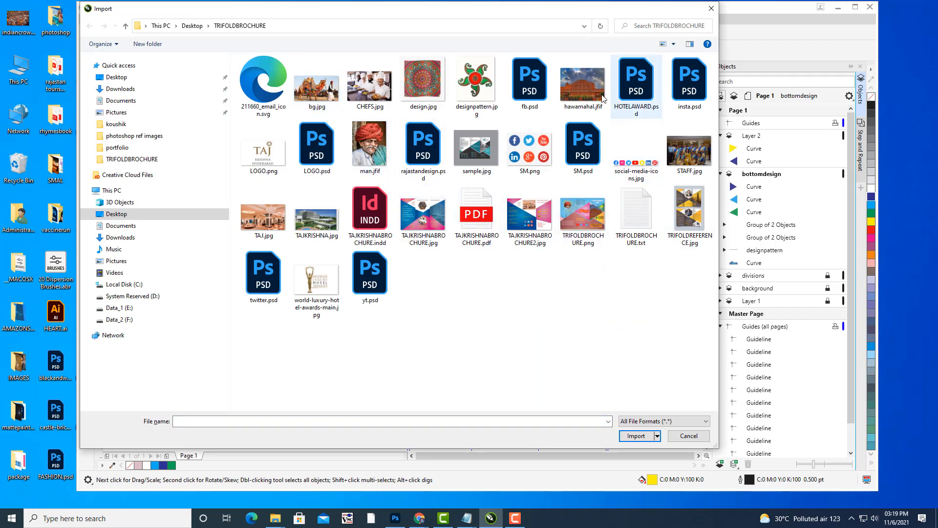
click(582, 83)
click(628, 436)
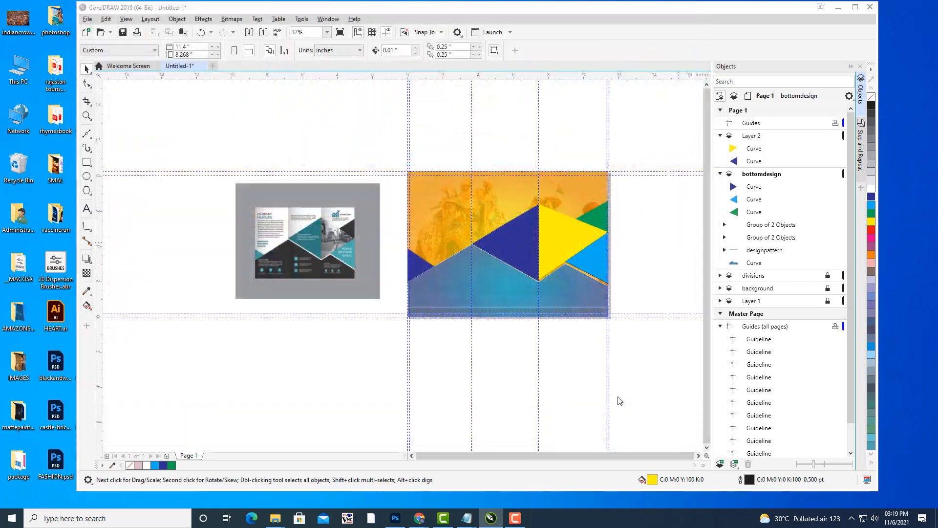
click(472, 100)
drag(507, 128, 618, 212)
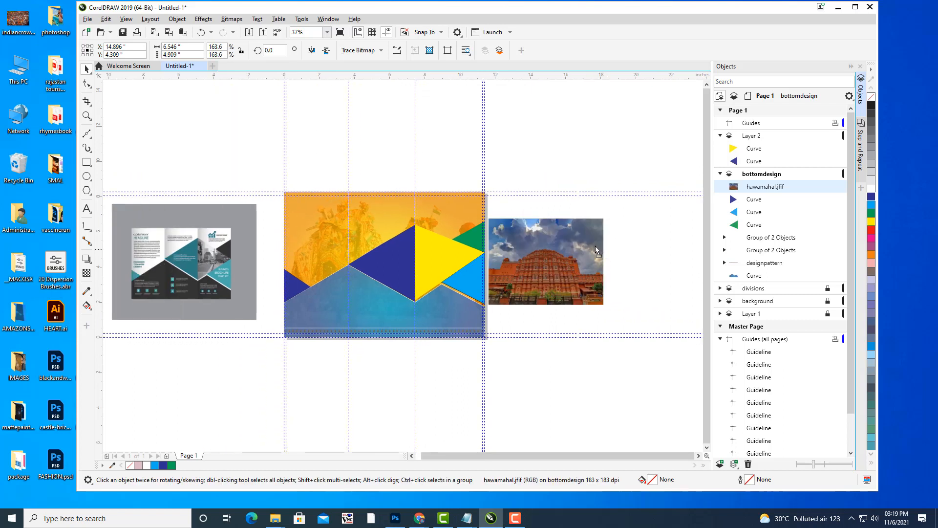
drag(620, 303, 646, 322)
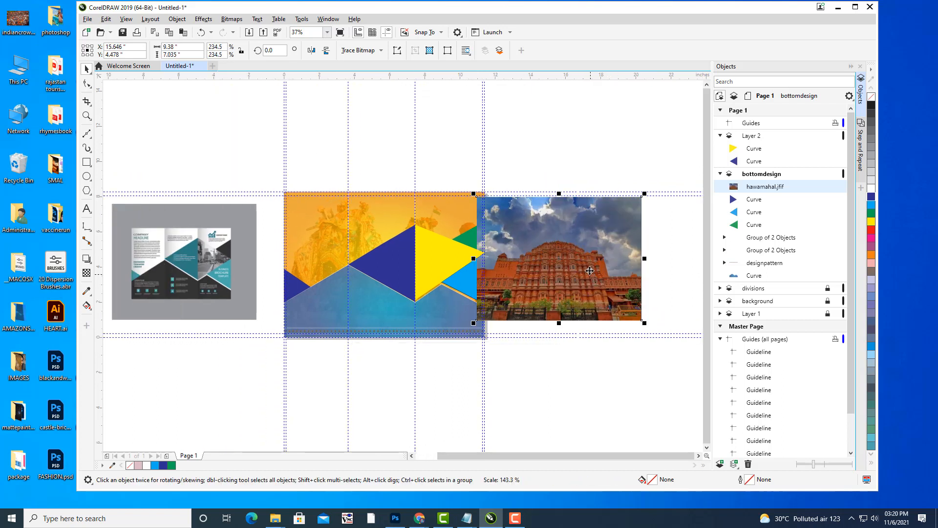
drag(592, 269, 616, 277)
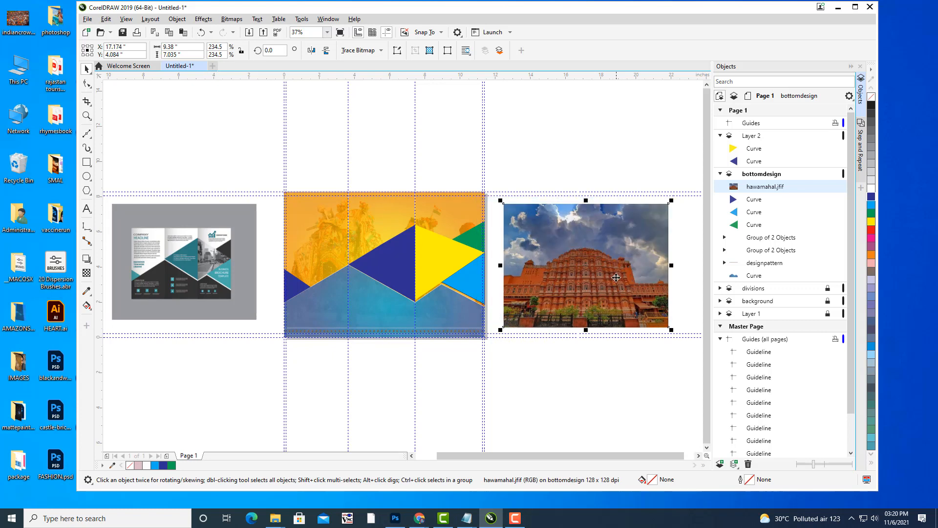
PowerClip the Hawa Mahal photo inside the triangle on the cover's right side.
right_click(602, 248)
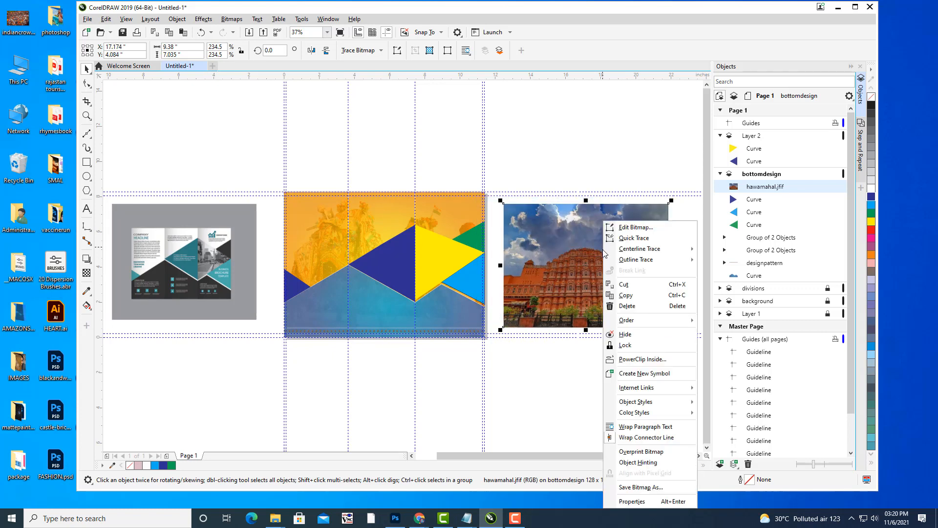
click(641, 359)
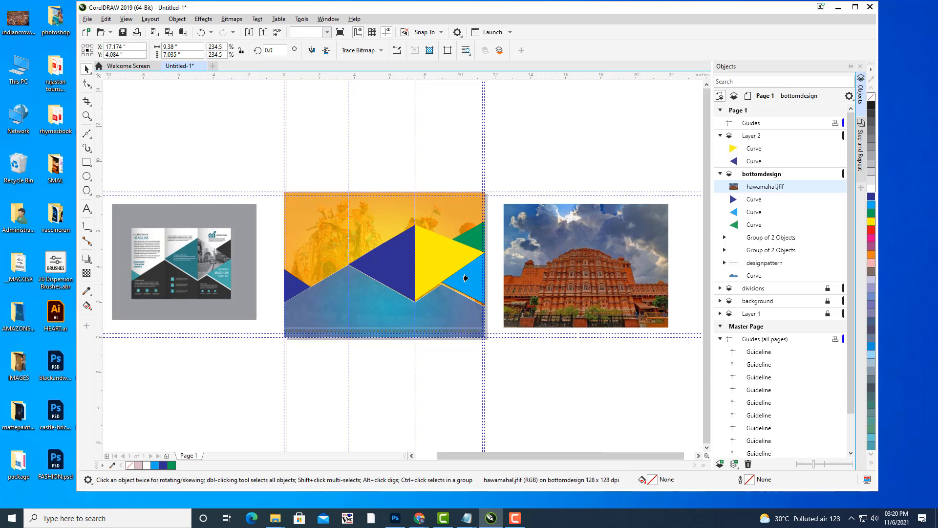
click(434, 253)
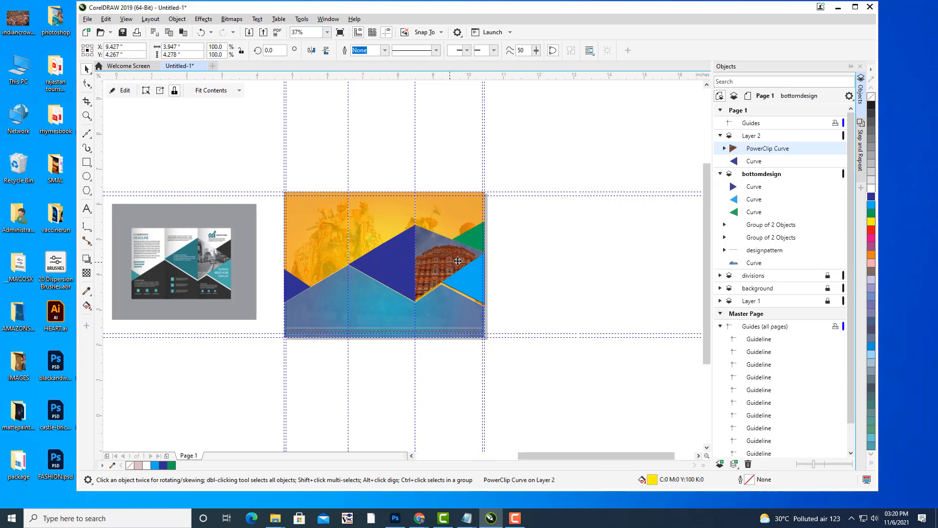
scroll(558, 208, up, 2)
scroll(559, 208, down, 2)
click(629, 235)
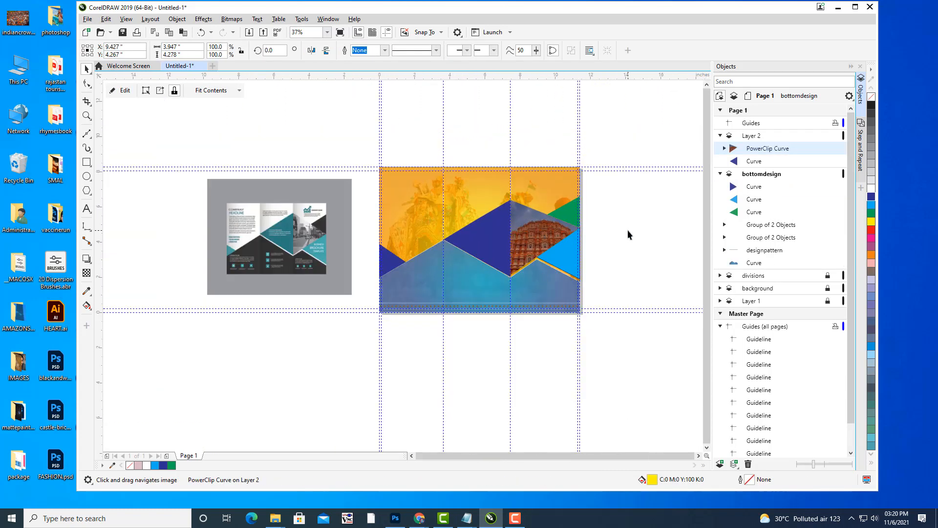
click(544, 233)
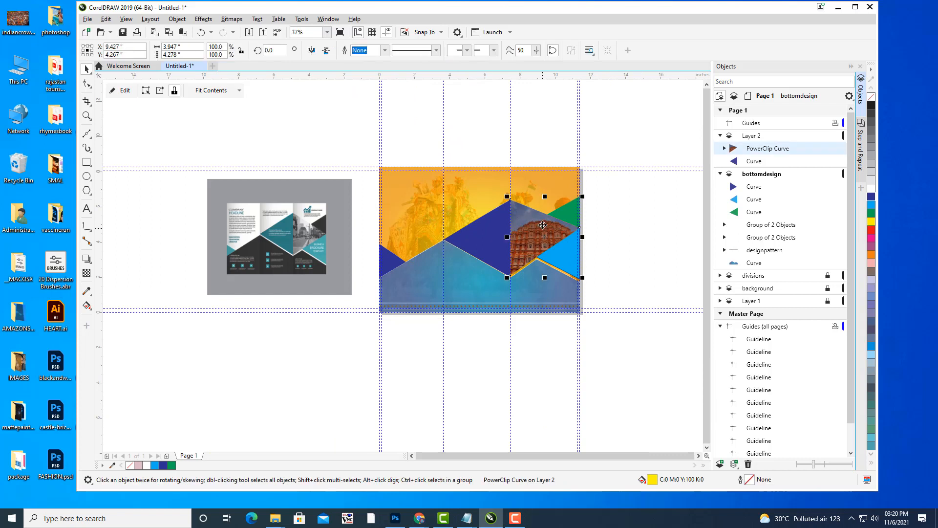
right_click(543, 225)
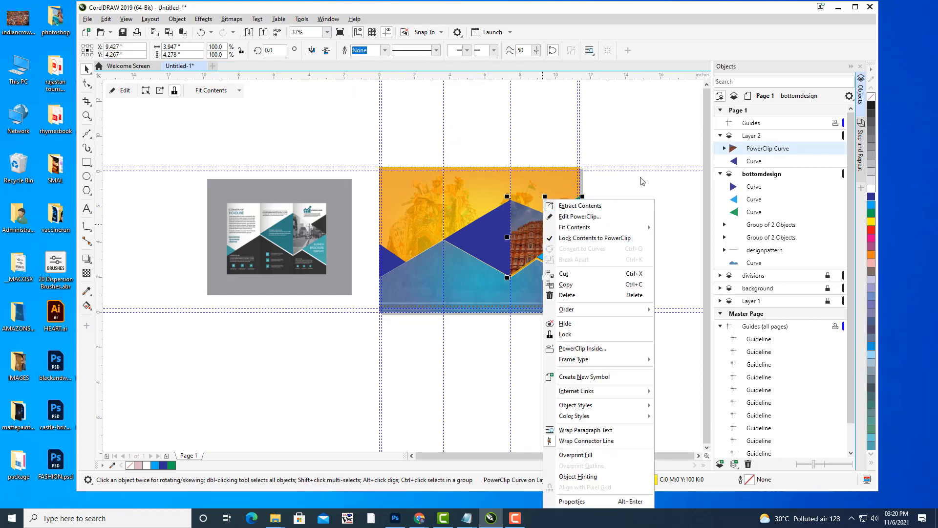
click(563, 238)
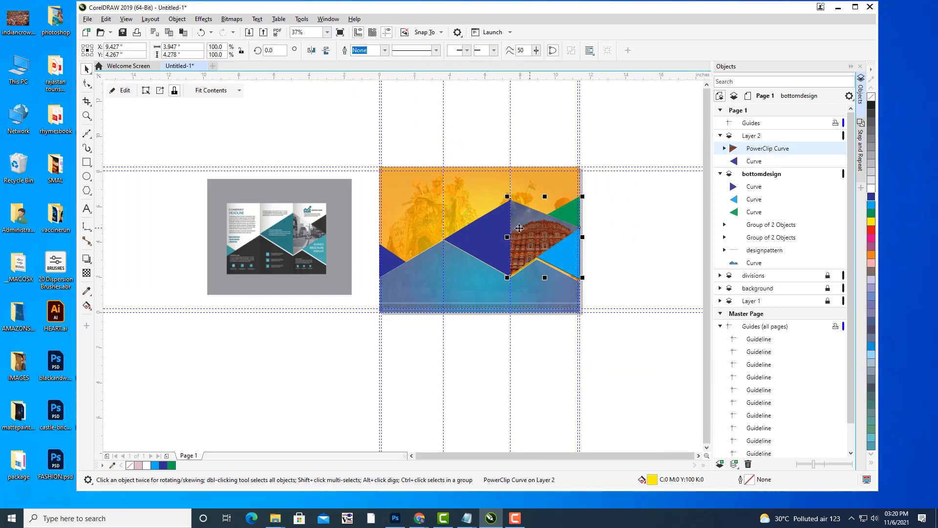
Enlarge the clipped photo to about 10.04 × 7.53 in and shift it left and up inside the frame.
click(124, 91)
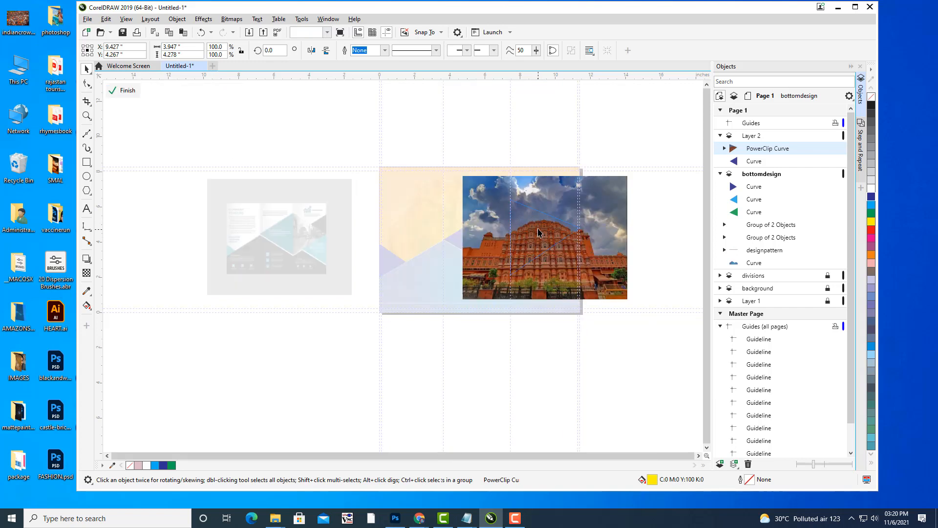
click(625, 297)
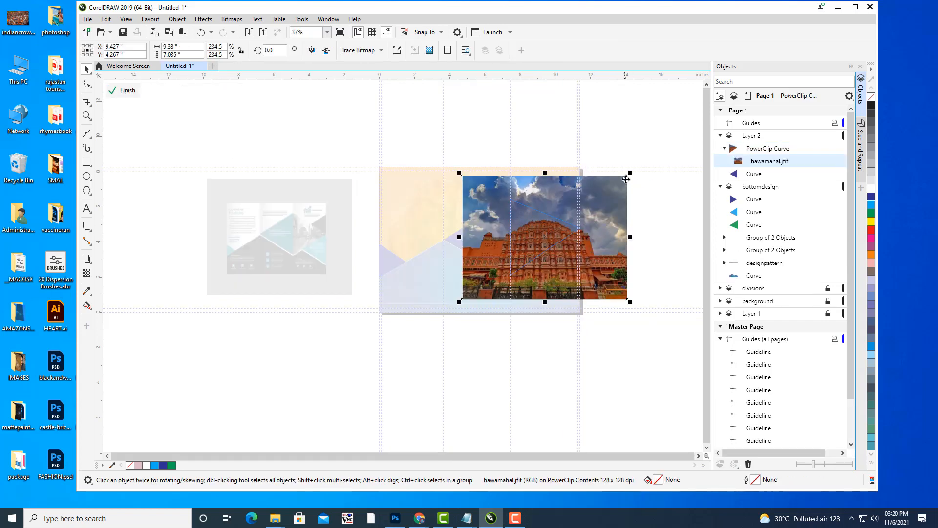
drag(631, 173, 631, 173)
drag(636, 165, 636, 166)
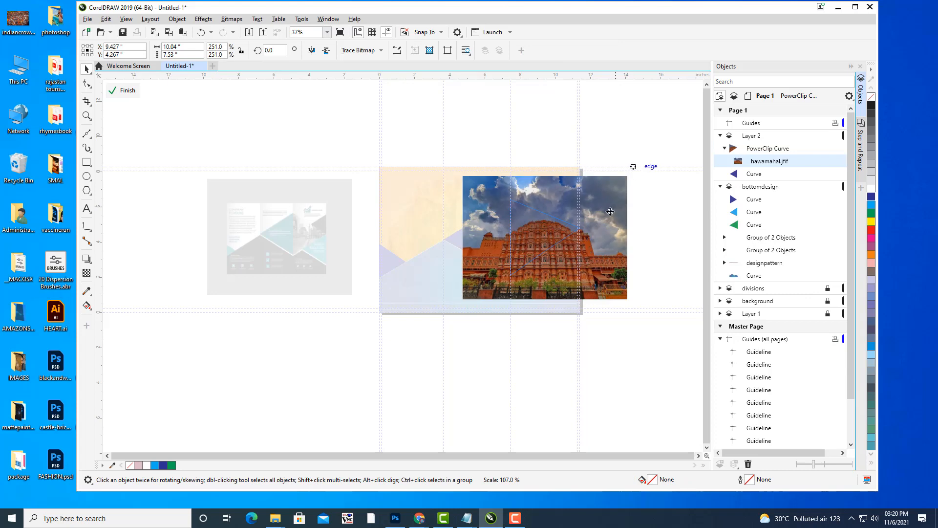
scroll(608, 220, up, 4)
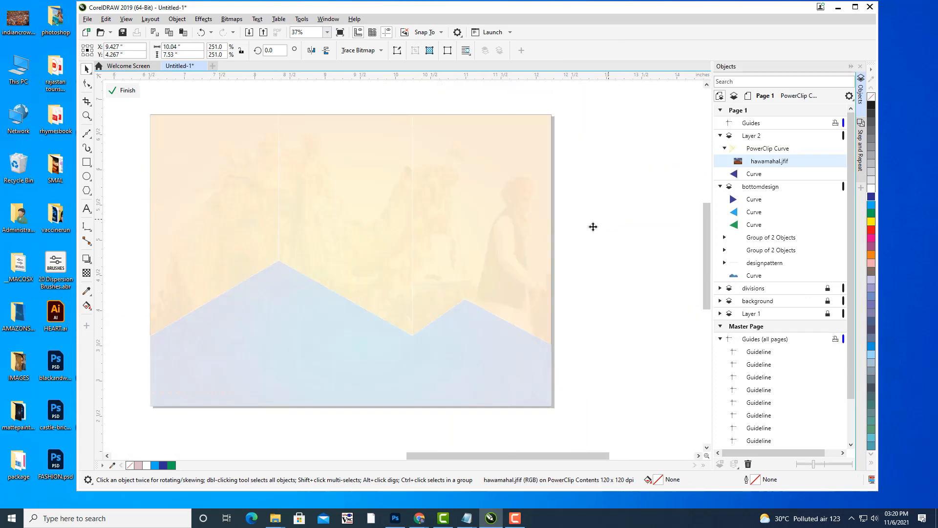
scroll(591, 227, down, 2)
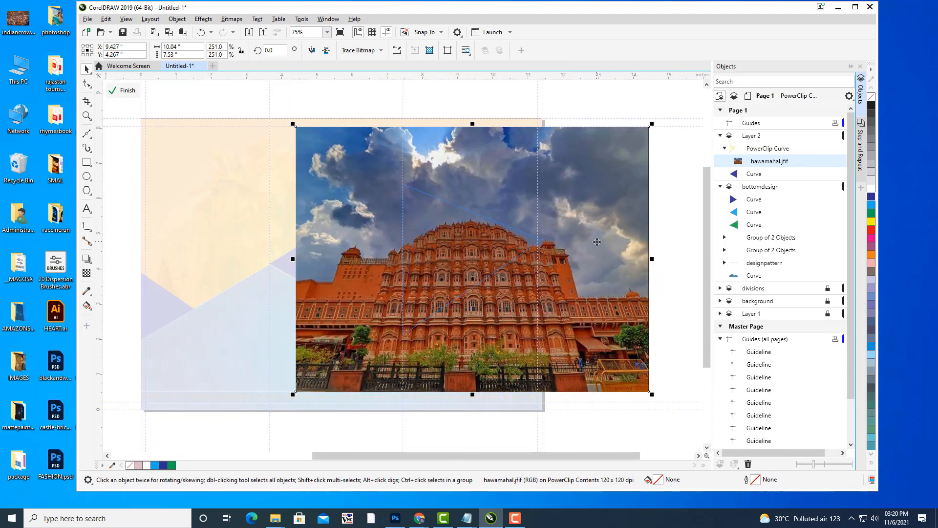
drag(597, 242, 561, 239)
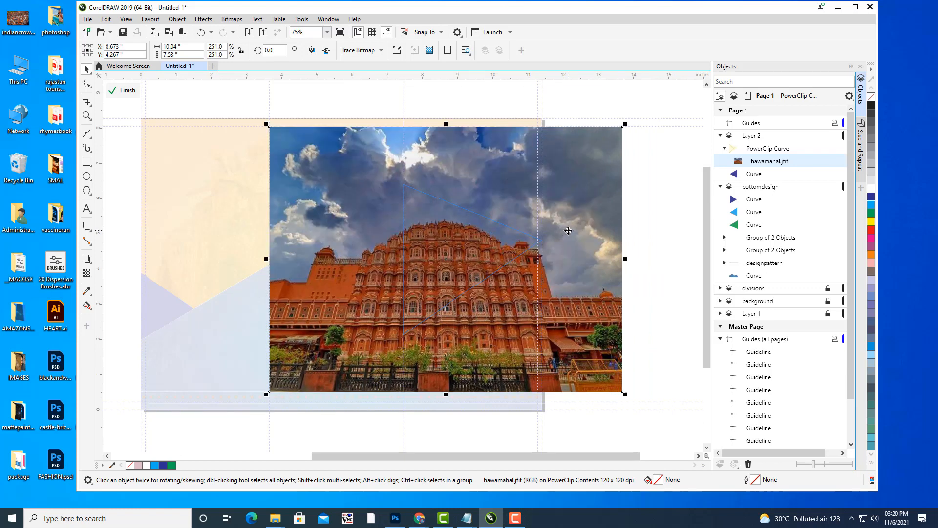
drag(568, 230, 568, 219)
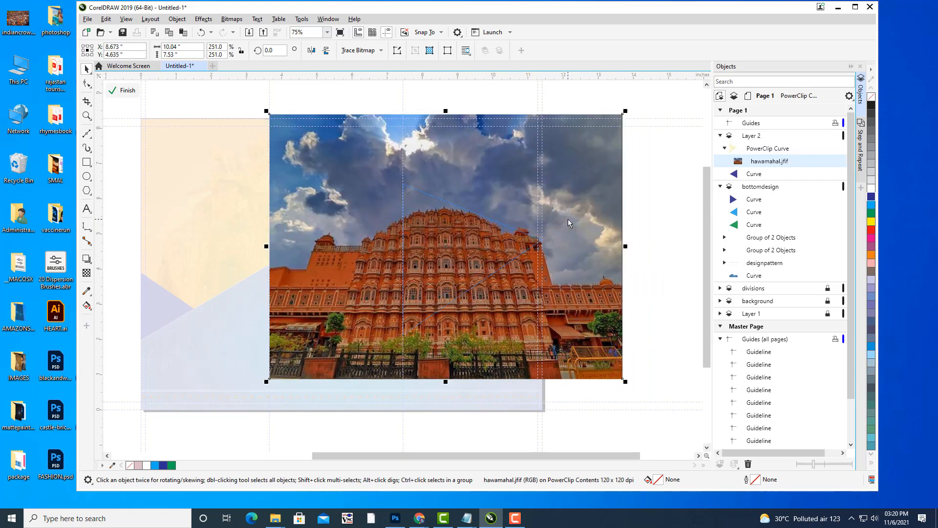
click(124, 90)
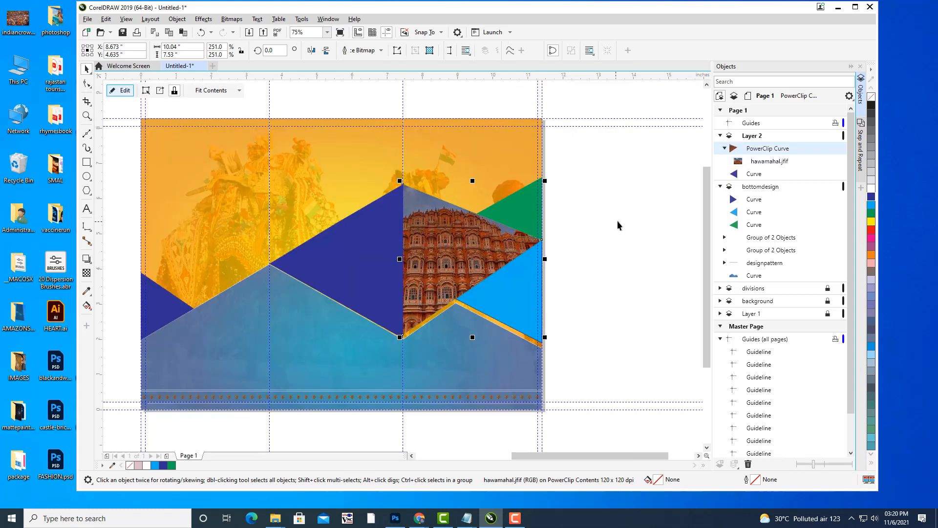
Give the purple triangle a uniform transparency of 17.
click(584, 270)
scroll(584, 269, down, 2)
drag(584, 269, 606, 238)
scroll(610, 255, up, 1)
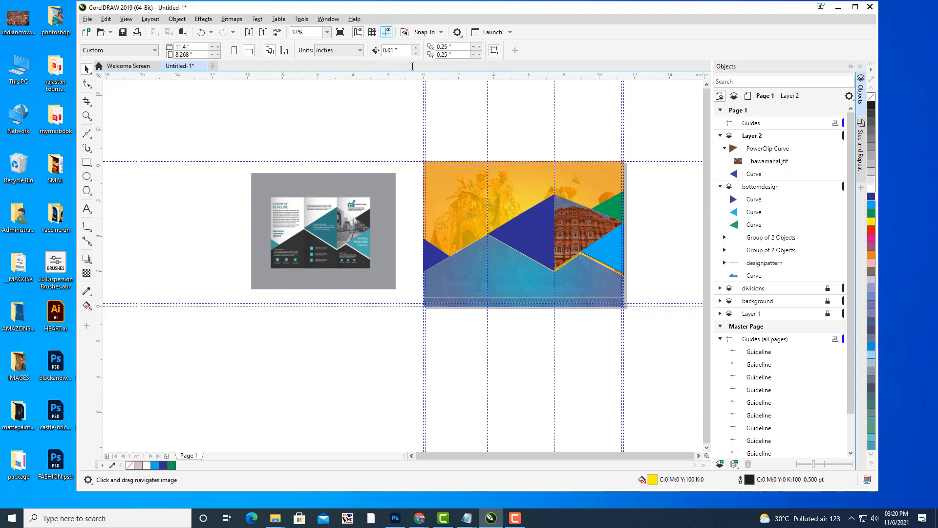
scroll(572, 200, up, 2)
mouse_move(573, 197)
mouse_down()
mouse_move(603, 195)
mouse_move(560, 196)
mouse_up()
click(756, 174)
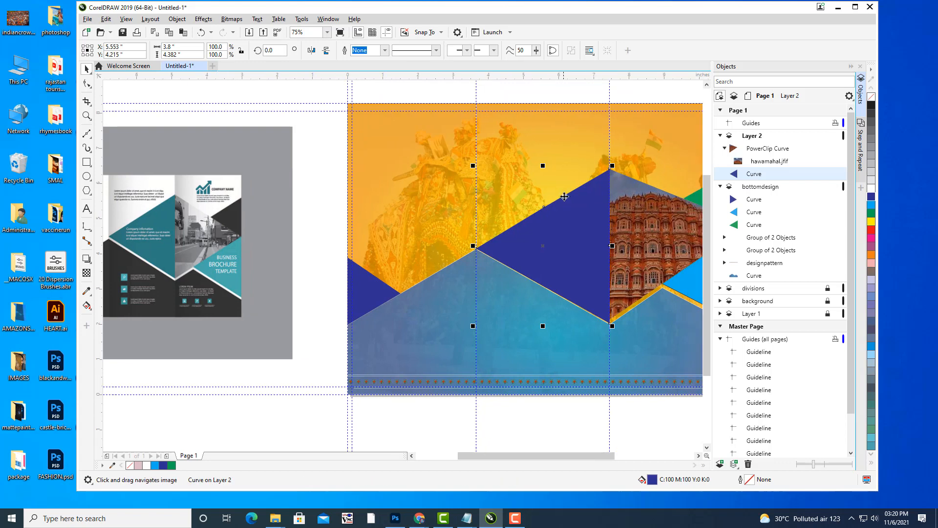
click(87, 273)
drag(527, 336, 525, 334)
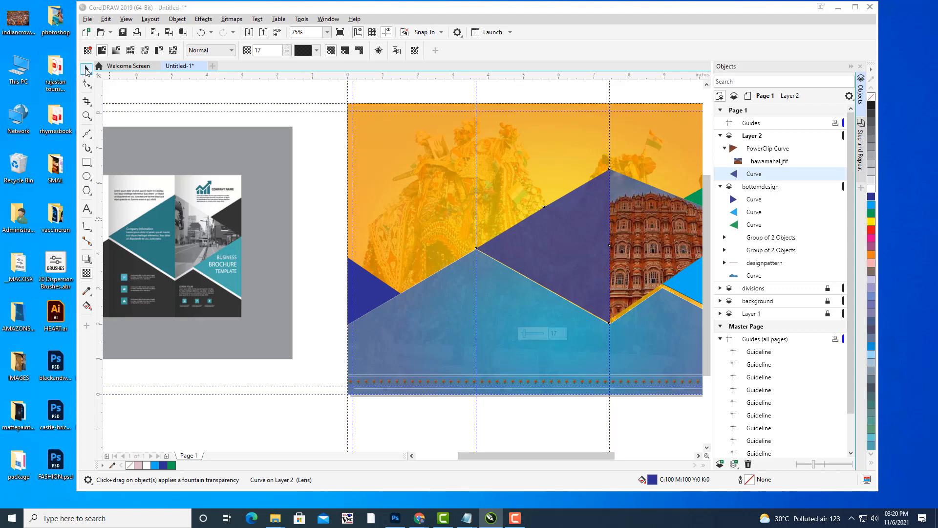
click(87, 69)
Bring the cover design into view and reselect the purple triangle.
scroll(387, 207, down, 2)
click(631, 235)
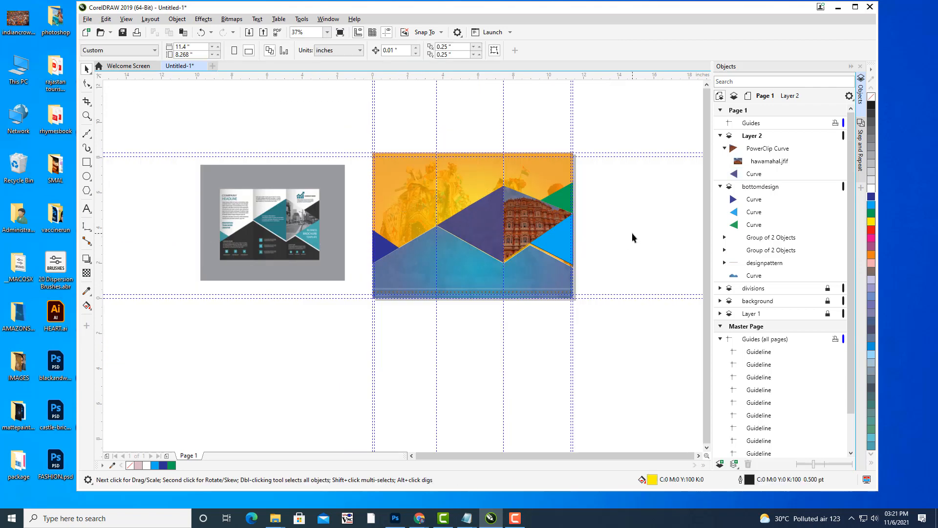
drag(609, 233, 683, 195)
scroll(579, 149, up, 2)
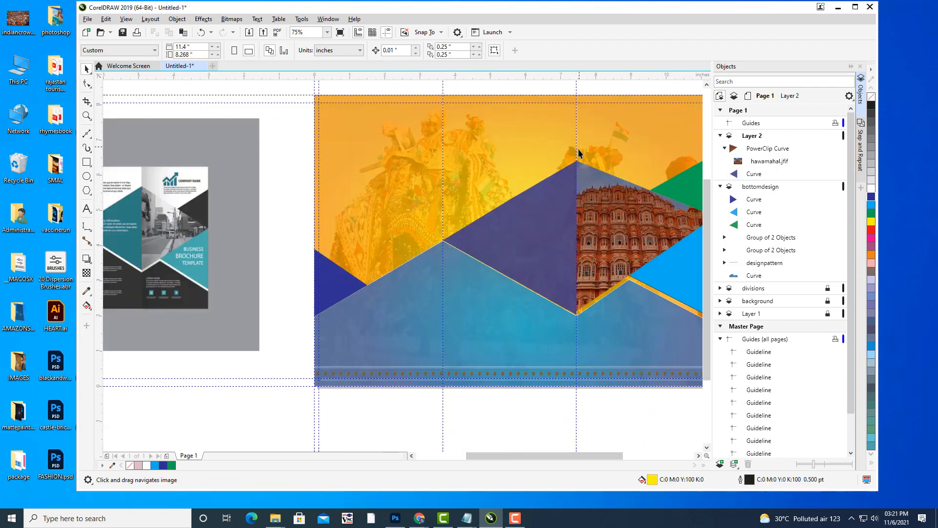
click(559, 196)
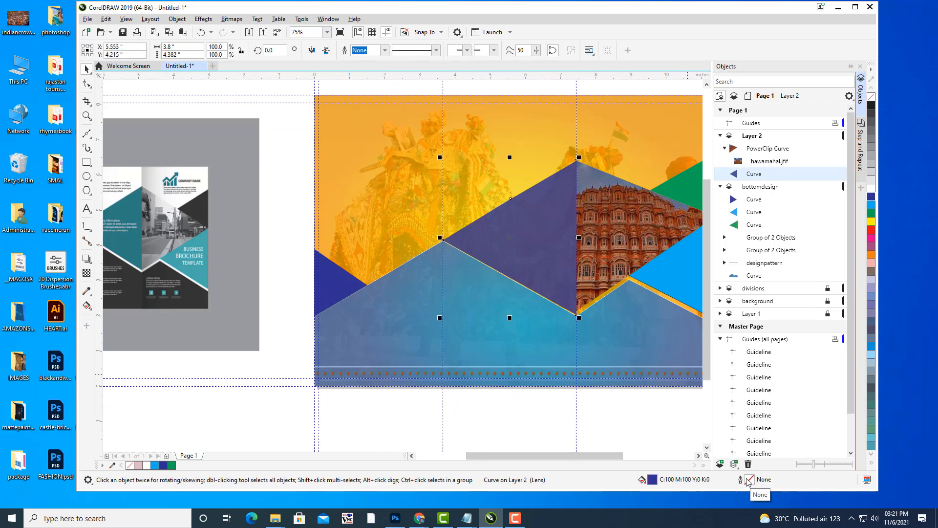
Give the purple triangle a white hairline outline in Outline Pen.
double_click(749, 481)
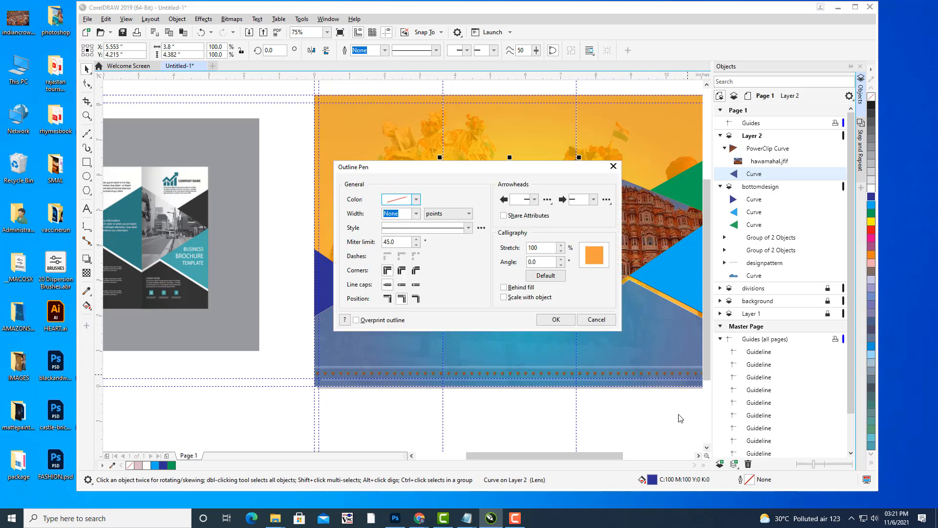
drag(423, 166, 681, 136)
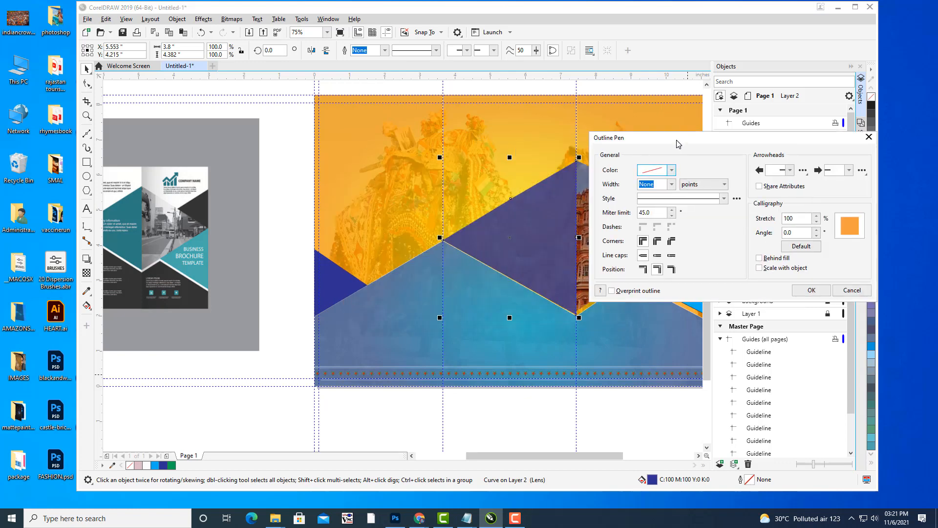
click(672, 184)
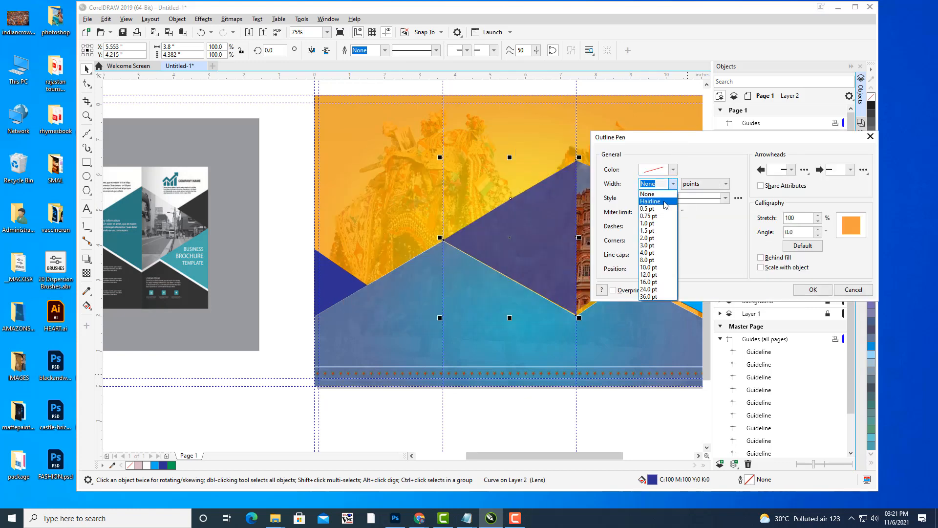
click(664, 206)
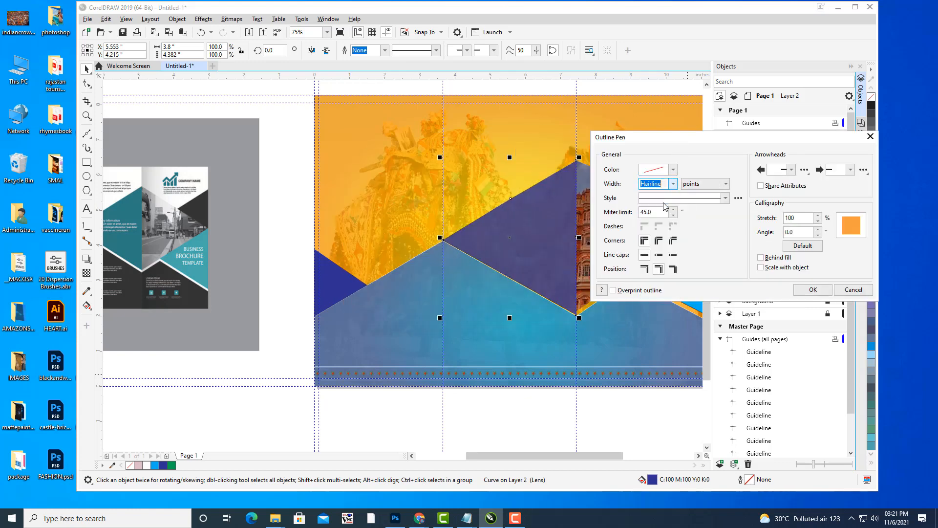
click(673, 169)
drag(651, 222, 623, 195)
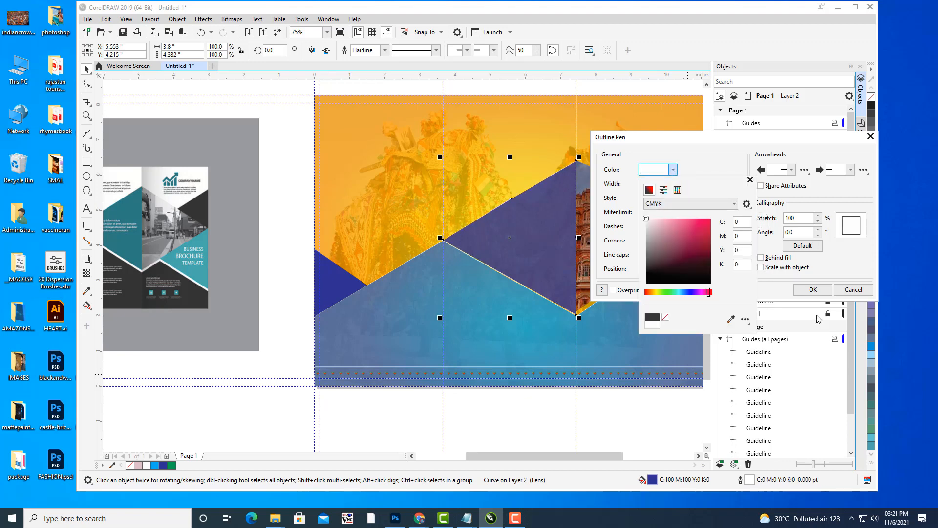
click(814, 290)
click(815, 291)
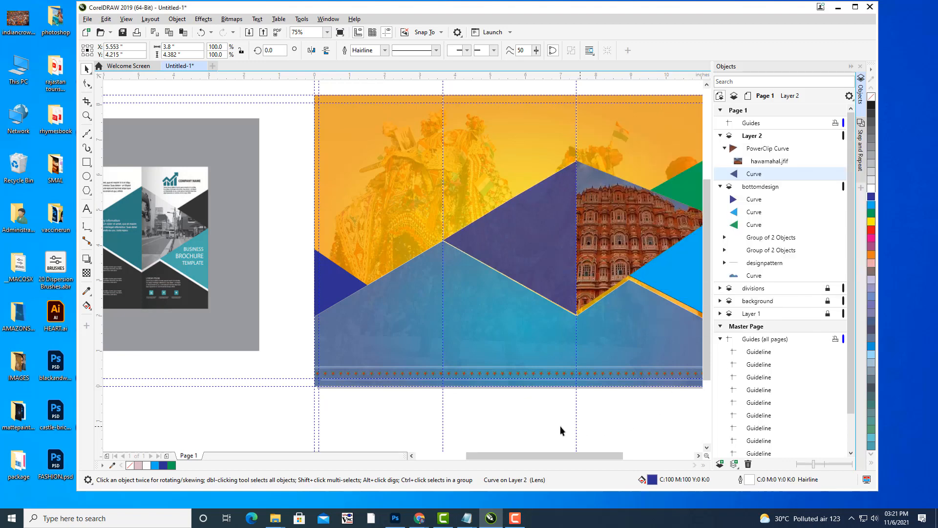
Pan and scroll the view to open canvas space above the page.
click(531, 423)
scroll(650, 276, down, 2)
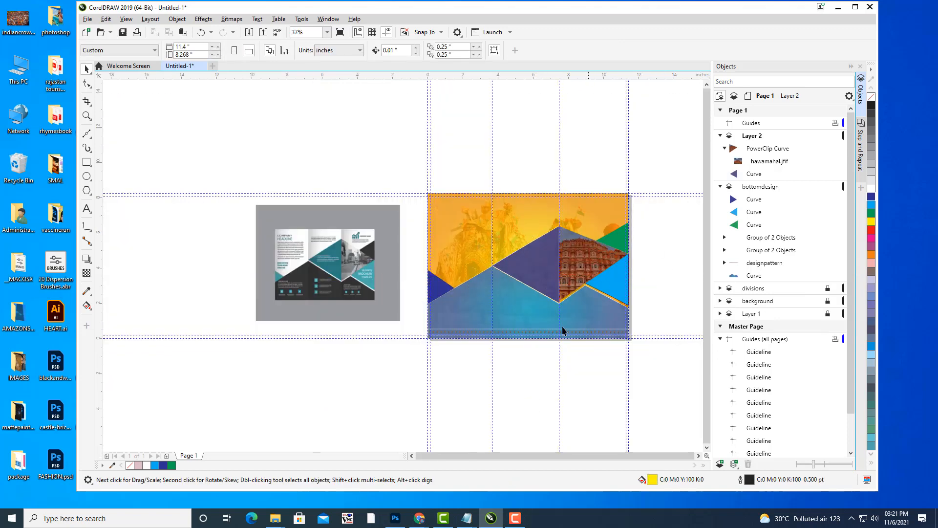
scroll(530, 226, up, 2)
drag(530, 227, 529, 188)
scroll(529, 189, down, 2)
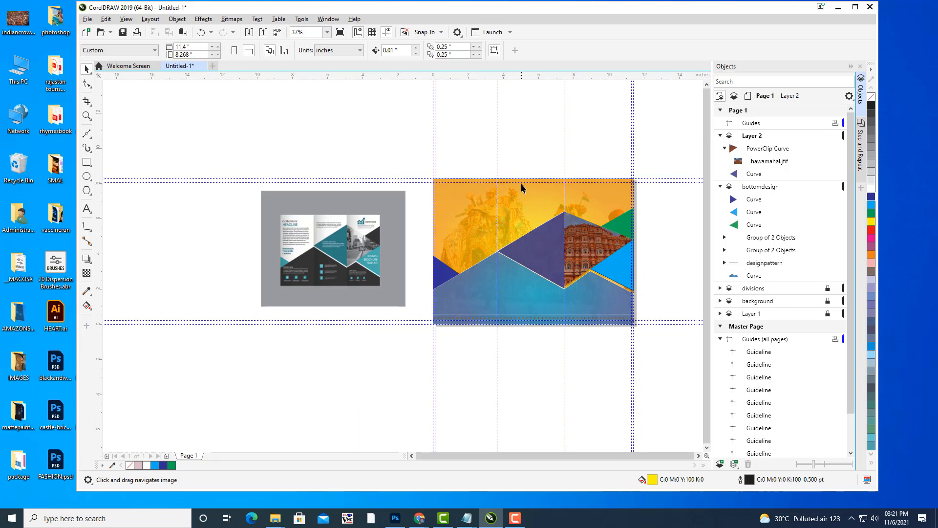
drag(535, 196, 295, 235)
drag(442, 190, 535, 169)
Create the RAJASTHAN TOURISM text above the design and enlarge it.
click(86, 209)
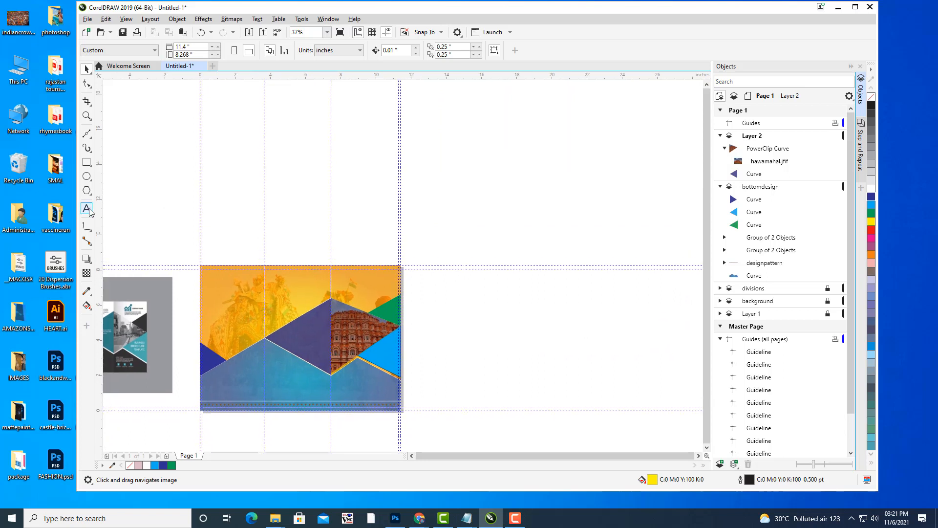
drag(470, 183, 453, 206)
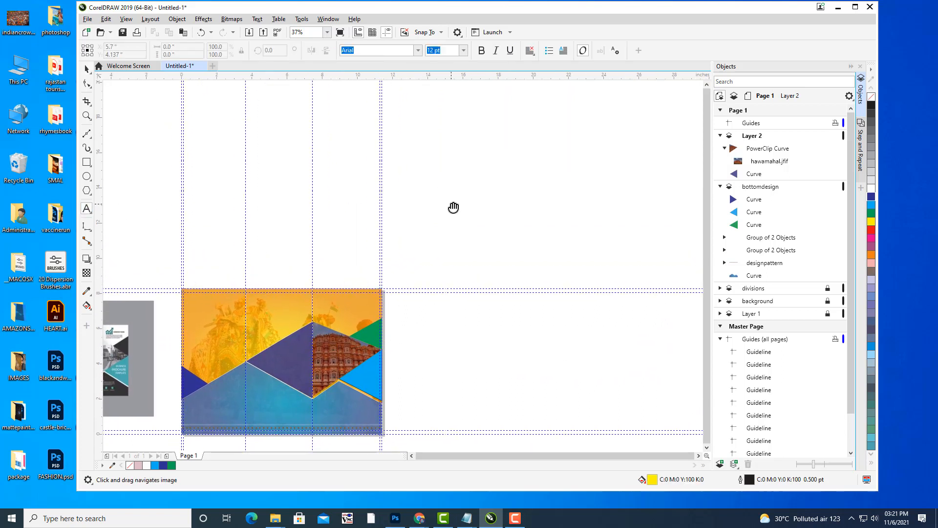
click(431, 166)
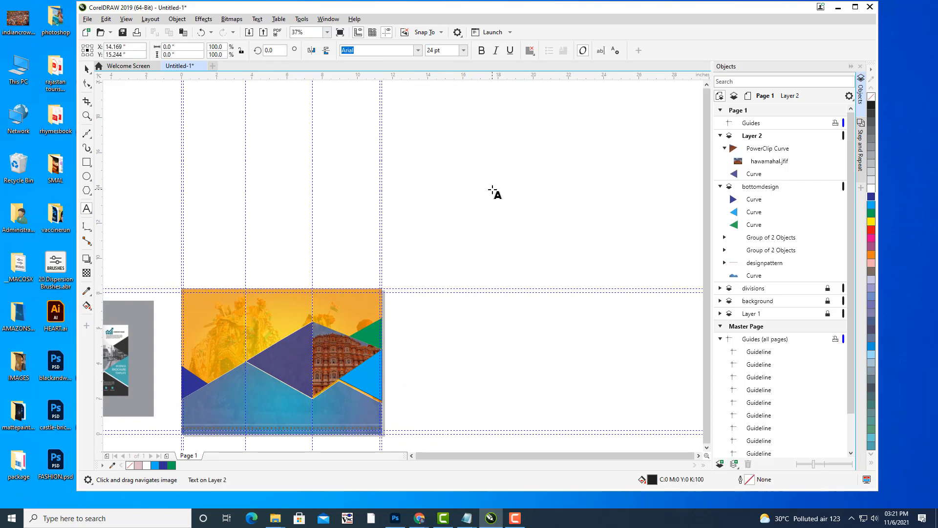
text(RAJASTHAN TOURISM)
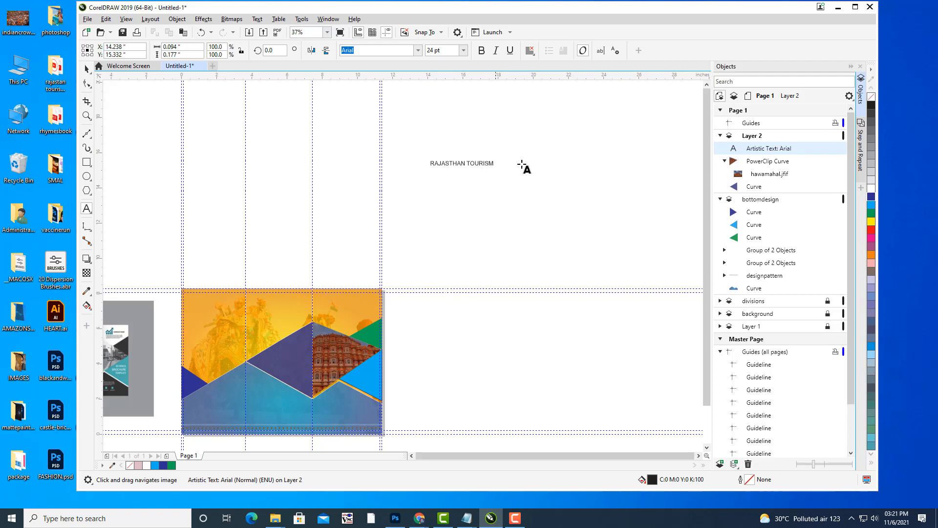
key(ctrl+space)
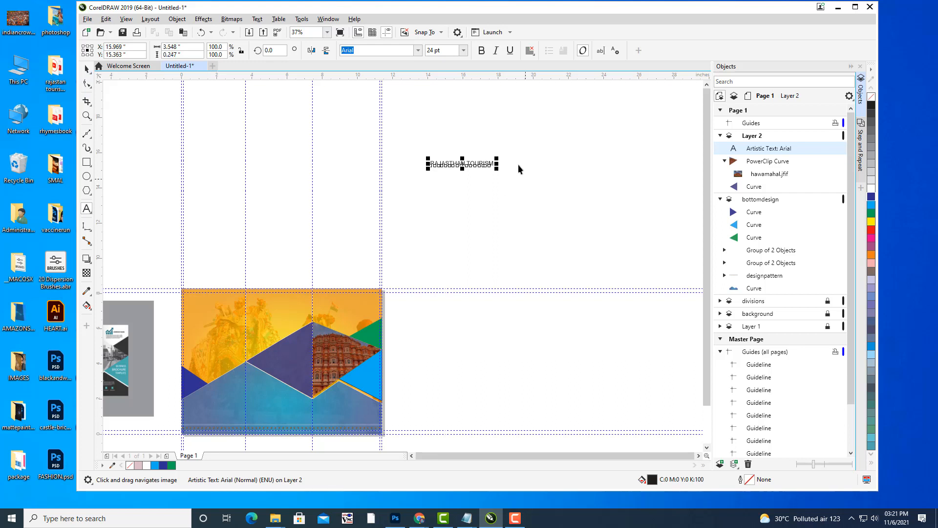
drag(496, 158, 535, 131)
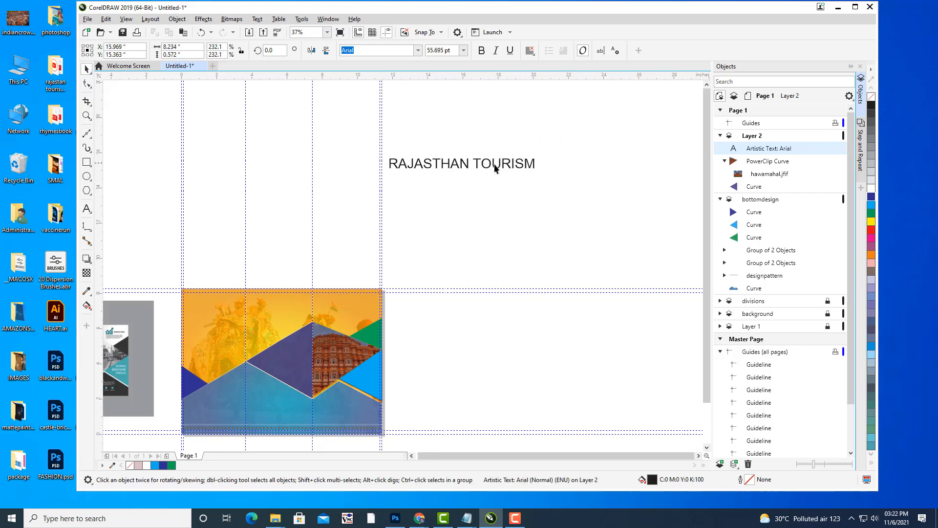
drag(477, 164, 499, 157)
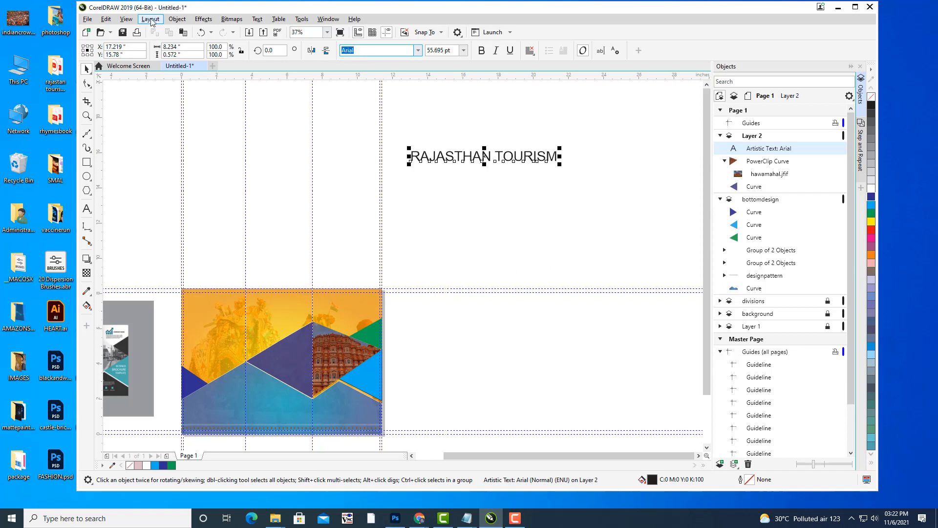
Set the title to Impact at about 72 pt, fill it red, and raise it.
text(Impact)
key(Return)
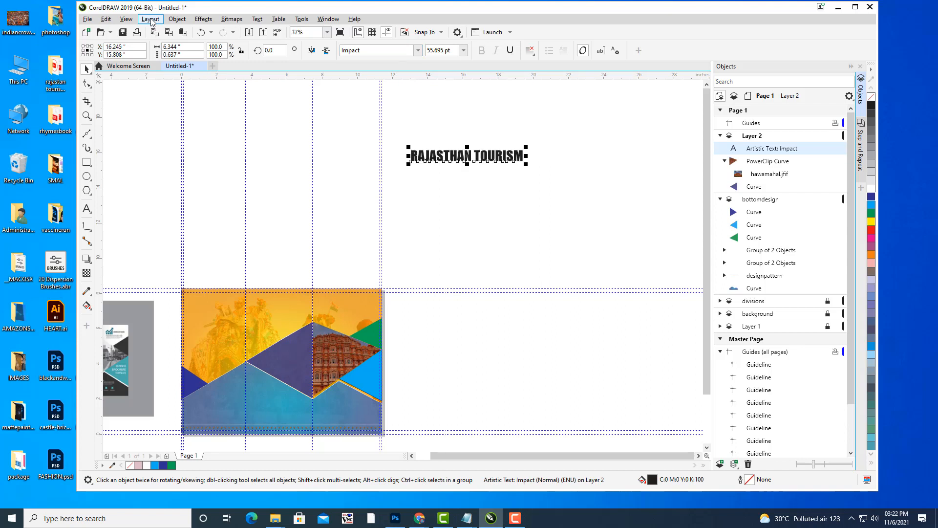
drag(468, 159, 500, 160)
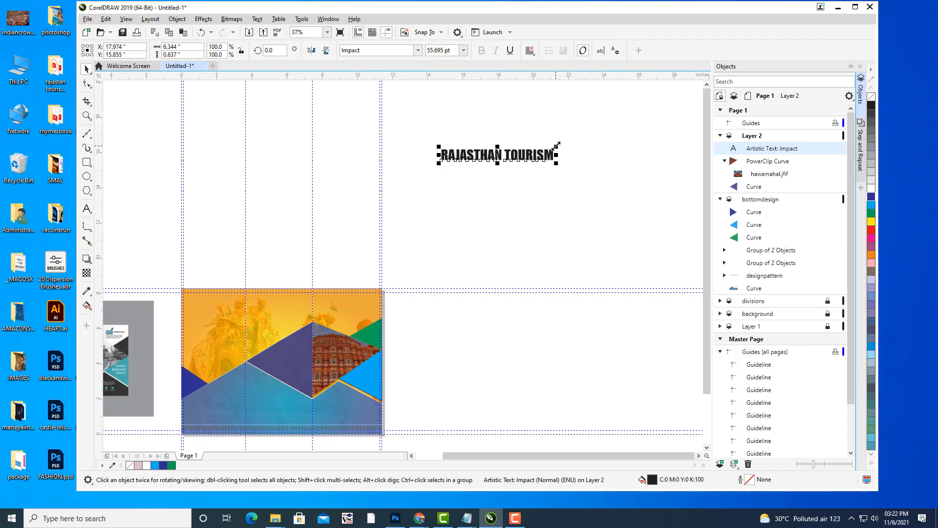
mouse_move(556, 145)
mouse_down()
mouse_move(565, 130)
mouse_move(596, 130)
mouse_move(573, 145)
mouse_up()
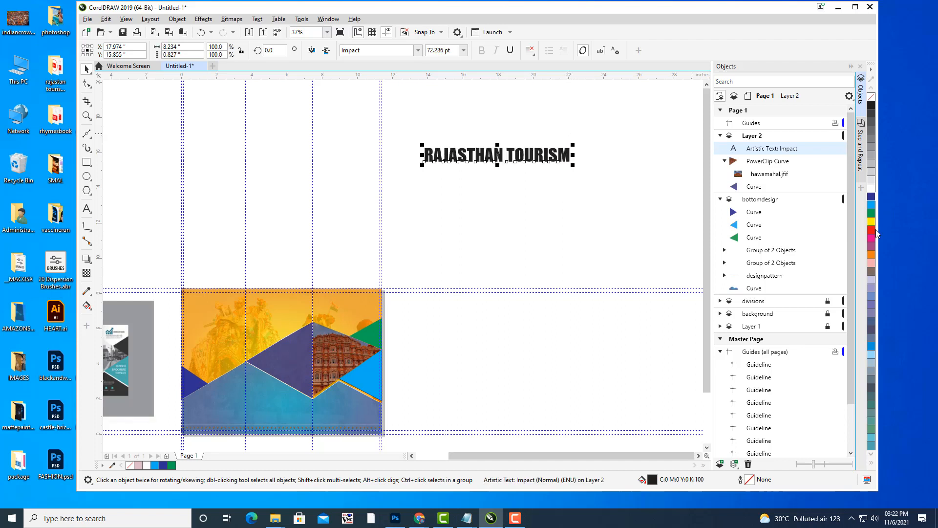
click(872, 230)
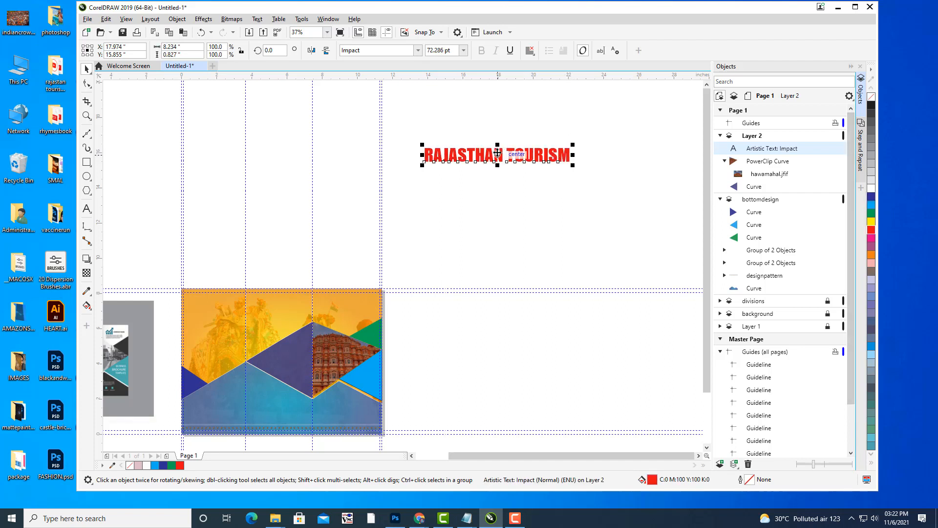
drag(500, 141, 503, 113)
click(653, 198)
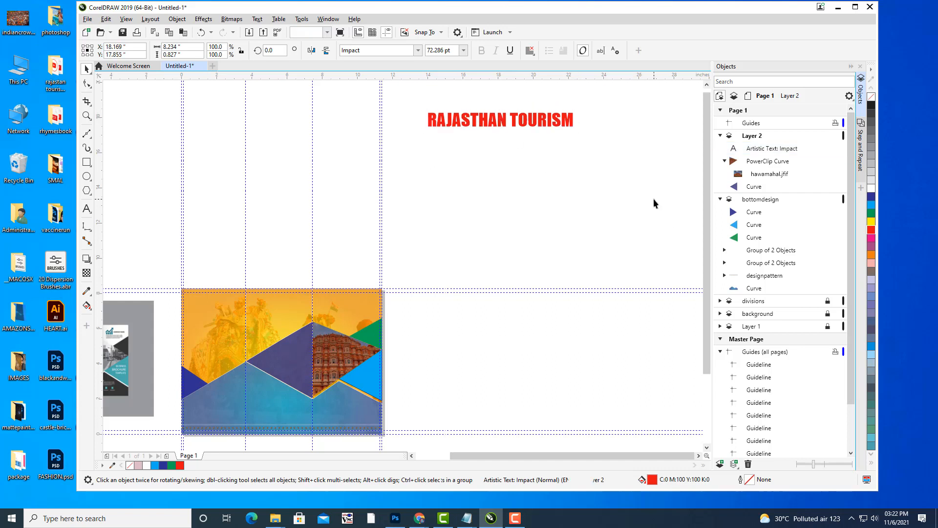
drag(475, 230, 542, 185)
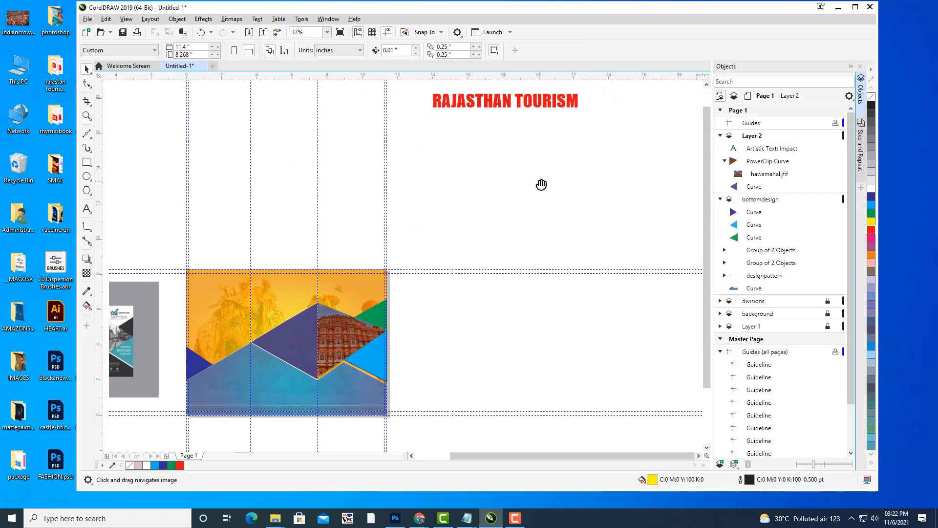
Draw a circle beneath the title and remove its yellow fill.
click(88, 177)
click(115, 177)
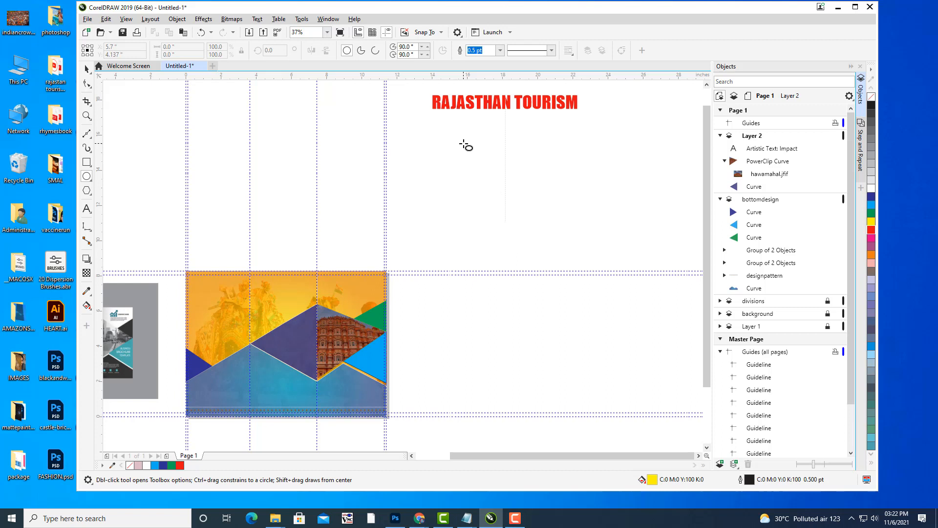
drag(463, 143, 552, 259)
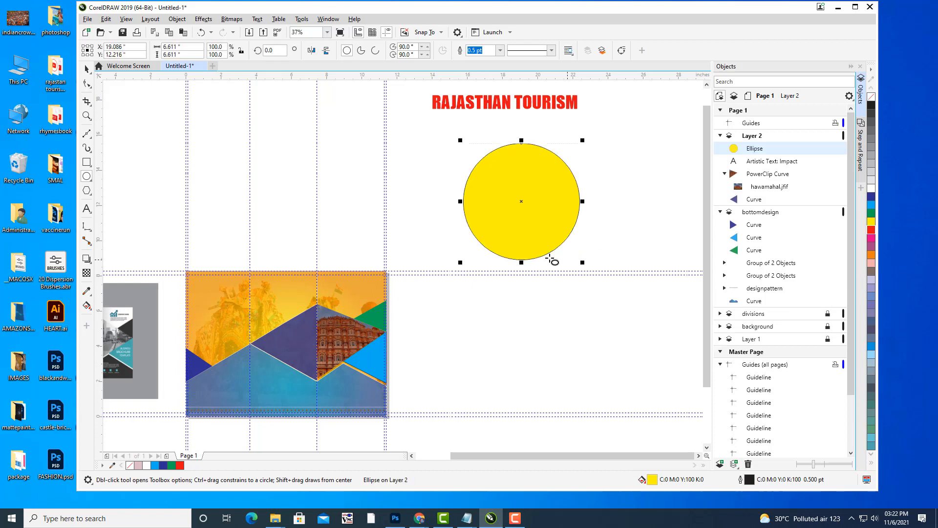
click(88, 70)
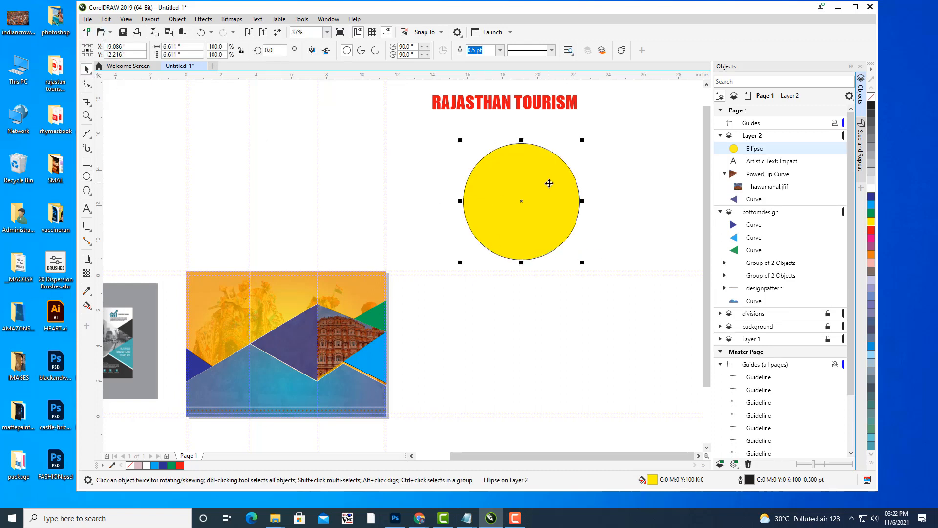
mouse_move(549, 183)
mouse_down()
mouse_move(536, 163)
mouse_move(544, 167)
mouse_up()
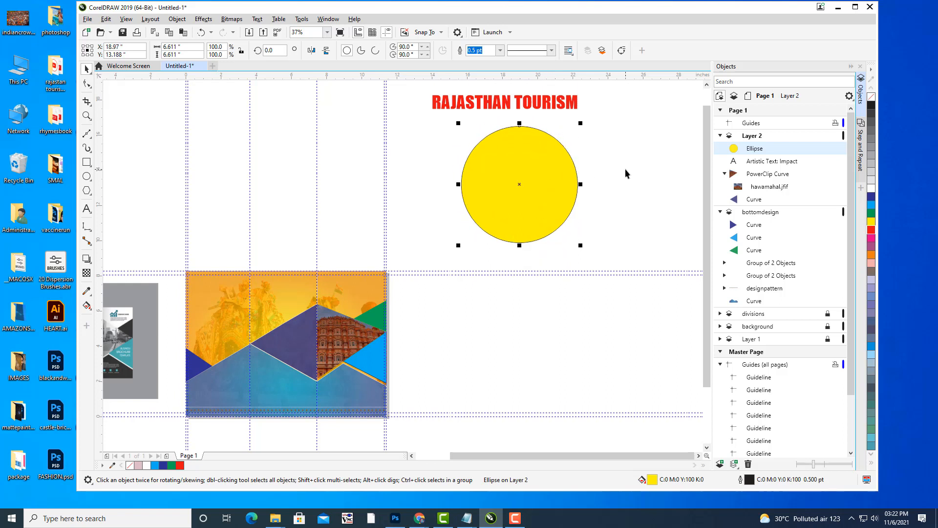
key(Left)
key(Left)
key(Left)
key(Left)
key(Left)
key(Left)
key(Left)
key(Left)
key(Left)
key(Left)
key(Left)
key(Left)
key(Left)
key(Left)
key(Left)
key(Left)
key(Left)
key(Left)
key(Left)
key(Left)
key(Left)
key(Left)
key(Left)
key(Left)
key(Left)
key(Left)
key(Left)
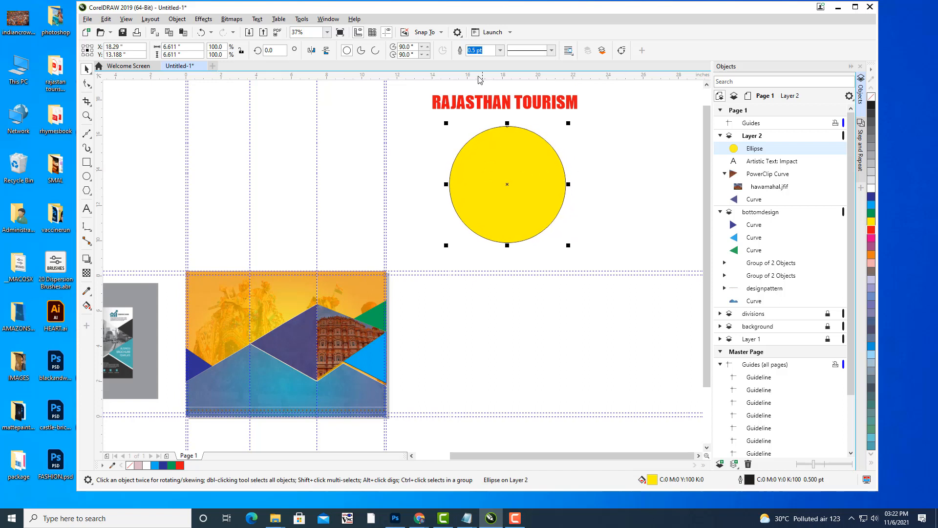
click(875, 99)
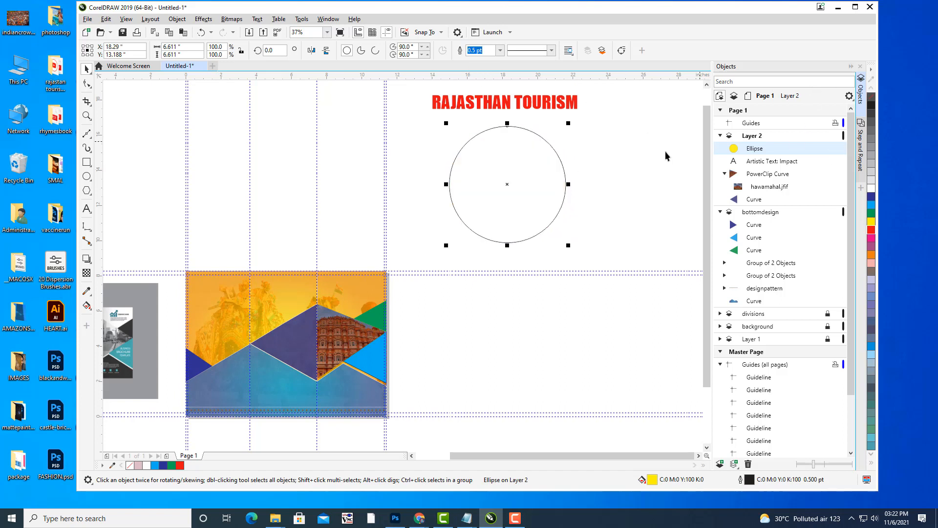
drag(546, 180, 543, 180)
click(529, 103)
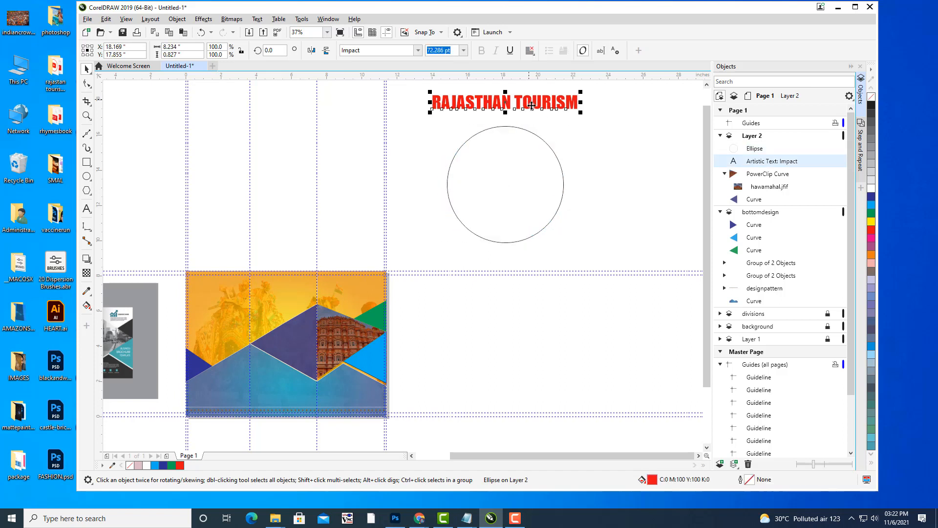
click(530, 166)
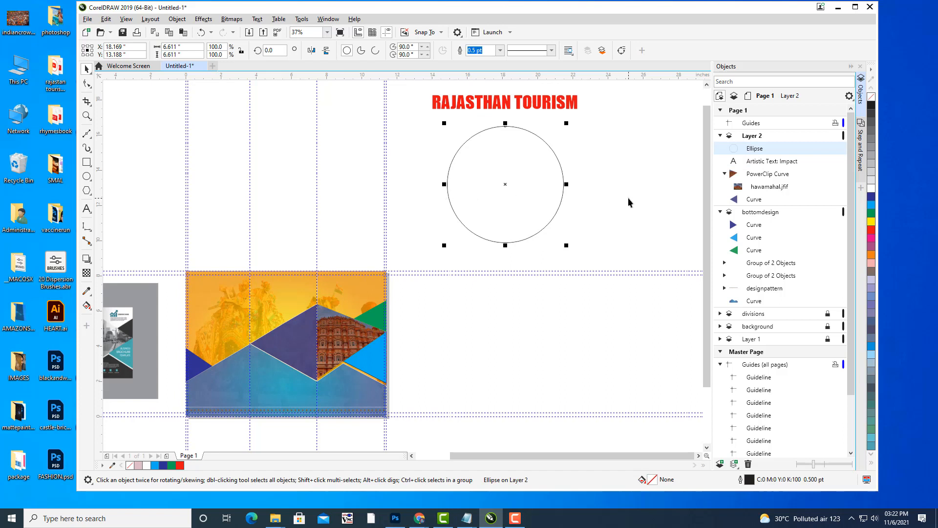
Turn the circle into an arc with a 180° ending angle, enlarged below the title.
click(375, 51)
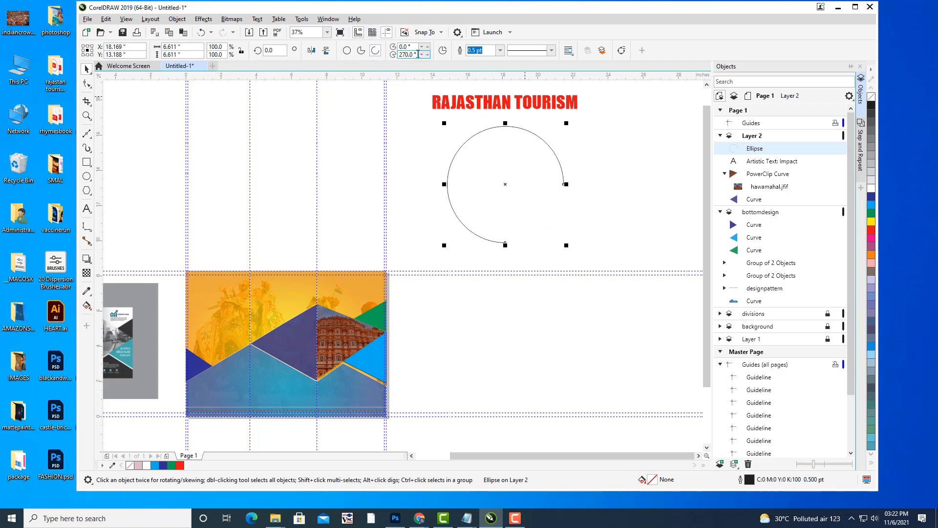
drag(418, 55, 350, 55)
text(1)
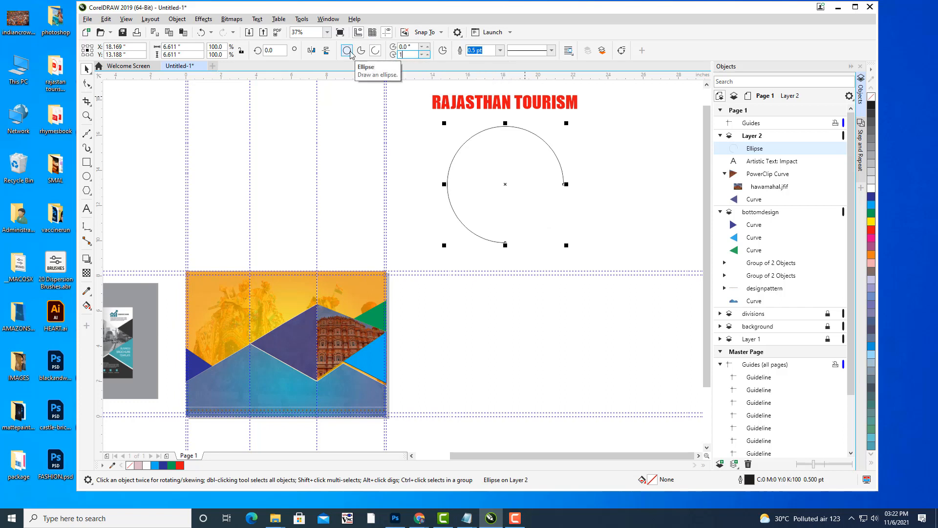
text(80)
key(Return)
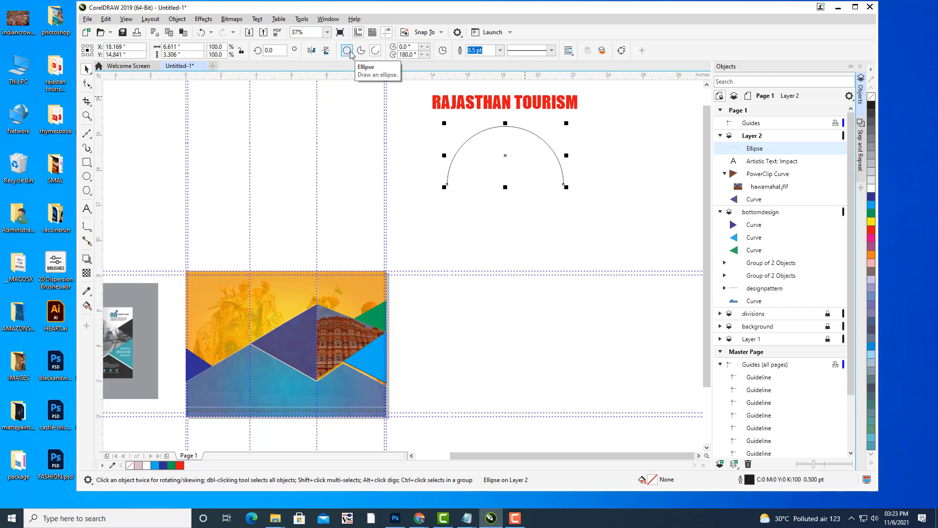
click(529, 238)
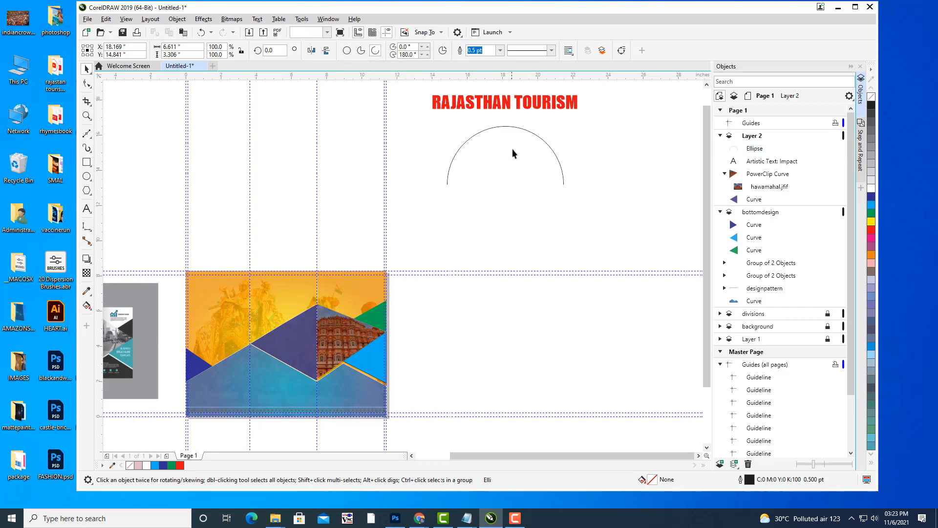
click(514, 130)
drag(509, 147, 505, 185)
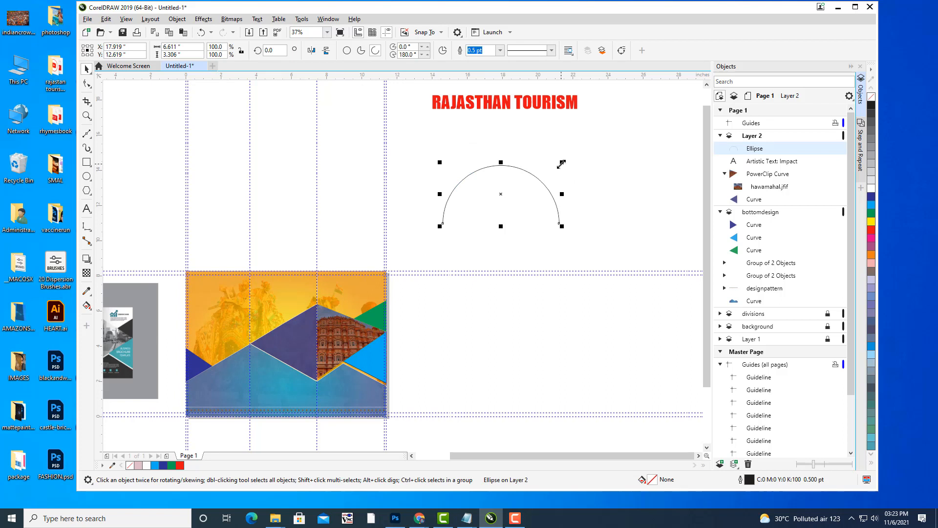
drag(562, 164, 576, 154)
click(613, 156)
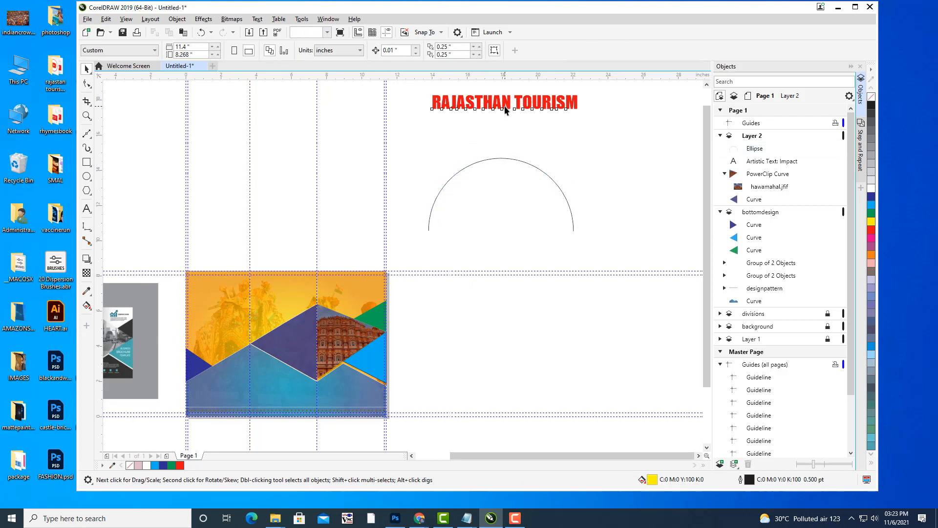
Lower the title toward the arc and select both together.
click(505, 108)
drag(505, 101, 501, 126)
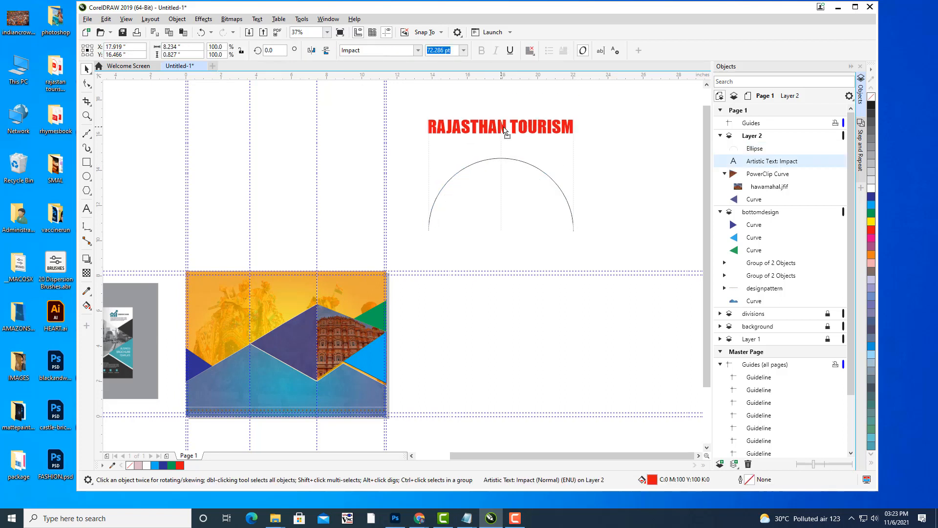
shift+click(514, 159)
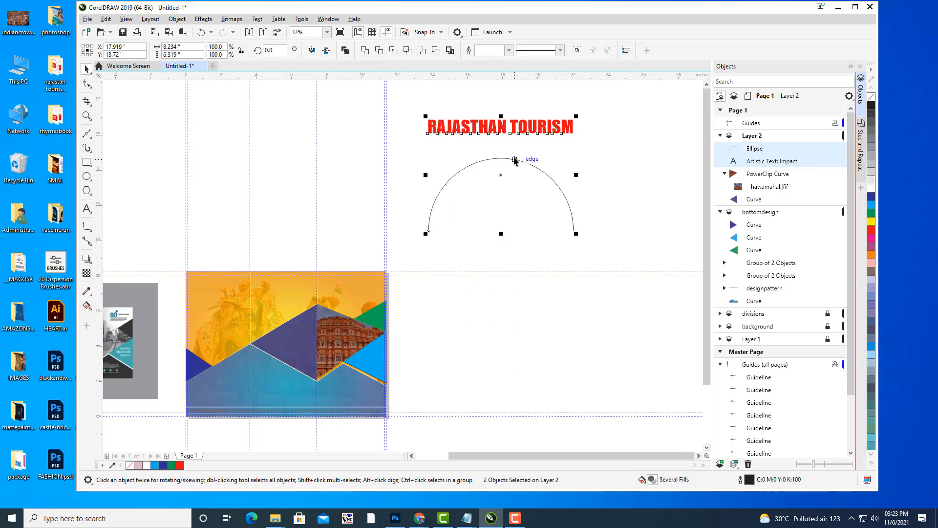
Fit the title text to the arc and centre it along the top.
click(257, 19)
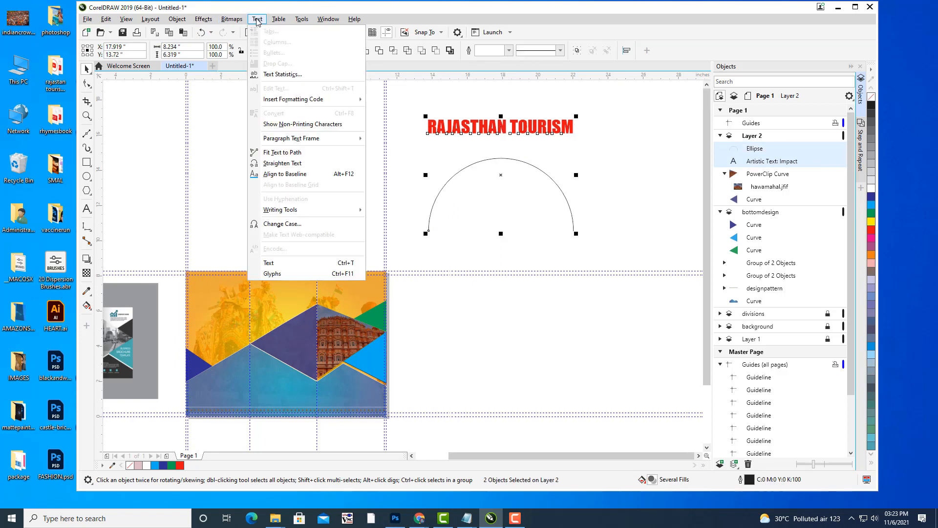
click(310, 152)
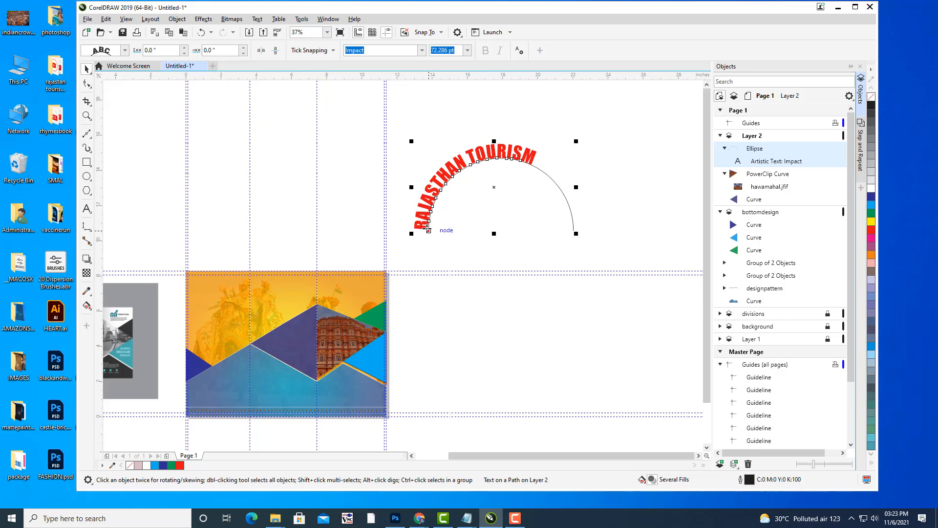
drag(429, 231, 442, 186)
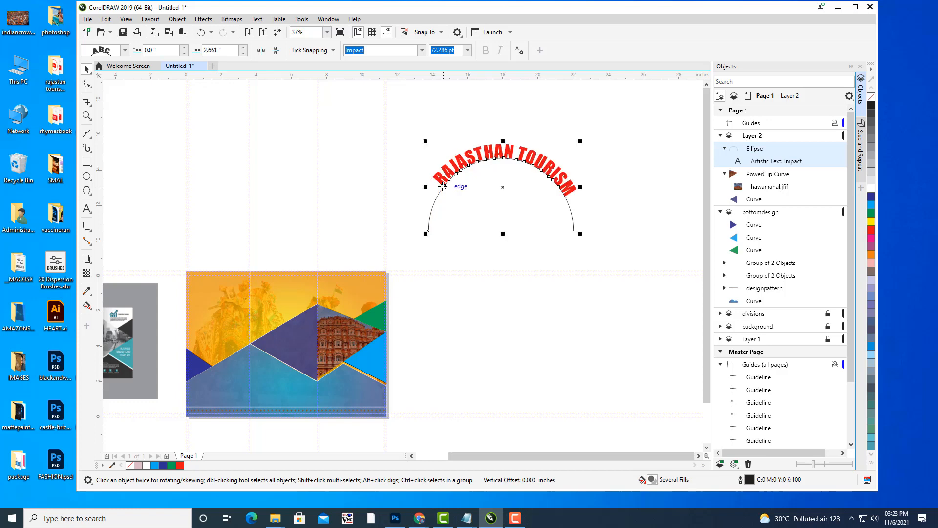
scroll(451, 185, up, 2)
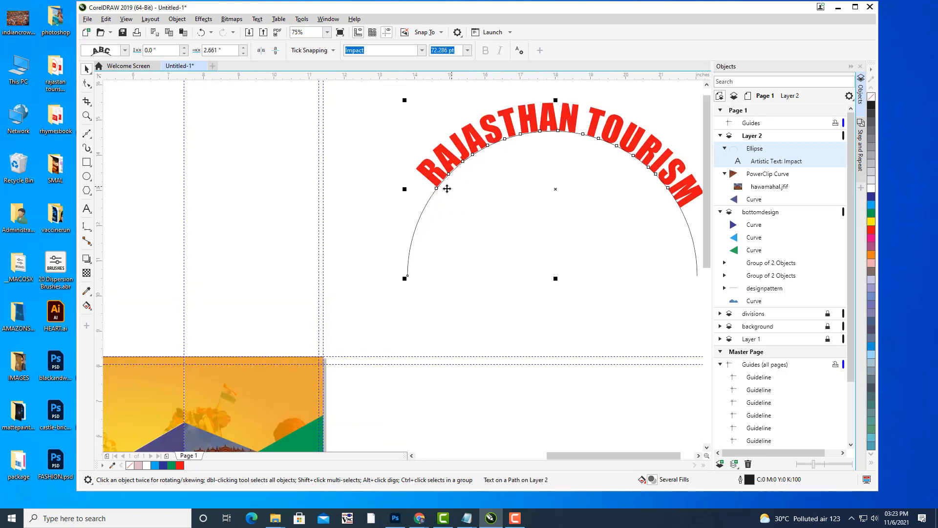
drag(431, 194, 432, 195)
click(386, 175)
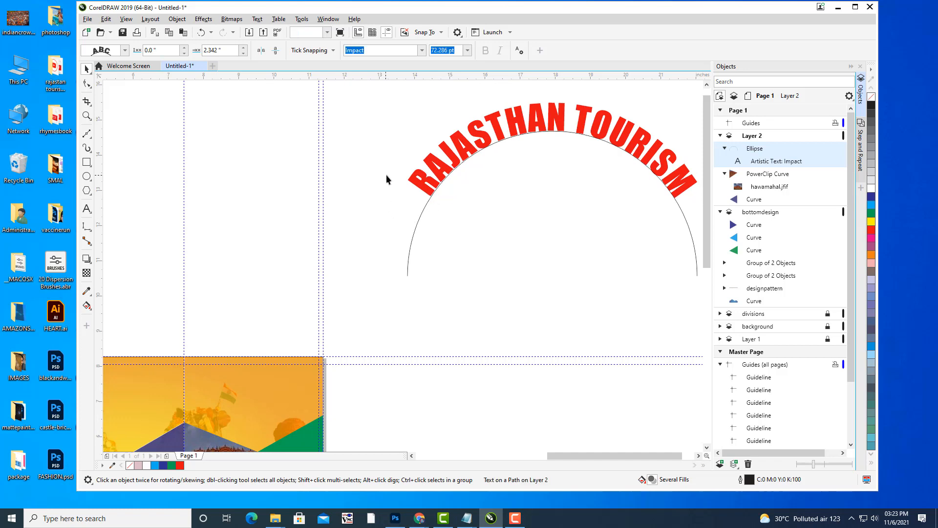
scroll(391, 173, down, 2)
mouse_move(629, 164)
mouse_down()
mouse_move(642, 174)
mouse_move(622, 167)
mouse_up()
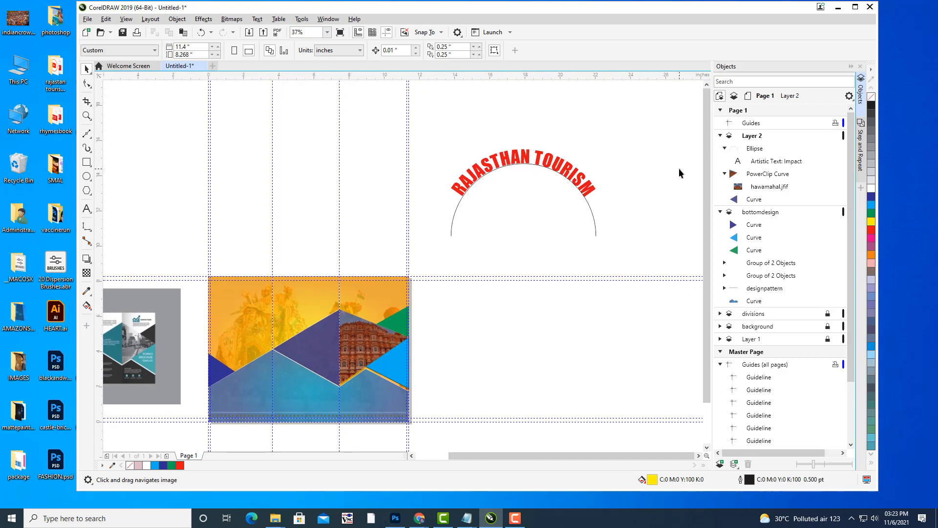
Enlarge the arched title to 90 pt, recentre it, and raise the offset to 1.316 in.
click(500, 162)
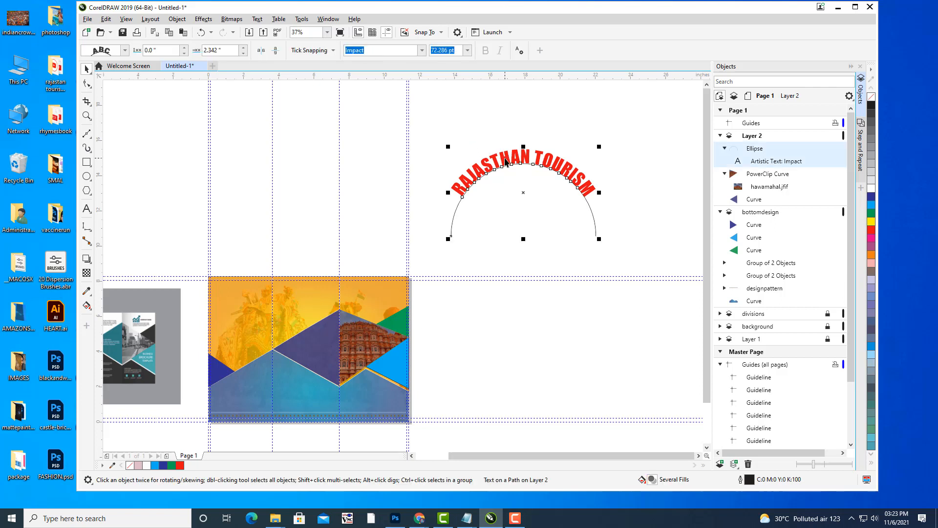
click(456, 50)
drag(455, 51, 385, 51)
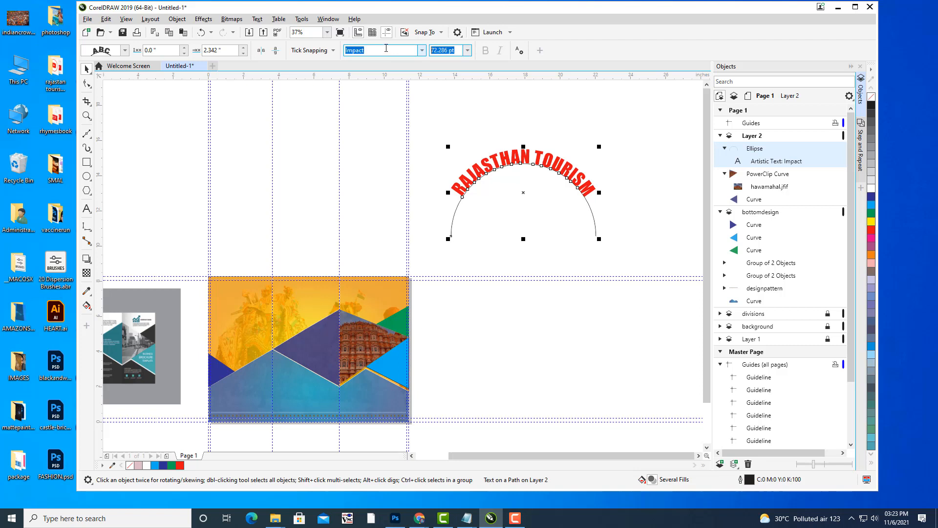
text(9)
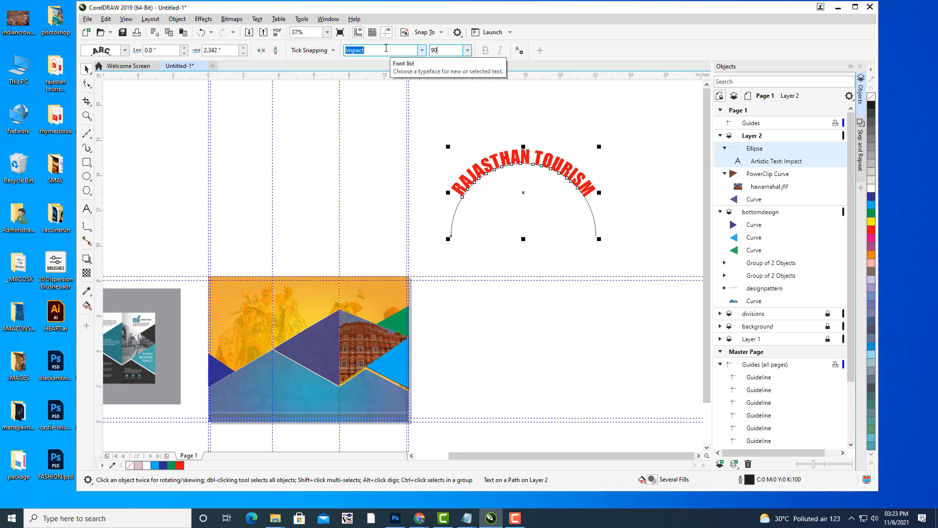
text(0)
key(Return)
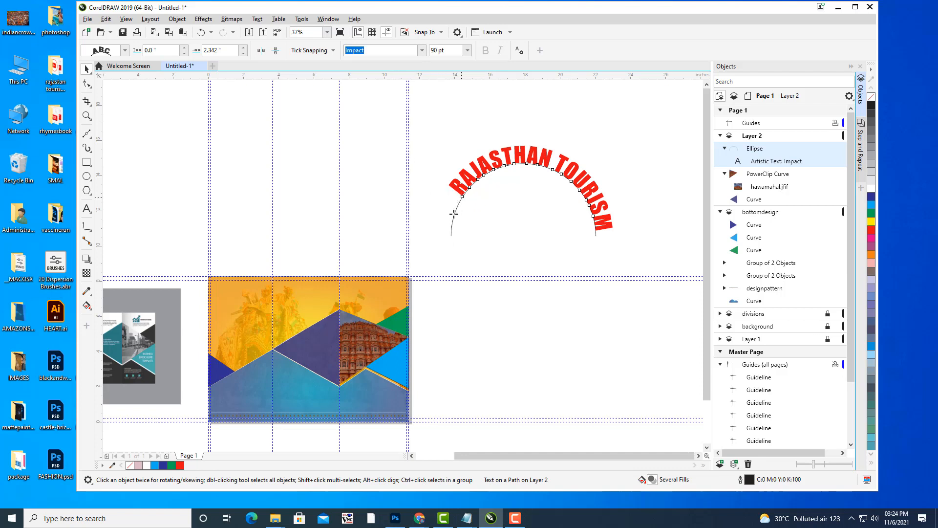
drag(454, 213, 454, 218)
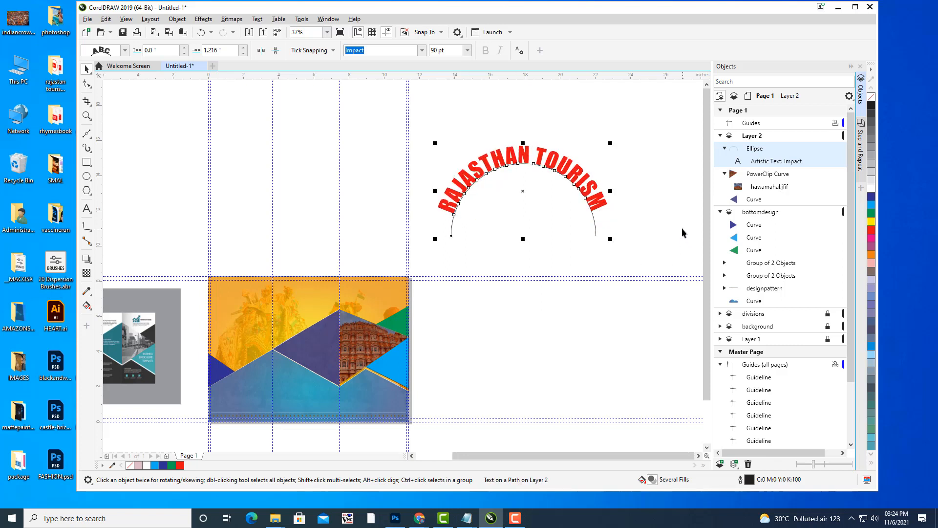
drag(490, 208, 469, 218)
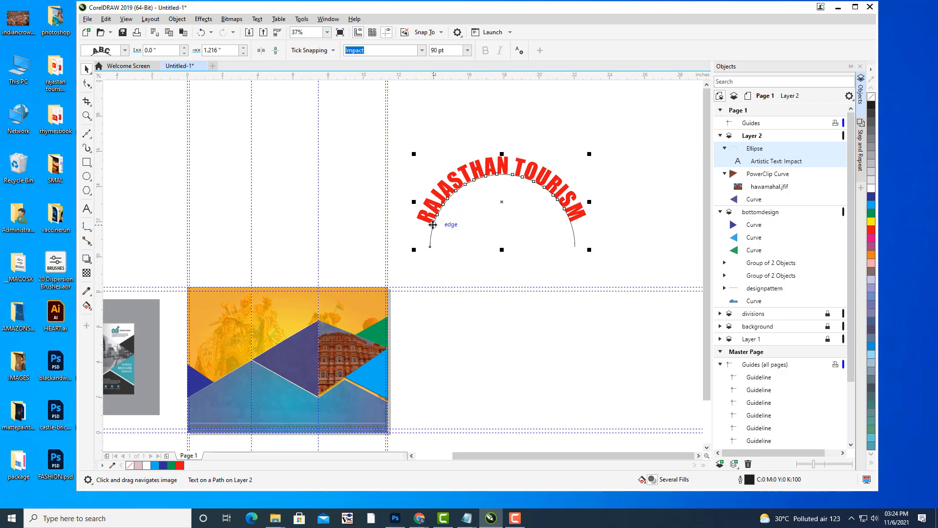
click(243, 47)
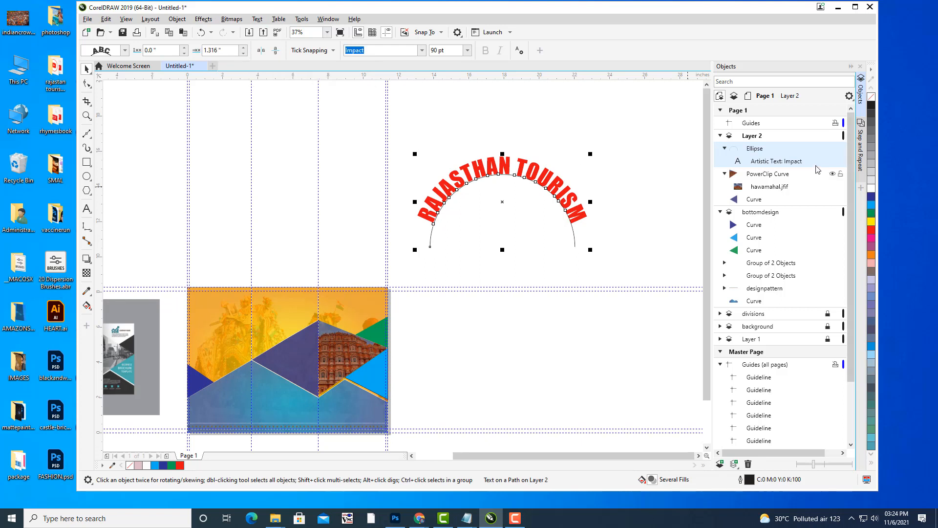
Convert the arched title to curves and delete the leftover arc.
right_click(777, 157)
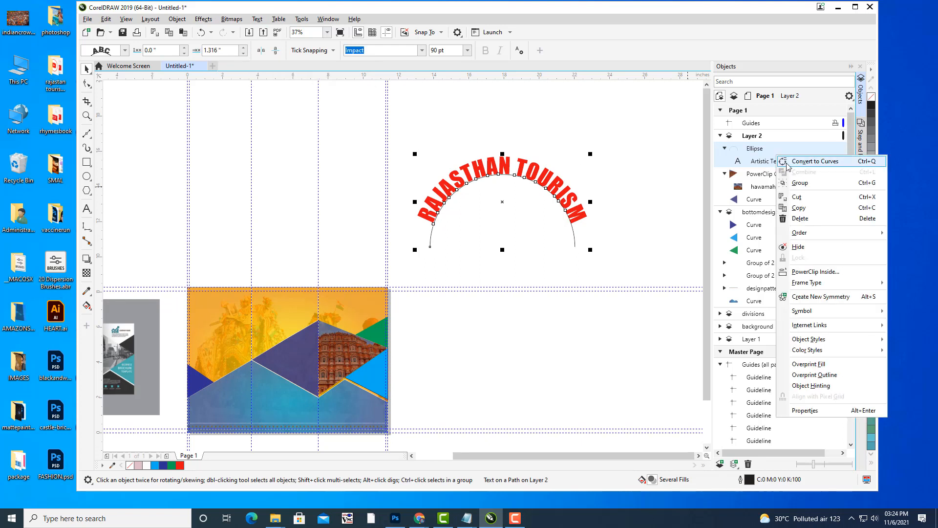
click(789, 162)
click(624, 154)
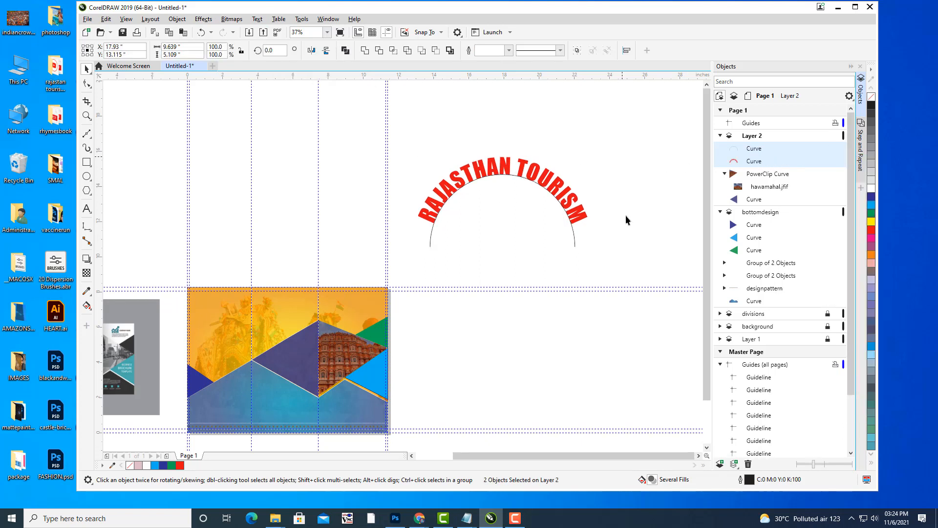
click(575, 241)
key(Delete)
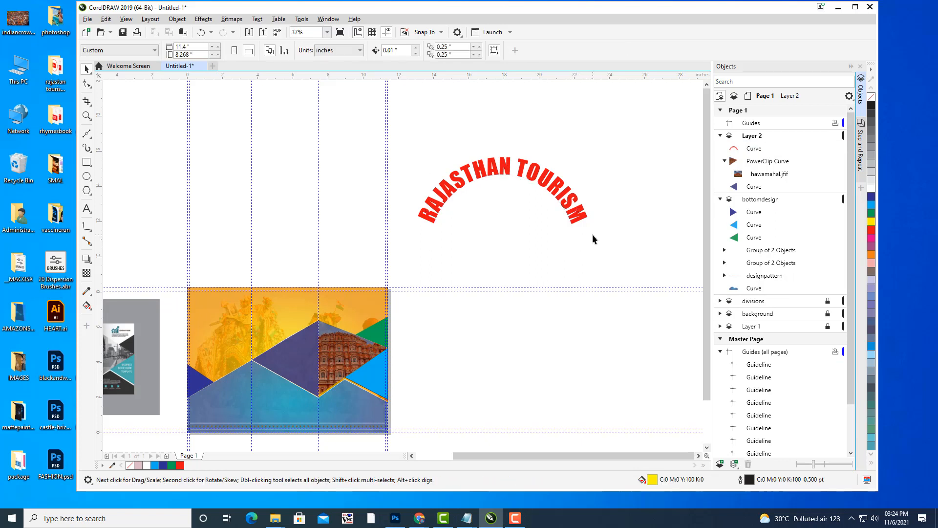
drag(593, 241, 639, 180)
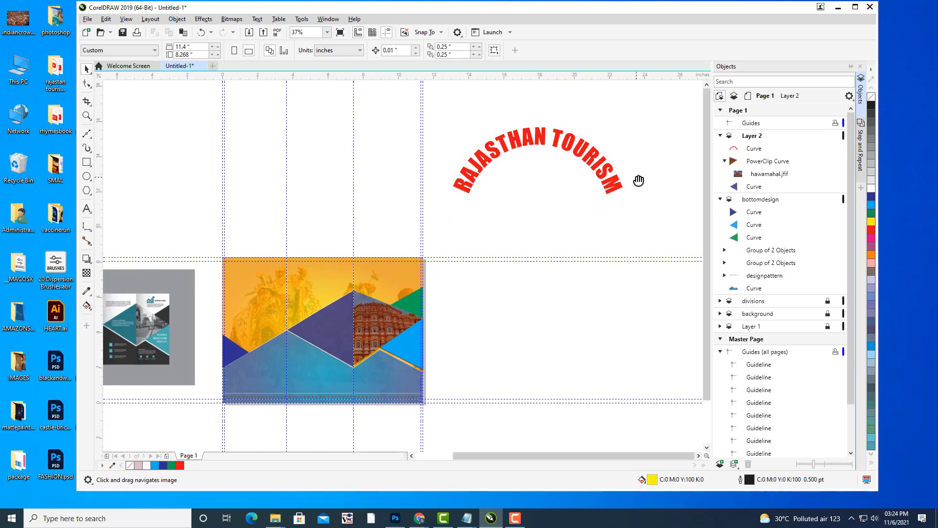
Move the title onto the orange cover panel and shrink it to 26.5%.
click(529, 139)
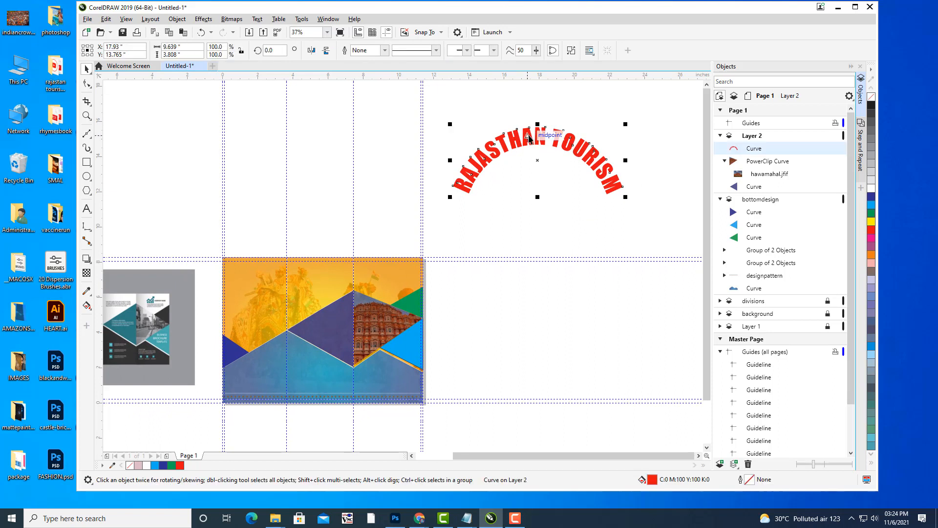
drag(529, 139, 540, 161)
drag(686, 141, 325, 252)
drag(433, 249, 540, 211)
scroll(485, 205, up, 1)
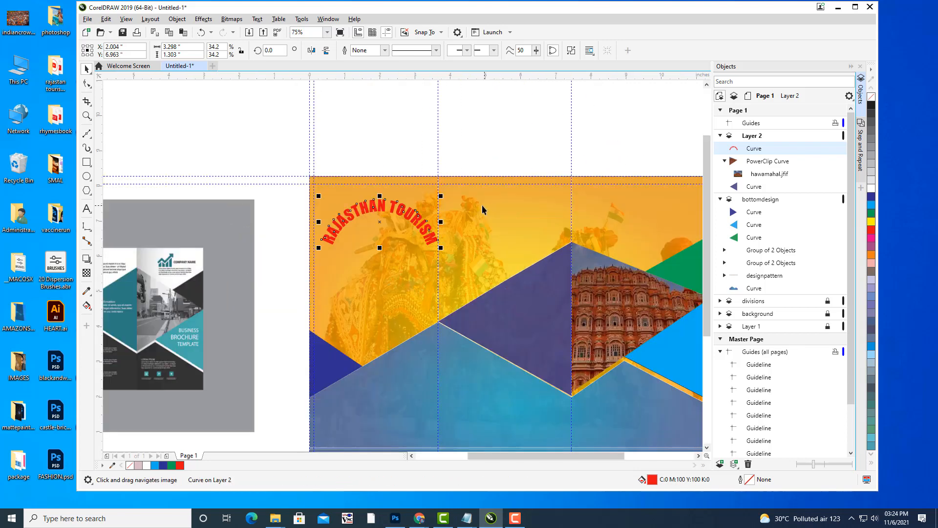
drag(483, 205, 513, 199)
drag(413, 200, 405, 195)
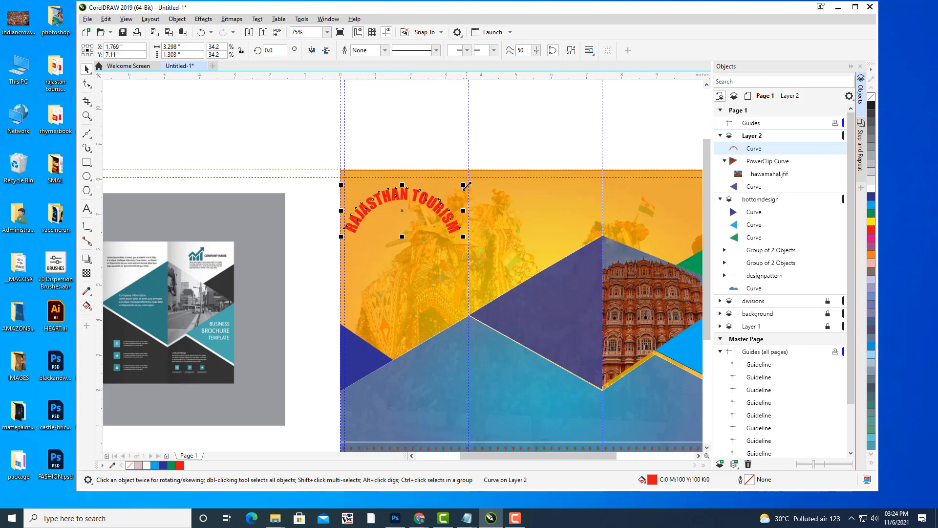
drag(463, 185, 450, 190)
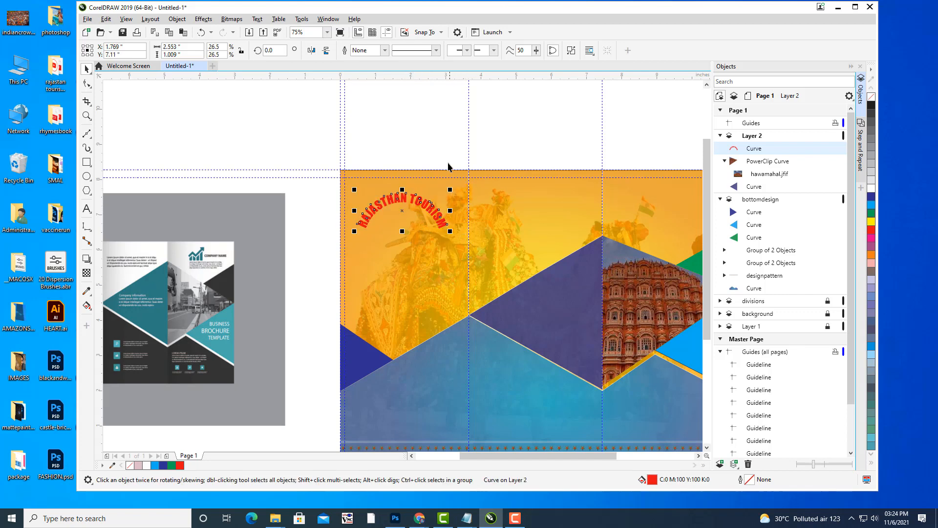
Nudge the title up and left into the cover's top-left corner.
click(442, 145)
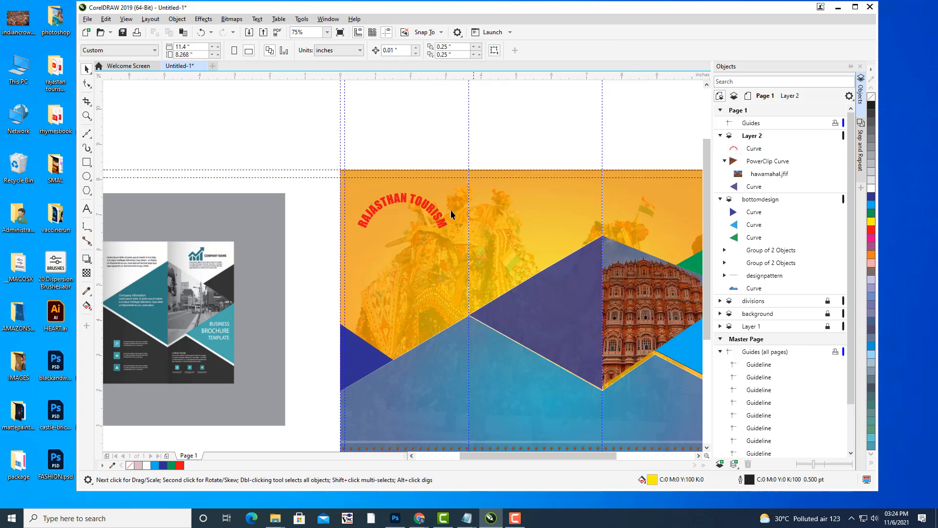
click(426, 210)
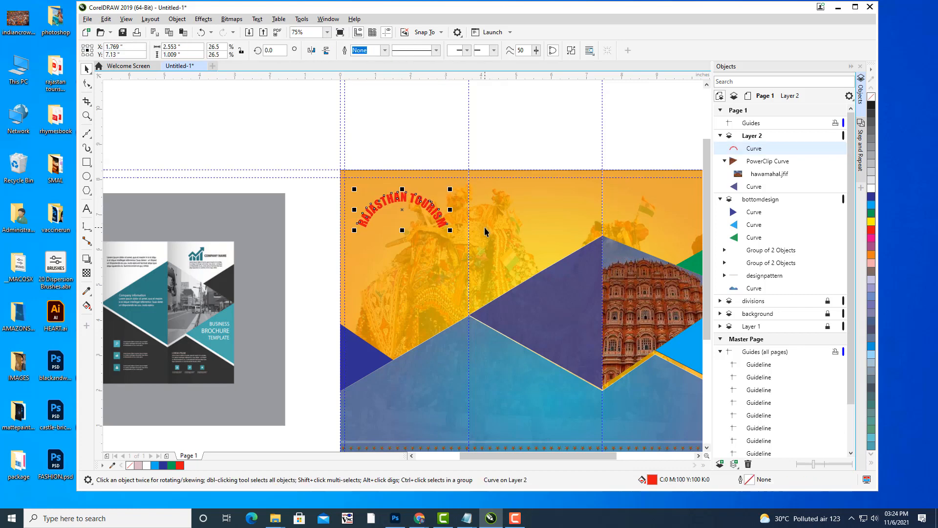
key(Up)
key(Up)
key(Up)
key(Left)
key(Left)
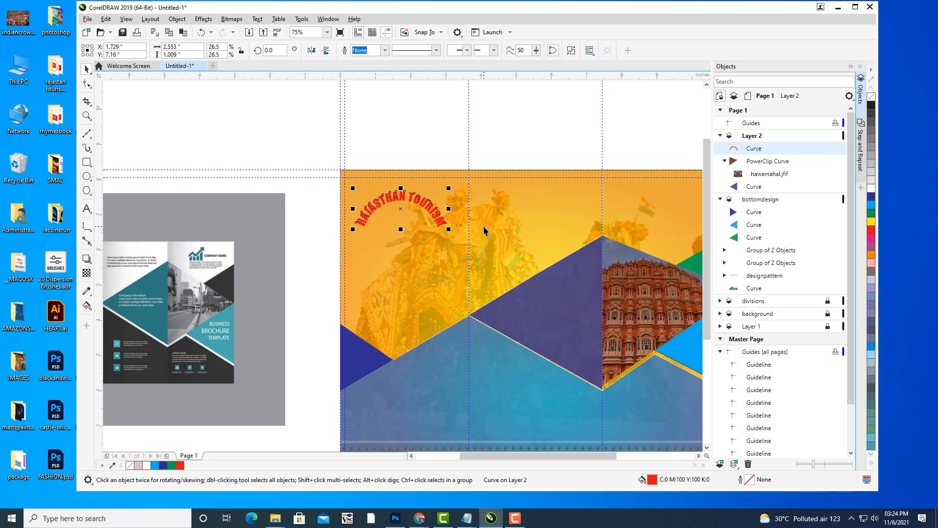
click(426, 126)
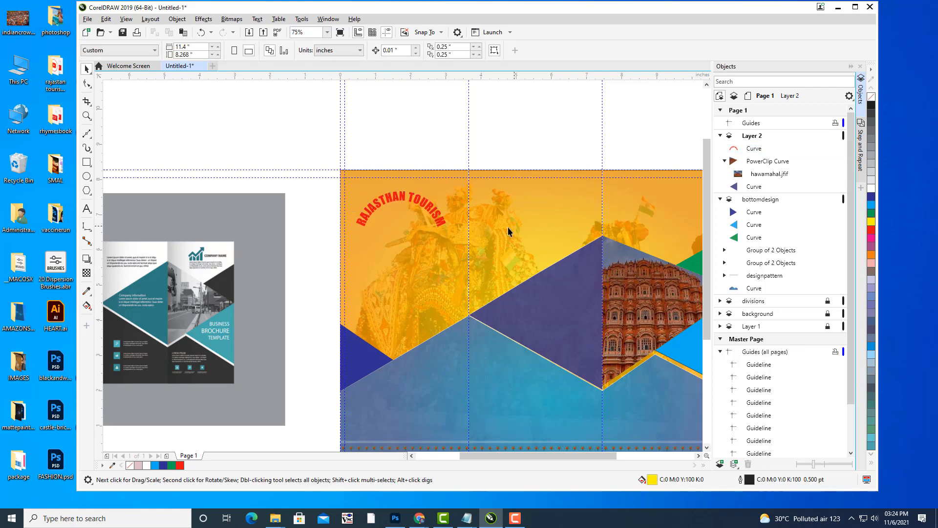
drag(508, 226, 369, 165)
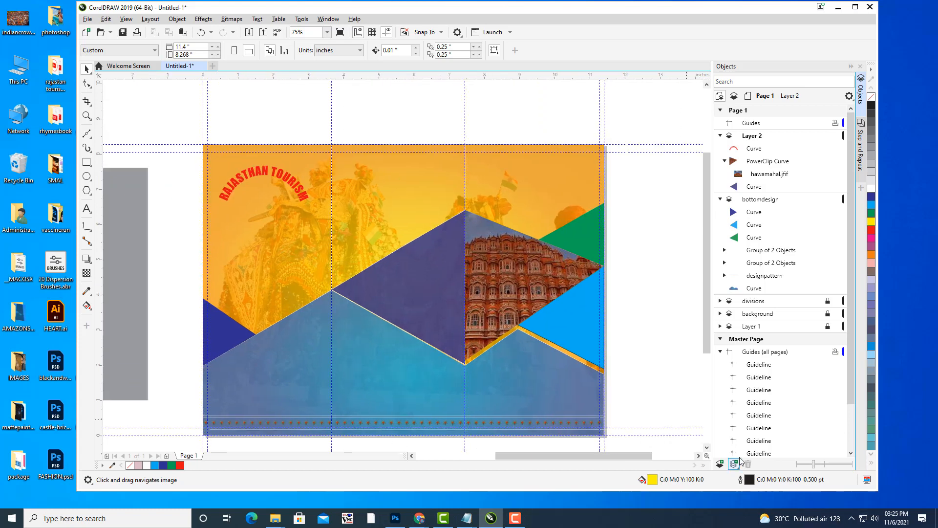
Give the RAJASTHAN TOURISM title curves a white hairline outline in Outline Pen.
click(748, 481)
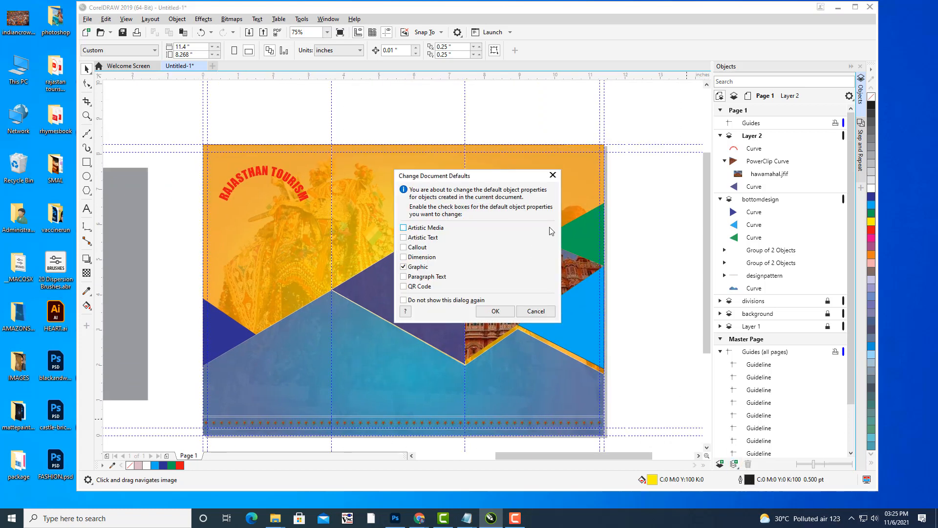
click(552, 175)
click(753, 149)
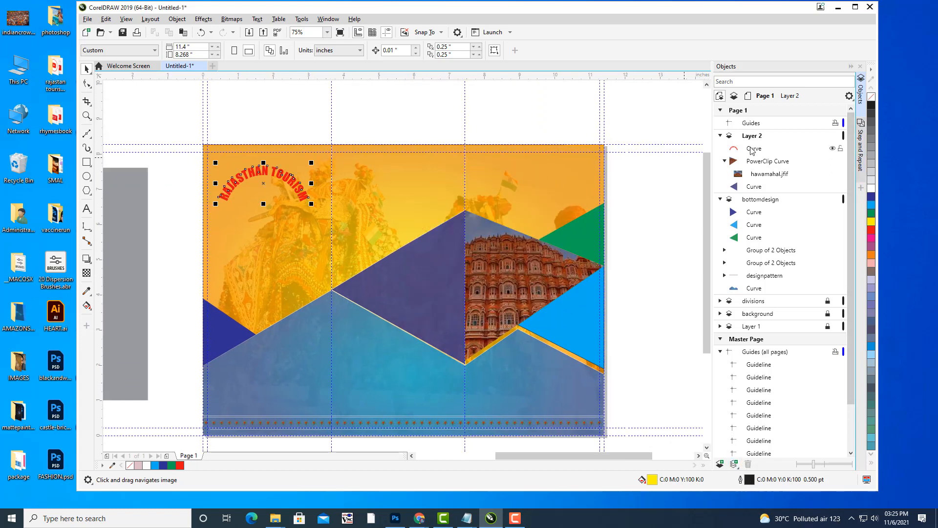
double_click(741, 481)
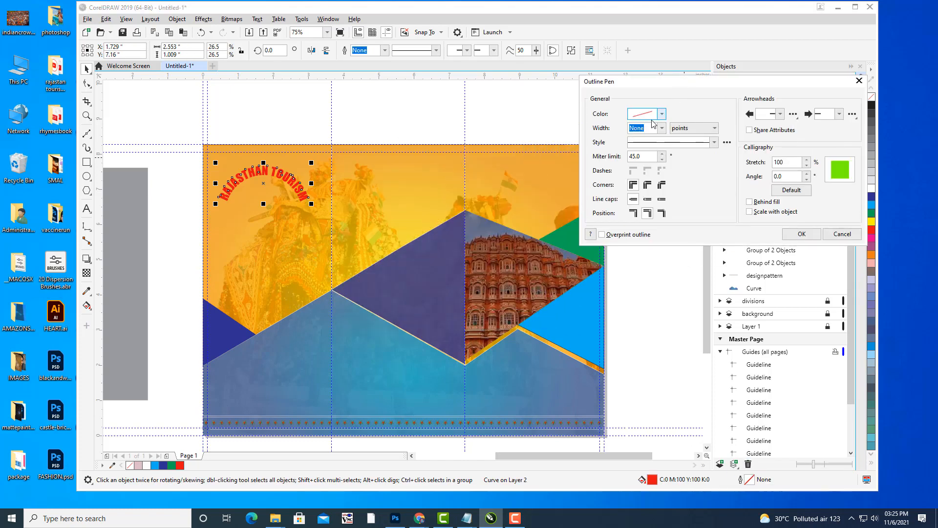
click(662, 128)
click(640, 146)
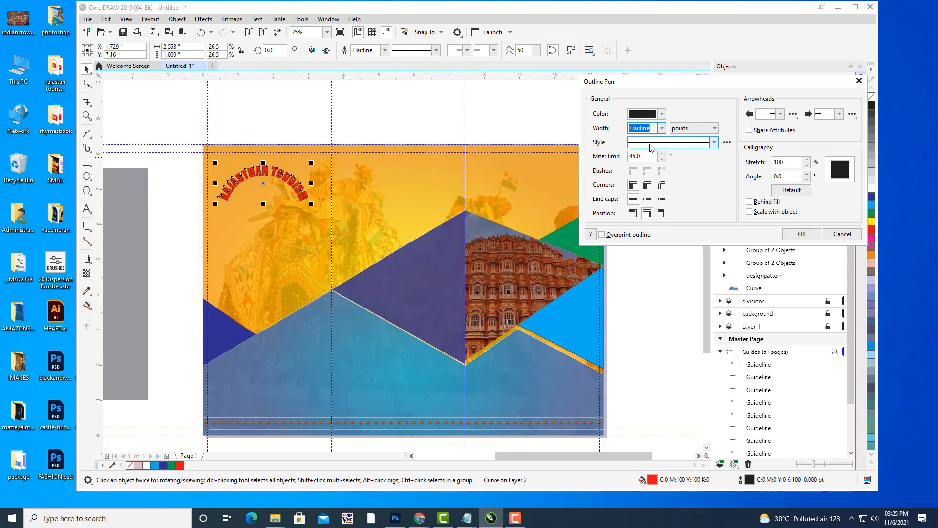
click(661, 114)
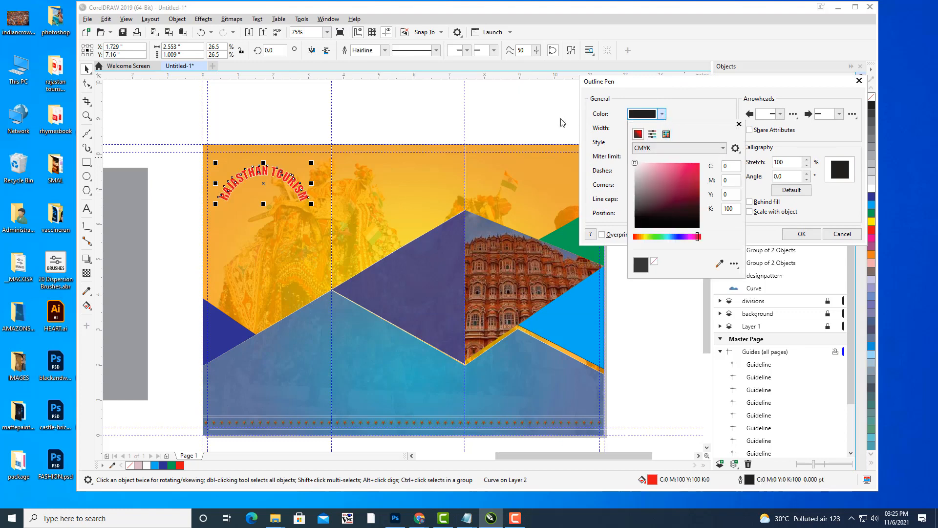
click(634, 163)
click(625, 106)
click(808, 236)
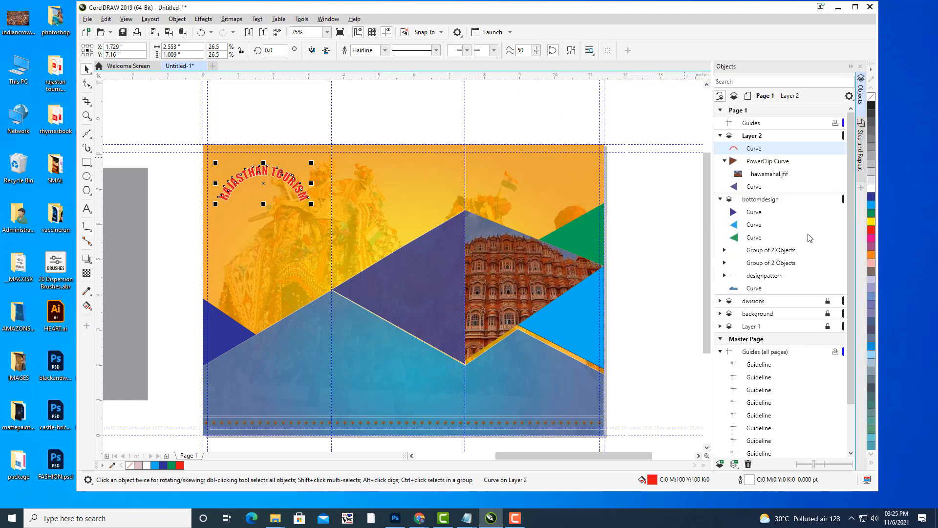
click(541, 119)
scroll(489, 192, left, 5)
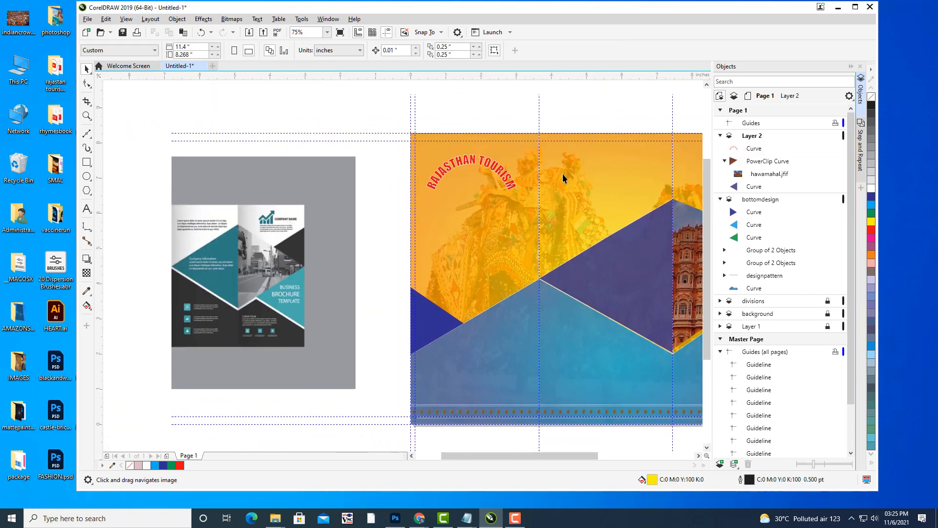
Drag a drop shadow onto the title, removing feathering and raising its opacity.
click(490, 166)
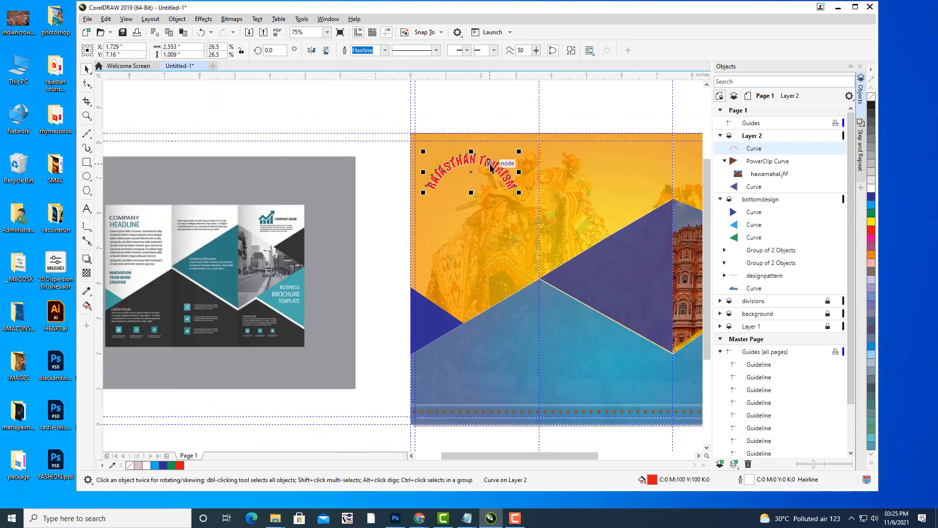
click(91, 261)
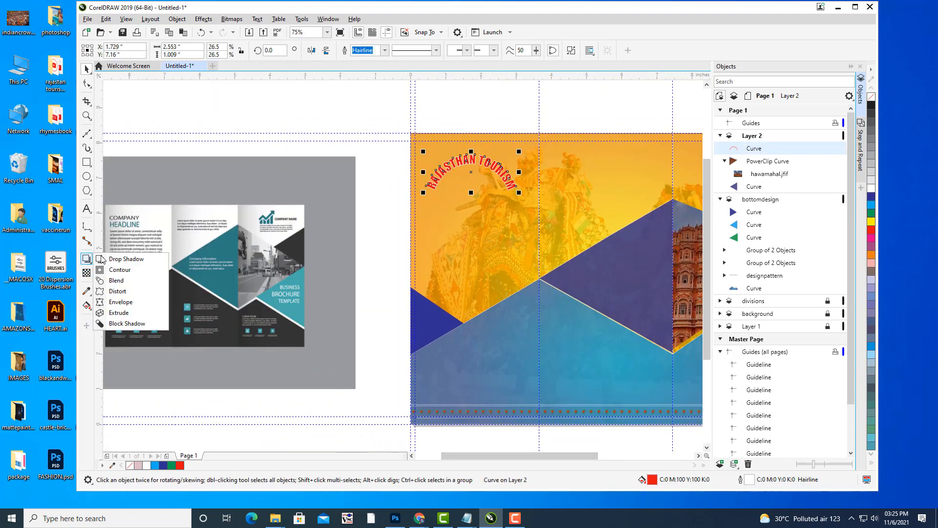
click(124, 258)
scroll(442, 183, up, 4)
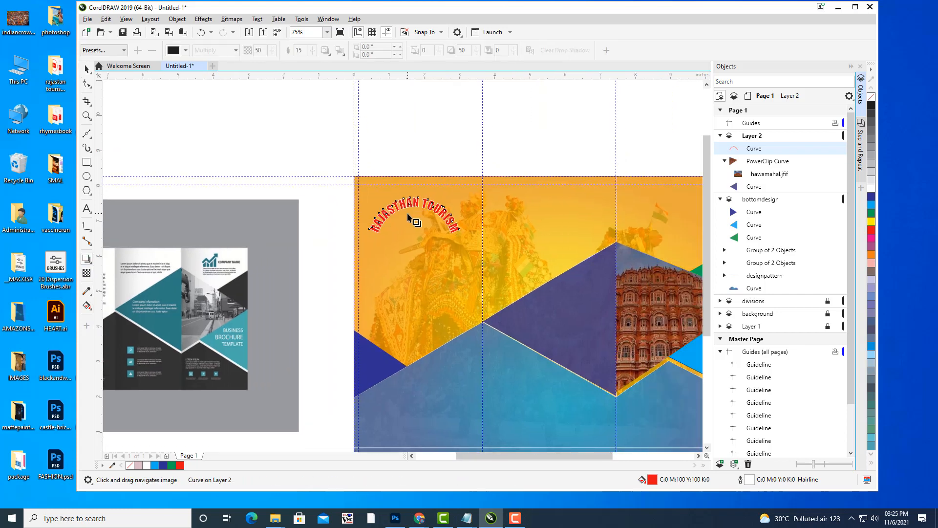
drag(346, 250, 512, 221)
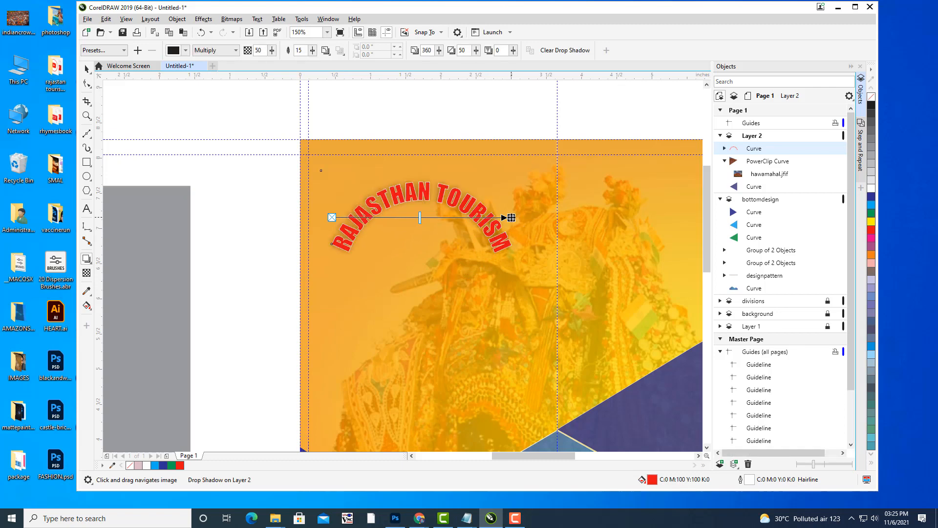
click(313, 51)
drag(313, 62, 306, 65)
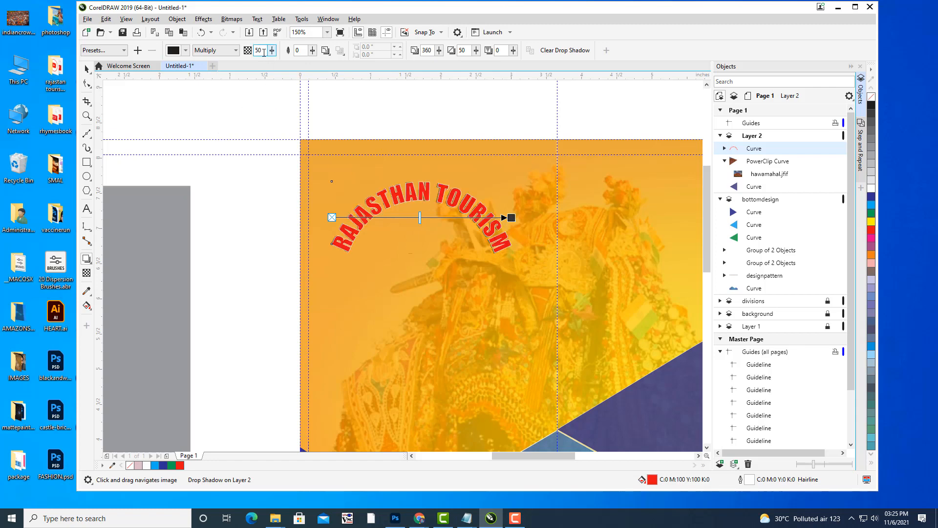
click(273, 50)
drag(272, 63, 278, 62)
click(272, 50)
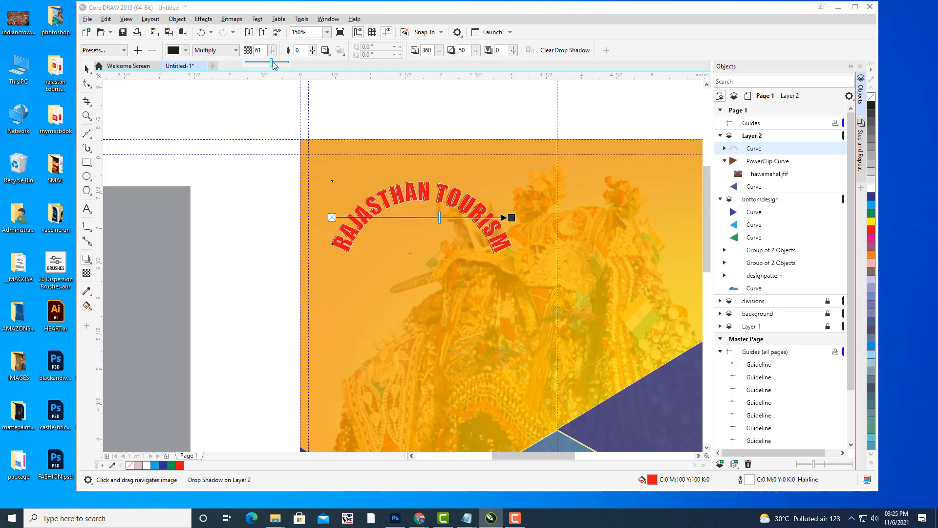
drag(278, 63, 284, 64)
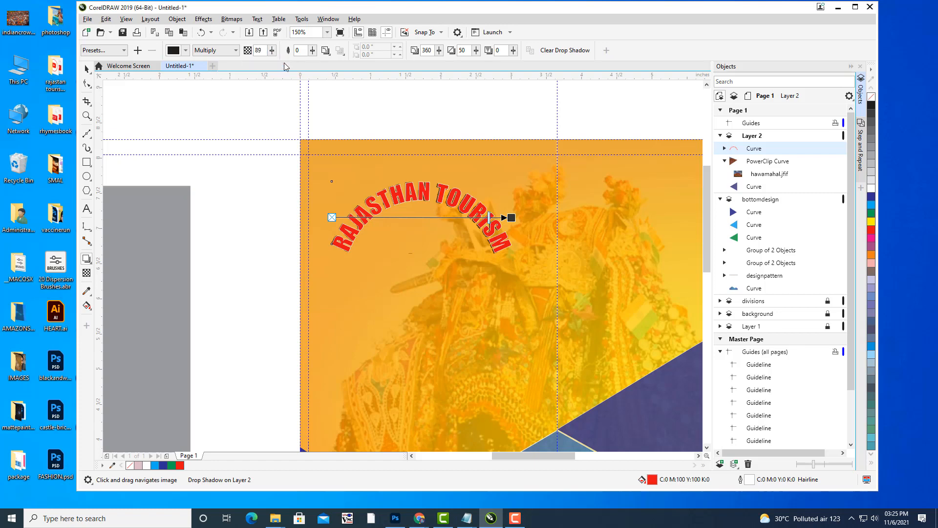
Reselect the title and raise the drop shadow's feathering to 4.
click(88, 69)
click(607, 136)
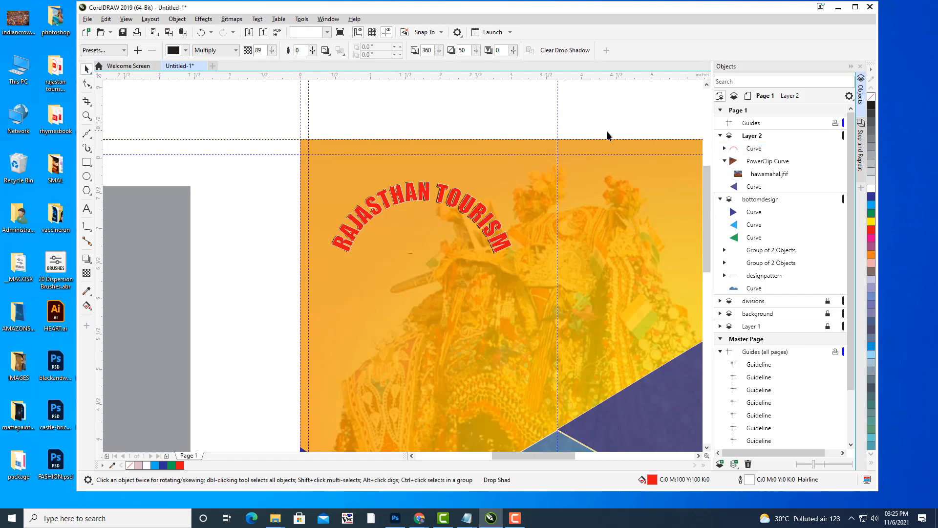
scroll(605, 155, down, 1)
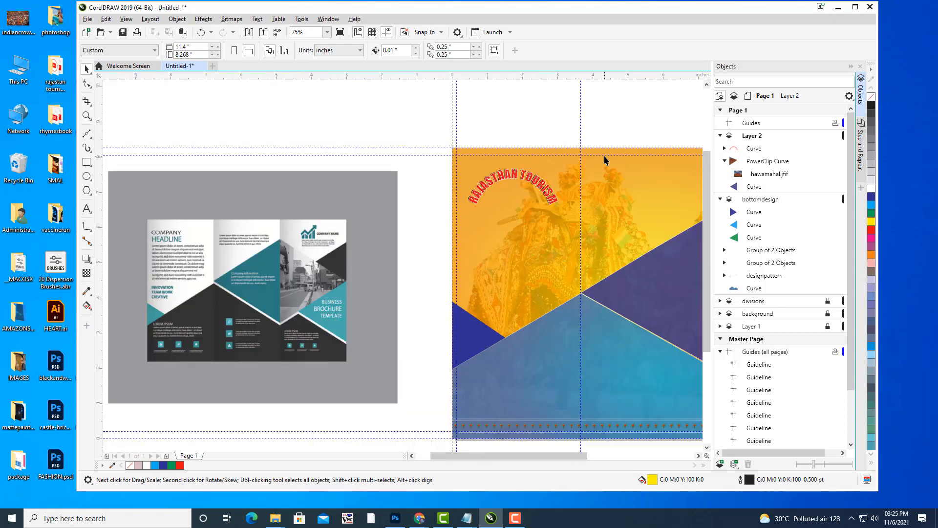
mouse_move(622, 148)
mouse_down()
mouse_move(533, 134)
mouse_move(469, 155)
mouse_move(576, 145)
mouse_move(605, 154)
mouse_up()
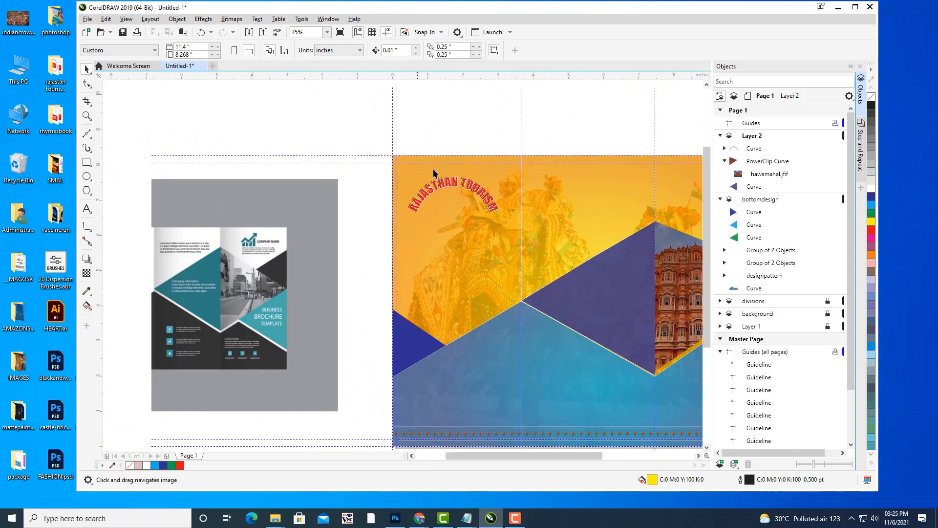
scroll(482, 177, up, 1)
click(446, 196)
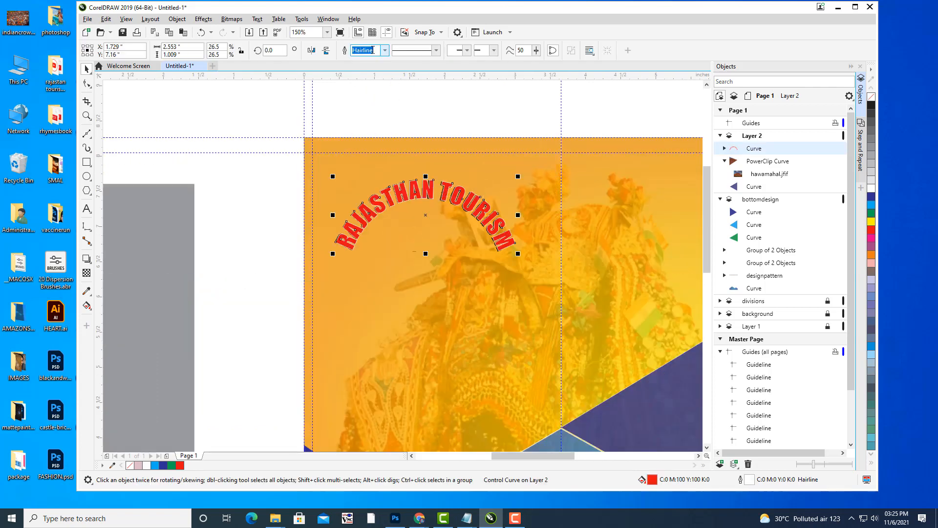
click(86, 260)
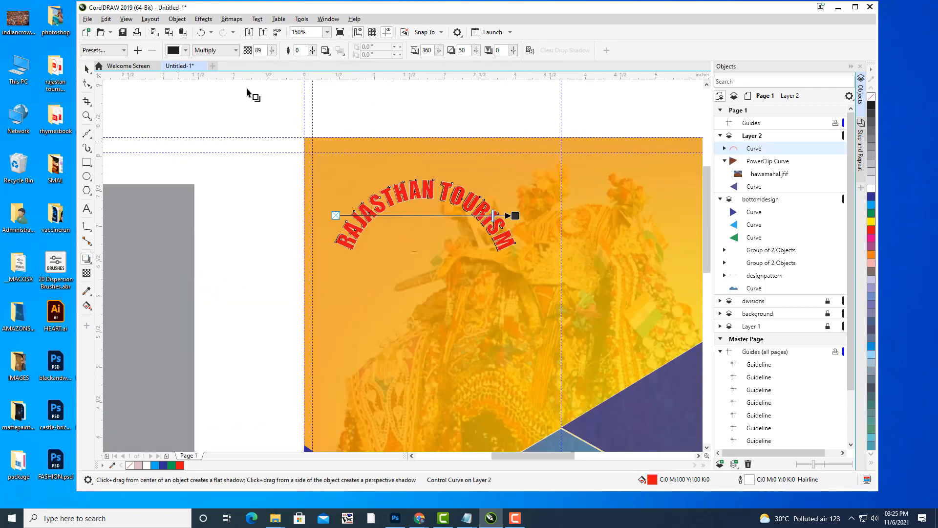
click(312, 50)
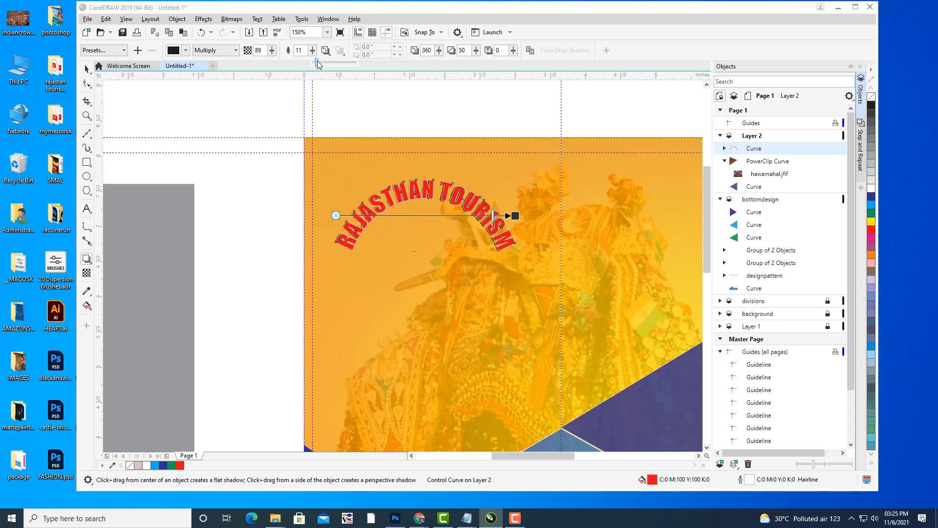
click(317, 60)
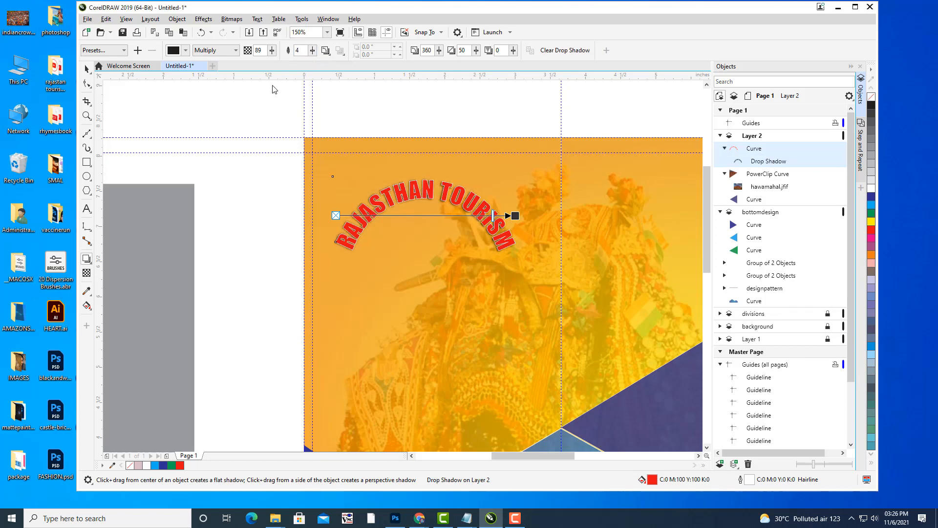
click(87, 69)
Pan the view toward the page's right edge.
click(538, 153)
drag(531, 127, 401, 147)
scroll(515, 102, down, 2)
scroll(401, 148, down, 2)
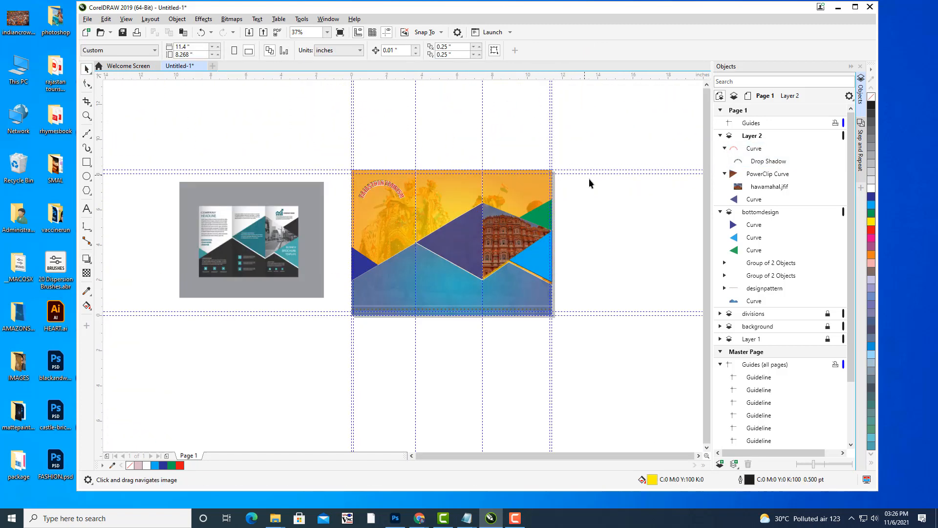
scroll(577, 211, up, 2)
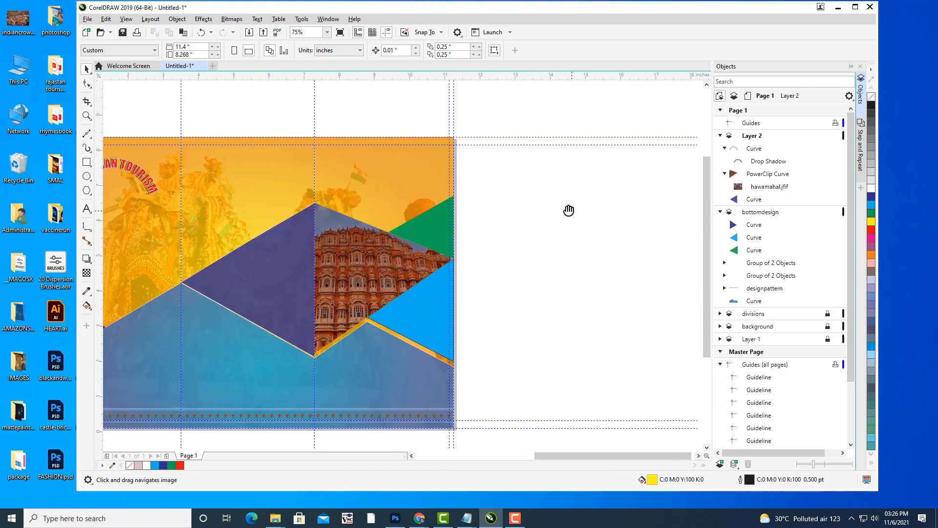
drag(570, 209, 536, 199)
click(87, 176)
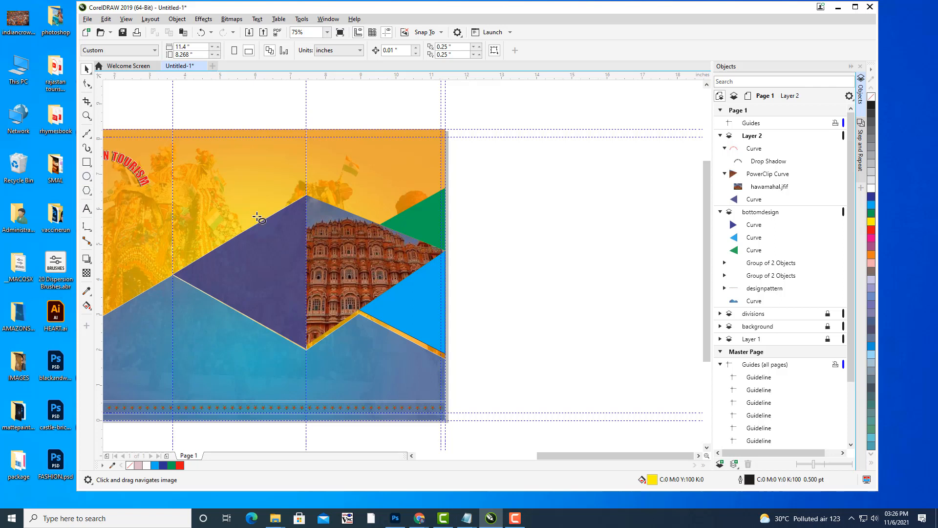
Draw a yellow circle right of the page and scale it to about 3.406 in.
drag(505, 169, 605, 272)
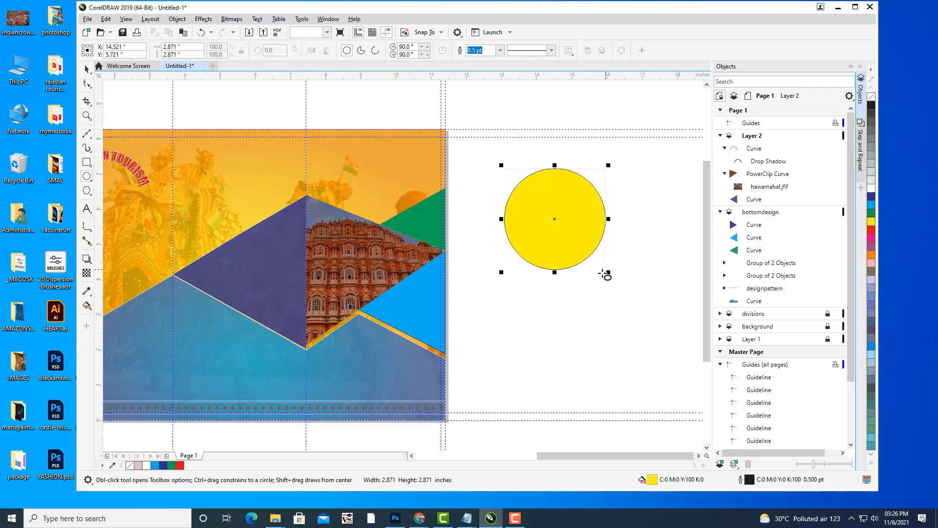
click(86, 70)
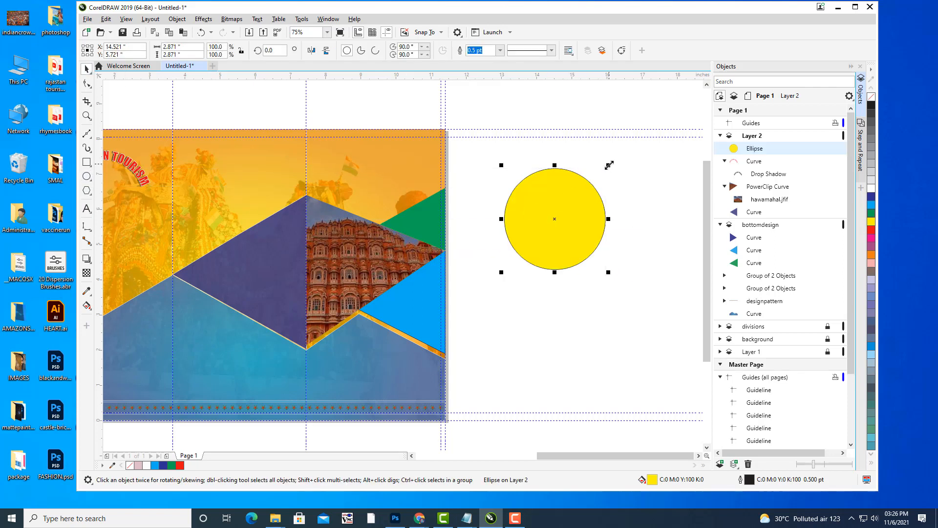
drag(609, 166, 581, 189)
click(641, 175)
scroll(641, 175, down, 5)
scroll(571, 176, up, 1)
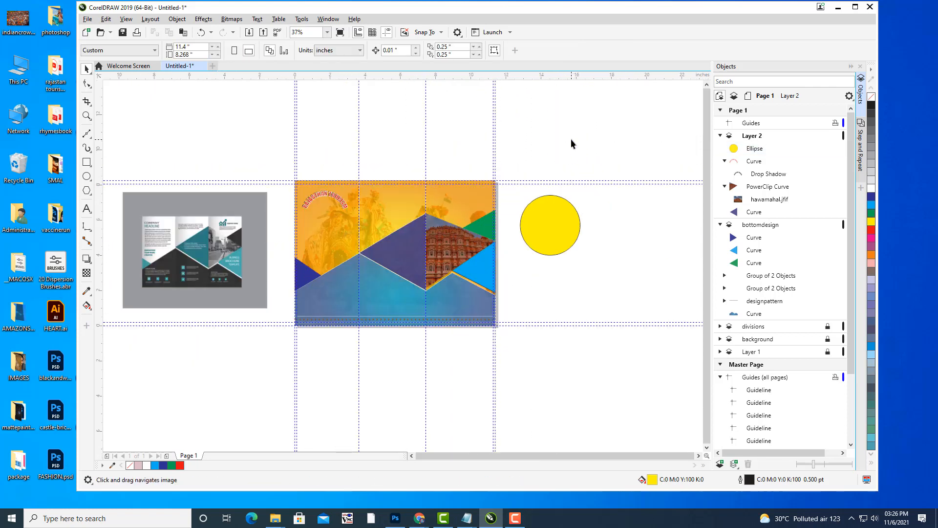
drag(572, 139, 579, 142)
click(548, 236)
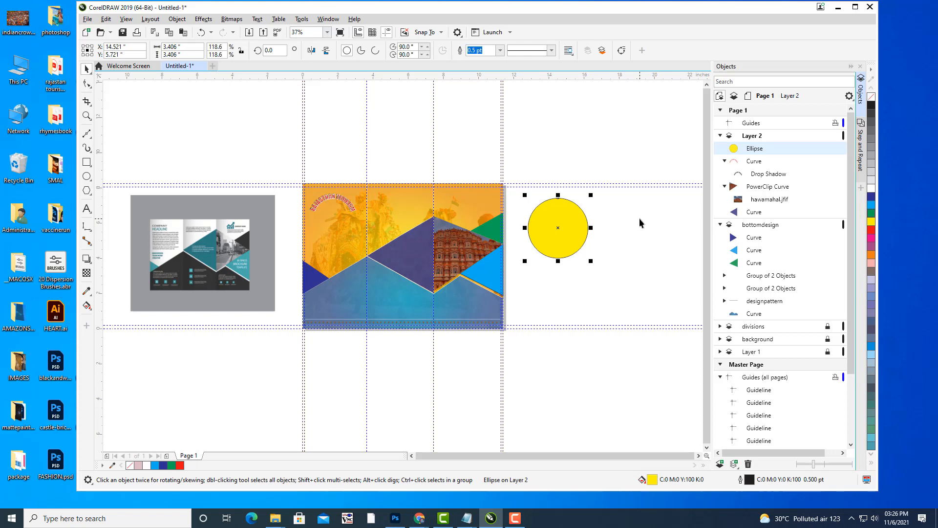
mouse_move(634, 221)
mouse_down()
mouse_move(665, 204)
mouse_move(625, 225)
mouse_up()
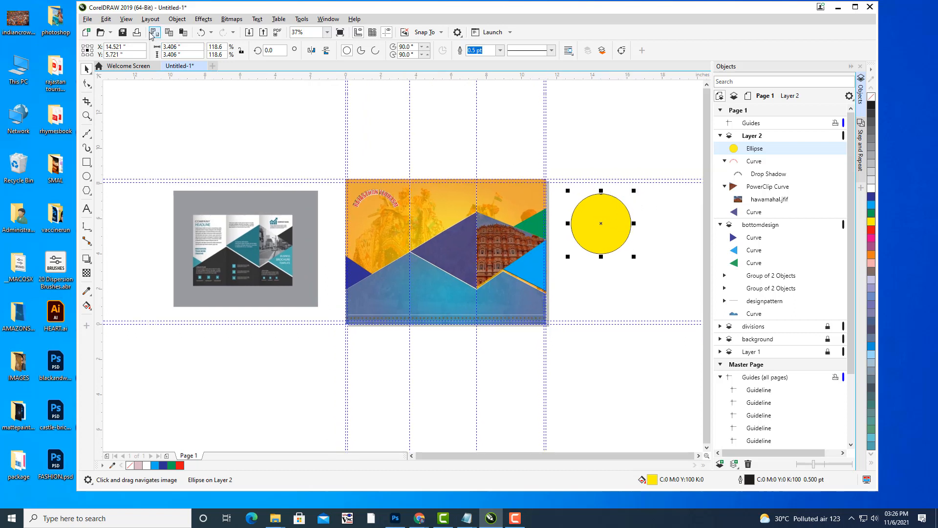
click(87, 19)
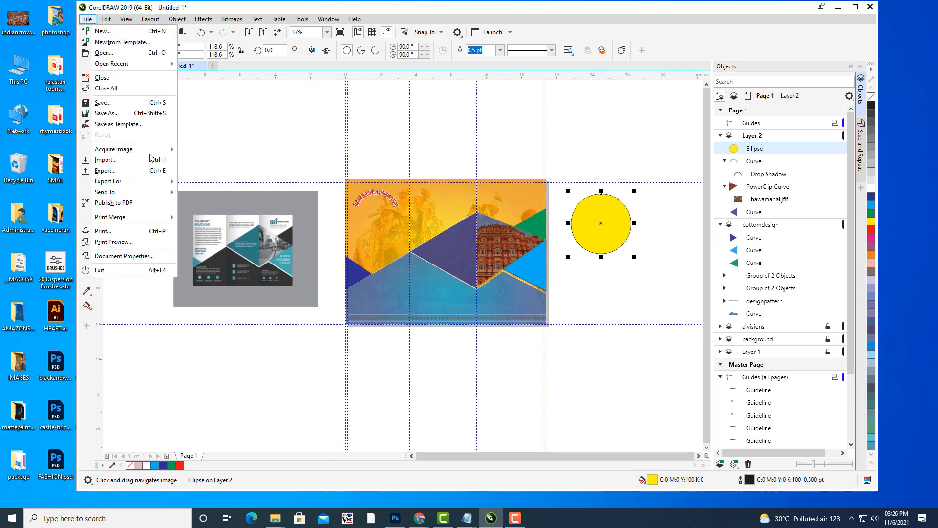
Import the man.jfif photo and place it on the canvas.
click(113, 166)
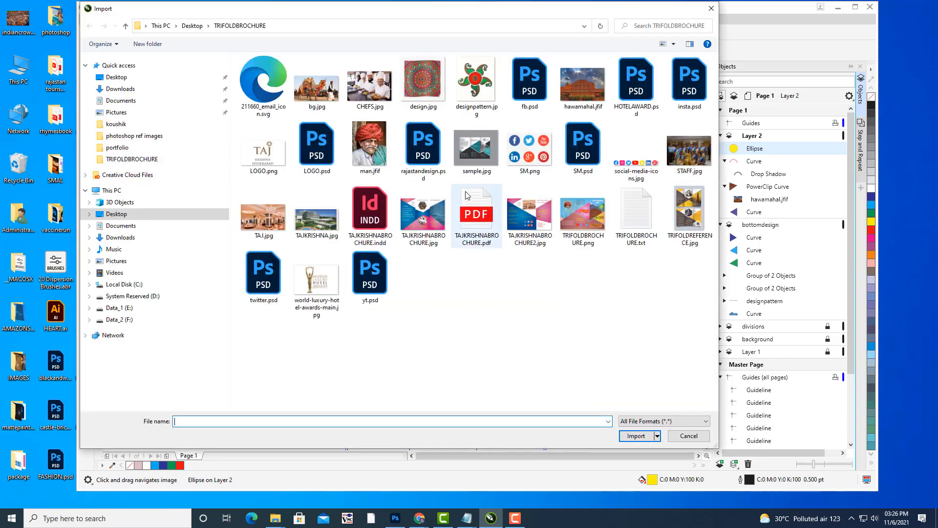
click(370, 146)
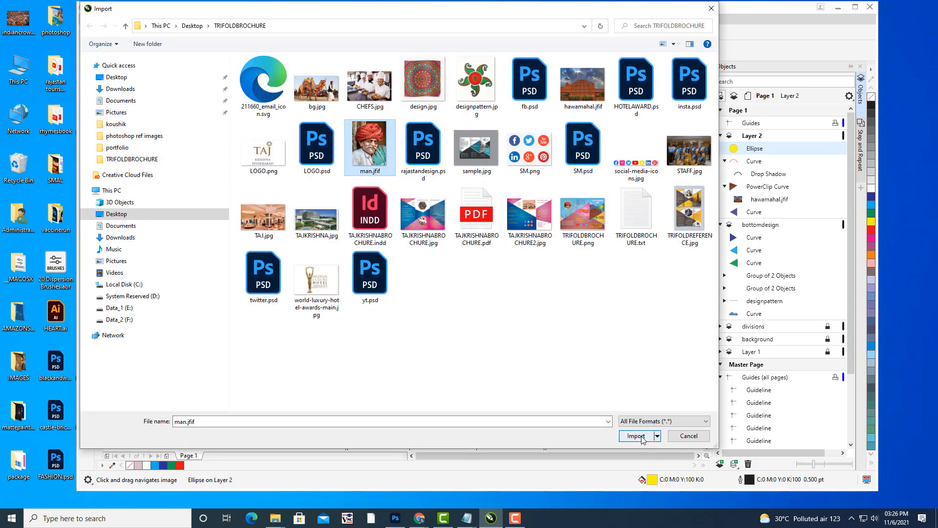
click(636, 435)
click(608, 273)
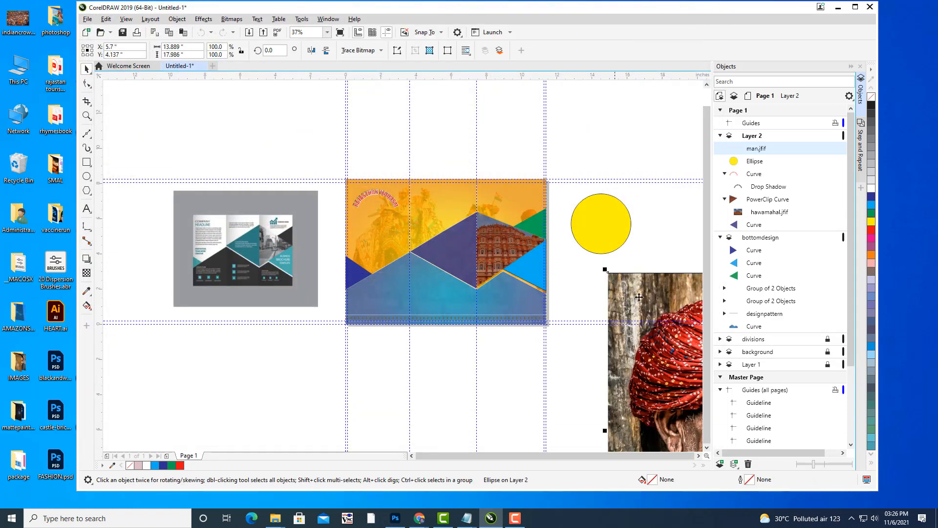
drag(684, 305, 415, 271)
PowerClip the man.jfif photo inside the yellow circle.
right_click(481, 270)
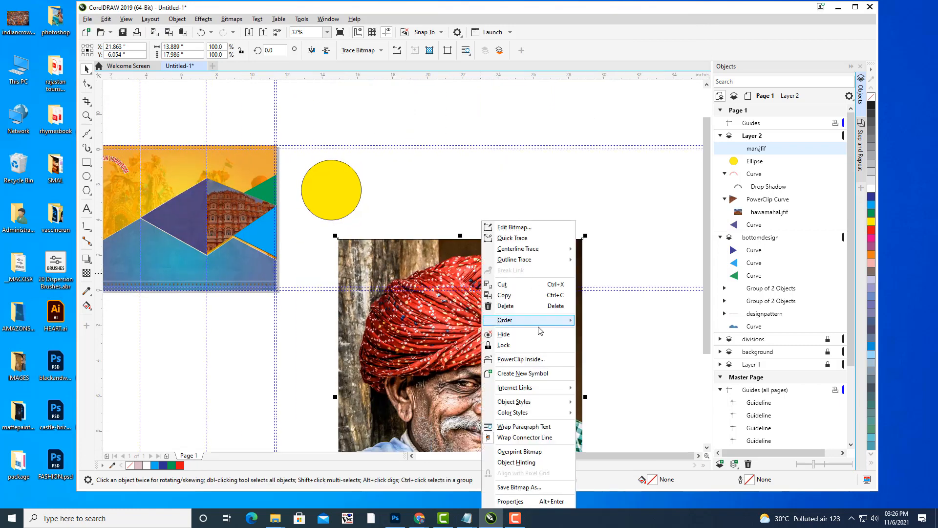
mouse_move(532, 323)
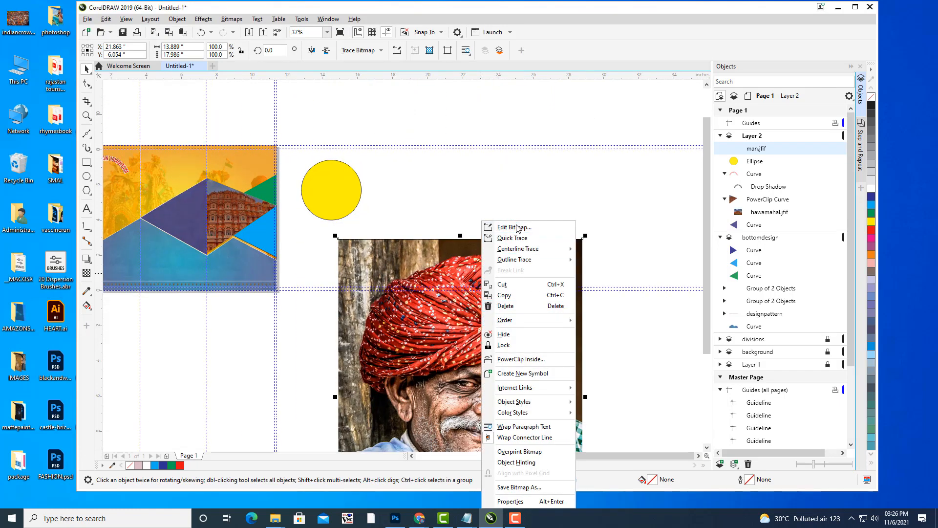
click(523, 362)
click(321, 178)
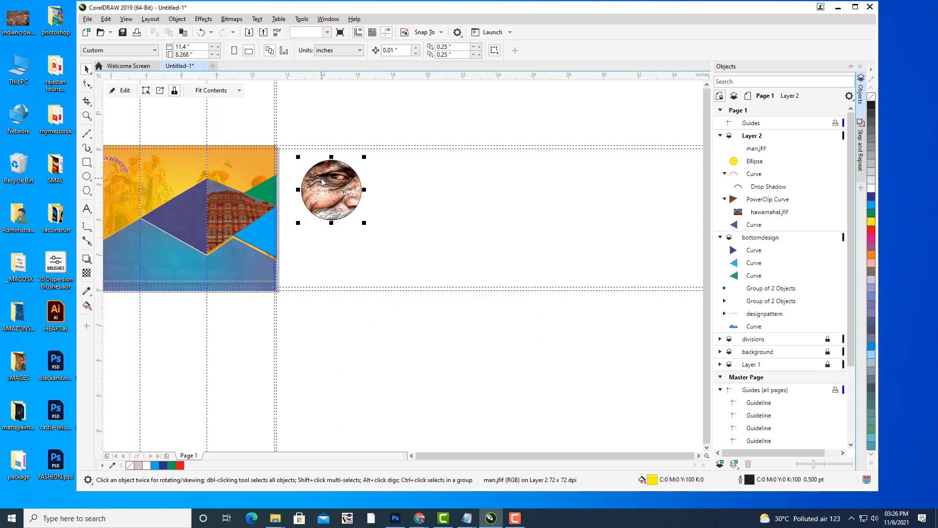
In PowerClip edit mode, shrink the photo to circle size, centre the face and widen it.
drag(443, 231, 543, 282)
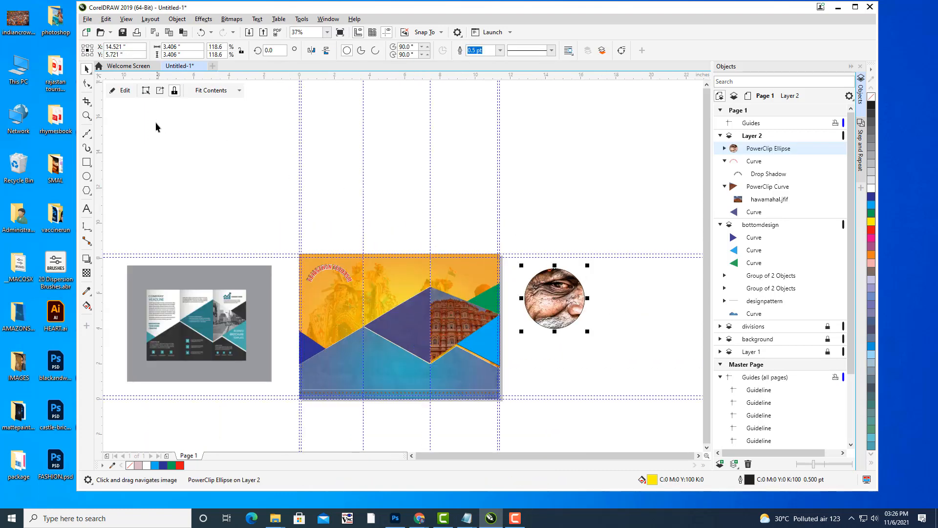
click(126, 91)
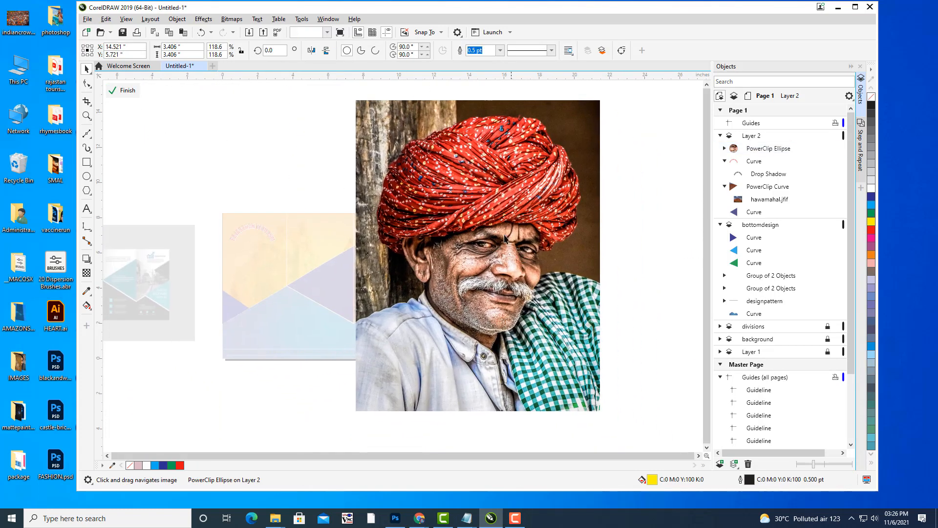
click(505, 239)
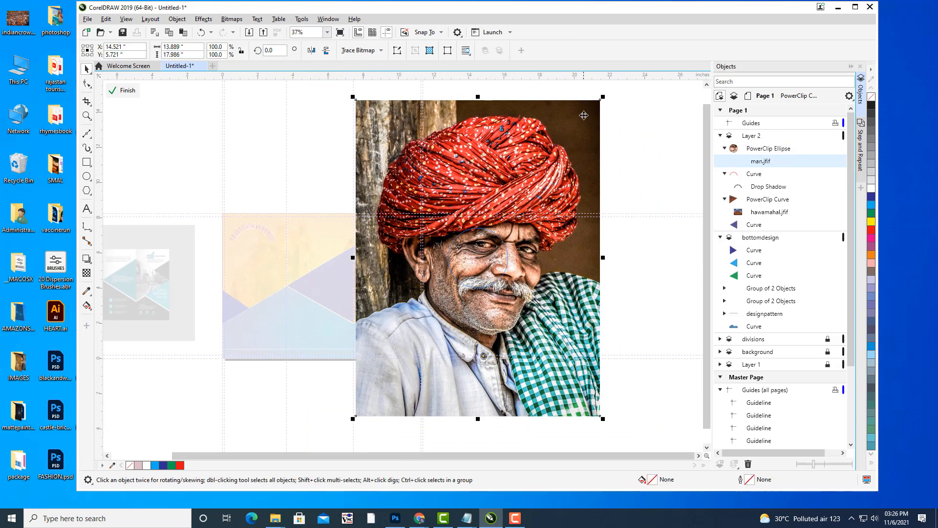
drag(603, 97, 509, 218)
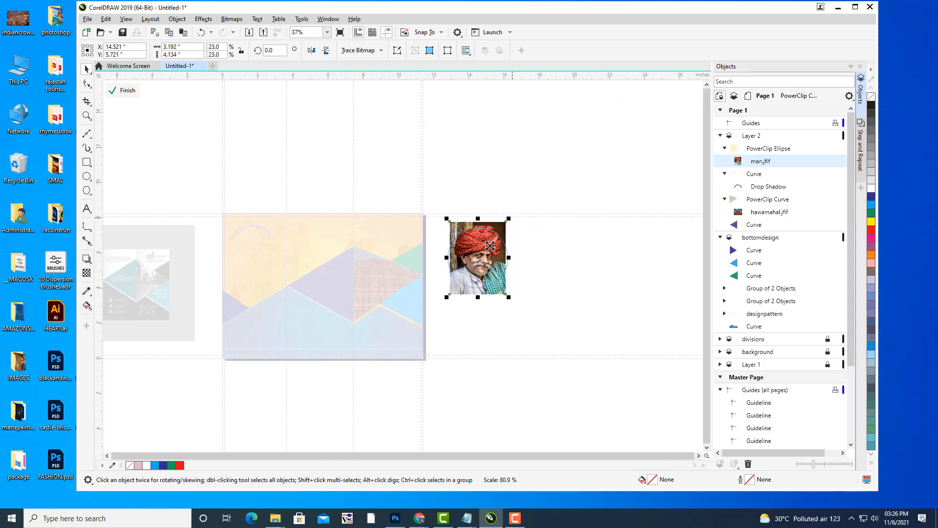
drag(487, 254, 484, 261)
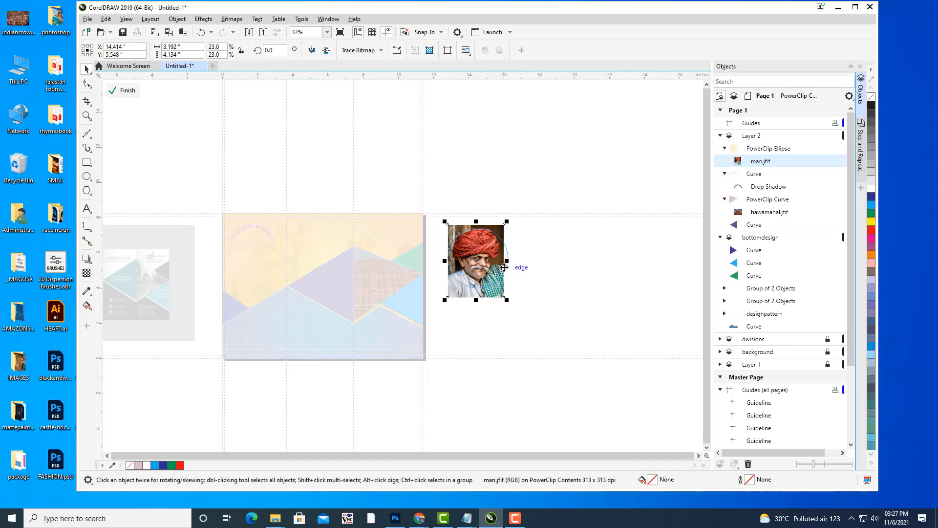
drag(509, 261, 512, 261)
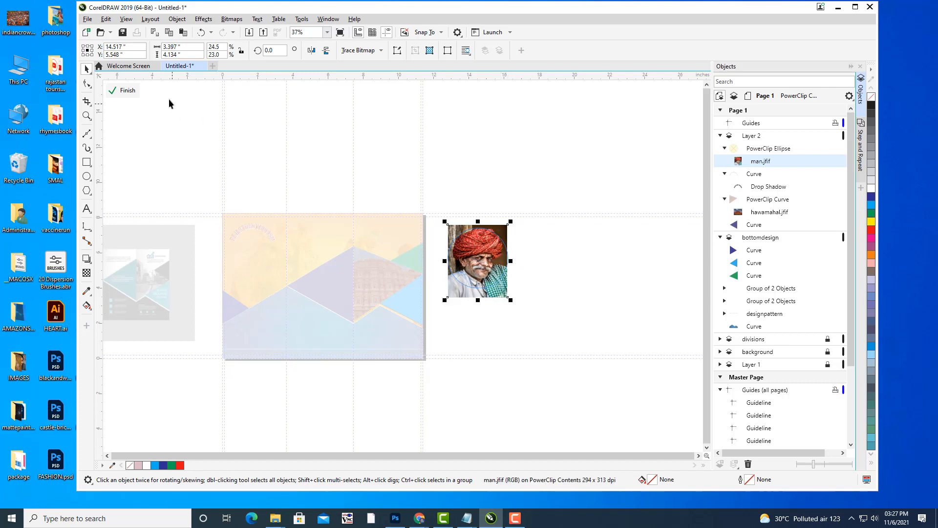
click(124, 90)
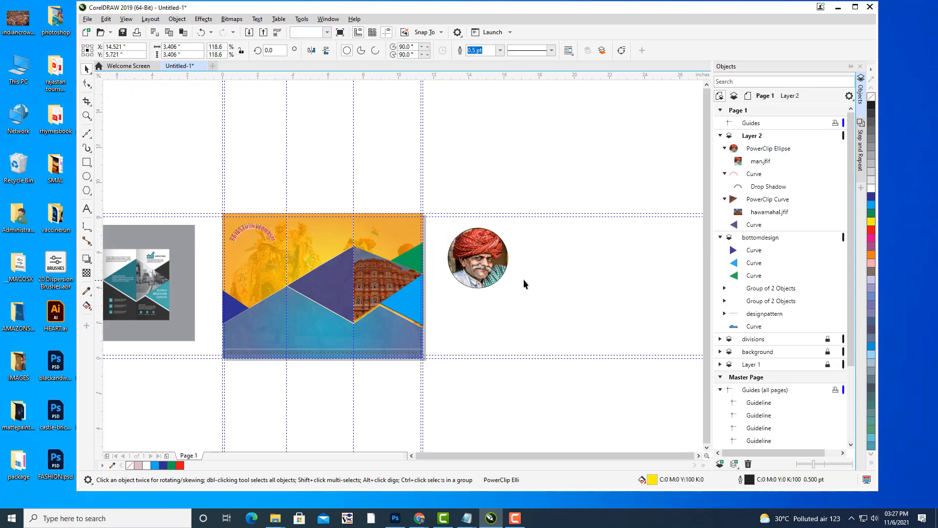
Re-edit the PowerClip to stretch the man's photo slightly wider, then finish.
click(466, 255)
click(126, 92)
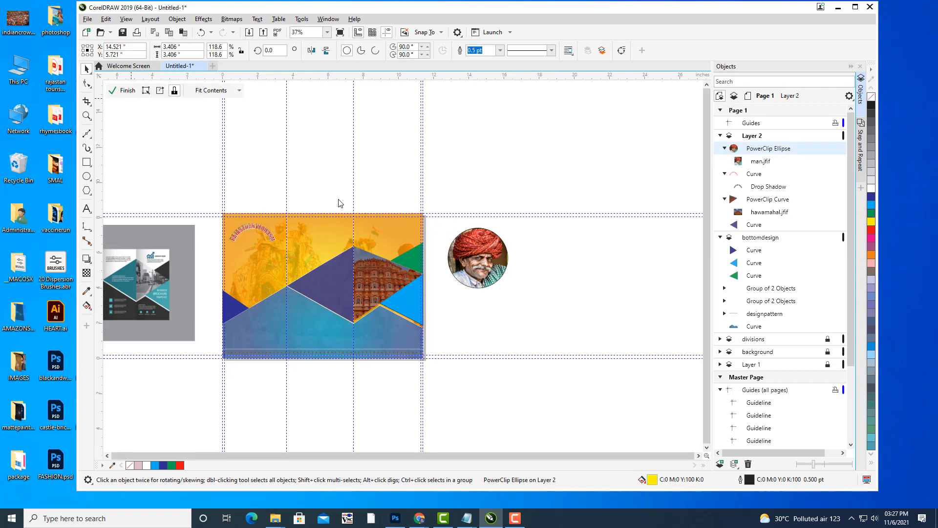
scroll(487, 256, up, 4)
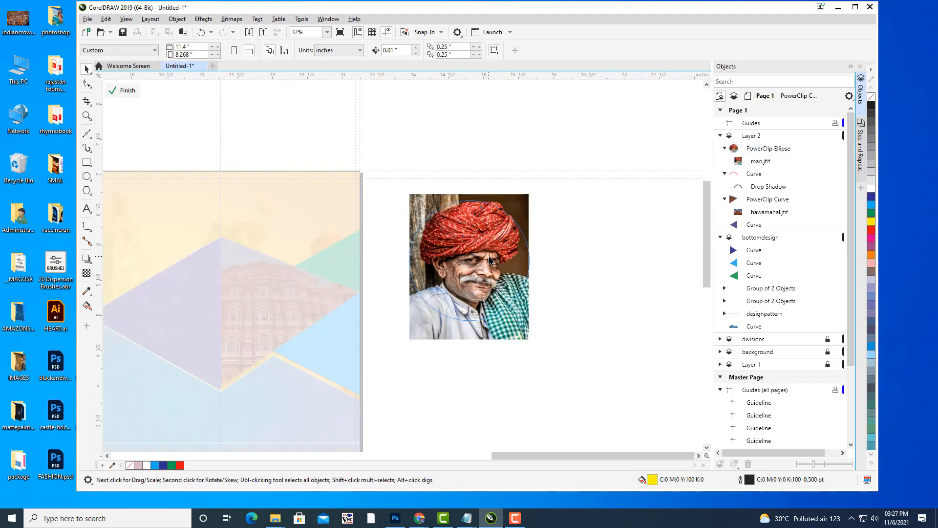
click(487, 264)
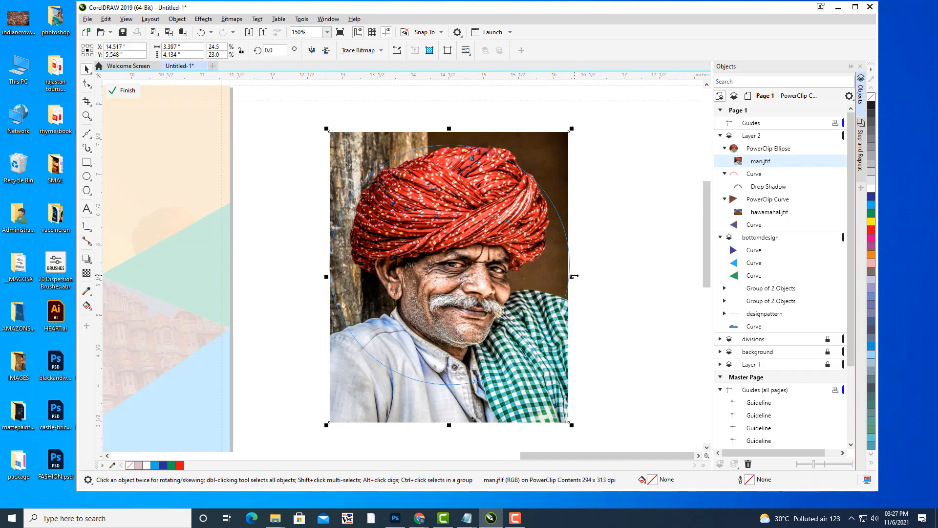
drag(568, 276, 581, 277)
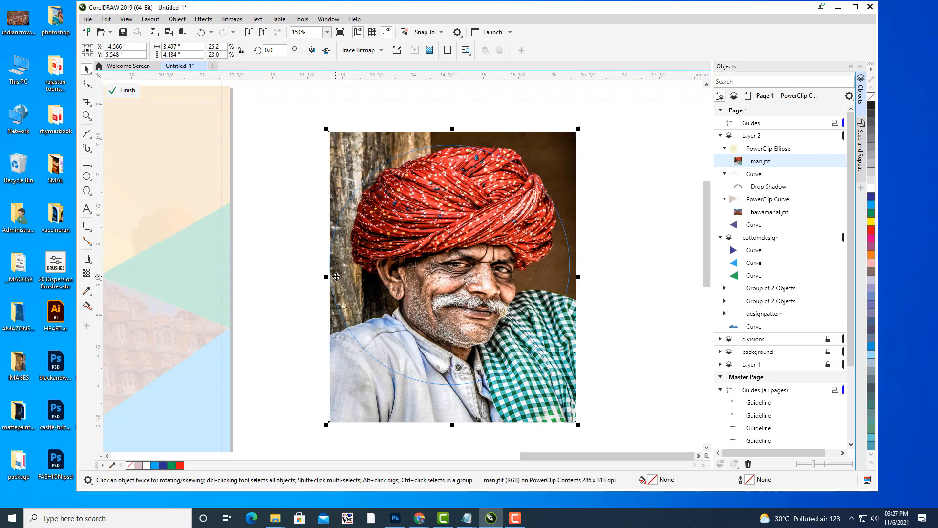
click(124, 90)
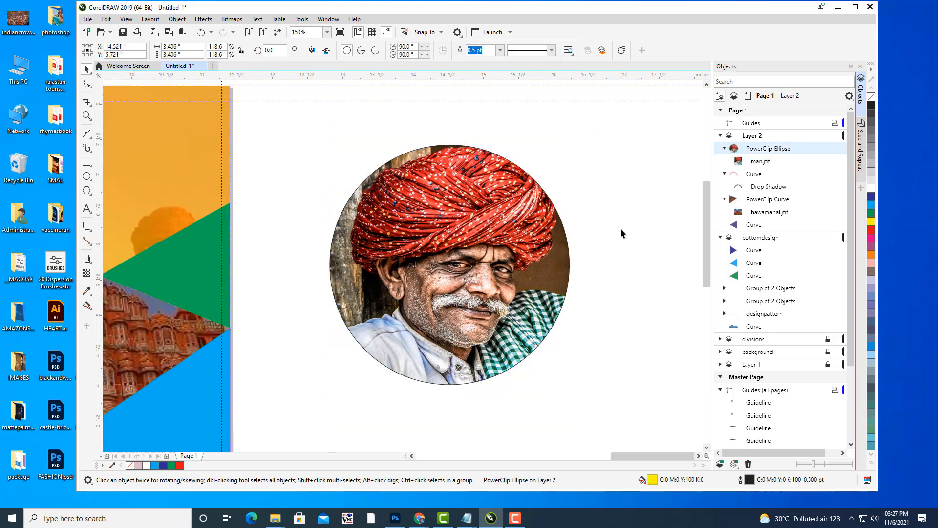
scroll(621, 233, down, 5)
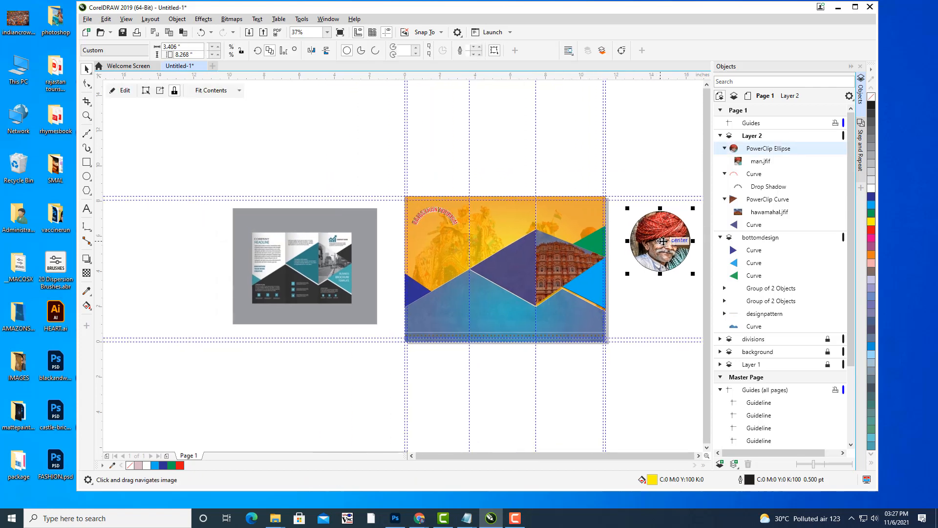
Move the round portrait onto the cover's upper left and set its outline to None.
drag(662, 241, 426, 243)
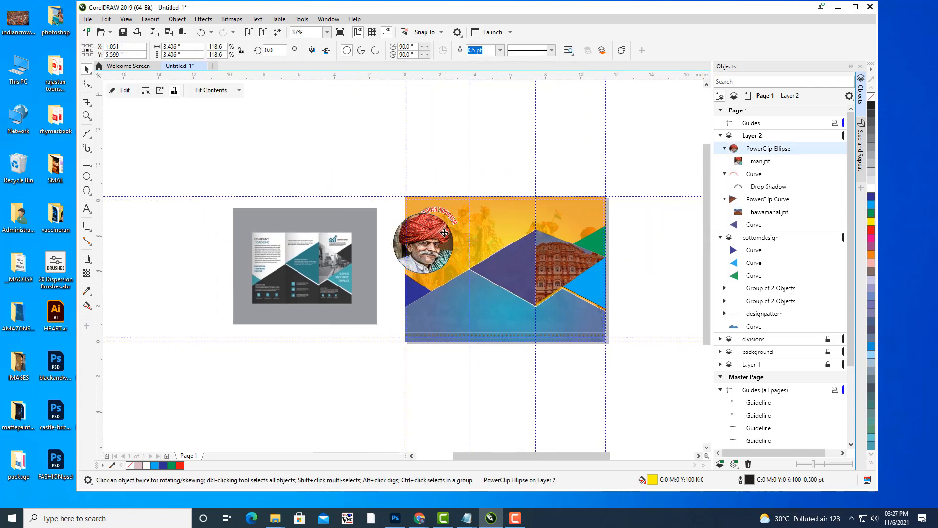
scroll(443, 232, up, 2)
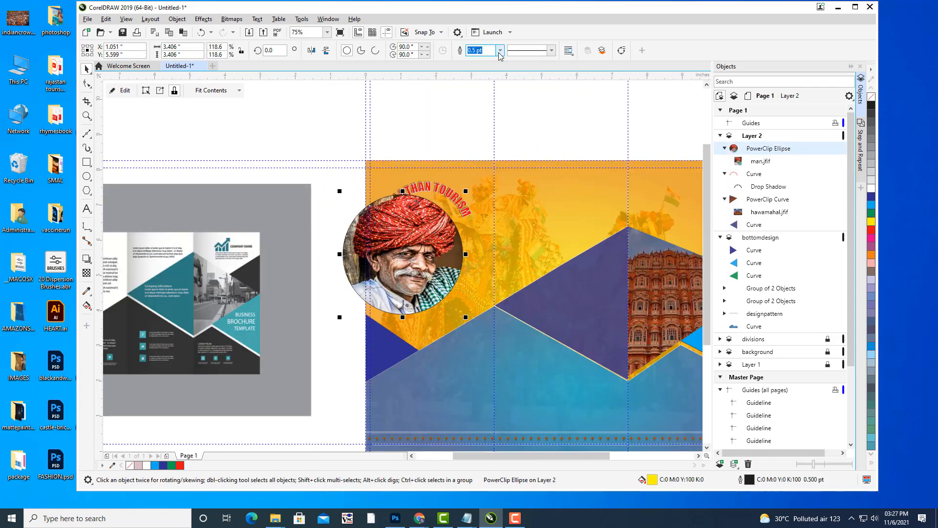
click(500, 50)
click(481, 60)
click(454, 184)
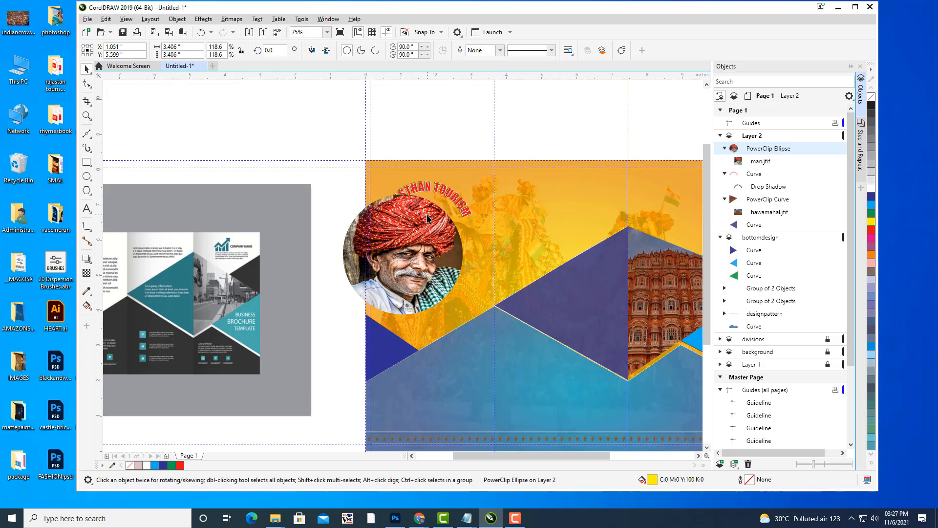
drag(413, 231, 429, 230)
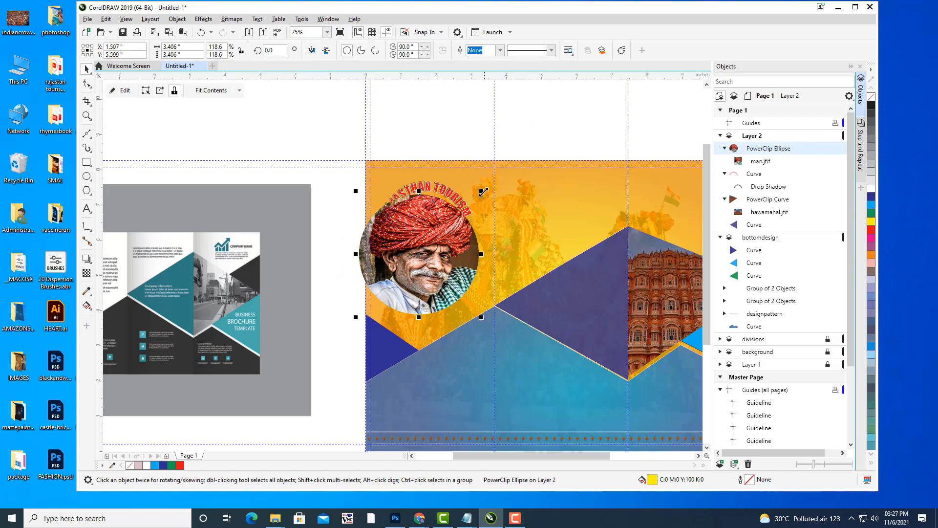
Scale the portrait to about 1.663 in and position it under the arched title.
drag(483, 192, 463, 211)
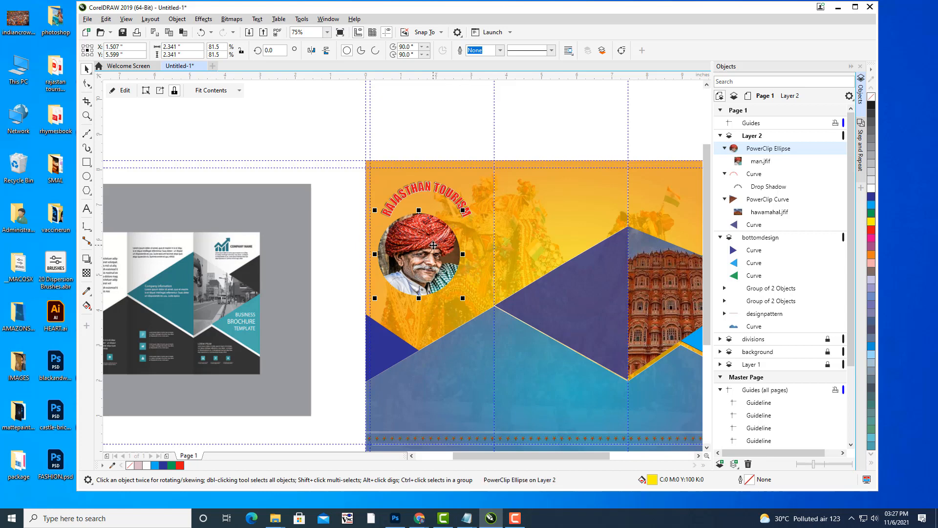
drag(433, 245, 441, 232)
scroll(470, 219, up, 2)
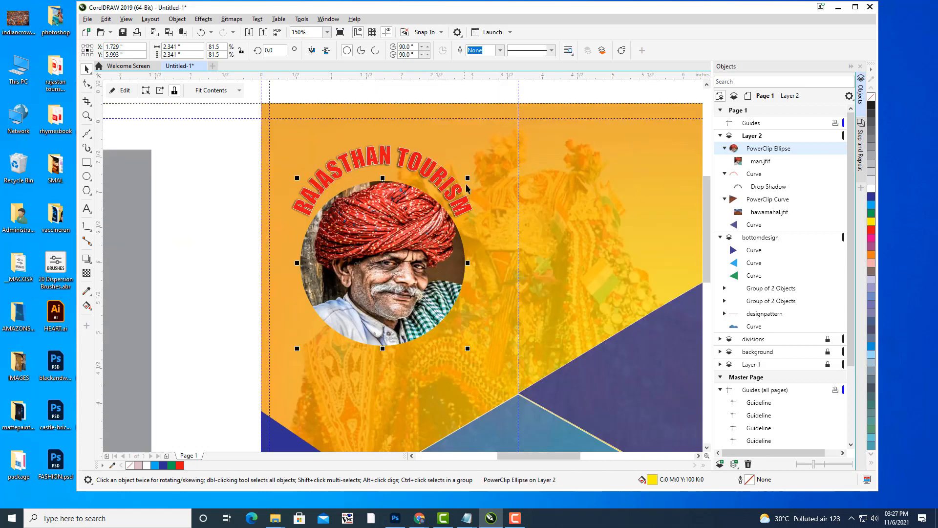
drag(469, 179, 438, 209)
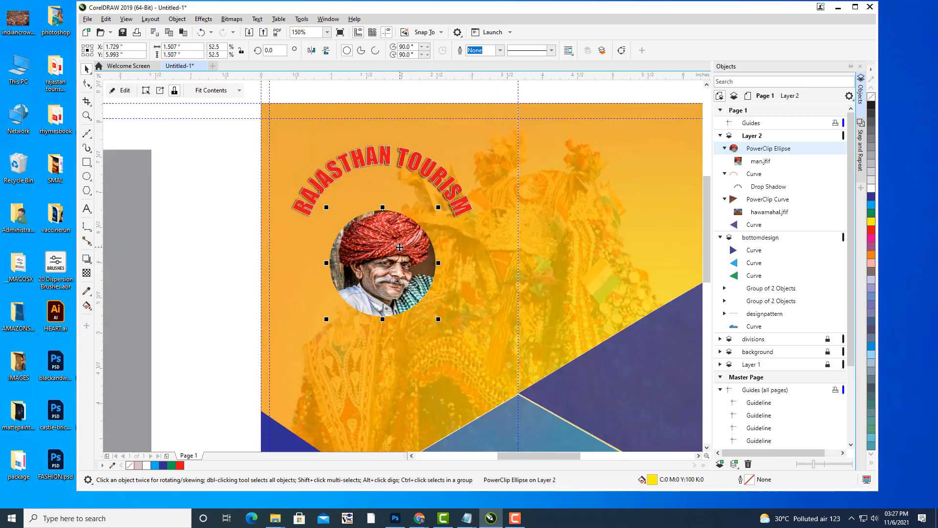
drag(405, 259, 406, 223)
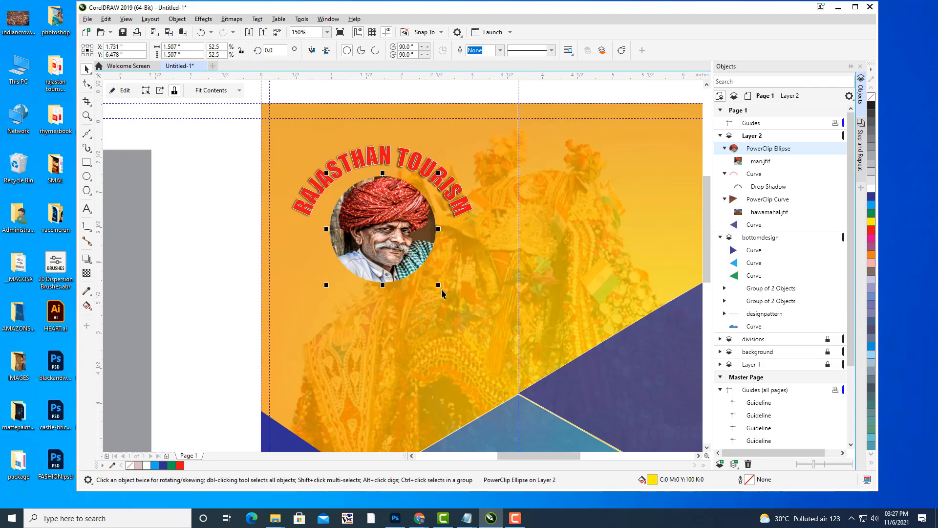
mouse_move(439, 288)
mouse_down()
mouse_move(447, 283)
mouse_move(446, 293)
mouse_up()
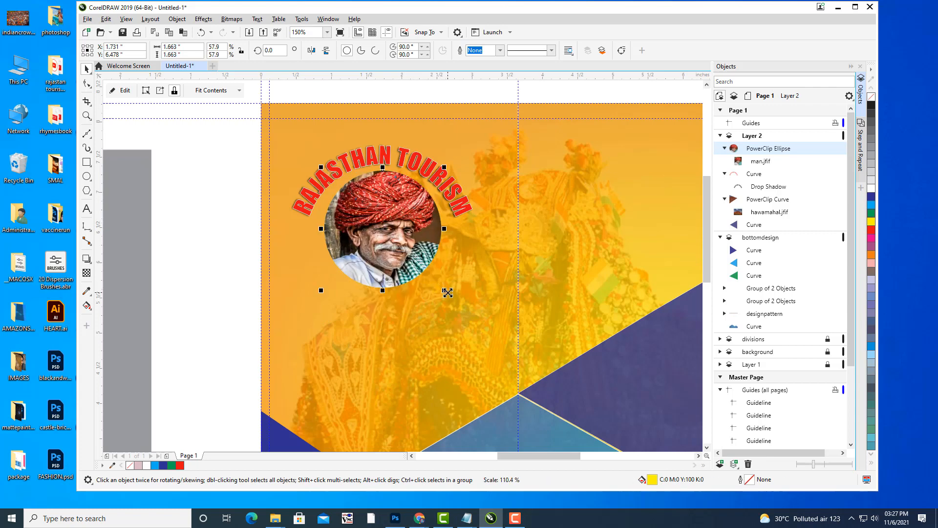
key(Down)
key(Down)
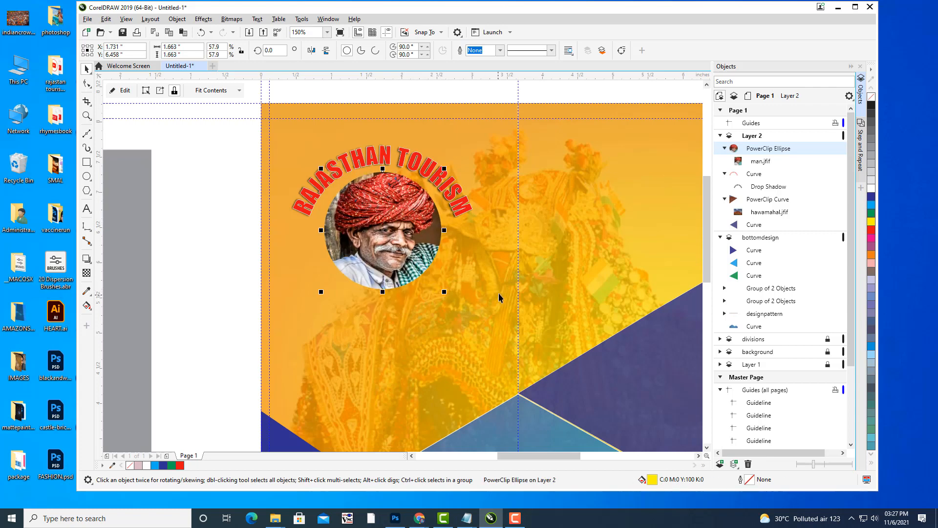
Reframe the cover panel in view and reselect the round portrait.
click(241, 192)
drag(435, 226, 489, 202)
scroll(490, 202, down, 1)
drag(558, 212, 499, 210)
click(421, 213)
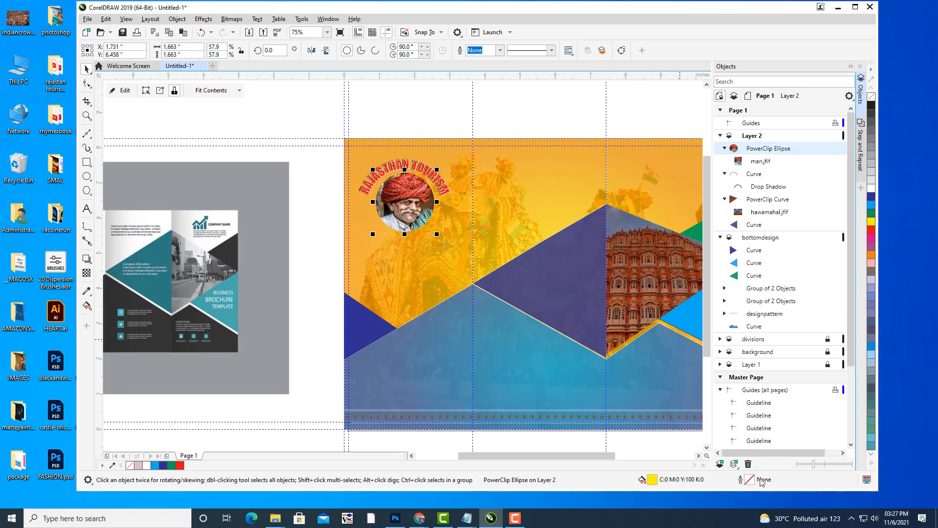
In Outline Pen, give the round portrait a white outline of 1.5 pt width.
double_click(741, 481)
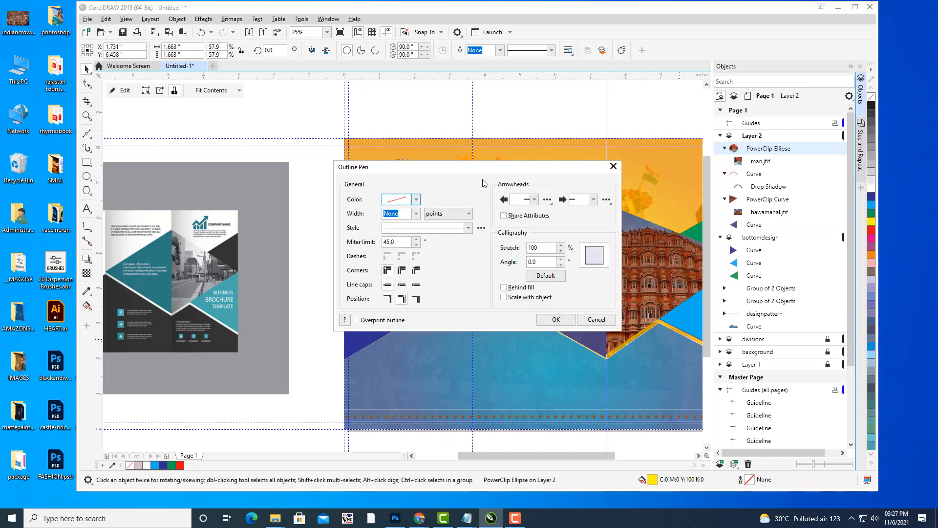
drag(473, 166, 717, 150)
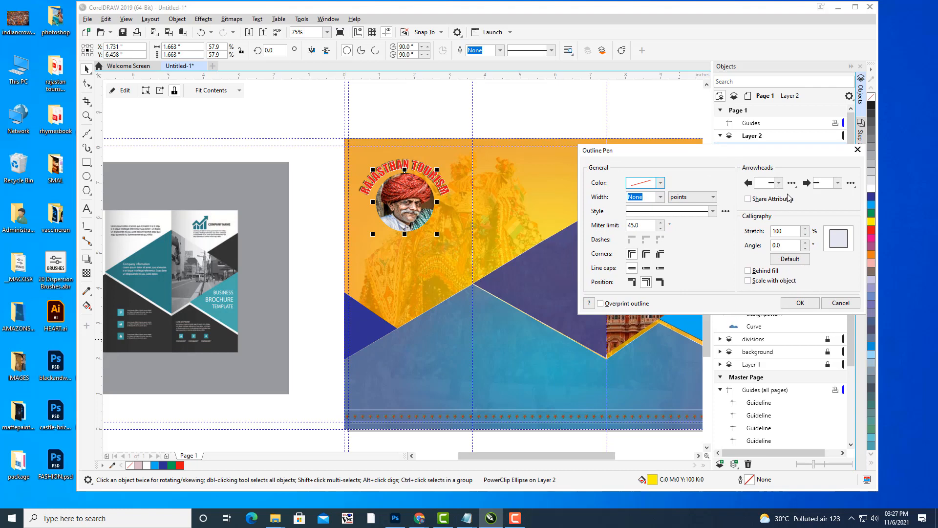
click(660, 184)
click(611, 196)
click(660, 183)
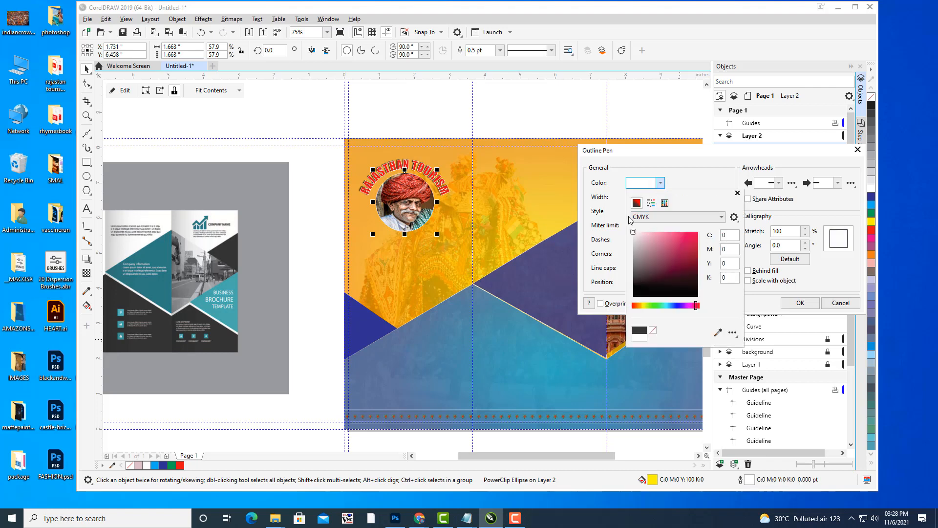
click(594, 198)
click(661, 197)
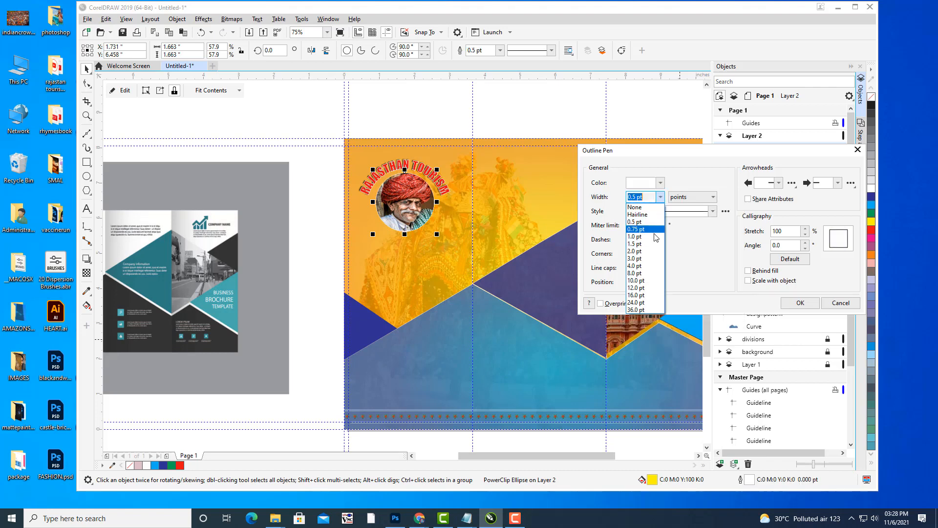
click(650, 243)
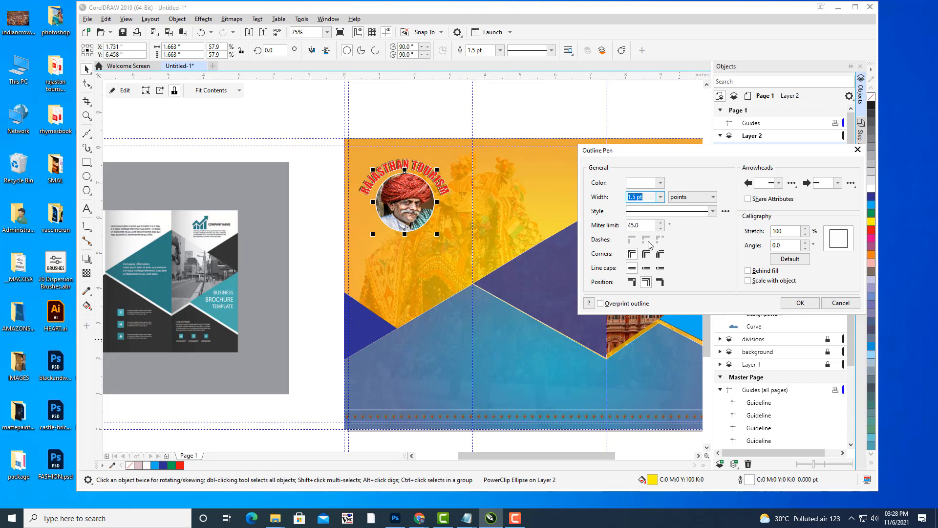
drag(698, 153, 628, 149)
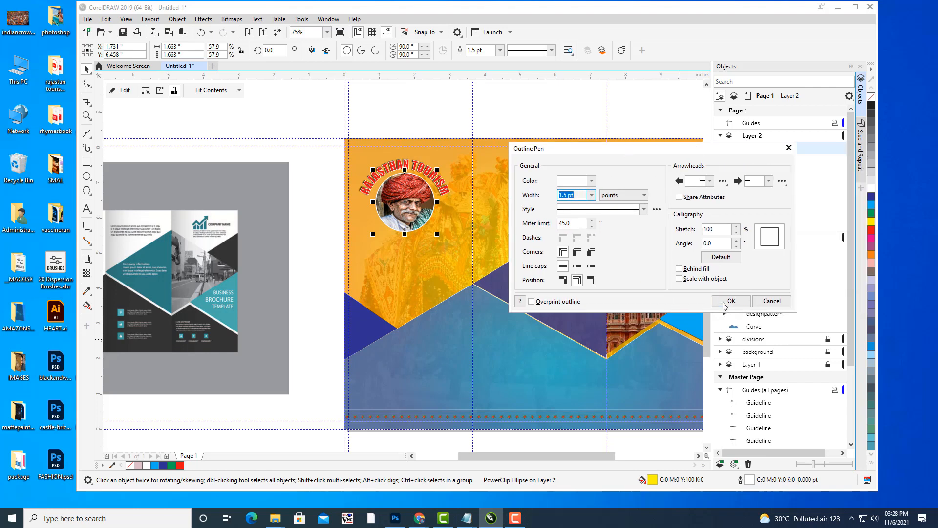
click(724, 304)
click(530, 98)
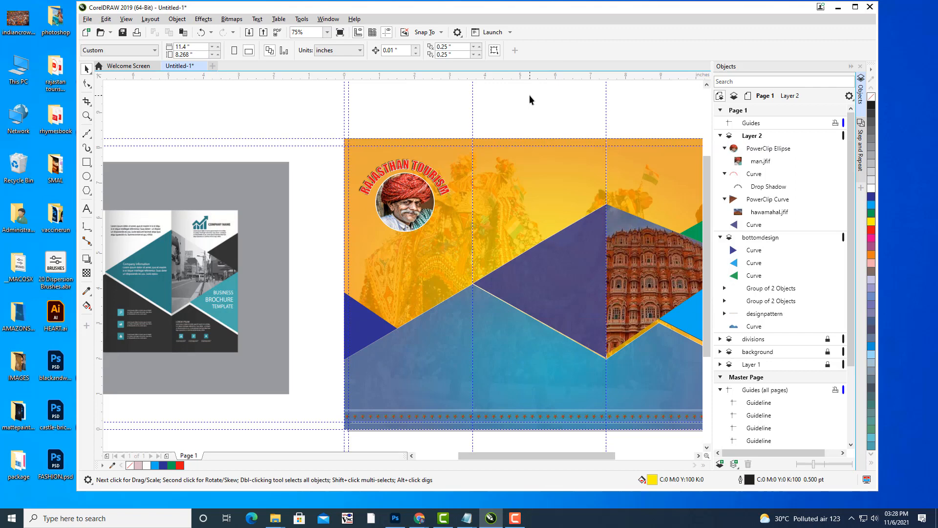
mouse_move(418, 233)
mouse_down()
mouse_move(485, 236)
mouse_move(457, 235)
mouse_move(522, 198)
mouse_up()
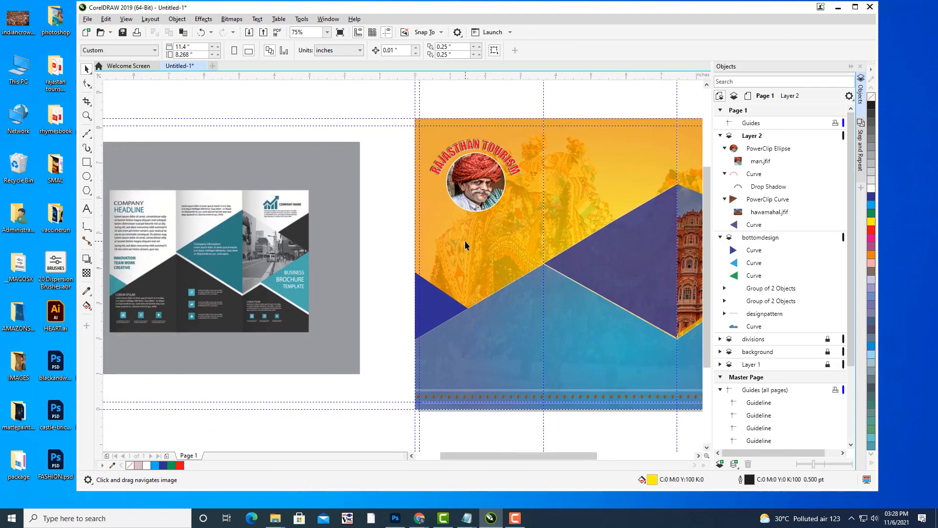
drag(465, 241, 485, 233)
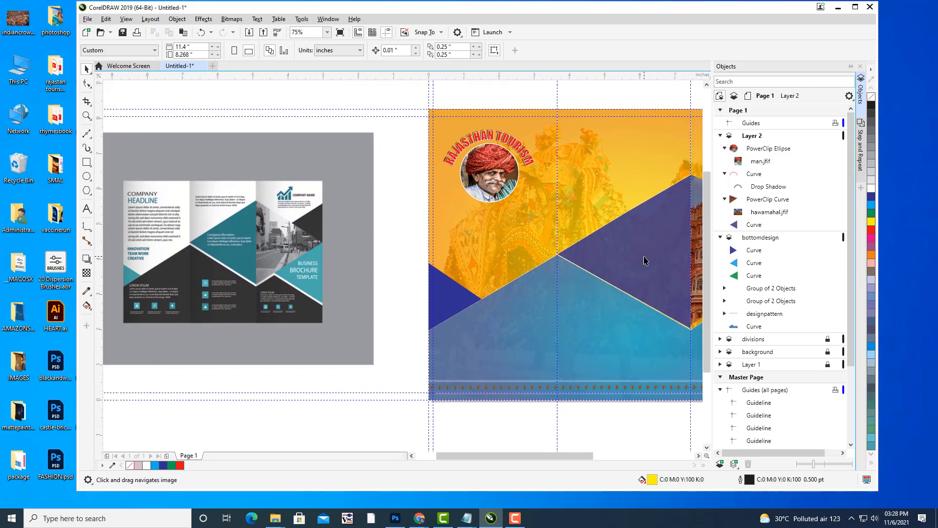
click(503, 189)
drag(521, 140, 518, 144)
key(Left)
key(Left)
key(Left)
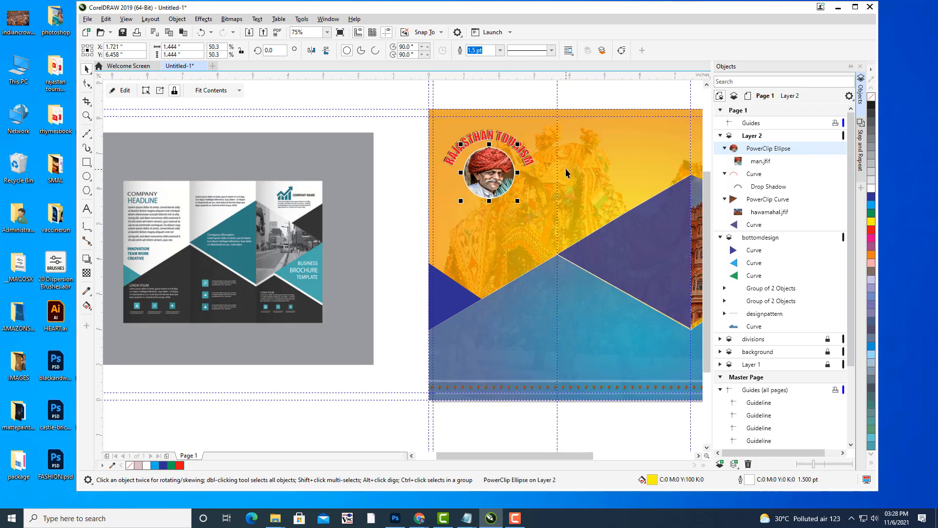
key(Up)
key(Up)
key(Up)
key(Up)
key(Up)
key(Up)
key(Up)
key(Up)
key(Up)
key(Up)
key(Up)
key(Up)
key(Up)
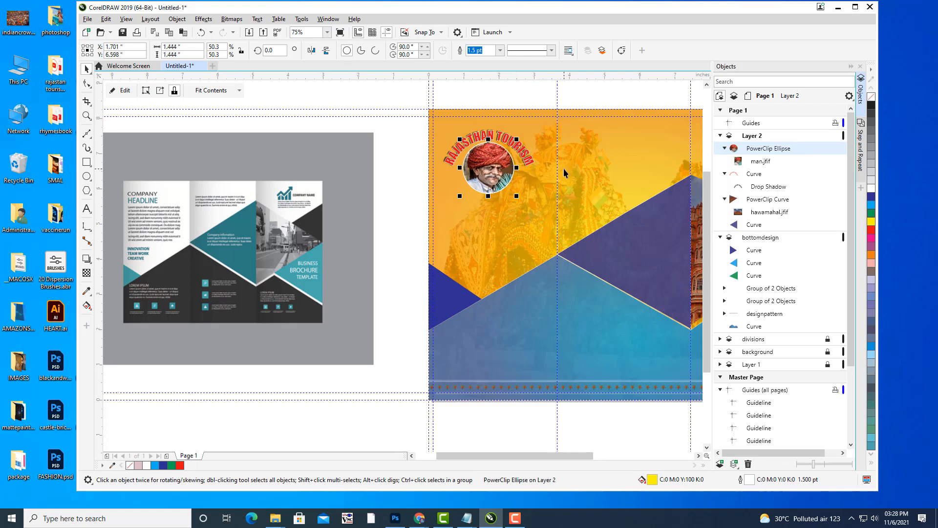
key(Right)
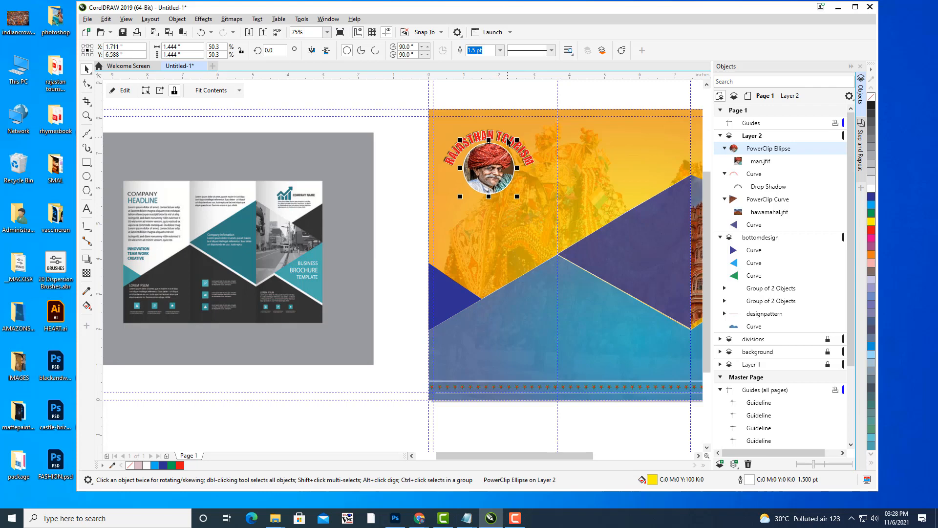
click(504, 138)
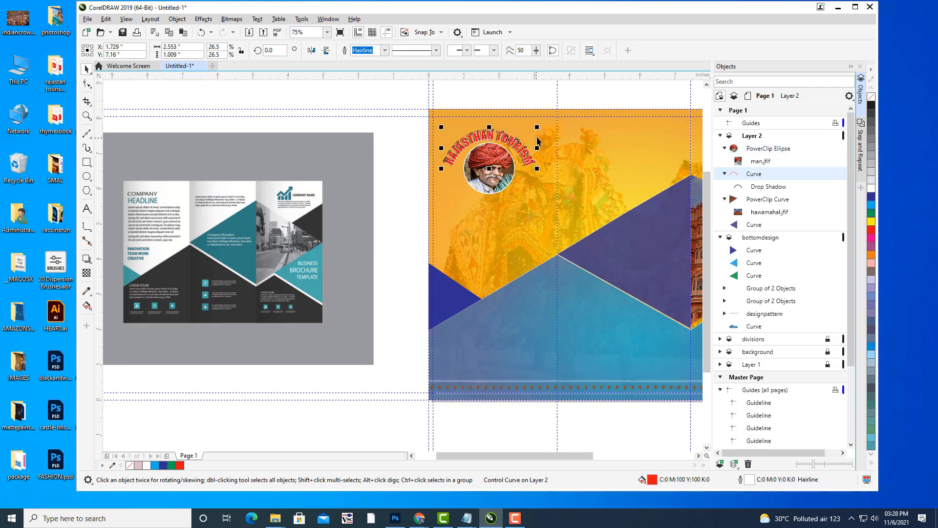
drag(537, 126, 534, 128)
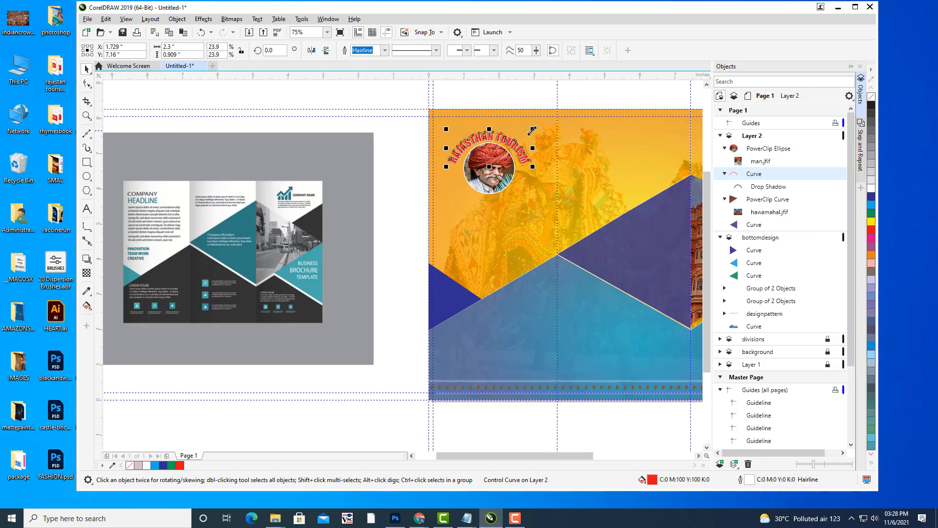
key(Up)
key(Up)
key(Up)
key(Up)
key(Up)
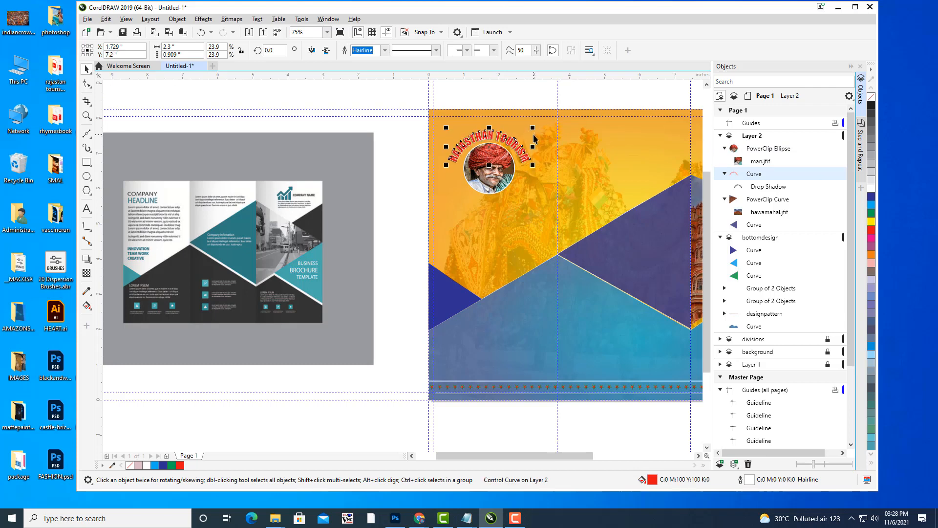
click(515, 99)
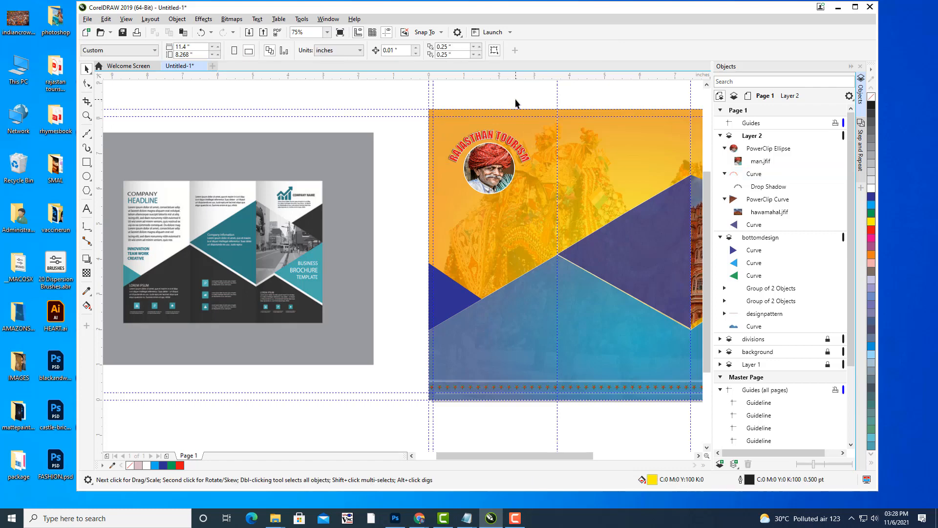
key(h)
drag(644, 133, 507, 113)
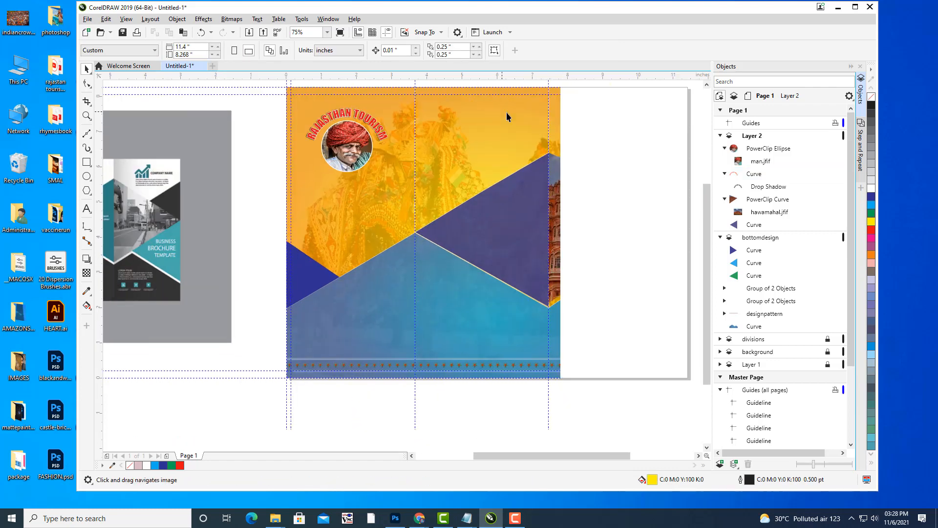
scroll(534, 126, down, 1)
scroll(467, 219, up, 1)
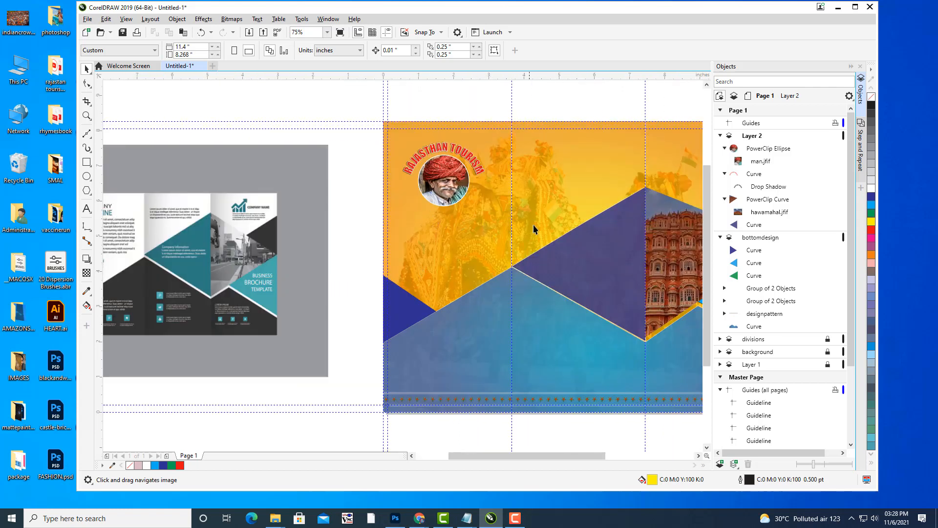
drag(533, 228, 347, 201)
drag(429, 180, 545, 178)
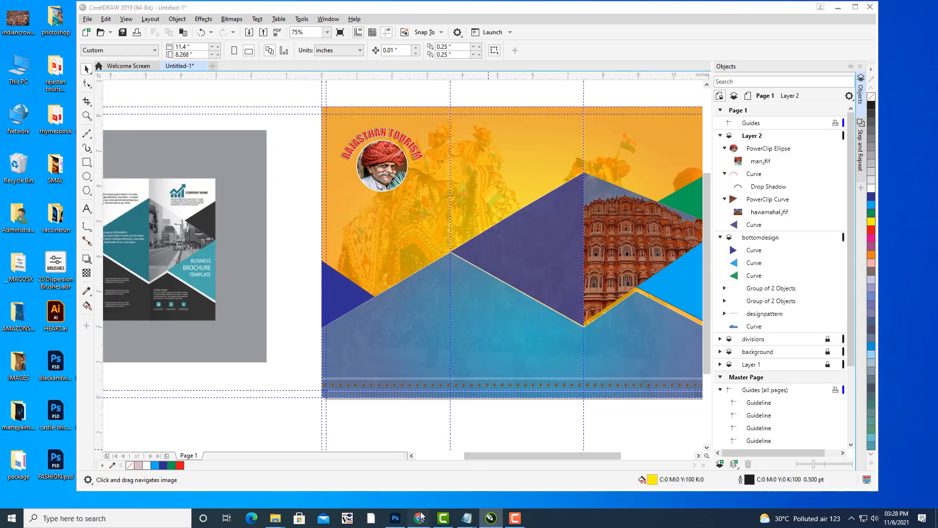
mouse_move(421, 517)
click(363, 471)
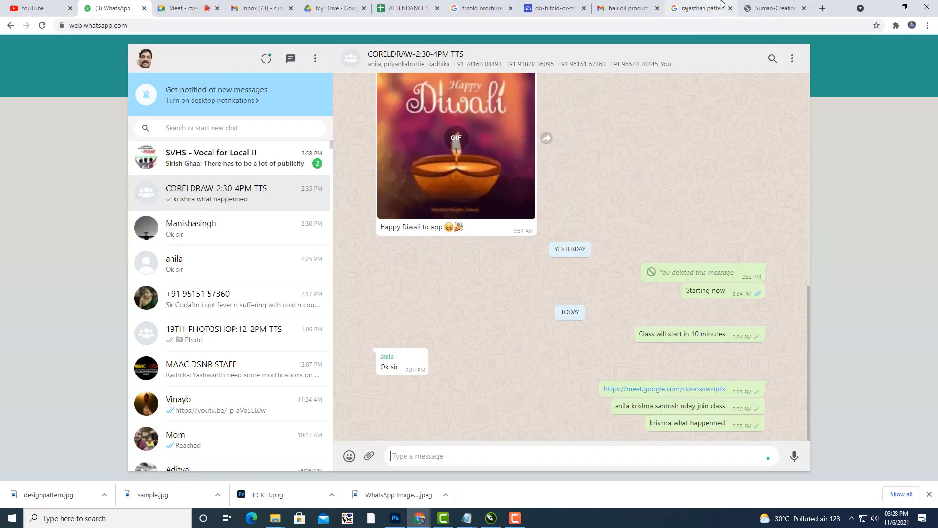
In Chrome, change the Google search from 'rajasthan patterns' to just 'rajasthan'.
click(792, 11)
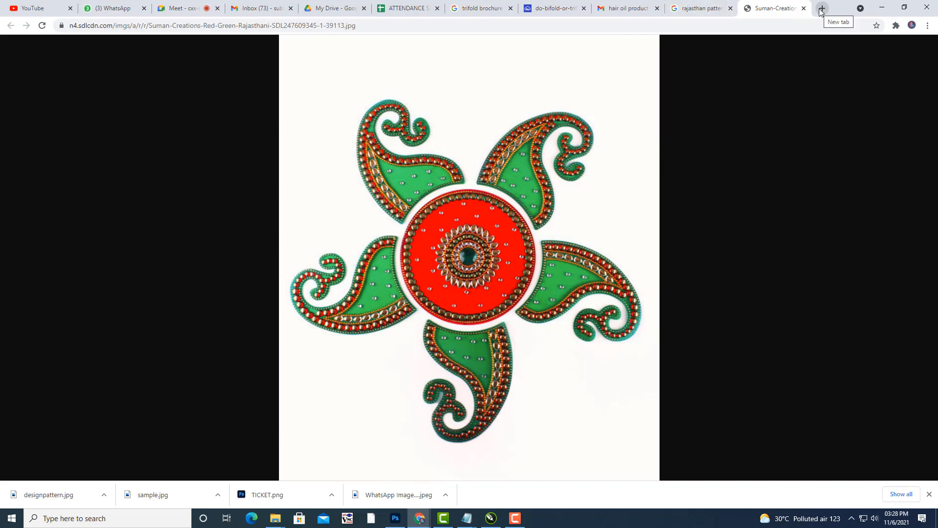
click(694, 9)
scroll(226, 162, up, 10)
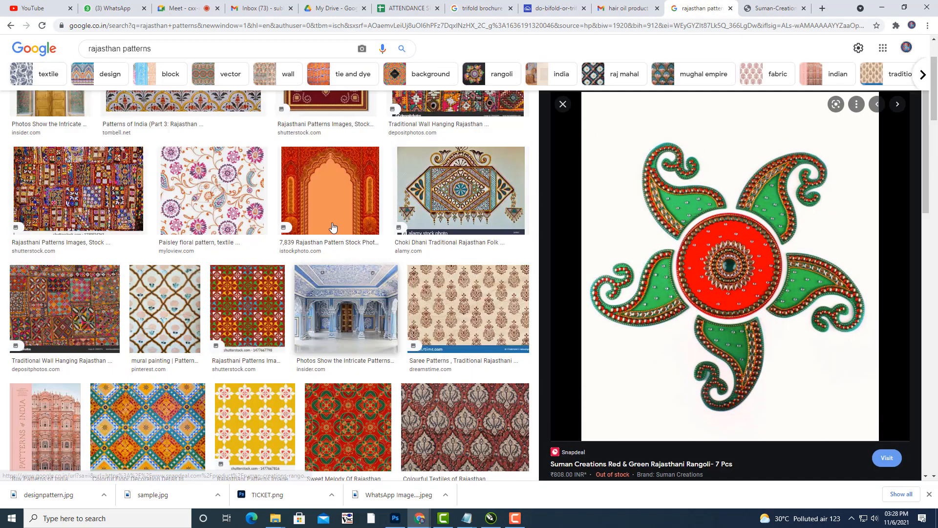
click(105, 86)
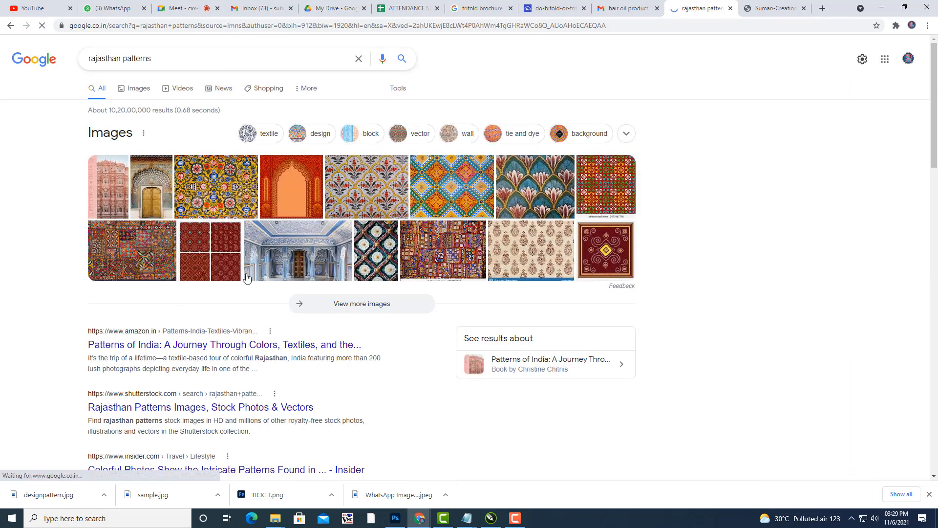
scroll(236, 221, down, 2)
scroll(235, 221, up, 2)
drag(169, 58, 121, 59)
key(BackSpace)
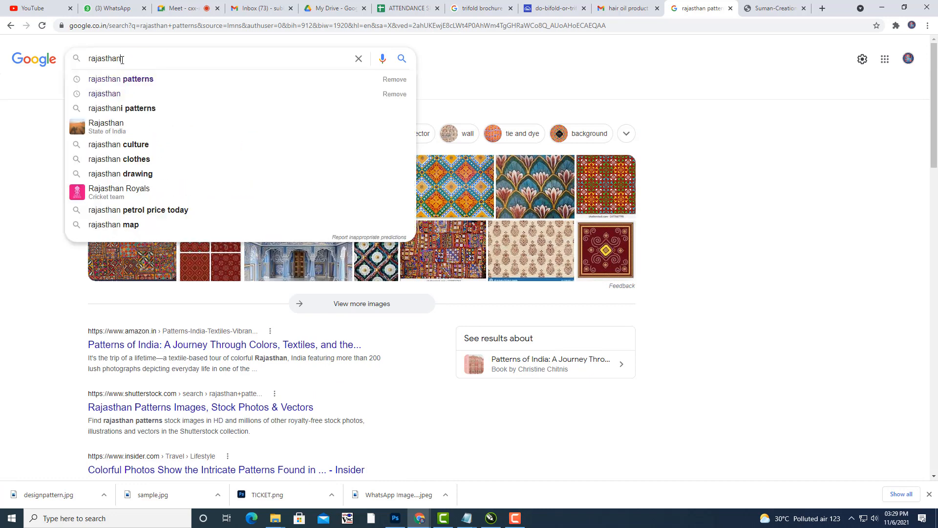
key(Return)
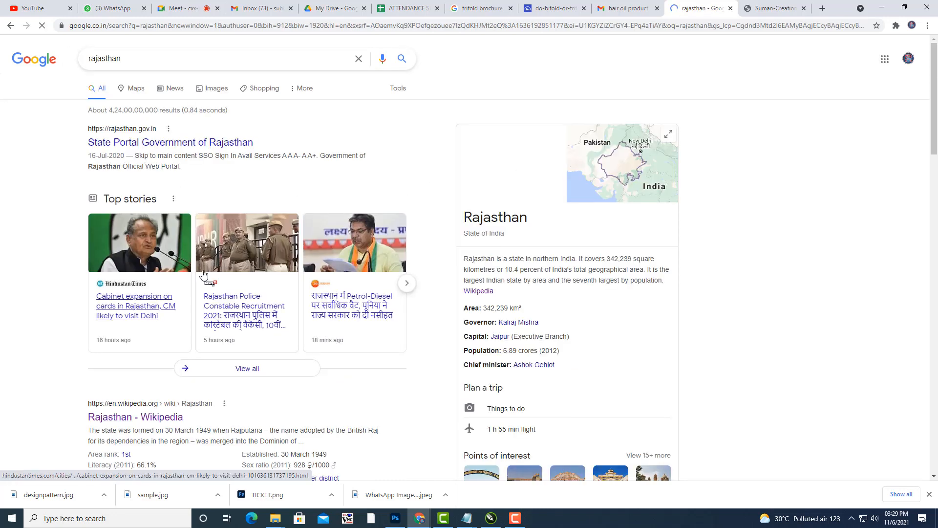
Open the Rajasthan Wikipedia article at its Tourism section.
scroll(191, 332, down, 2)
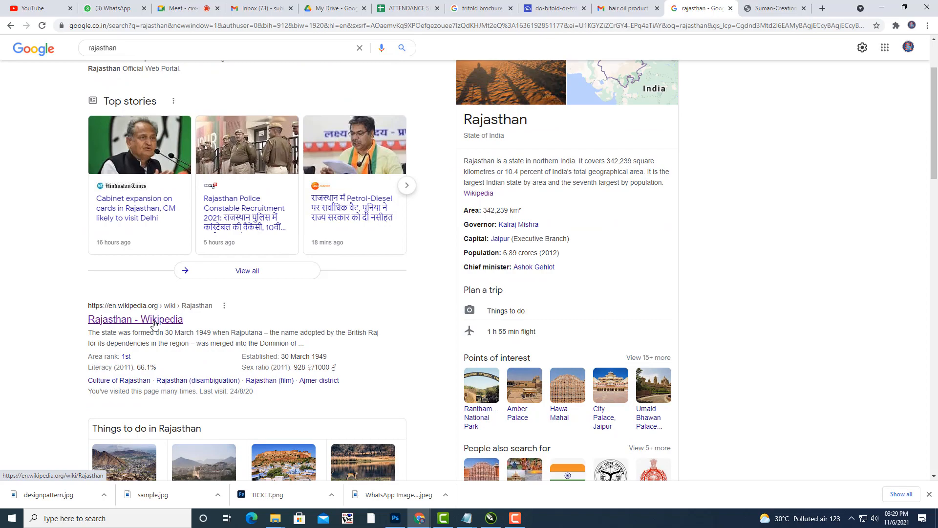
click(154, 324)
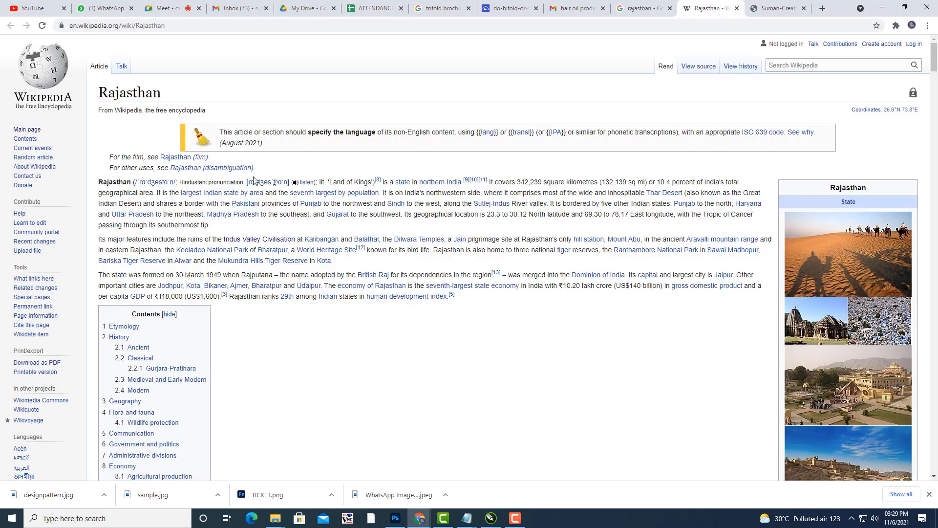
scroll(189, 177, down, 9)
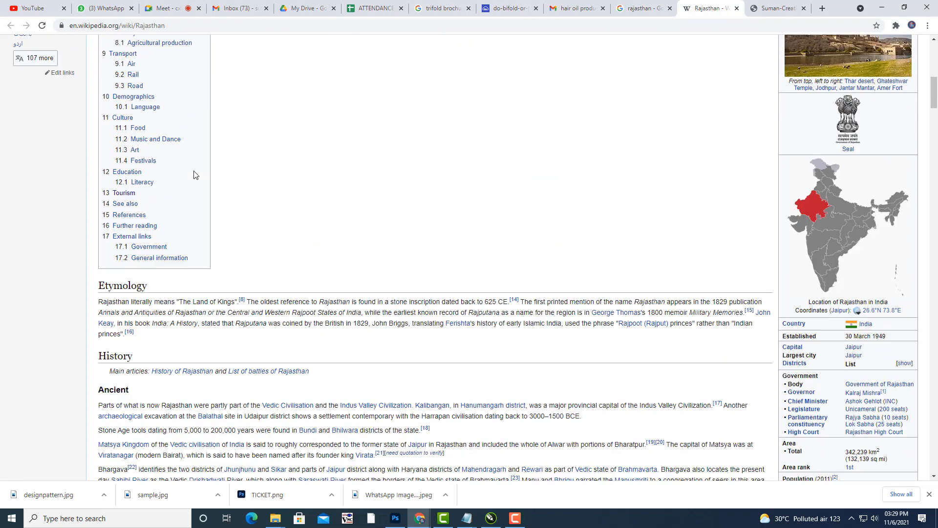
scroll(194, 175, up, 3)
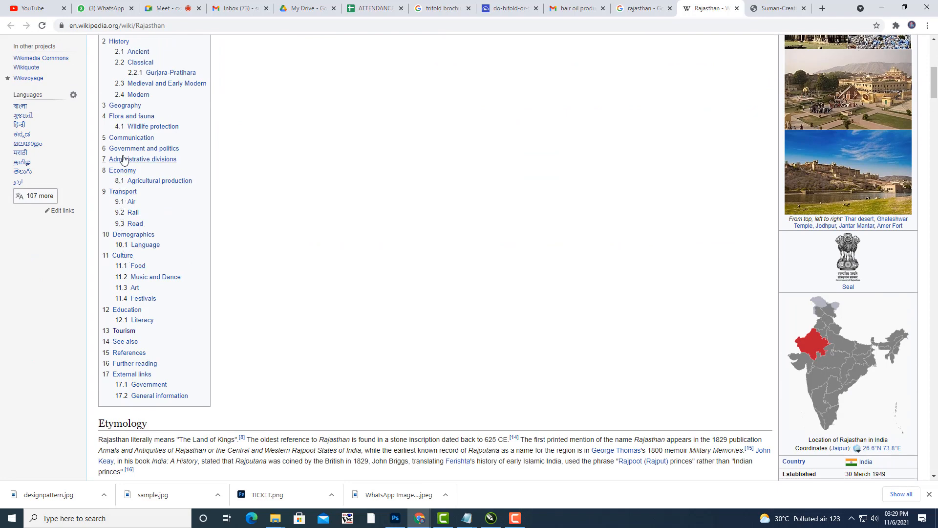
click(125, 331)
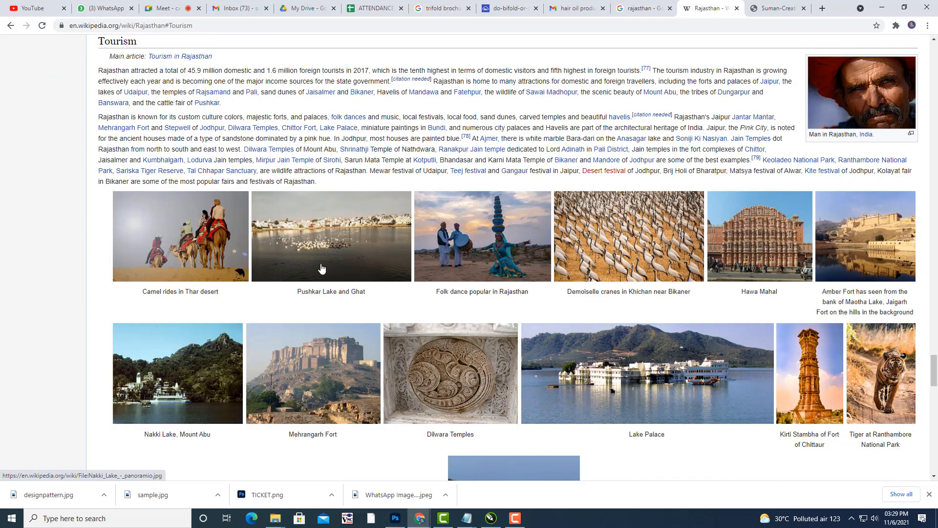
Copy both Tourism paragraphs and minimise Chrome to return to CorelDRAW.
scroll(342, 210, up, 1)
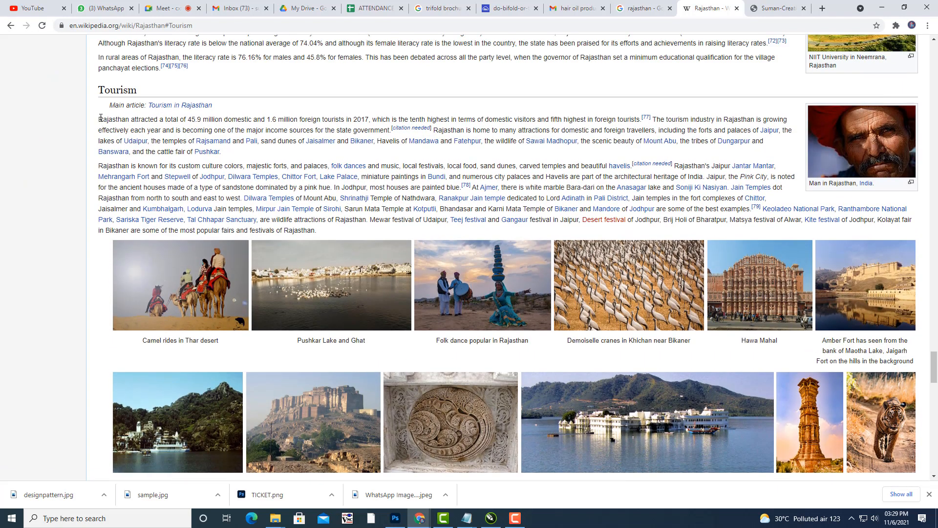
drag(100, 118, 322, 232)
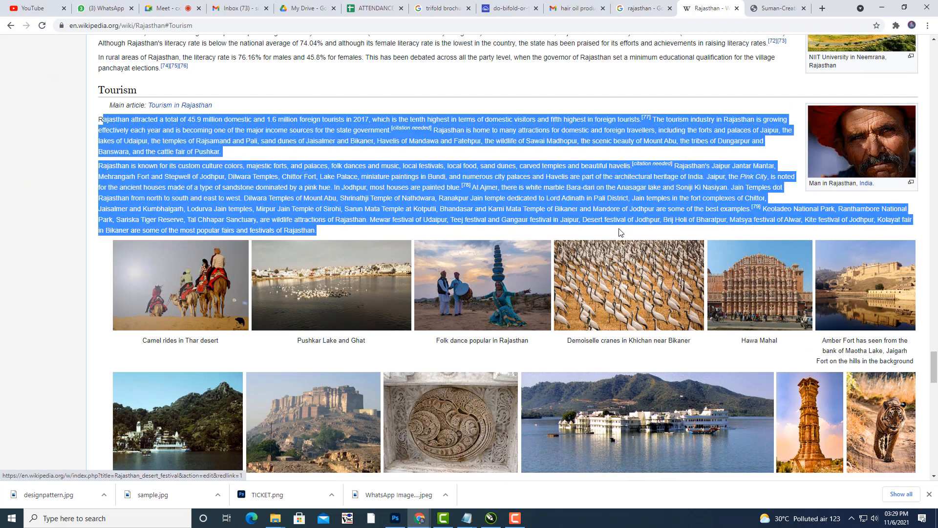
right_click(559, 181)
click(575, 188)
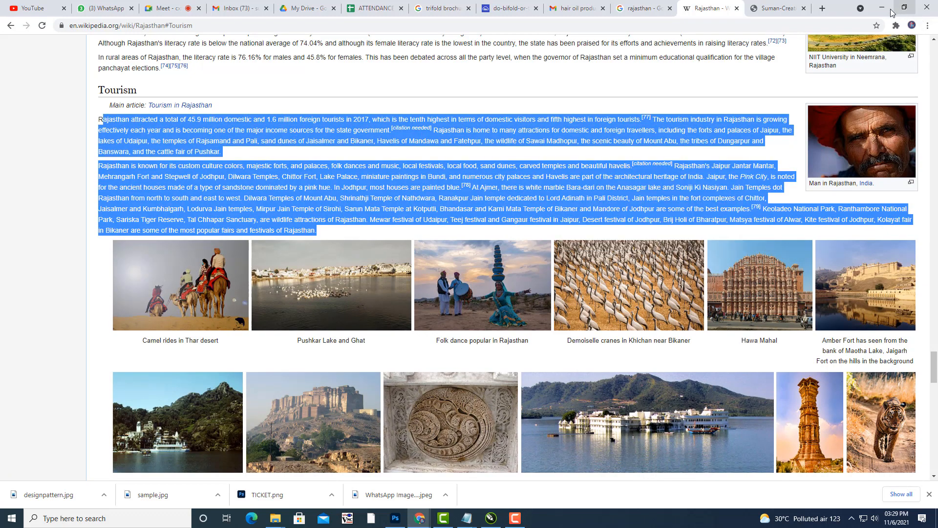
click(883, 8)
Paste the tourism paragraphs into a new text frame below the portrait, then open Save As.
drag(411, 327, 459, 325)
drag(452, 263, 440, 284)
click(86, 209)
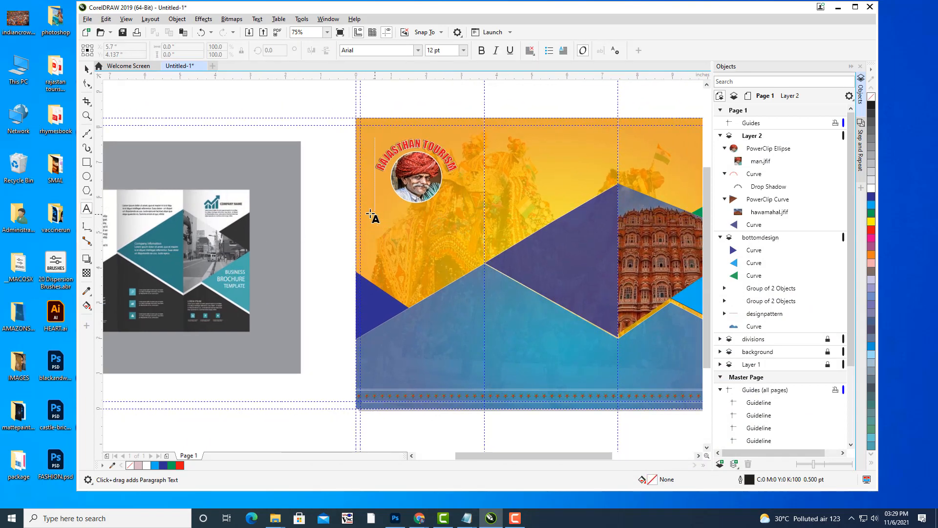
drag(369, 208, 469, 272)
right_click(426, 224)
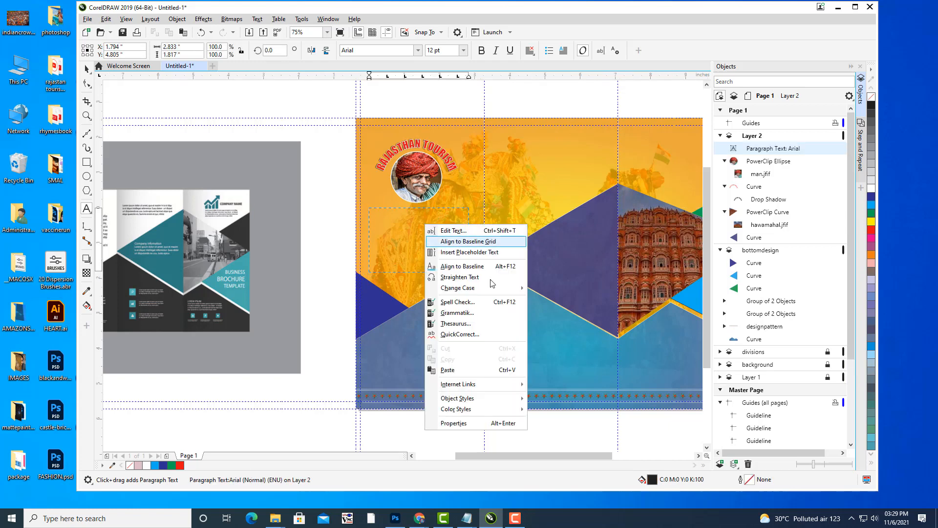
click(463, 371)
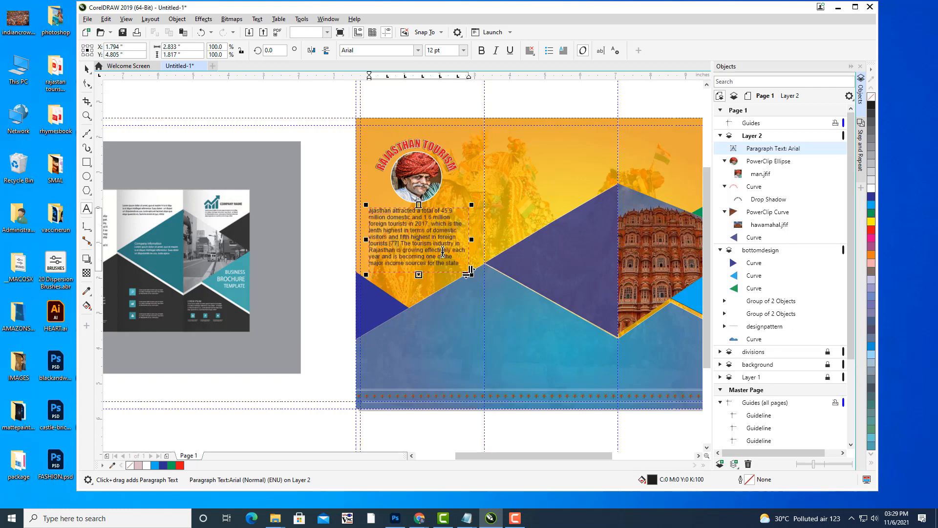
click(87, 18)
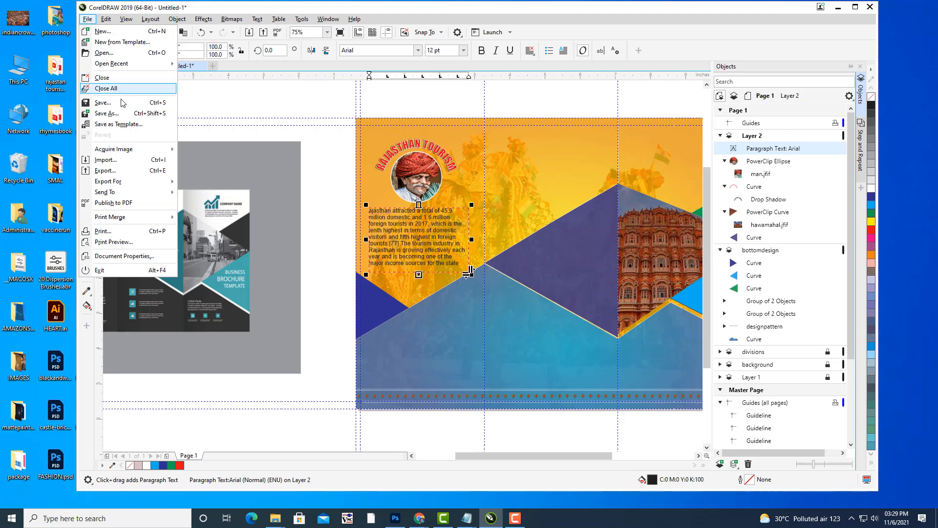
click(106, 114)
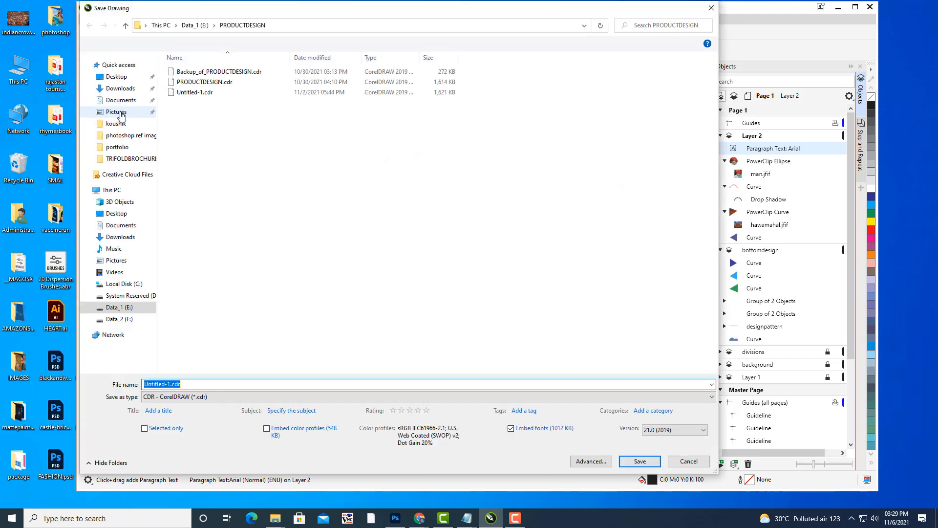
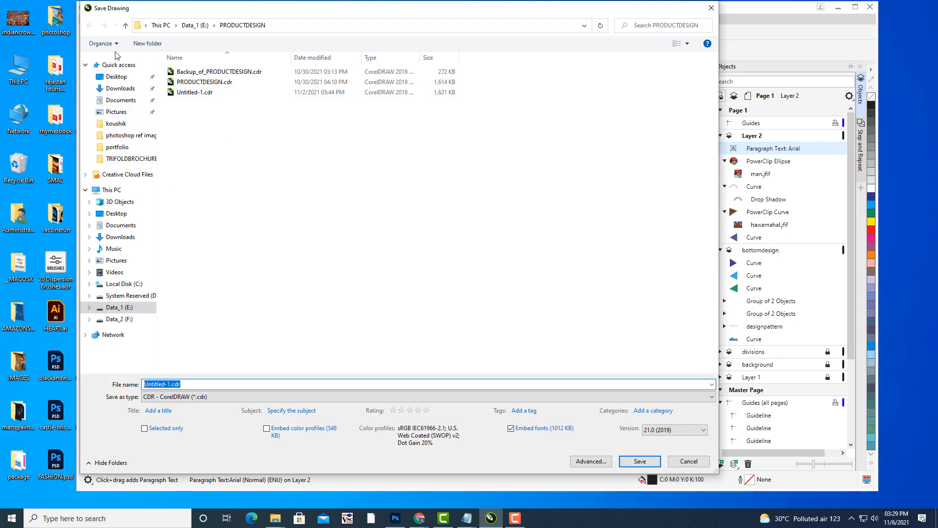
Save the drawing as RAJASTANBROCHURE.cdr in the Desktop's rajastan tourism brochure folder.
click(116, 77)
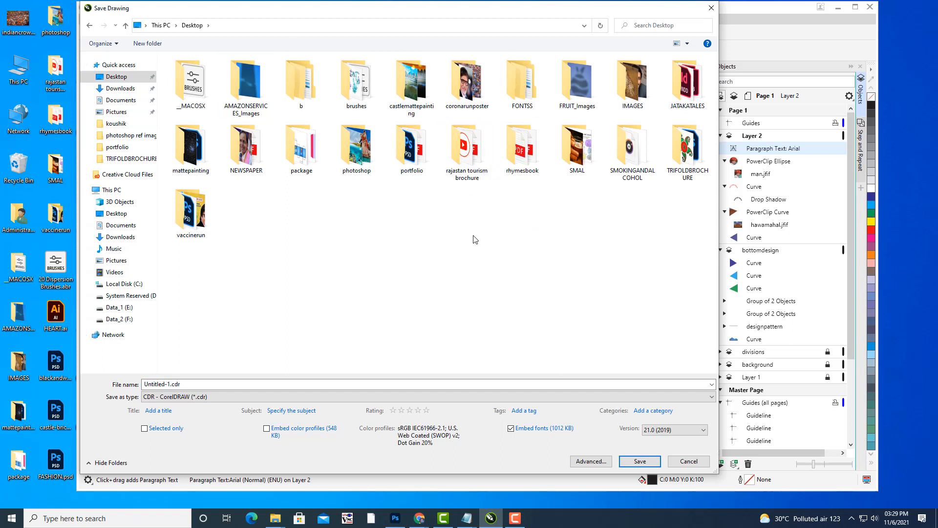
double_click(470, 175)
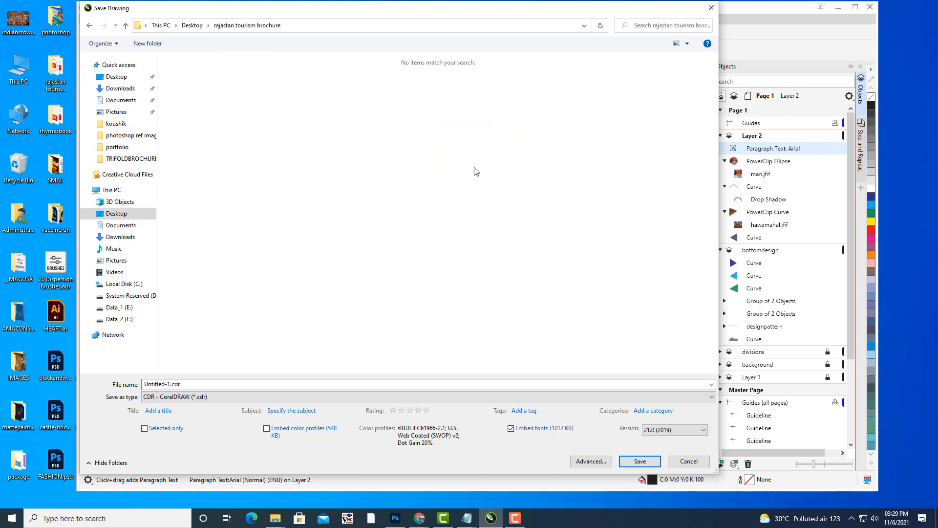
drag(342, 16, 416, 36)
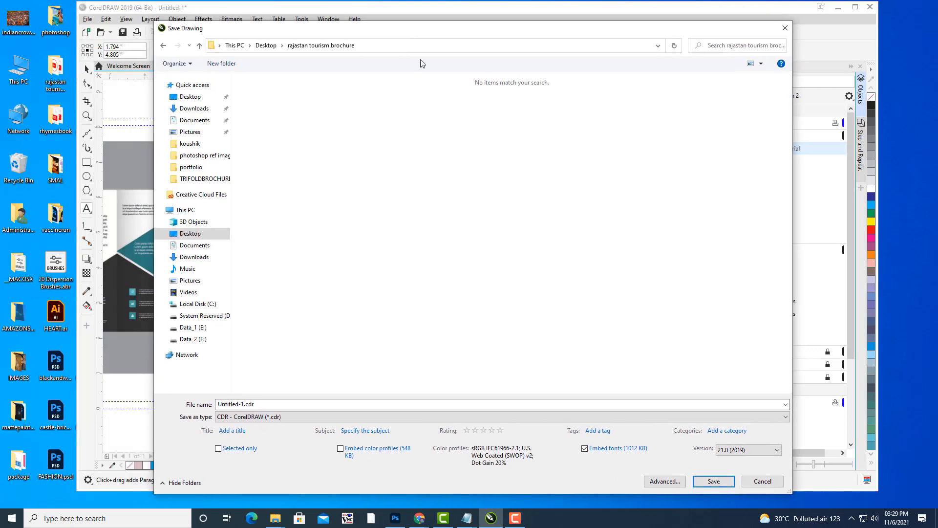
click(275, 405)
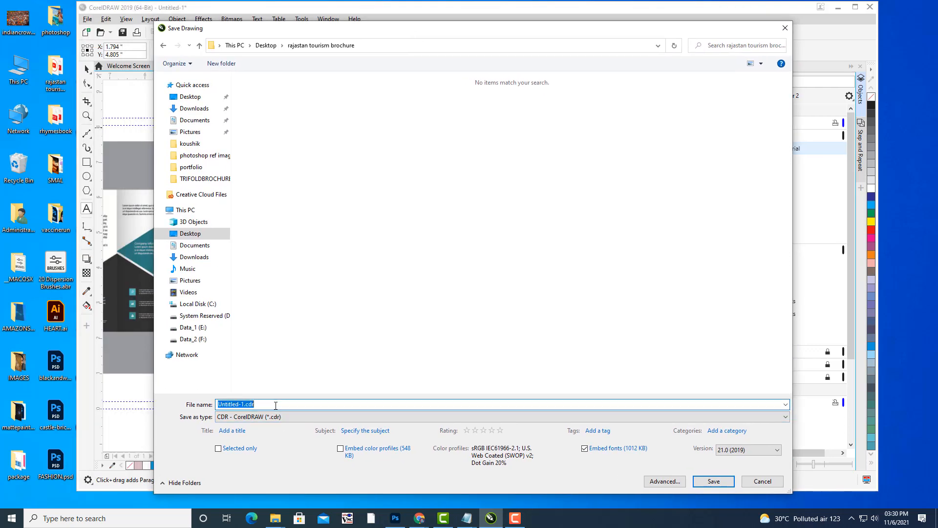
text(RAJA)
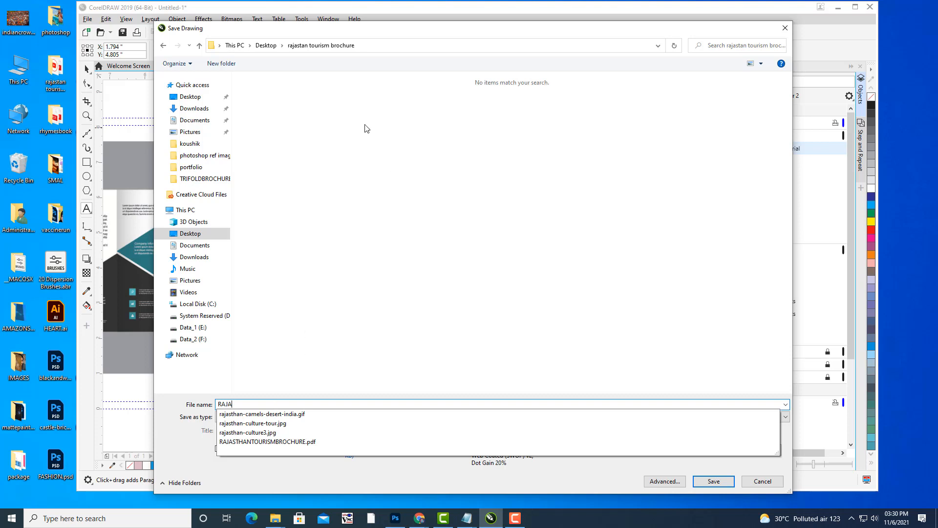
text(STANBROCHURE)
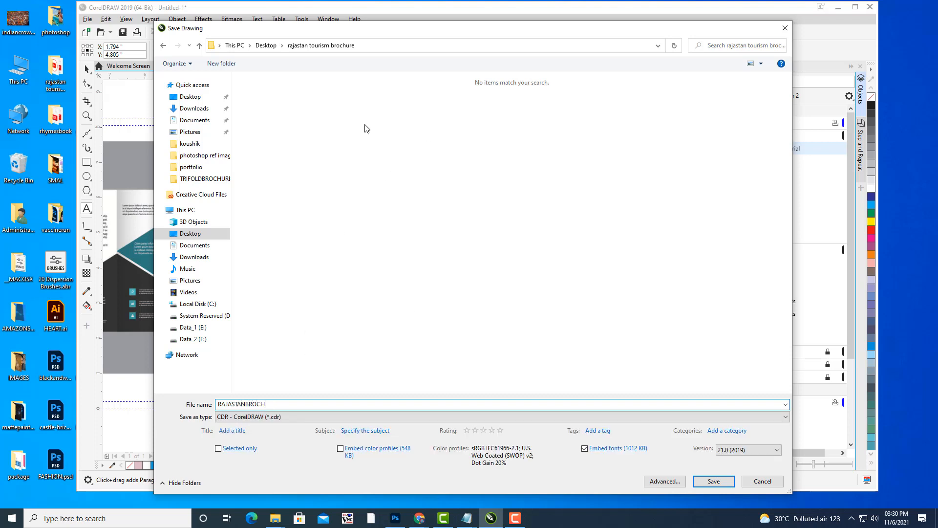
click(714, 482)
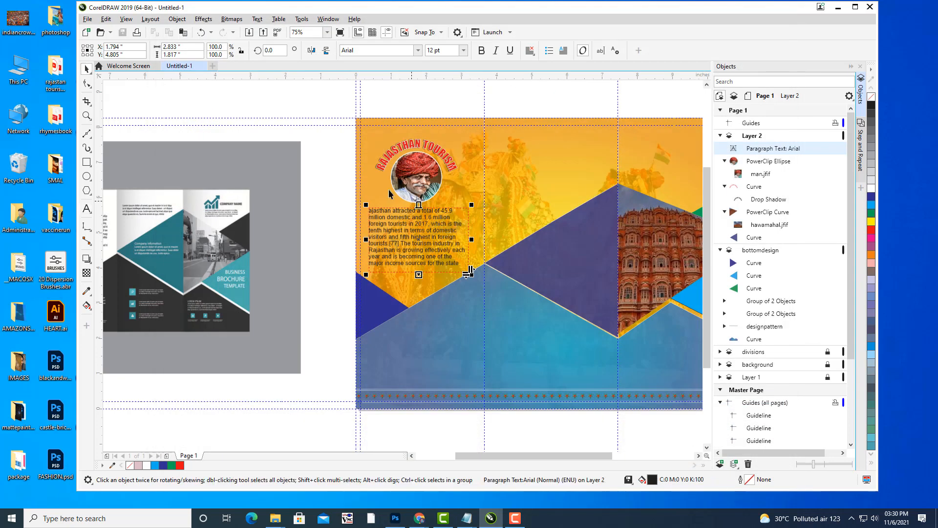
Fully justify the tourism paragraph and set it in Times New Roman.
key(ctrl+a)
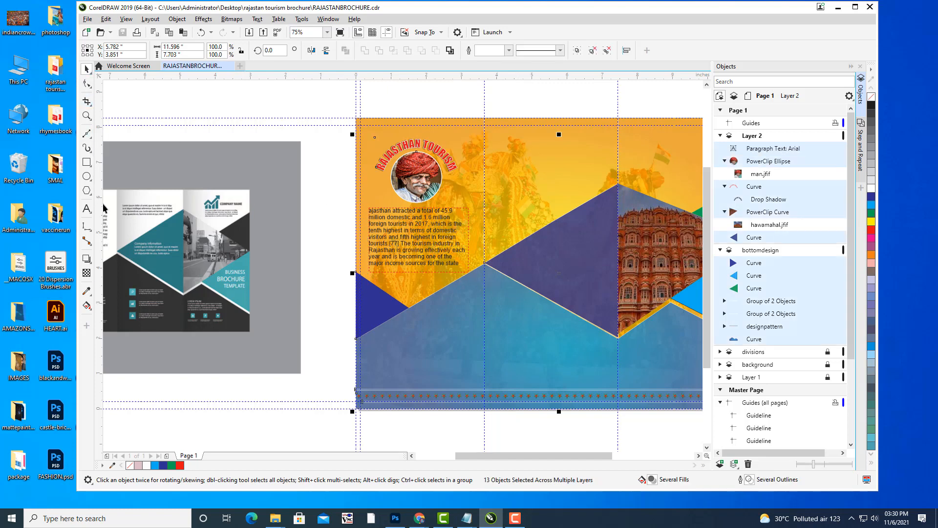
click(86, 209)
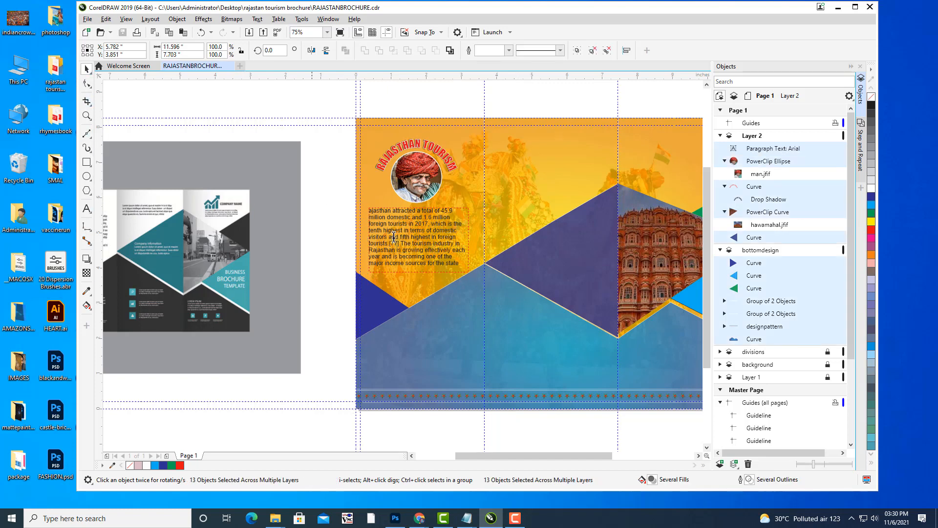
drag(462, 261, 357, 208)
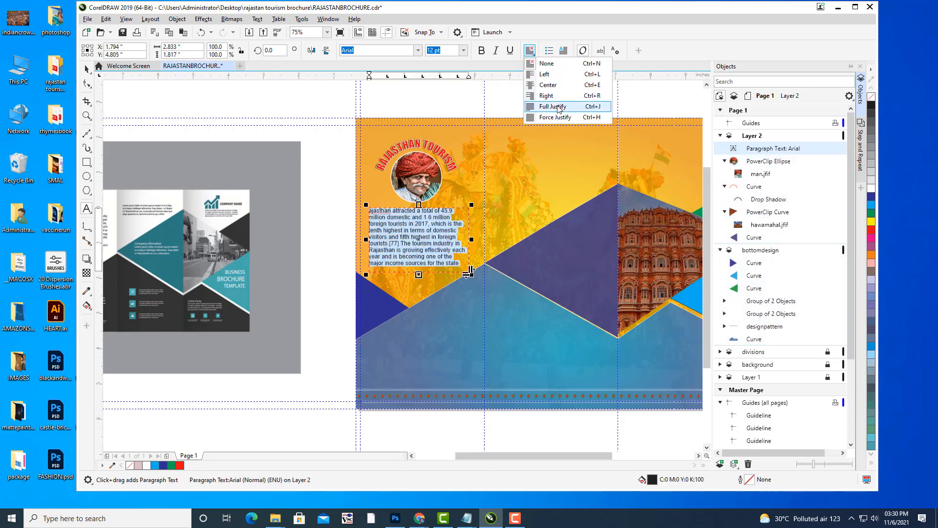
click(557, 107)
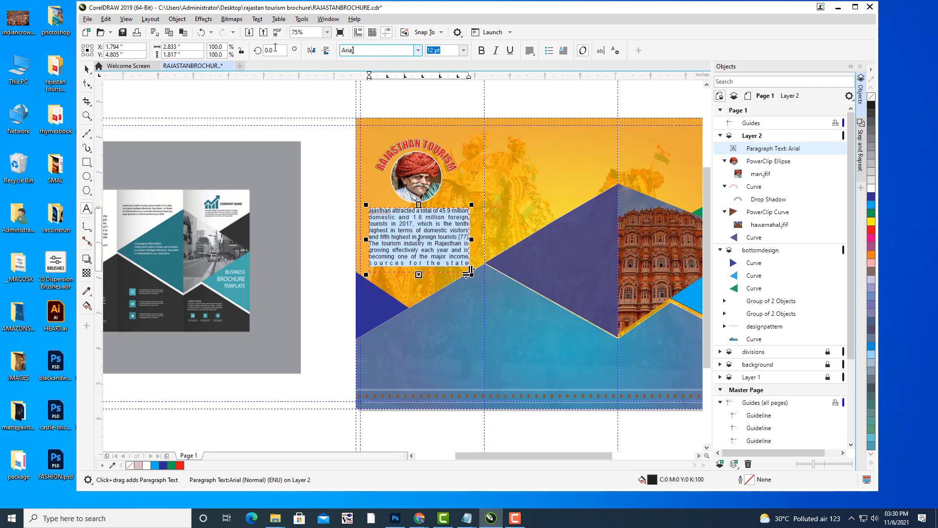
key(BackSpace)
key(BackSpace)
key(BackSpace)
key(BackSpace)
text(Times New Roman)
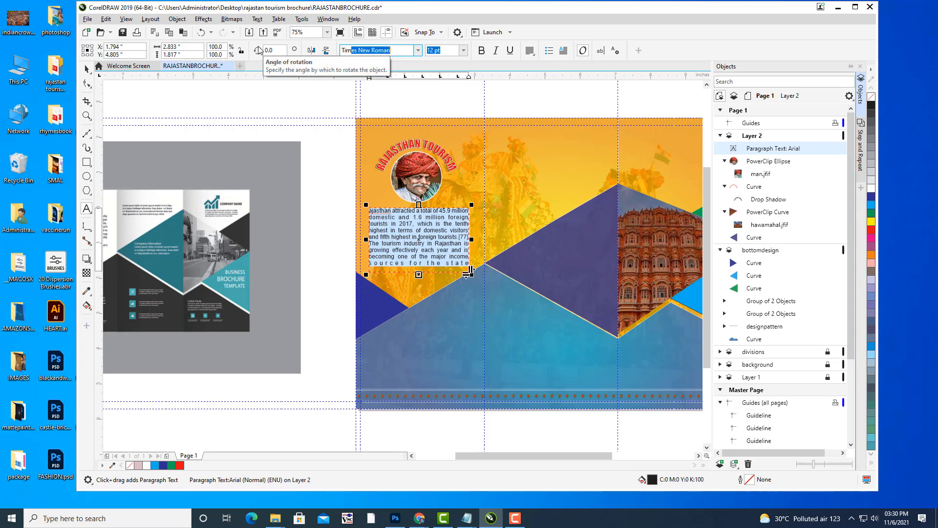
key(Return)
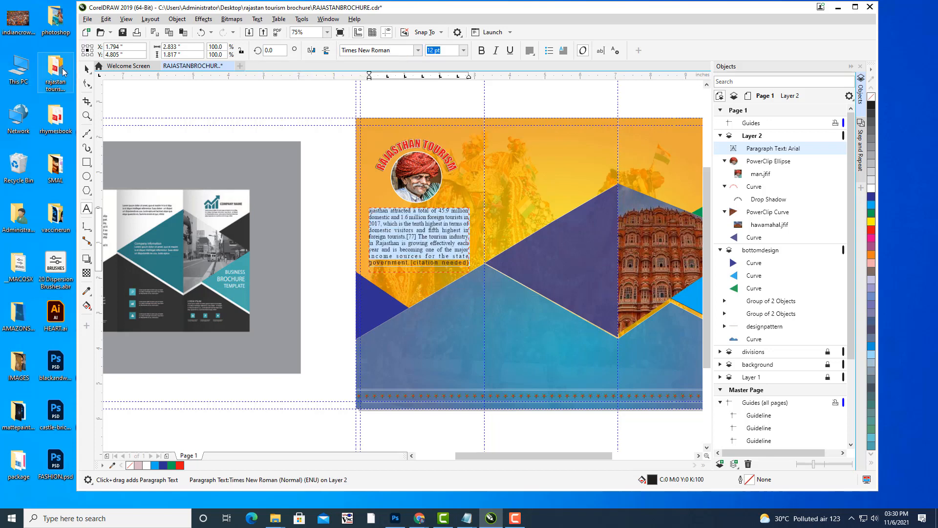
Shorten the paragraph's text frame so its last line is hidden.
click(86, 69)
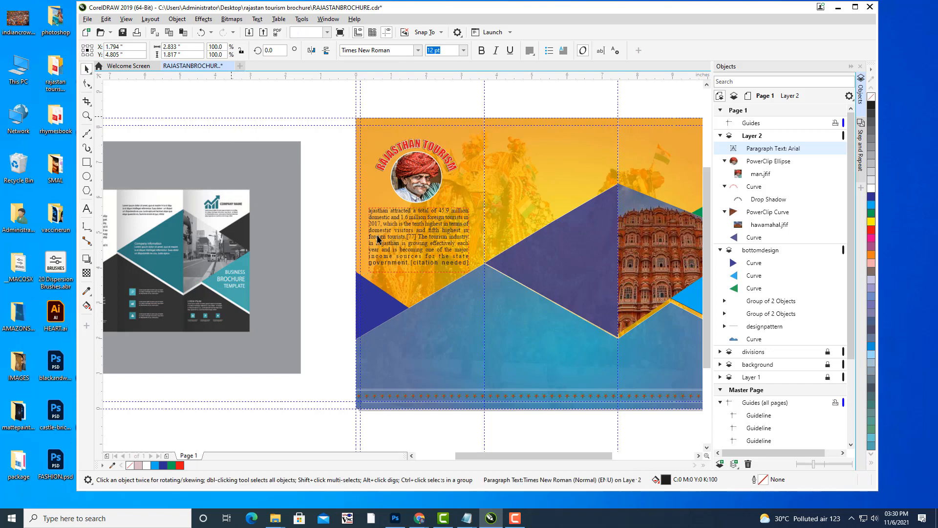
click(423, 240)
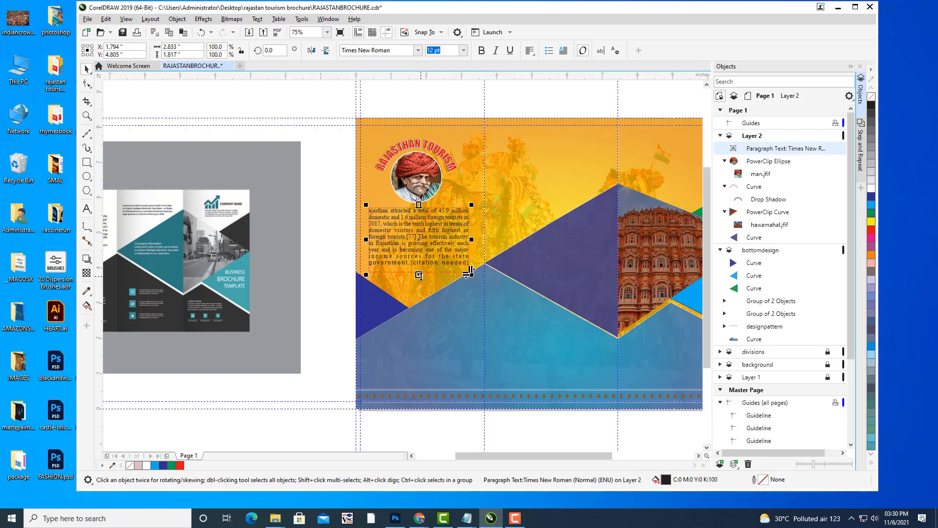
drag(419, 275, 419, 262)
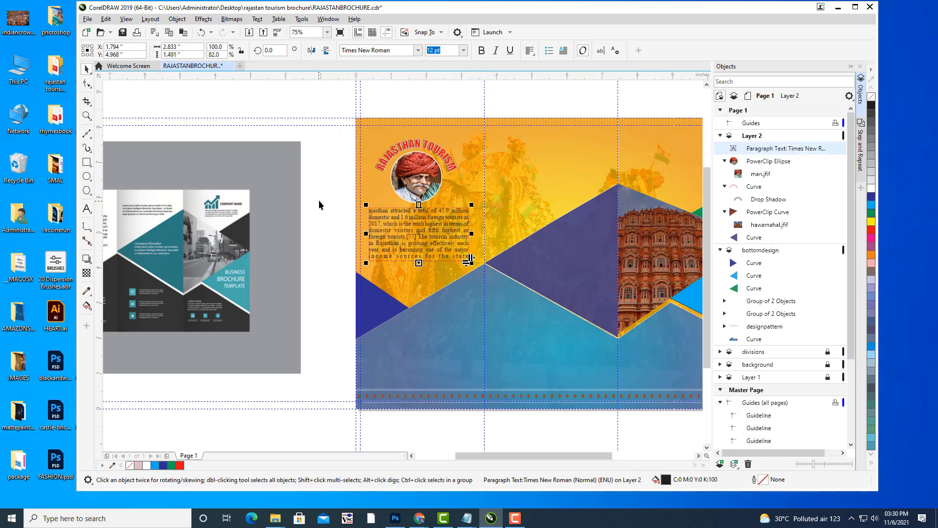
Colour all the paragraph text white.
click(87, 209)
double_click(378, 212)
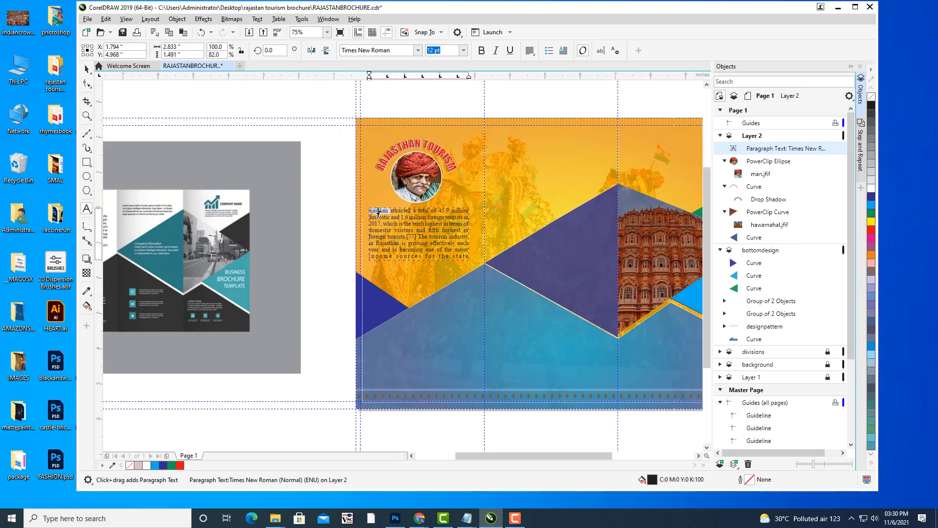
key(ctrl+a)
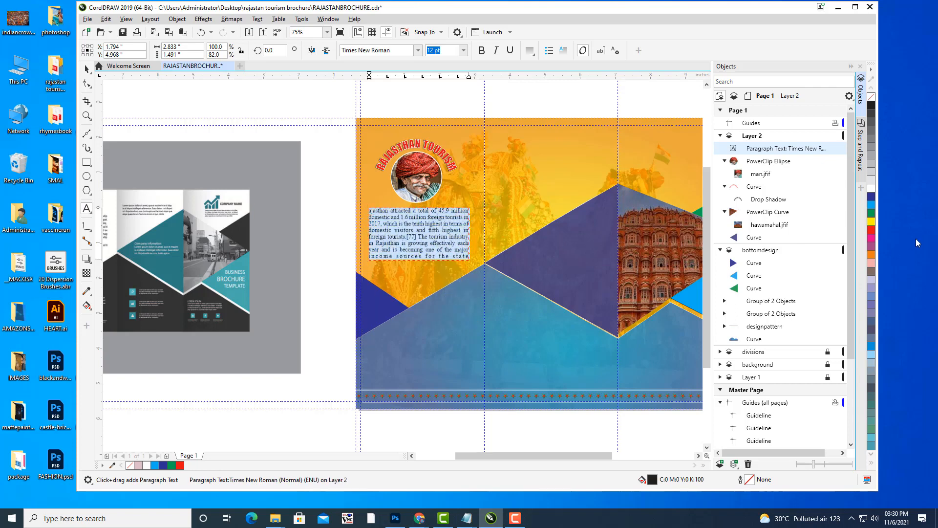
click(867, 191)
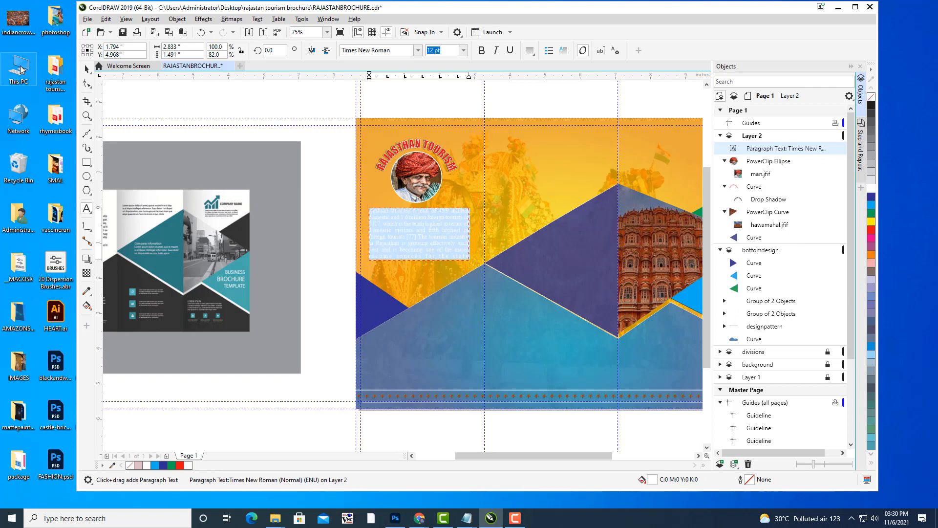
key(ctrl+space)
click(188, 118)
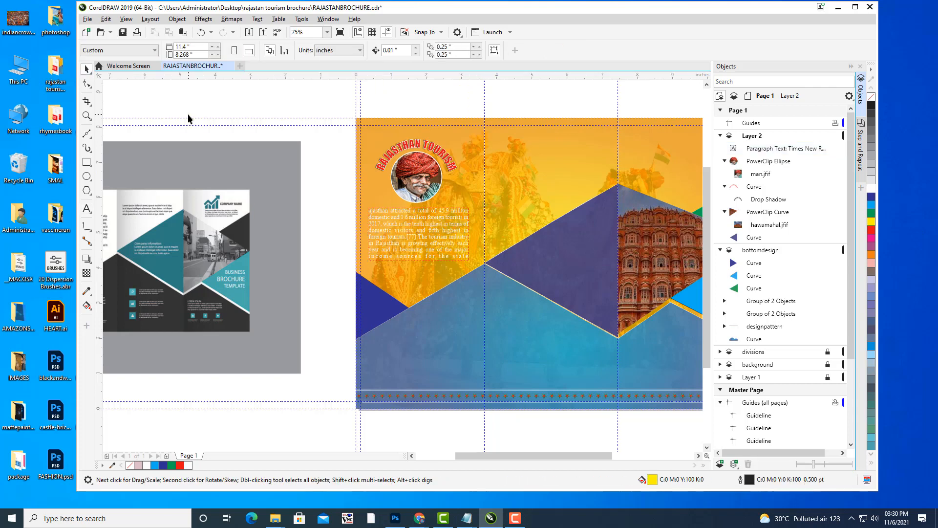
Recolour the whole paragraph text red.
click(444, 242)
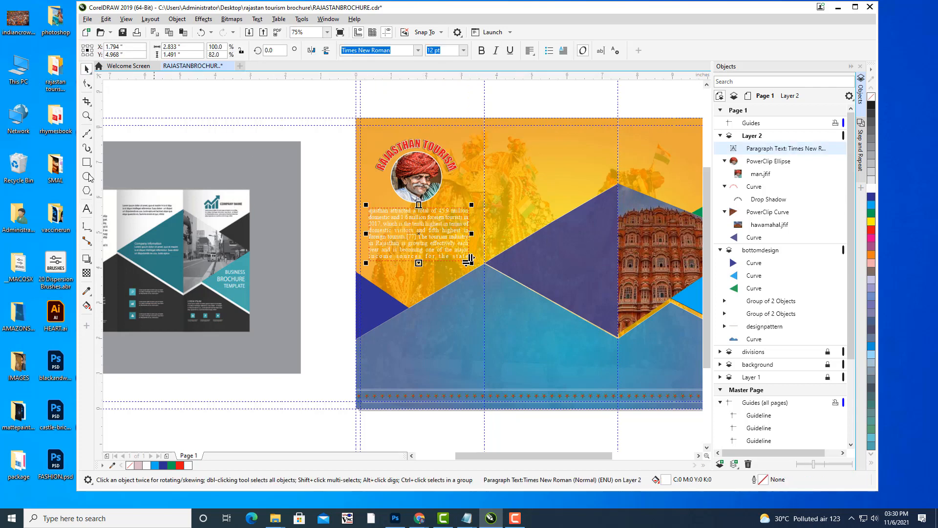
click(87, 208)
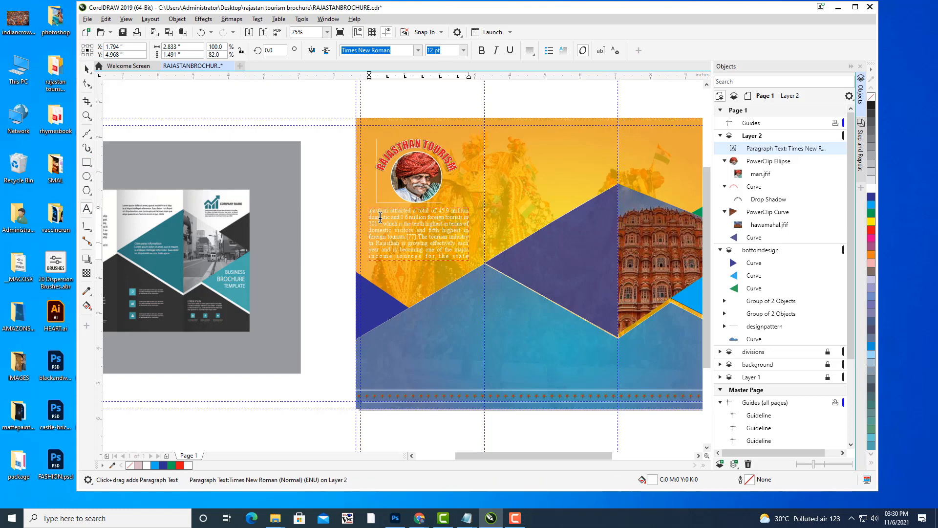
double_click(380, 217)
click(396, 218)
double_click(377, 211)
key(ctrl+a)
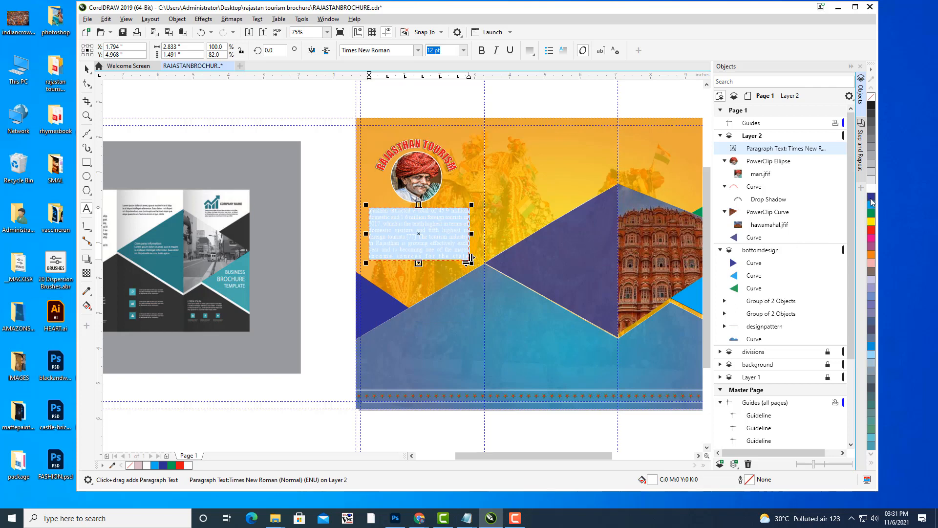
click(872, 230)
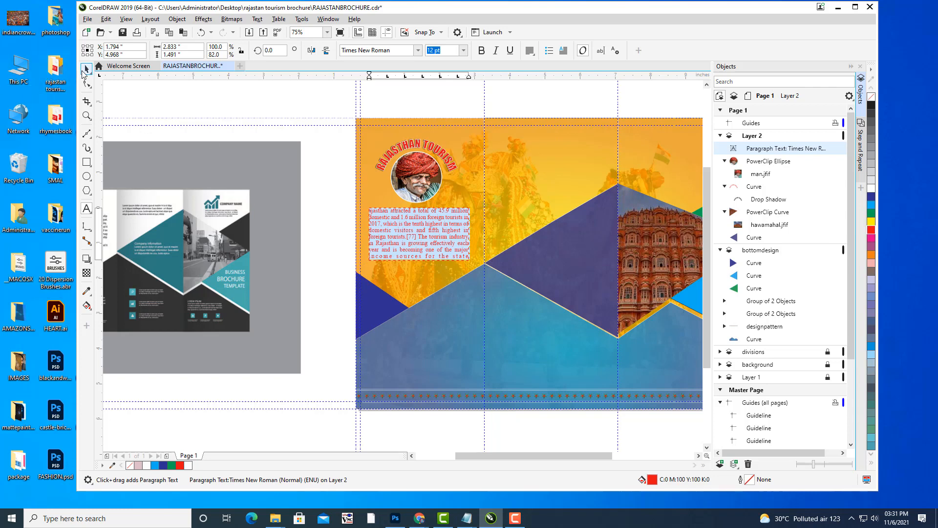
click(86, 69)
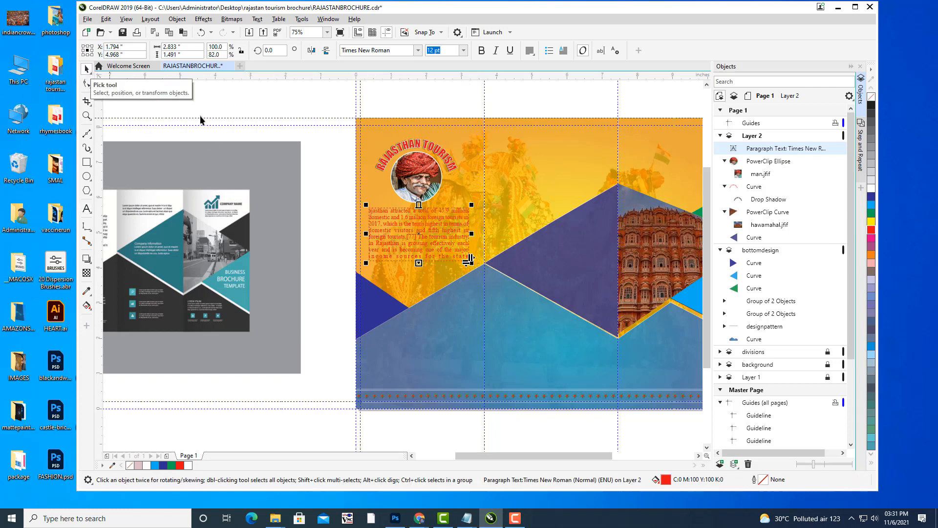
Recolour the whole paragraph text dark blue.
click(87, 209)
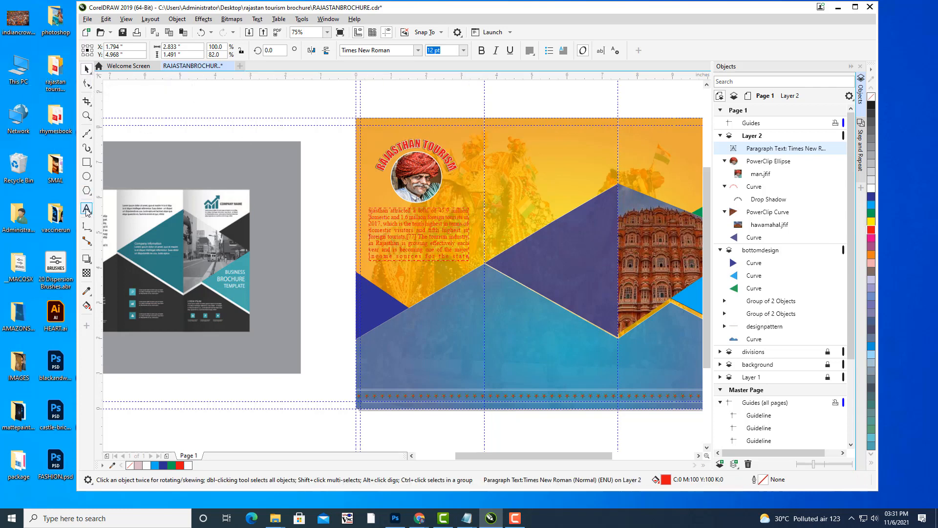
click(385, 211)
key(ctrl+a)
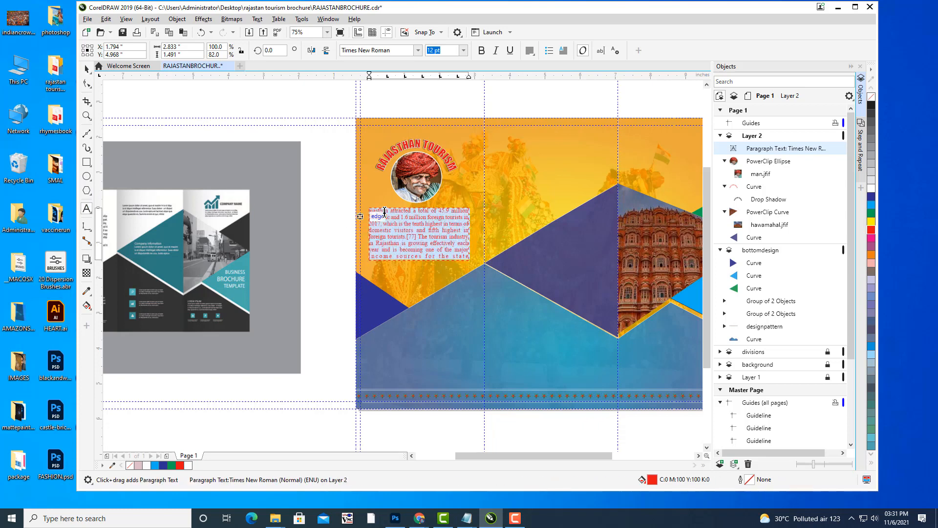
click(872, 197)
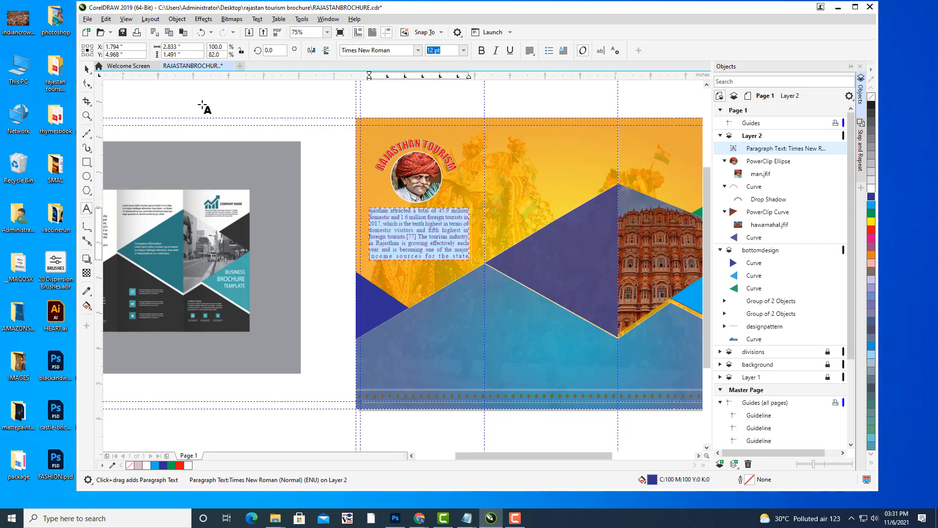
key(Escape)
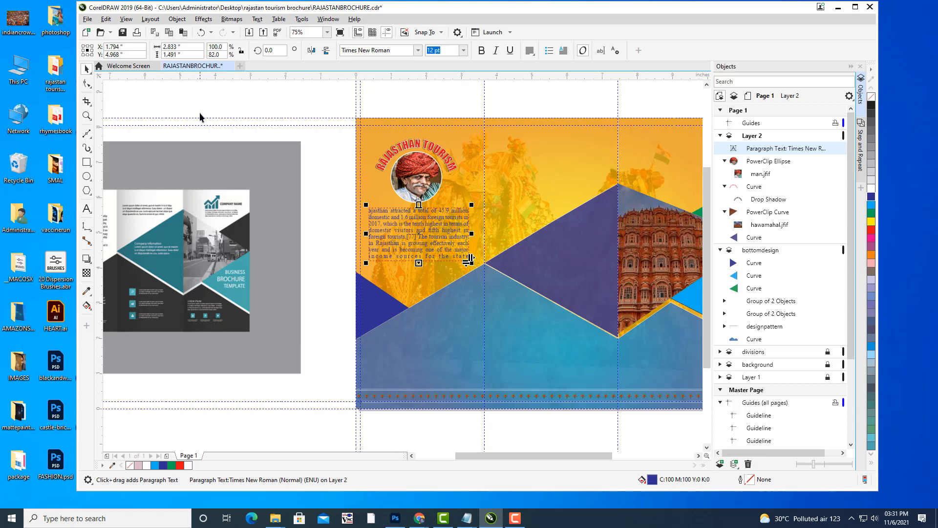
click(204, 108)
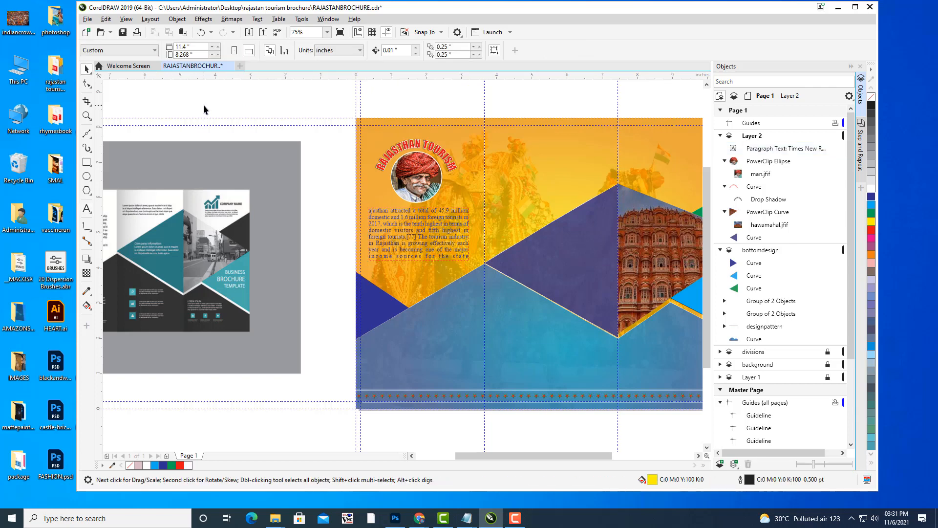
Make the tourism paragraph bold.
click(402, 232)
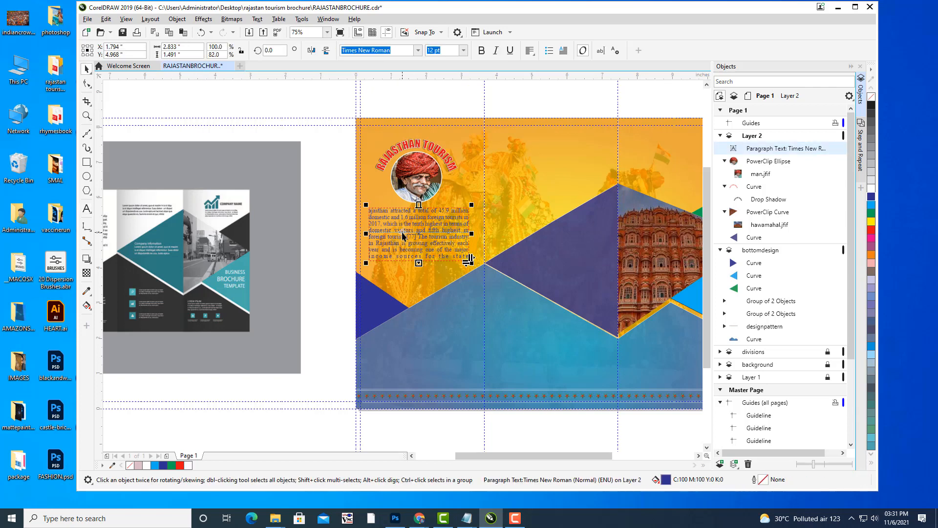
click(481, 52)
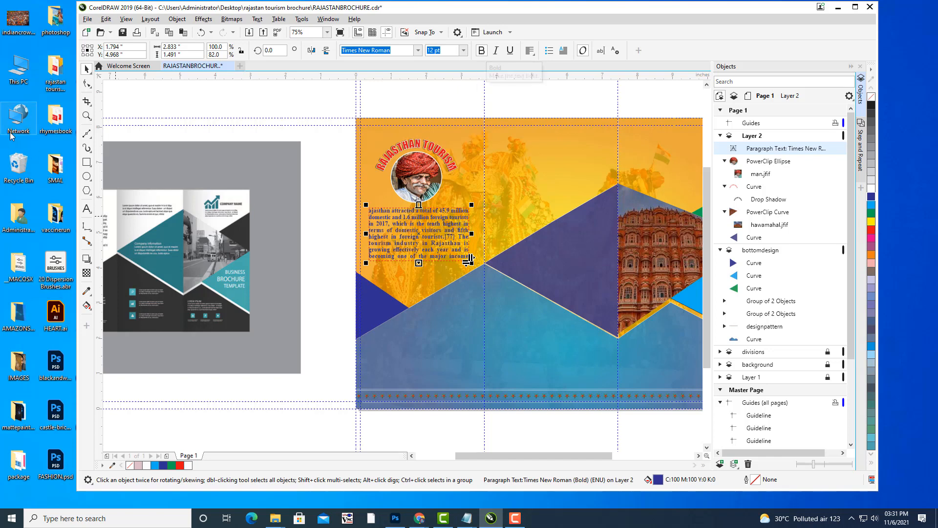
click(176, 101)
Type 'RAJASTHAN TOURS' / 'AND TRAVELS PVT LTD' on two lines in the left panel's blue area.
mouse_move(593, 189)
mouse_down()
mouse_move(535, 180)
mouse_move(482, 197)
mouse_move(586, 196)
mouse_up()
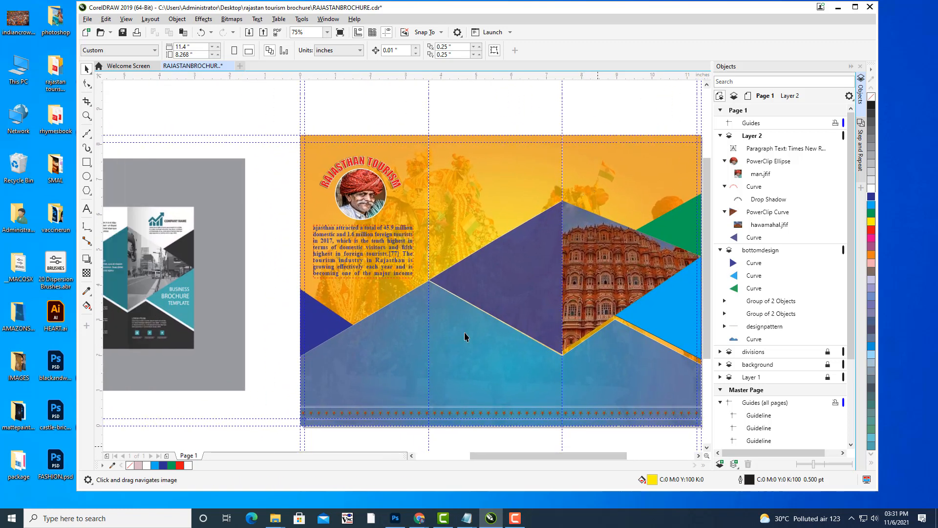
drag(489, 252, 460, 249)
drag(490, 198, 546, 210)
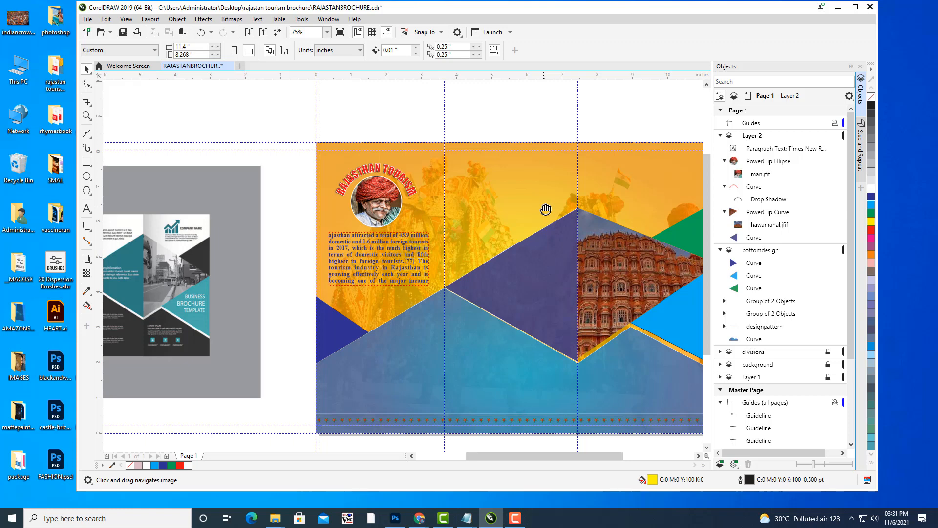
drag(514, 241, 583, 227)
scroll(547, 205, up, 1)
scroll(516, 181, down, 1)
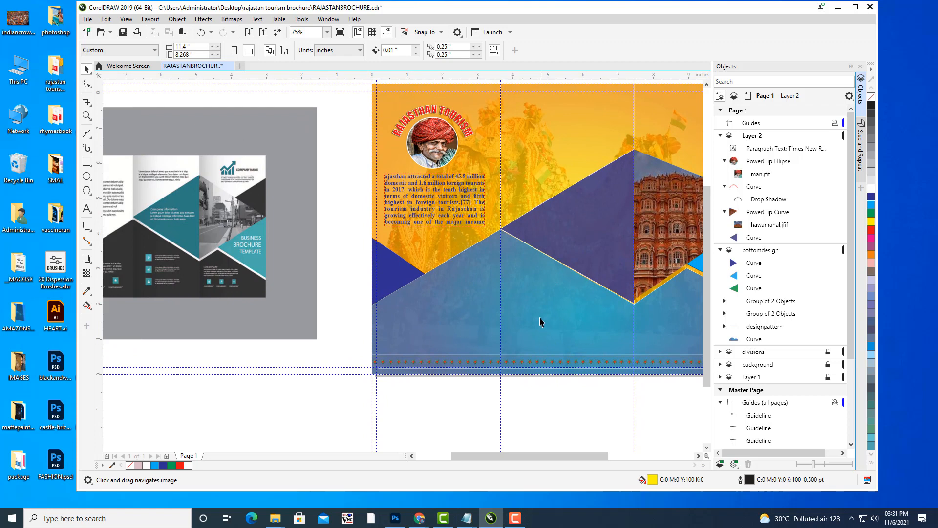
drag(504, 304, 563, 279)
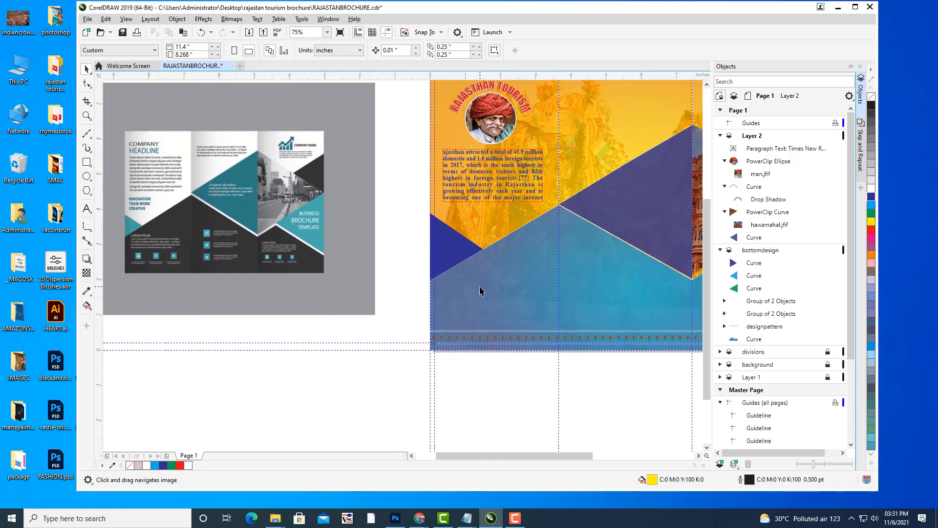
scroll(480, 291, up, 1)
drag(480, 291, 456, 287)
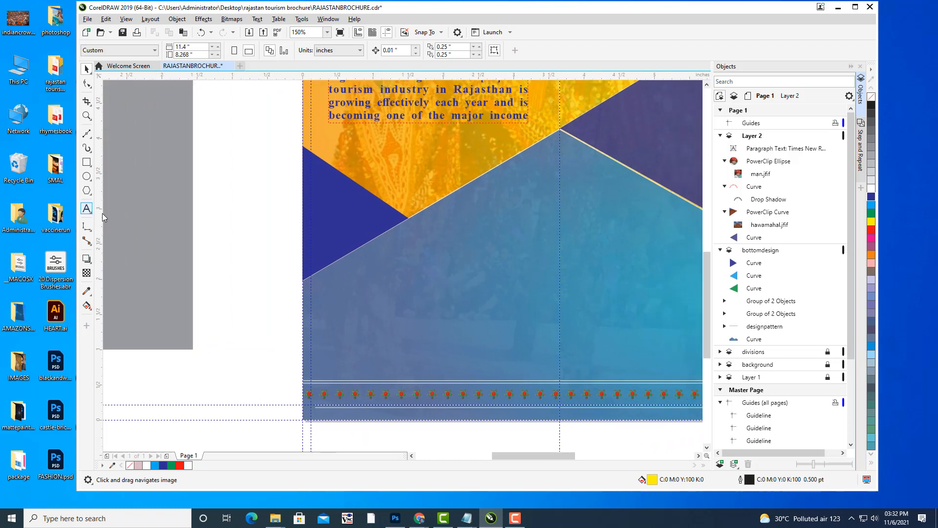
click(341, 303)
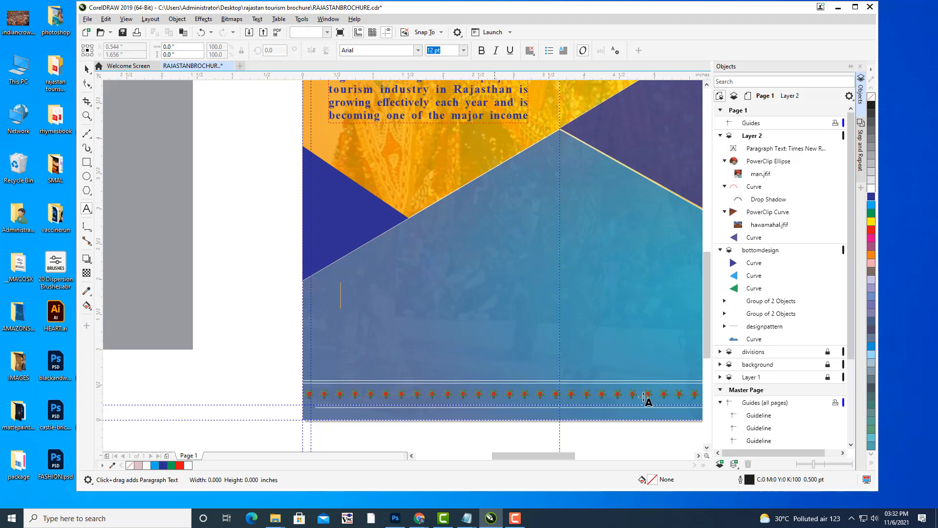
text(RAJ)
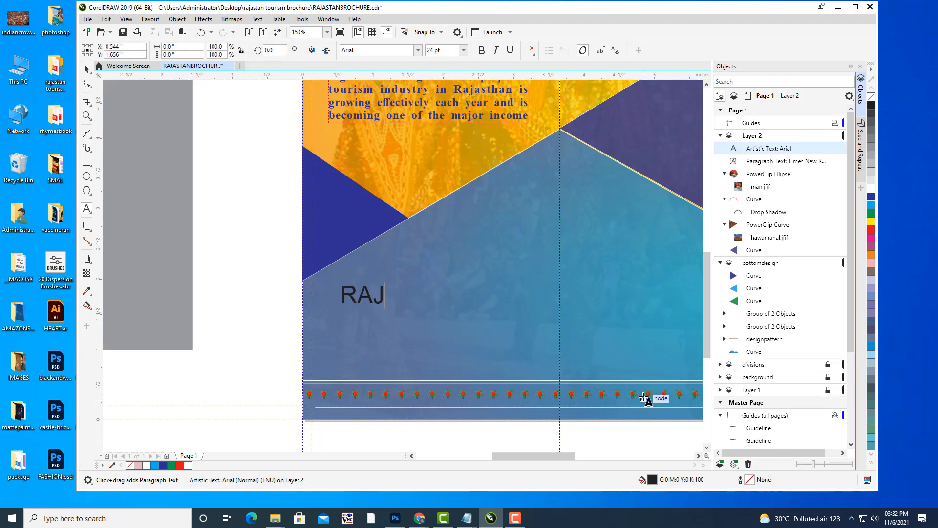
text(ASTHAN TOURS)
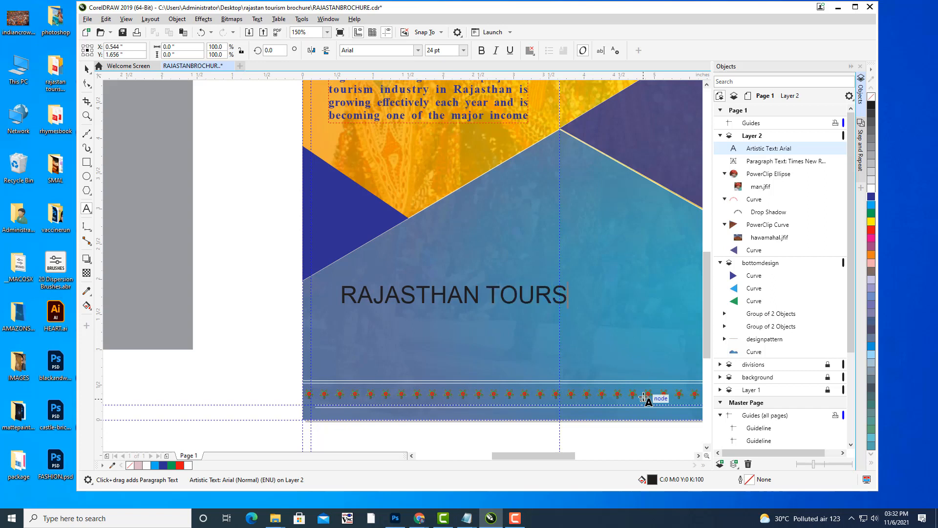
key(Return)
text(AND TRAVELS)
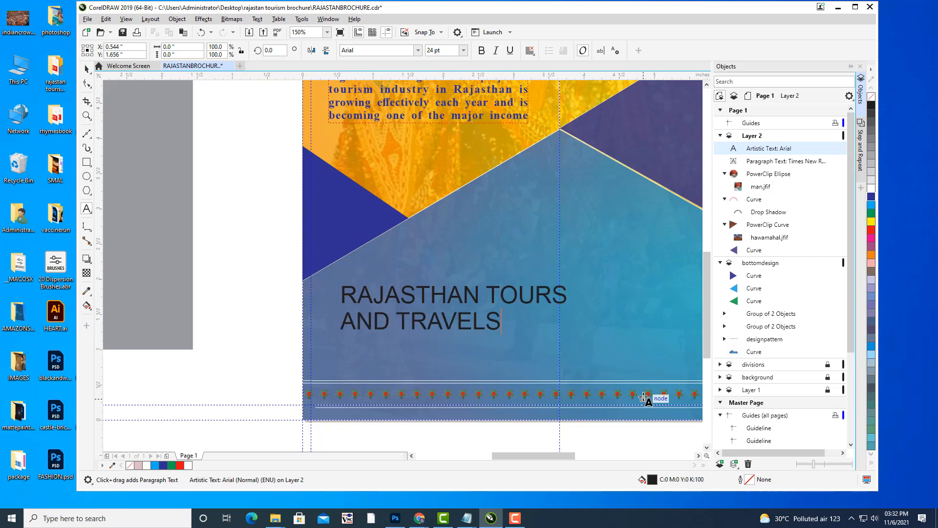
text( PVT L)
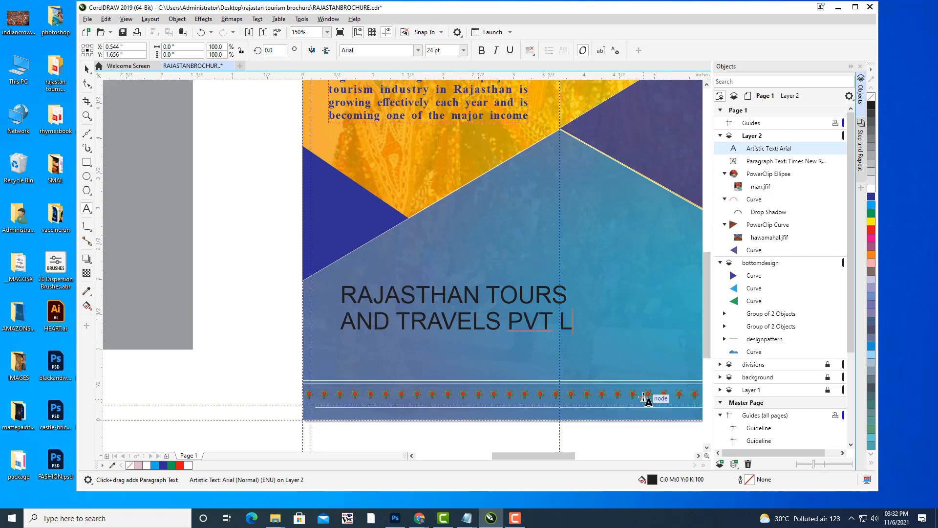
text(TD)
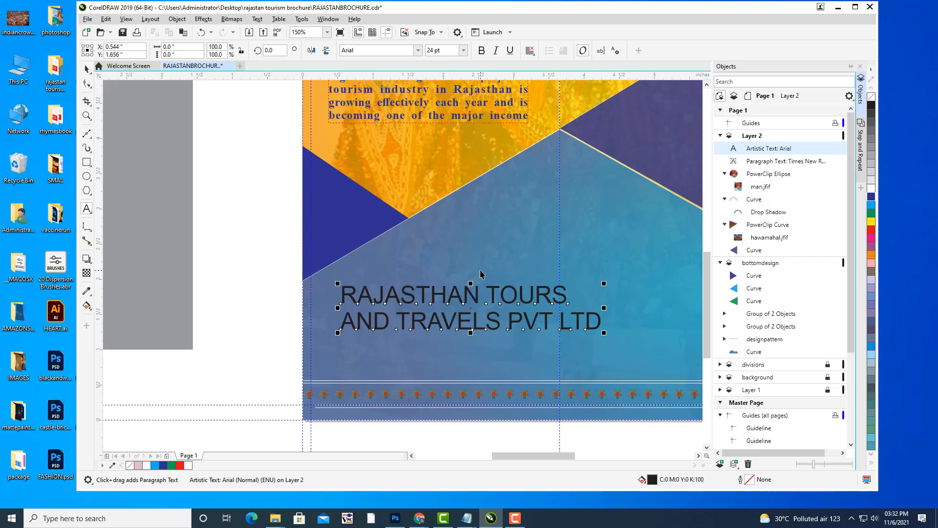
Move the title left, centre-align it and shrink it to about 72%.
click(87, 69)
drag(477, 294, 438, 294)
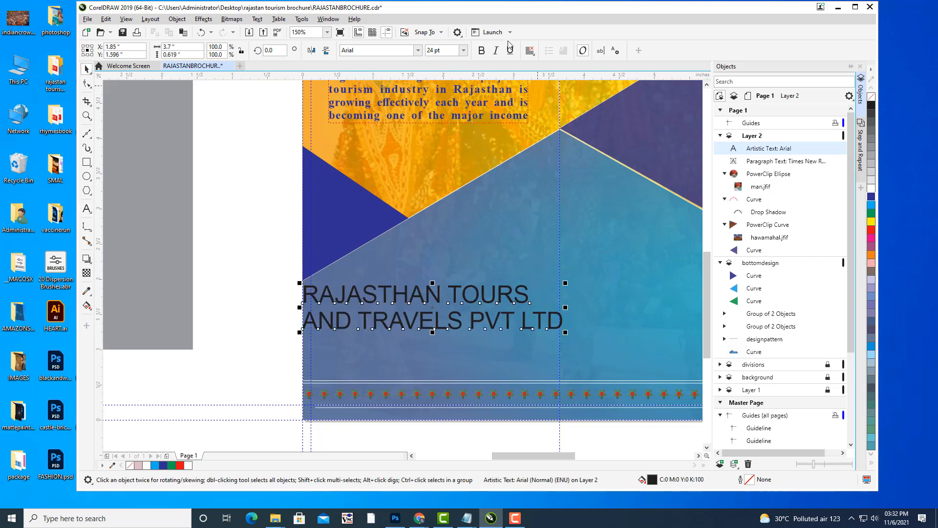
click(530, 50)
click(542, 91)
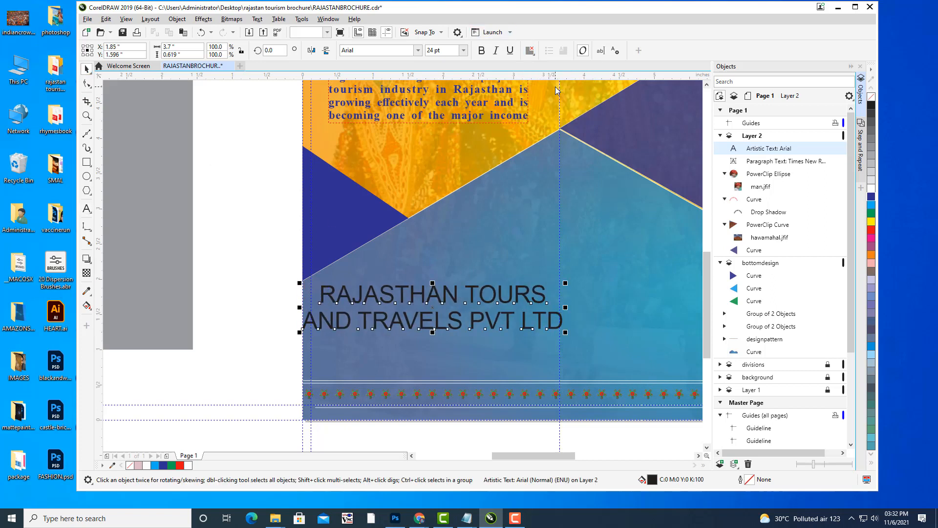
mouse_move(566, 282)
mouse_down()
mouse_move(474, 302)
mouse_move(522, 292)
mouse_up()
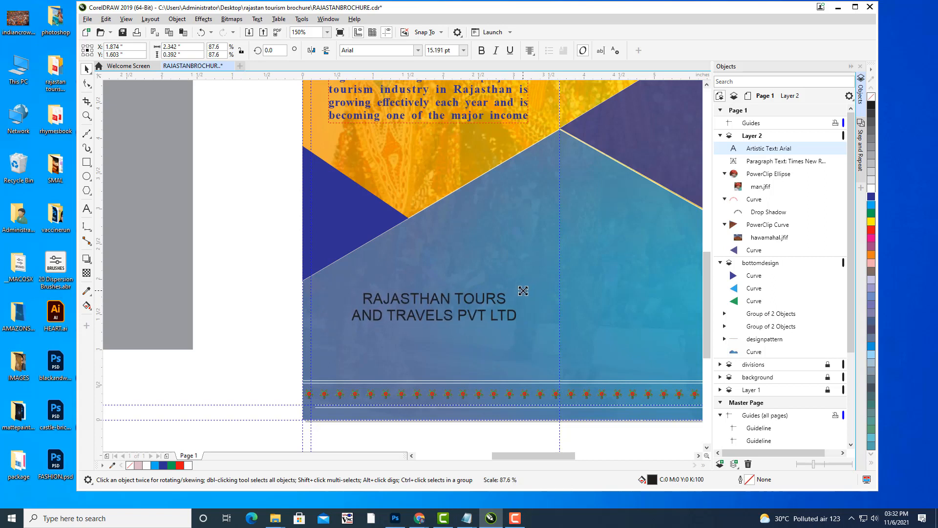
Make the company title bold.
click(481, 51)
click(240, 224)
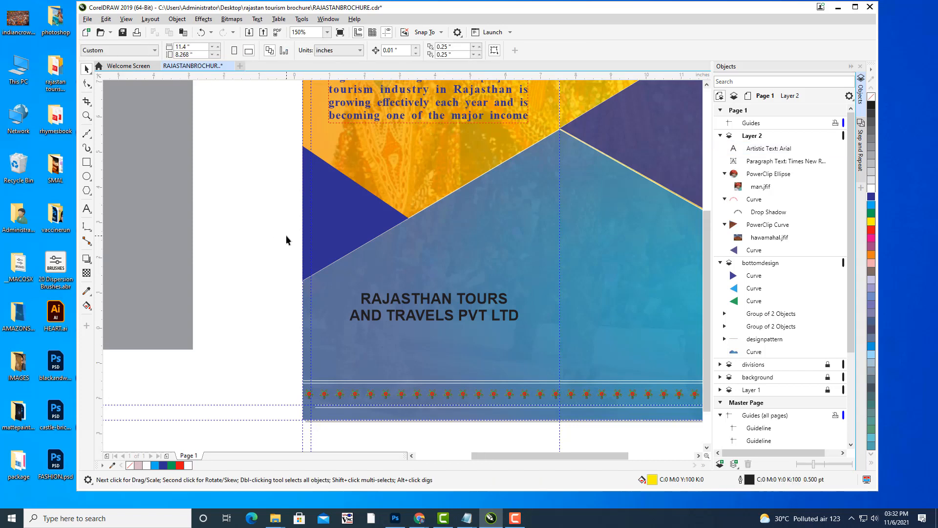
scroll(286, 236, down, 1)
drag(318, 243, 491, 295)
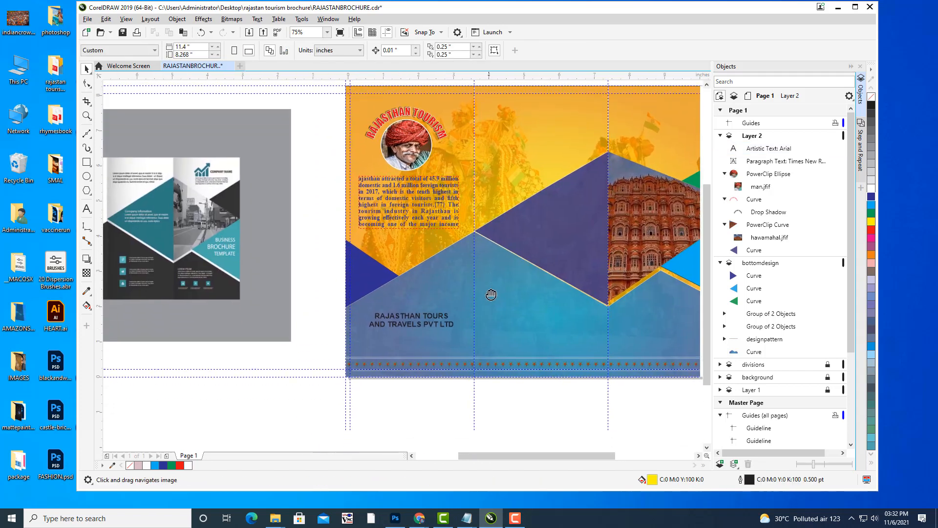
click(431, 329)
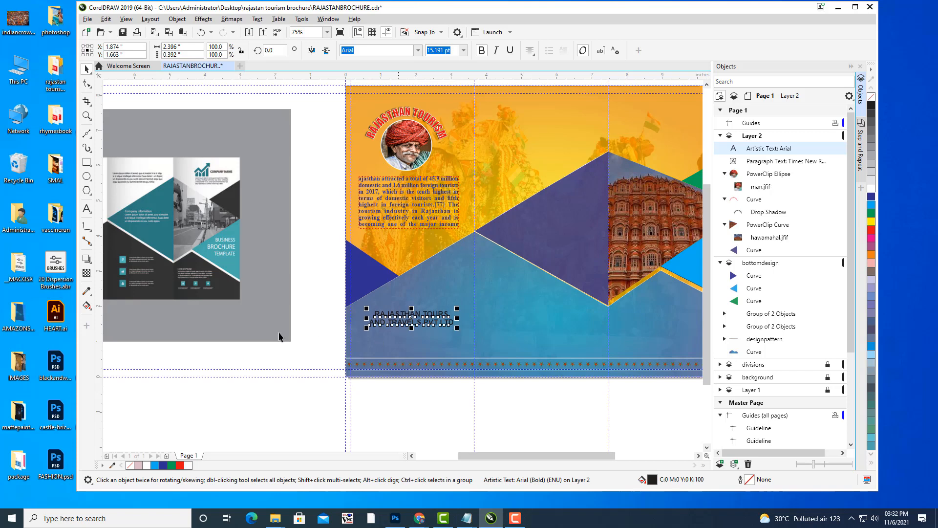
click(320, 328)
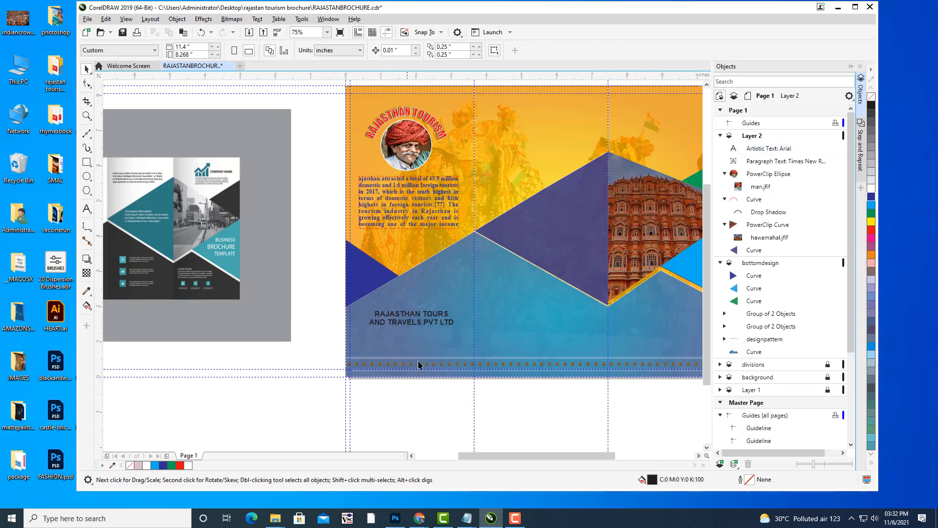
drag(422, 337, 438, 242)
scroll(428, 251, up, 1)
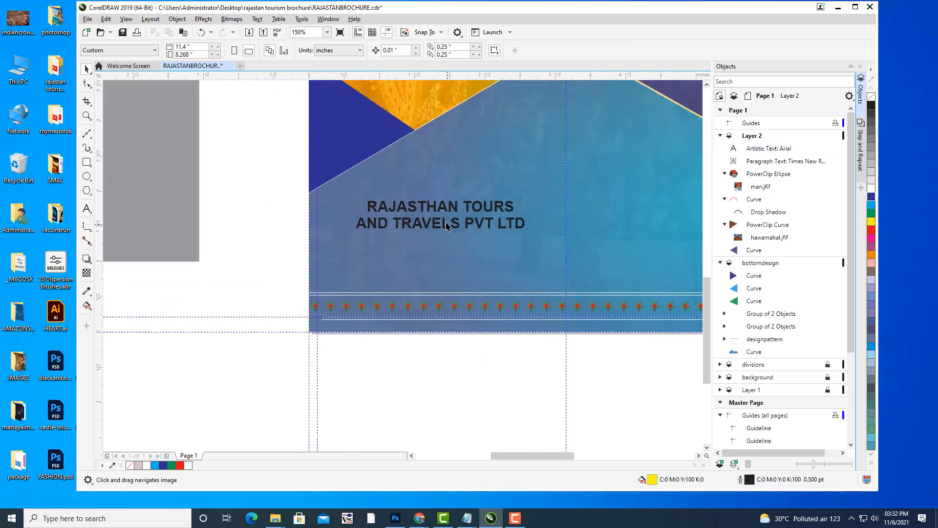
Fill the company title white and nudge it slightly upward.
click(445, 226)
click(871, 190)
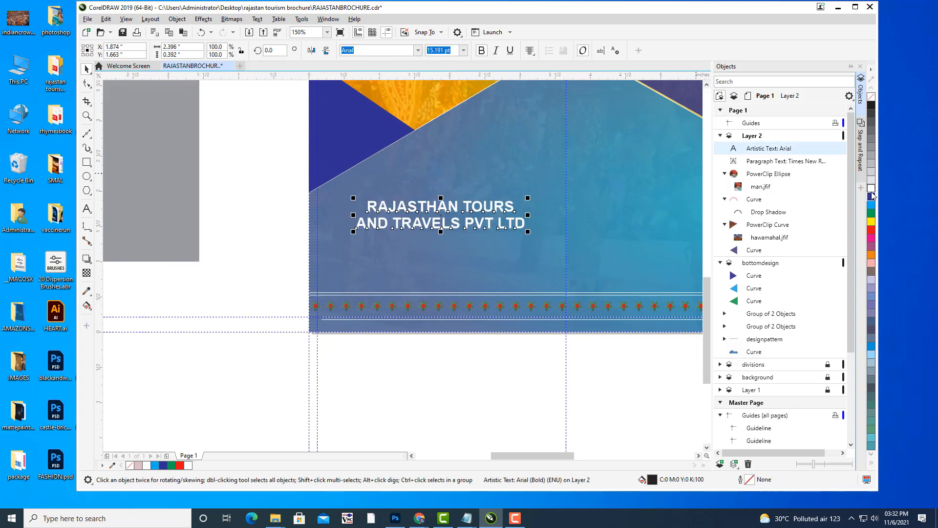
key(Up)
key(Up)
key(Up)
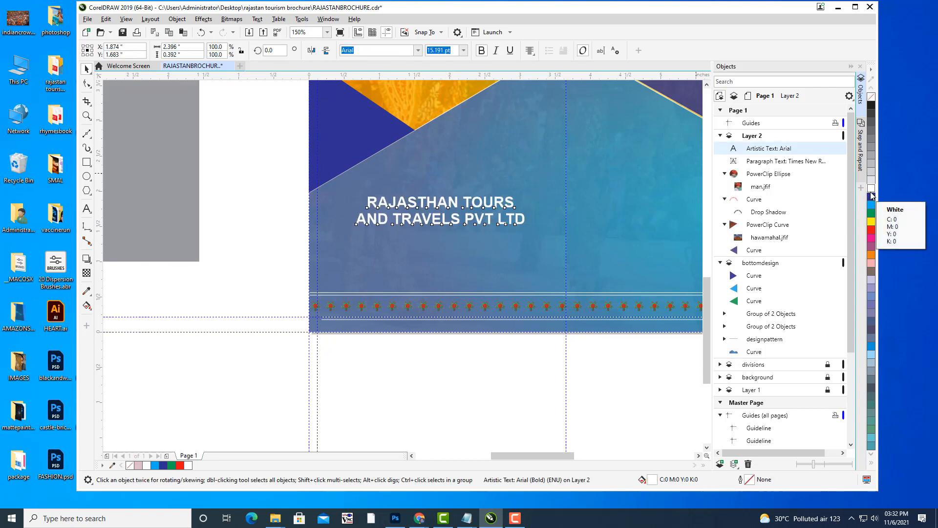
click(291, 233)
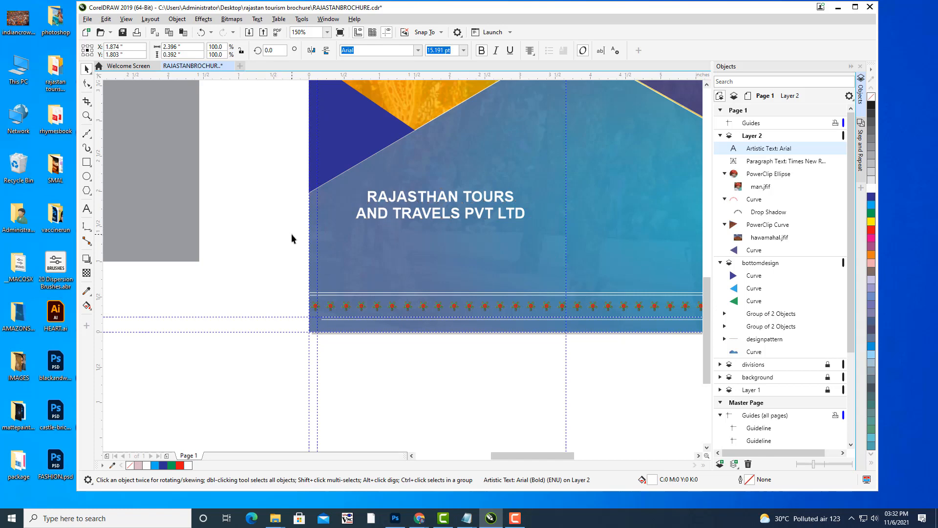
scroll(292, 234, down, 2)
drag(321, 255, 359, 376)
drag(457, 321, 427, 298)
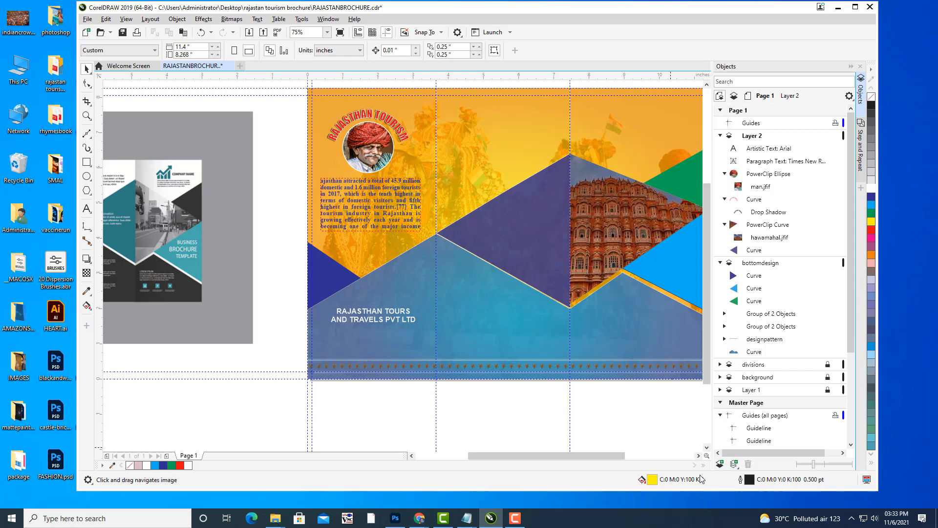
drag(339, 261, 295, 342)
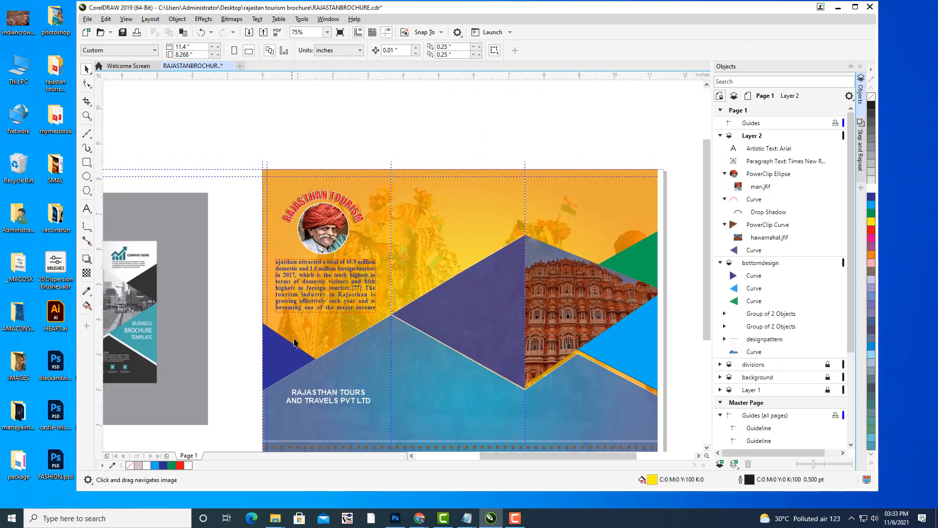
drag(487, 306, 503, 211)
drag(483, 270, 580, 226)
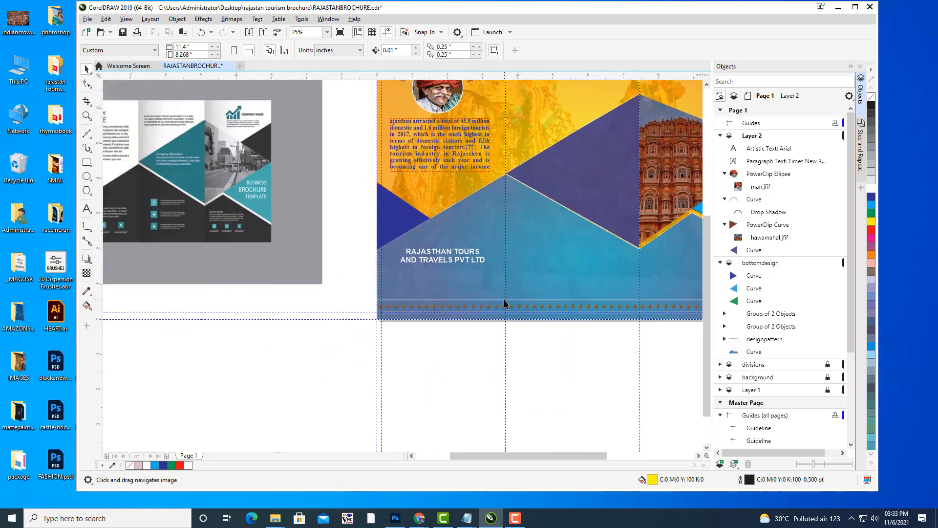
scroll(470, 286, up, 2)
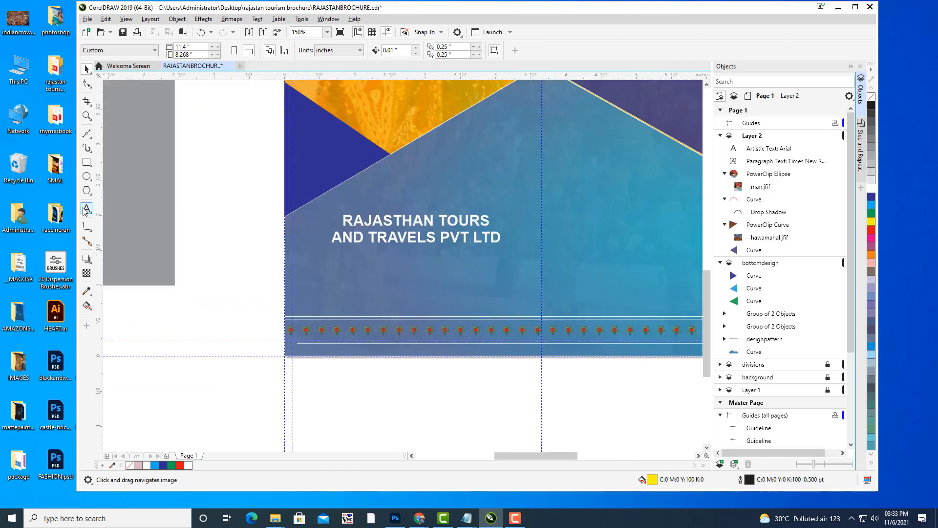
In Chrome, search Google for 'rajasthan TOURS' and scroll through the results.
mouse_move(418, 513)
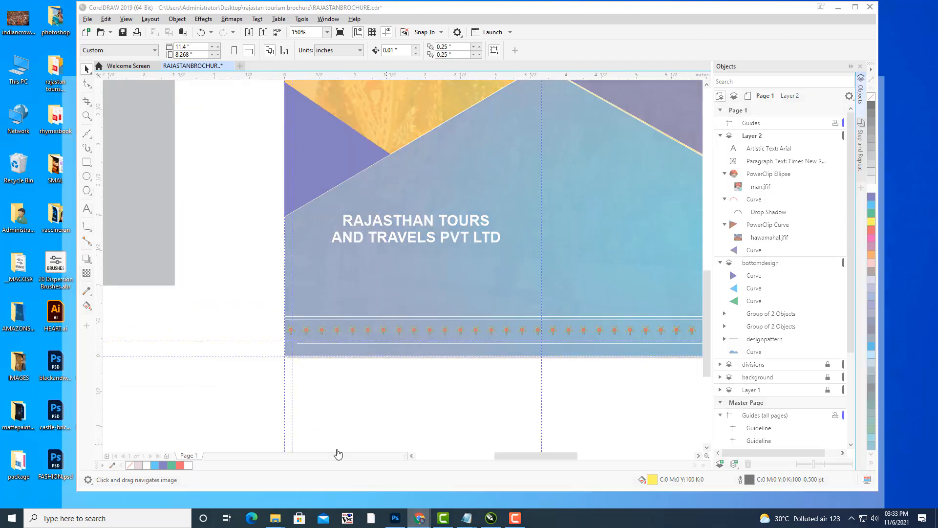
click(335, 450)
scroll(567, 152, up, 20)
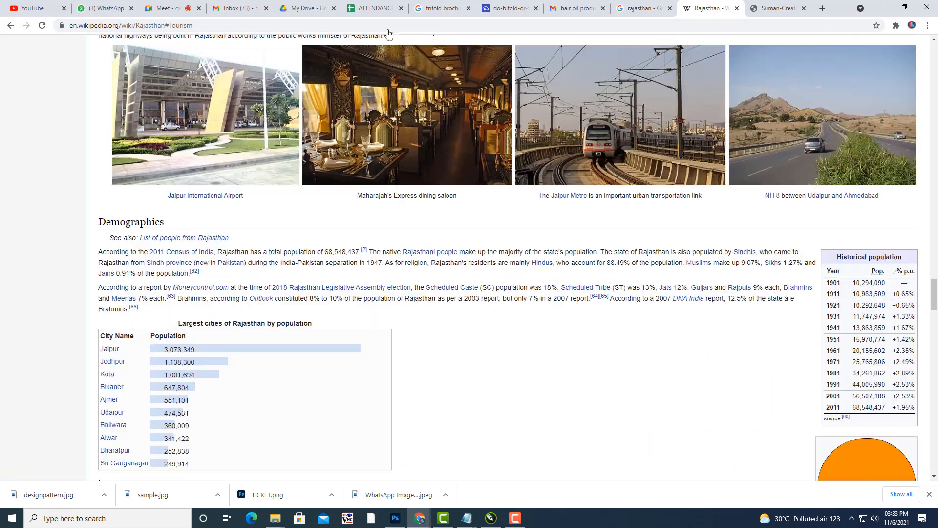
click(641, 8)
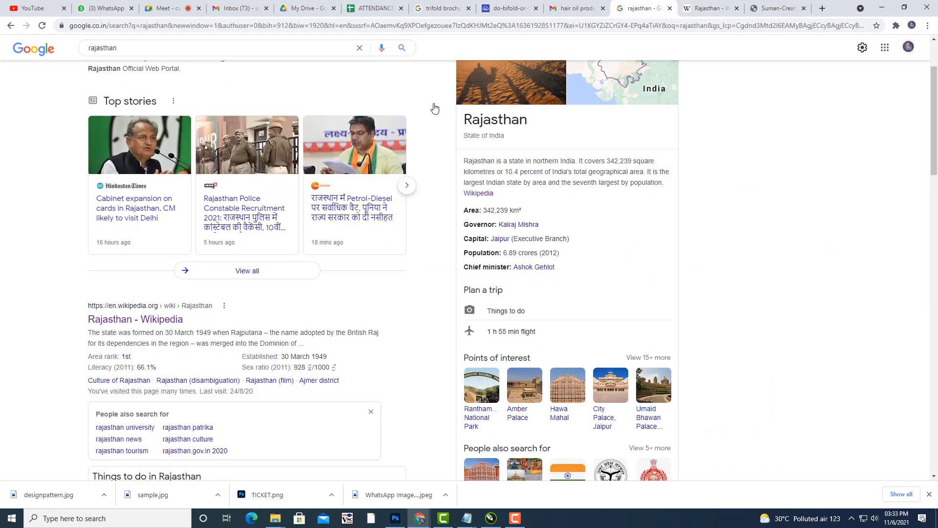
click(123, 51)
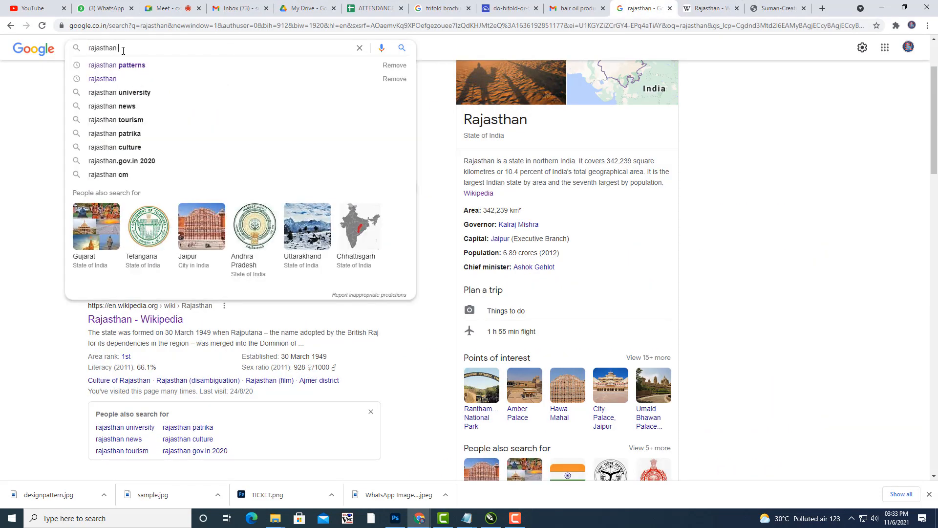
text(TYR)
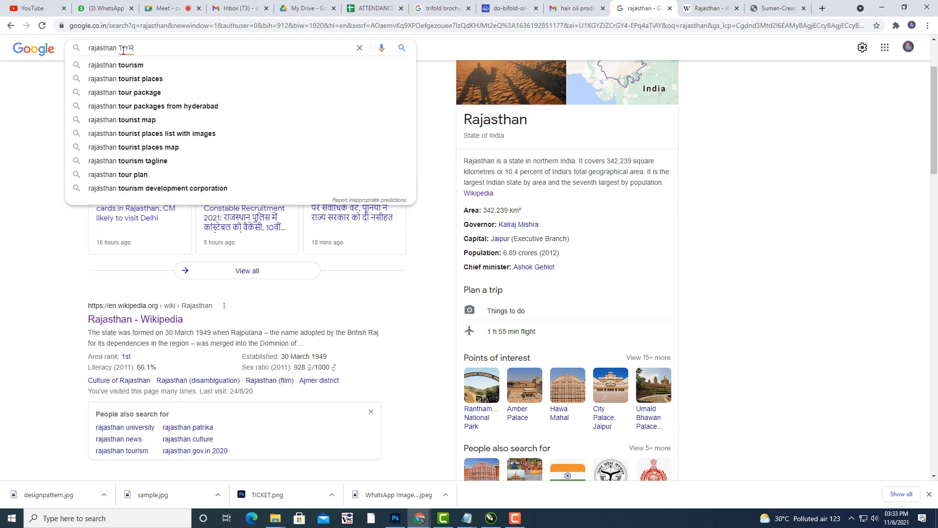
key(BackSpace)
key(BackSpace)
text(IOURS)
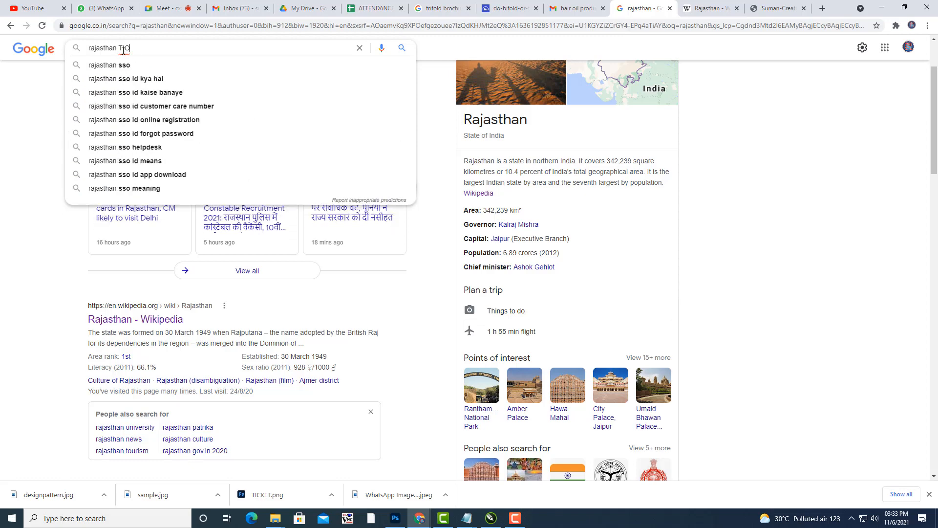
key(Return)
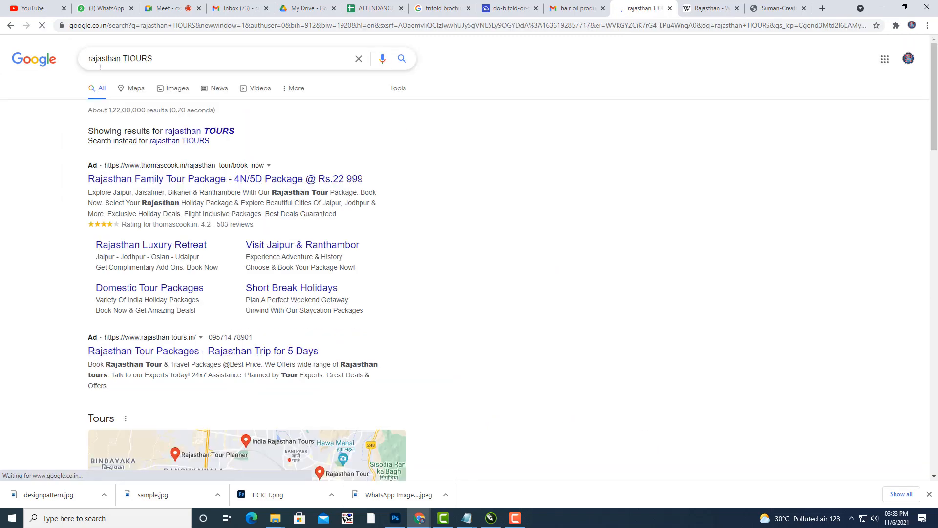
click(219, 131)
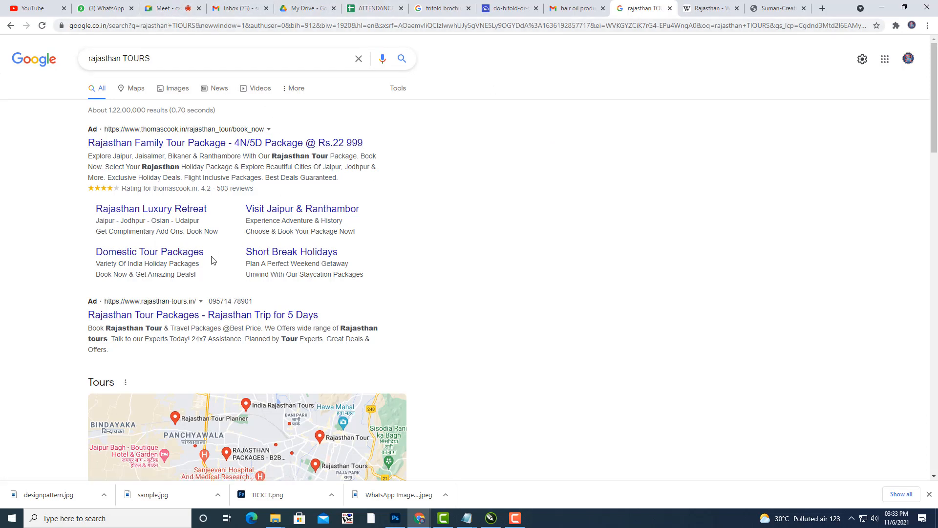
scroll(490, 243, down, 5)
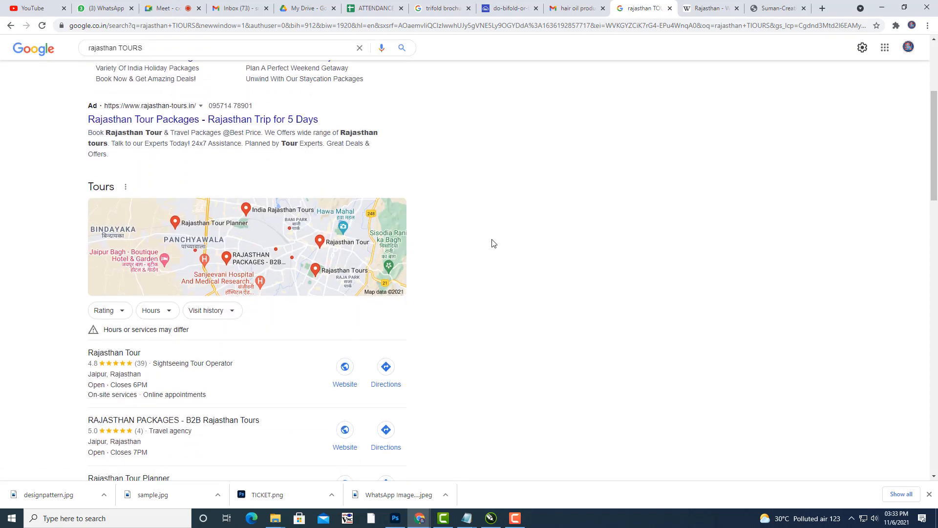
scroll(329, 410, down, 4)
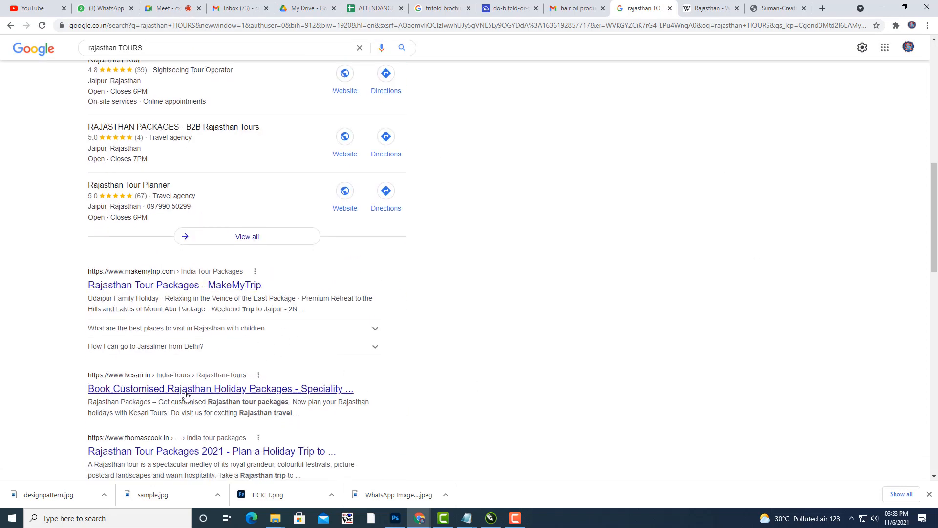
Browse the MakeMyTrip Rajasthan packages, then return to the search results.
click(203, 290)
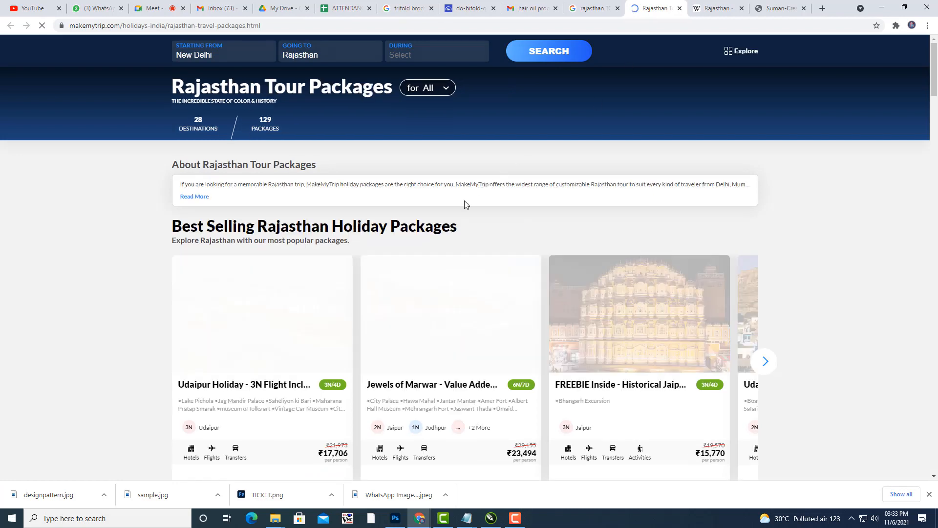
scroll(239, 334, down, 3)
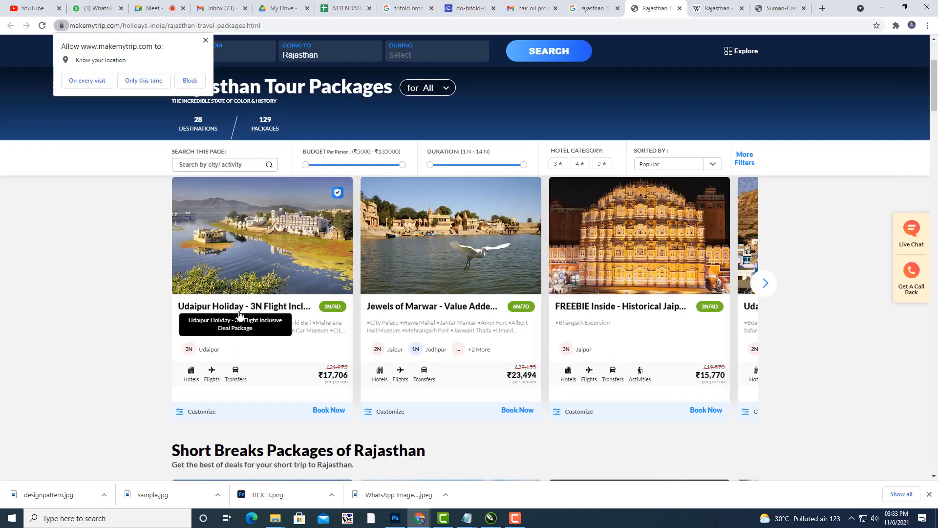
click(317, 325)
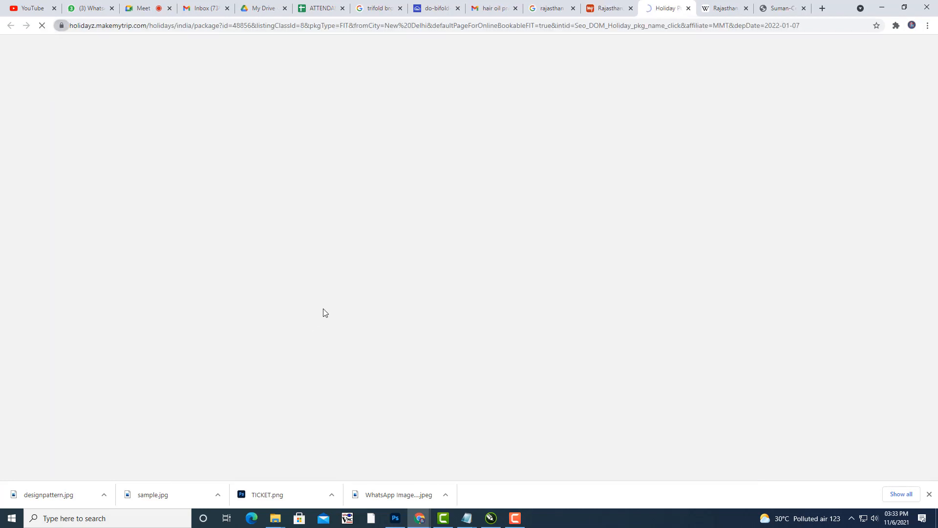
click(609, 8)
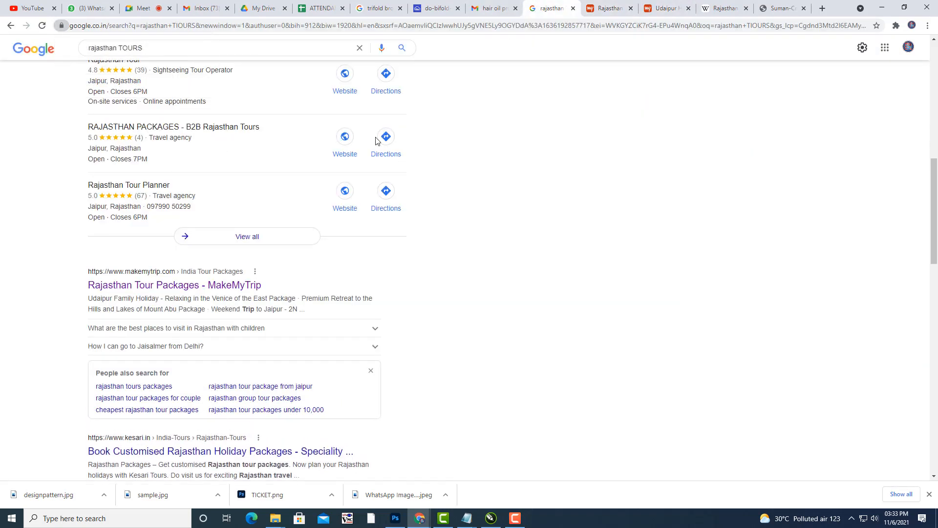
click(550, 8)
Copy the address of RAJASTHAN PACKAGES - B2B Rajasthan Tours from the local listings.
click(125, 189)
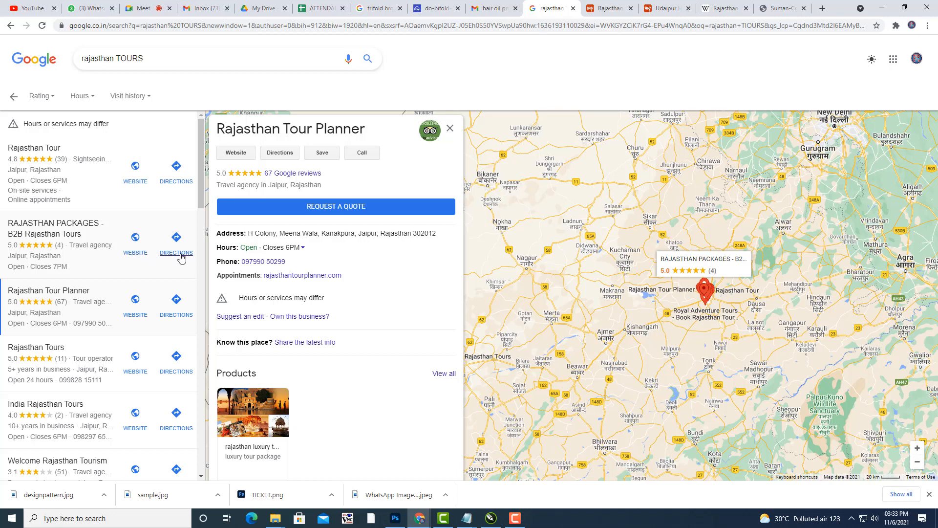
click(55, 235)
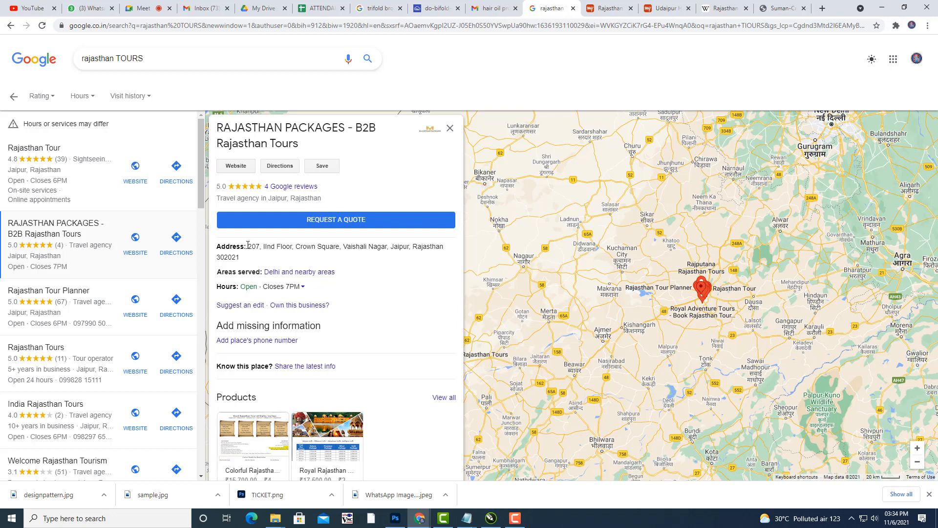
drag(247, 245, 277, 258)
key(ctrl+c)
right_click(350, 247)
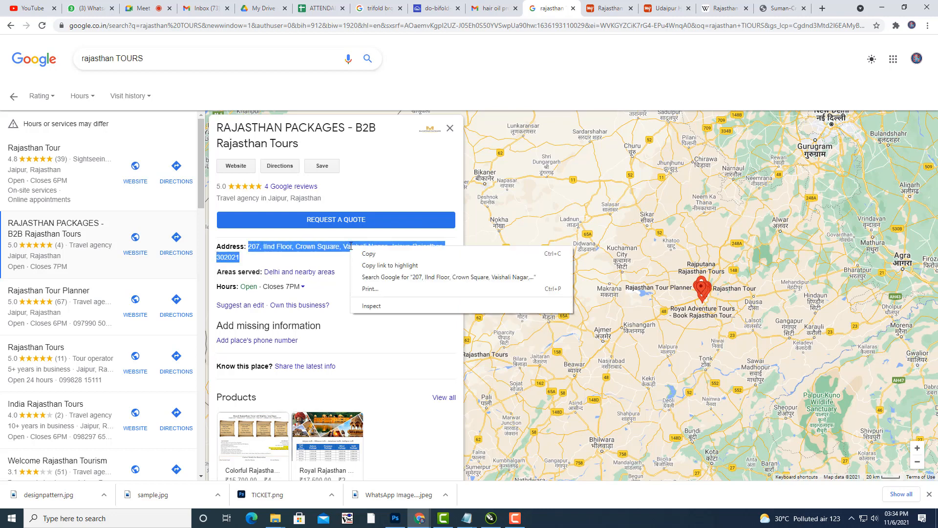
click(364, 254)
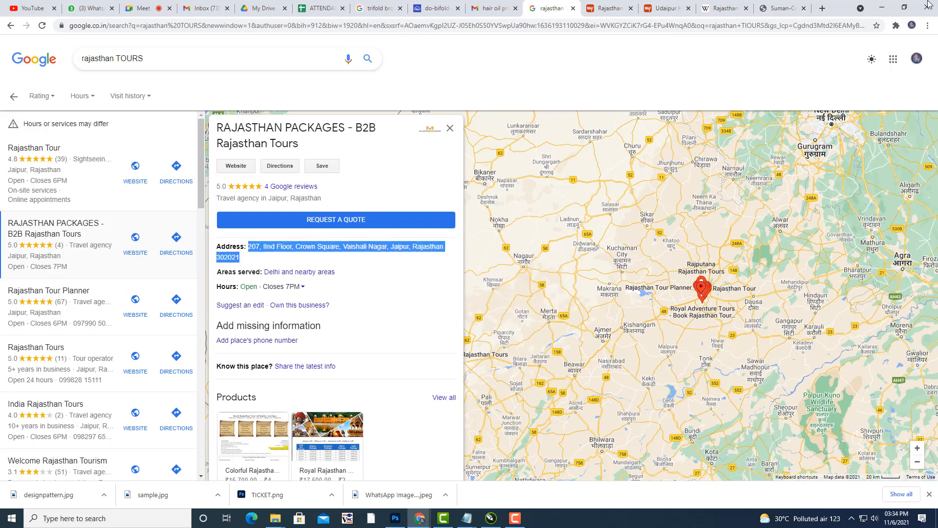
click(882, 7)
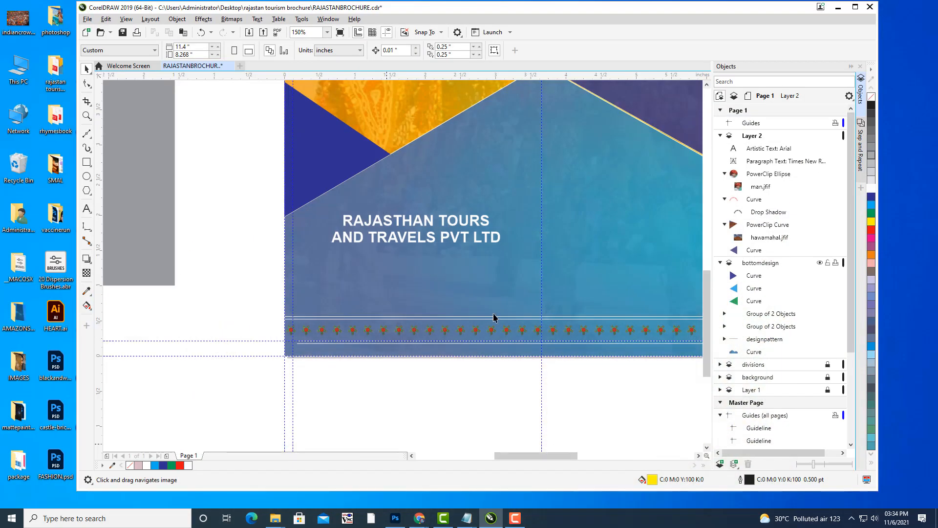
Paste the copied address into a new paragraph frame below the company name, in white.
click(87, 209)
drag(298, 253, 533, 313)
key(ctrl+v)
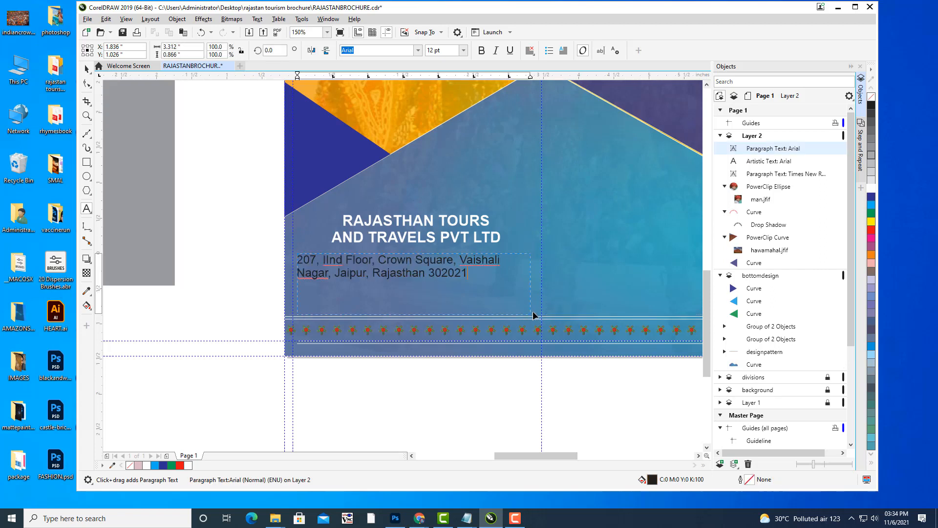
key(ctrl+a)
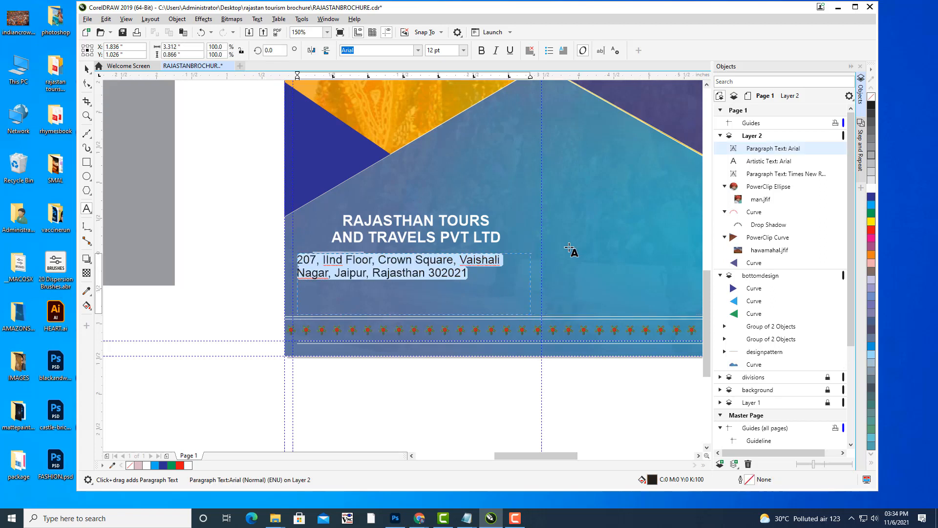
click(870, 190)
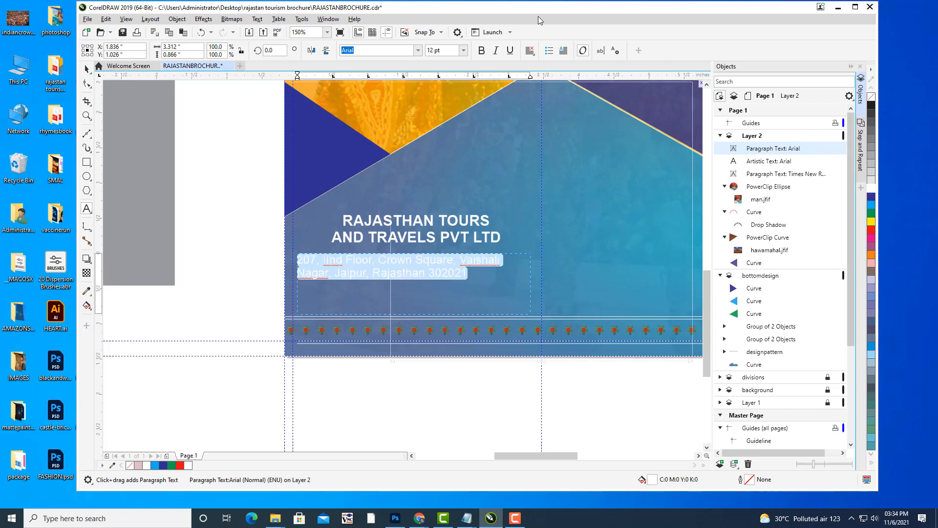
Set the address in Times New Roman, centre-aligned, and deselect it.
click(531, 50)
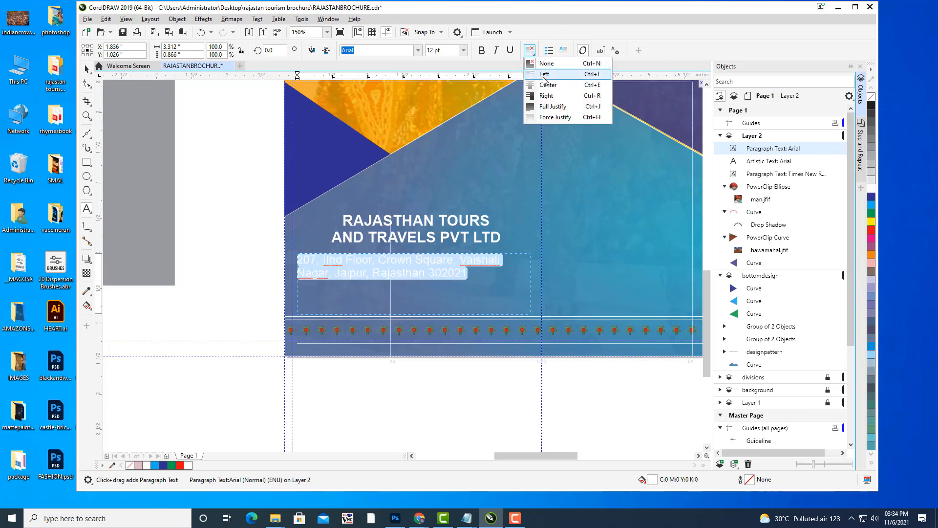
click(546, 106)
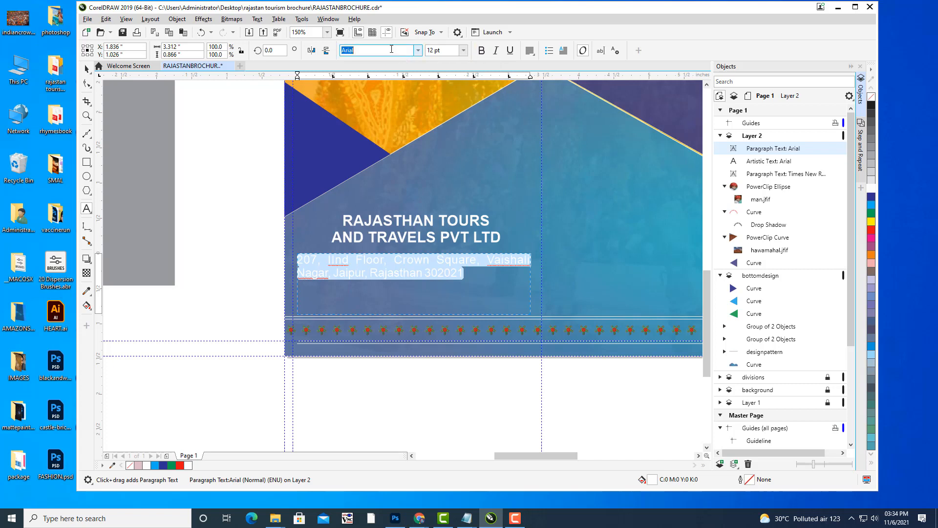
text(Times New Roman)
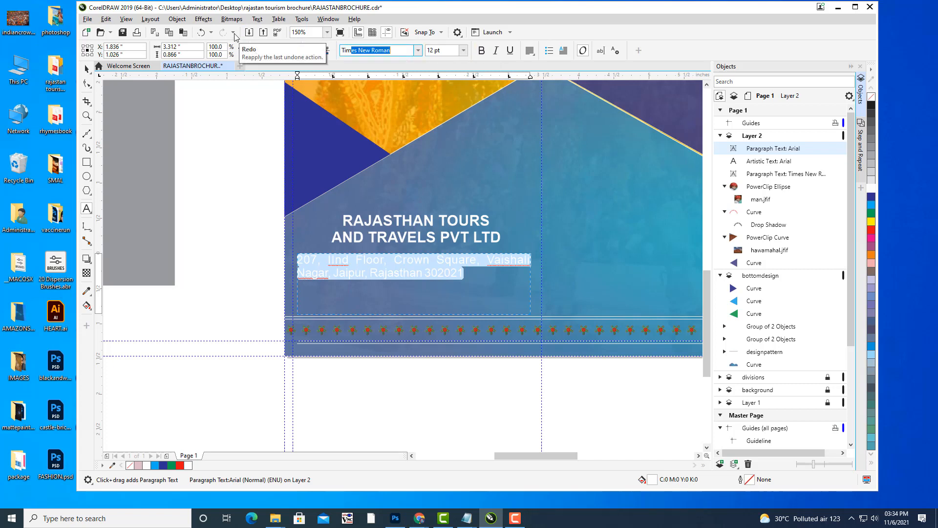
key(Return)
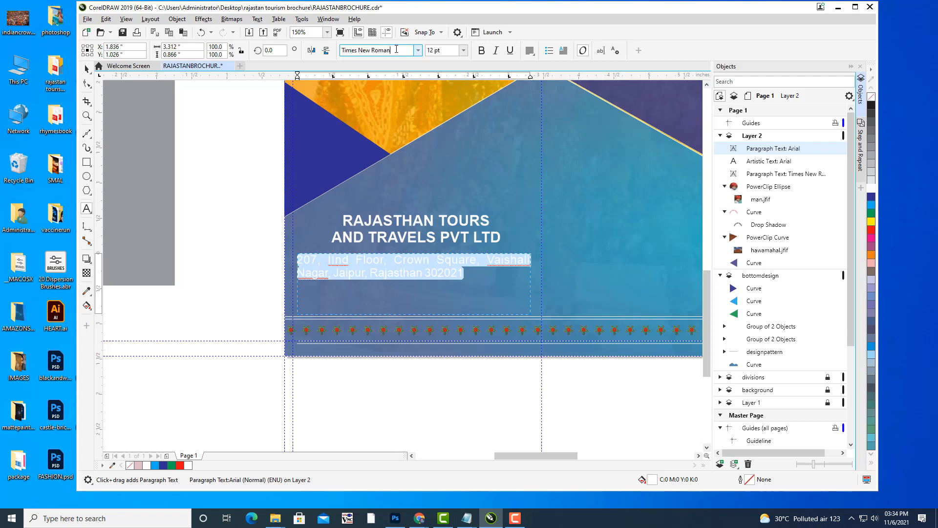
click(530, 51)
click(541, 107)
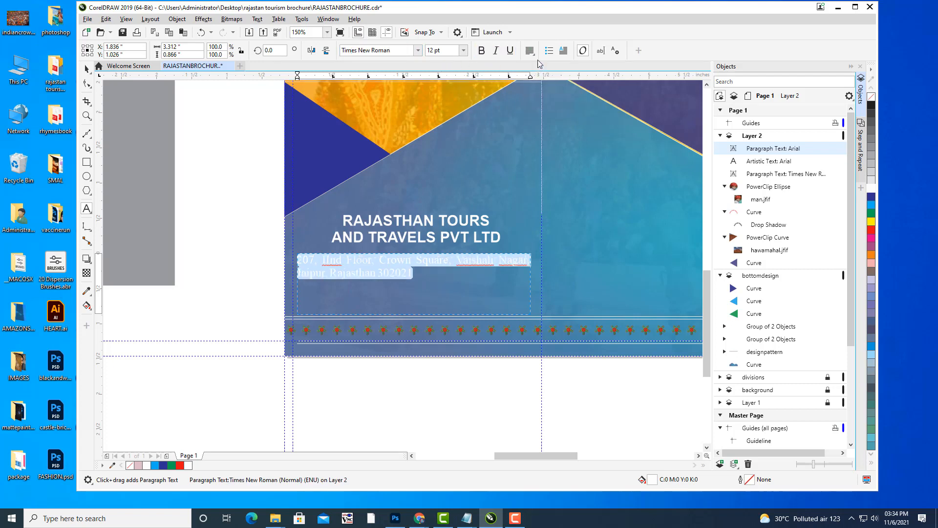
click(531, 51)
click(547, 84)
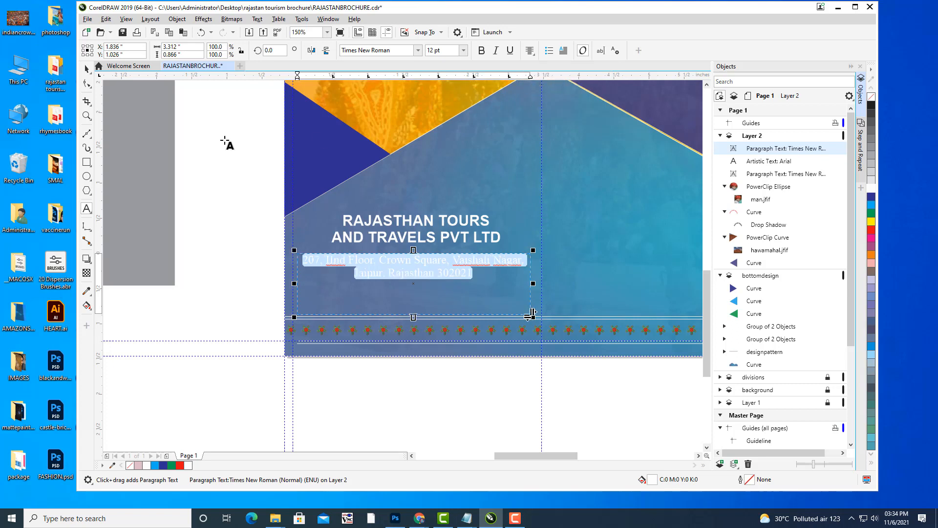
click(87, 68)
click(207, 145)
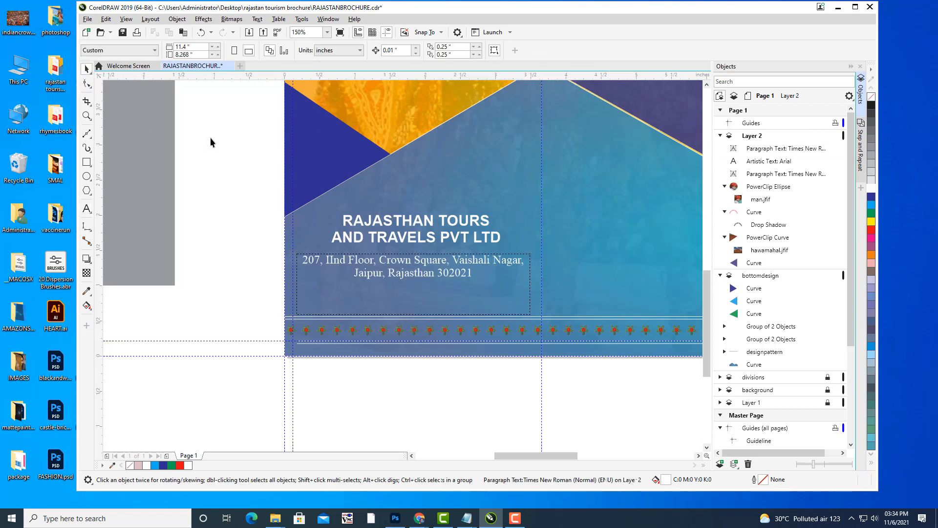
scroll(472, 205, down, 1)
drag(557, 136, 442, 243)
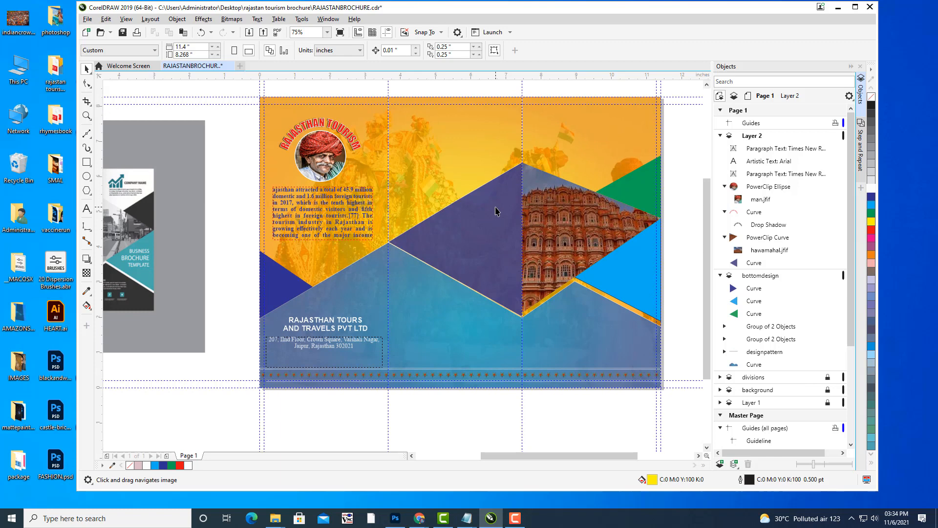
drag(418, 300, 453, 210)
scroll(445, 191, up, 1)
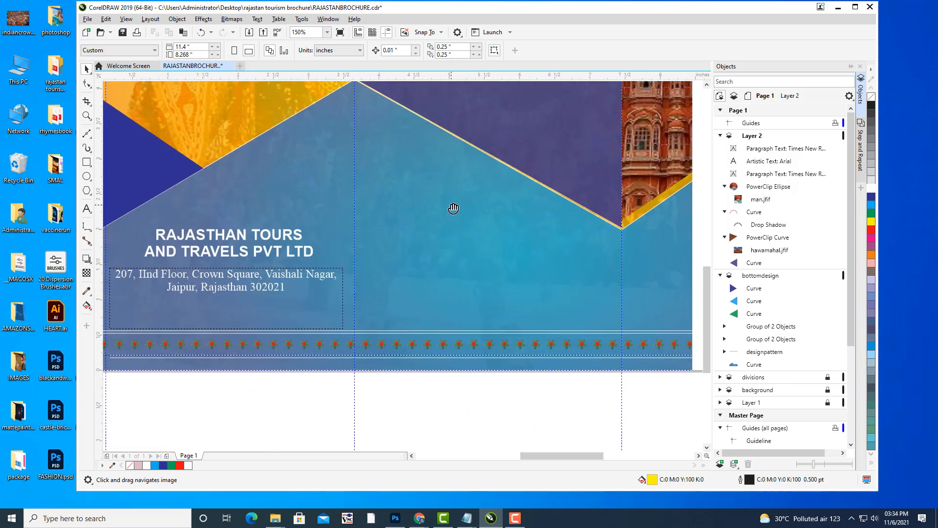
click(87, 208)
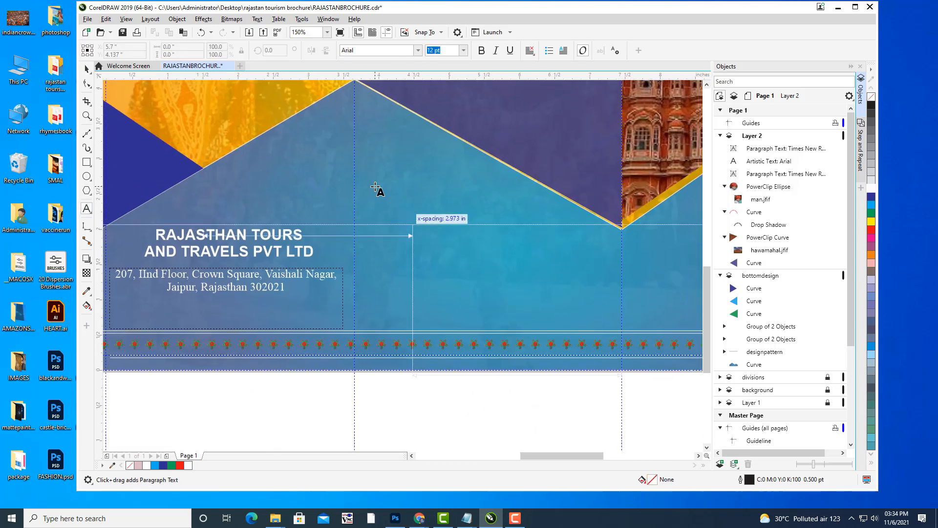
Add 'CONNECT US ON SOCIAL MEDIA' in the middle panel, scaled to about 15 pt.
click(375, 187)
text(CO)
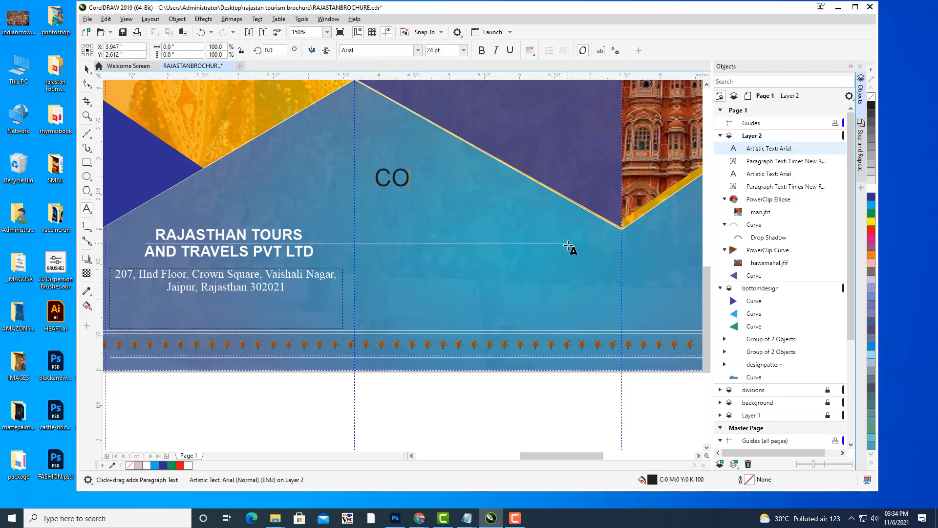
text(NNECT US )
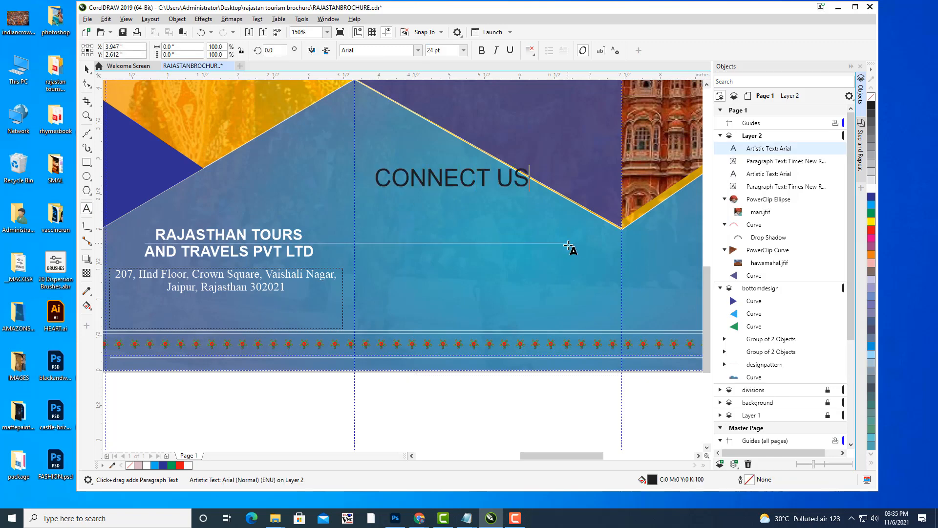
text(ON SOCIAL MEDIA)
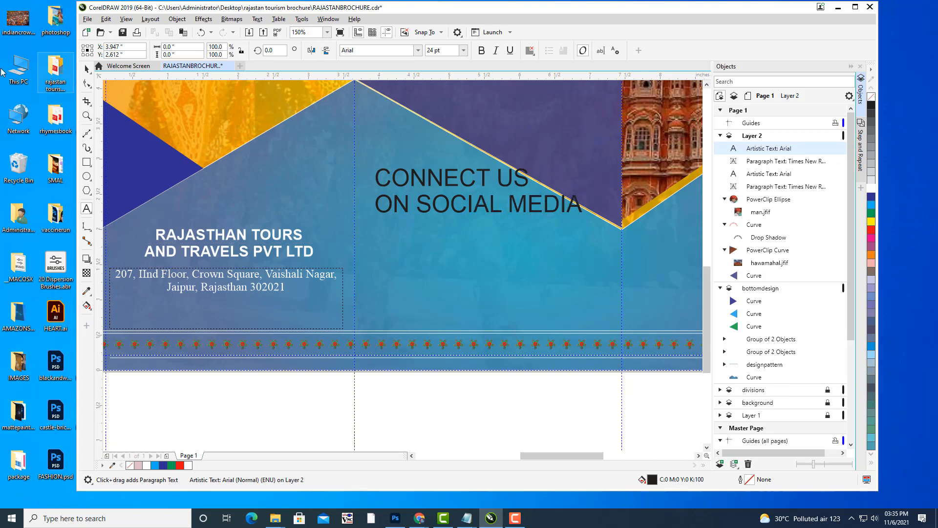
click(87, 69)
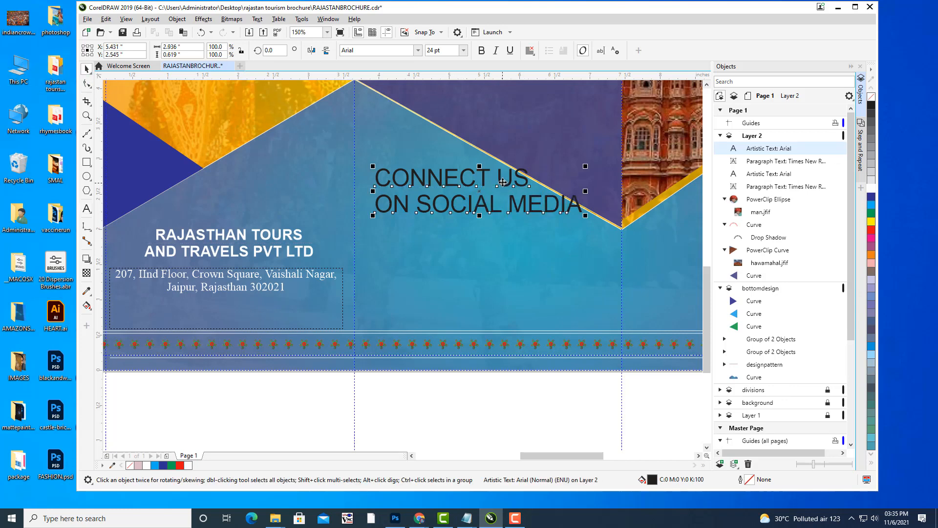
drag(503, 180, 492, 217)
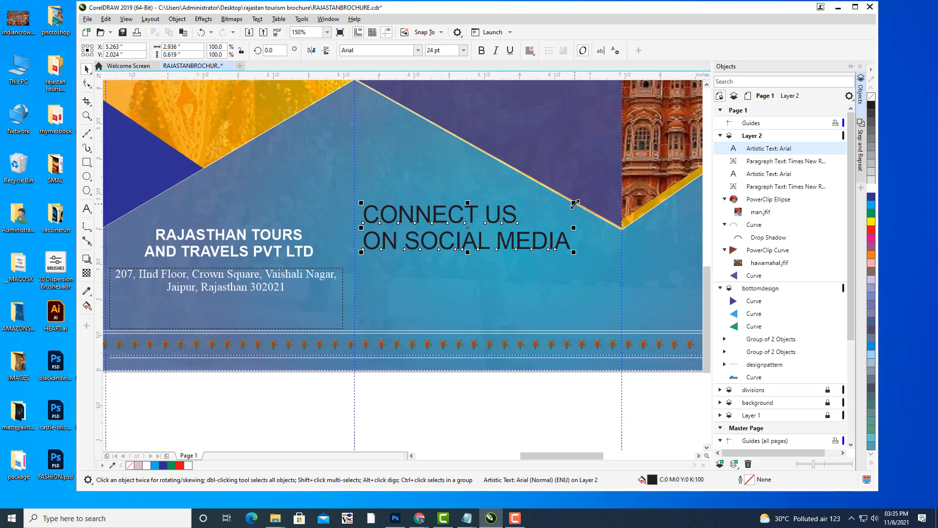
drag(574, 204, 536, 211)
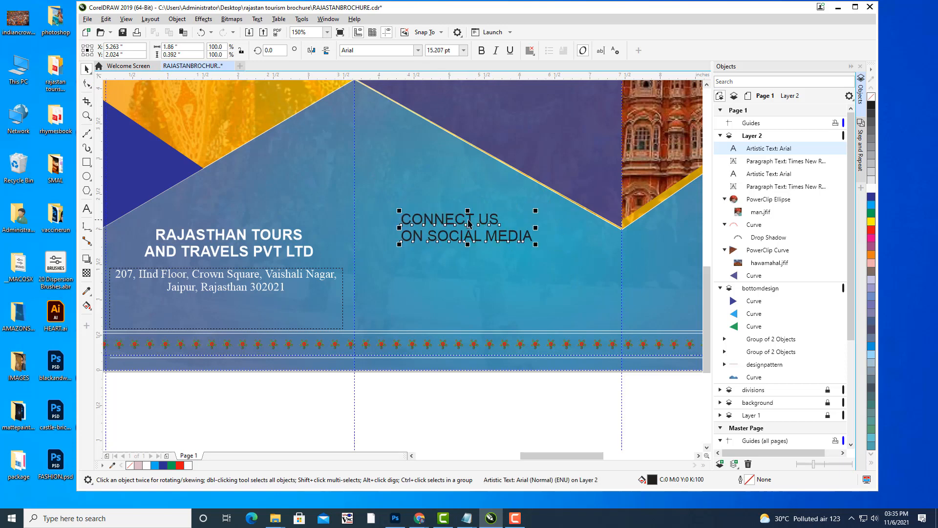
drag(468, 223, 440, 203)
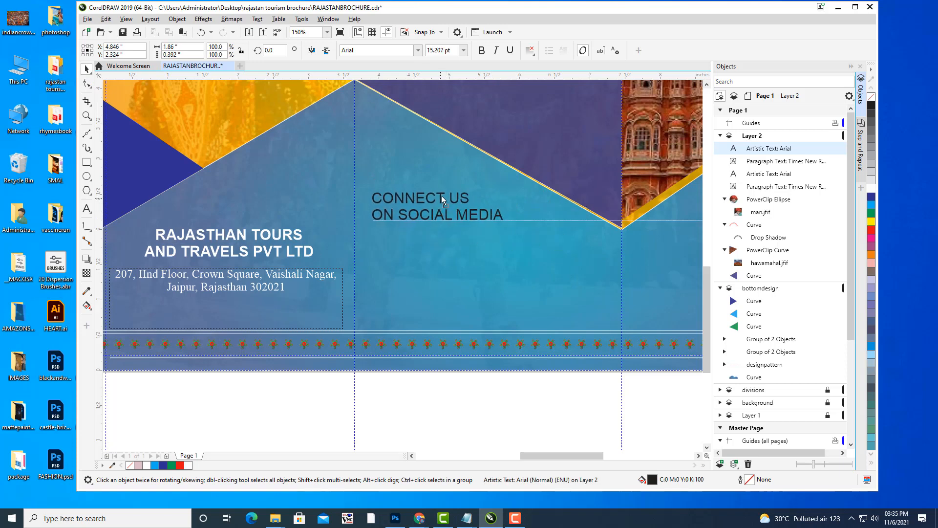
Style the heading bold italic white Times New Roman, slightly enlarged.
click(481, 52)
click(496, 51)
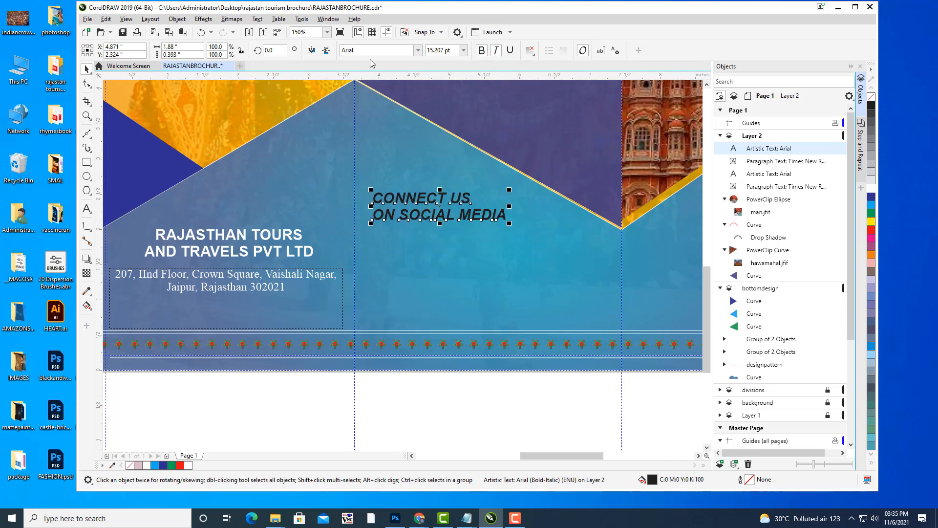
click(388, 50)
text(T)
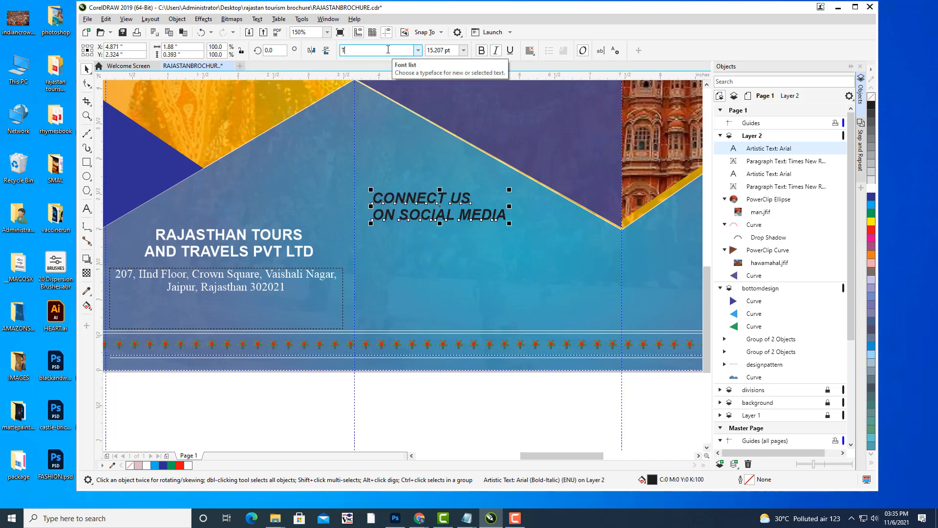
text(imes New Roman)
key(Return)
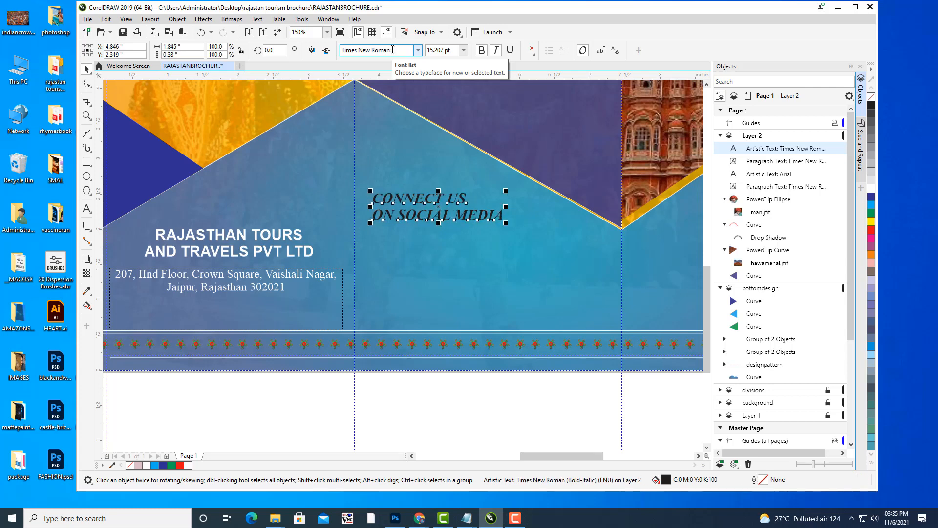
click(870, 188)
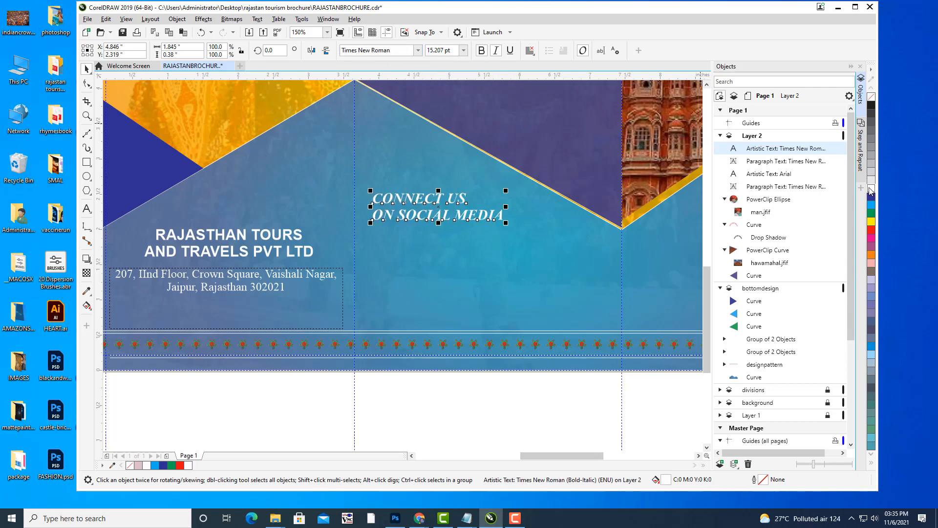
drag(506, 190, 505, 215)
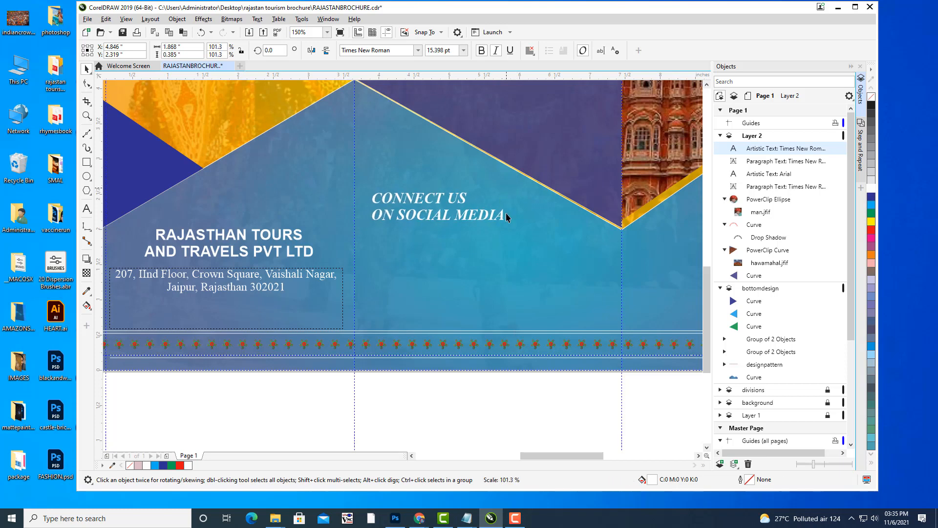
Fine-tune the heading's vertical position in the middle panel.
click(503, 397)
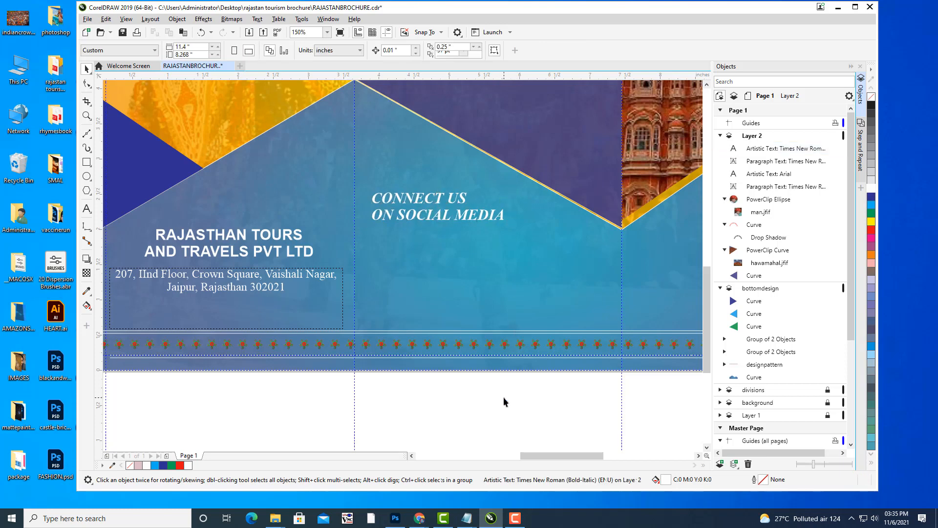
click(430, 218)
drag(431, 216, 432, 215)
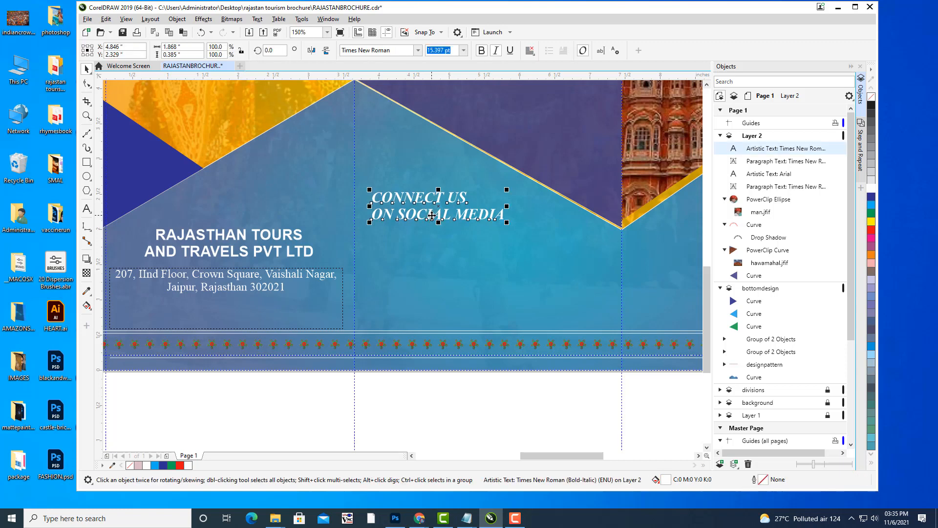
key(Down)
key(Down)
key(Down)
key(Down)
key(Down)
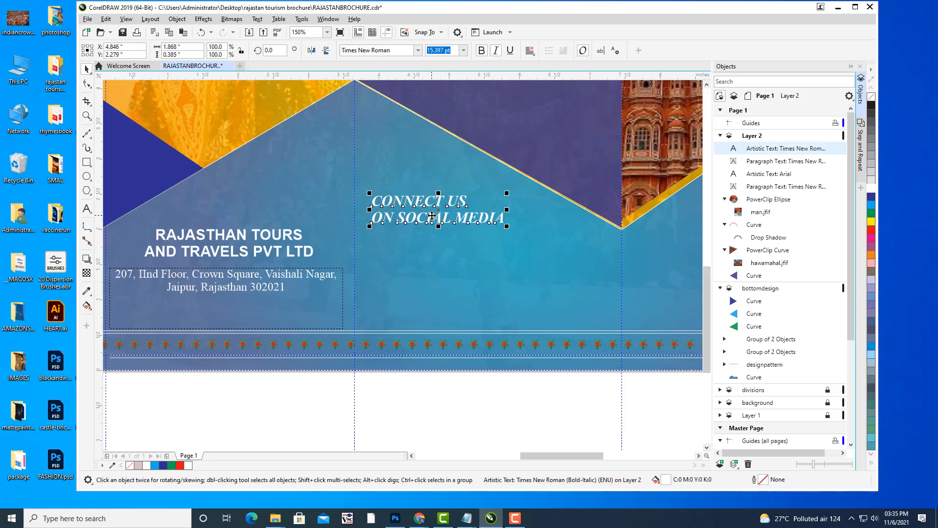
key(Up)
key(Up)
click(505, 392)
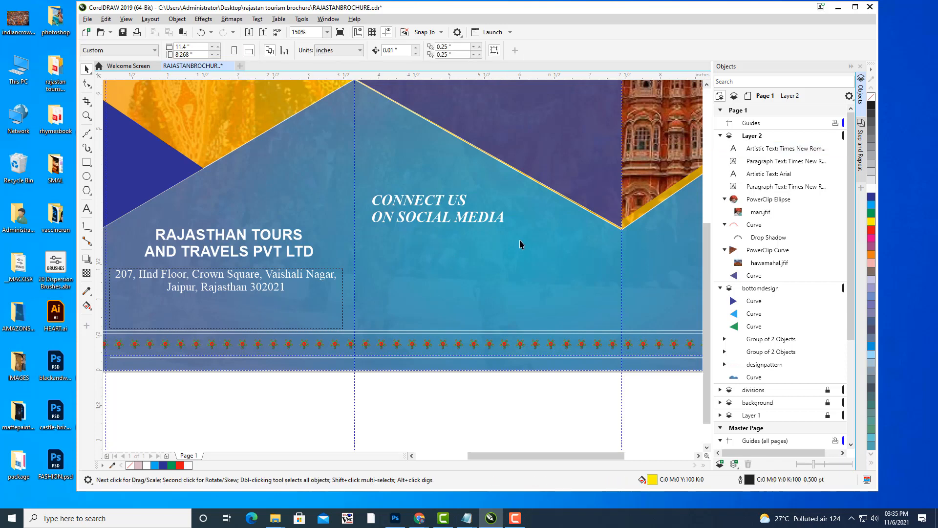
scroll(520, 239, down, 3)
Review the whole brochure layout, then bring up the File menu.
drag(530, 262, 535, 233)
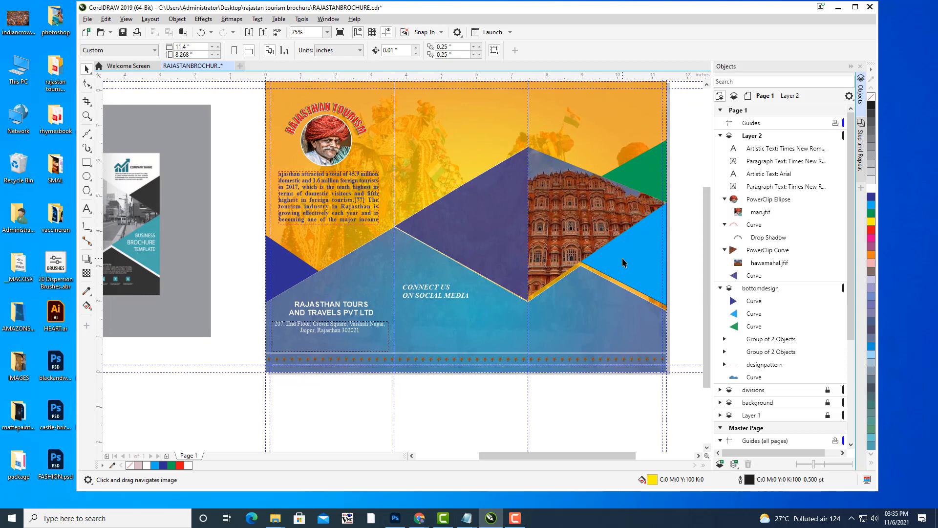
scroll(550, 232, up, 2)
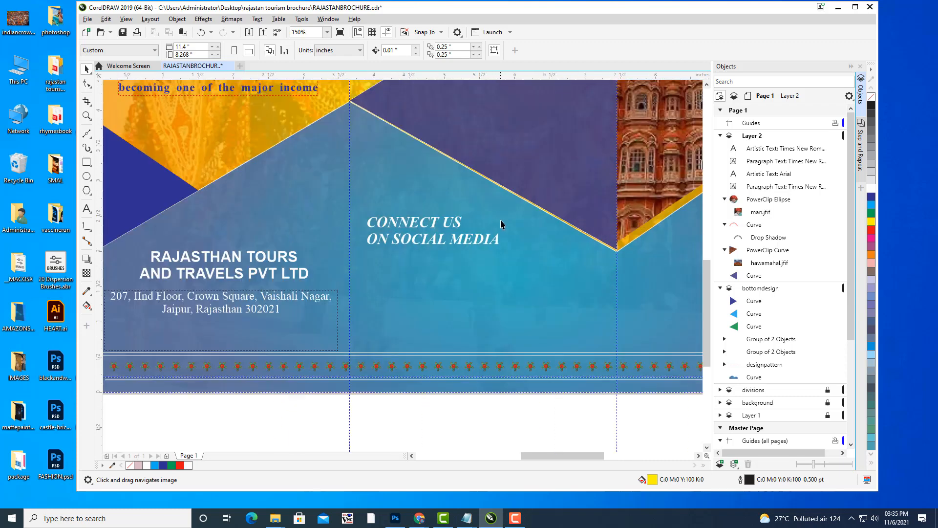
click(87, 19)
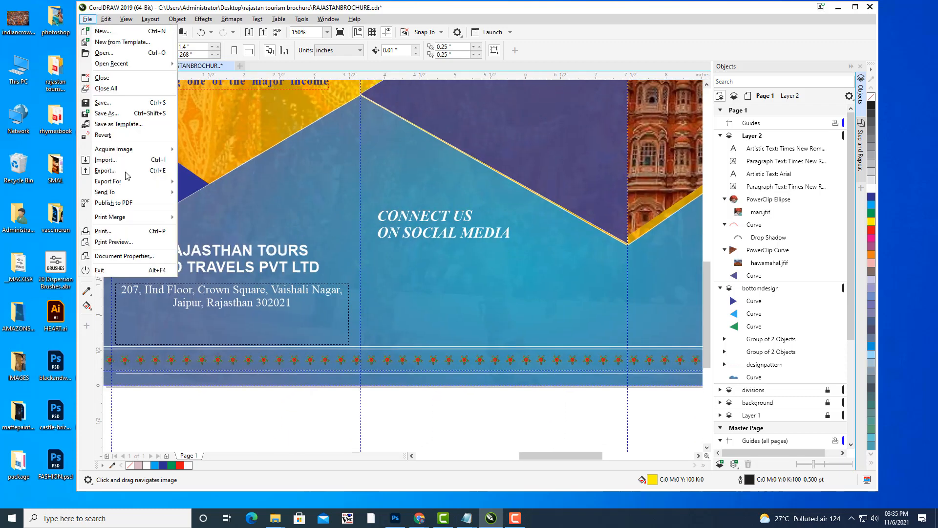
Import SM.psd from the TRIFOLDBROCHURE folder and place its six icons beneath the heading.
click(121, 170)
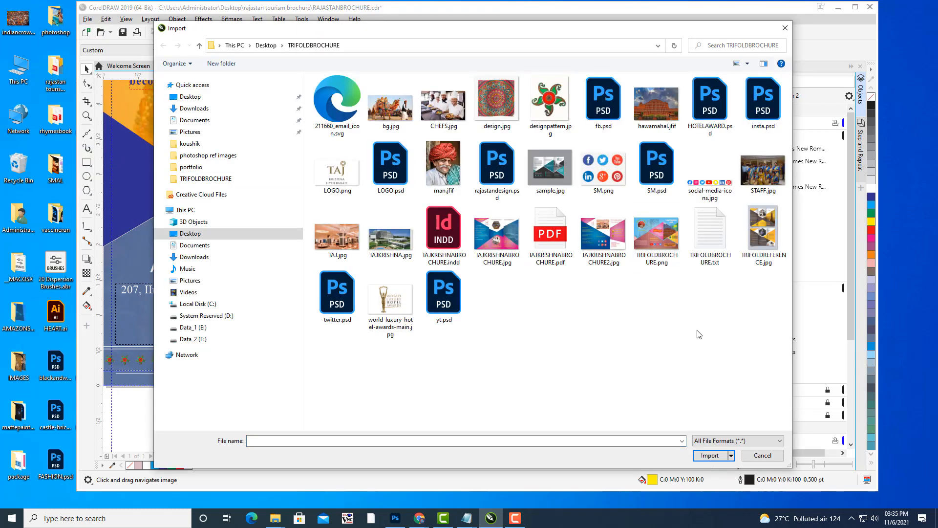
click(608, 100)
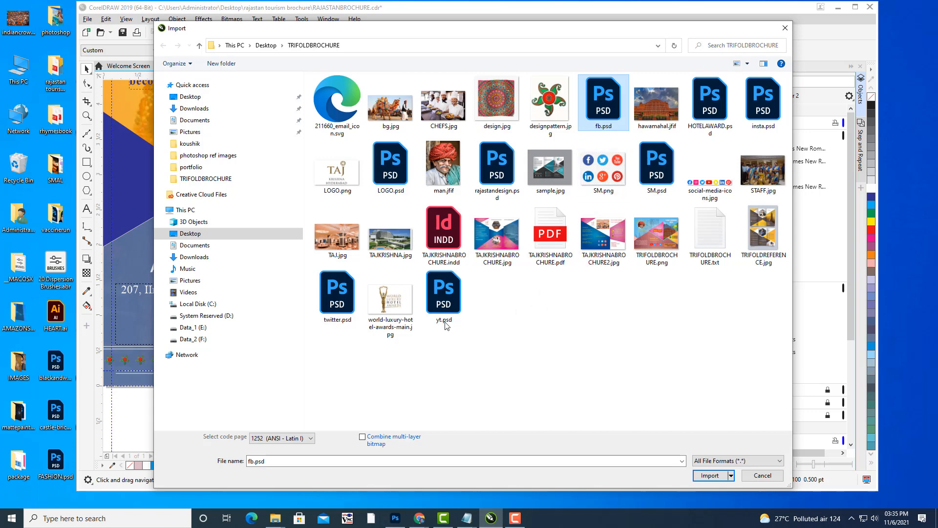
ctrl+click(442, 299)
ctrl+click(340, 295)
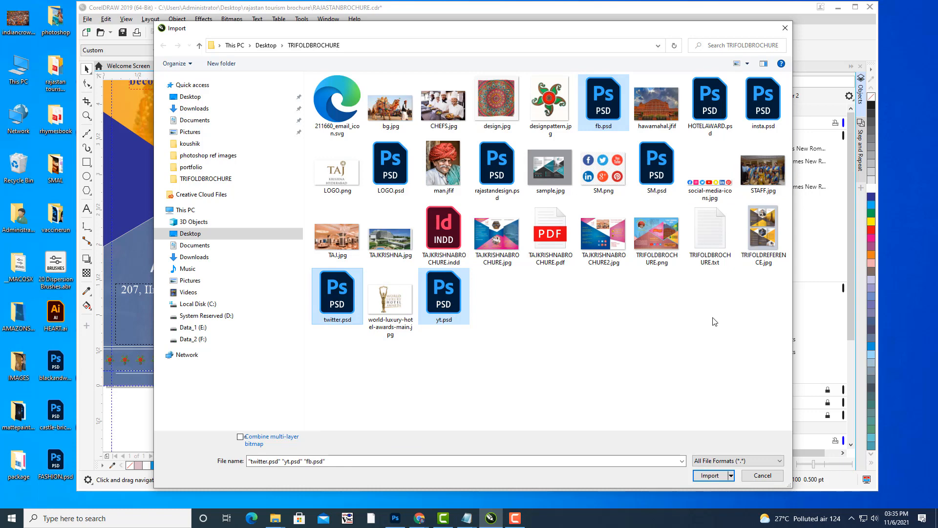
click(657, 167)
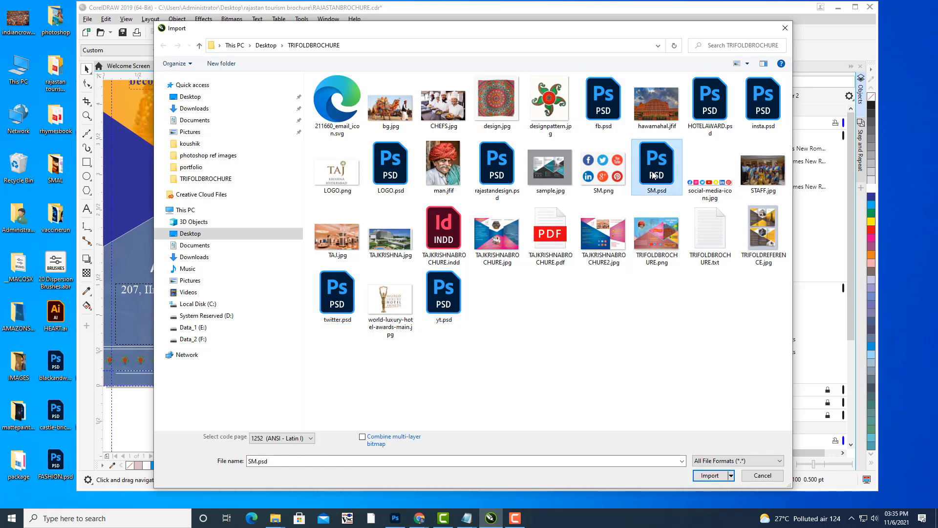
click(709, 476)
click(453, 281)
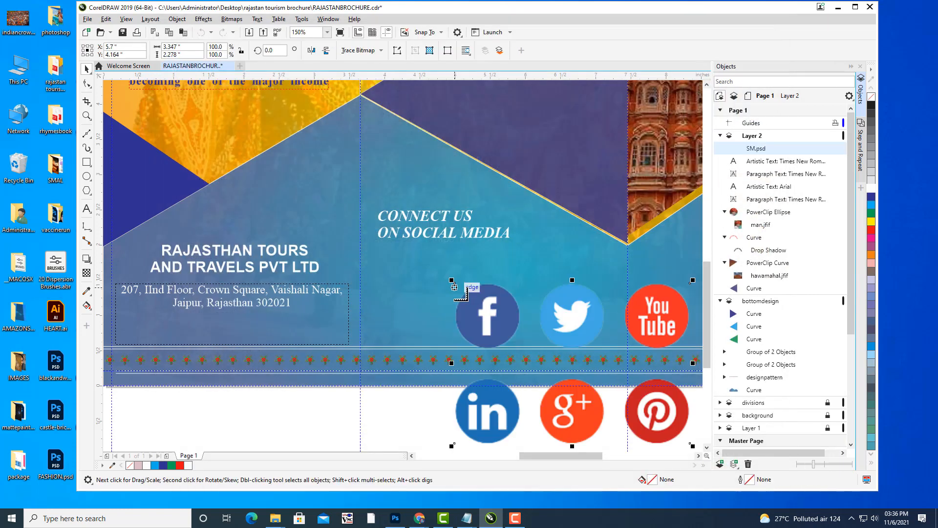
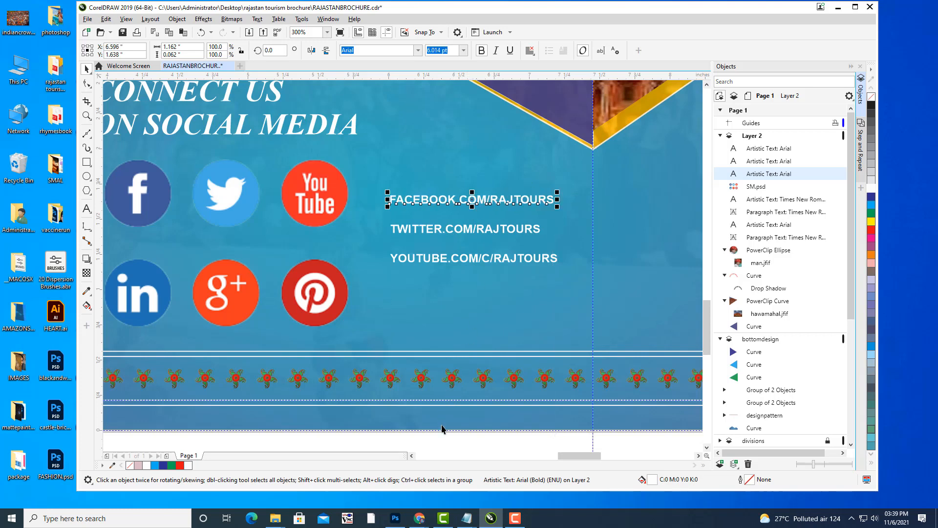
Deselect the text, zoom out to 75% and pan until the whole brochure spread is centred.
click(452, 441)
scroll(530, 252, down, 2)
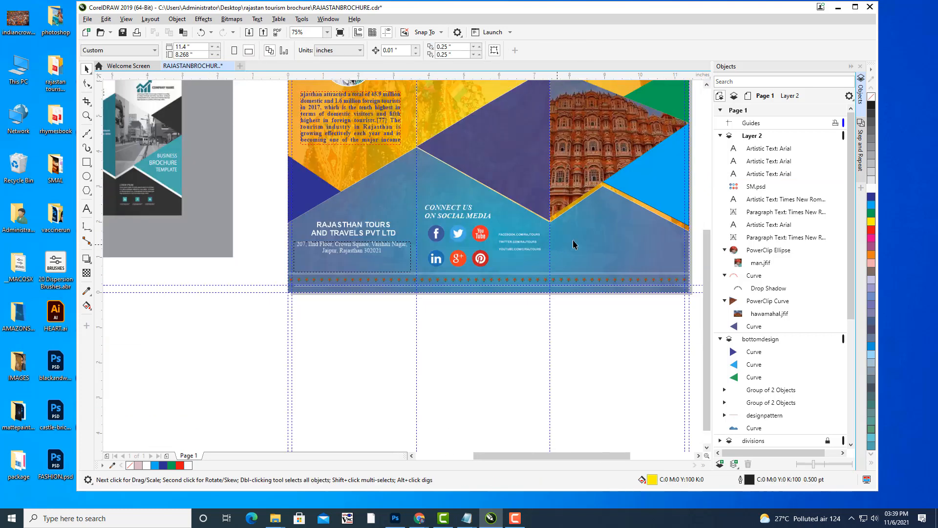
drag(601, 229, 575, 272)
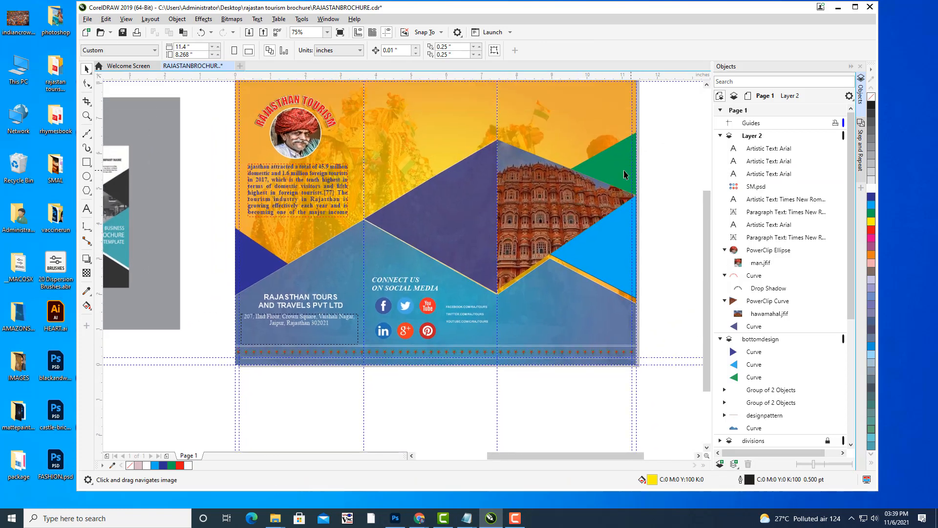
drag(626, 172, 530, 160)
scroll(542, 179, down, 1)
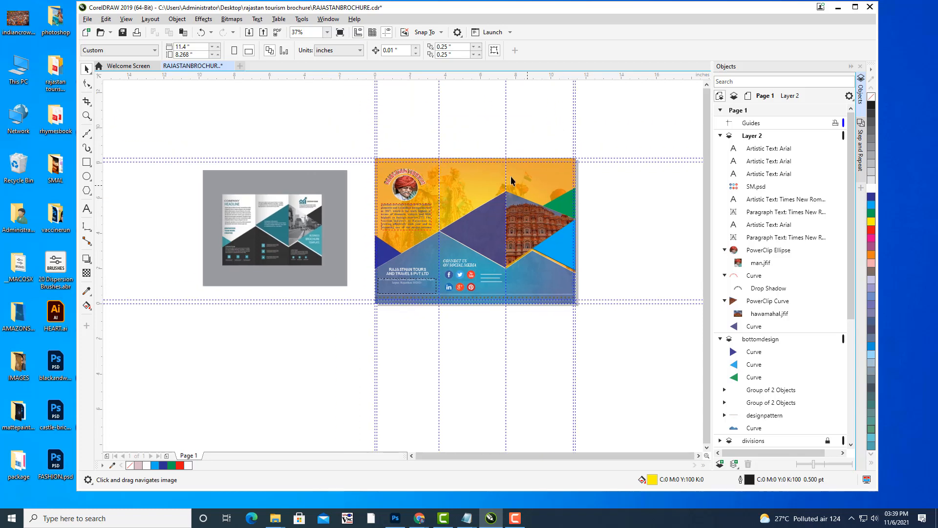
scroll(512, 180, up, 1)
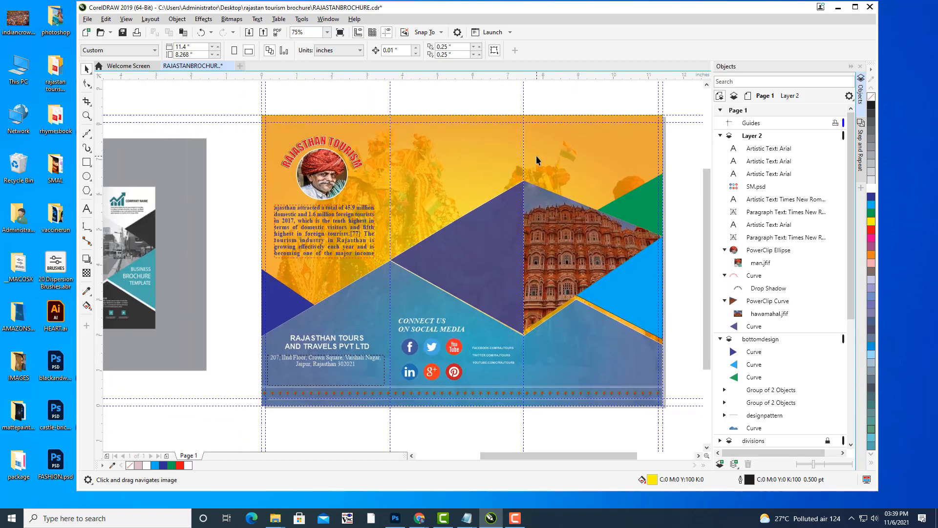
drag(500, 179, 536, 211)
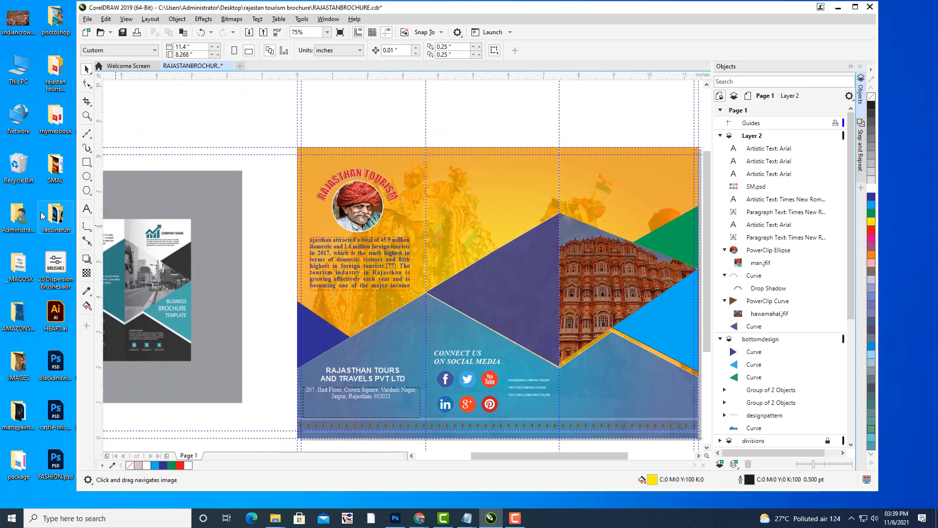
Type the two-line heading ACCOMMODATION / AVAILABLE at the top of the middle panel.
click(86, 209)
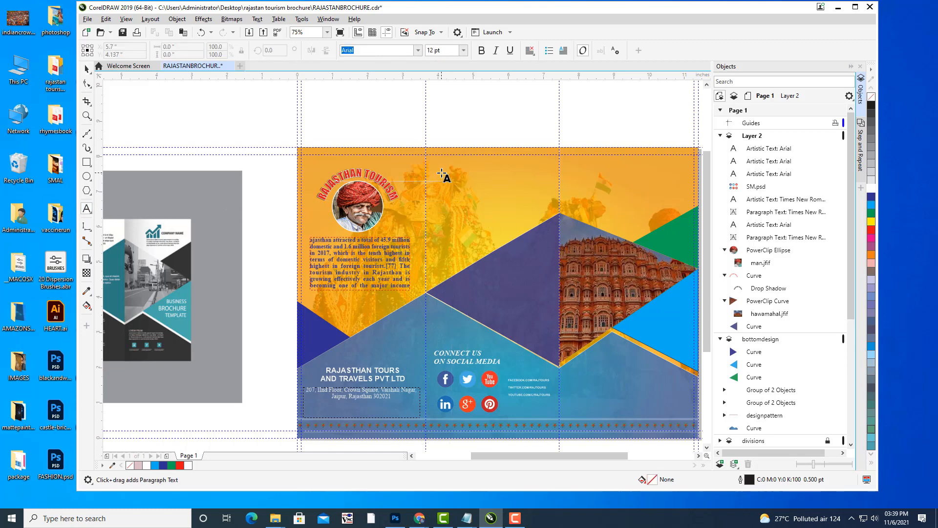
click(437, 169)
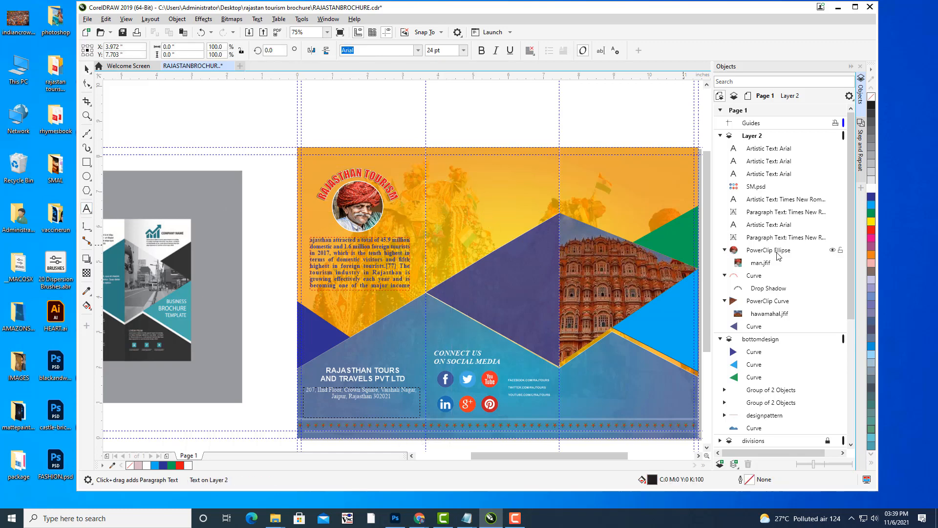
text(ACCOM)
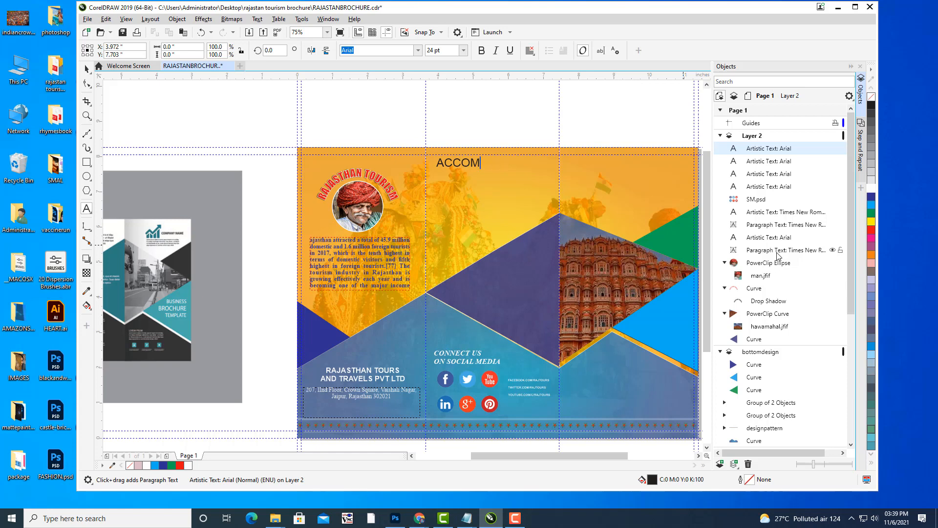
text(ATODATION)
key(Return)
text(ATION)
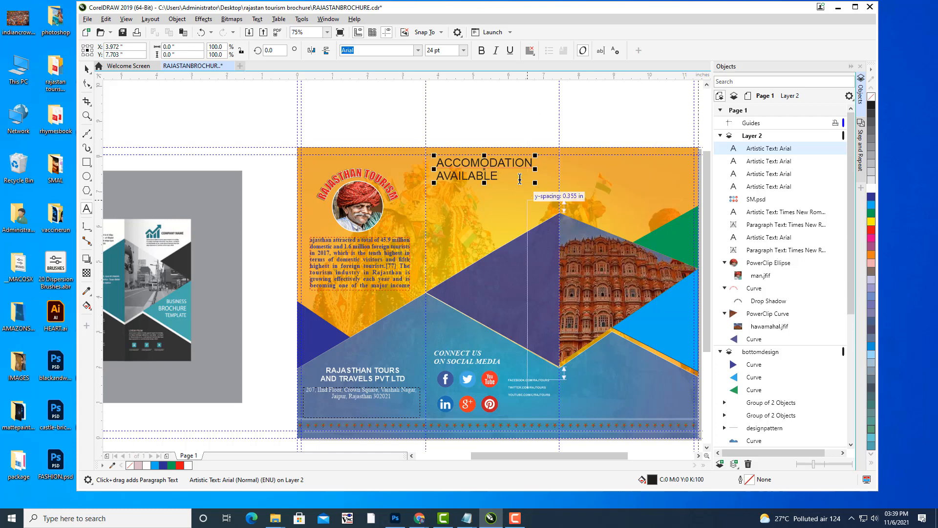
Make both heading lines bold italic and correct the spelling of ACCOMMODATION.
scroll(522, 170, up, 2)
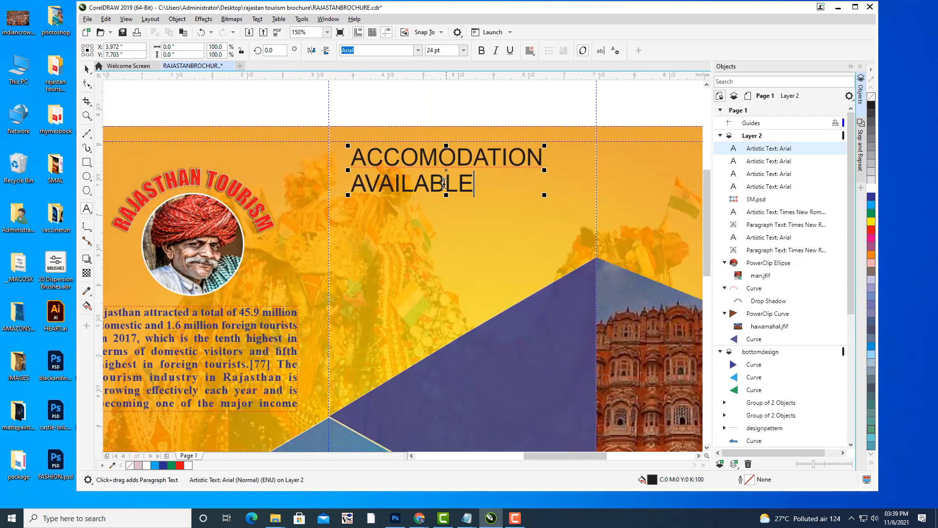
drag(476, 187, 342, 155)
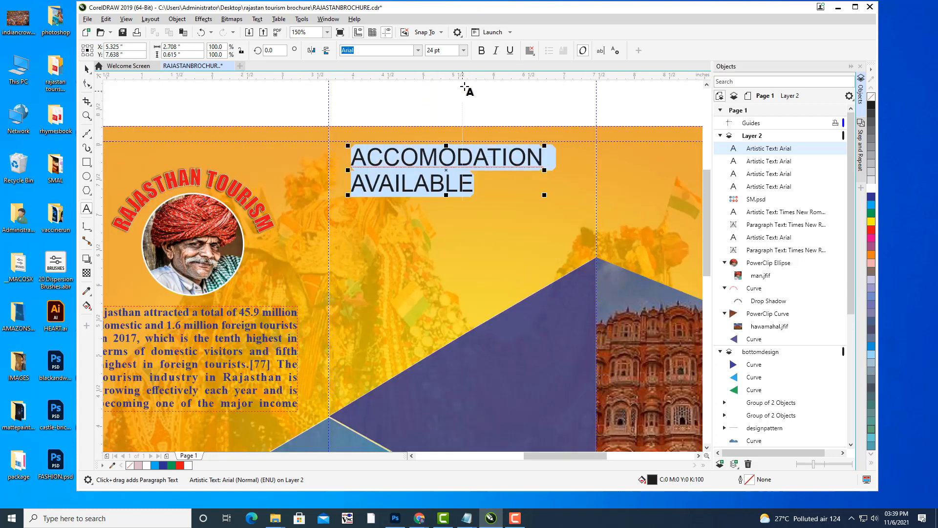
click(482, 50)
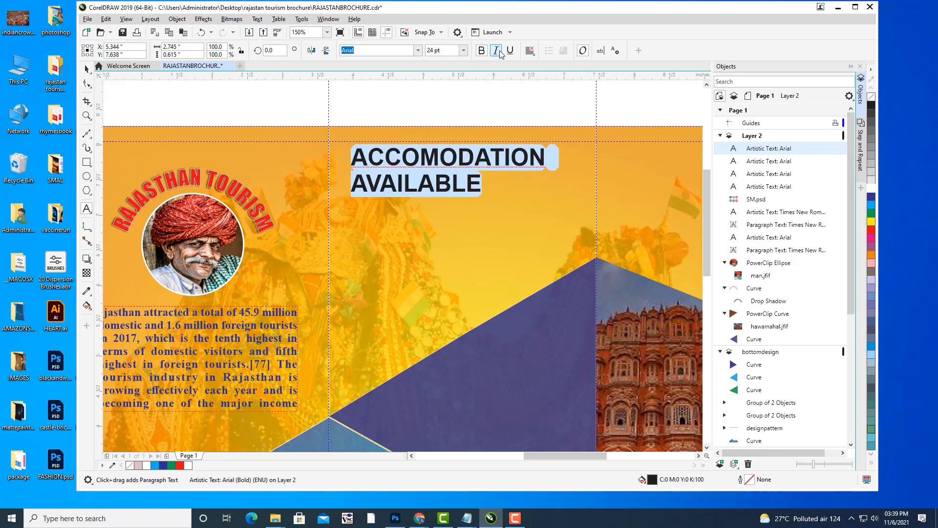
click(495, 51)
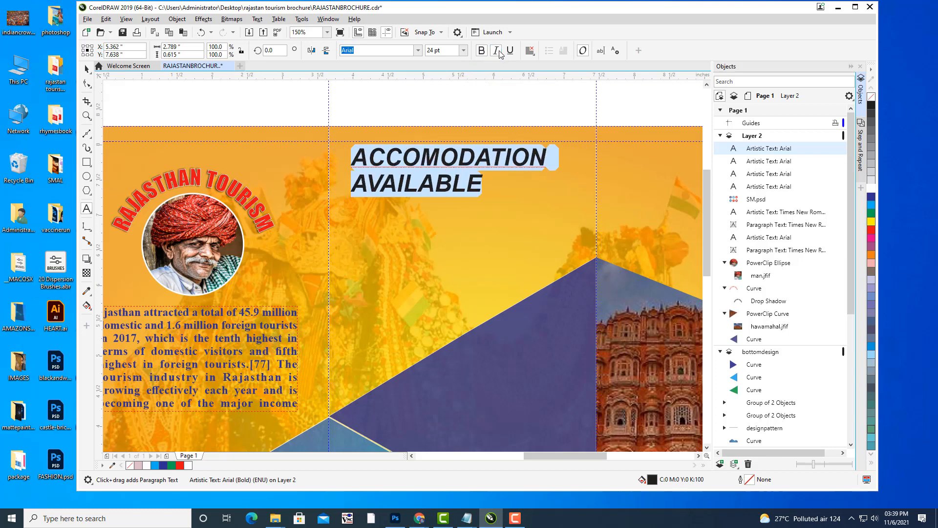
click(442, 157)
text(M)
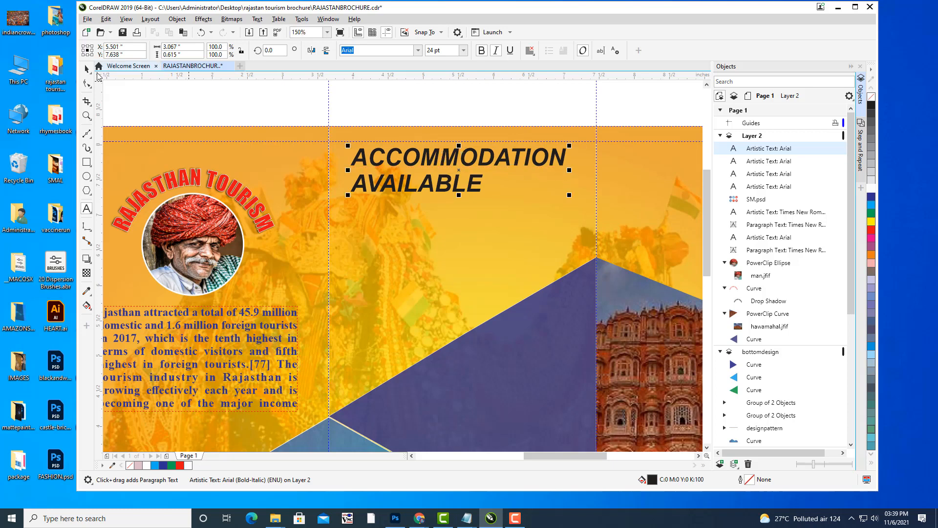
Nudge the heading slightly down and right and begin entering the Impact font.
click(87, 69)
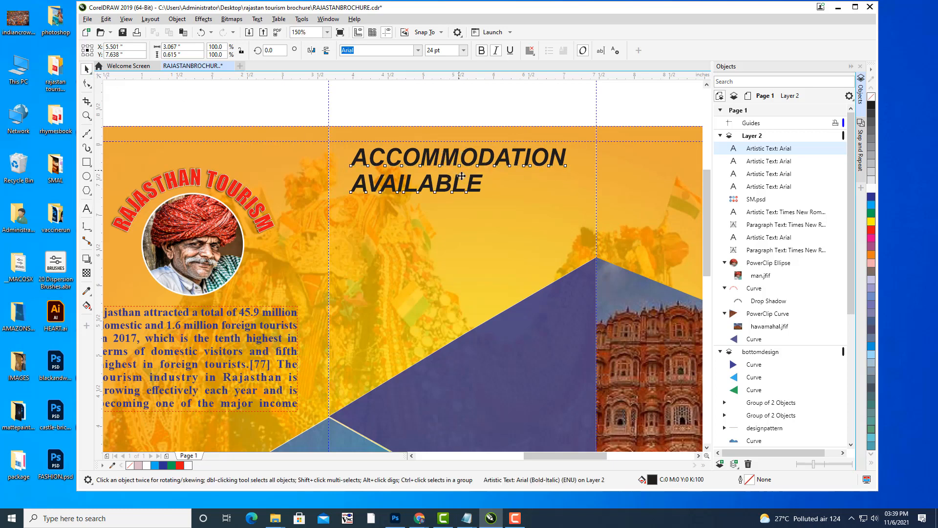
drag(457, 170, 460, 180)
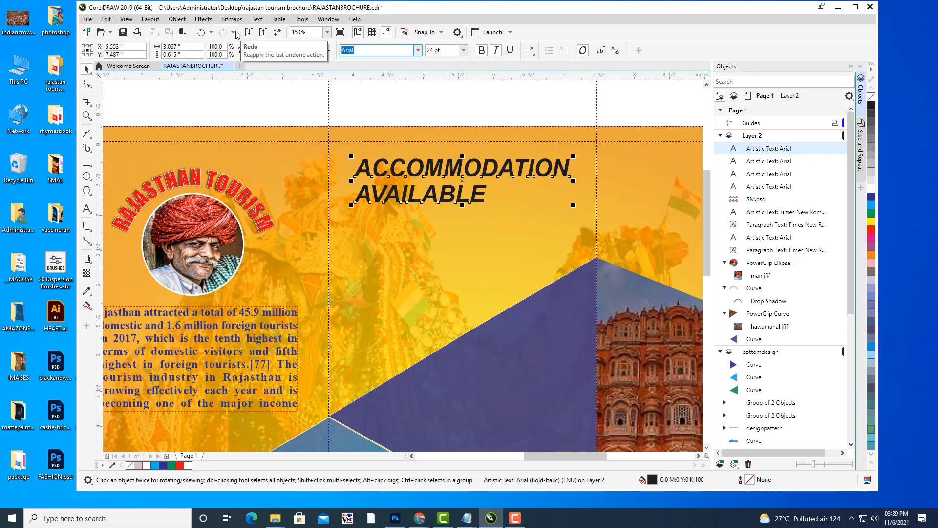
text(Impact)
Apply Impact to the heading, enlarge it to about 25.4 pt and colour it dark blue.
key(Return)
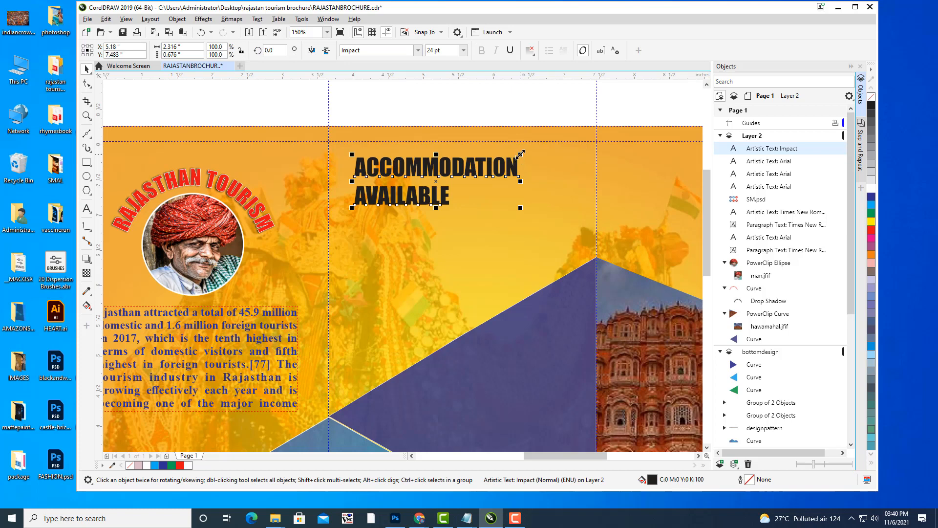
mouse_move(520, 154)
mouse_down()
mouse_move(534, 151)
mouse_move(525, 153)
mouse_up()
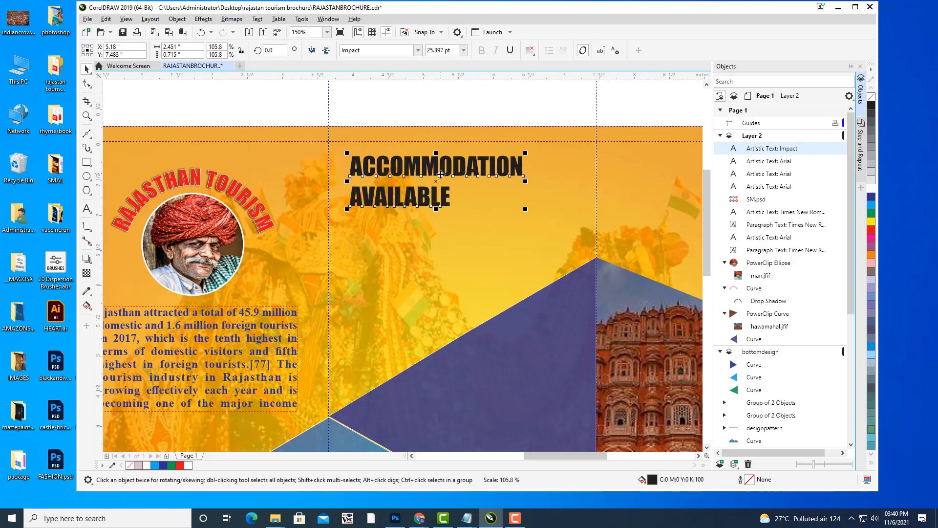
drag(441, 174, 441, 176)
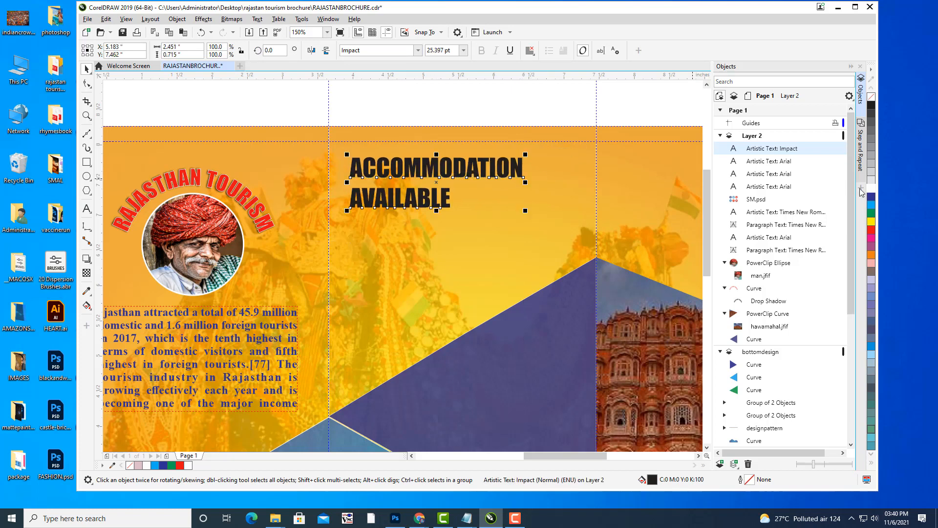
click(872, 190)
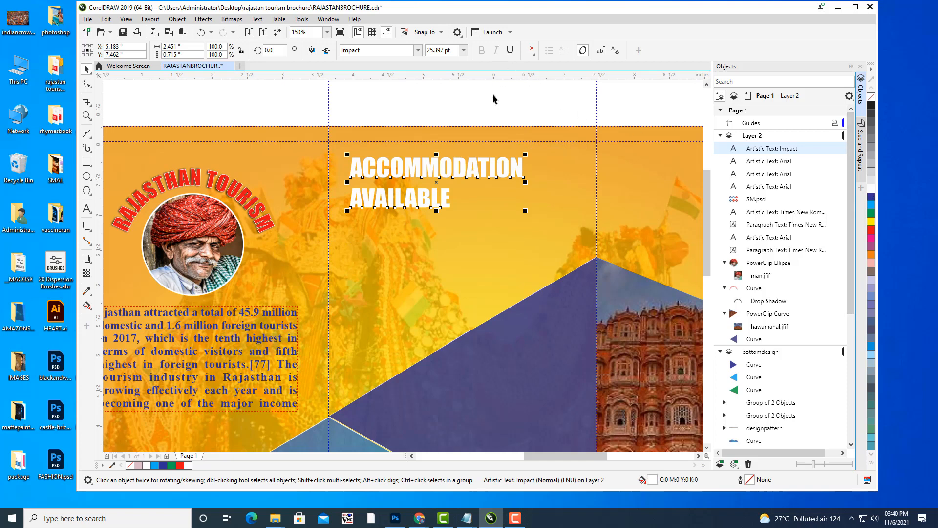
click(872, 197)
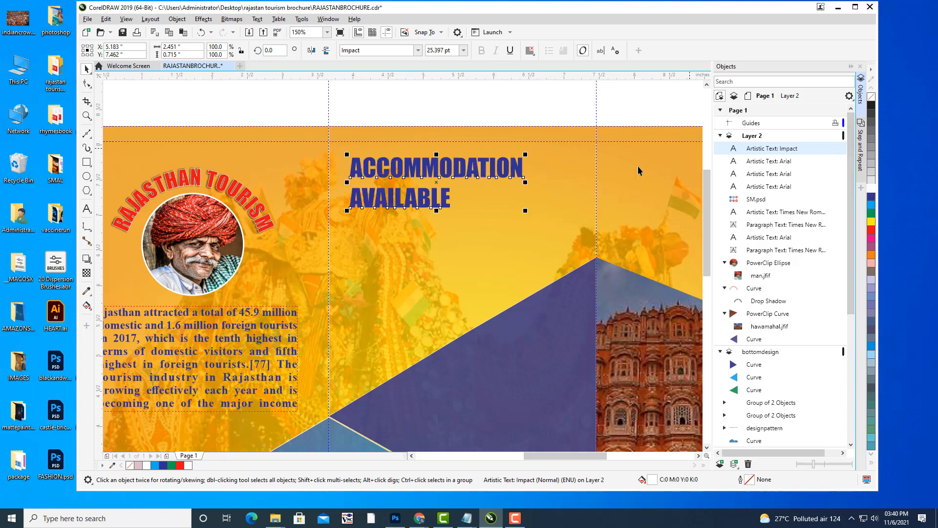
Skew the heading sideways into a slant and check the full spread.
key(Escape)
click(460, 169)
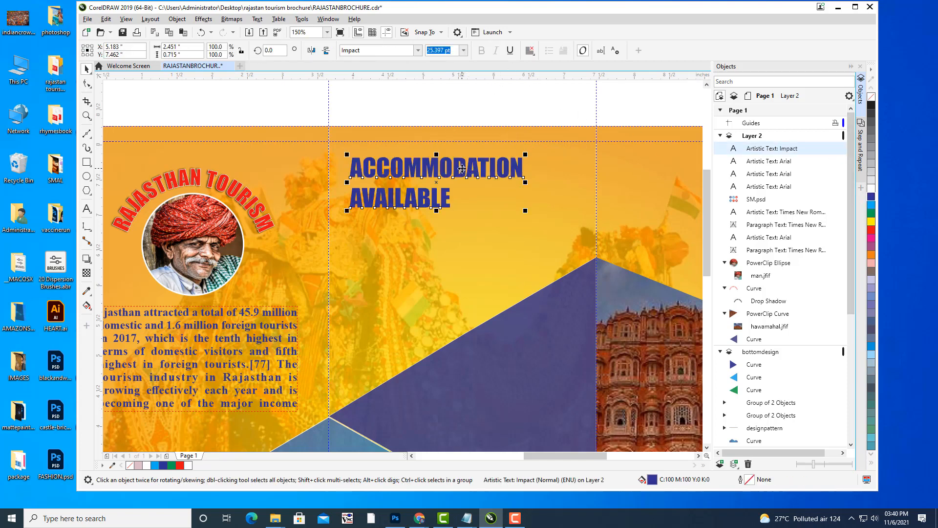
drag(436, 155, 446, 155)
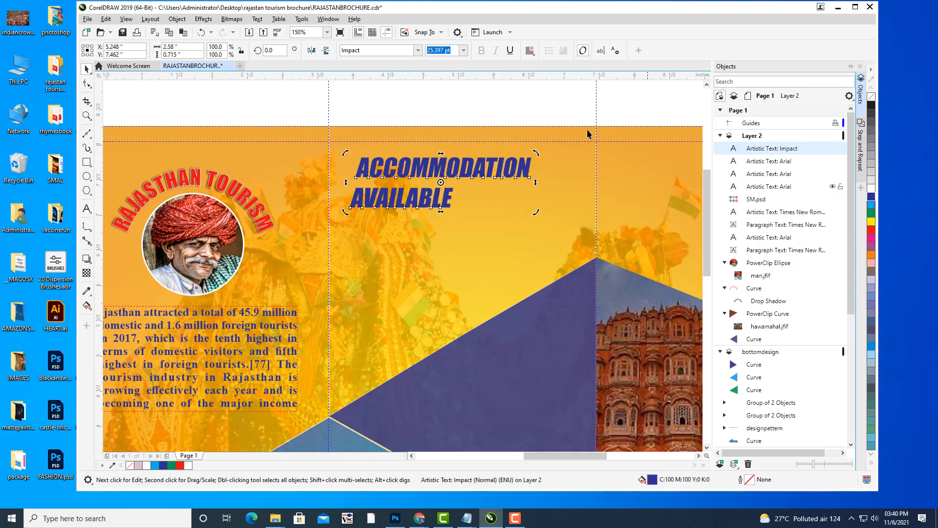
click(504, 100)
scroll(538, 121, down, 2)
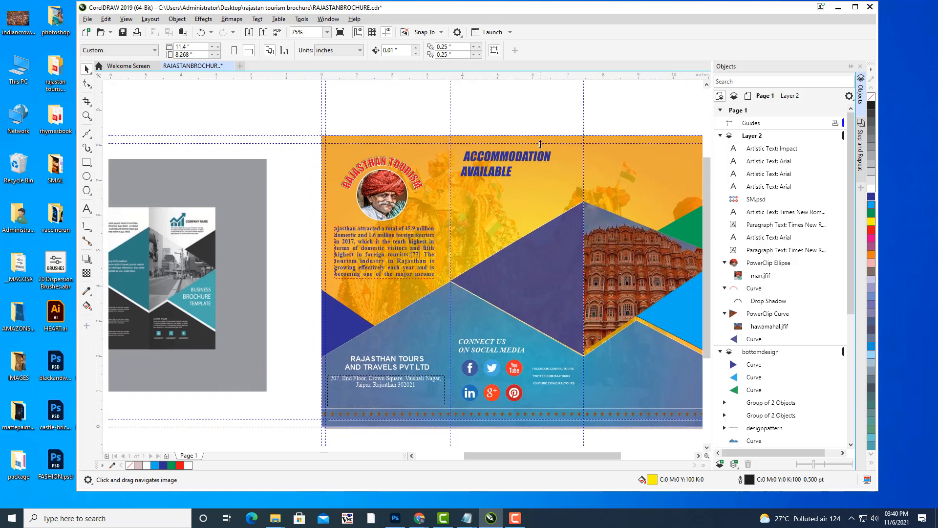
scroll(549, 146, up, 2)
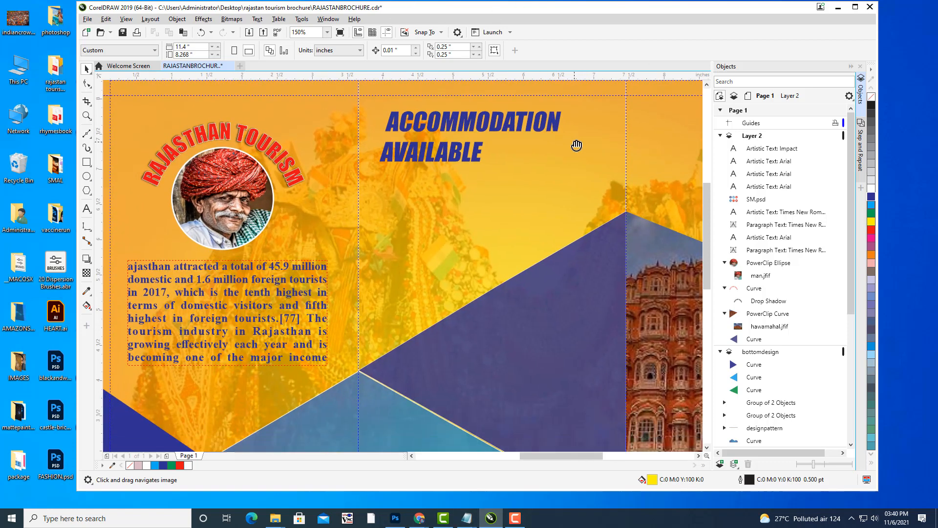
Draw a wide rectangle below the heading and round its corners into a pill shape.
click(86, 209)
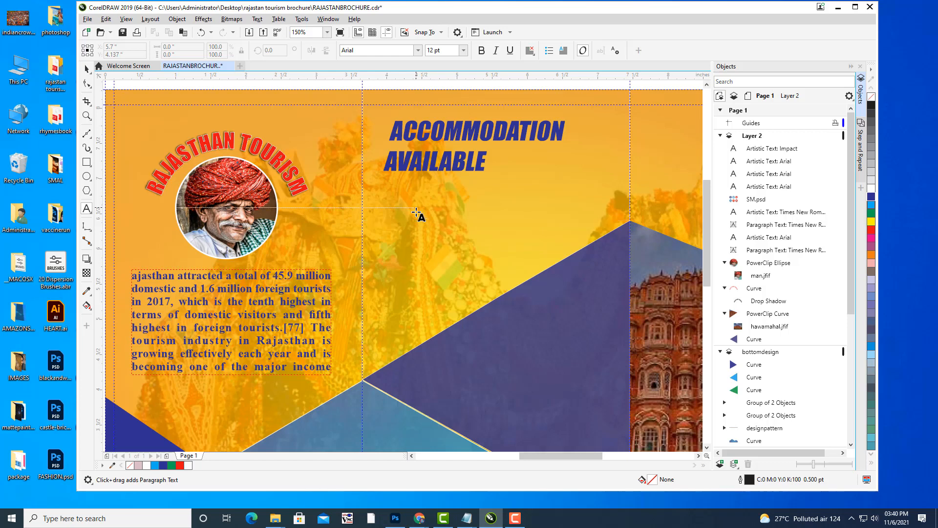
click(88, 163)
click(117, 162)
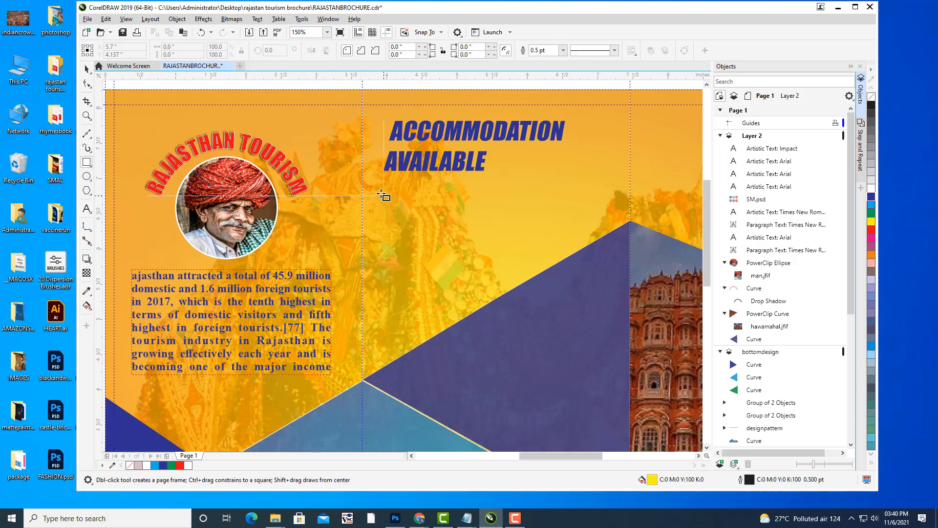
drag(378, 195, 598, 239)
click(87, 84)
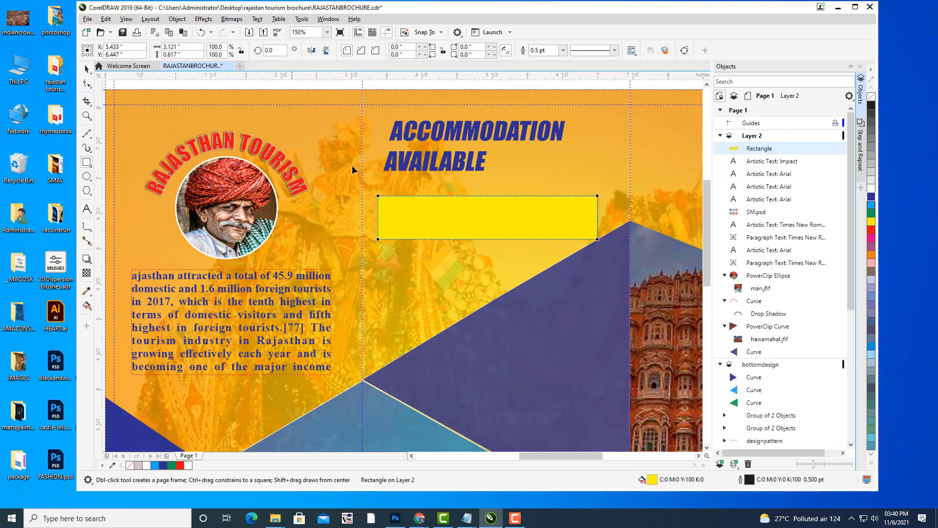
drag(378, 195, 404, 197)
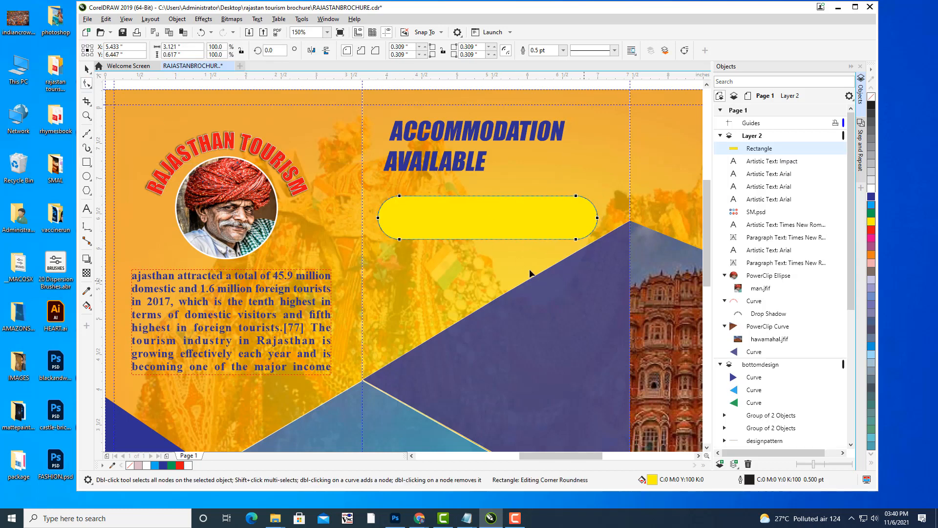
click(87, 69)
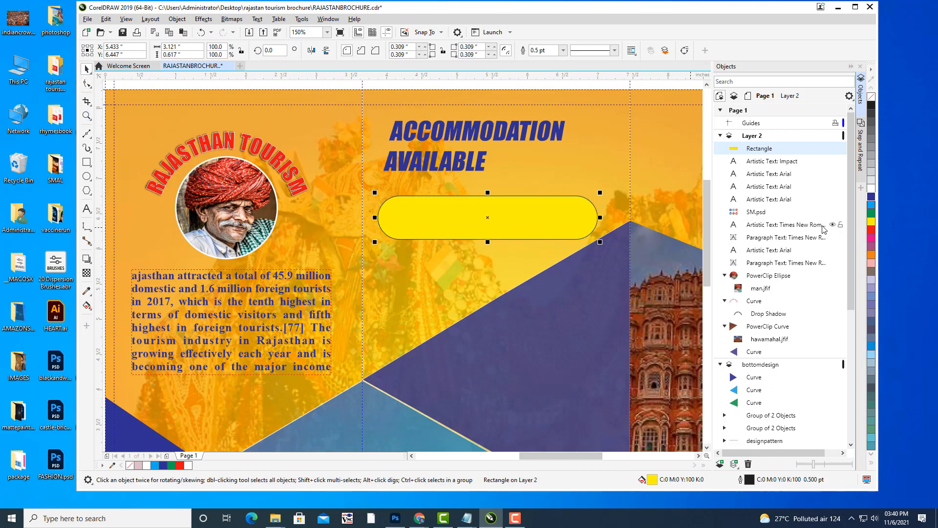
Fill the pill red and give it a thin white outline.
click(872, 229)
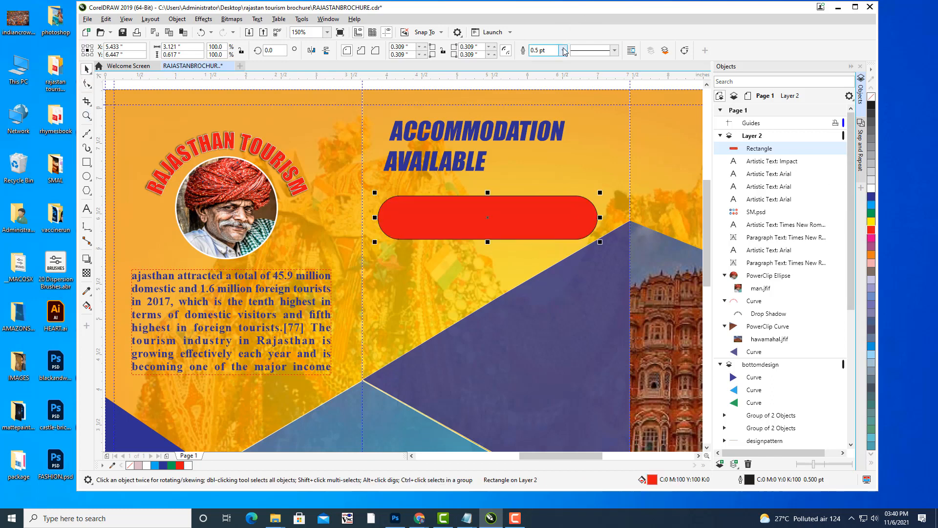
double_click(740, 481)
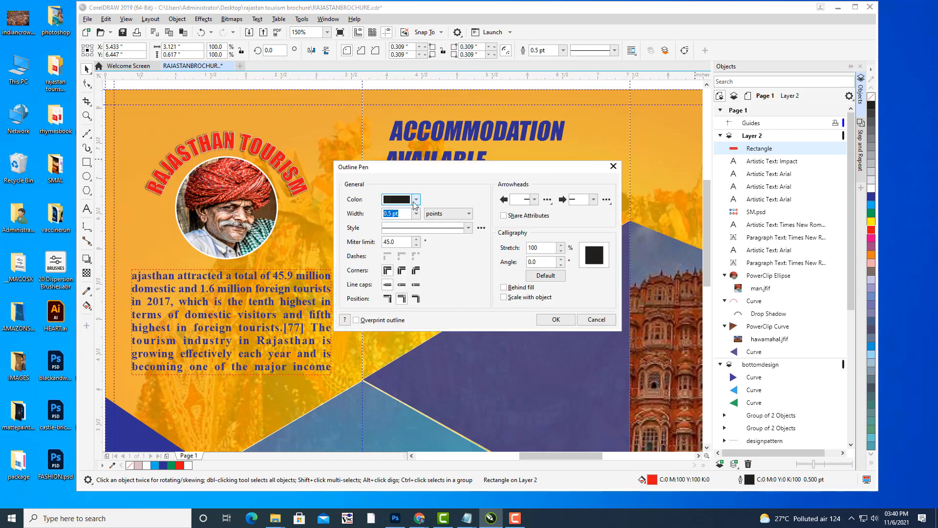
click(416, 199)
click(390, 249)
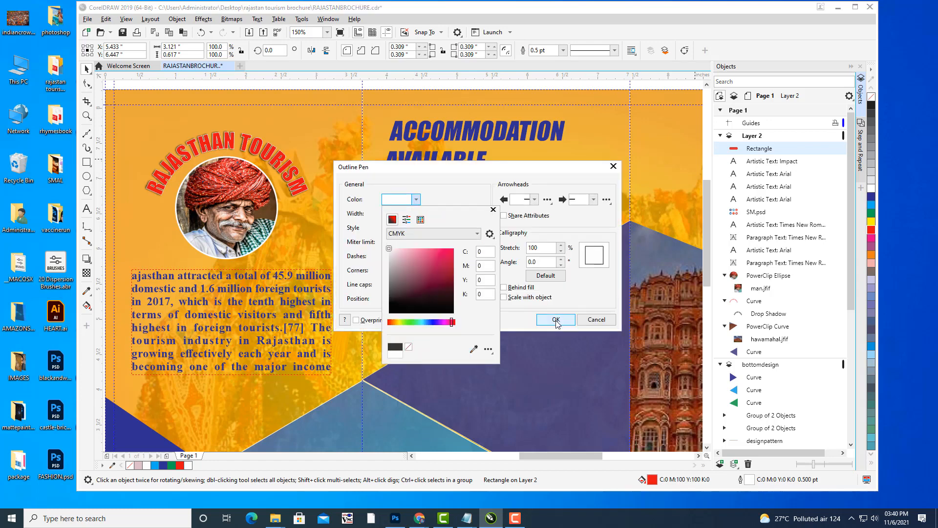
click(556, 320)
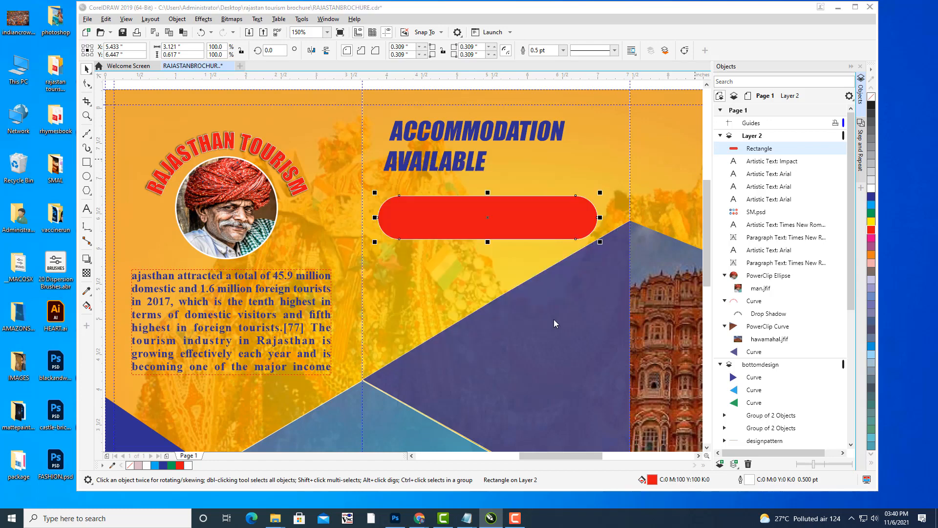
click(88, 210)
click(439, 287)
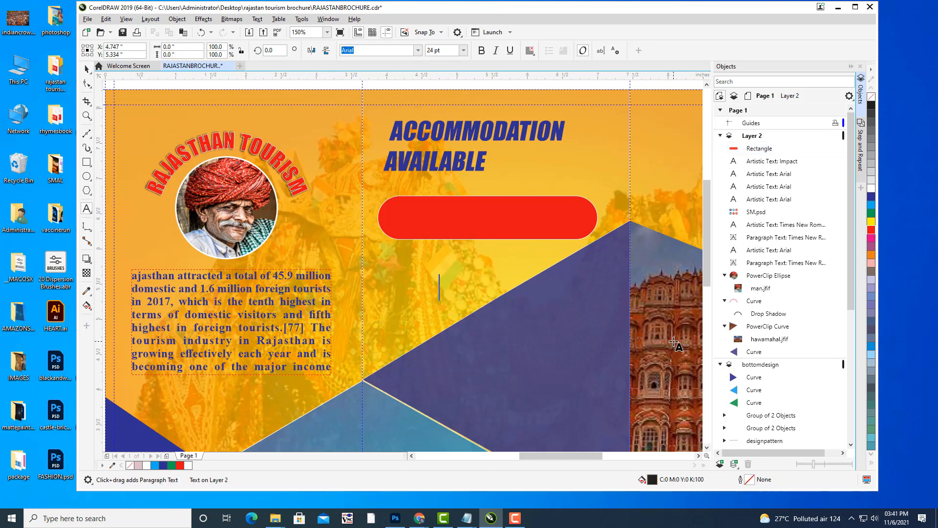
Type AVAIL DISCOUNT / WITH COUPONS, move it onto the red pill and scale it to about 14 pt.
text(AVAIL )
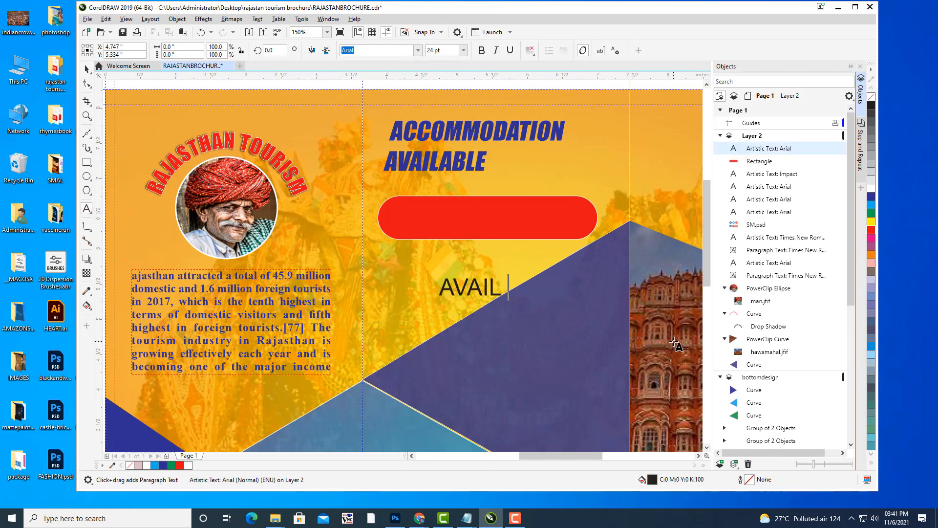
text(DISCOUNT)
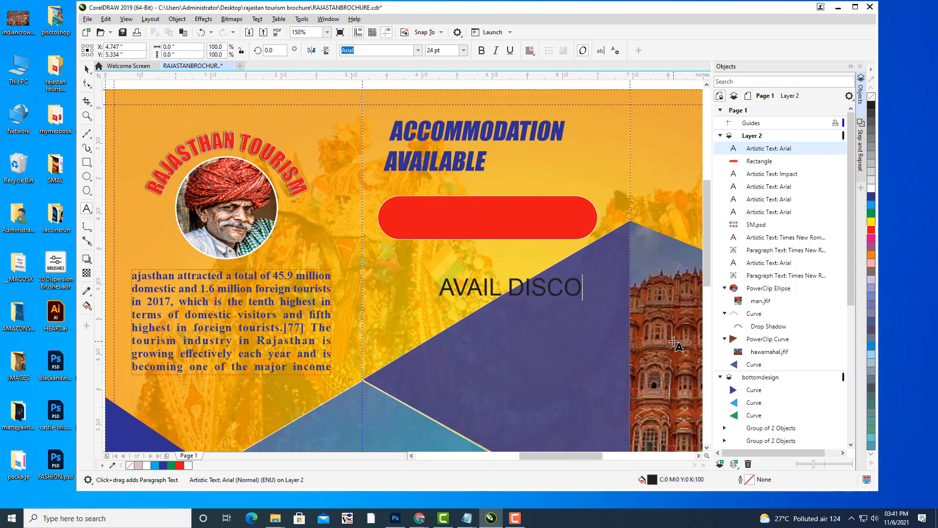
key(Return)
text(WITH COUPONS)
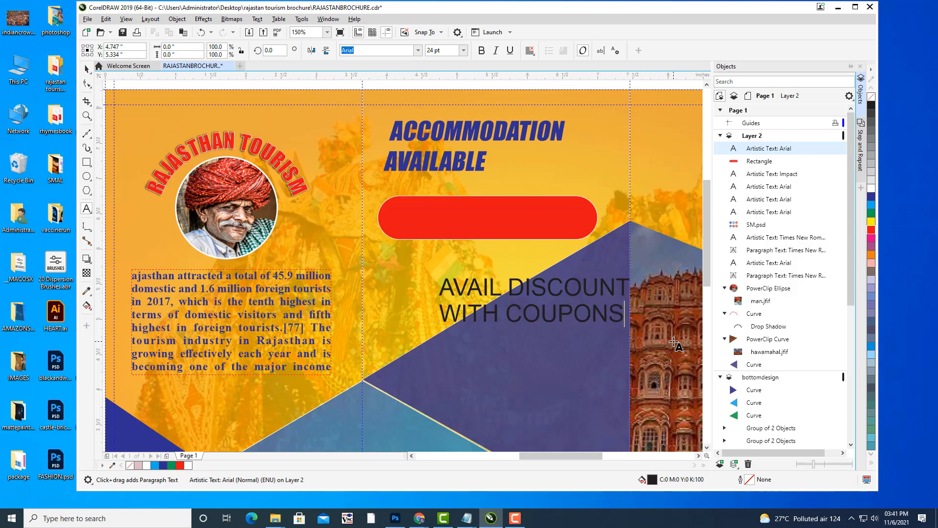
key(ctrl+space)
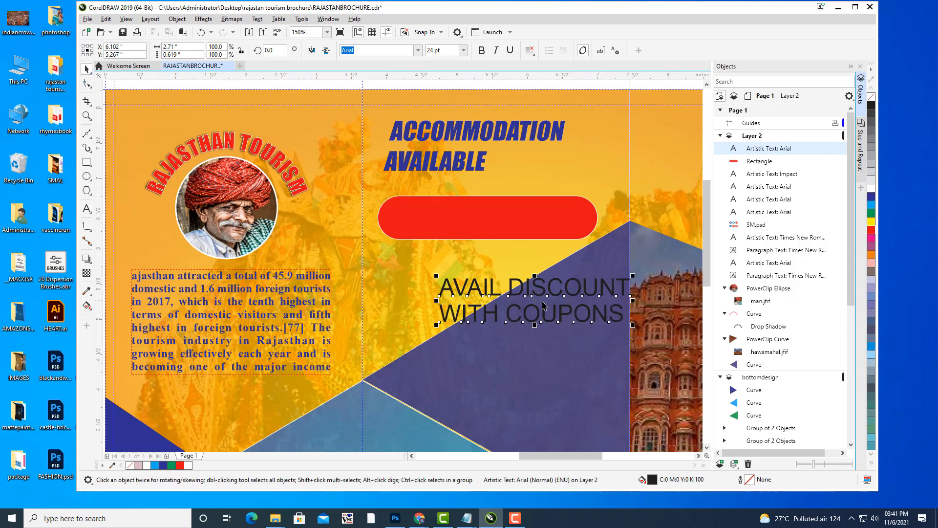
drag(534, 297, 494, 219)
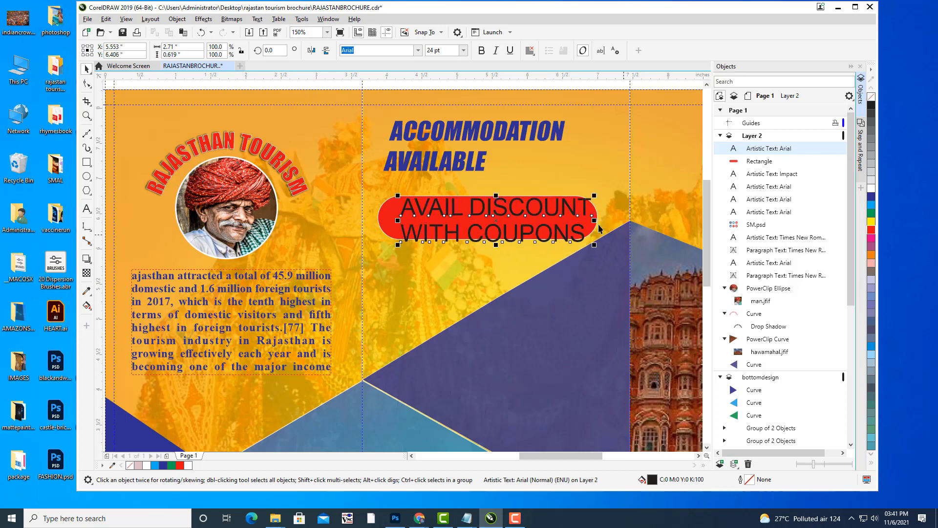
drag(598, 196, 558, 204)
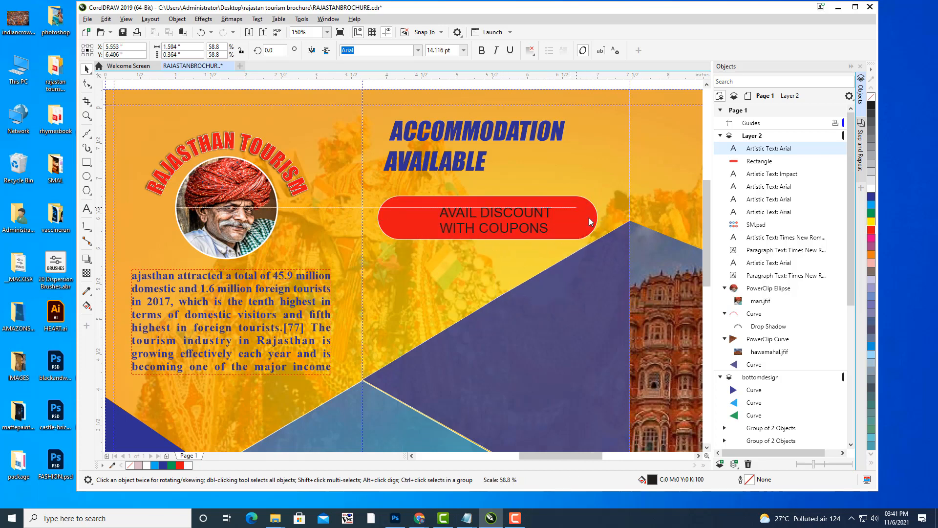
Change the coupon text's font to Times New Roman.
click(86, 210)
click(548, 228)
drag(549, 228, 424, 208)
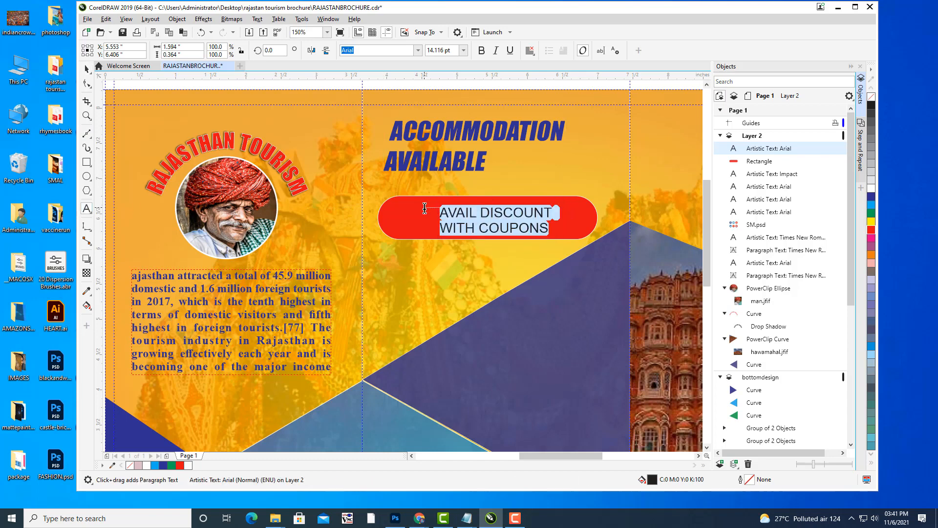
click(372, 50)
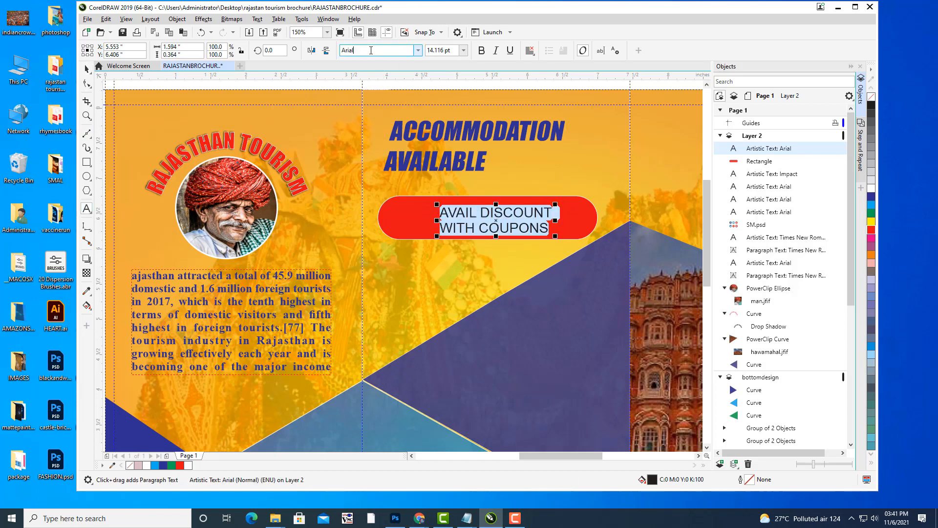
text(Times New Roman)
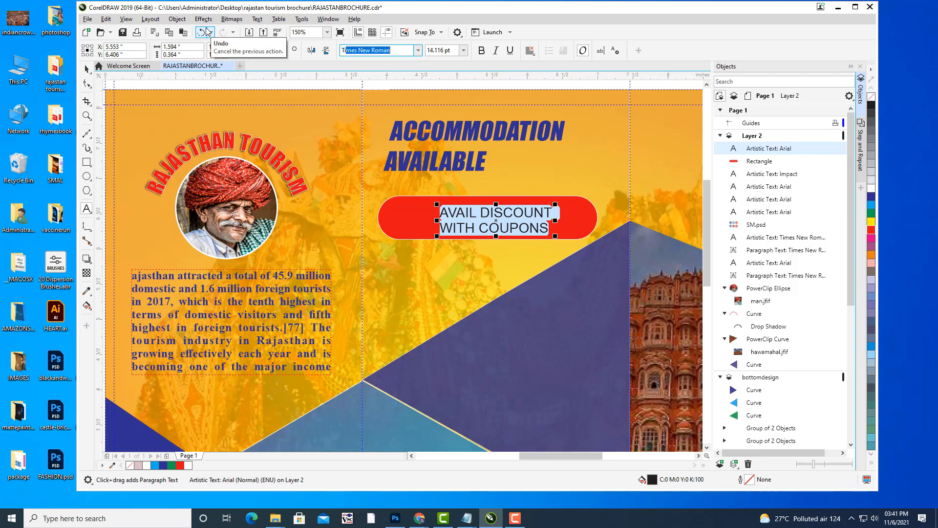
key(End)
key(Return)
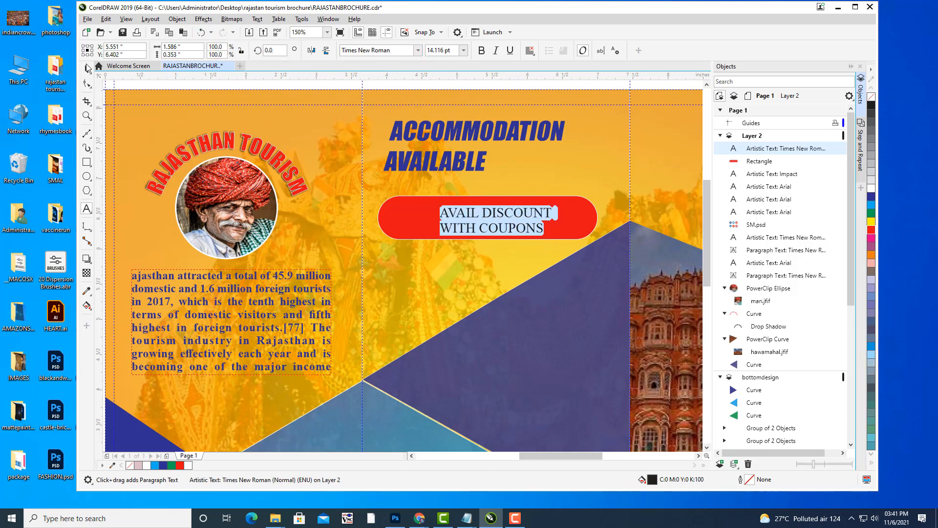
click(87, 67)
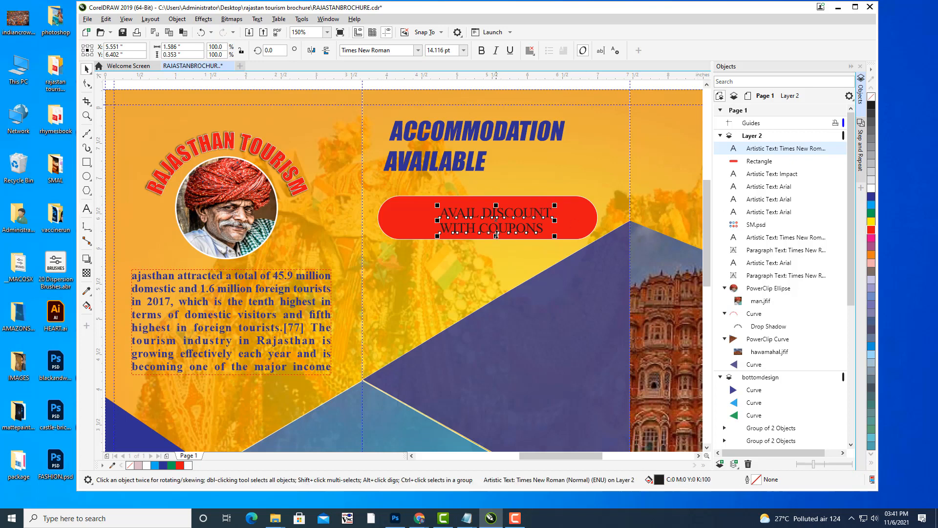
Enlarge the coupon text, centre it on the pill, make it white and set its alignment.
drag(509, 215, 501, 208)
drag(428, 198, 394, 194)
drag(506, 205, 514, 206)
click(871, 190)
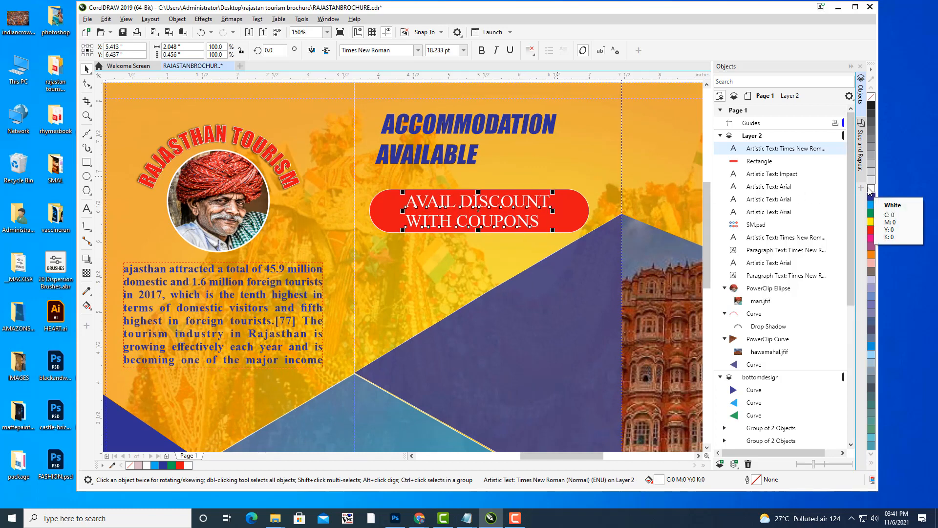
click(530, 50)
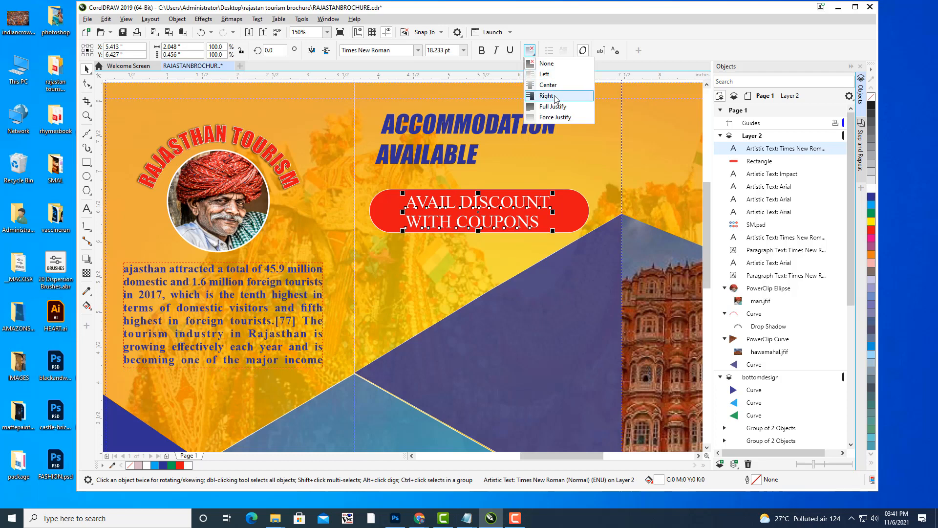
click(556, 96)
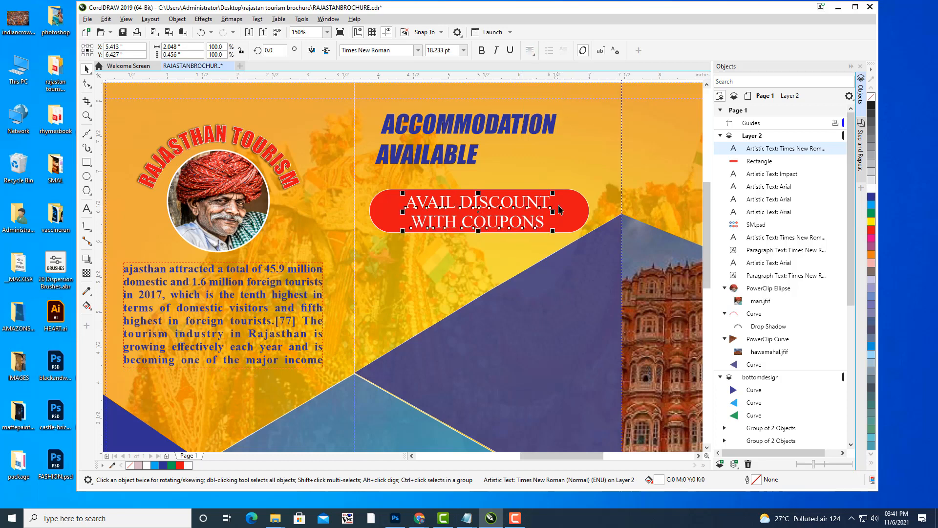
Enlarge the coupon text to about 19 pt, nudge it into place and pan right.
mouse_move(553, 192)
mouse_down()
mouse_move(584, 187)
mouse_move(560, 191)
mouse_up()
key(Left)
key(Left)
key(Down)
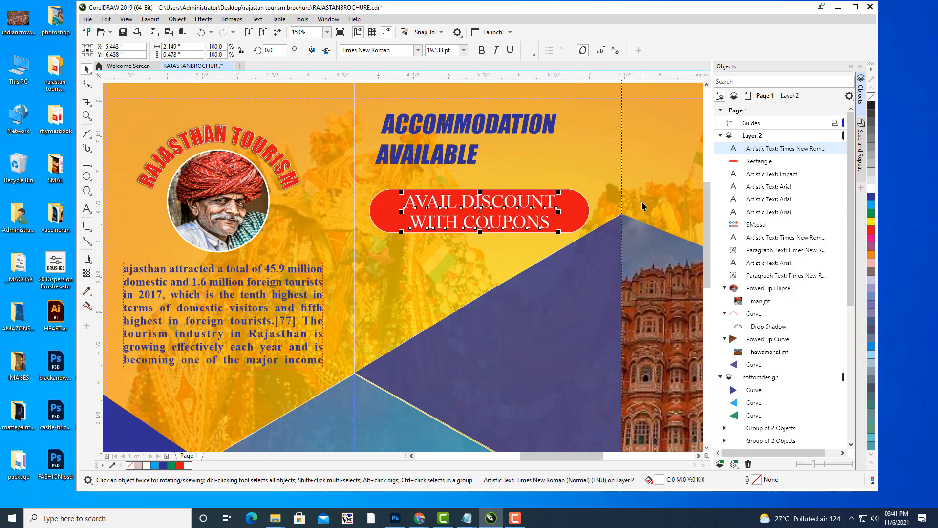
key(Up)
click(591, 150)
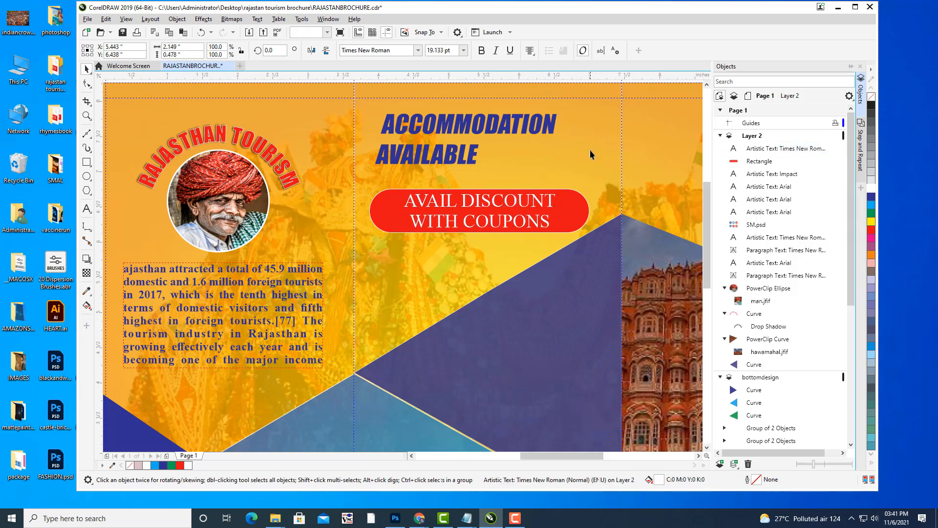
drag(590, 150, 631, 147)
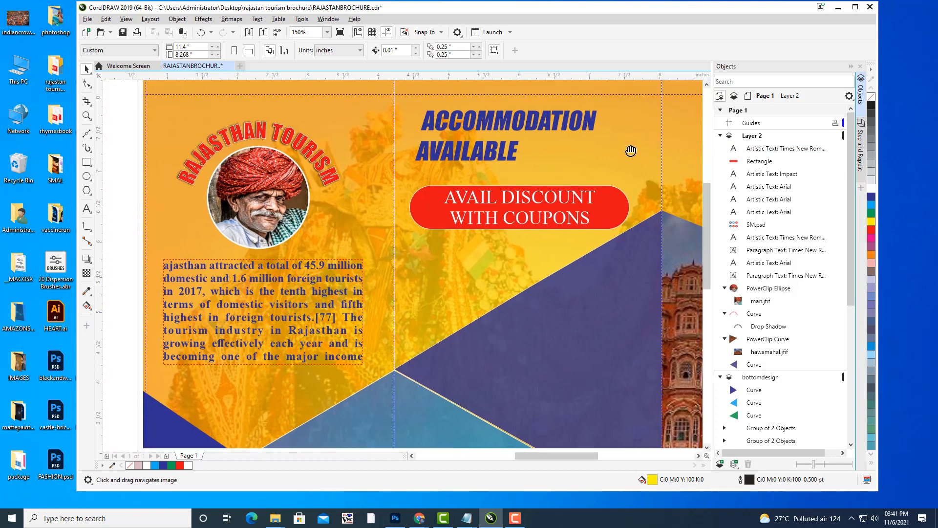
Type CONTACT below the red pill and shrink it.
click(86, 209)
click(431, 255)
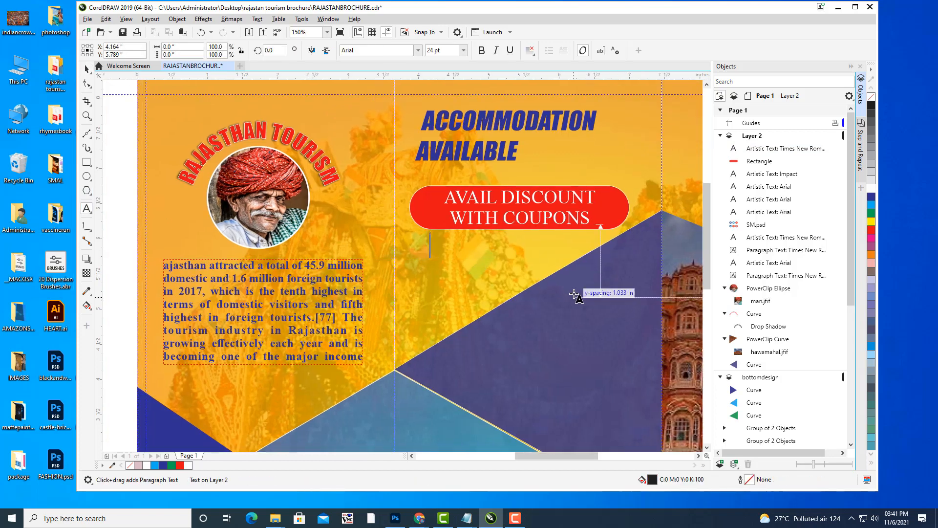
text(CONT)
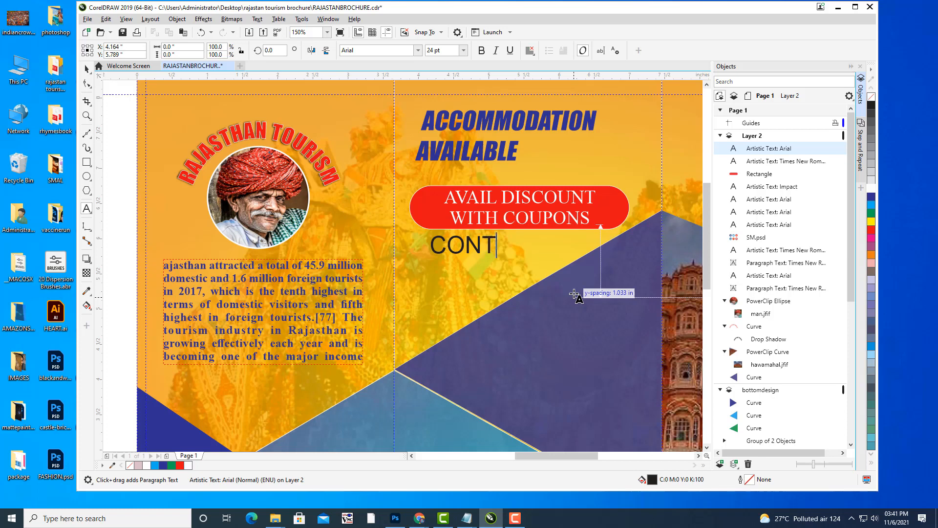
text(ACT)
click(86, 70)
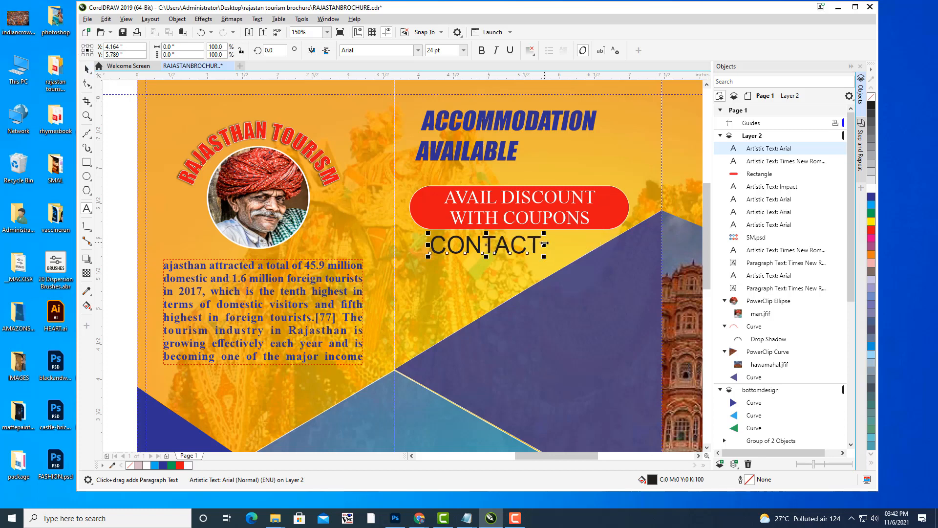
drag(544, 233, 469, 243)
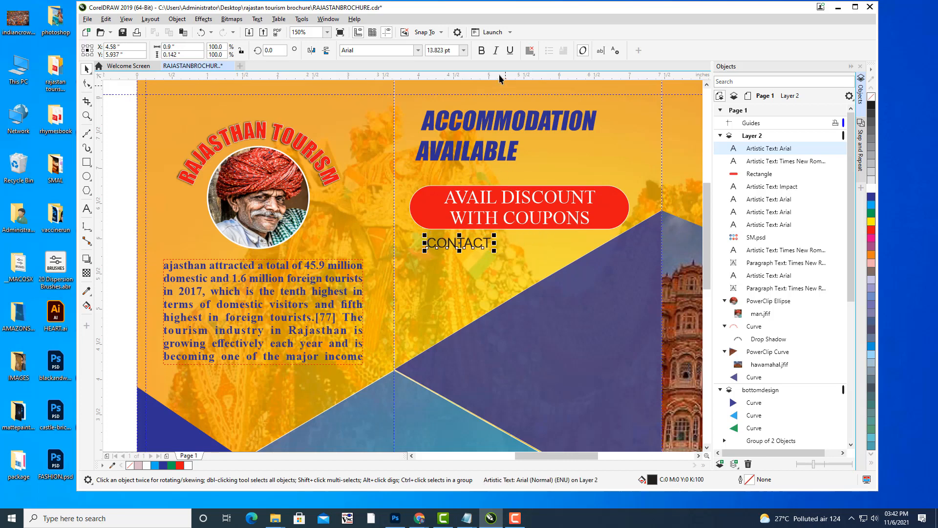
Make CONTACT italic and dark blue, tuck it under the pill, and append the contact e-mail address.
click(495, 50)
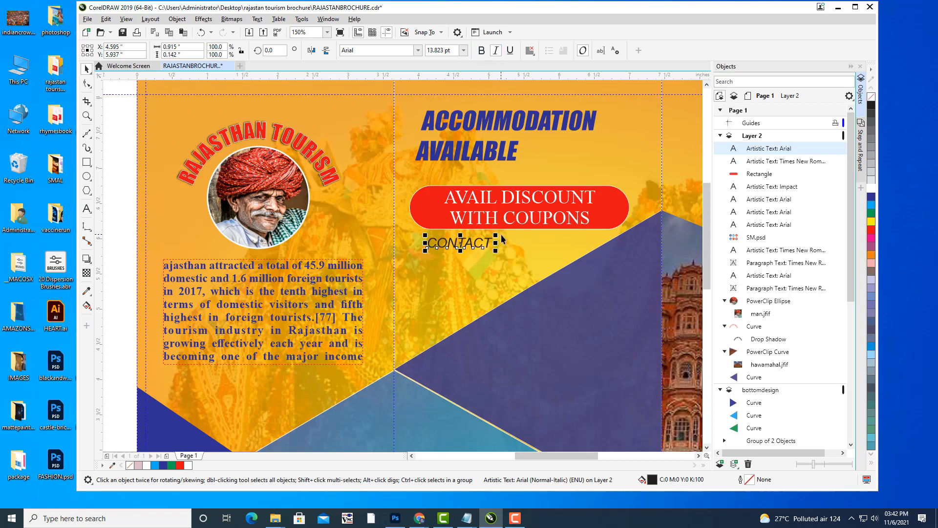
scroll(502, 236, up, 2)
drag(484, 237, 413, 246)
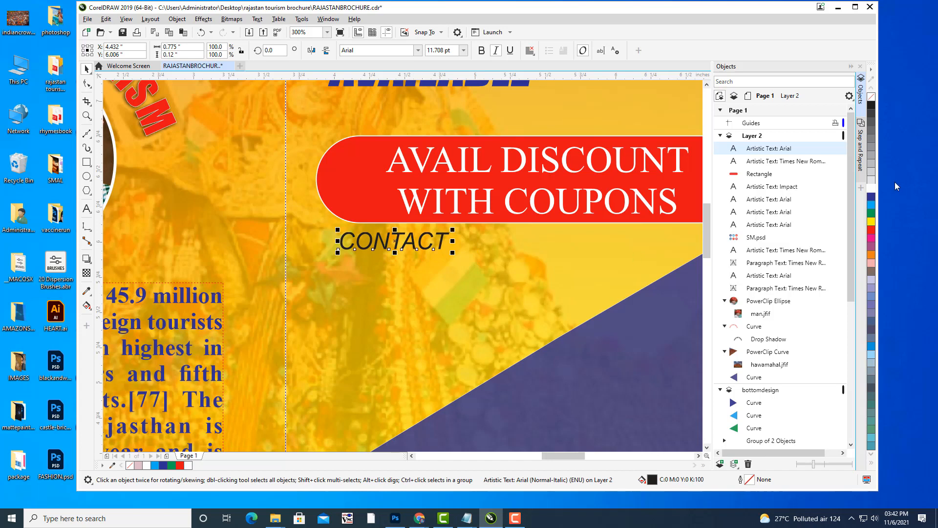
click(872, 196)
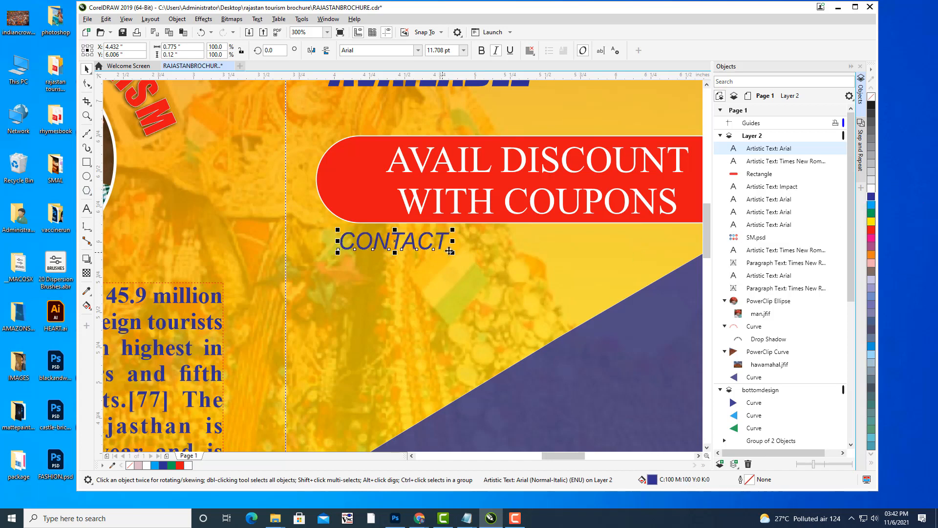
click(87, 209)
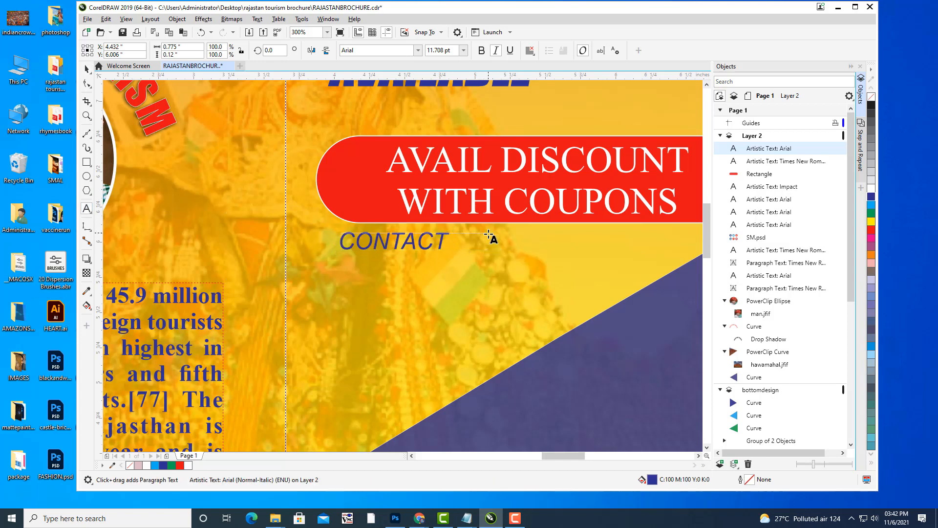
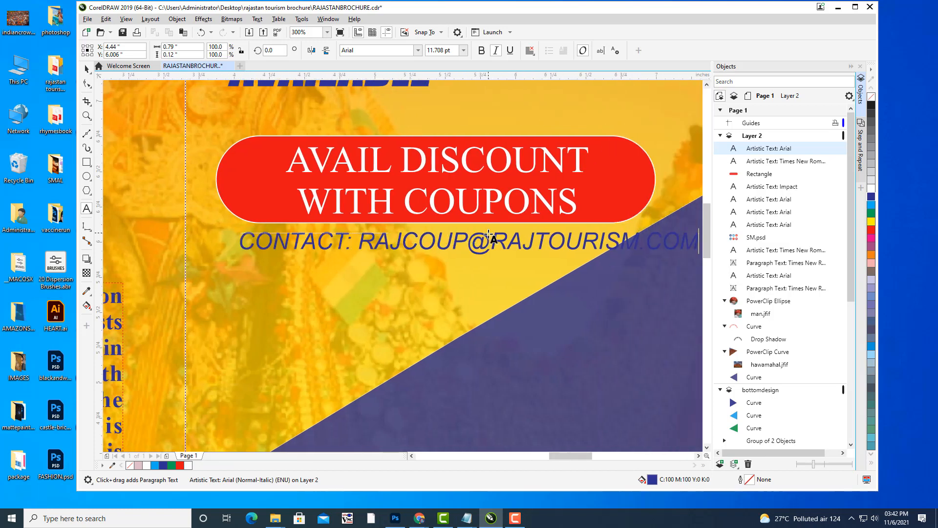
Replace CONTACT with VISIT, then shrink the line and centre it beneath the banner.
click(314, 244)
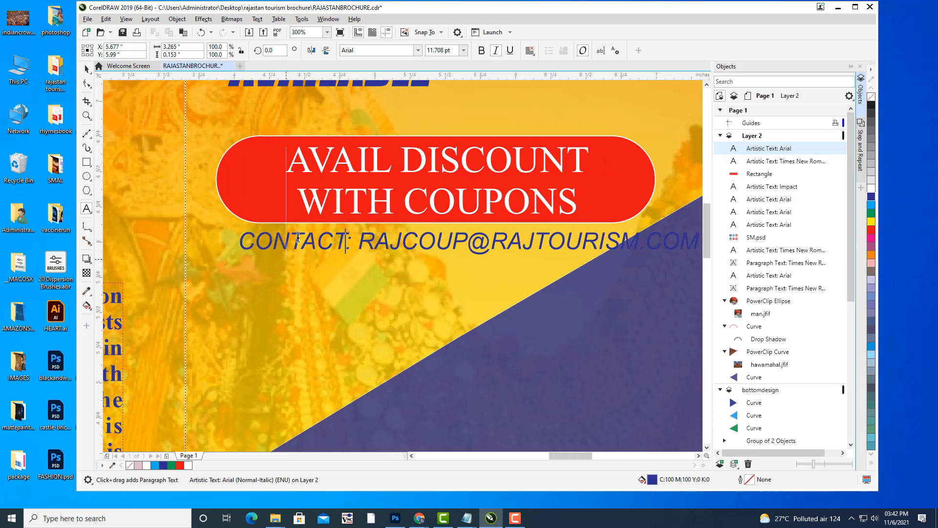
drag(346, 236, 239, 238)
text(VISIT)
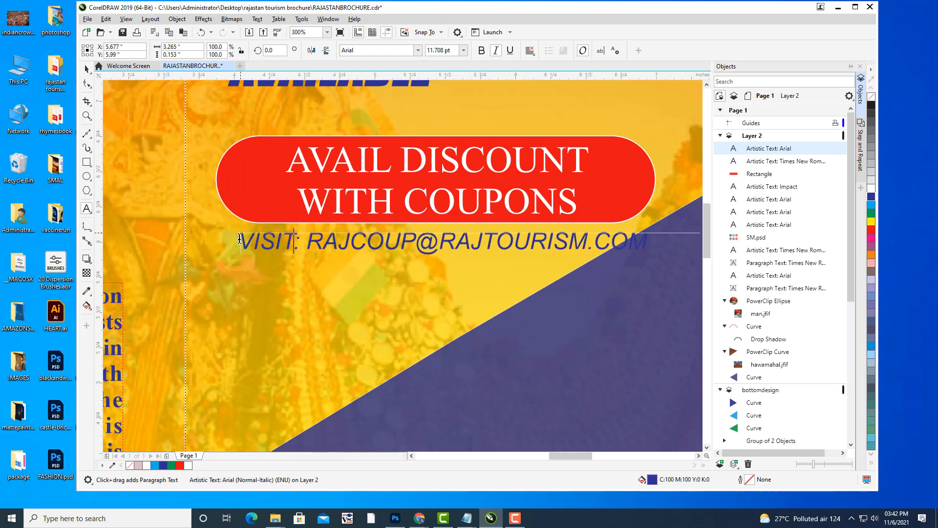
key(Escape)
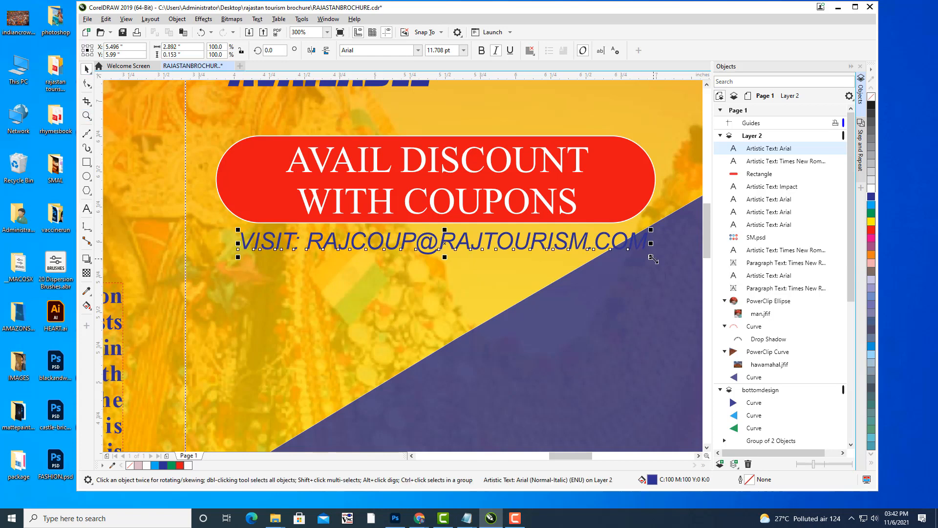
mouse_move(651, 257)
mouse_down()
mouse_move(632, 252)
mouse_move(640, 255)
mouse_up()
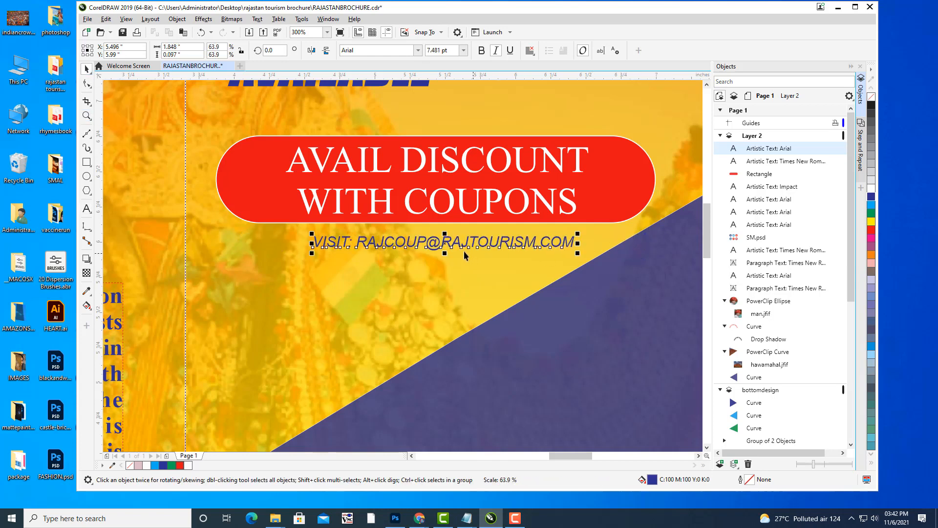
drag(449, 245, 449, 243)
Change the word VISIT to MAILTO.
click(87, 210)
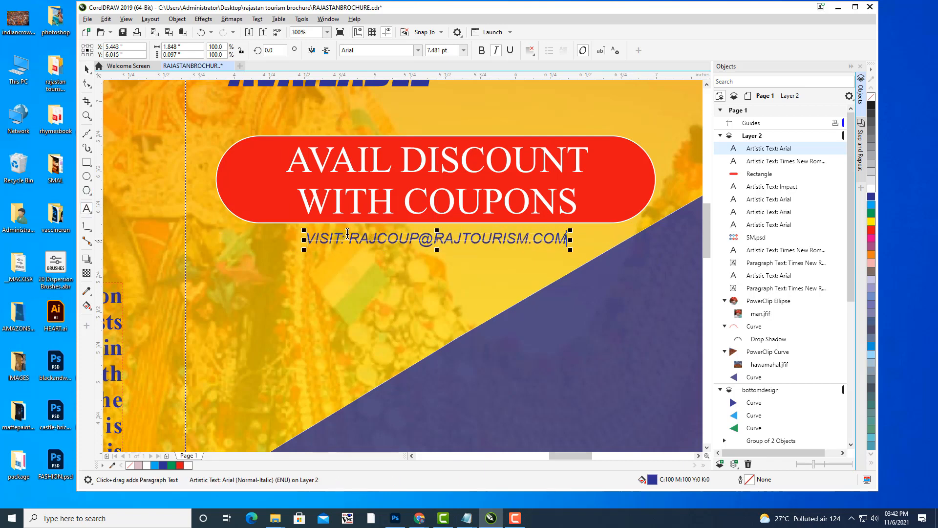
drag(345, 239, 306, 232)
click(304, 231)
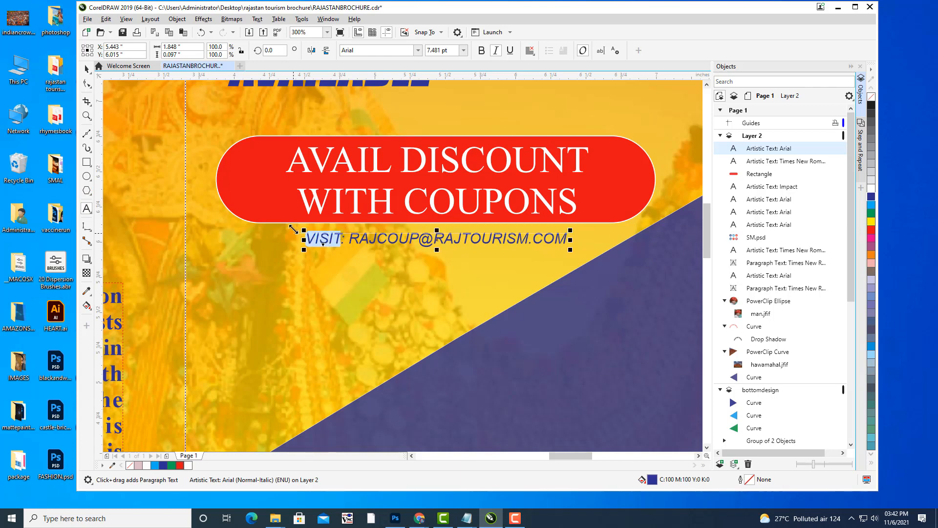
text(MAILTO)
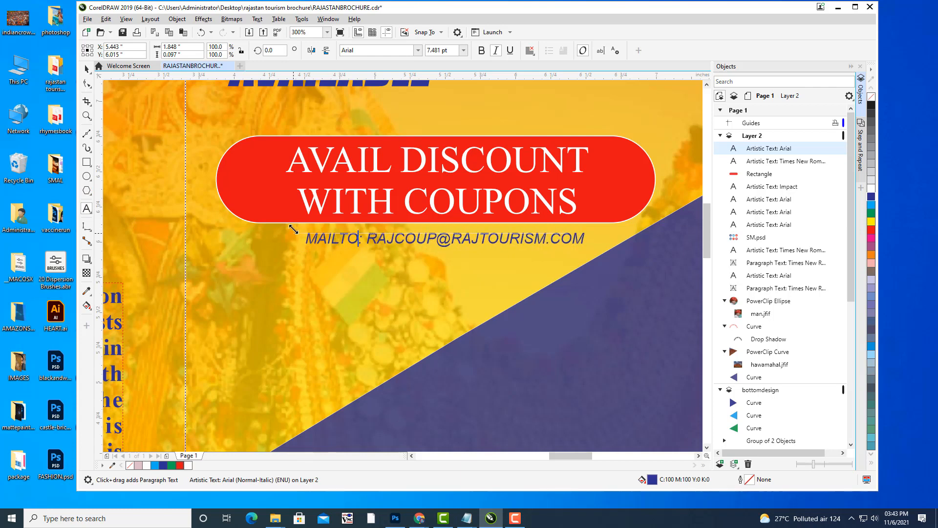
key(Escape)
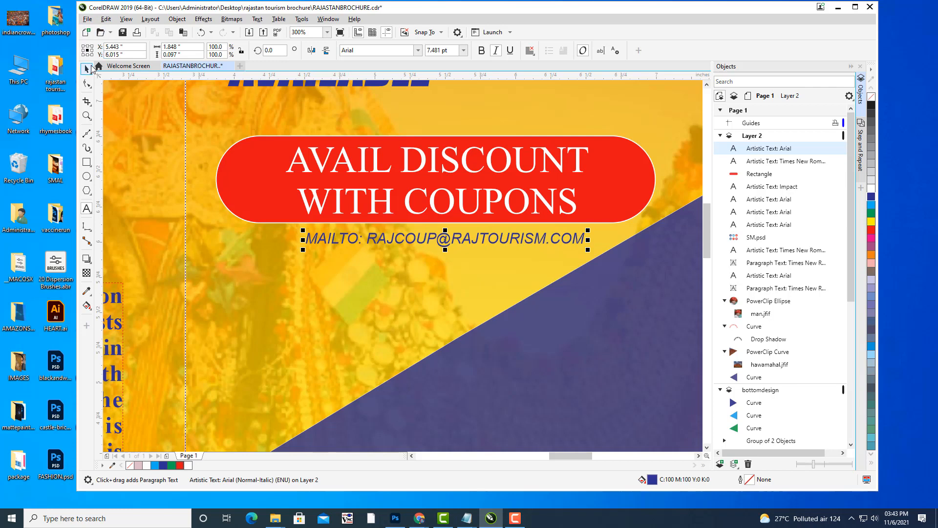
Make the MAILTO line bold and nudge it left and up into position.
key(ctrl+space)
key(Left)
key(Left)
key(Left)
key(Left)
key(Left)
key(Left)
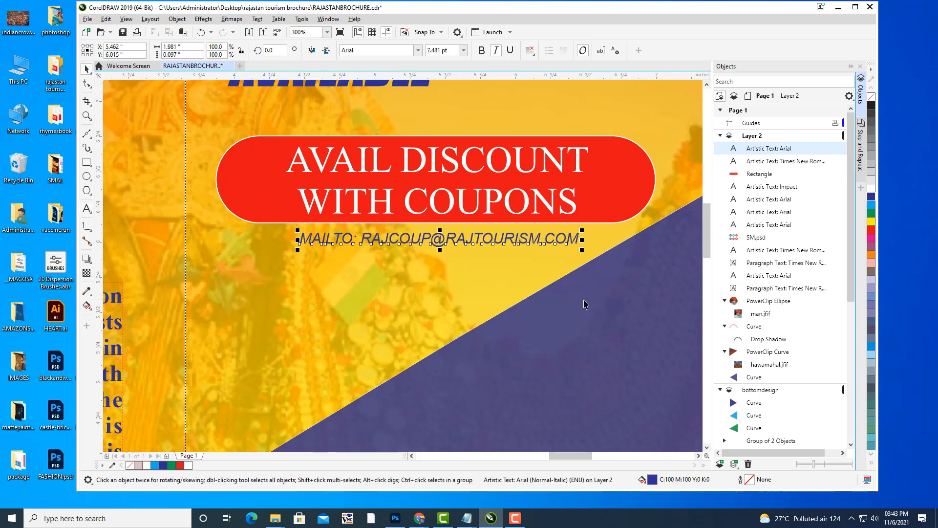
key(Left)
key(Left)
key(Left)
key(Left)
key(Left)
key(Up)
key(Up)
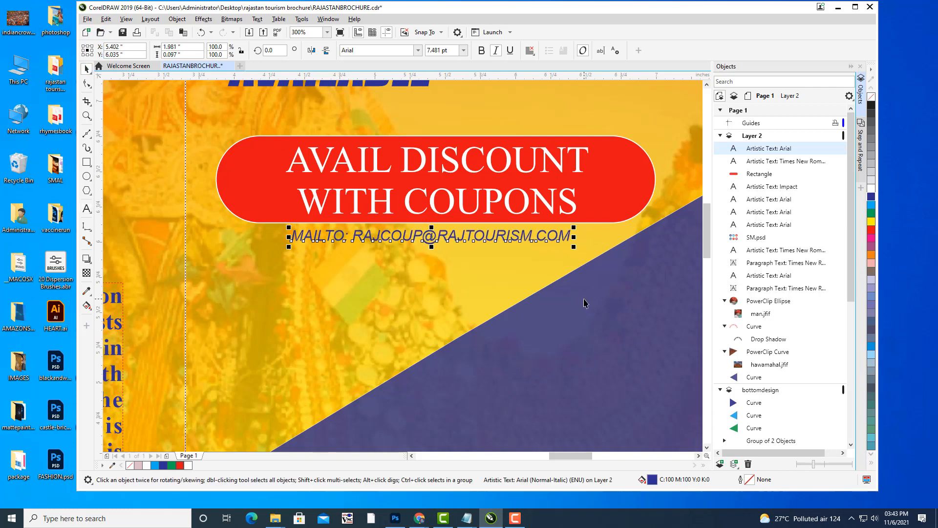
key(Left)
key(Left)
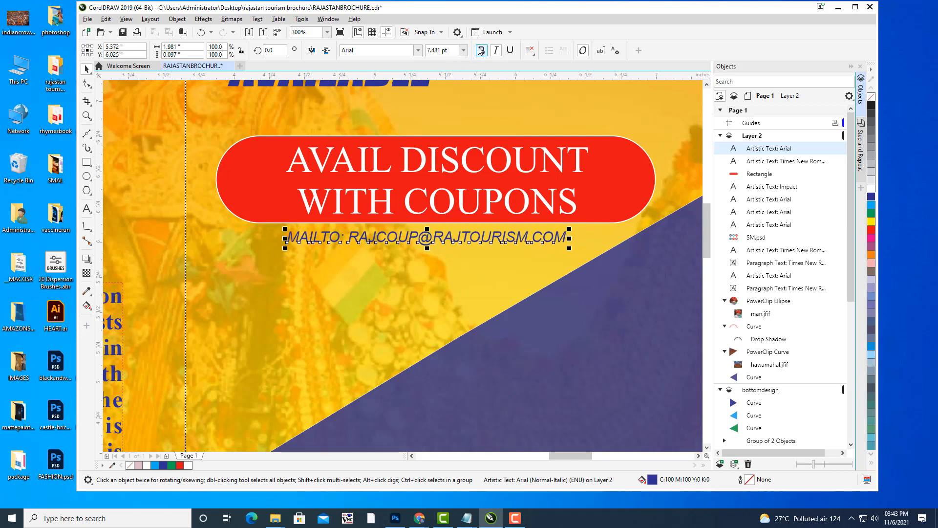
click(482, 50)
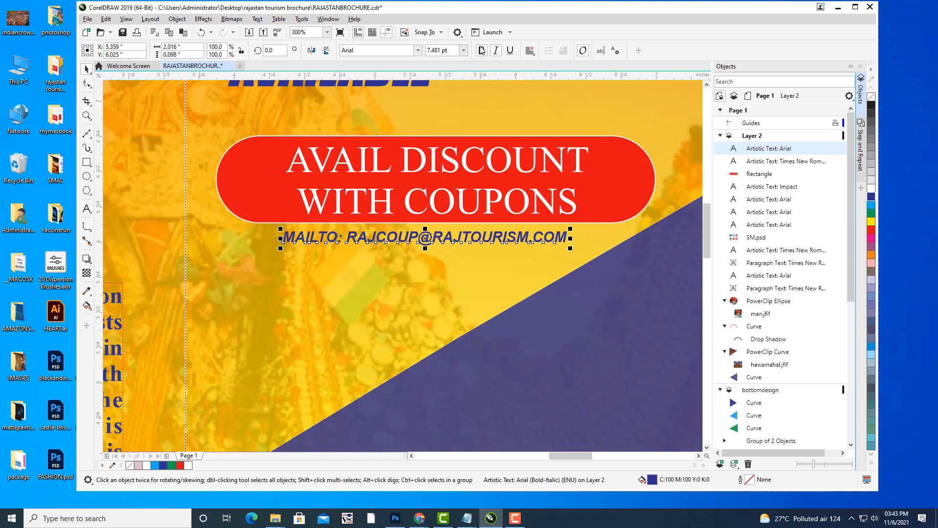
key(Left)
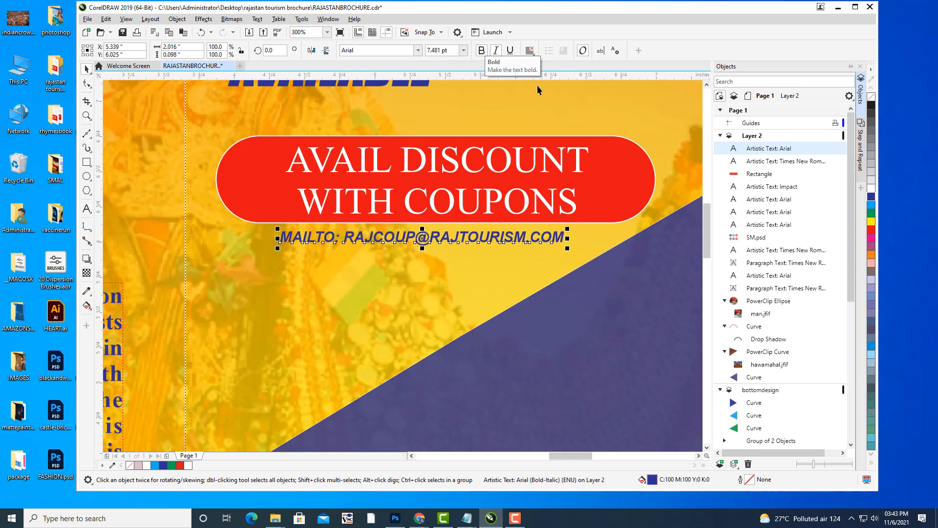
key(Escape)
Zoom out to 75% to survey the page, pan around, then zoom back to 150%.
key(h)
scroll(557, 99, down, 2)
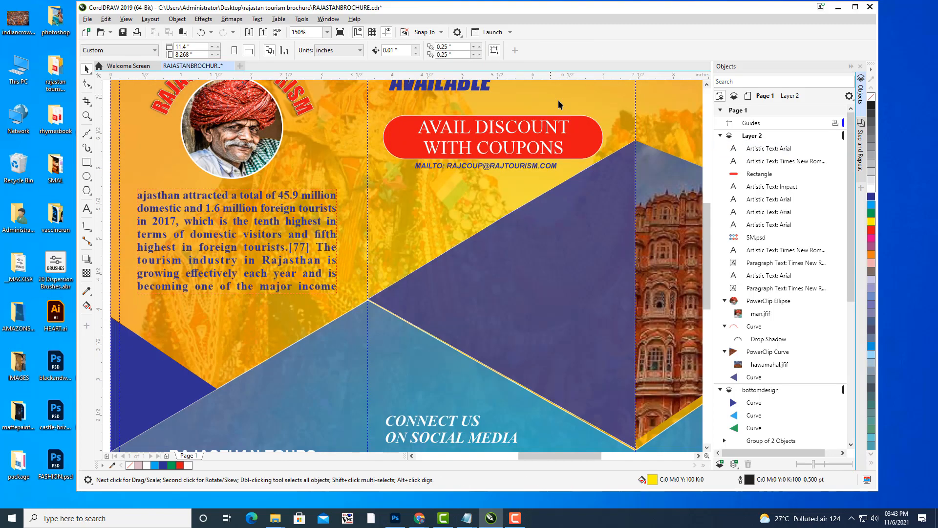
drag(558, 100, 524, 188)
scroll(550, 145, down, 2)
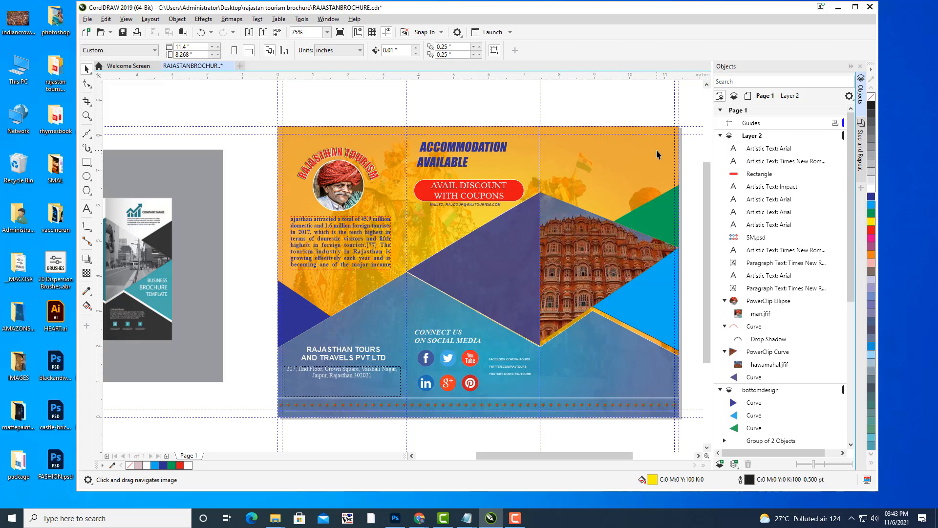
drag(480, 199, 458, 188)
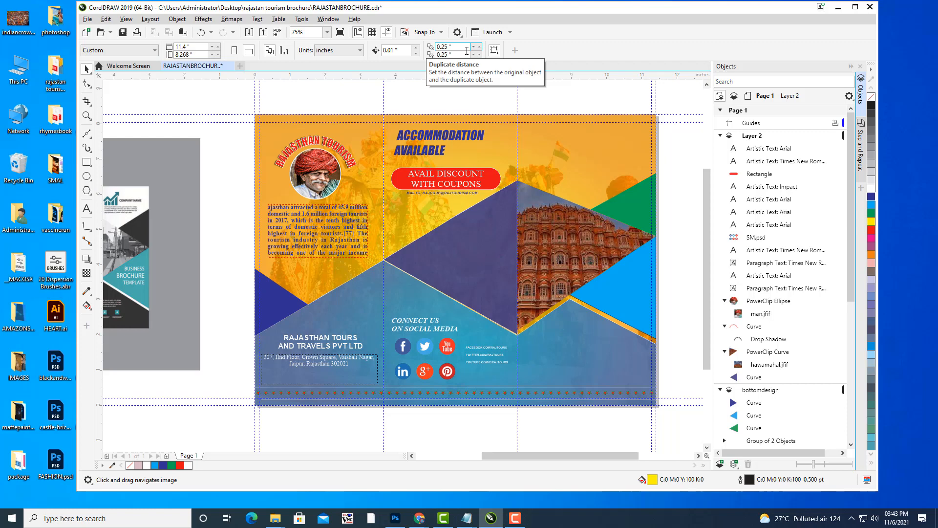
drag(491, 231, 461, 226)
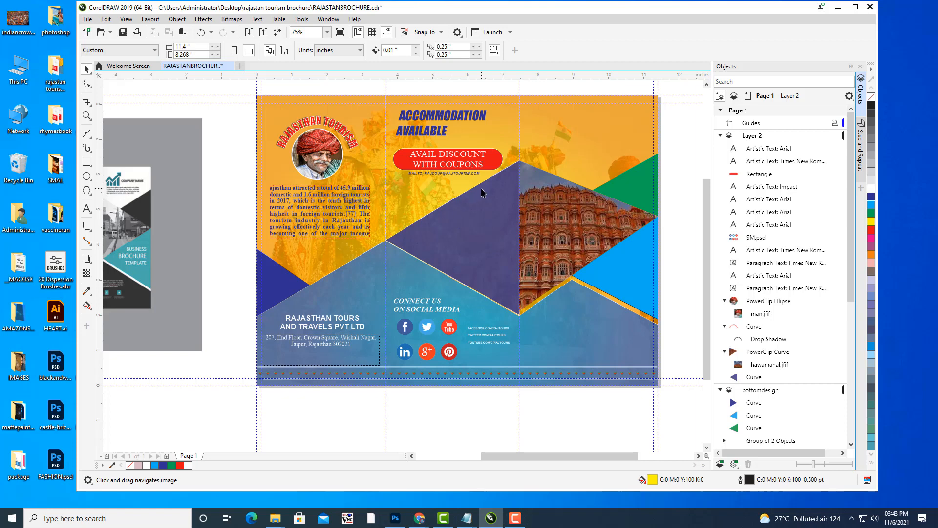
scroll(479, 204, up, 2)
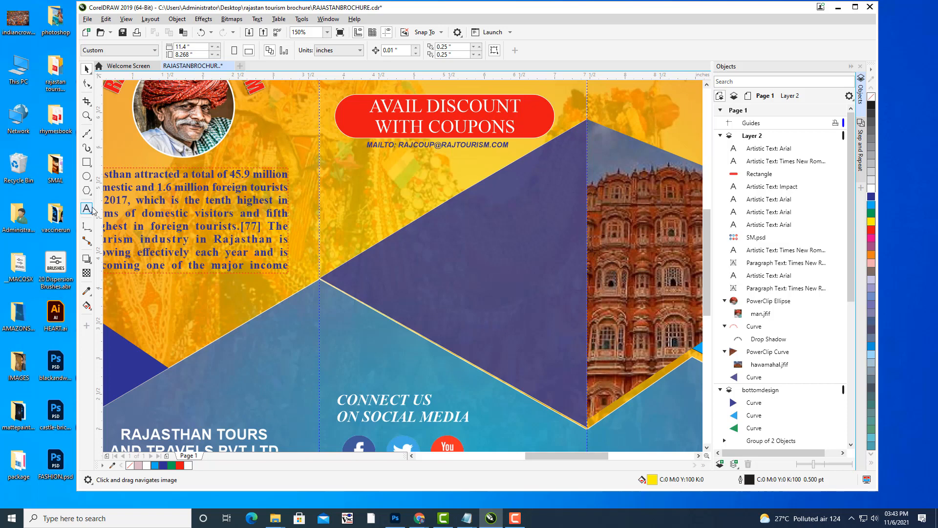
Type FEATURES on the purple panel and move it up and left.
click(91, 209)
click(477, 230)
text(F)
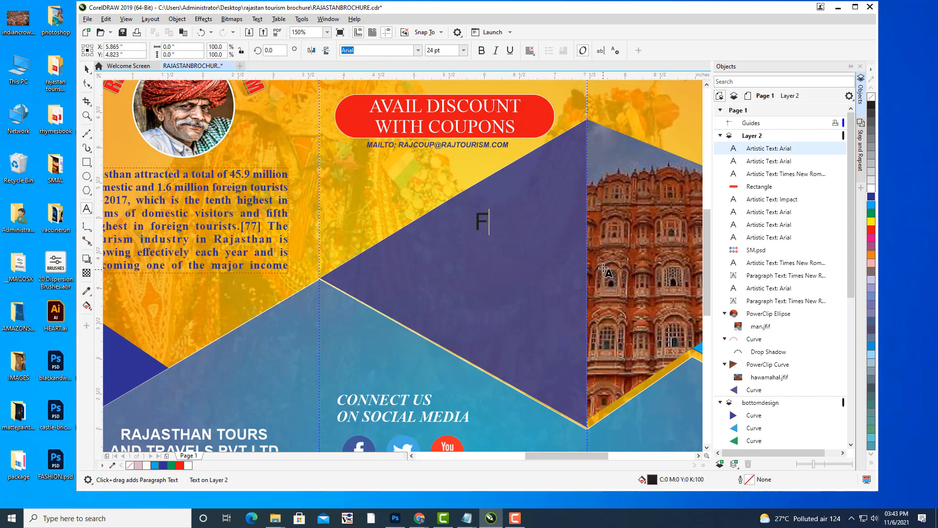
text(EATURES)
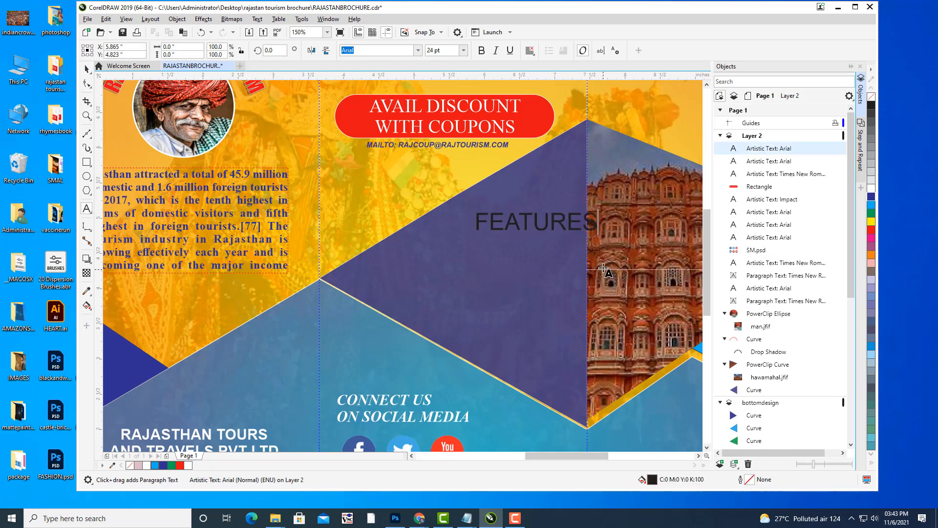
key(Escape)
click(86, 69)
drag(539, 228, 513, 222)
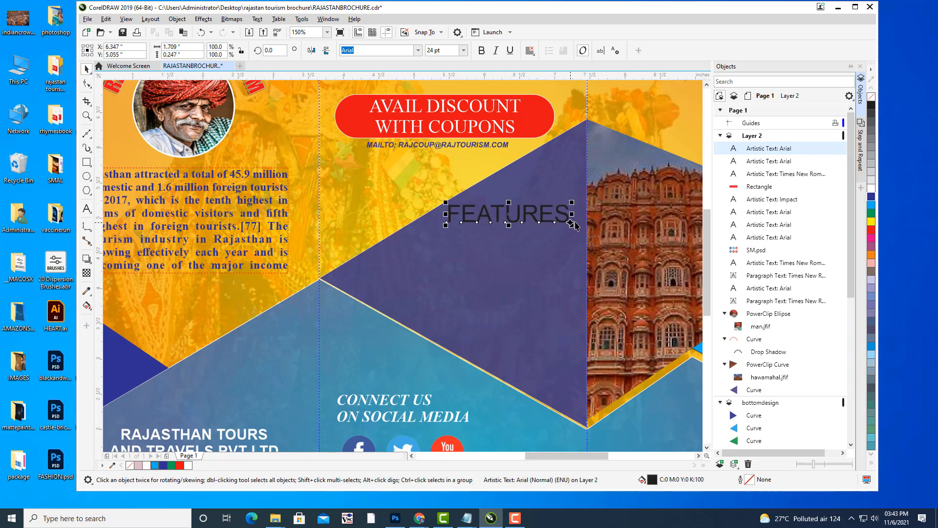
Set FEATURES in the Great Vibes font and change it to Features.
click(86, 209)
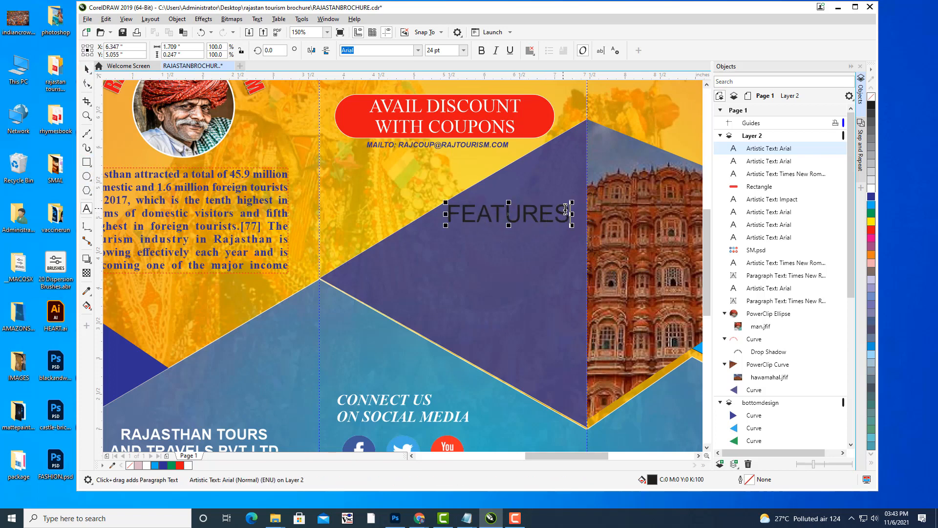
drag(570, 214, 439, 209)
click(386, 49)
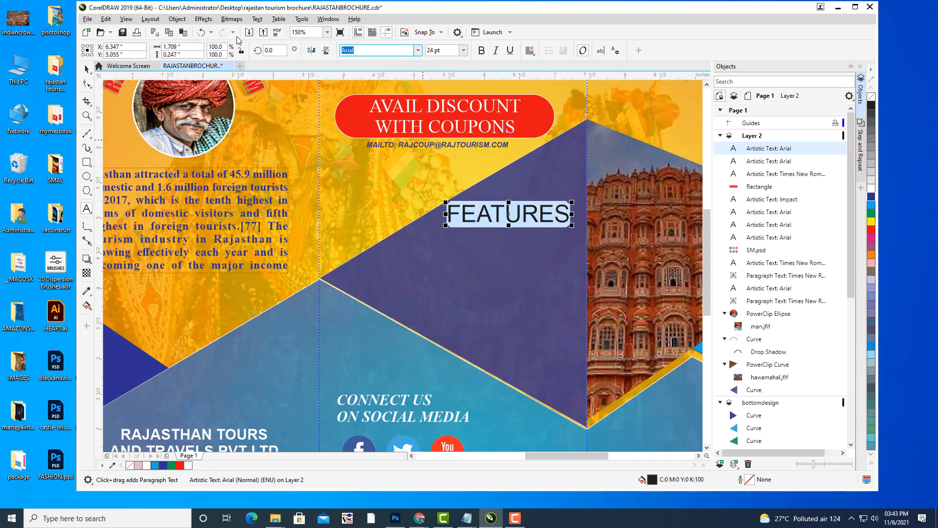
text(Great Vibes)
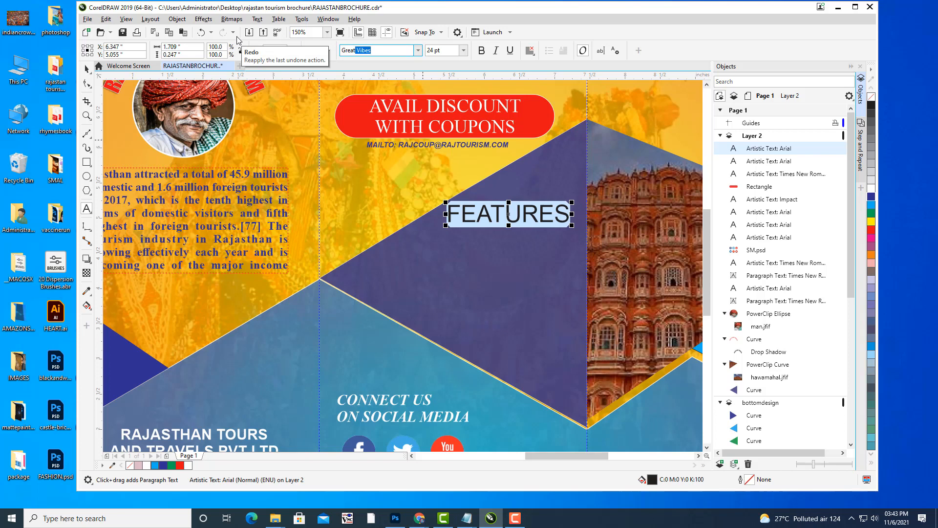
key(Return)
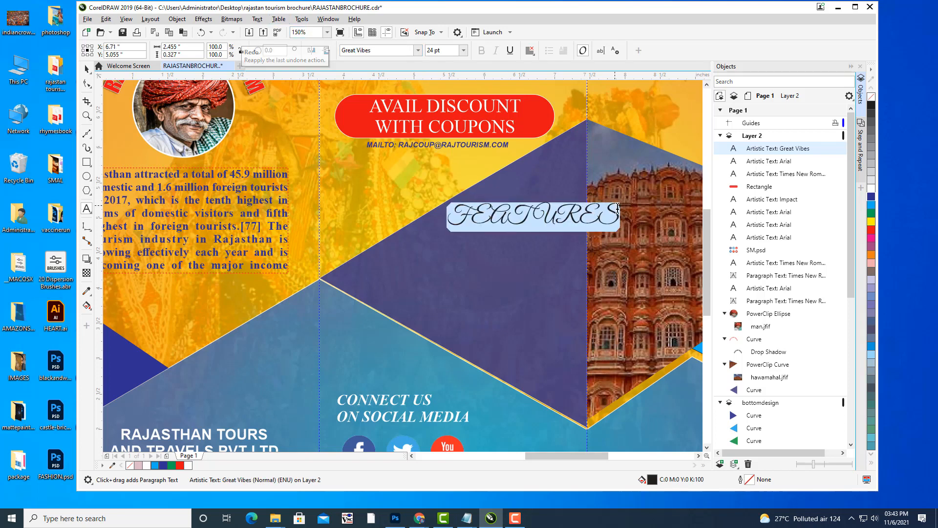
mouse_move(614, 209)
mouse_down()
mouse_move(545, 209)
mouse_move(620, 219)
mouse_up()
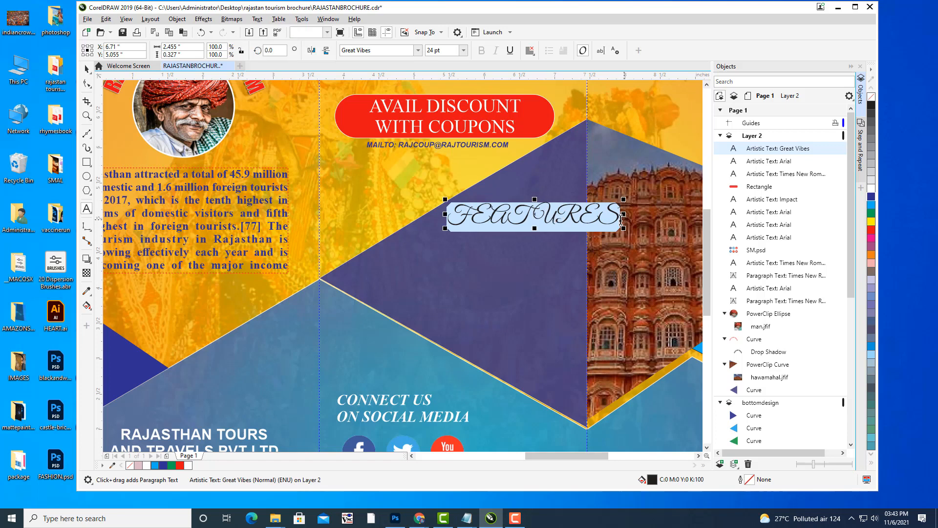
click(625, 215)
key(BackSpace)
key(BackSpace)
key(BackSpace)
key(BackSpace)
key(BackSpace)
key(BackSpace)
key(BackSpace)
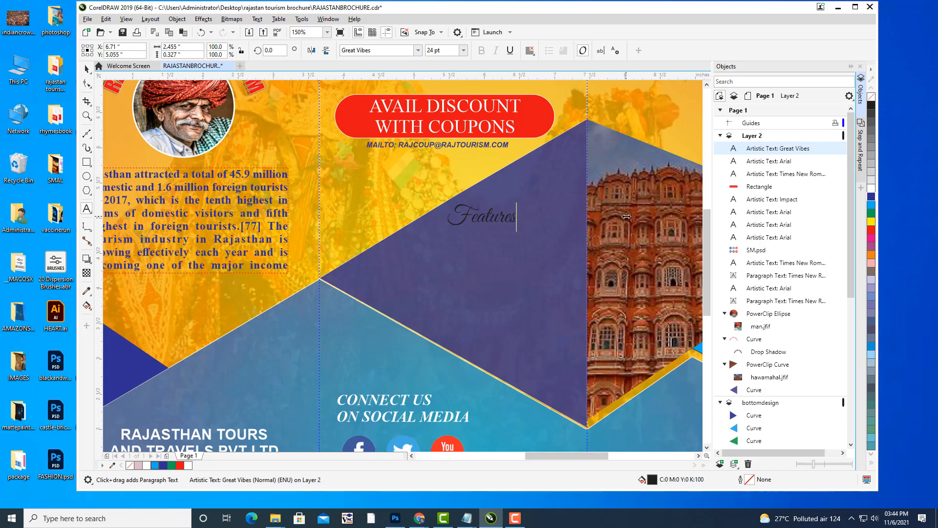
Enlarge Features to about 34.5 pt, move it right onto the purple triangle and make it white.
click(87, 68)
mouse_move(521, 201)
mouse_down()
mouse_move(554, 198)
mouse_move(537, 196)
mouse_up()
drag(496, 232, 524, 217)
click(872, 190)
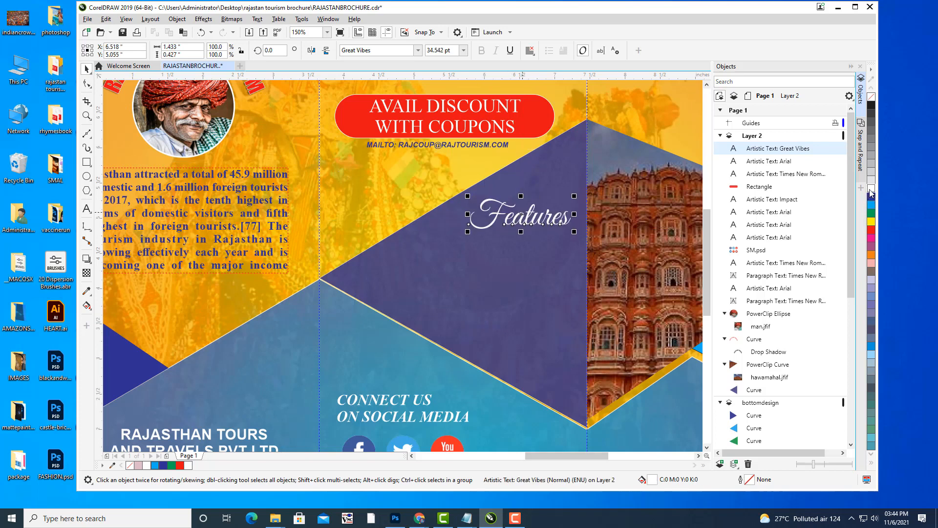
key(Left)
key(Up)
key(Left)
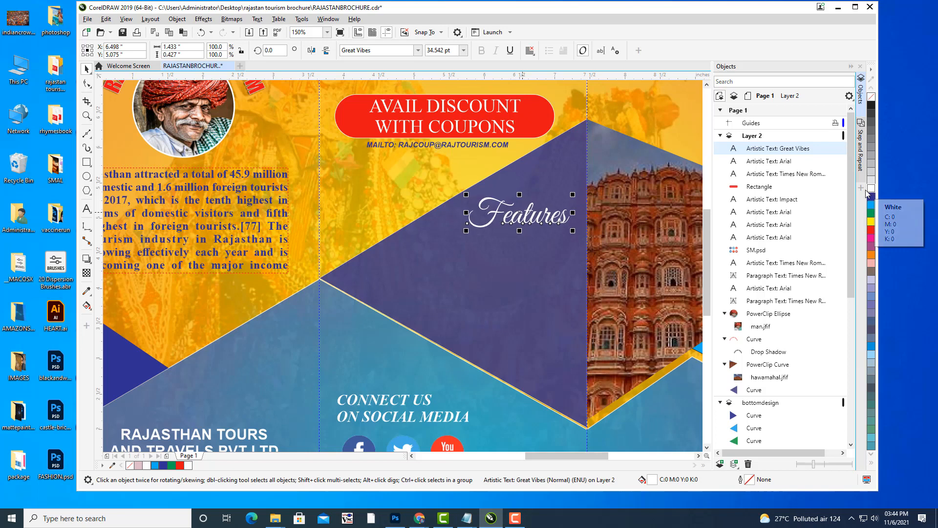
Zoom out to 75% and centre the brochure spread, then pick Common Shapes from the Polygon flyout.
click(641, 130)
scroll(636, 131, down, 1)
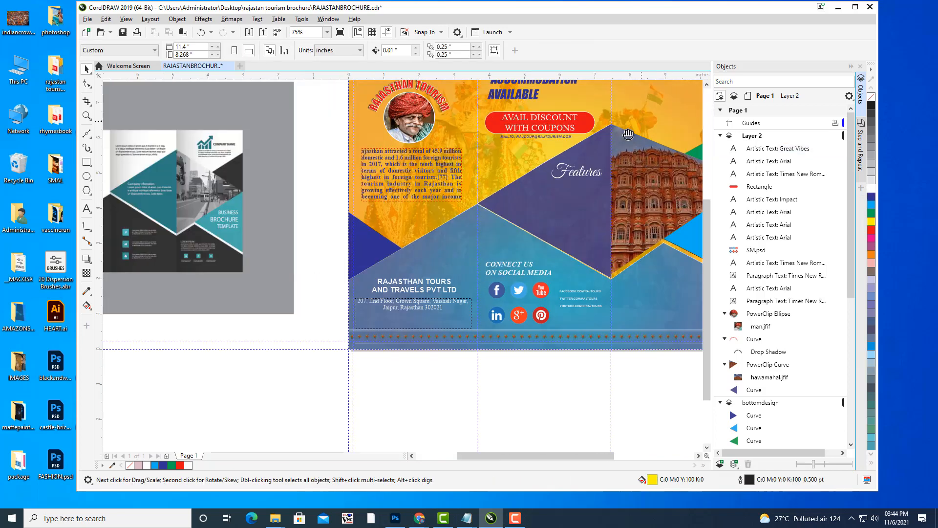
drag(624, 132, 527, 180)
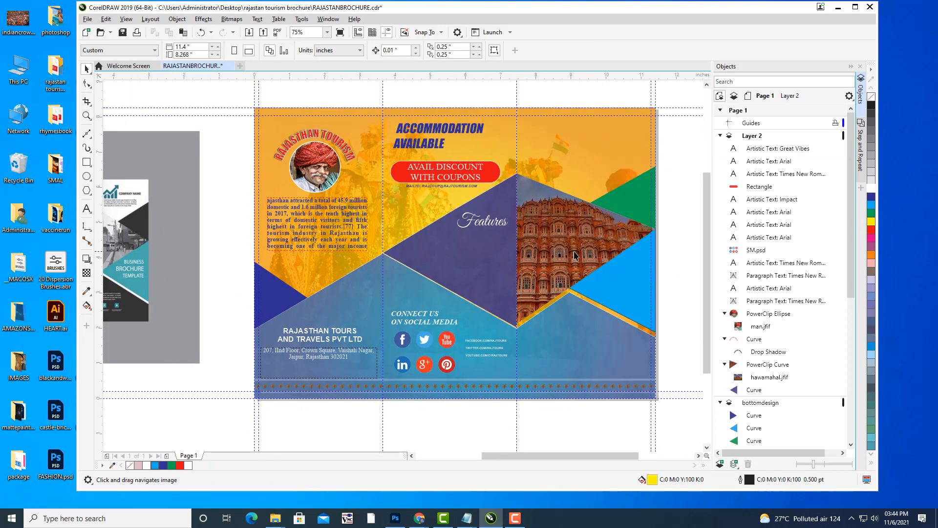
drag(574, 255, 553, 230)
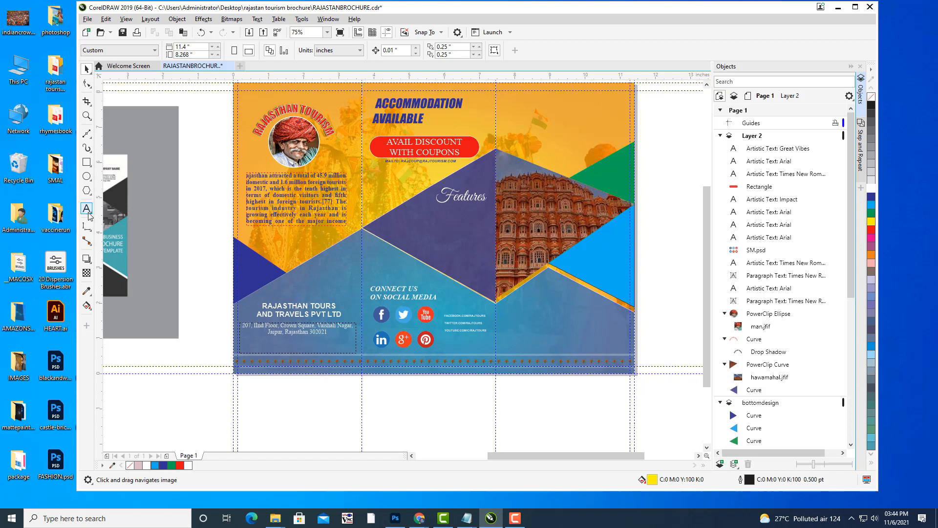
drag(399, 258, 377, 272)
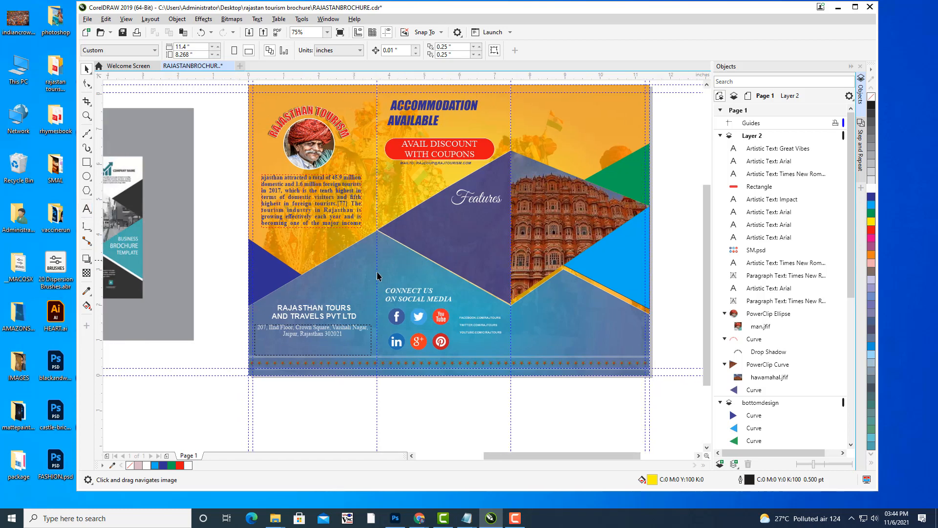
click(90, 193)
click(110, 222)
Draw a small arrow from the Perfect Shapes picker on the purple triangle beneath 'Features'.
click(346, 50)
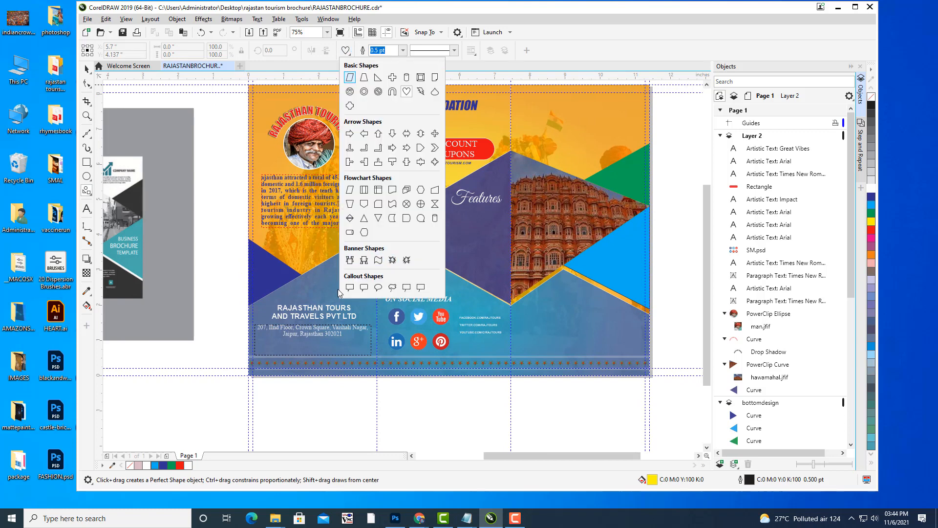
click(349, 133)
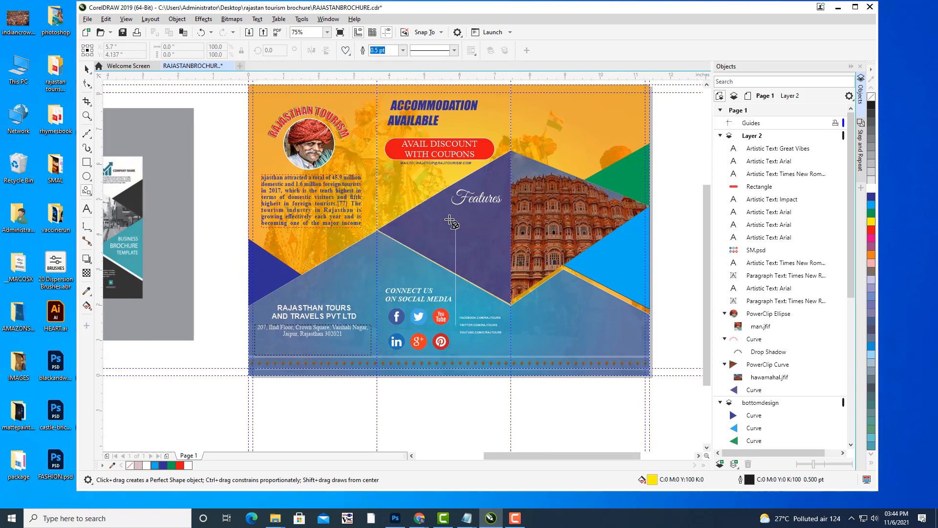
scroll(445, 220, up, 2)
drag(383, 206, 405, 223)
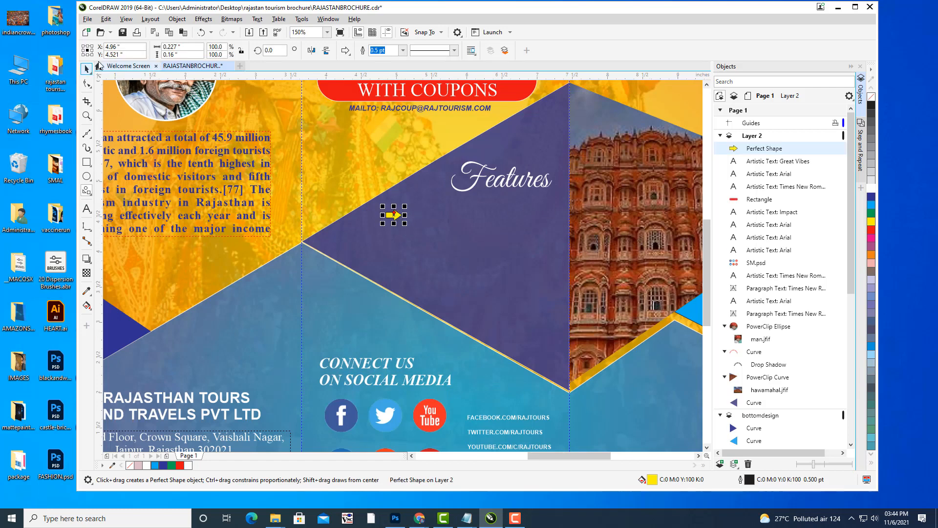
click(89, 70)
key(Escape)
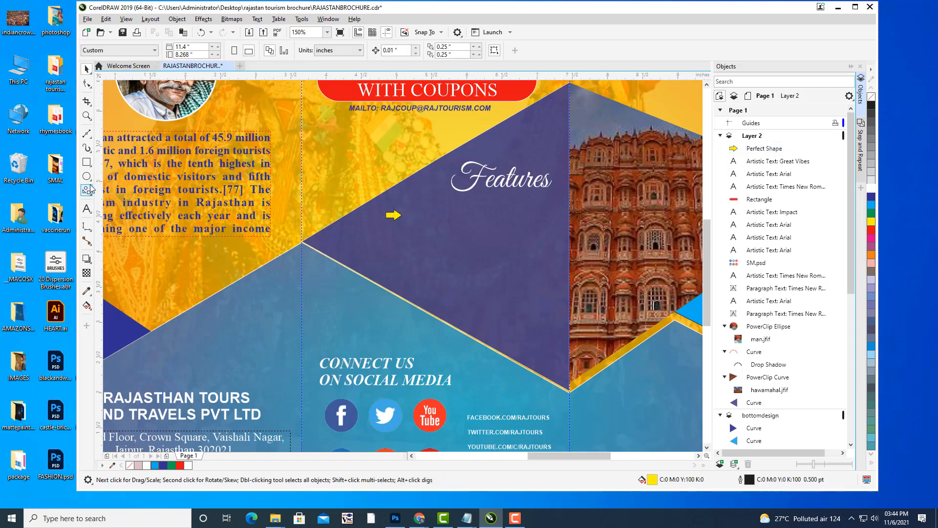
click(87, 210)
Type 'tour guide and transport' as new text to the right of the arrow.
click(428, 222)
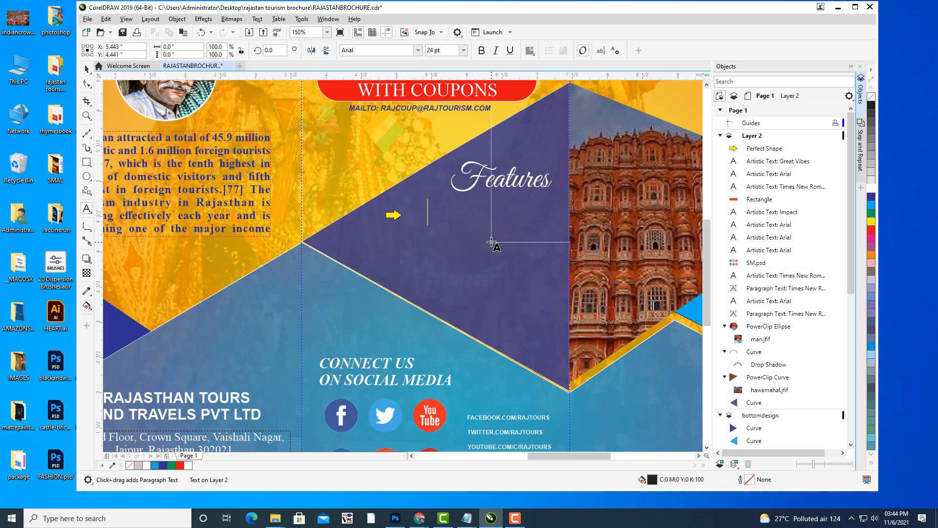
text(tiyr)
key(BackSpace)
key(BackSpace)
key(BackSpace)
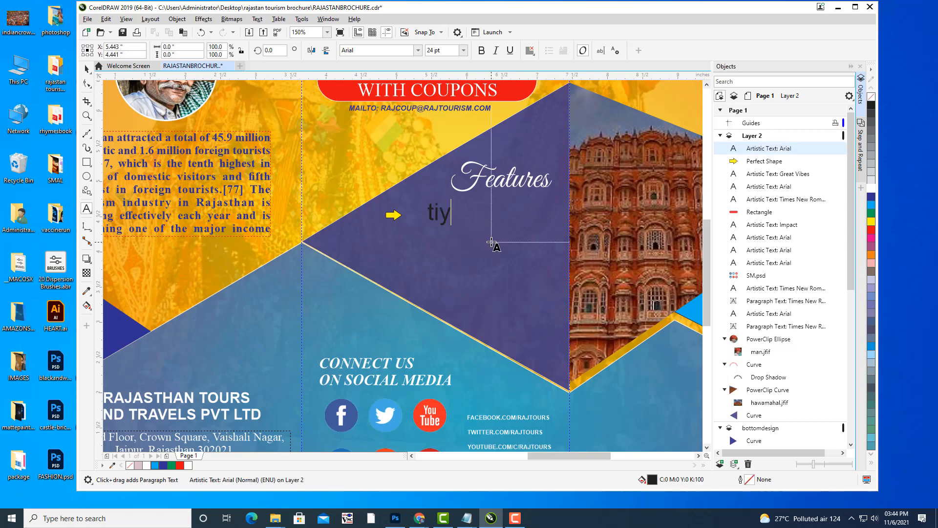
text(our guide an)
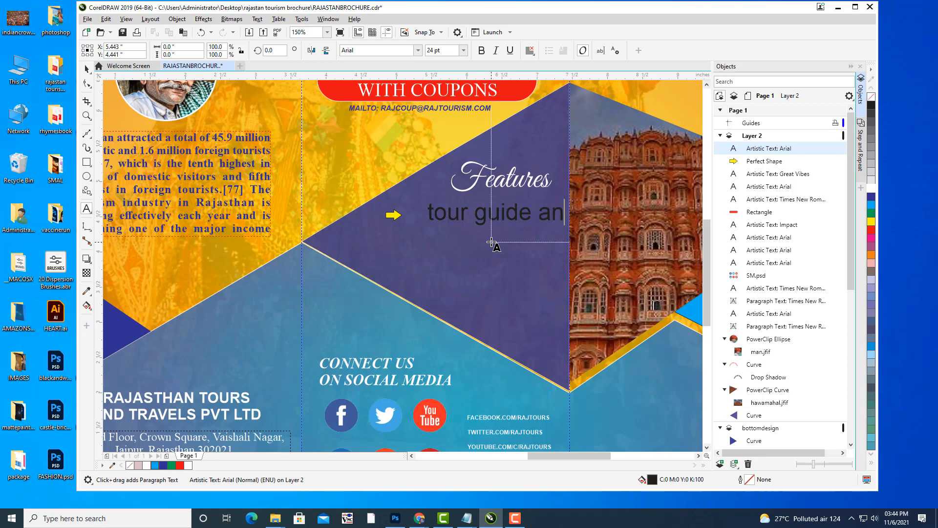
text(d transpor)
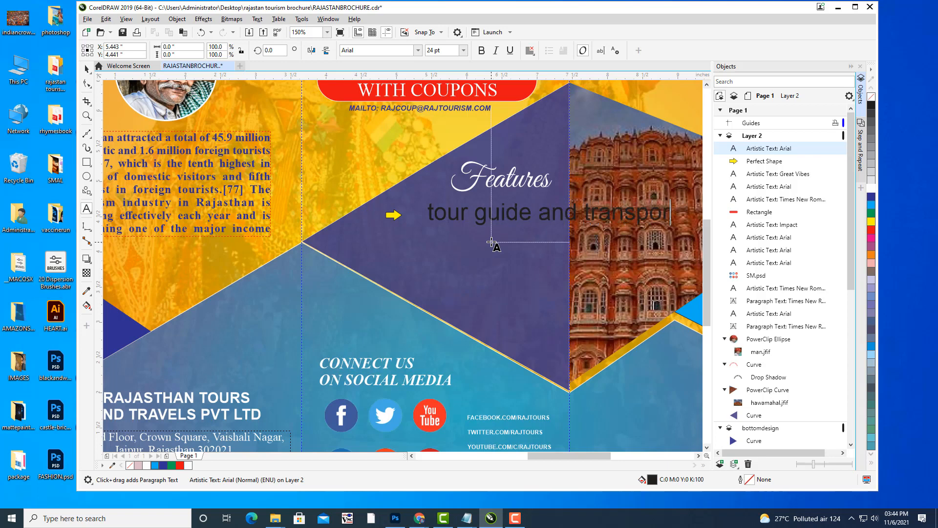
text(t)
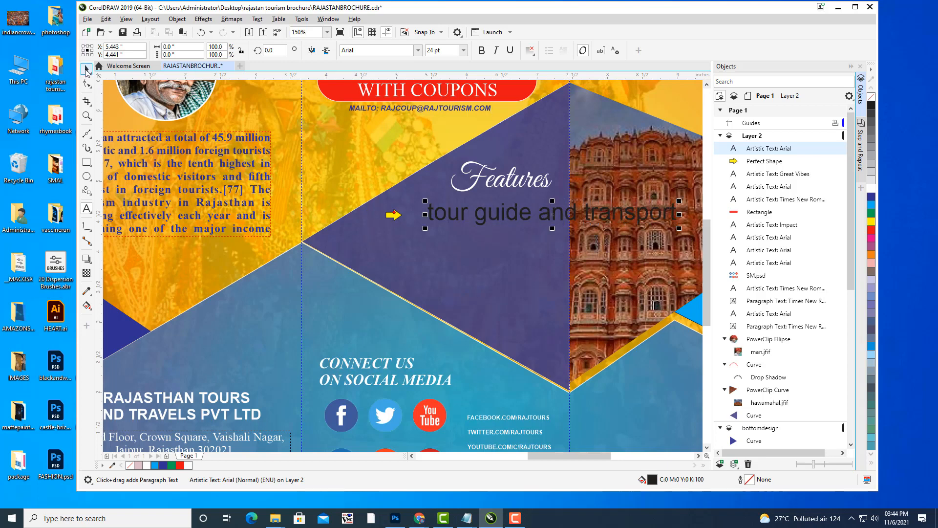
click(87, 69)
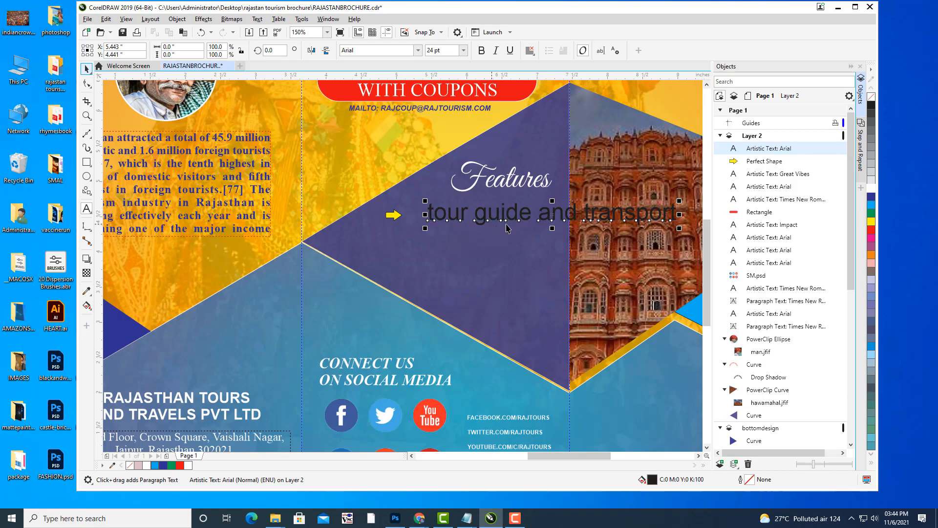
Make the text bold and yellow, then resize it and place it beside the arrow.
click(483, 51)
click(872, 222)
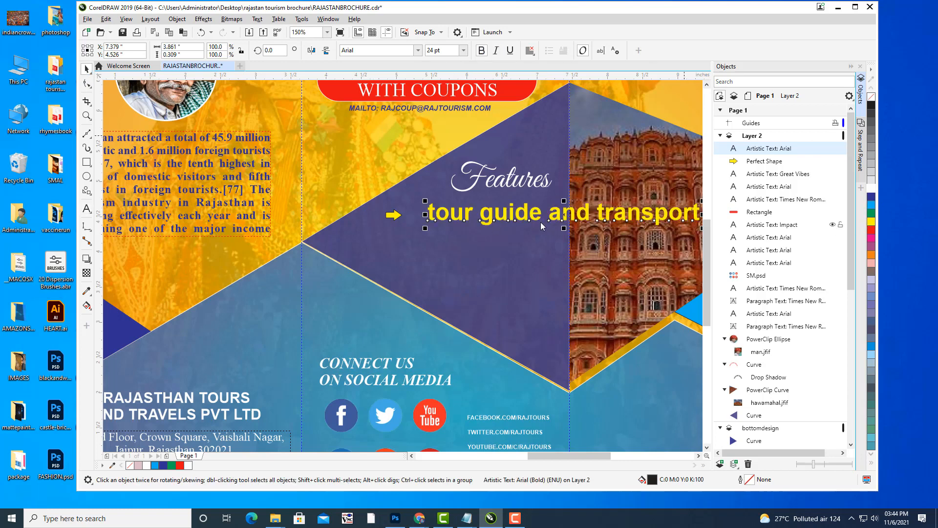
drag(575, 211, 413, 233)
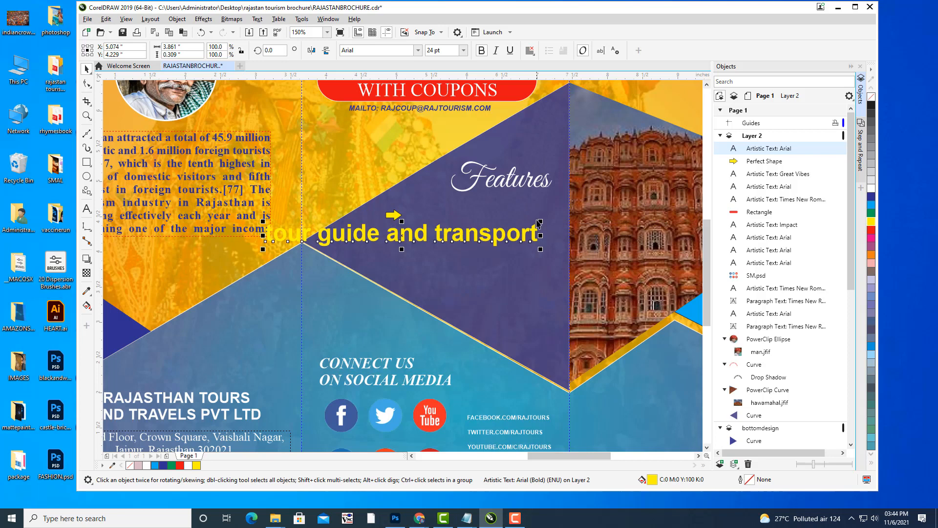
drag(540, 219, 545, 195)
drag(477, 217, 497, 220)
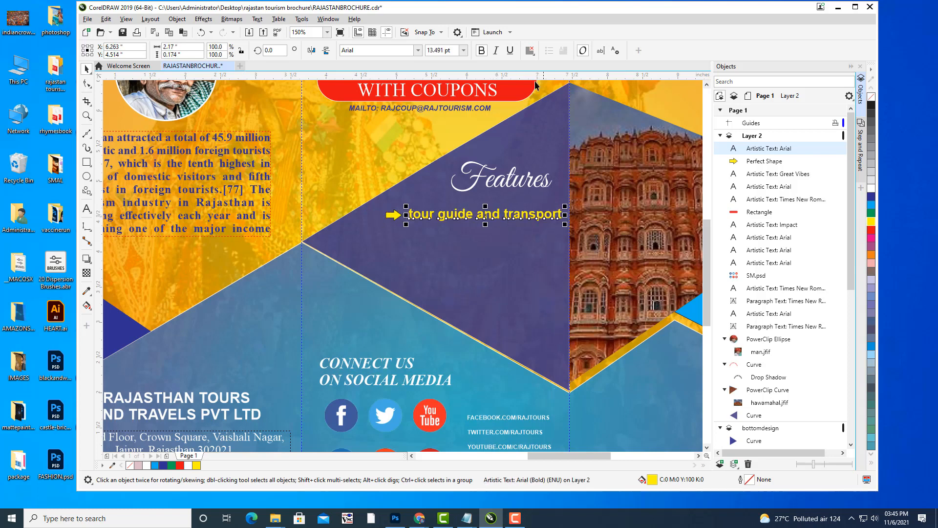
Skew the text into an italic-like slant and nudge it slightly left.
click(487, 215)
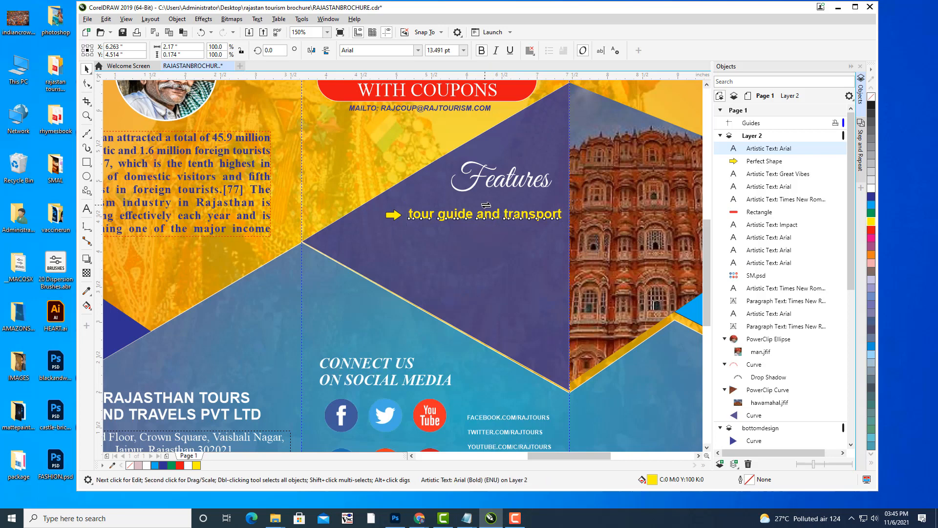
drag(488, 205, 494, 205)
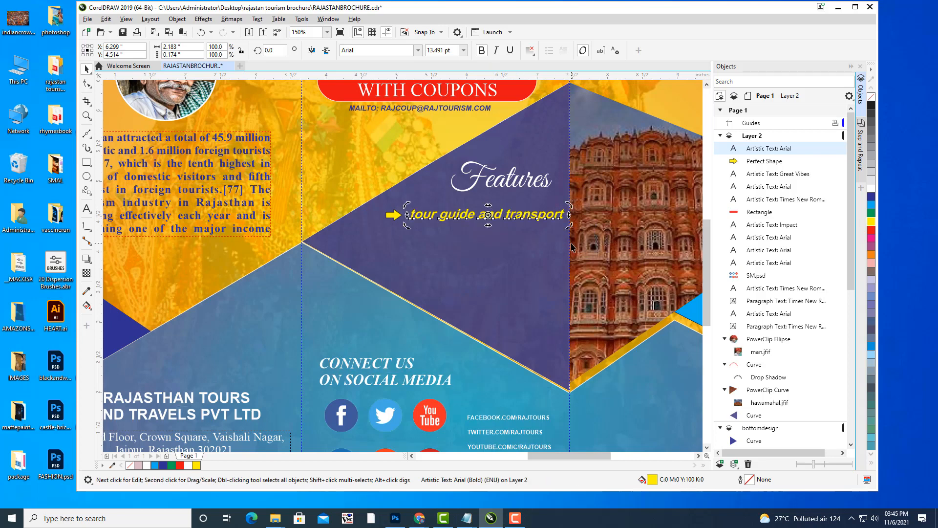
key(Left)
key(Left)
key(Left)
key(Left)
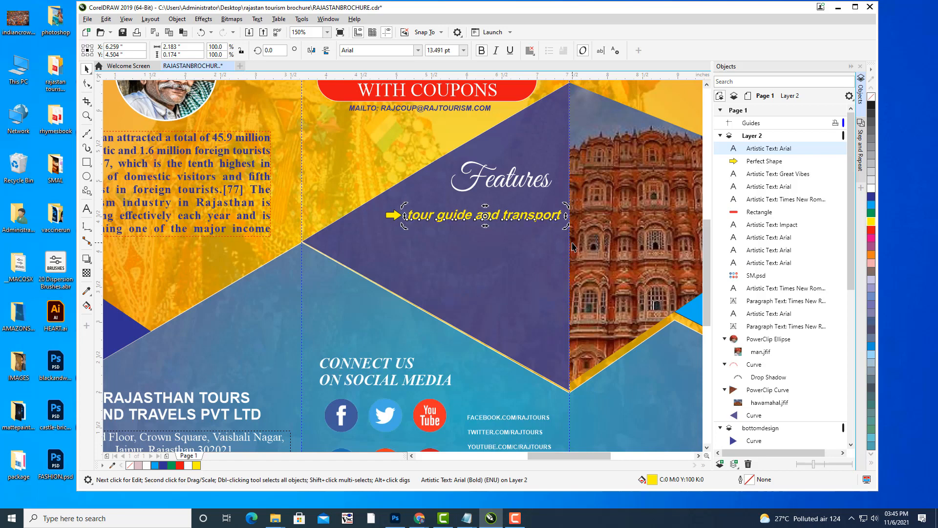
click(336, 153)
click(474, 214)
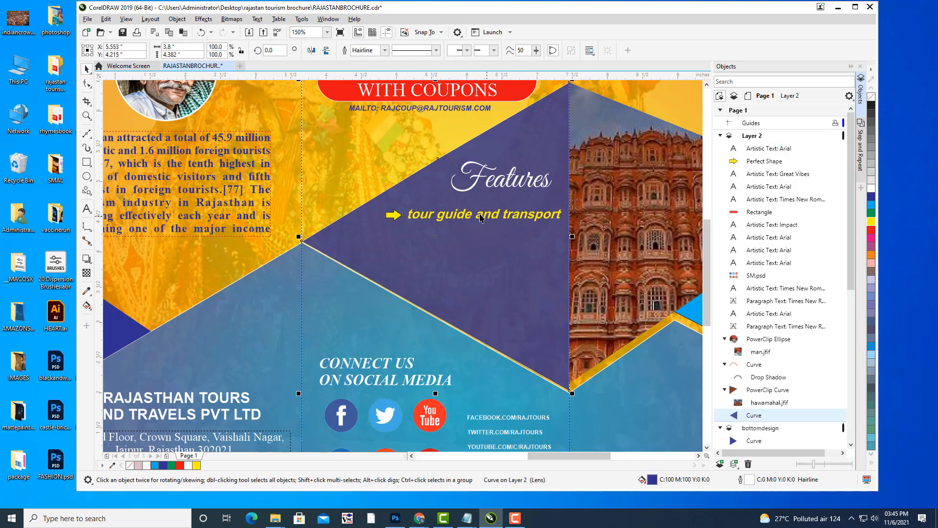
click(479, 218)
Duplicate the arrow and text below and retype the copy as 'Catering services'.
shift+click(394, 215)
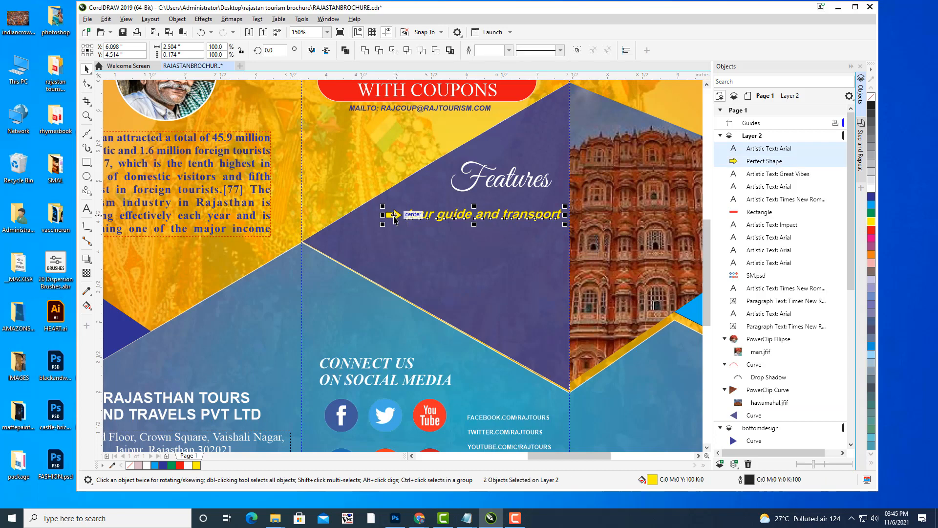
key(ctrl+d)
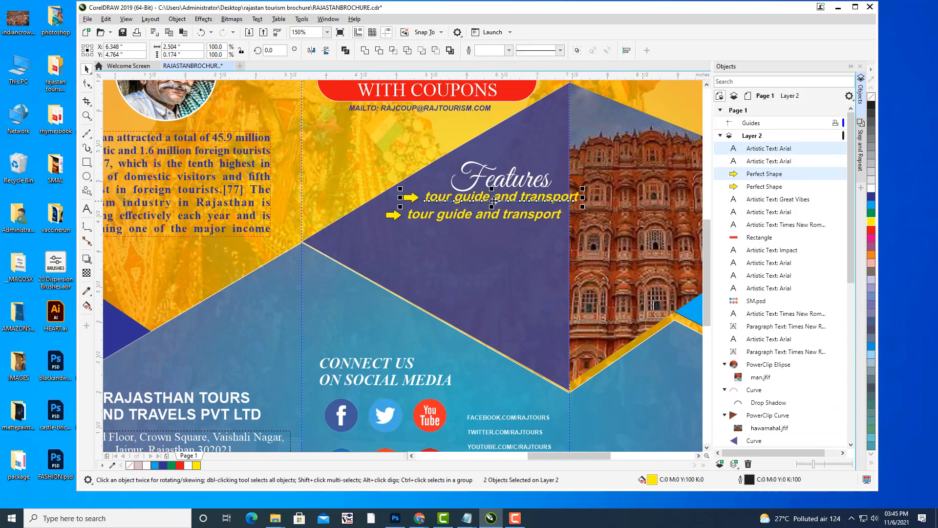
drag(492, 198, 473, 235)
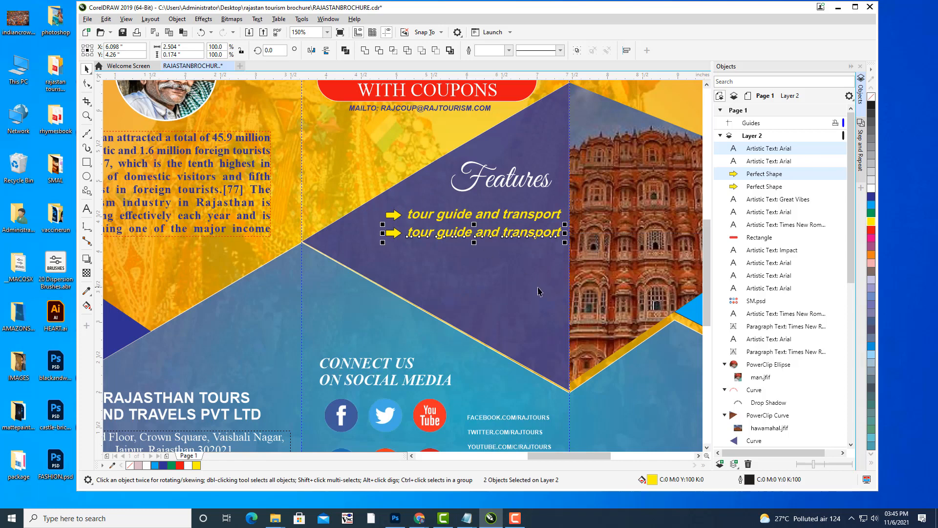
click(126, 19)
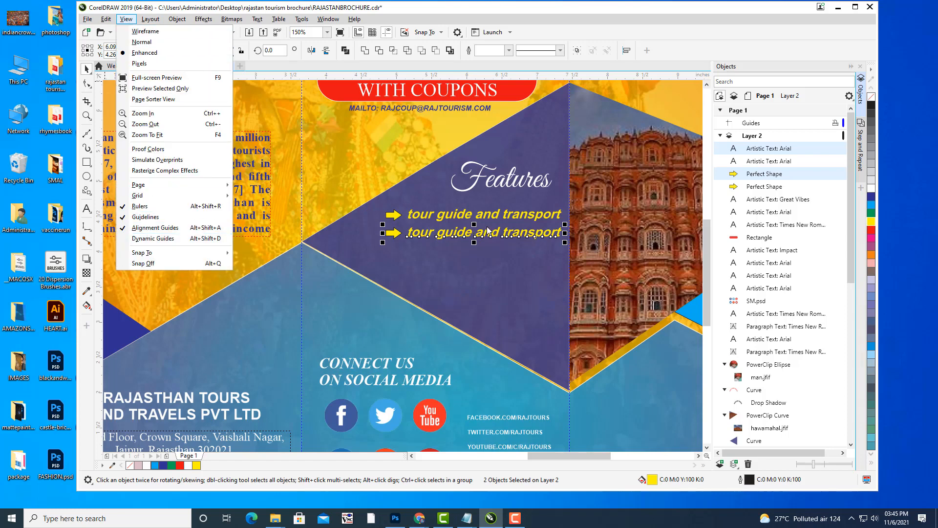
click(453, 234)
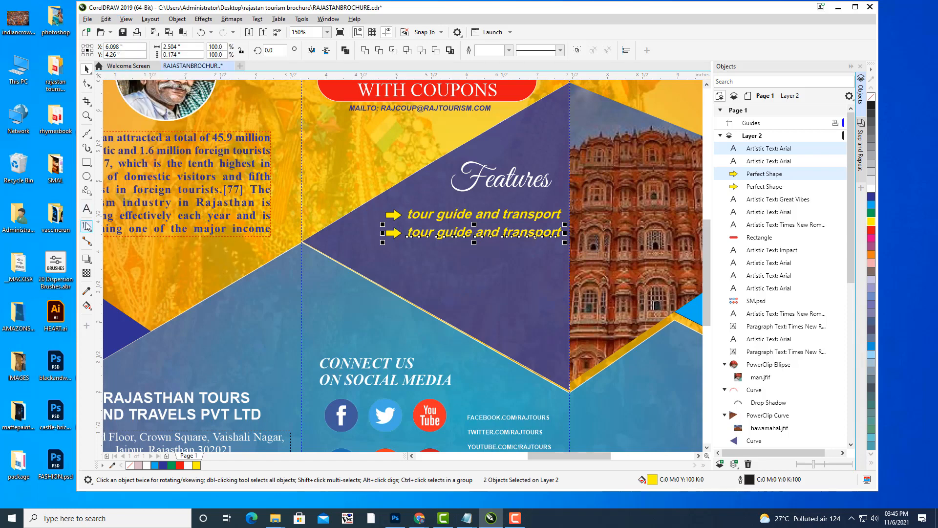
click(86, 209)
click(561, 231)
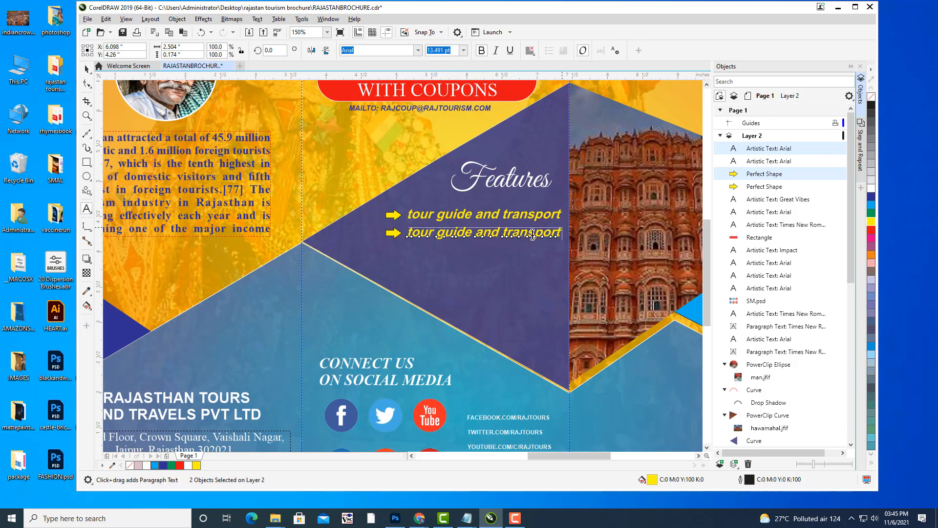
drag(561, 233, 400, 232)
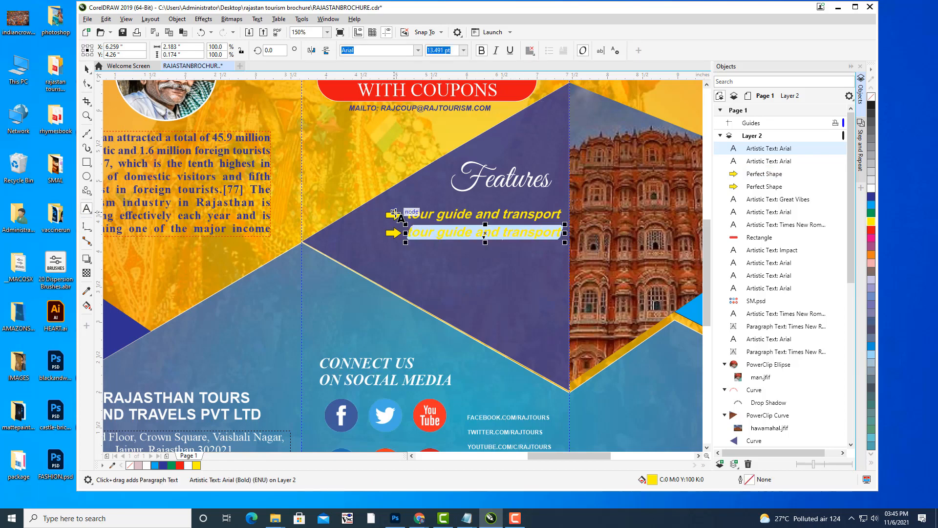
key(Delete)
text(Catering services)
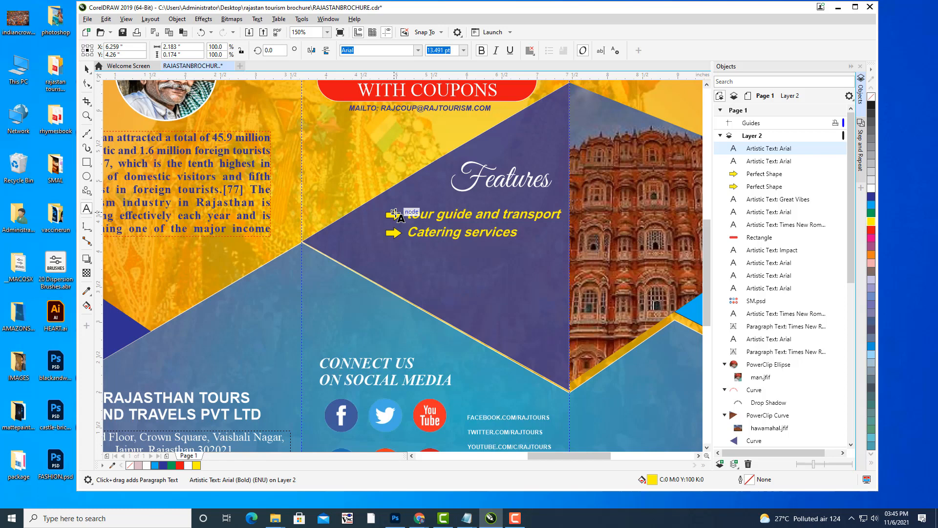
click(87, 69)
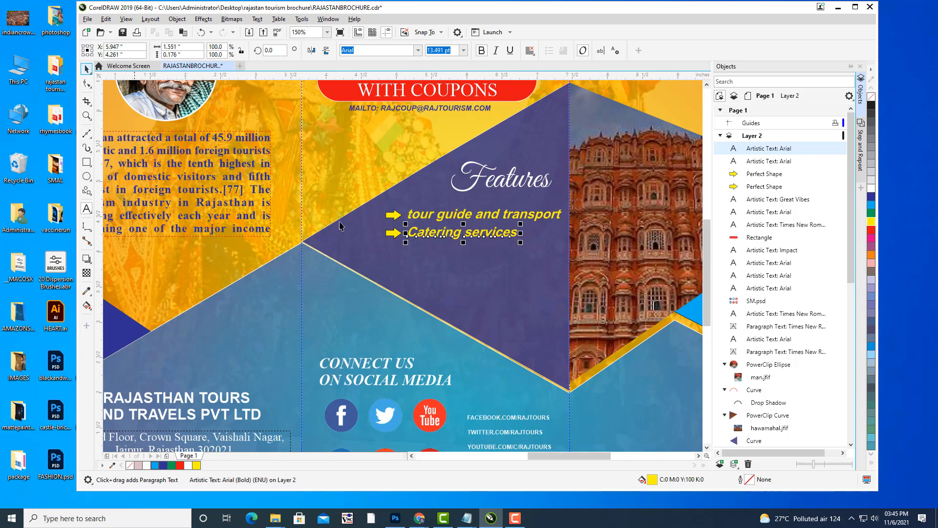
Duplicate the Catering services row into a third row reading 'Medical facilities'.
click(393, 232)
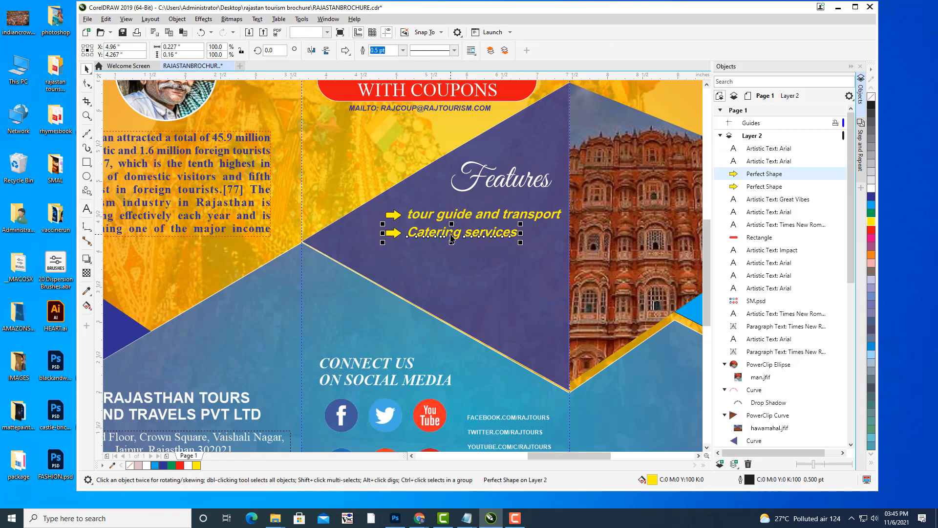
shift+click(452, 239)
key(ctrl+d)
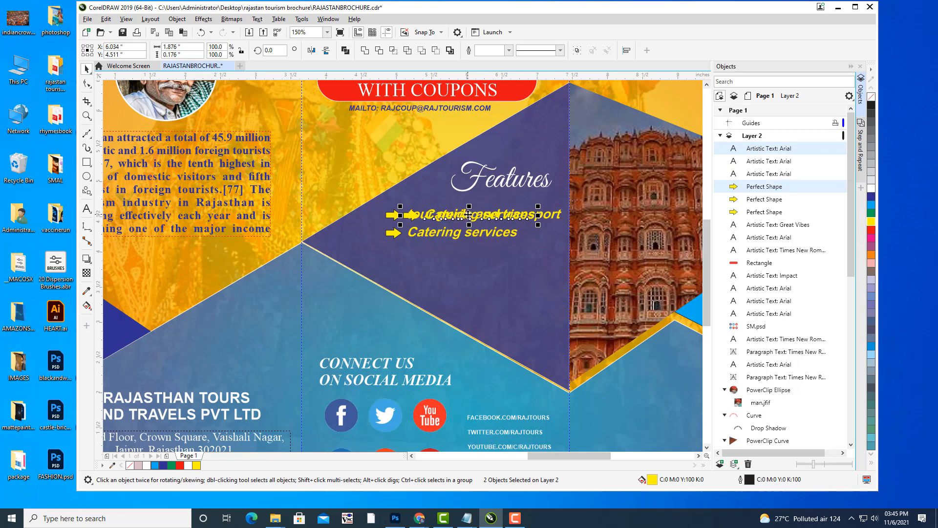
drag(469, 215, 455, 255)
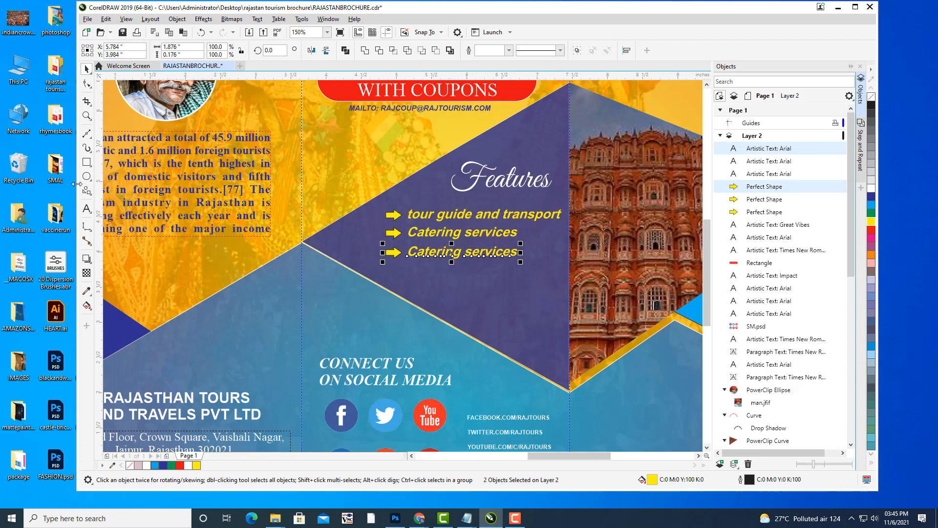
click(87, 209)
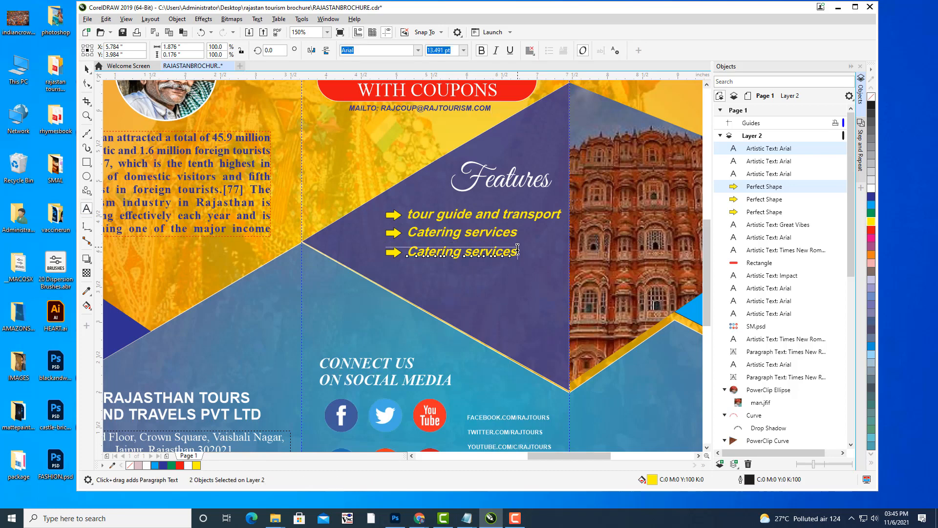
drag(518, 250, 409, 249)
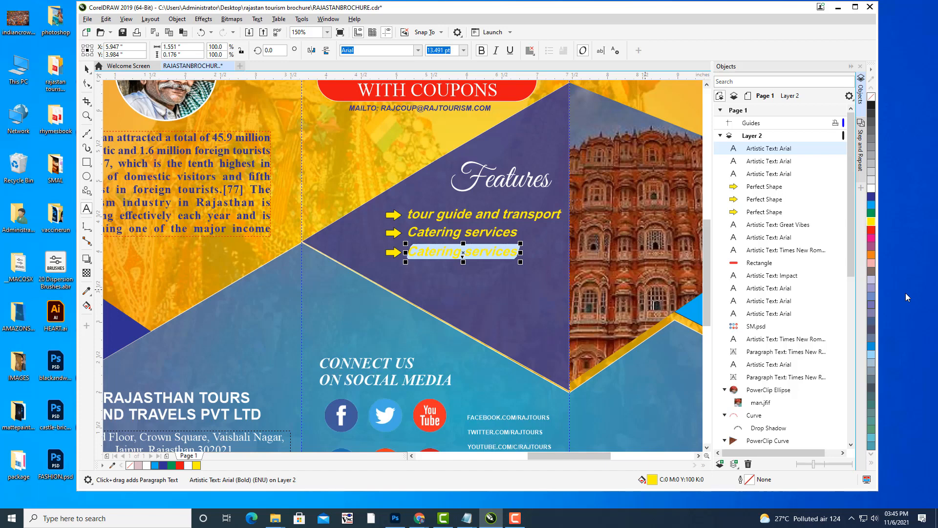
key(Delete)
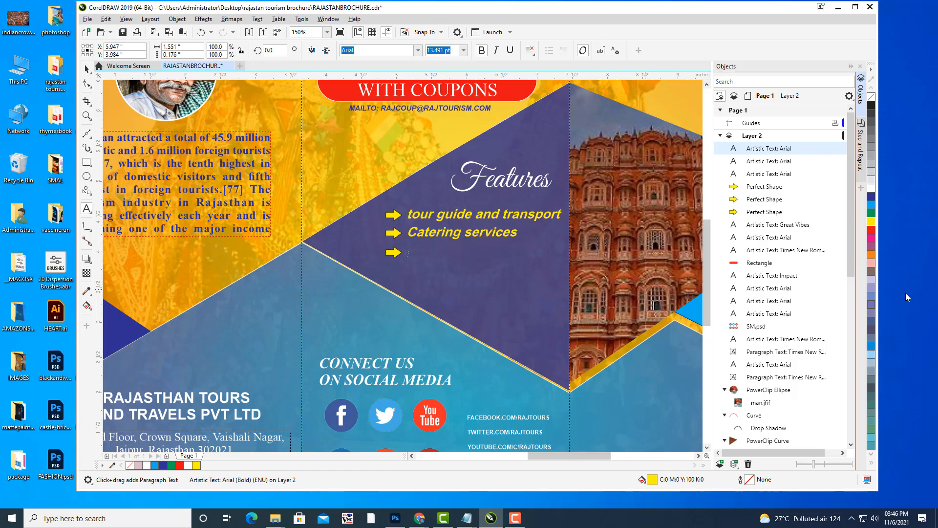
text(Meci)
text(cal)
text( facilit)
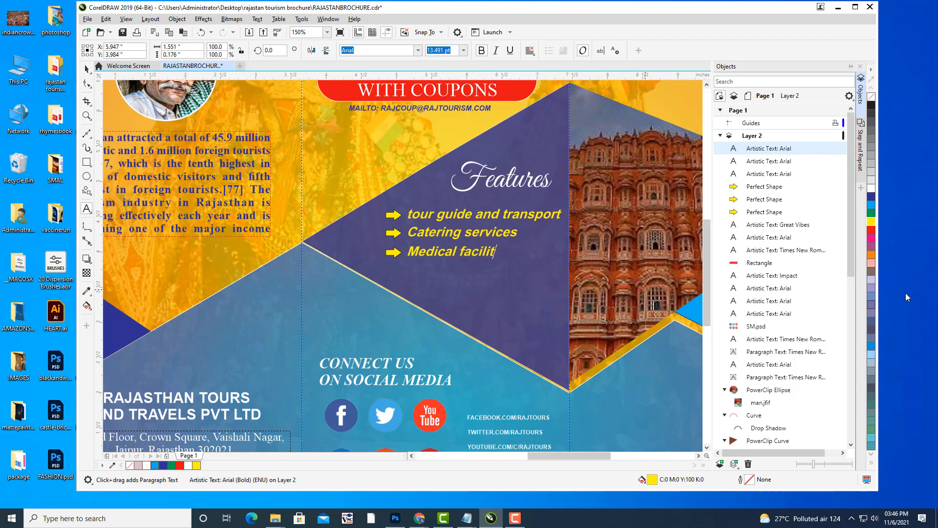
text(ie)
key(BackSpace)
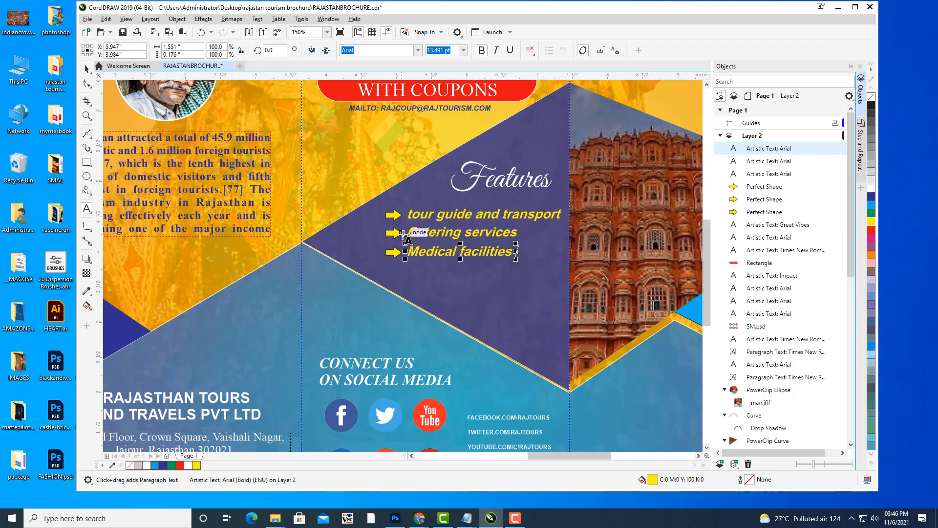
Capitalise 'Tour' in the first feature line and nudge that line slightly up.
click(432, 216)
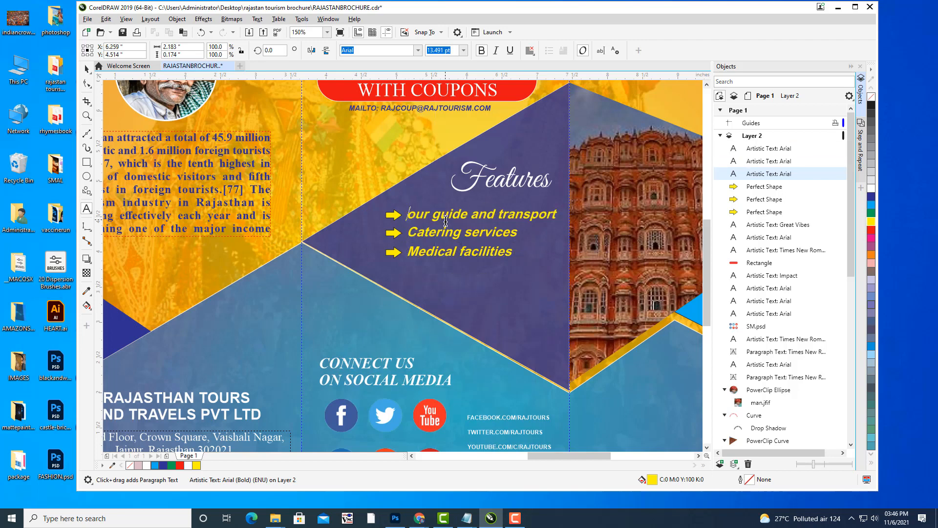
text(T)
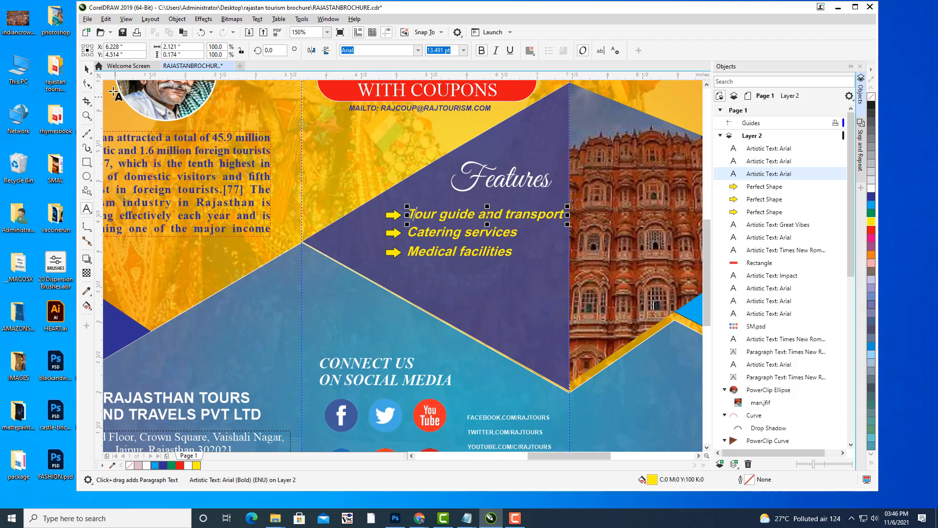
click(87, 69)
key(ctrl+space)
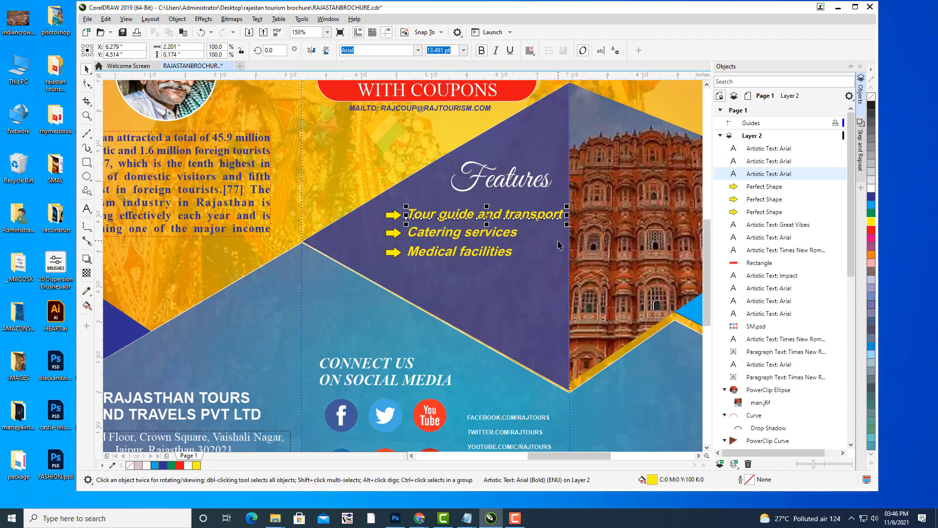
key(Up)
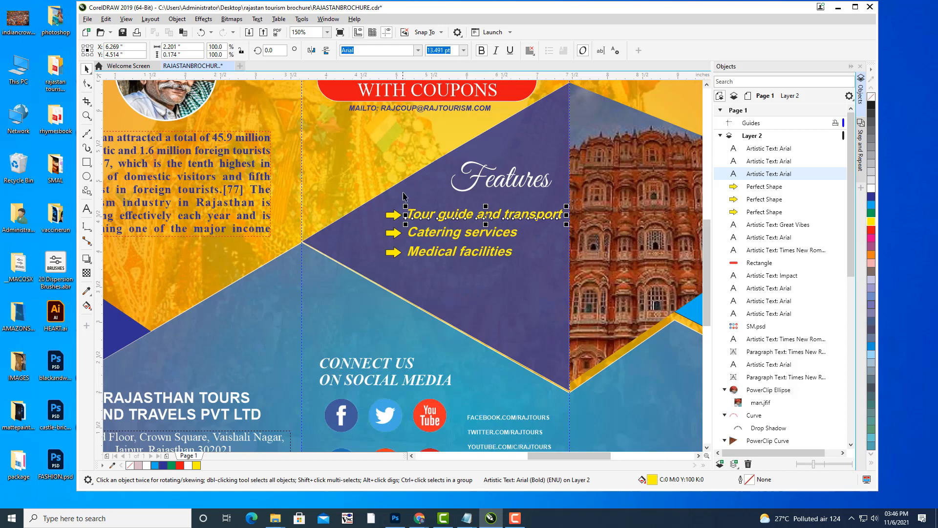
click(394, 253)
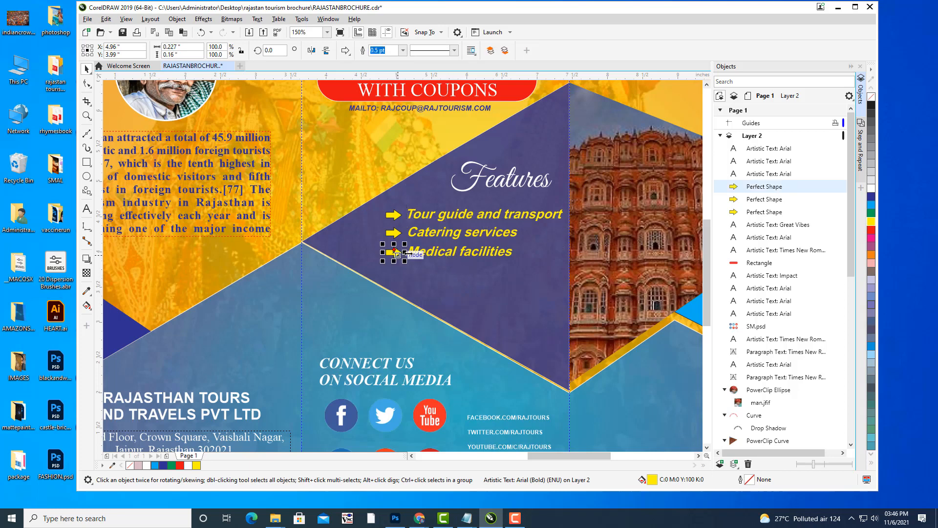
Duplicate the Medical facilities row below it and retype the copy as 'Spa and Massaging'.
shift+click(458, 254)
key(ctrl+d)
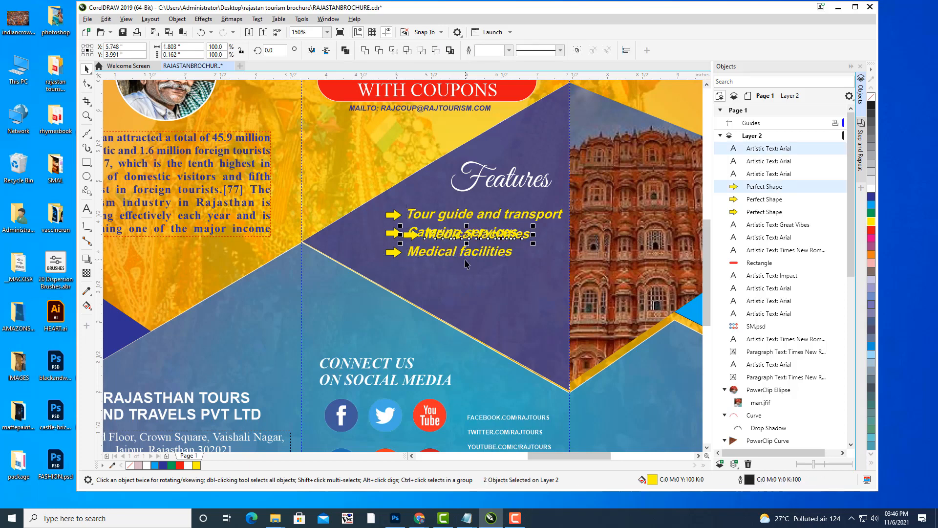
drag(466, 236, 453, 272)
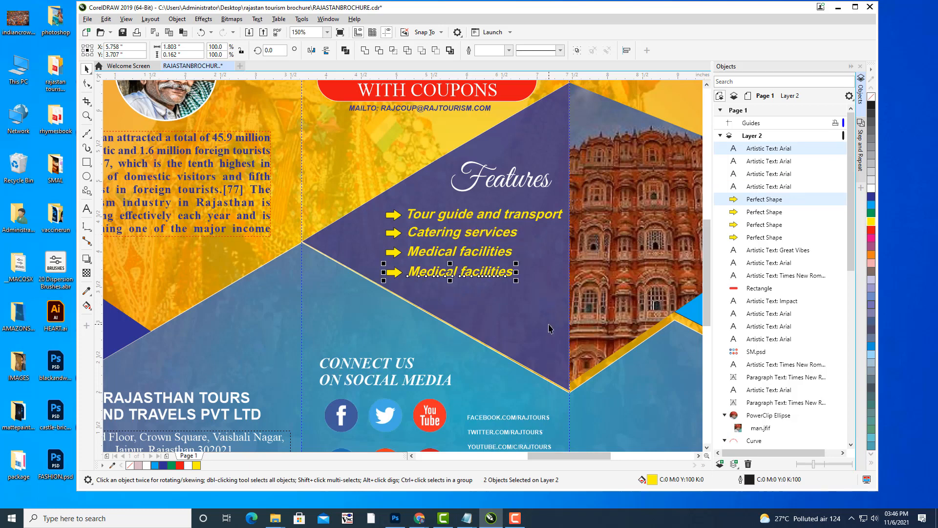
click(86, 209)
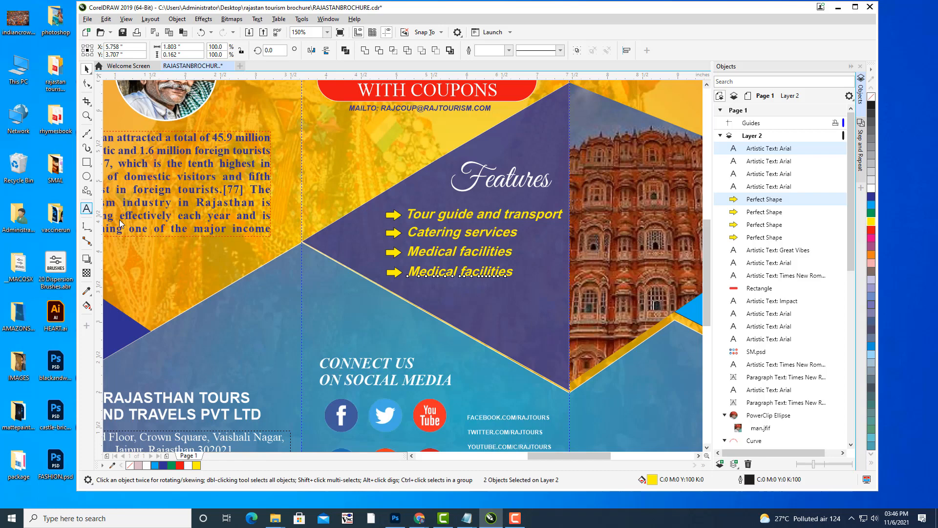
click(514, 272)
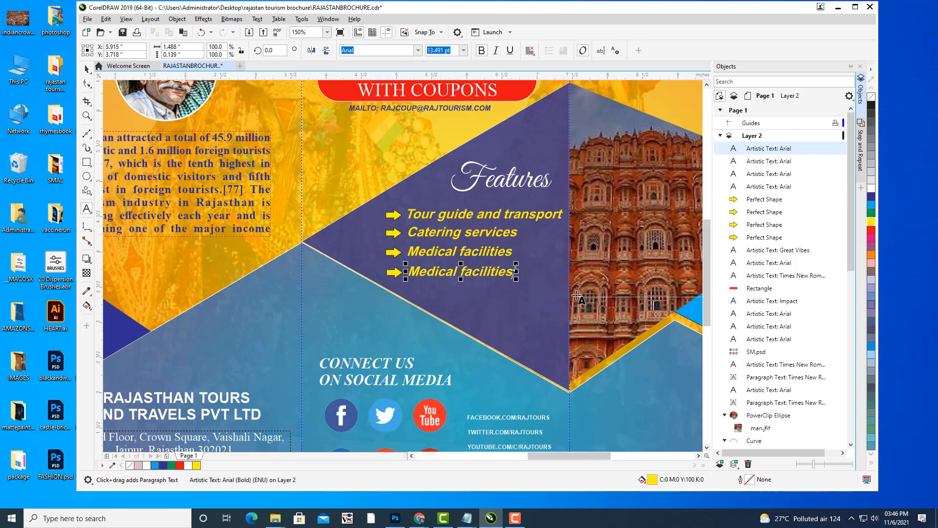
key(BackSpace)
key(BackSpace)
key(BackSpace)
key(BackSpace)
key(BackSpace)
key(BackSpace)
key(BackSpace)
key(BackSpace)
key(BackSpace)
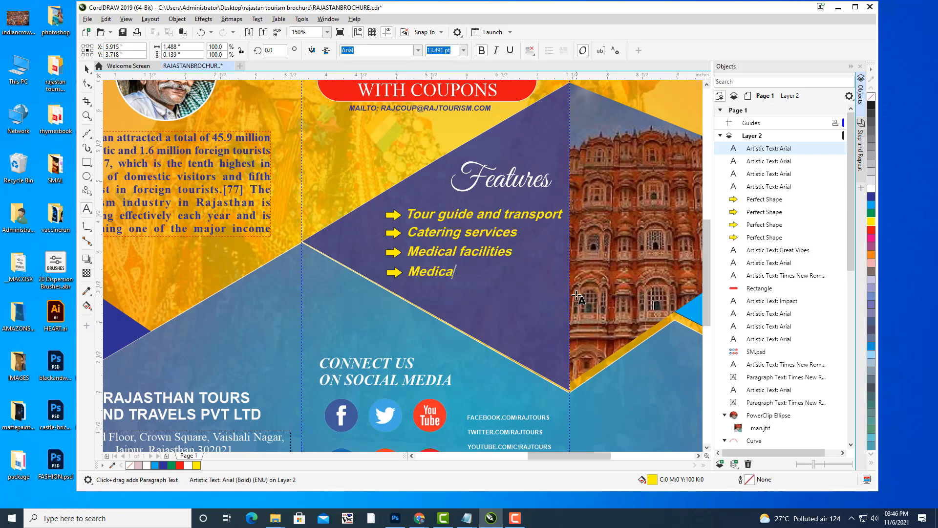
key(BackSpace)
key(BackSpace)
key(BackSpace)
key(BackSpace)
key(BackSpace)
key(BackSpace)
text(Spa and Massaging)
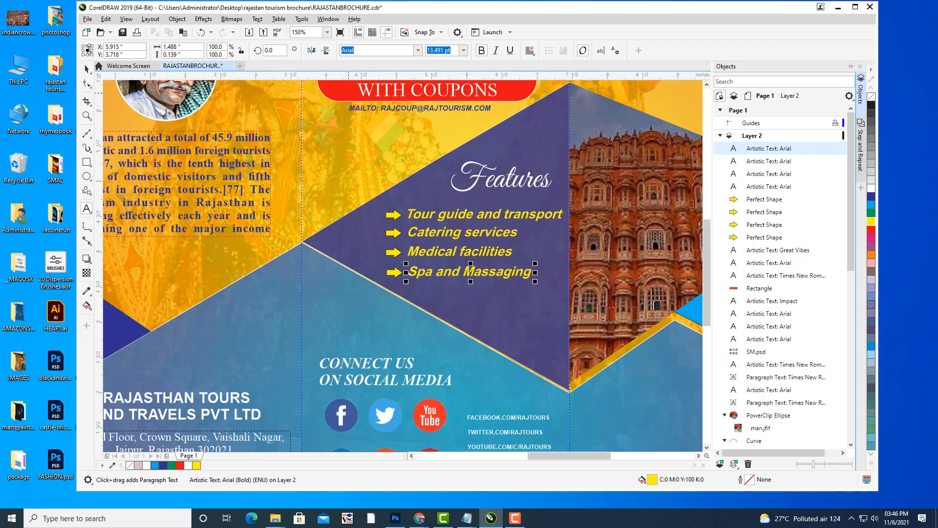
key(ctrl+space)
key(Escape)
scroll(355, 144, down, 3)
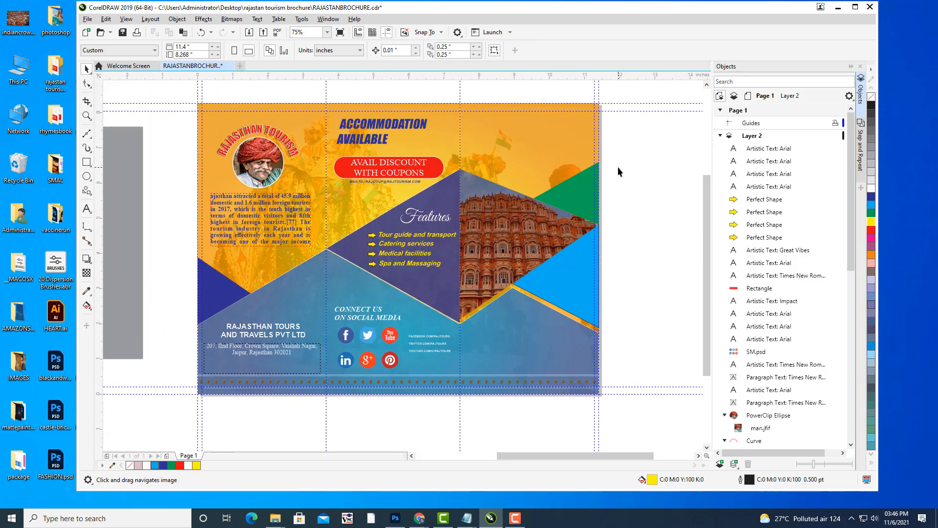
drag(550, 169, 581, 207)
click(86, 209)
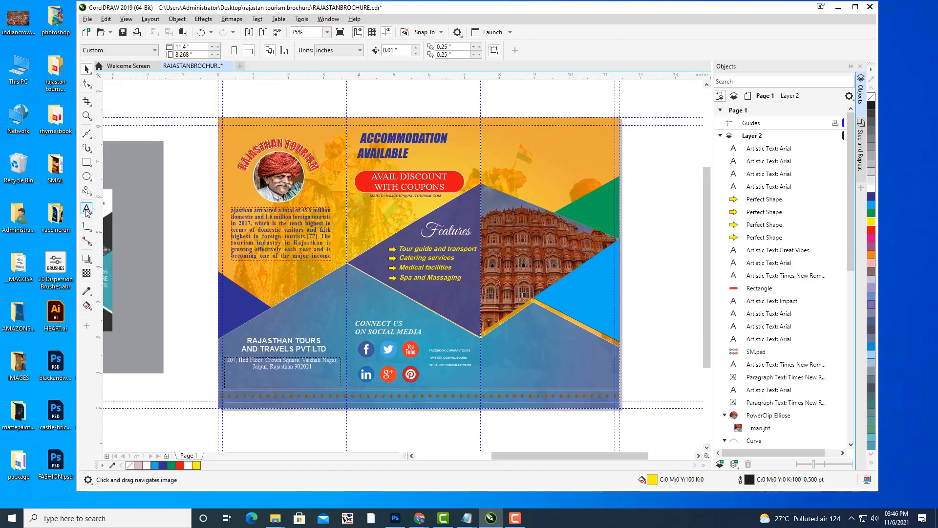
click(491, 137)
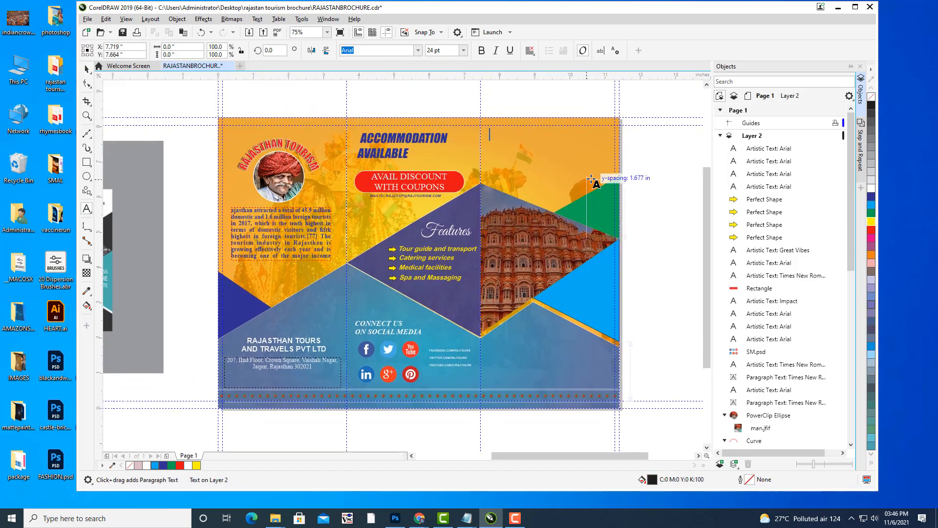
text(www.ra)
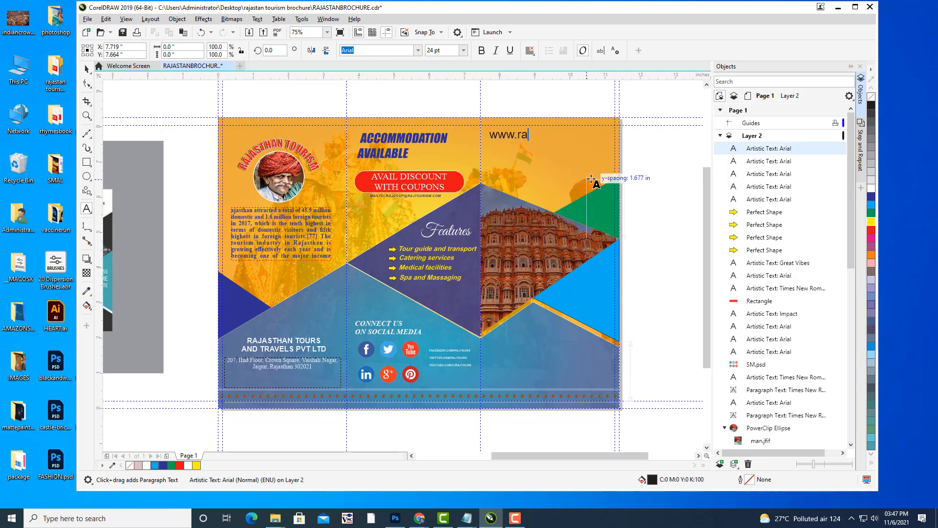
text(jtourstran)
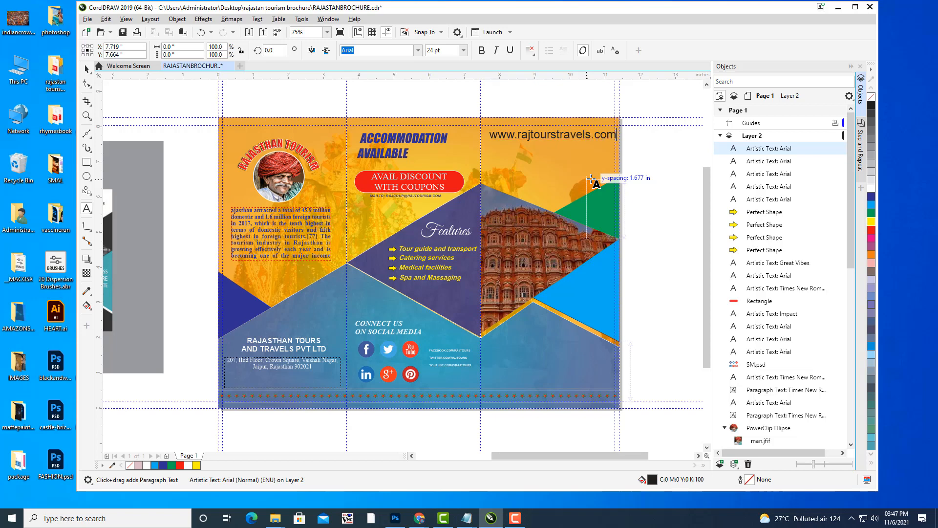
drag(332, 225, 345, 233)
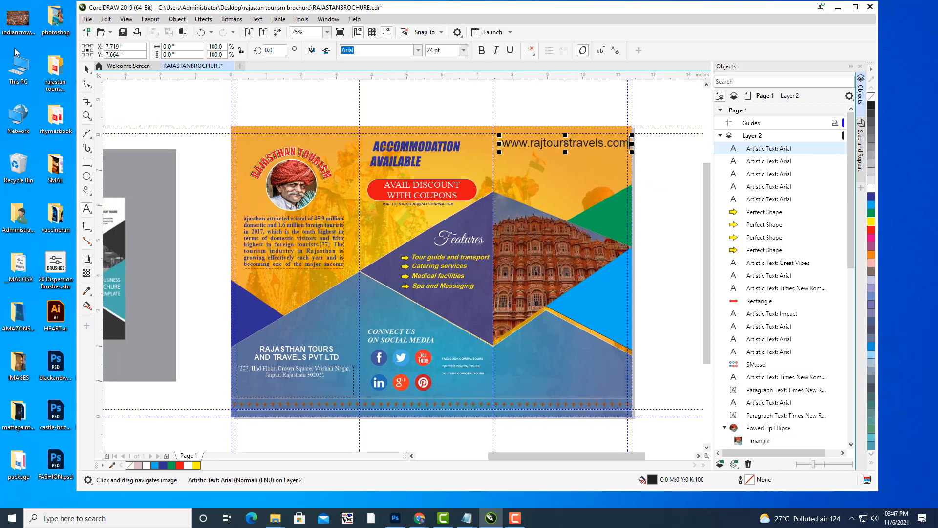
click(87, 69)
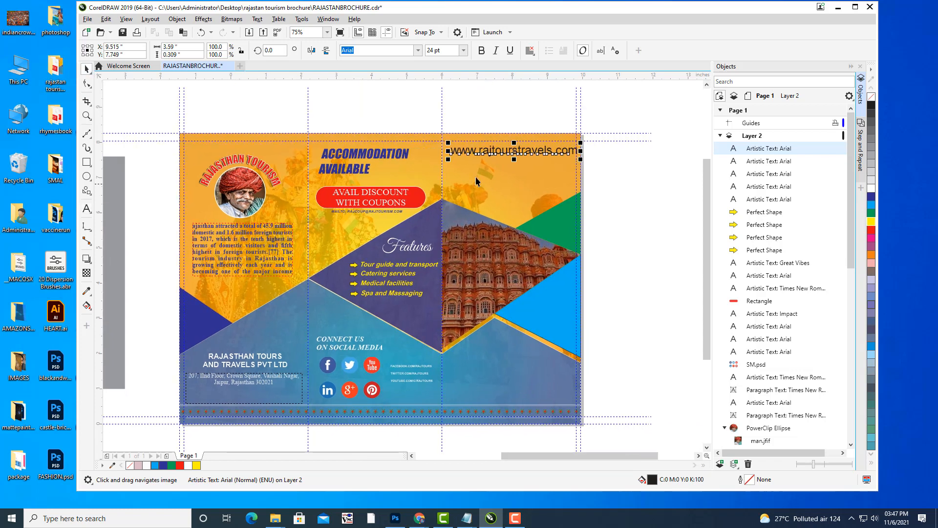
drag(526, 152, 493, 160)
scroll(514, 154, up, 1)
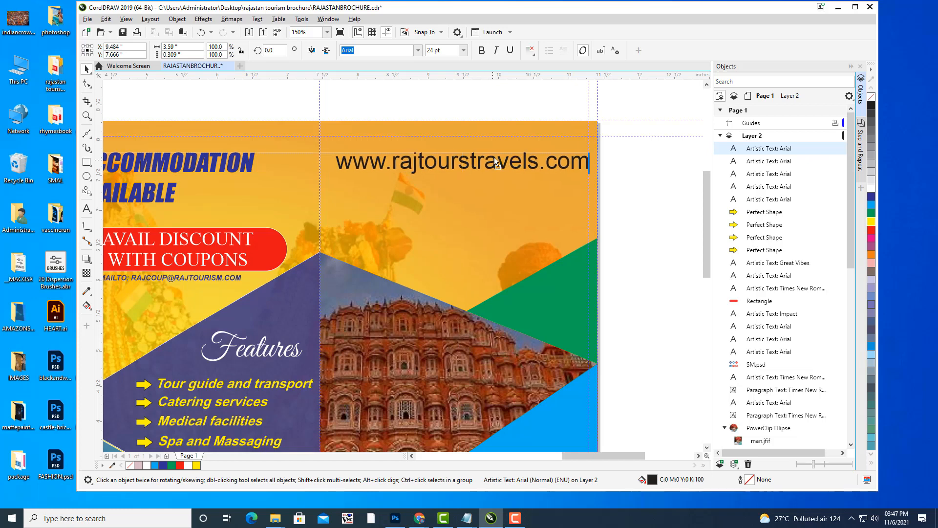
Set the web address in Impact and dark blue, keeping it at full size.
drag(593, 148, 505, 158)
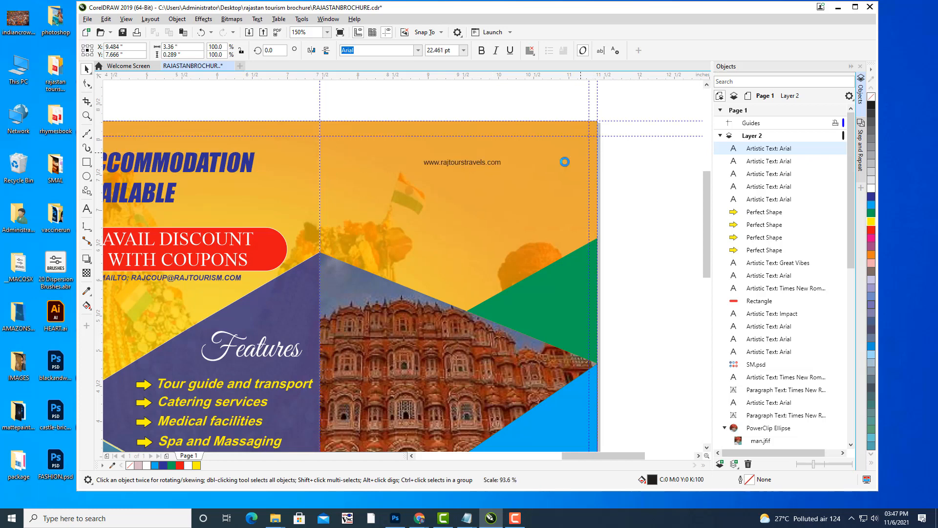
key(ctrl+z)
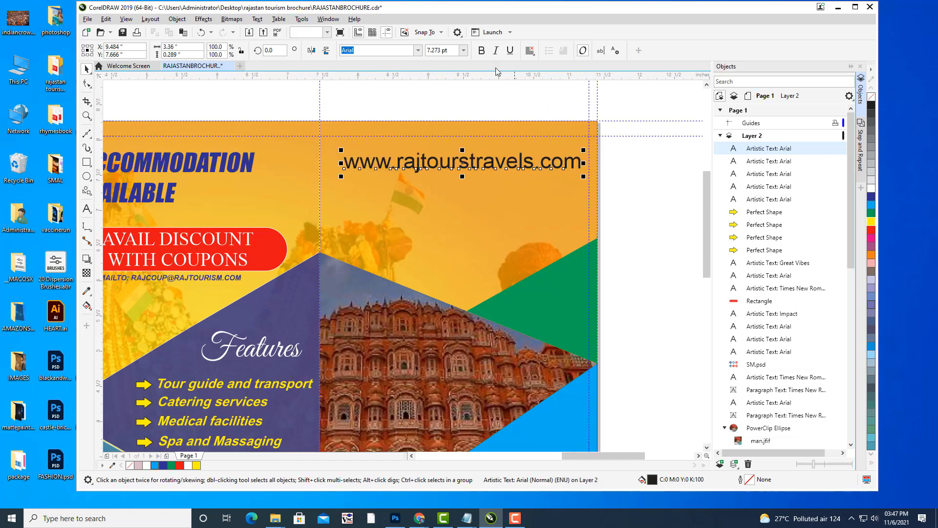
double_click(396, 50)
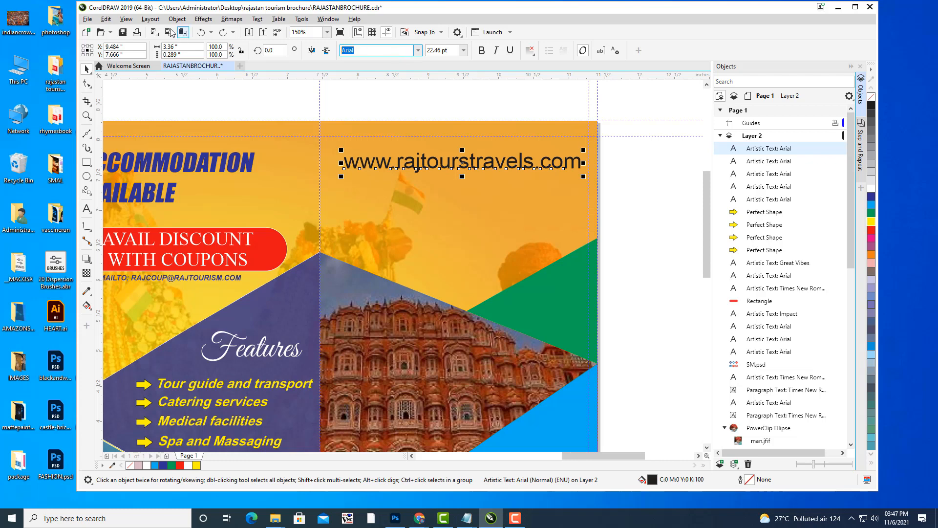
text(Impact)
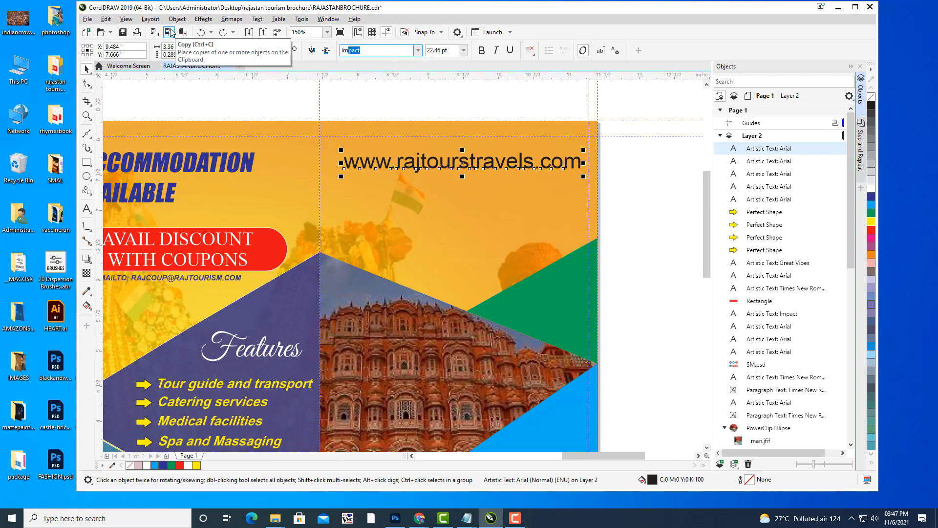
key(Return)
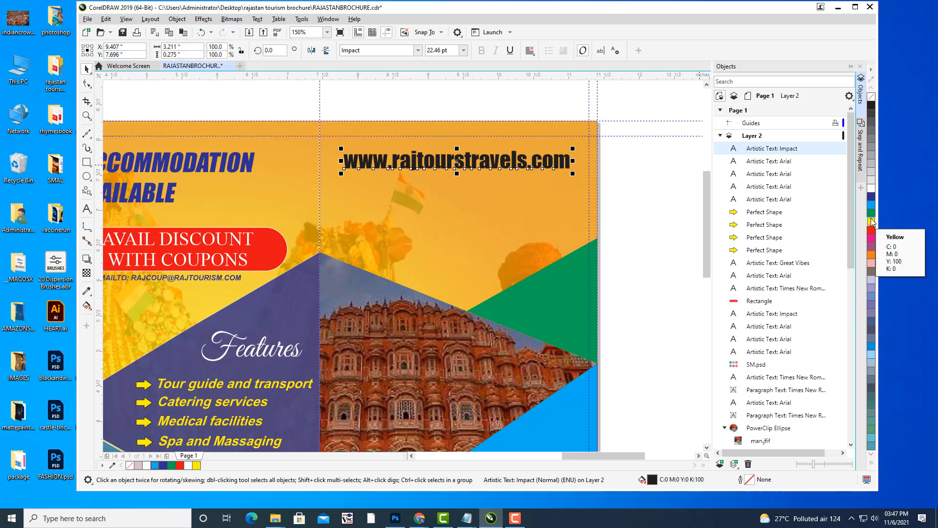
click(872, 196)
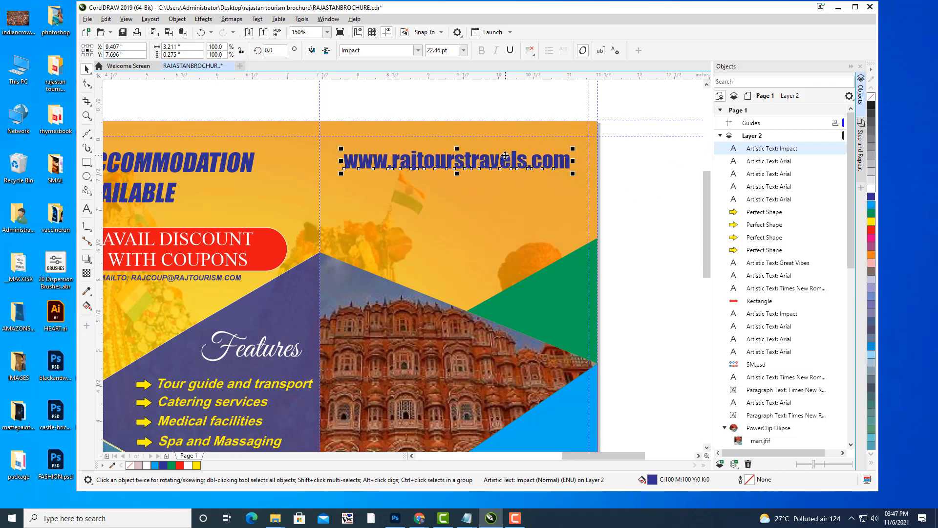
Move the web address slightly lower on the right-hand panel.
click(465, 156)
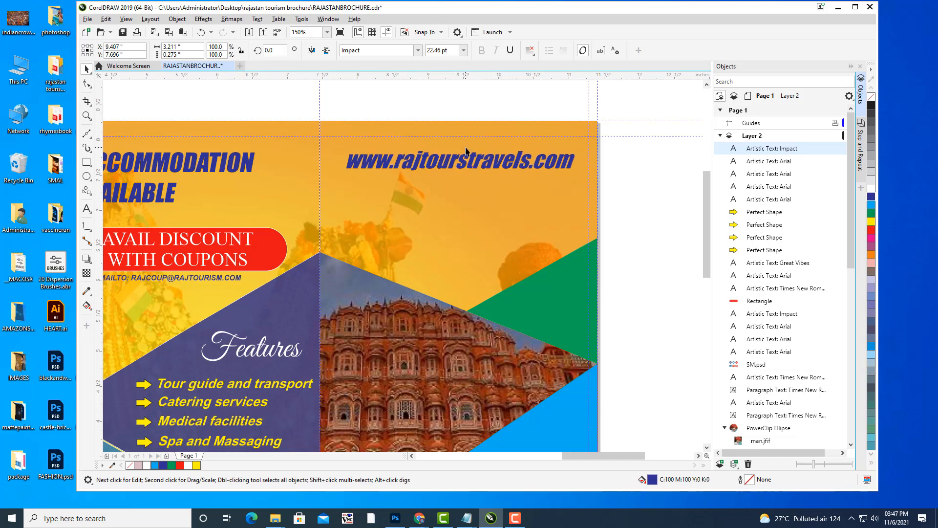
click(687, 212)
drag(575, 182, 591, 176)
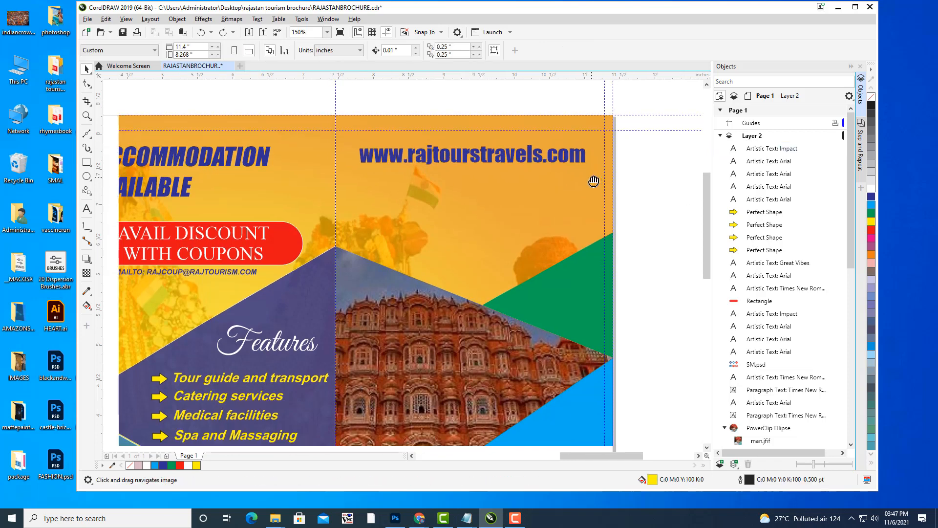
click(506, 158)
drag(506, 157, 504, 171)
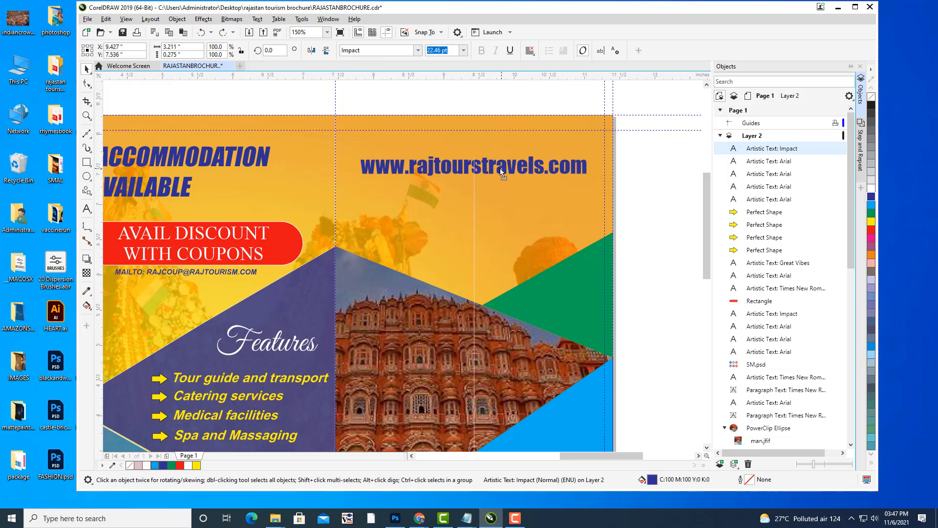
click(637, 188)
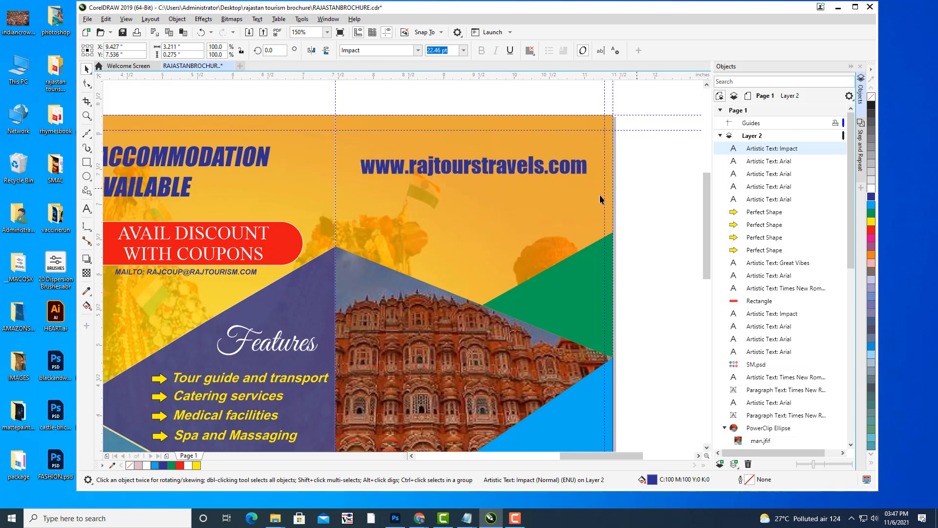
click(87, 210)
click(440, 142)
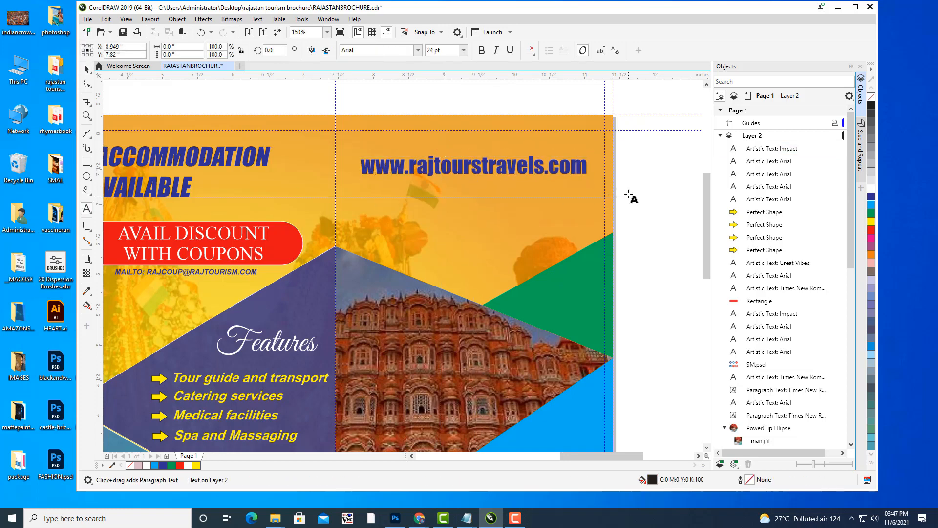
Type 'Visit us' above the web address, with a capital V.
text(visit)
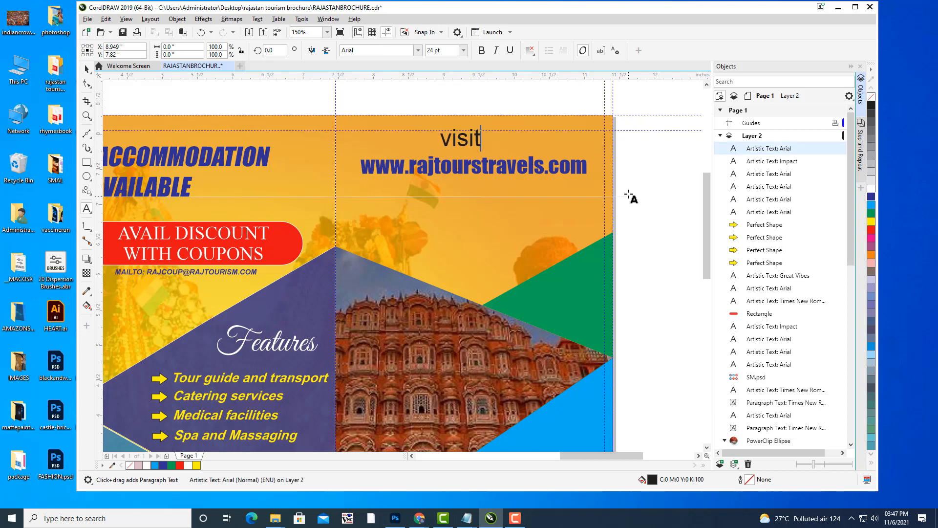
text( us)
click(452, 138)
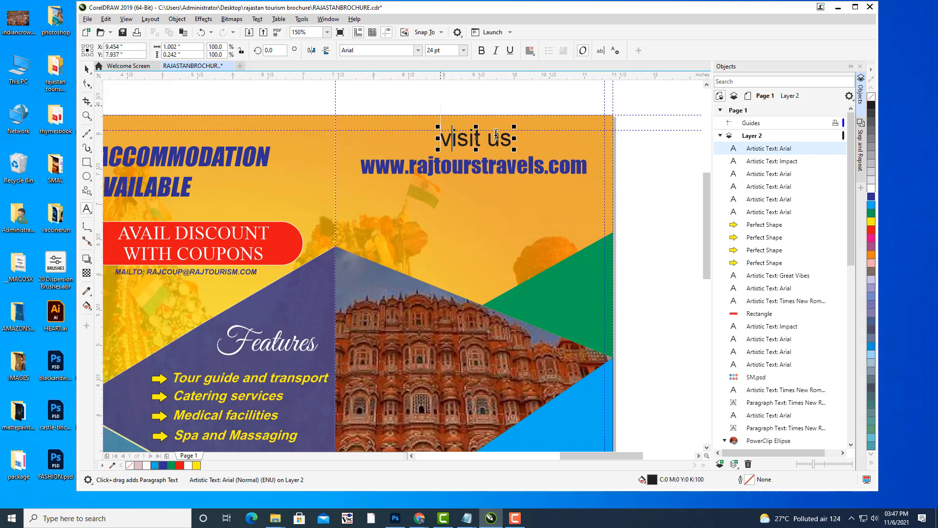
key(BackSpace)
text(V)
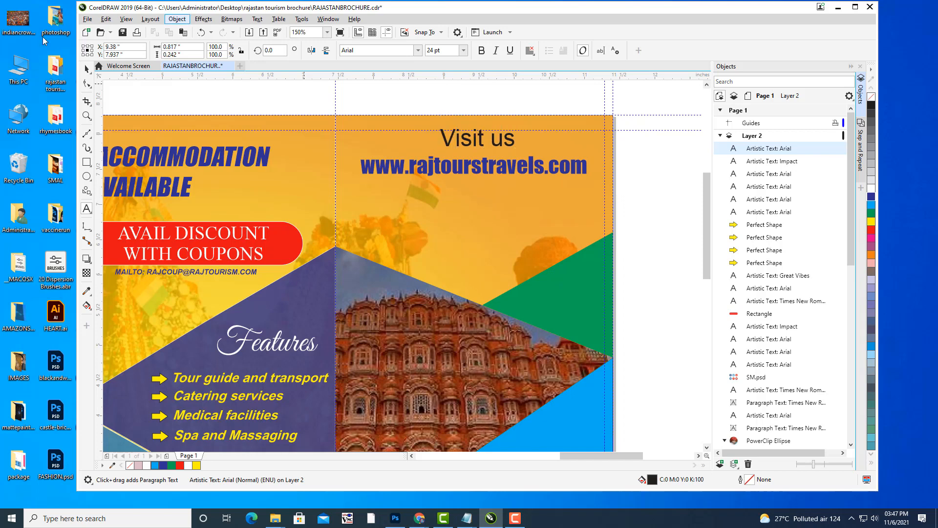
Centre 'Visit us' above the web address and make it bold dark blue.
click(87, 69)
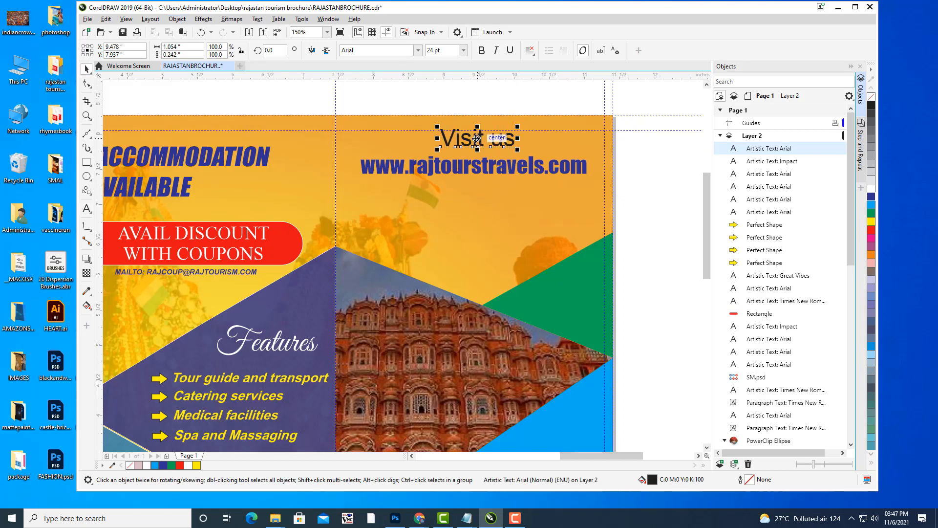
drag(477, 139, 507, 138)
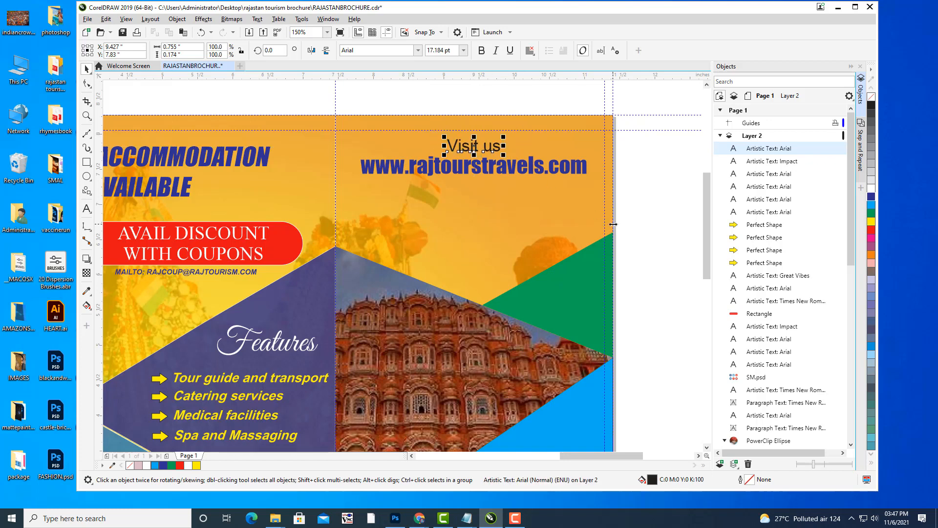
key(Up)
key(Up)
key(Up)
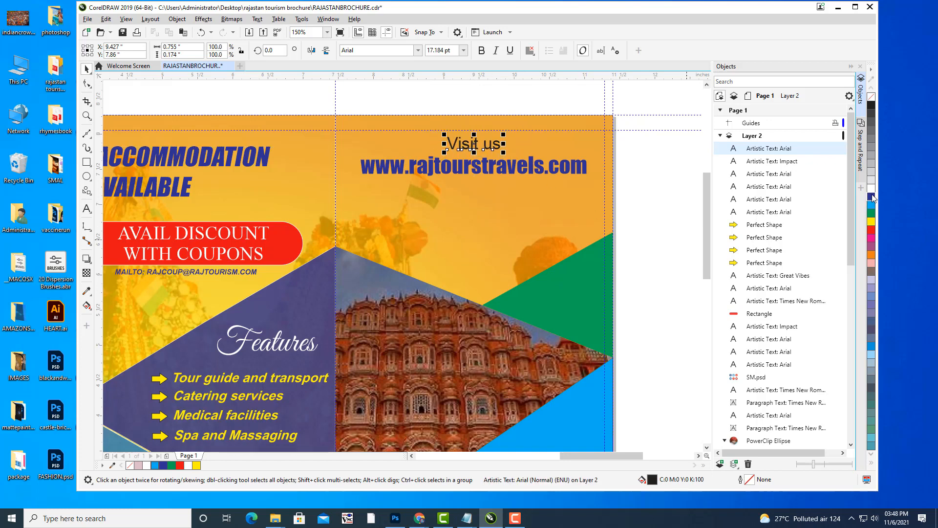
click(872, 197)
click(481, 51)
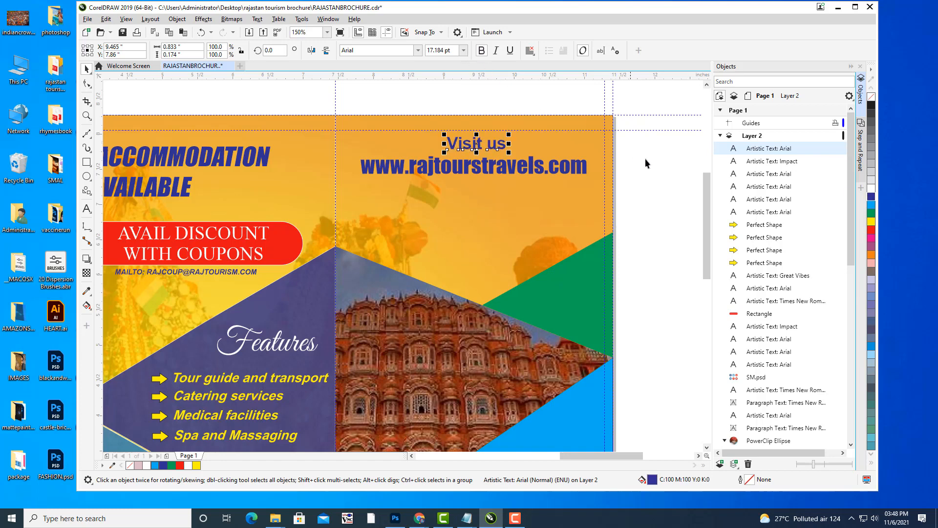
key(Down)
key(Down)
key(Down)
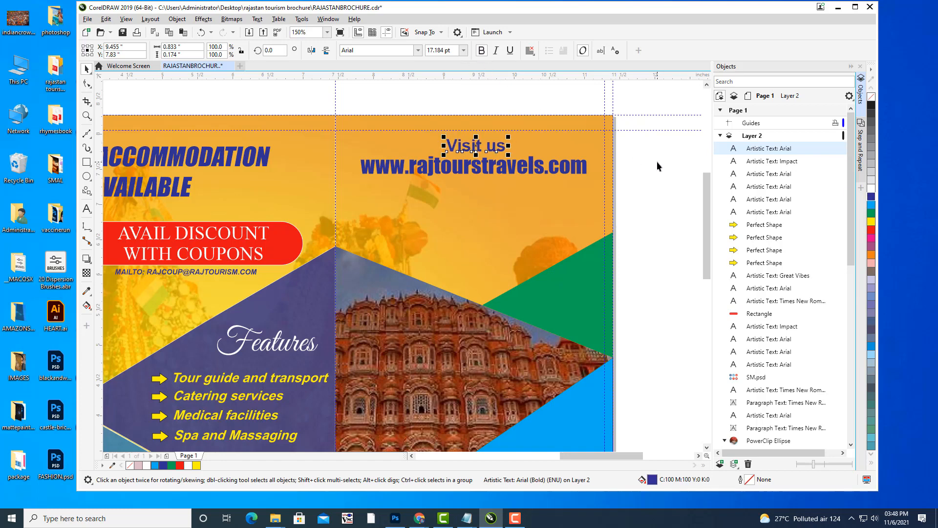
click(652, 160)
drag(553, 186, 559, 140)
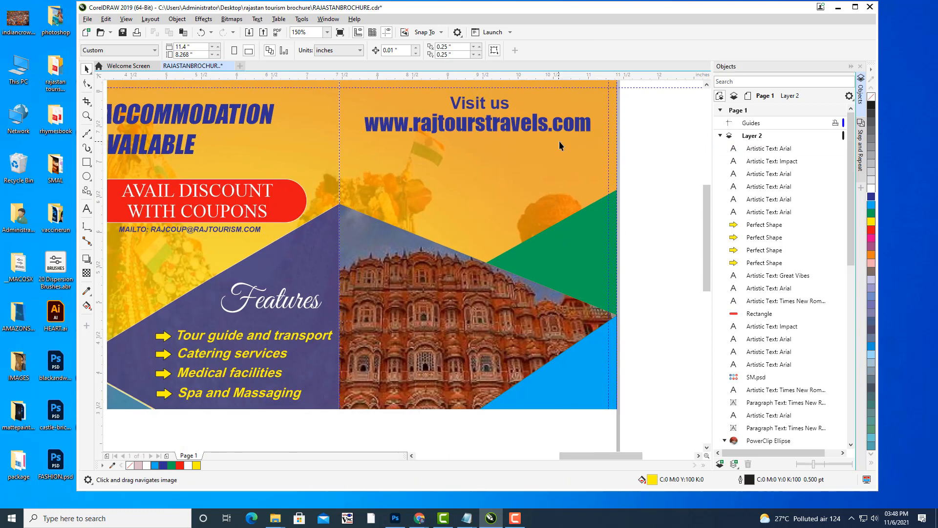
Zoom out to 75% and pan so the whole trifold brochure is centred, then open the Polygon flyout.
scroll(561, 141, down, 2)
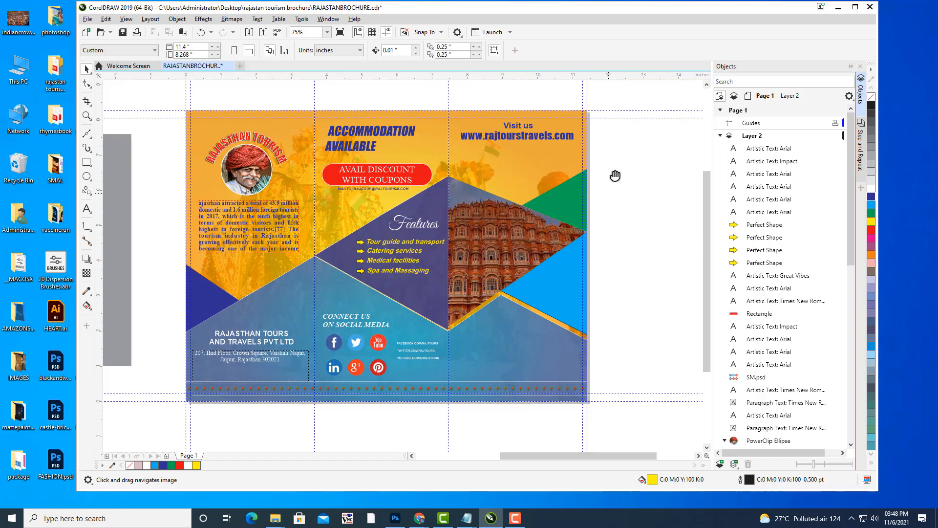
drag(615, 176, 639, 136)
drag(567, 282, 577, 296)
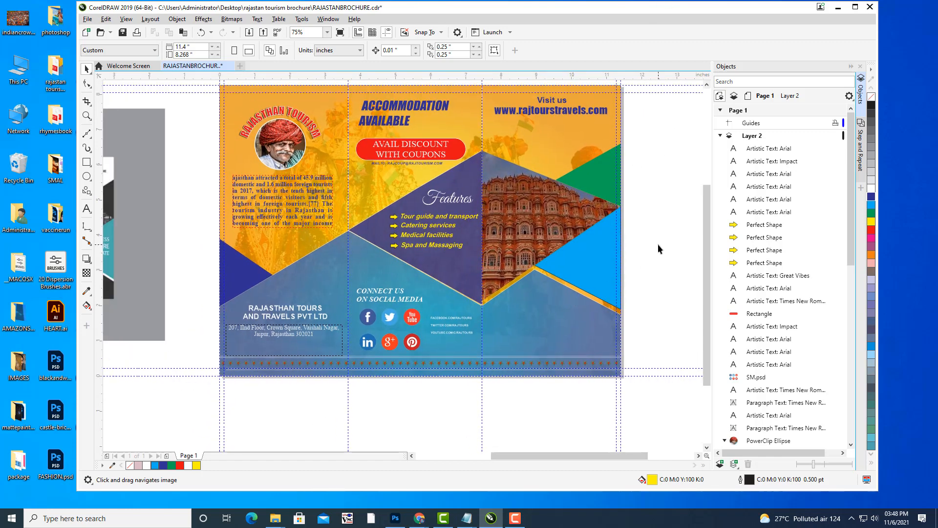
drag(622, 265, 592, 270)
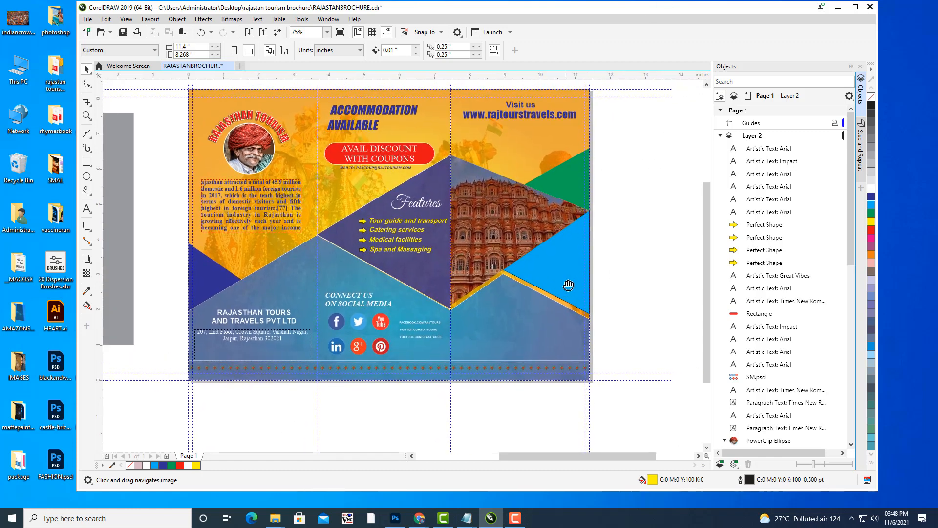
drag(507, 215, 485, 227)
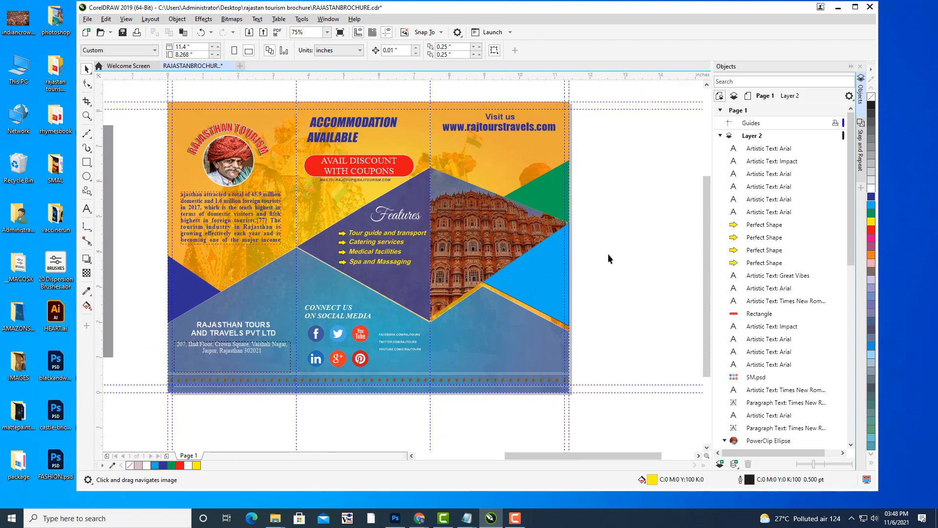
drag(613, 251, 610, 253)
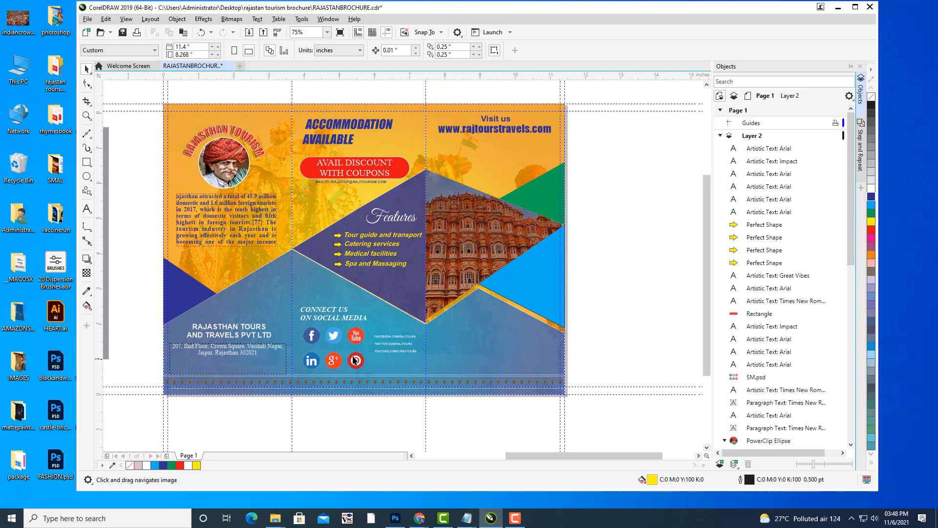
drag(497, 279, 490, 274)
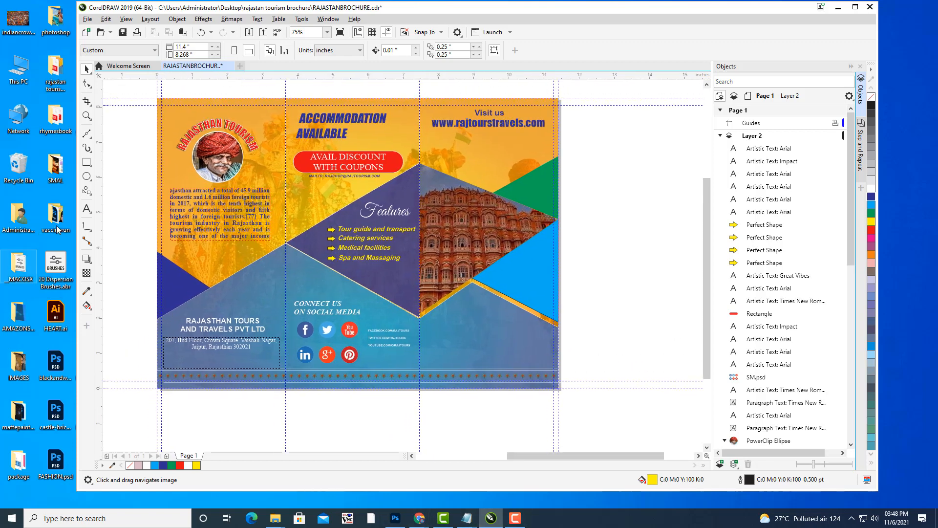
click(89, 193)
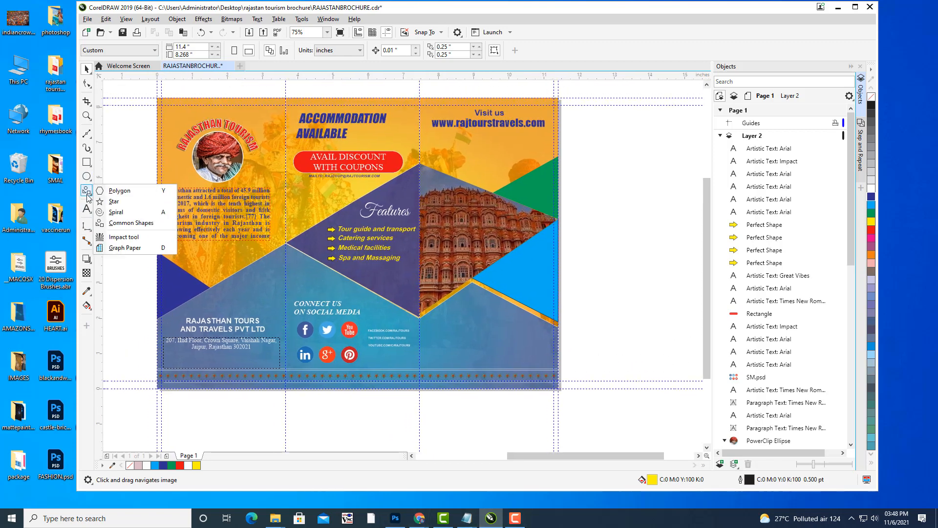
Draw a star on the empty canvas right of the page and give it 40 points.
click(110, 200)
drag(662, 270, 492, 256)
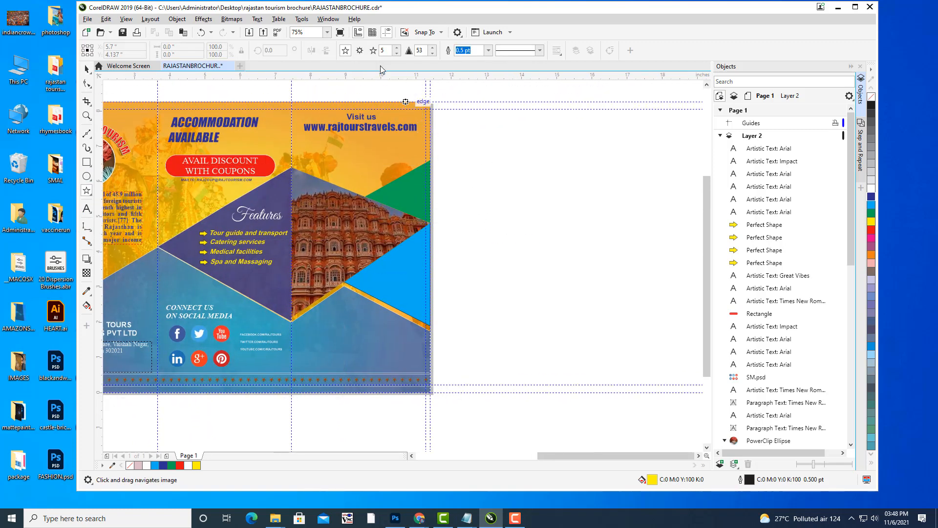
click(396, 49)
click(397, 48)
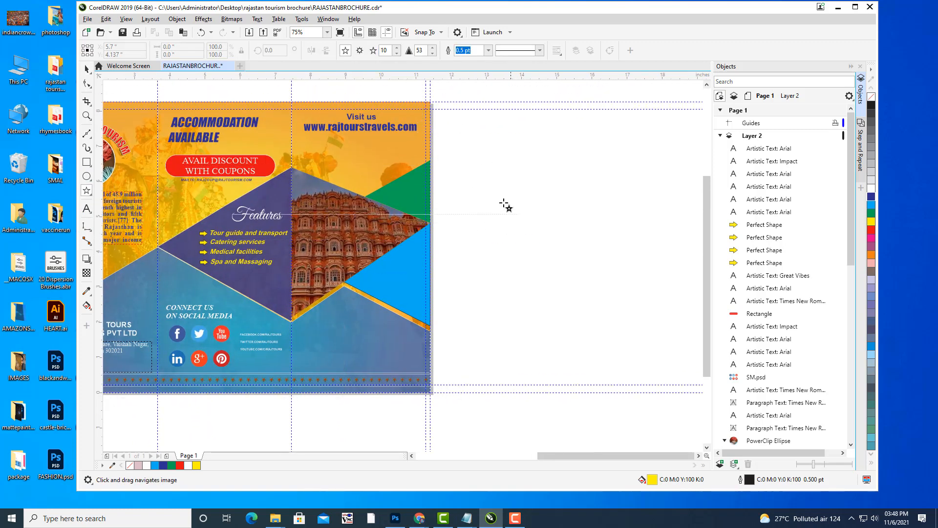
drag(485, 183, 609, 308)
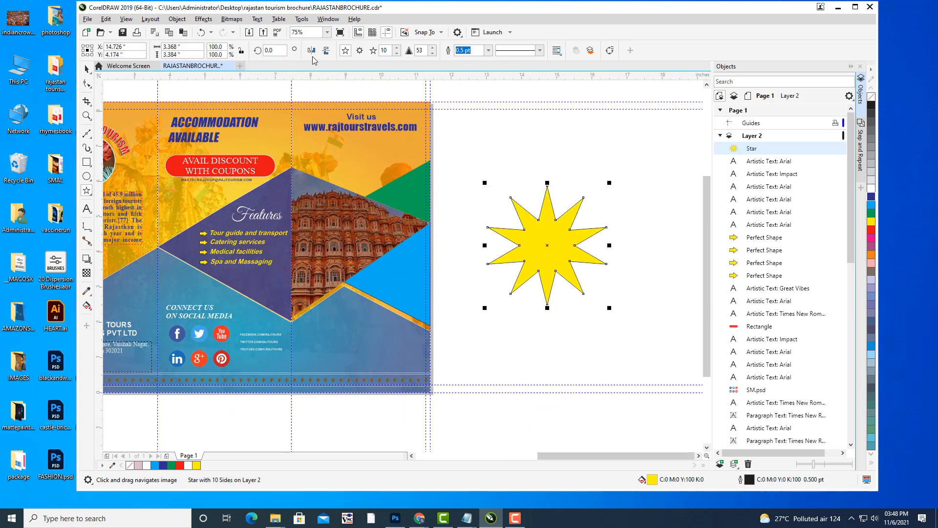
click(398, 49)
click(398, 49)
click(397, 49)
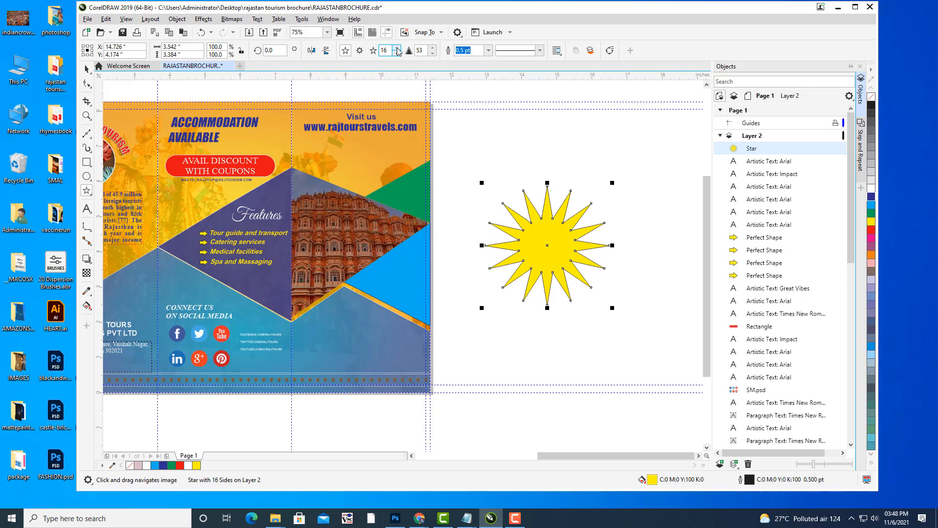
double_click(390, 52)
text(40)
key(Return)
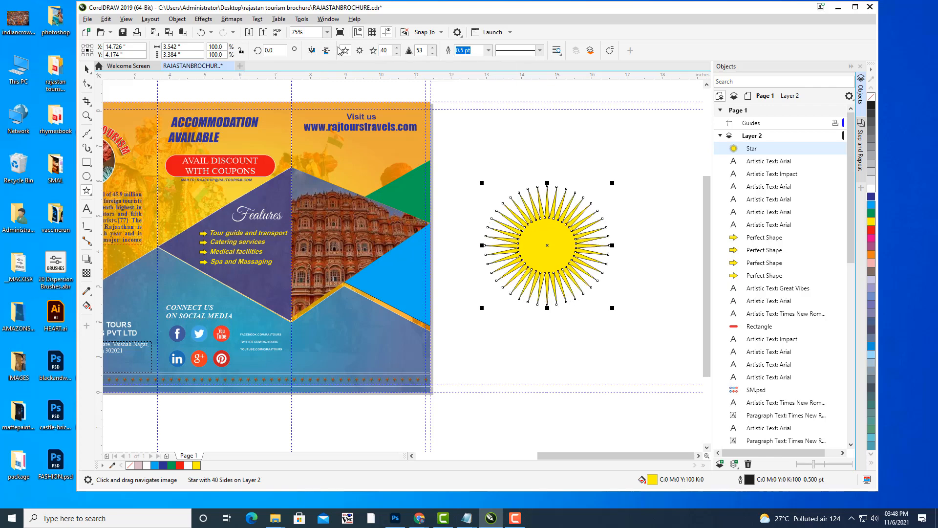
Drag the star's inner nodes outward so the points become short and wide.
click(87, 83)
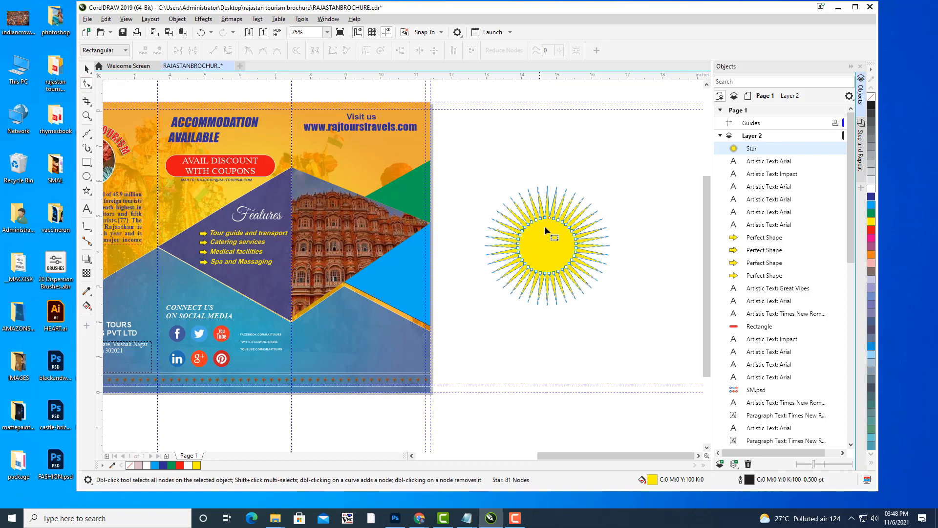
drag(551, 218, 553, 197)
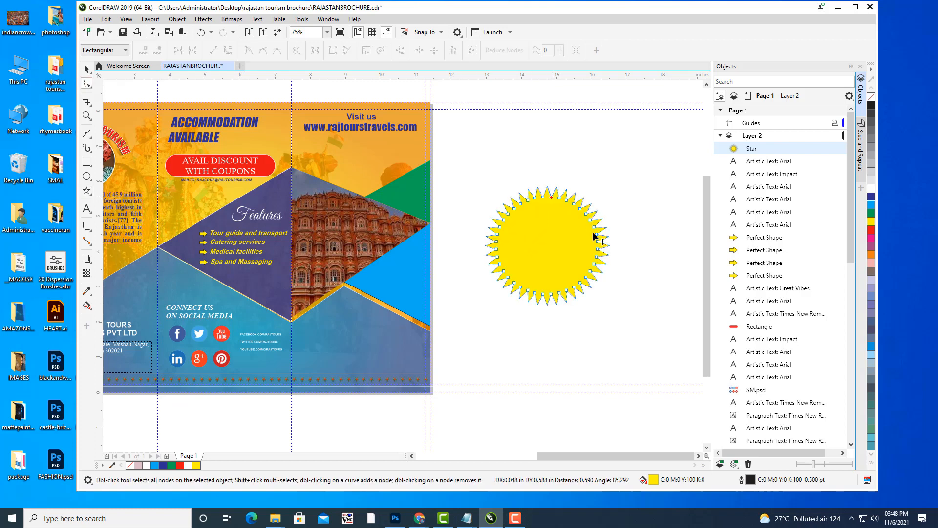
double_click(87, 83)
key(space)
click(601, 161)
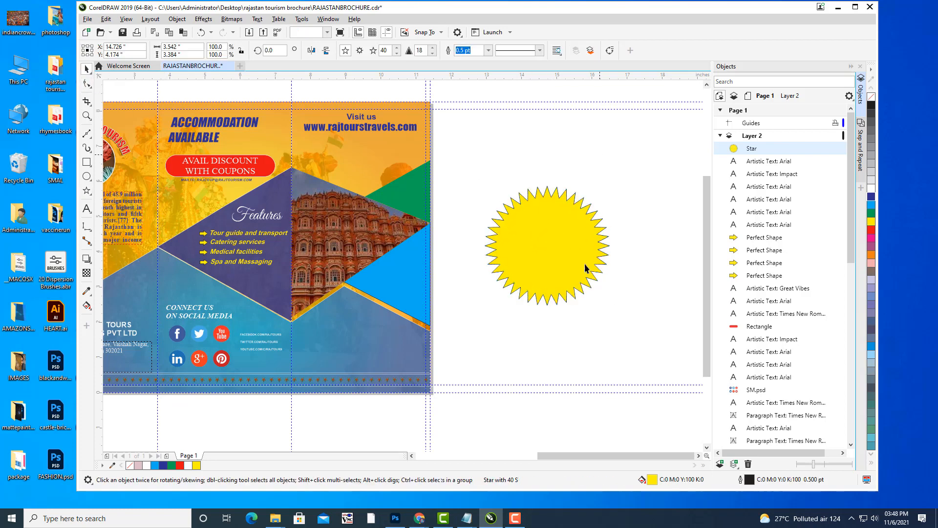
click(554, 252)
Move the yellow starburst onto the blue triangle and scale it to about 1.34 by 1.28 inches.
mouse_move(582, 228)
mouse_down()
mouse_move(447, 261)
mouse_move(533, 210)
mouse_move(509, 201)
mouse_move(495, 222)
mouse_move(587, 237)
mouse_up()
scroll(546, 250, up, 2)
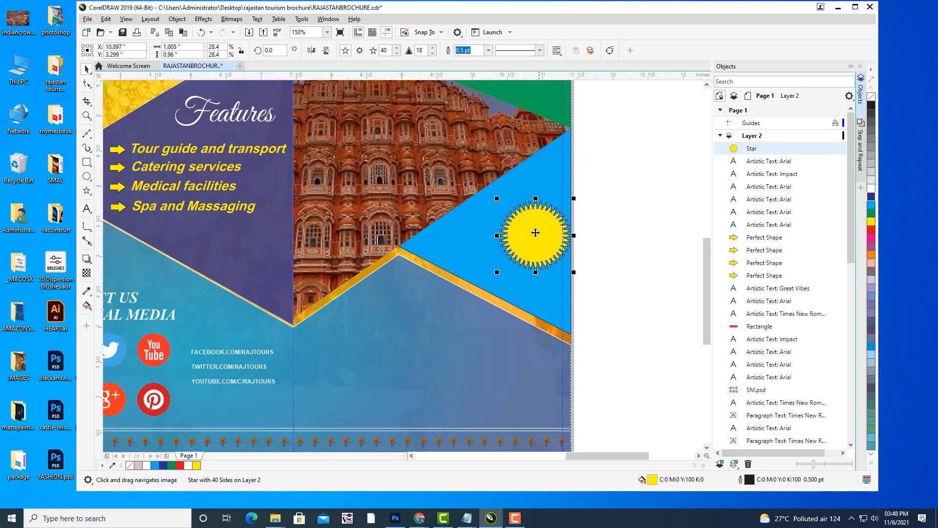
key(space)
drag(546, 196, 562, 180)
drag(514, 210, 516, 222)
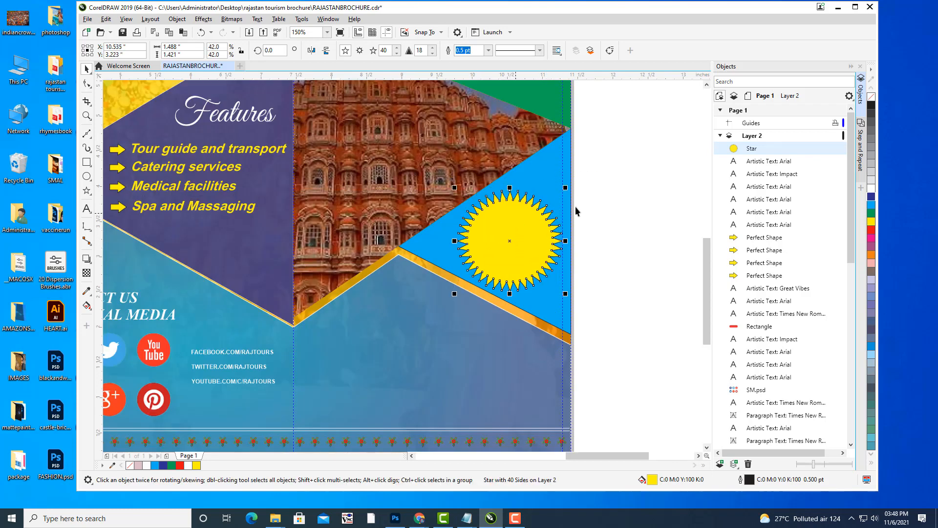
drag(568, 187, 603, 232)
click(606, 203)
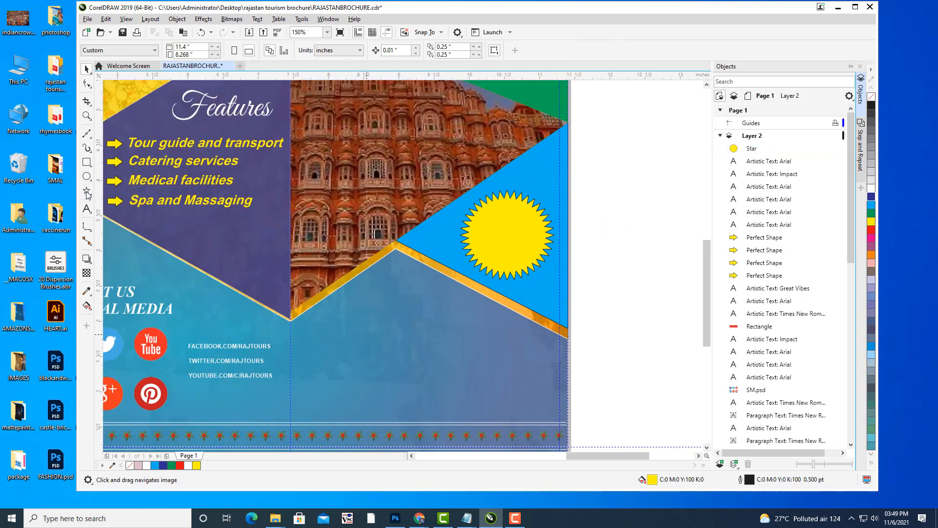
click(87, 210)
Type the text PALACE / ON WHEELS / BOOKING AVAILABLE beside the page.
click(609, 266)
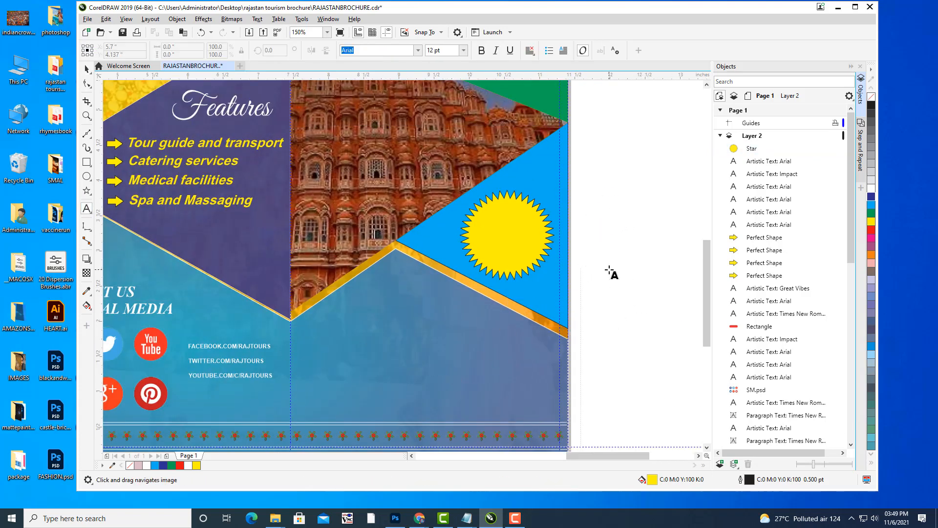
text(p)
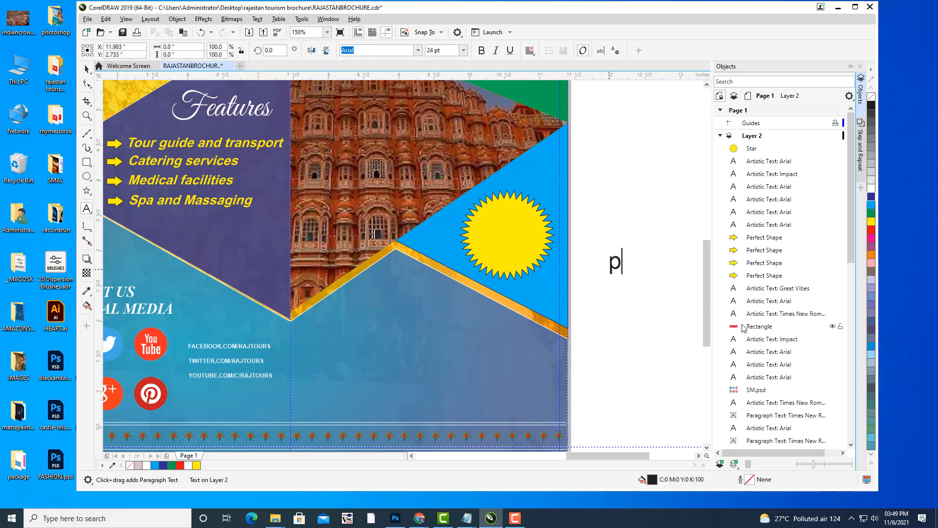
text(a)
key(BackSpace)
key(BackSpace)
text(PAL)
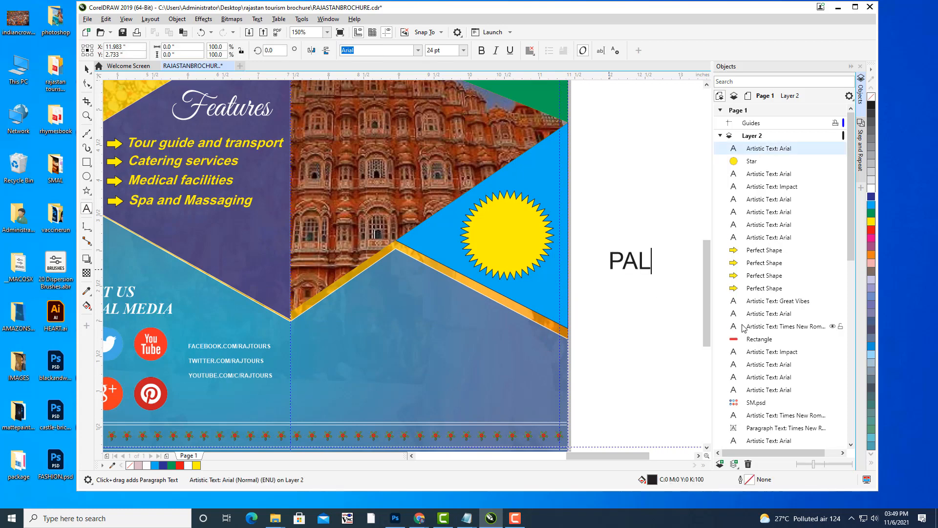
text(ACE)
key(Return)
text(ON)
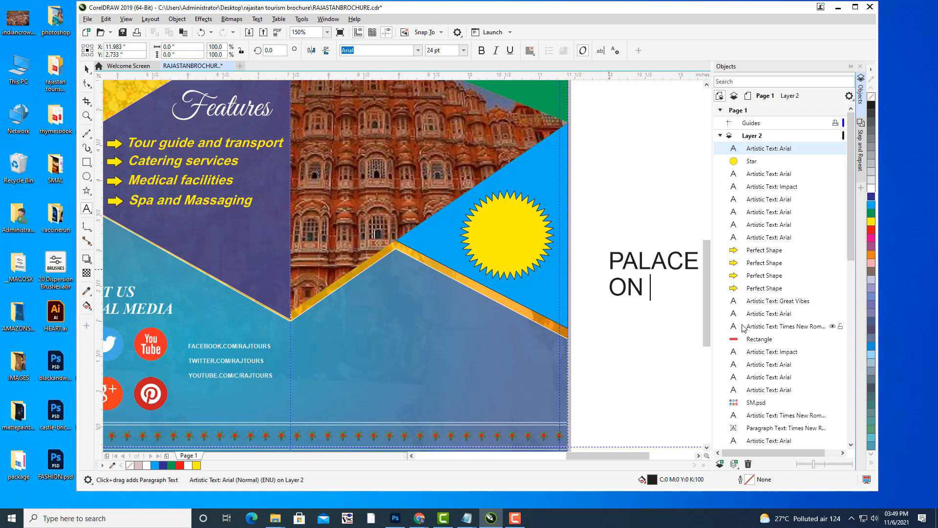
text( WHEELS)
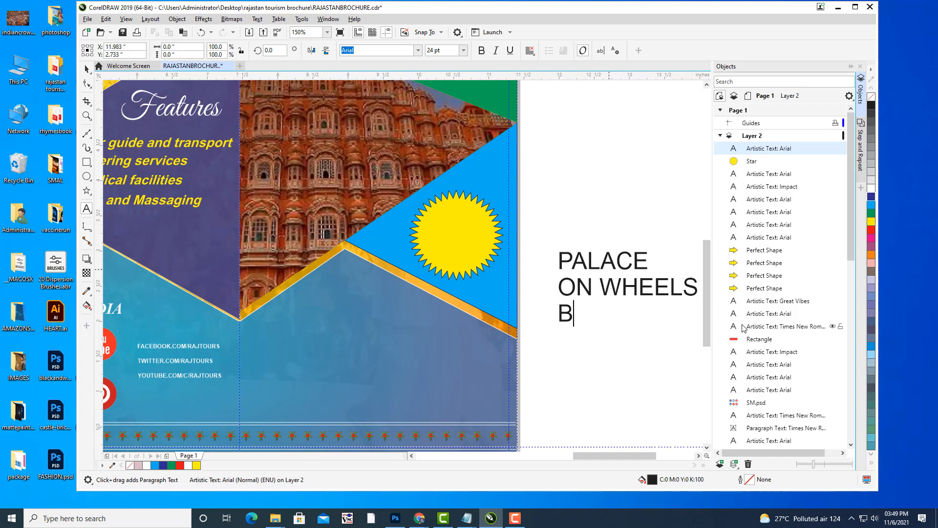
text(BOOKING )
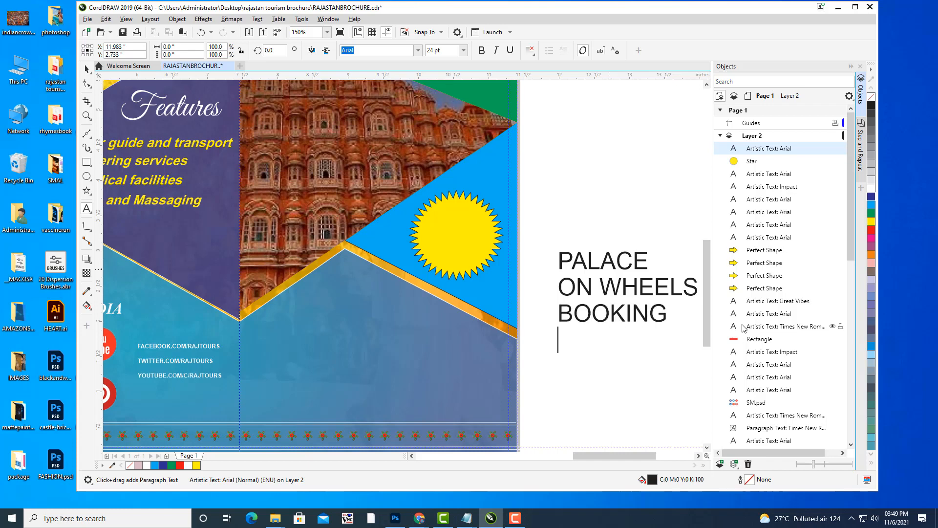
text(AVAILABLE)
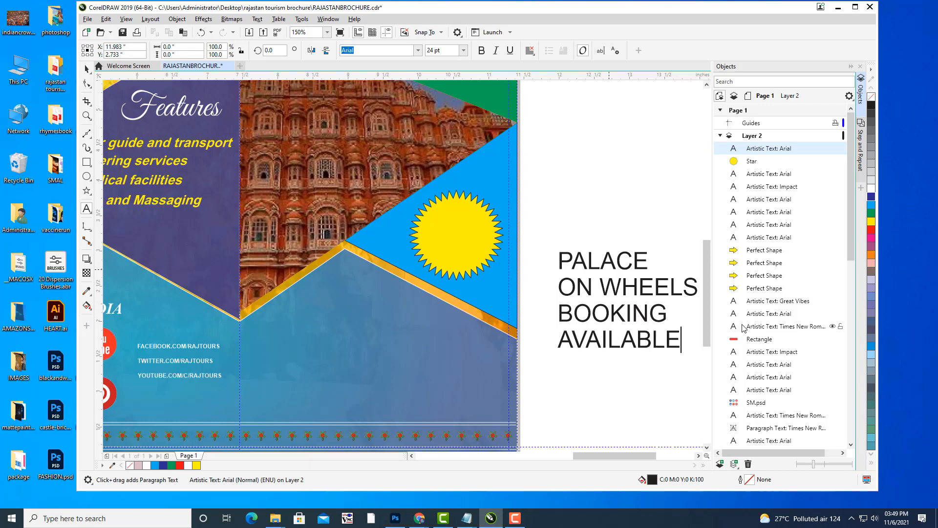
key(Escape)
Centre-align the badge text and move it onto the yellow starburst.
click(683, 335)
key(ctrl+a)
click(530, 50)
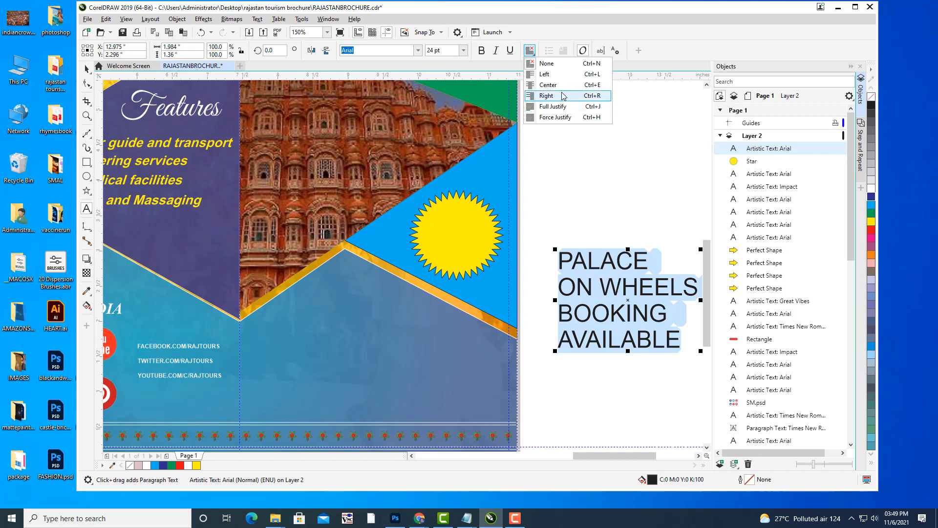
click(543, 85)
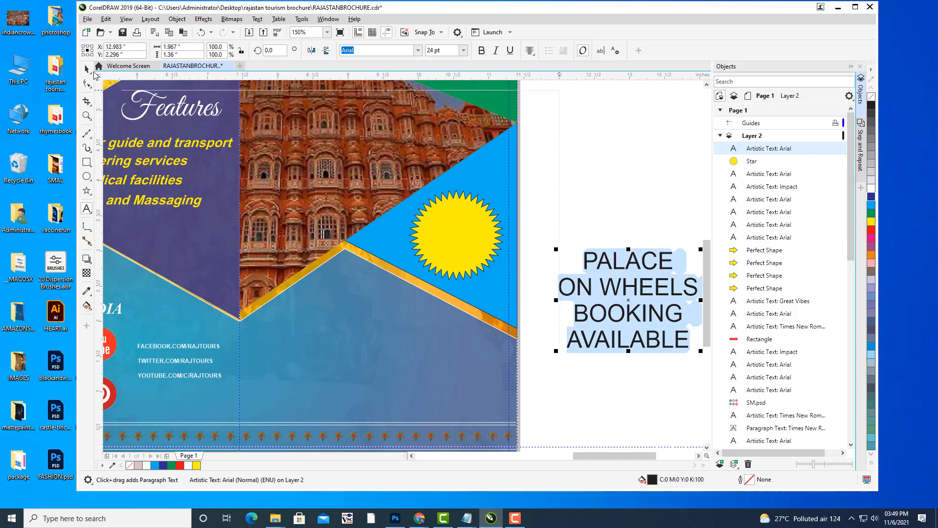
click(88, 70)
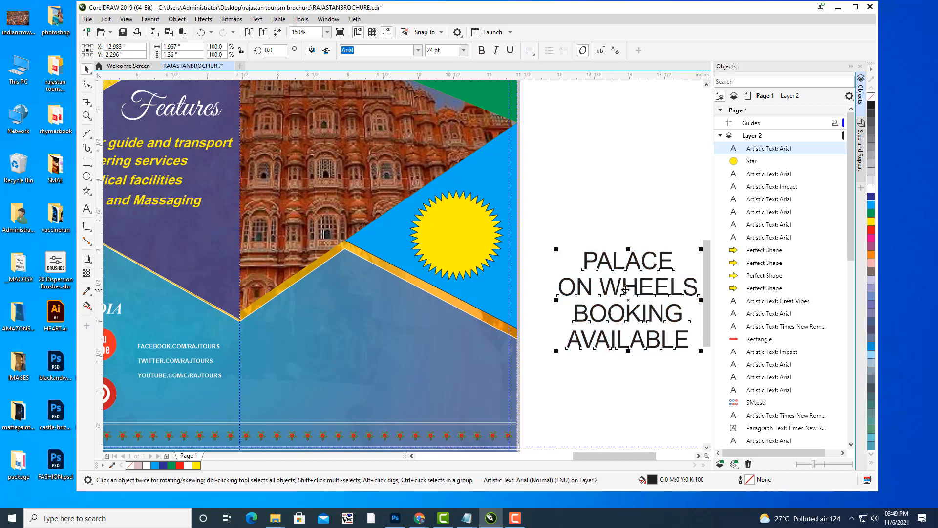
drag(625, 289, 427, 232)
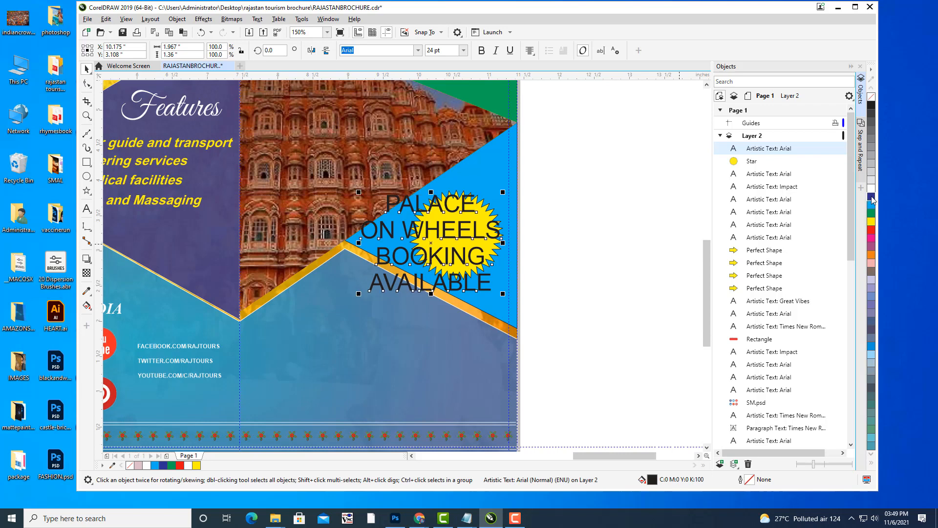
Make the badge text dark blue and bold, scaled down and centred inside the star.
click(872, 197)
drag(503, 193, 457, 233)
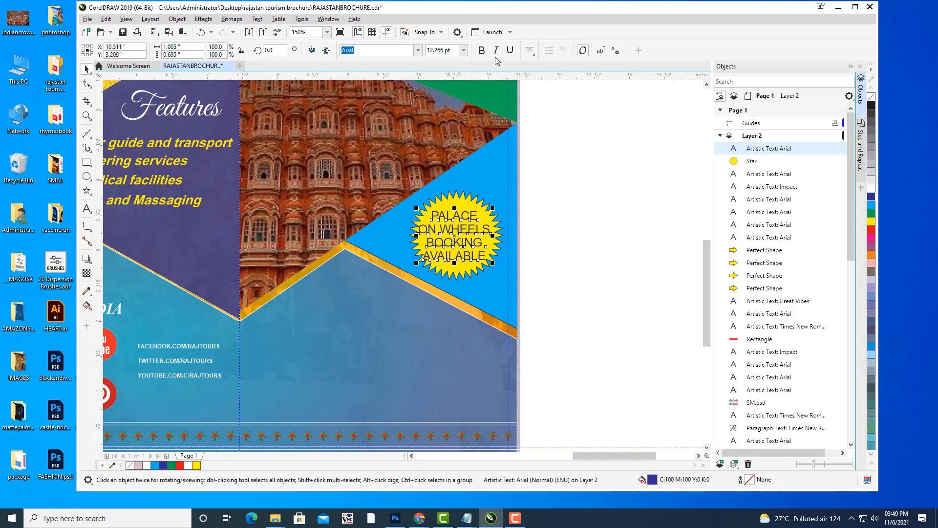
click(481, 50)
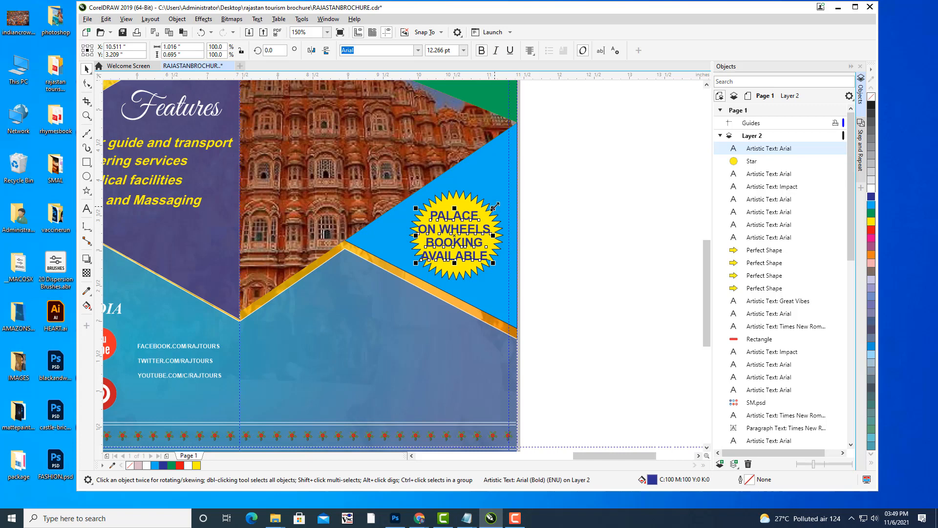
drag(491, 206, 487, 212)
key(Right)
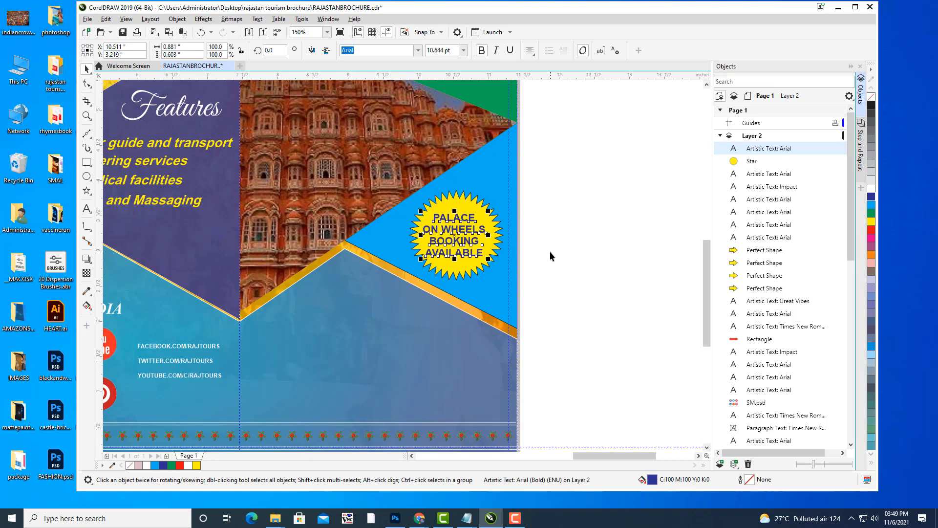
key(Left)
key(Up)
key(Right)
key(Right)
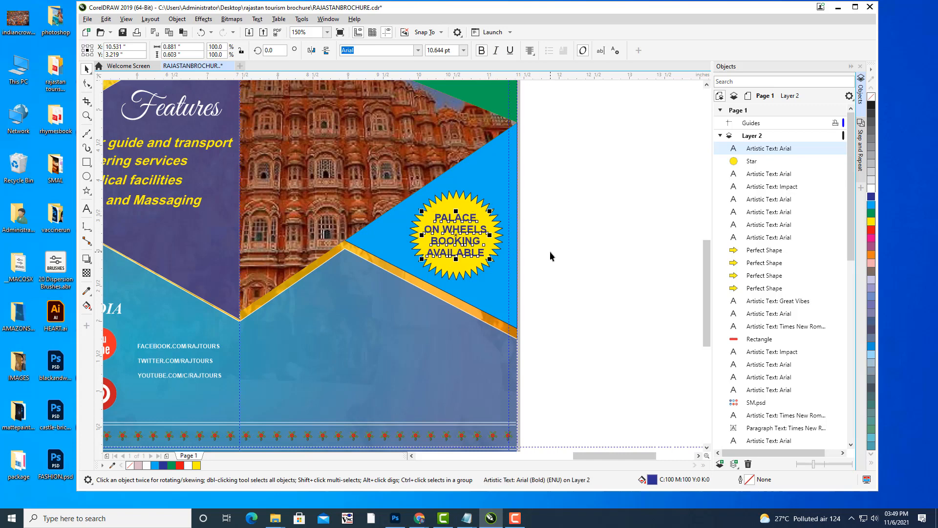
key(Right)
key(Up)
key(Right)
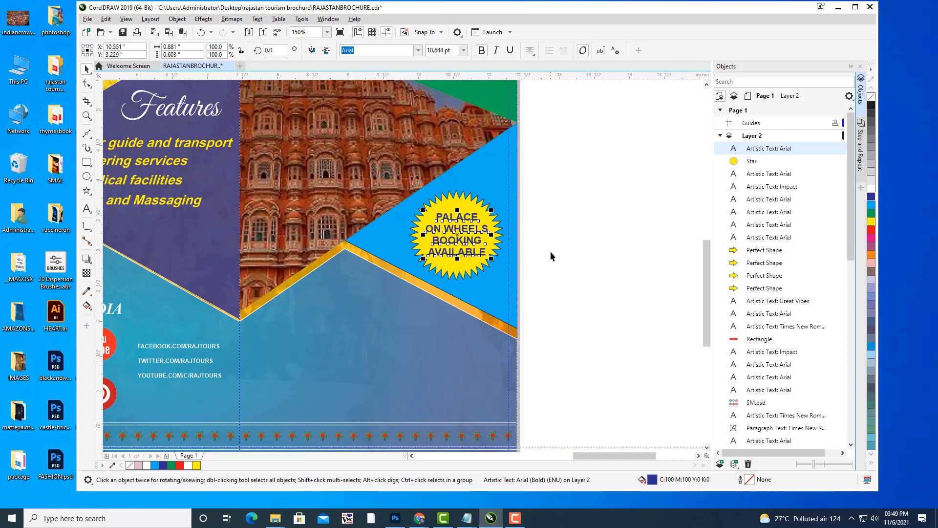
Deselect the badge text and pan and zoom to review the finished right panel.
click(550, 251)
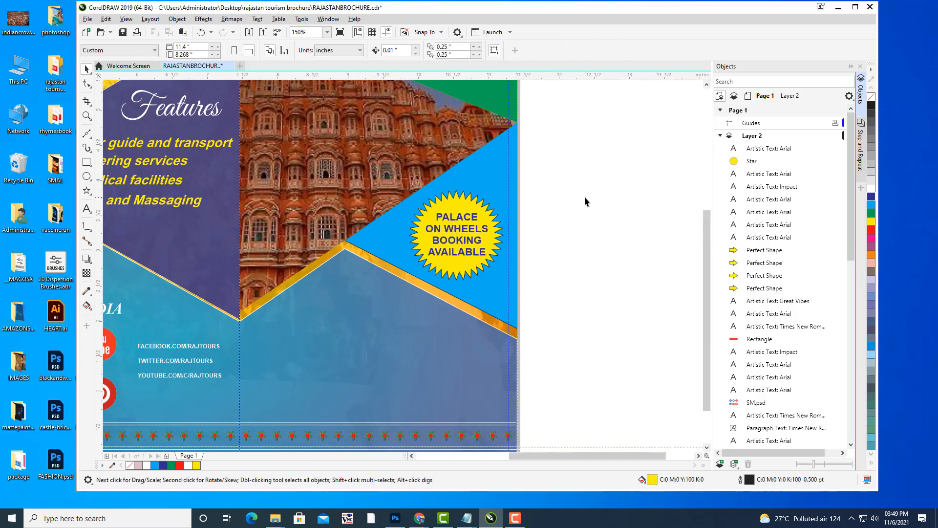
scroll(585, 196, down, 2)
drag(596, 185, 551, 268)
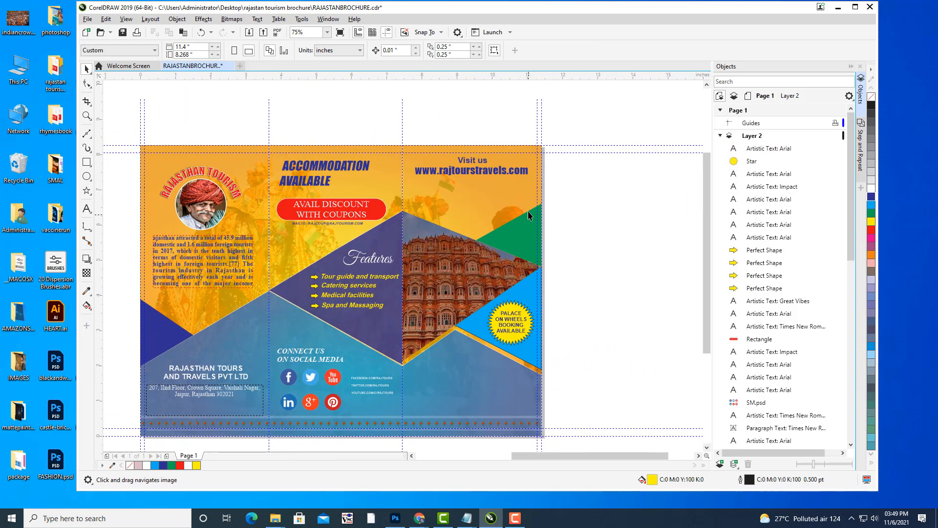
scroll(542, 211, up, 2)
drag(517, 217, 599, 202)
scroll(526, 201, down, 2)
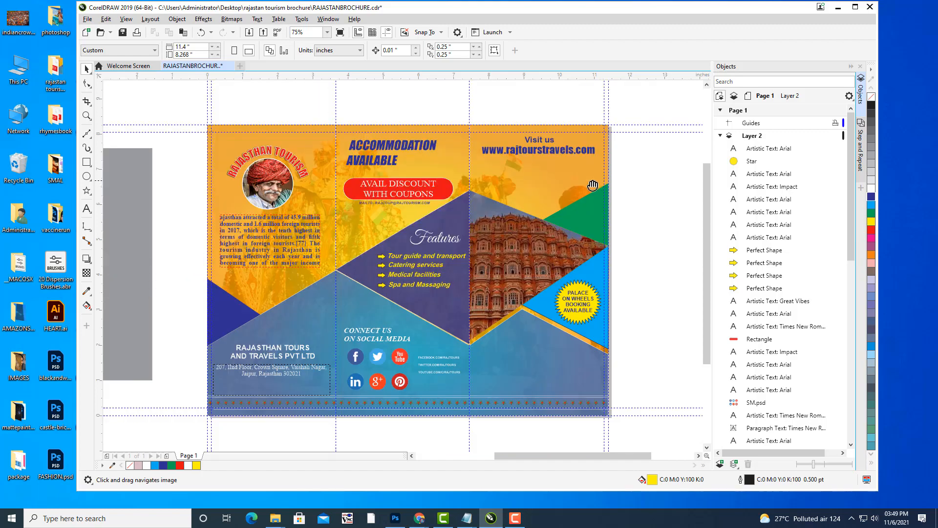
scroll(527, 198, up, 2)
drag(579, 156, 567, 169)
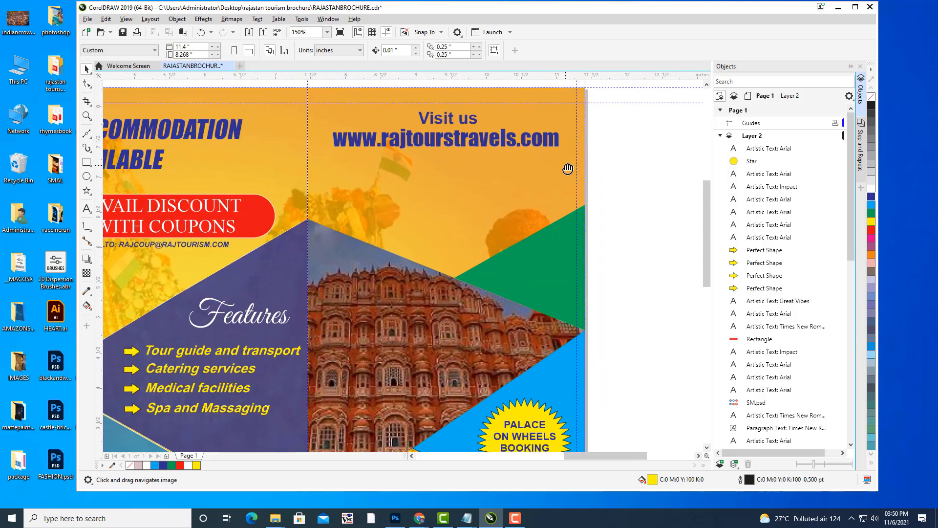
scroll(637, 172, down, 3)
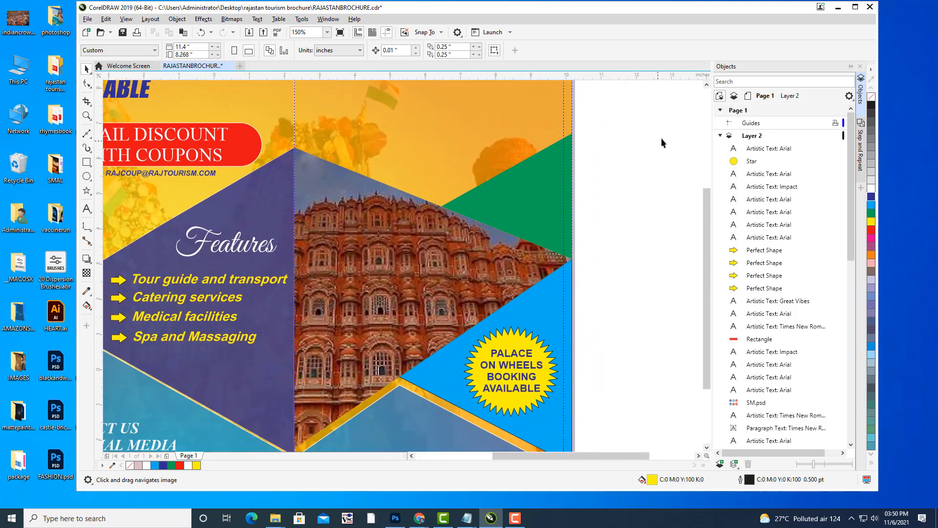
scroll(661, 142, down, 2)
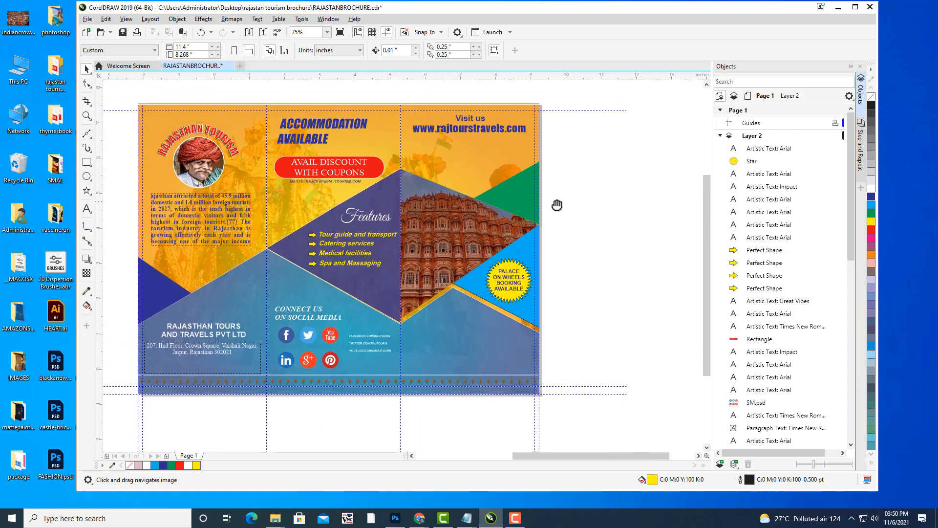
scroll(555, 203, down, 1)
scroll(525, 174, up, 4)
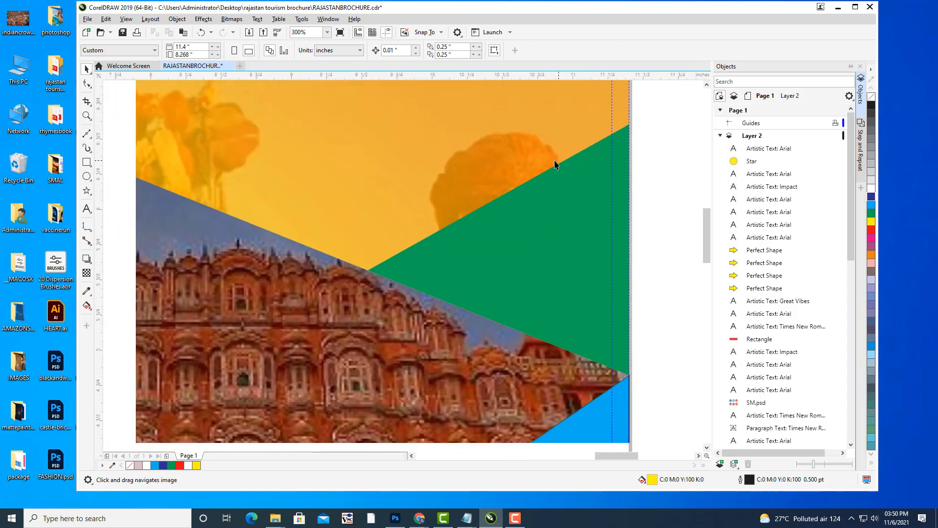
Type SPECIAL PILGRIMAGE DISCOUNT FOR ELDERLY PEOPLE on the green triangle, breaking ELDERLY PEOPLE onto a new line.
click(87, 209)
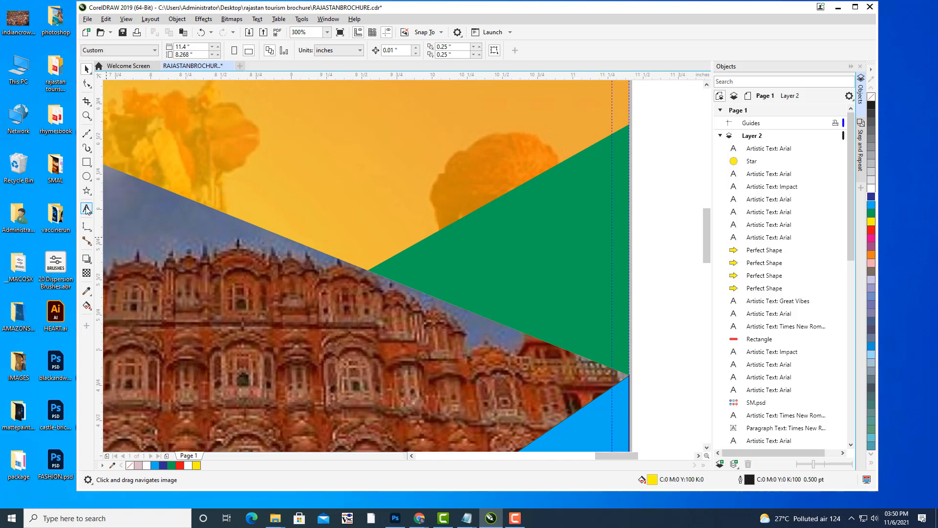
click(478, 249)
text(S)
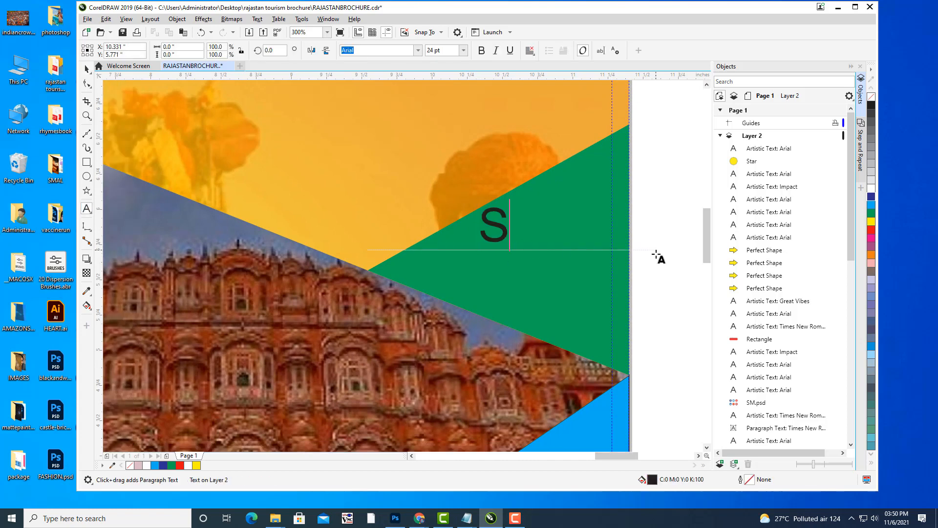
text(PECIAL)
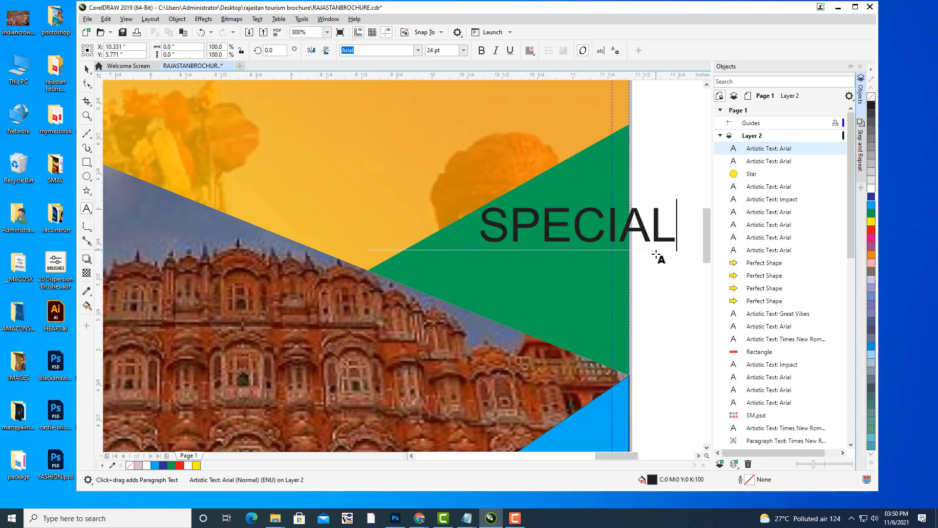
text(P)
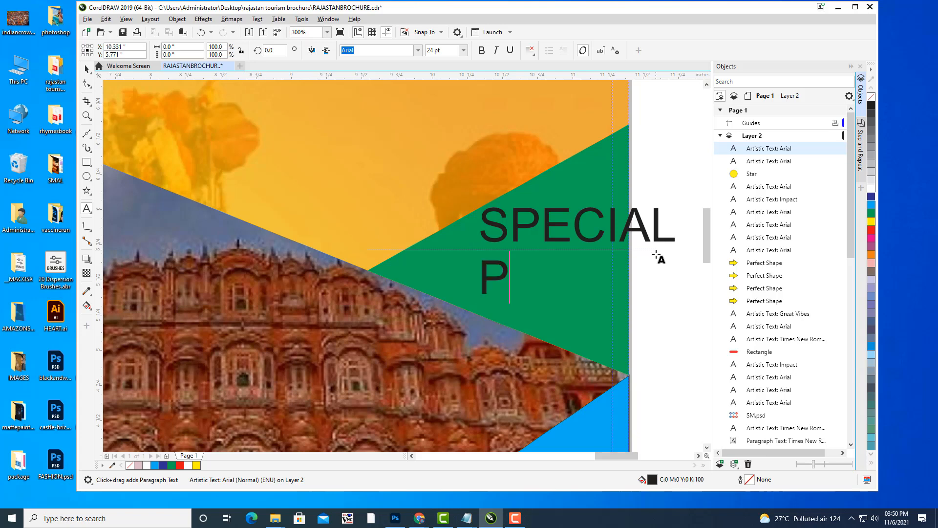
text(IM)
key(BackSpace)
text(L)
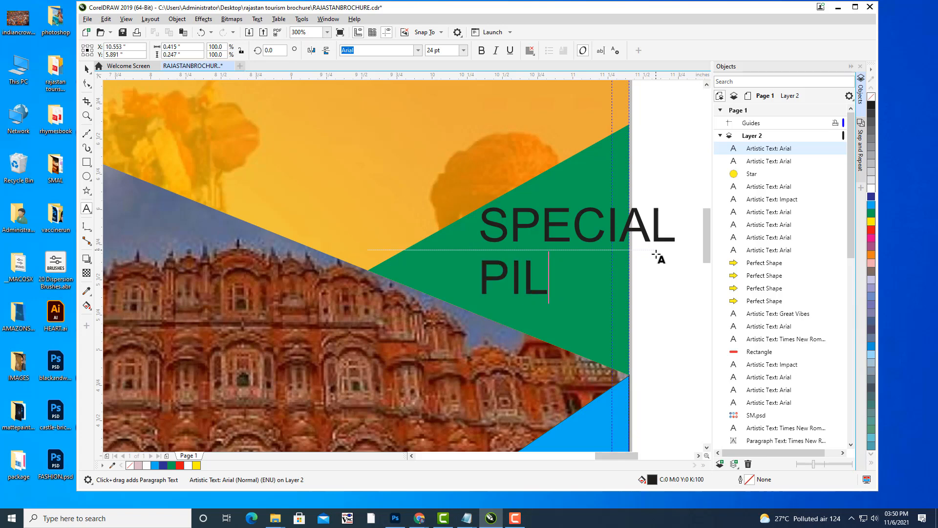
text(GRIMAGE)
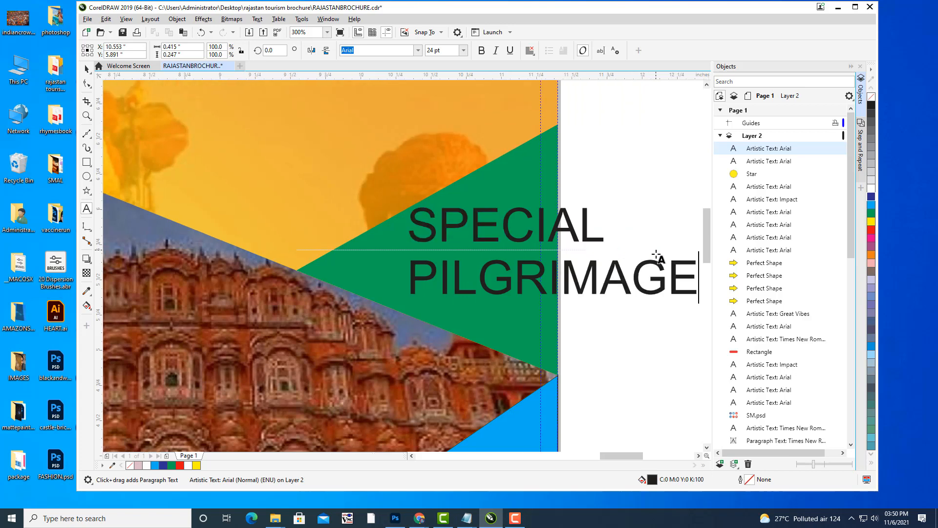
key(Return)
text(DISCO)
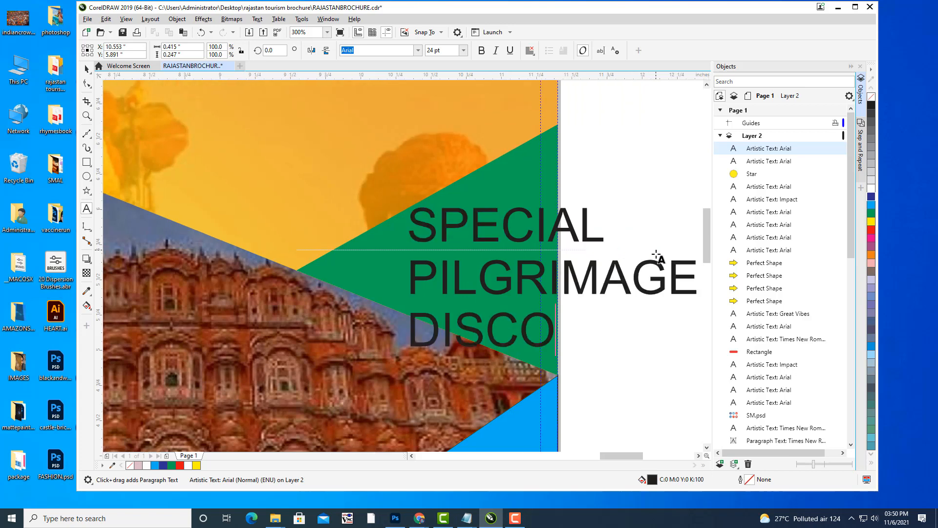
text(UNT FOR )
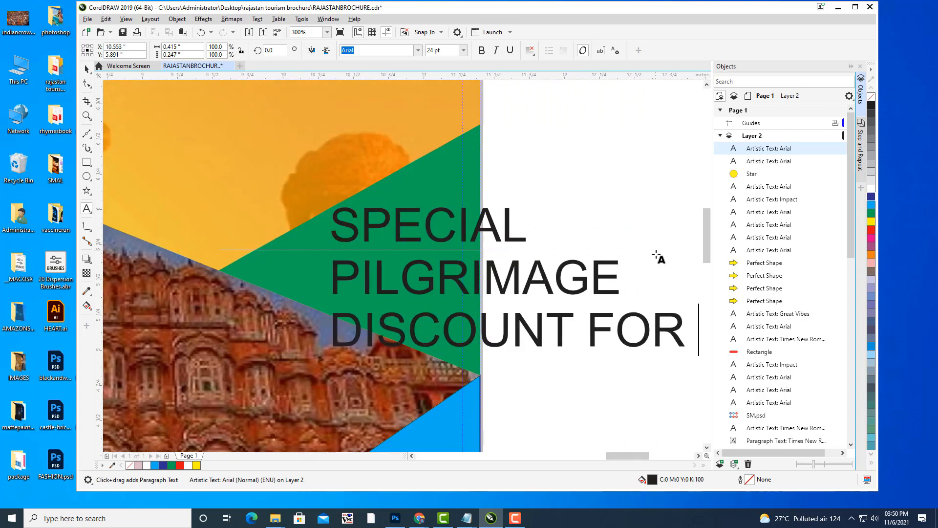
text(ELDERLY )
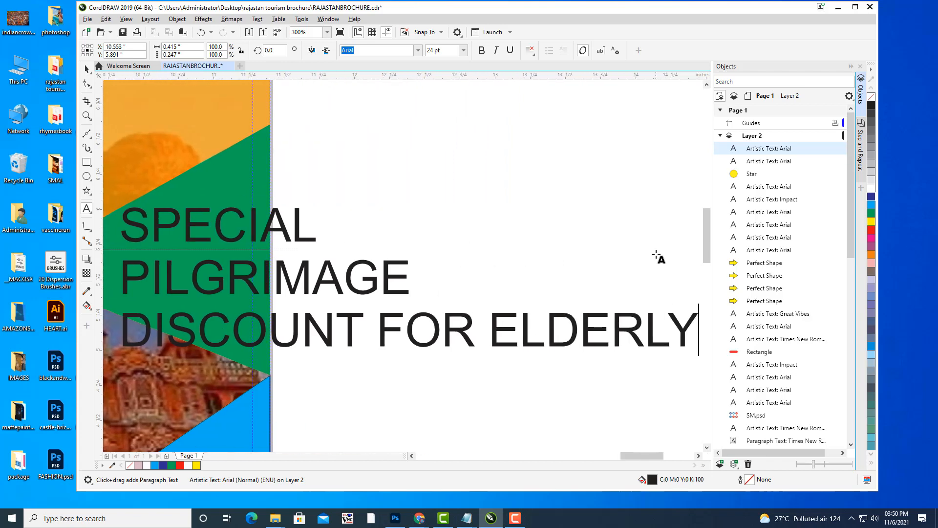
text(PEOPLE)
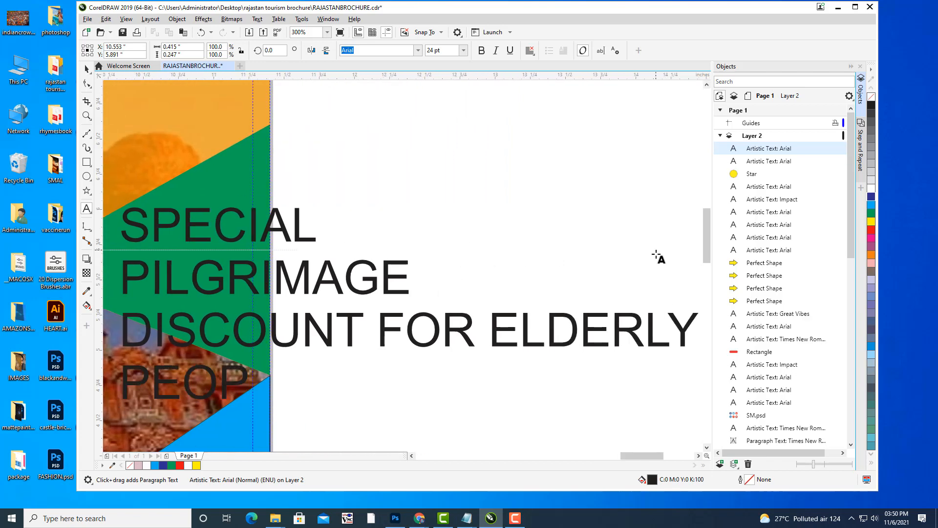
click(488, 314)
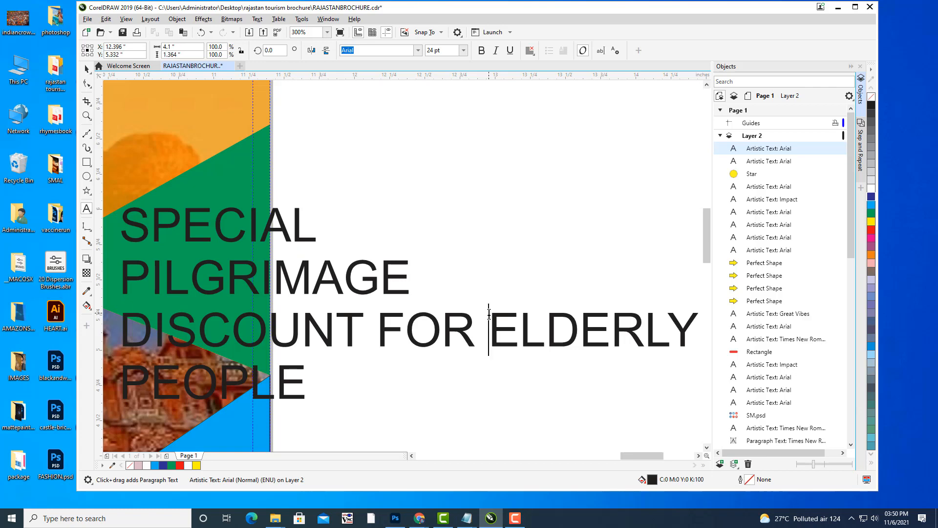
key(Return)
drag(362, 258, 556, 236)
scroll(683, 193, down, 1)
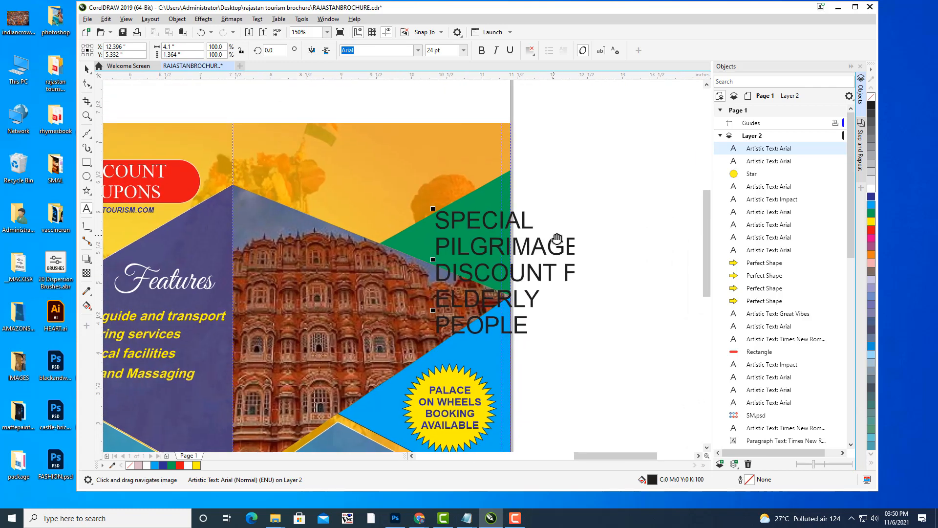
Centre-align the discount text and colour it white.
click(529, 51)
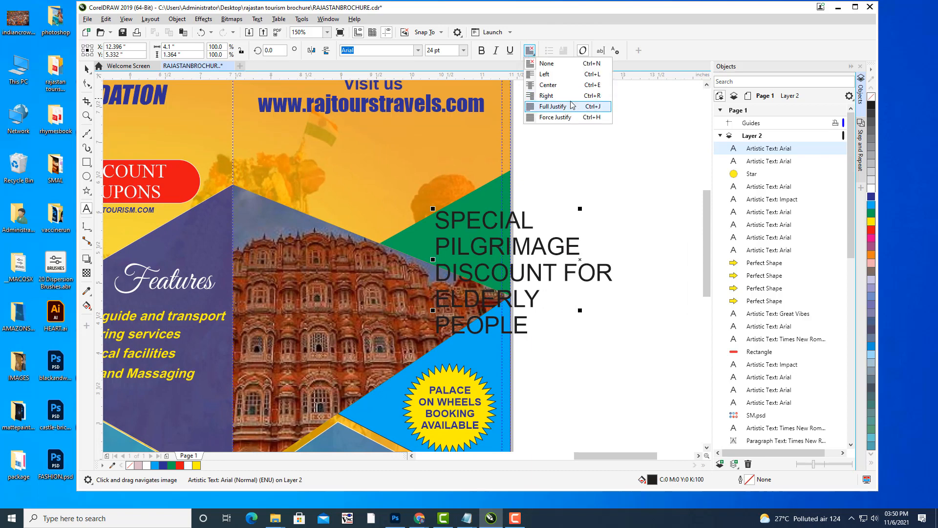
click(545, 87)
click(86, 70)
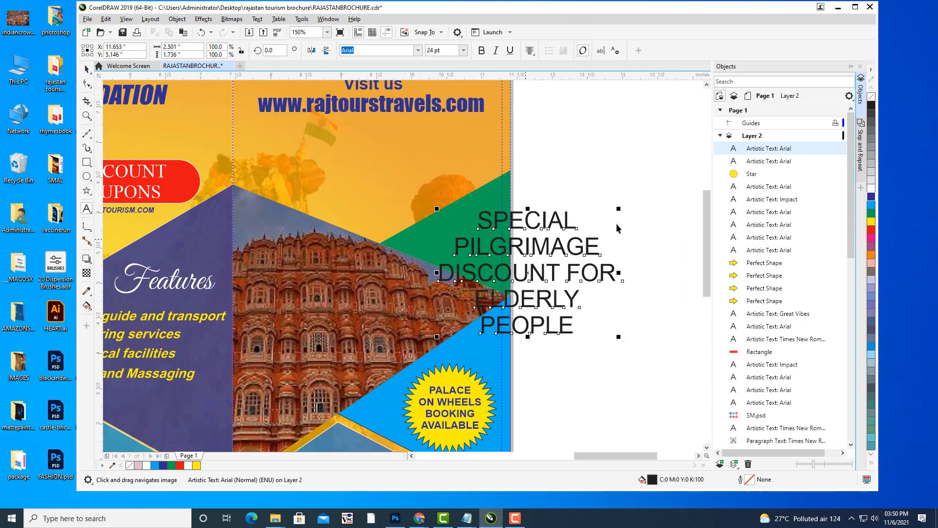
click(871, 197)
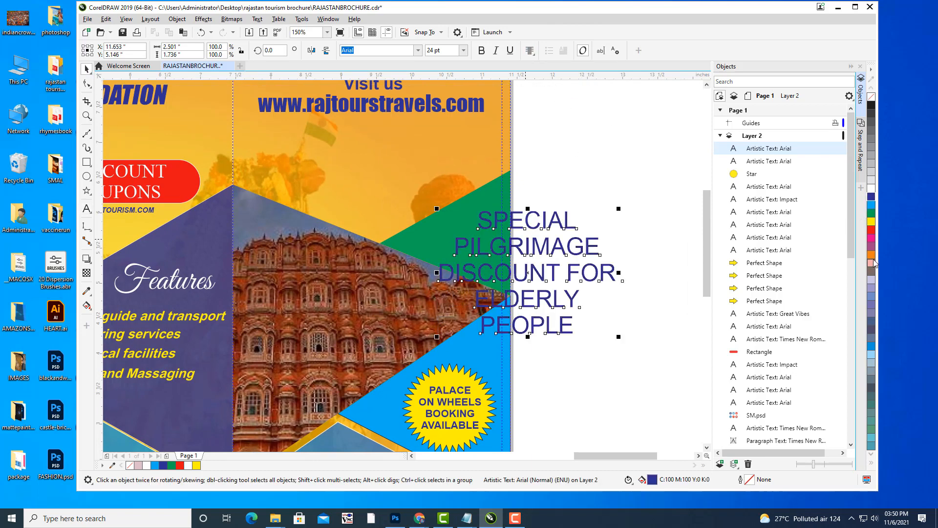
click(871, 190)
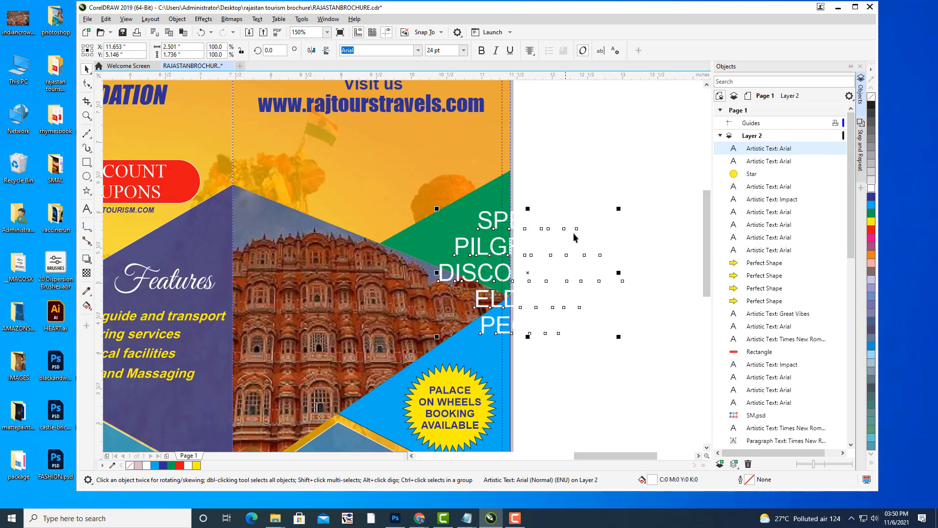
Make the discount text bold and scale it to about 9.75 pt inside the green triangle.
drag(619, 208, 504, 258)
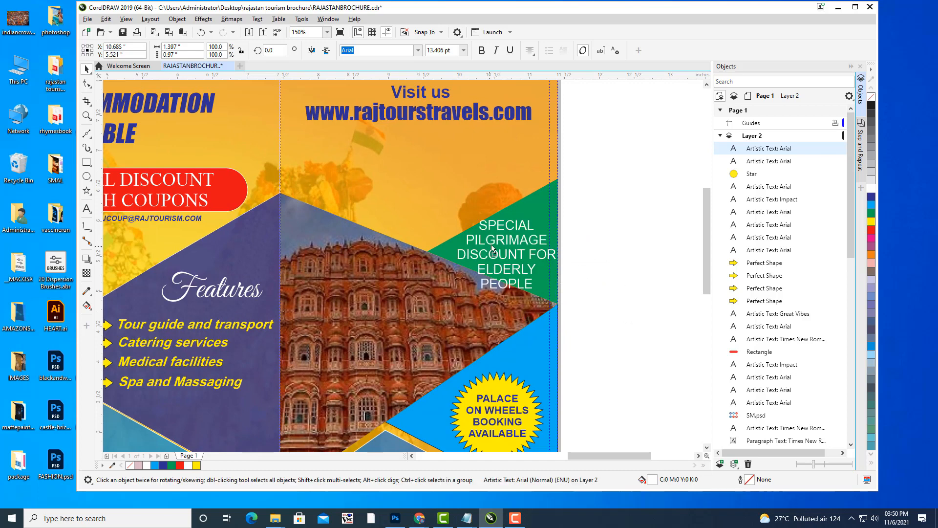
drag(567, 209, 559, 214)
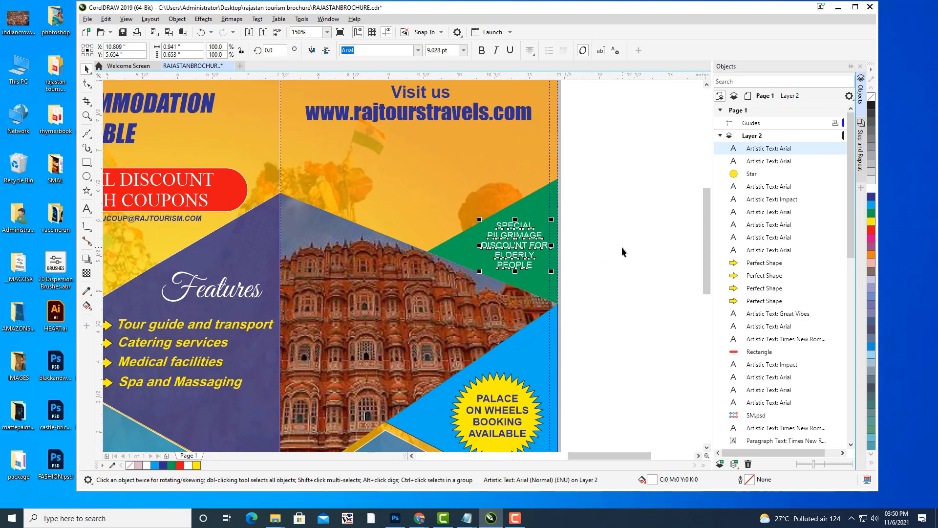
key(Down)
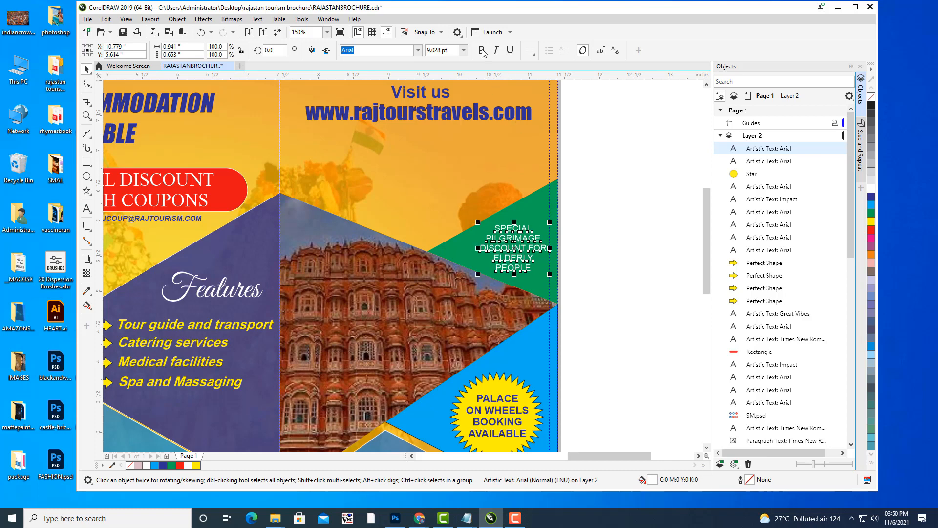
click(482, 51)
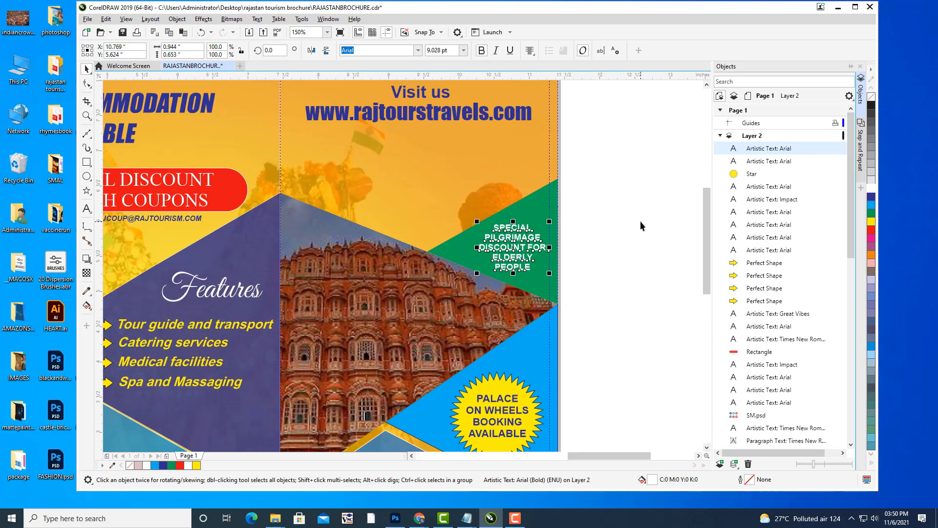
scroll(547, 222, up, 3)
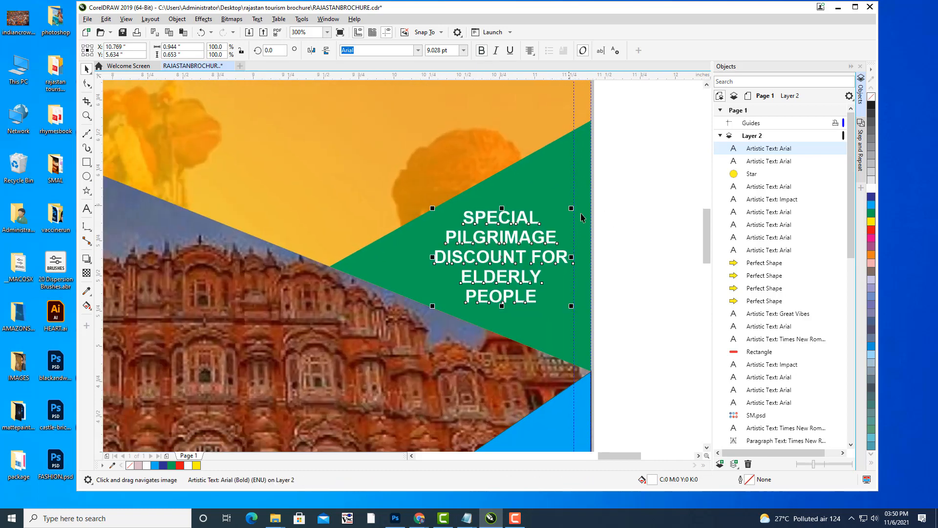
drag(573, 207, 577, 198)
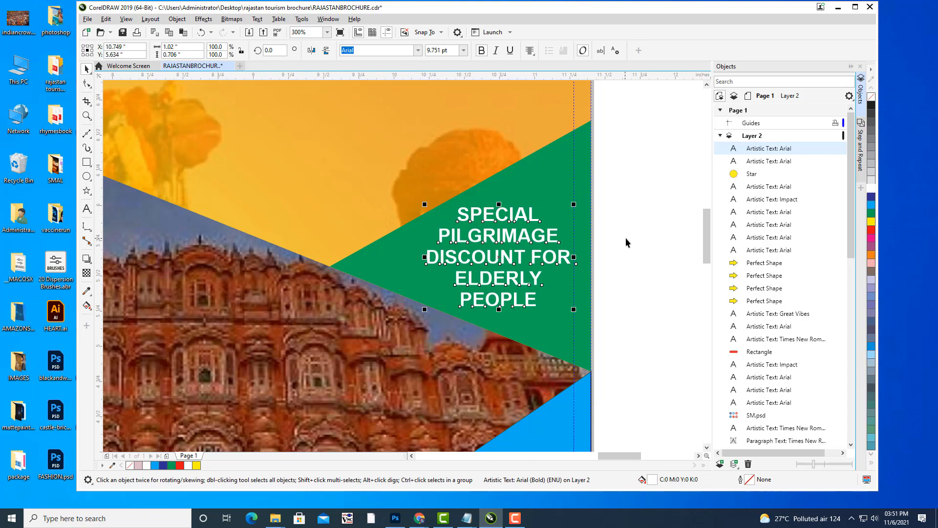
click(643, 224)
scroll(644, 223, down, 2)
scroll(643, 224, down, 1)
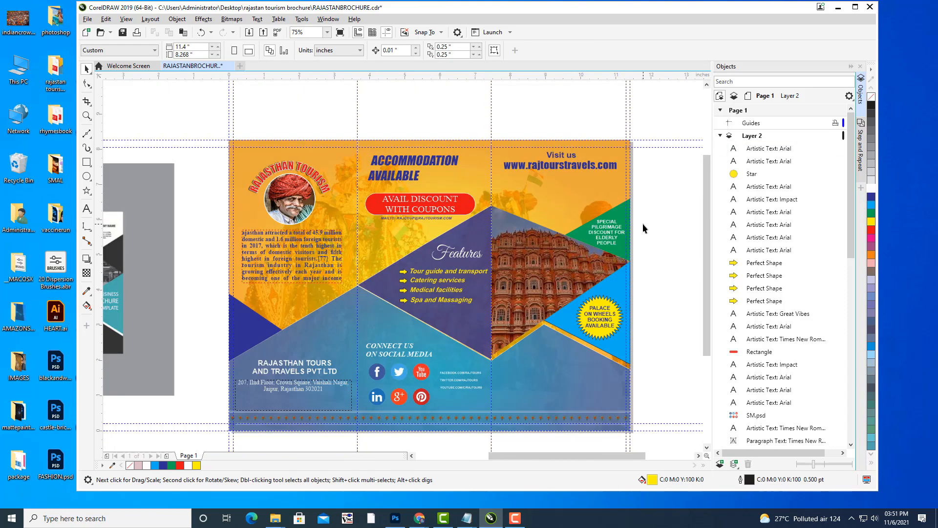
drag(633, 247, 622, 204)
mouse_move(509, 289)
mouse_down()
mouse_move(568, 324)
mouse_move(513, 301)
mouse_up()
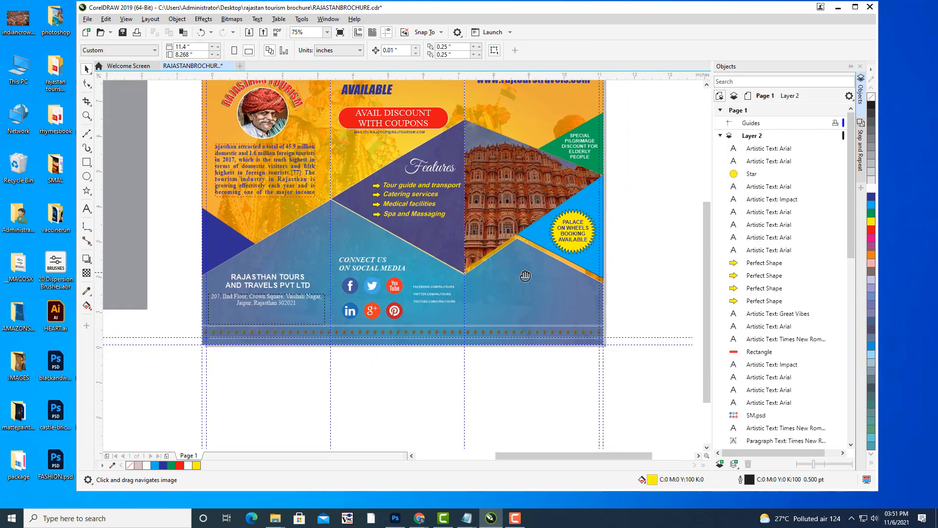
drag(533, 256, 479, 327)
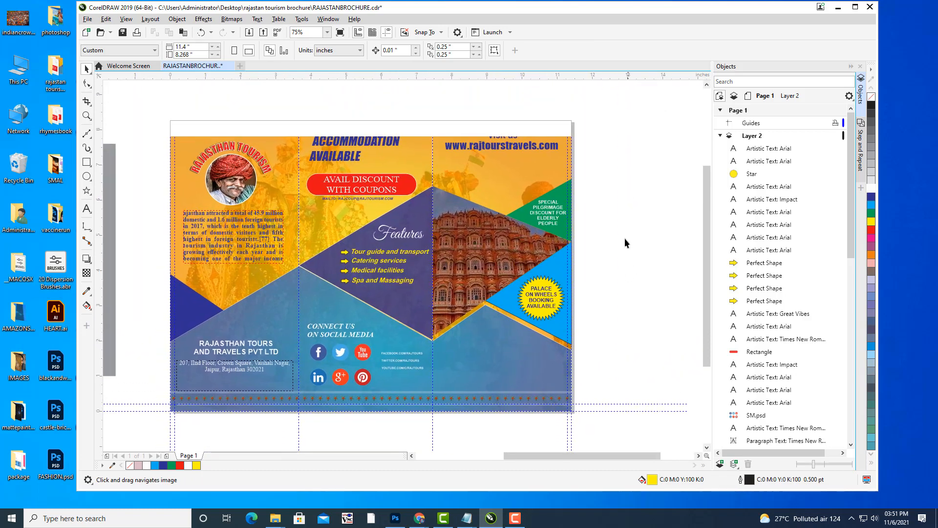
scroll(668, 216, down, 1)
drag(641, 225, 596, 233)
scroll(562, 203, up, 1)
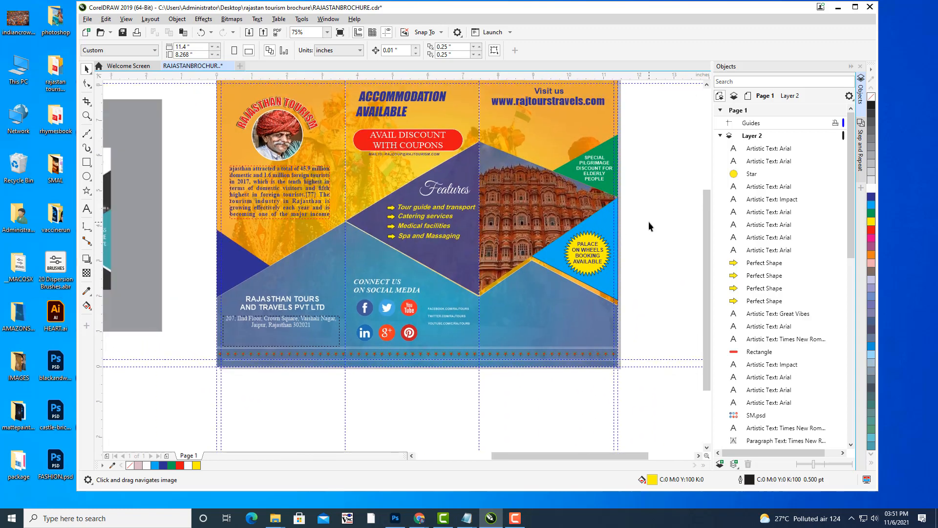
mouse_move(649, 222)
mouse_down()
mouse_move(641, 232)
mouse_move(656, 217)
mouse_up()
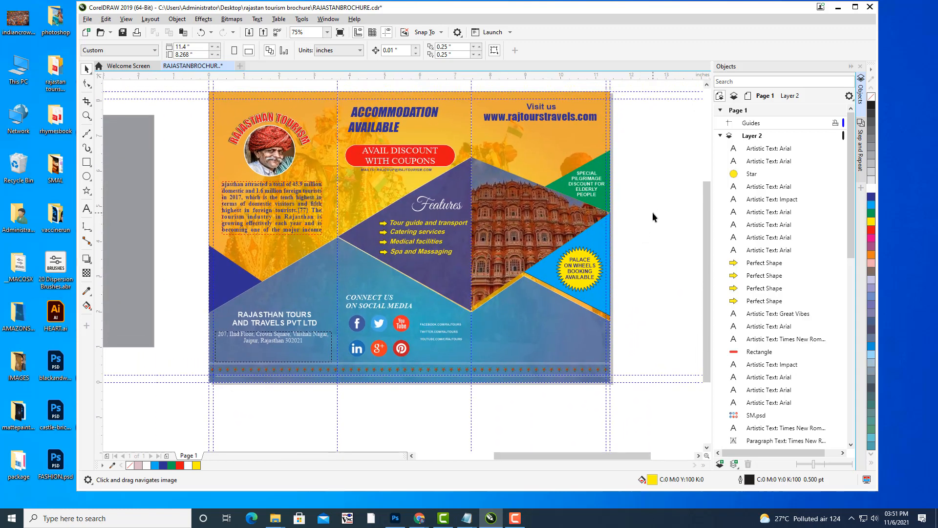
drag(114, 119, 111, 122)
Open the Import dialog from the File menu and show the Downloads folder.
click(88, 19)
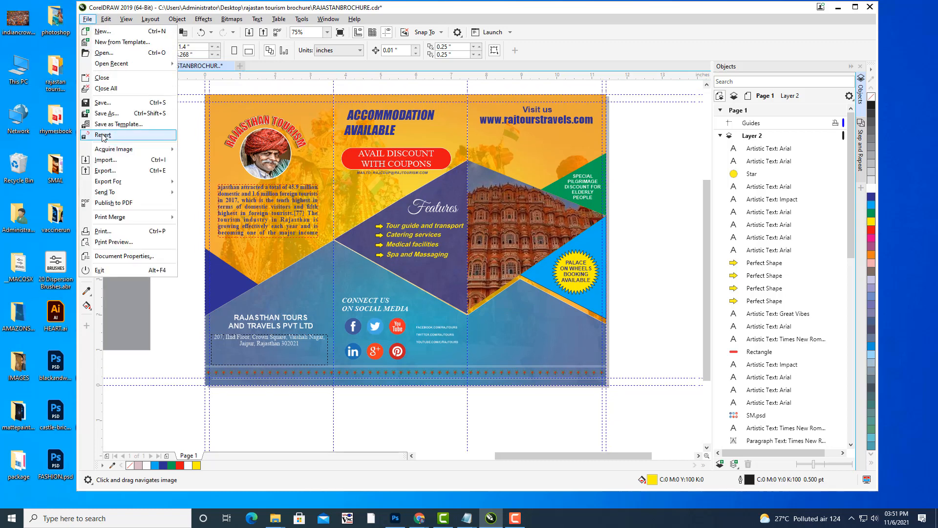
click(105, 161)
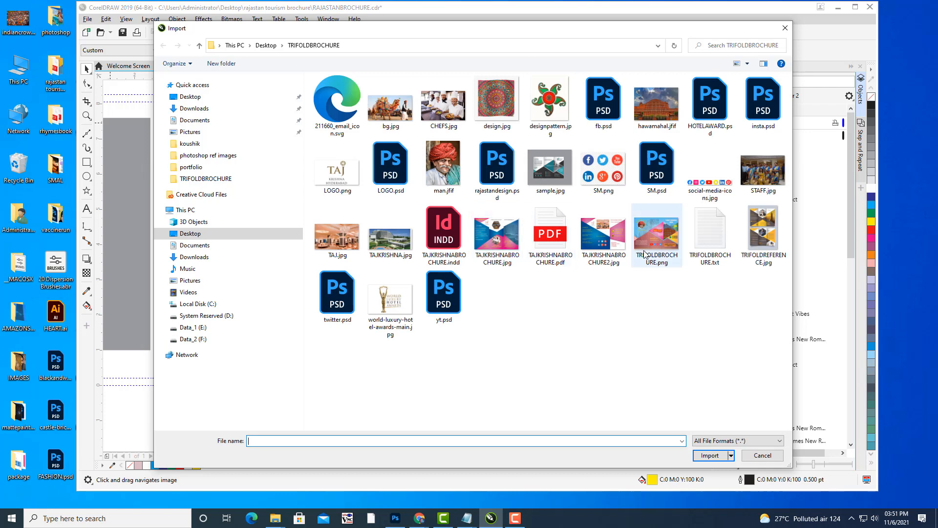
click(193, 109)
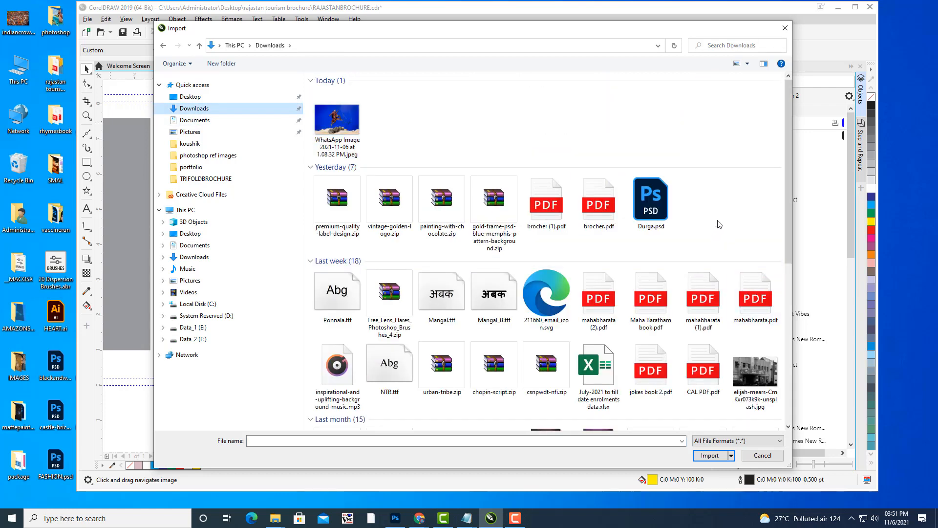
scroll(719, 224, down, 3)
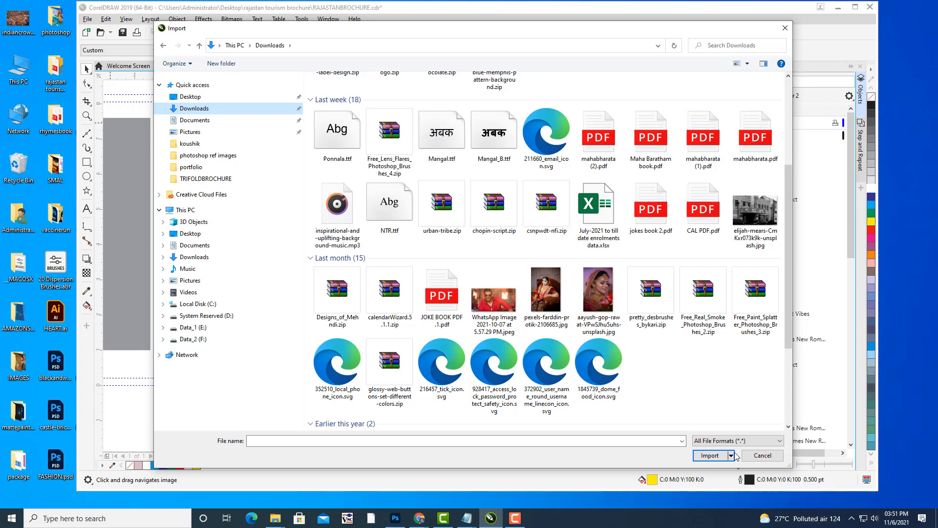
Cancel the Import dialog and return to the RAJASTANBROCHURE document.
click(761, 457)
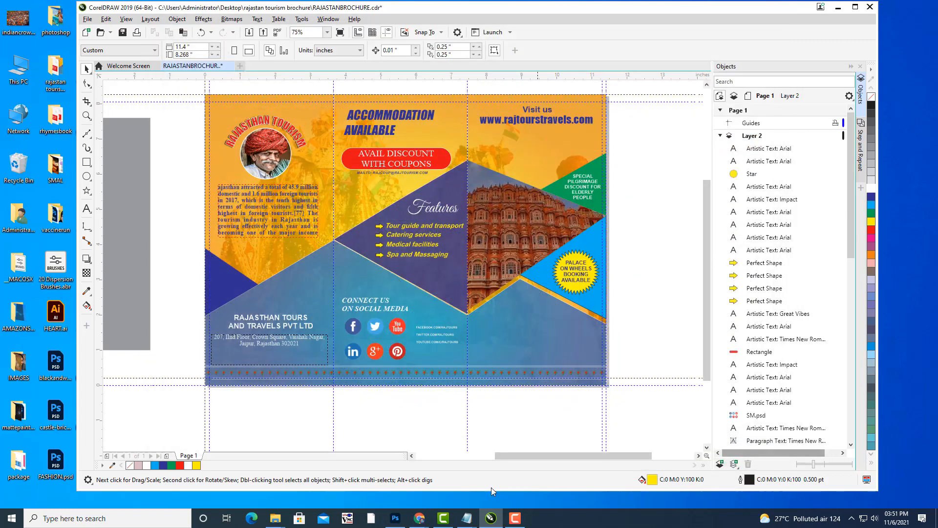
In the web browser, load iconfinder.com in the last tab.
click(421, 519)
click(382, 475)
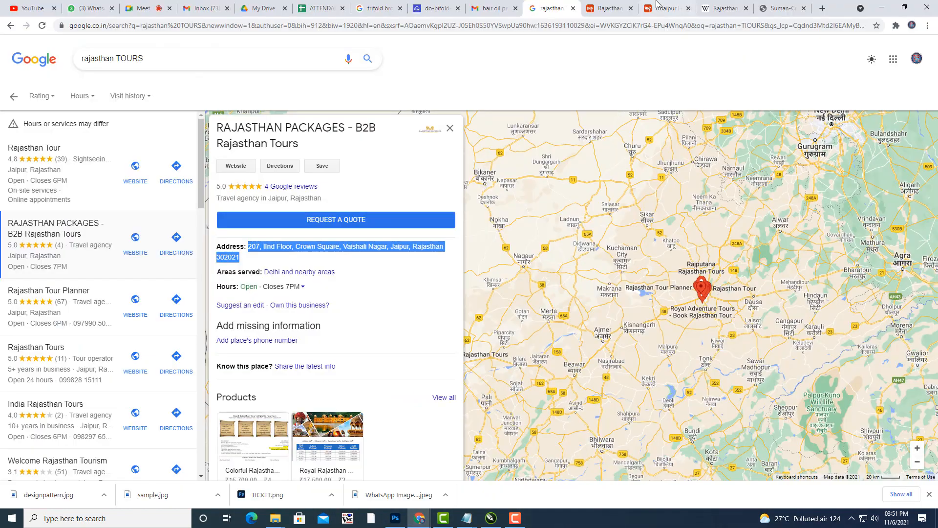
click(778, 8)
click(433, 27)
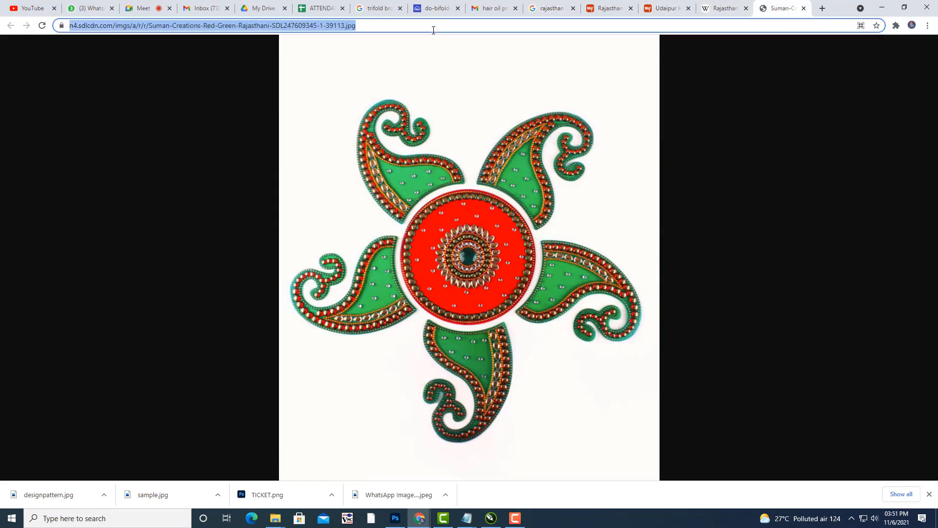
text(IC)
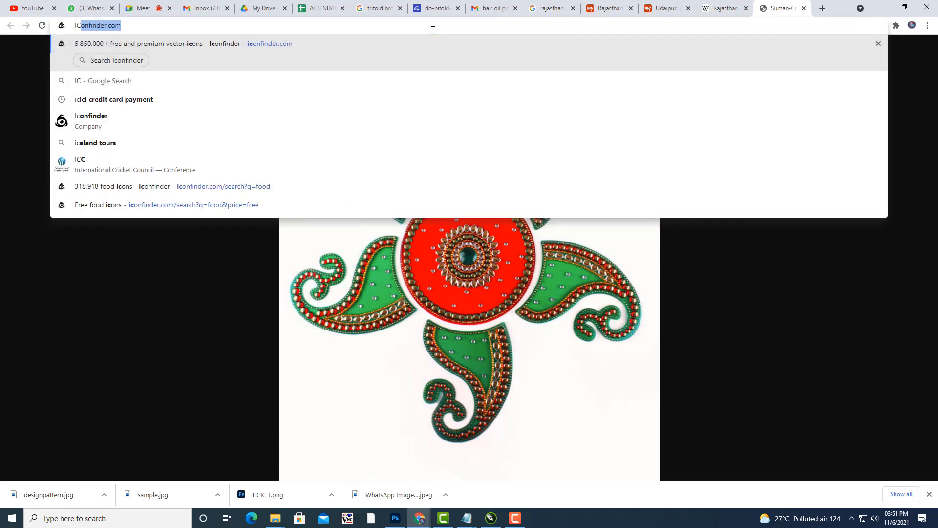
key(Right)
key(Return)
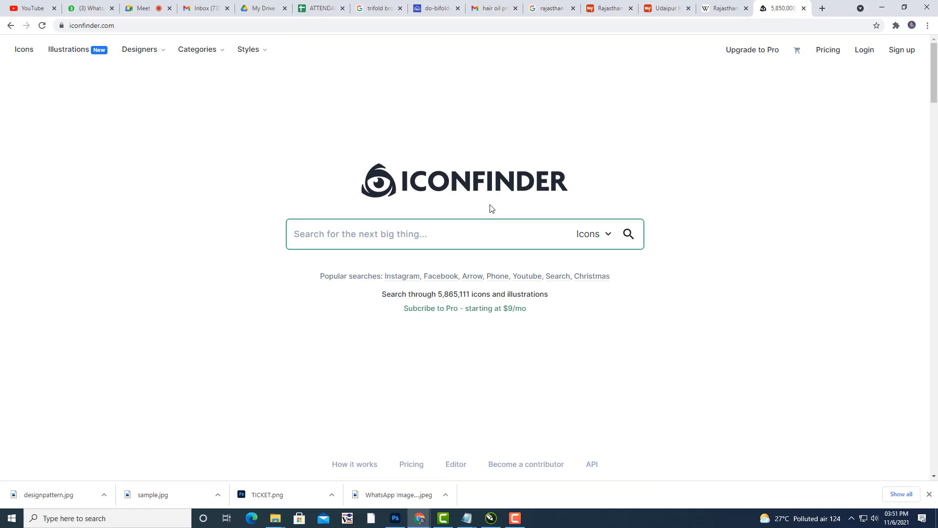
Search Iconfinder for PHONE, filter to free icons, and download the solid phone as SVG.
text(PHONE)
key(Return)
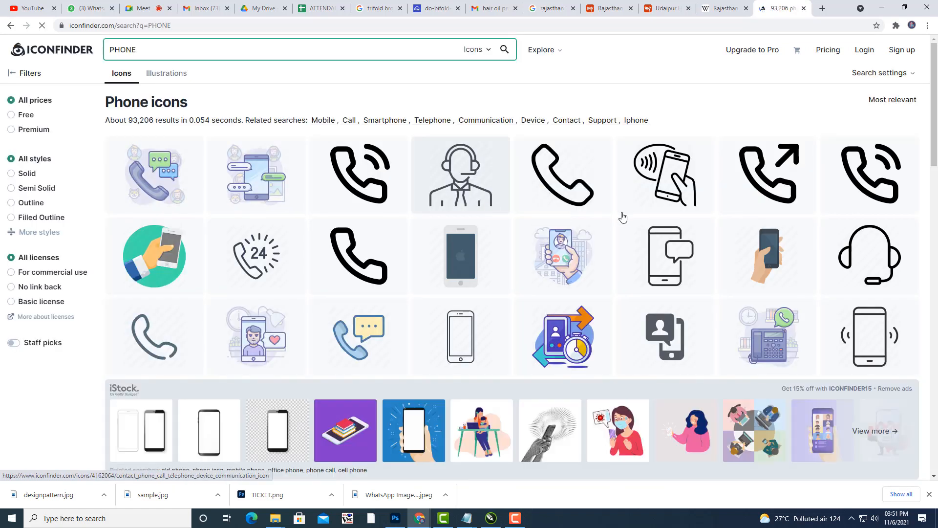
click(10, 116)
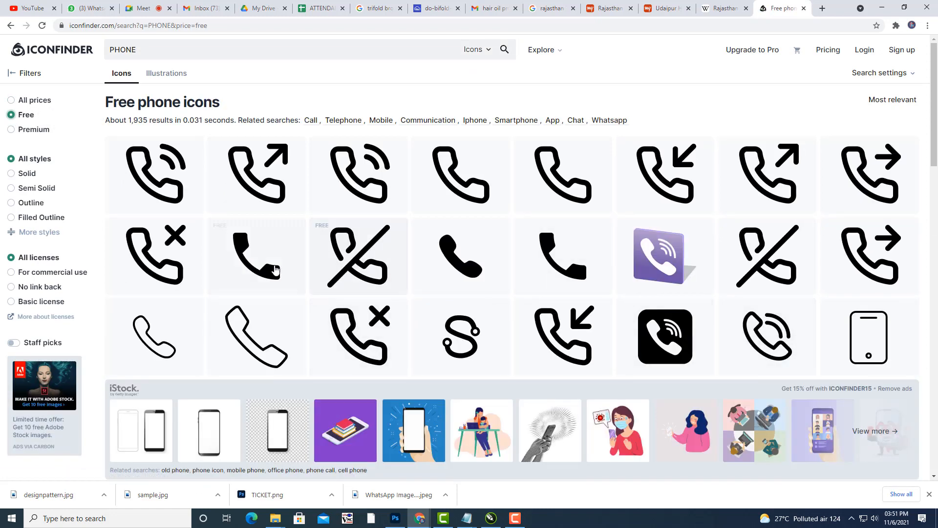
click(267, 264)
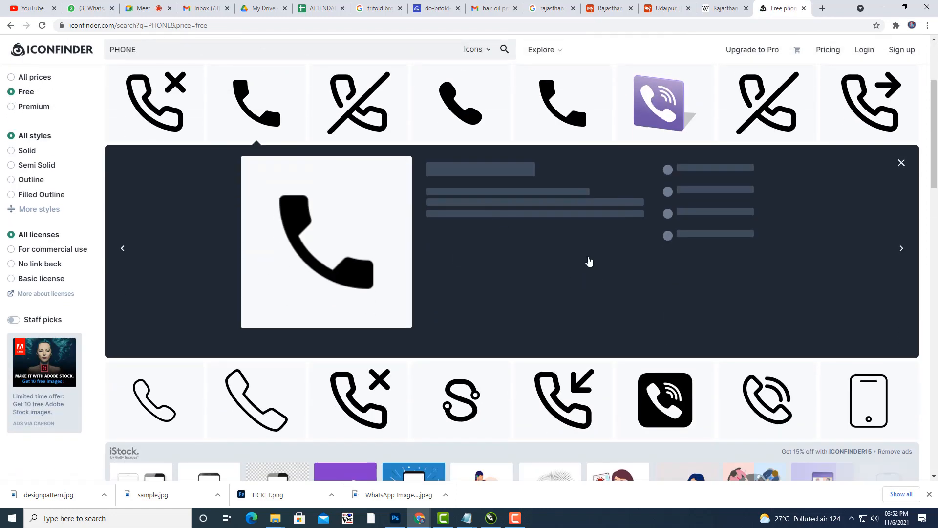
click(472, 191)
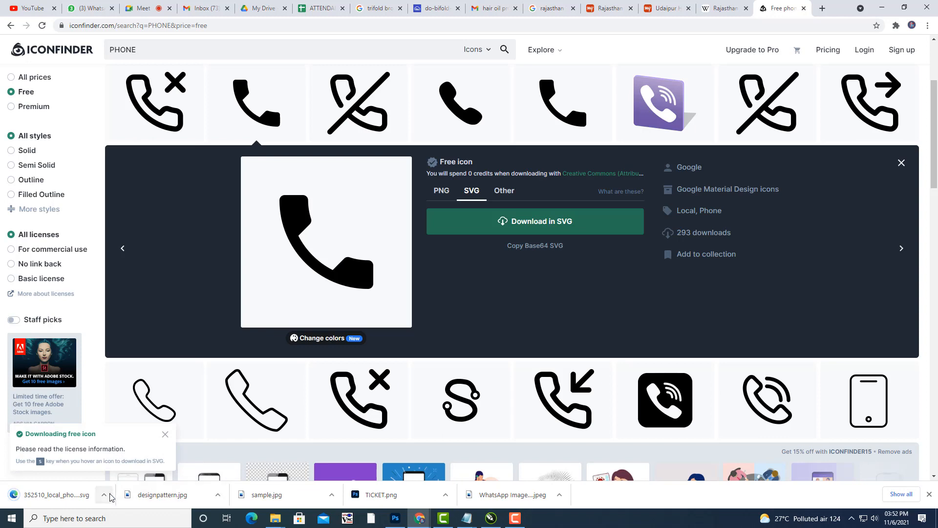
Open the downloaded 352510_local_phone_icon SVG from its folder in CorelDRAW 2019.
click(104, 494)
click(122, 461)
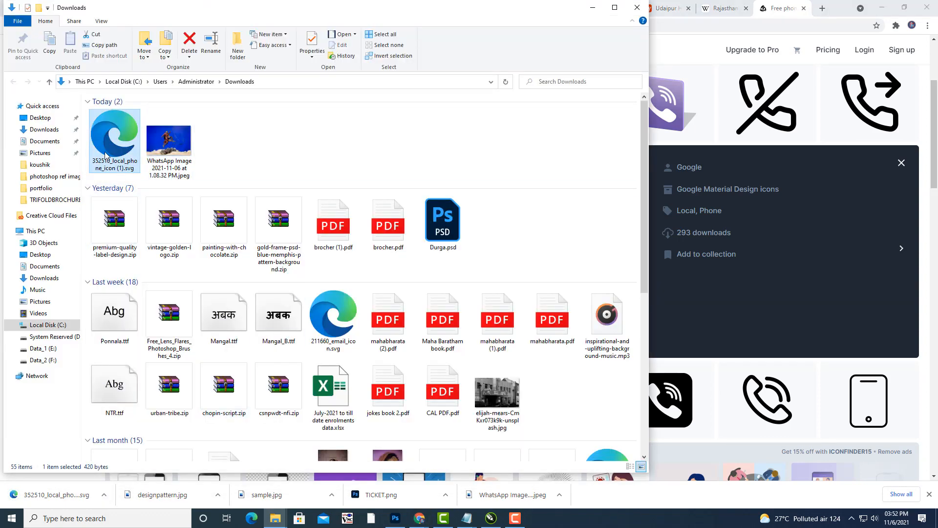
right_click(96, 144)
mouse_move(284, 230)
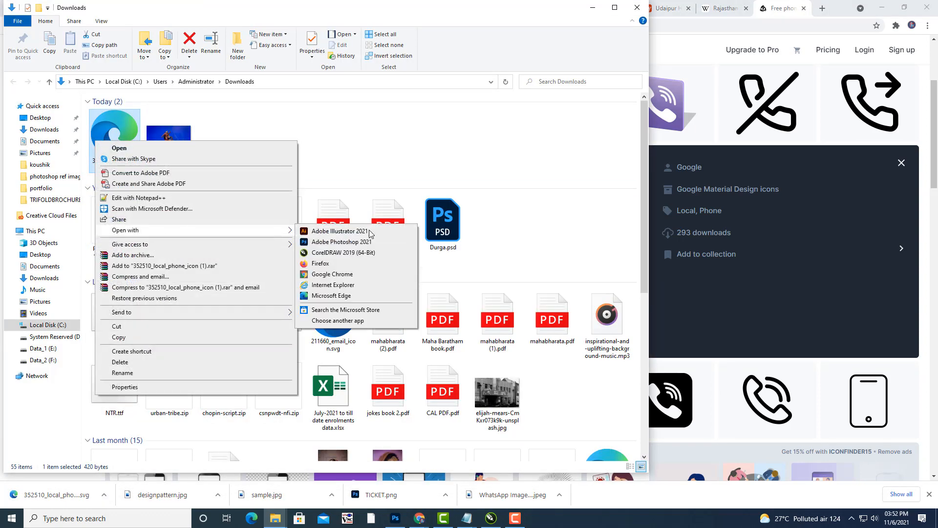
click(362, 252)
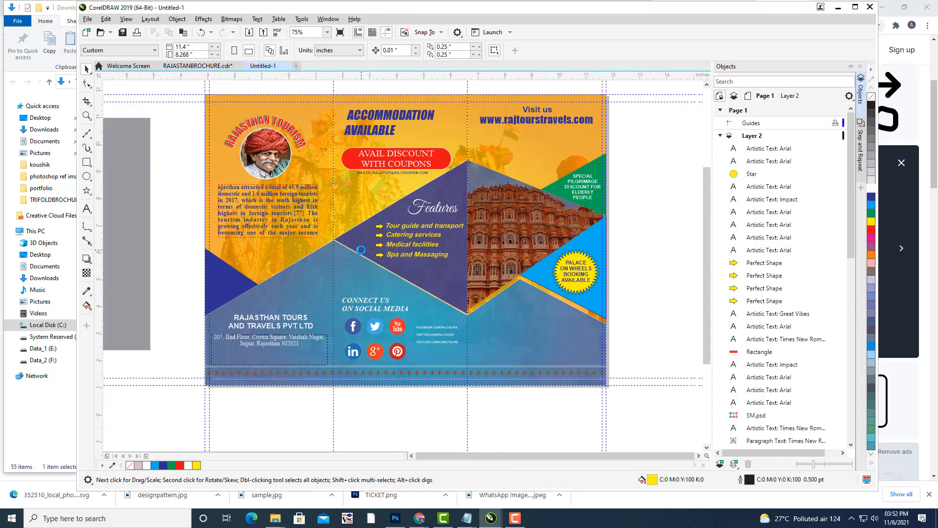
Enlarge the phone icon, fill it red, and cut it from Untitled-1.
click(402, 267)
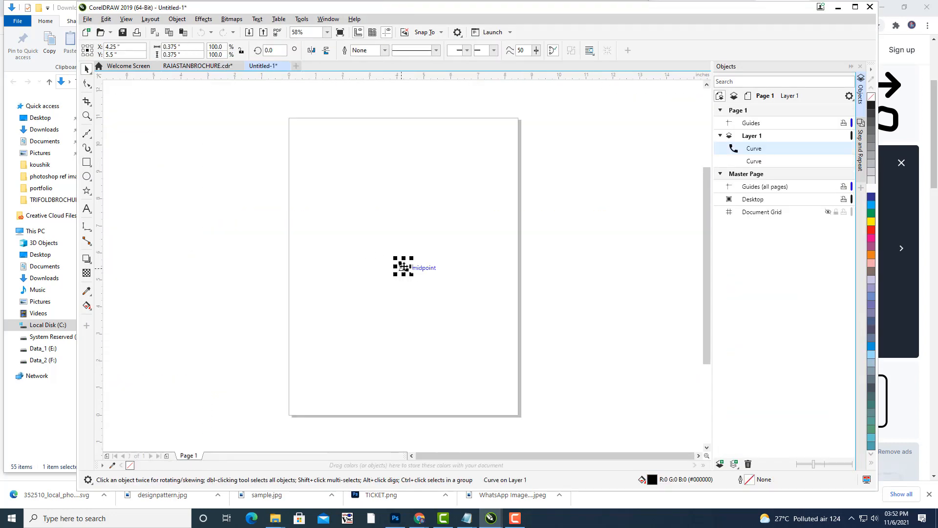
drag(415, 253, 442, 225)
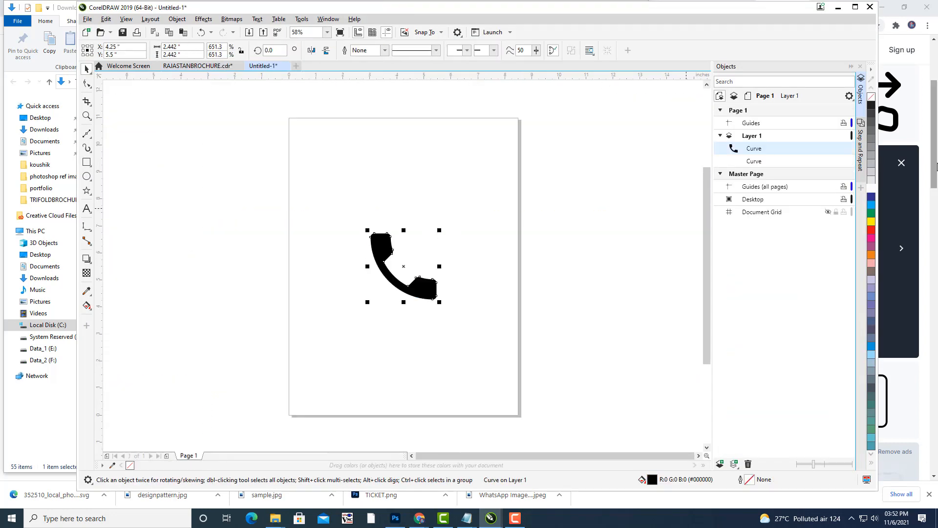
click(872, 233)
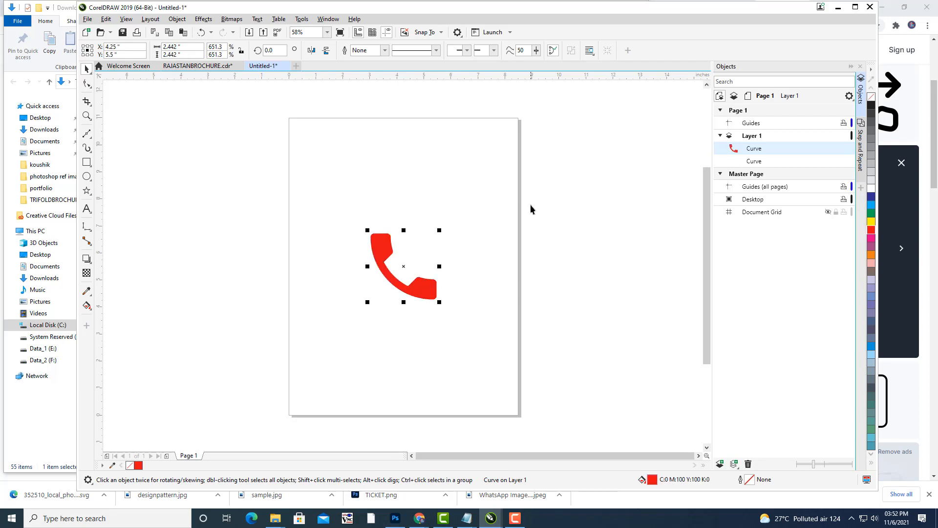
key(ctrl+x)
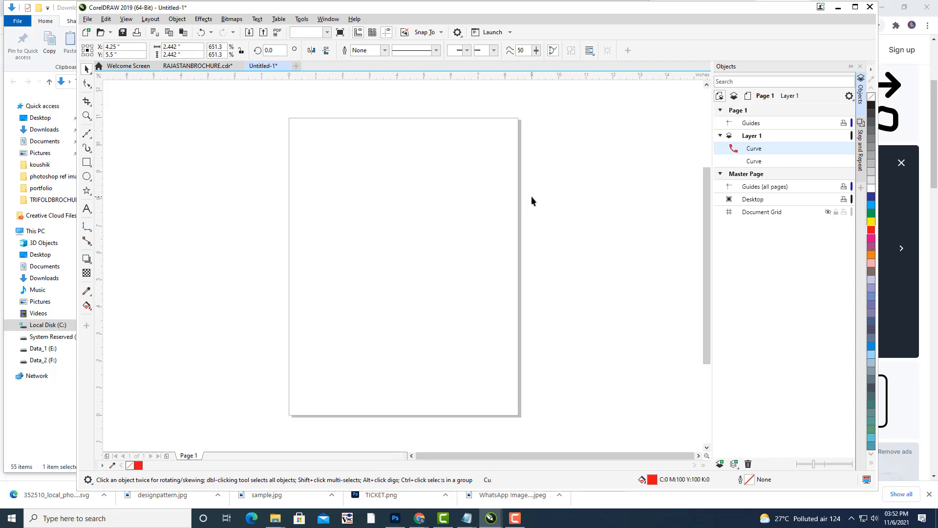
Paste the red phone into the brochure's lower-right panel, scaled to about 0.909 inches.
click(197, 67)
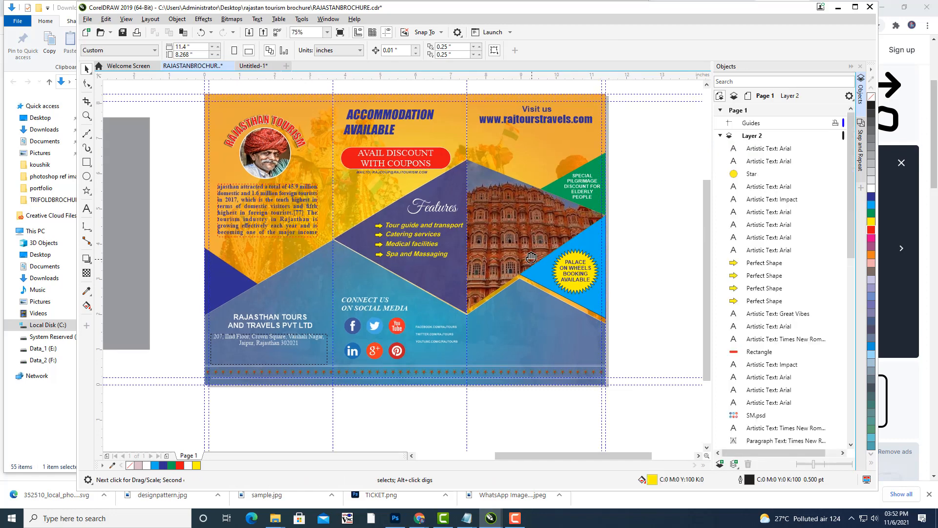
drag(540, 272, 521, 228)
key(ctrl+v)
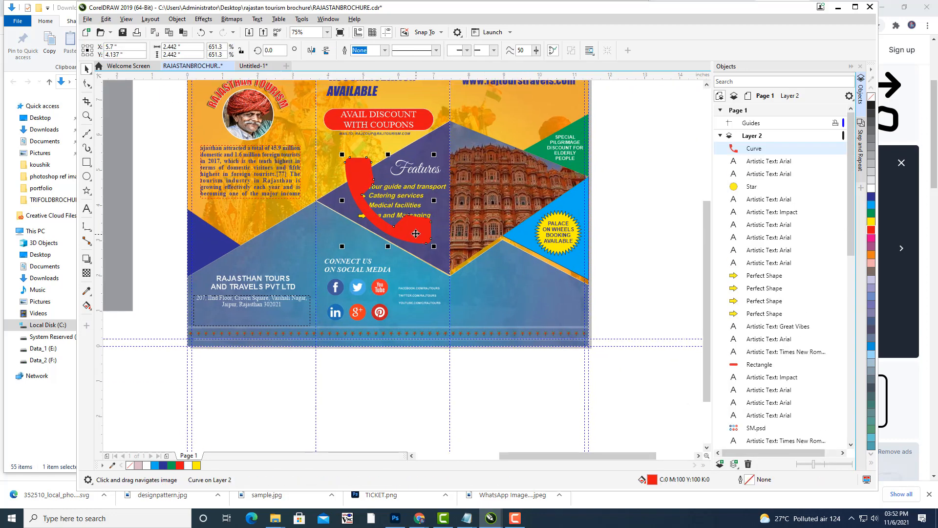
drag(419, 226, 518, 318)
drag(537, 243, 545, 278)
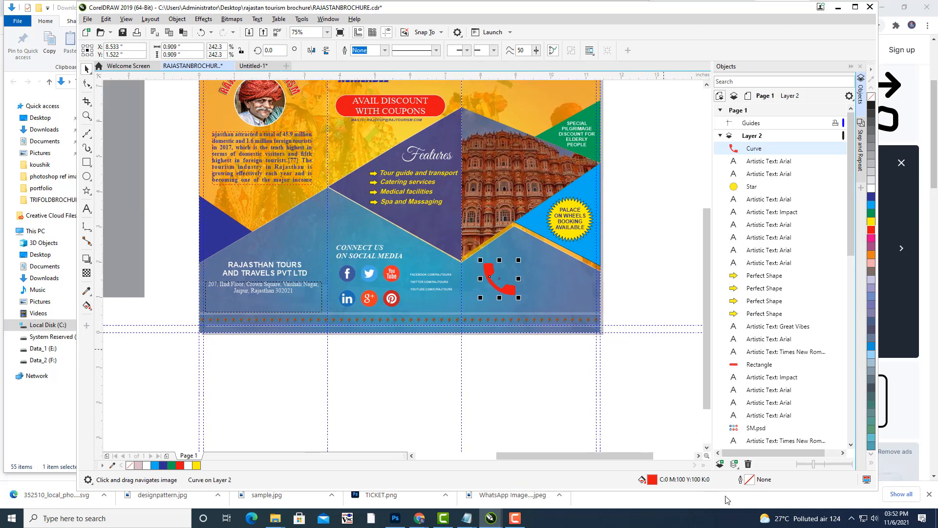
Set the phone icon's outline to 1.0 pt width and white colour in Outline Pen.
double_click(750, 482)
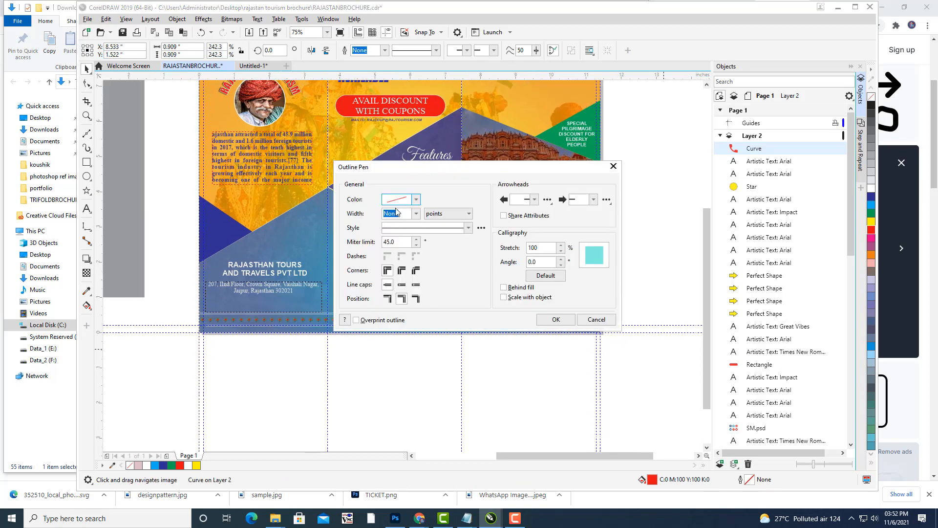
drag(402, 167, 675, 183)
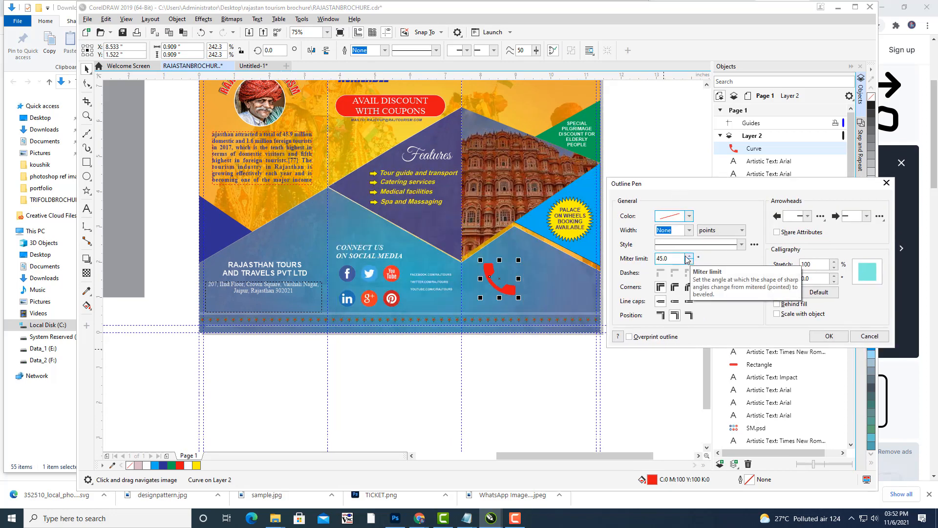
click(689, 230)
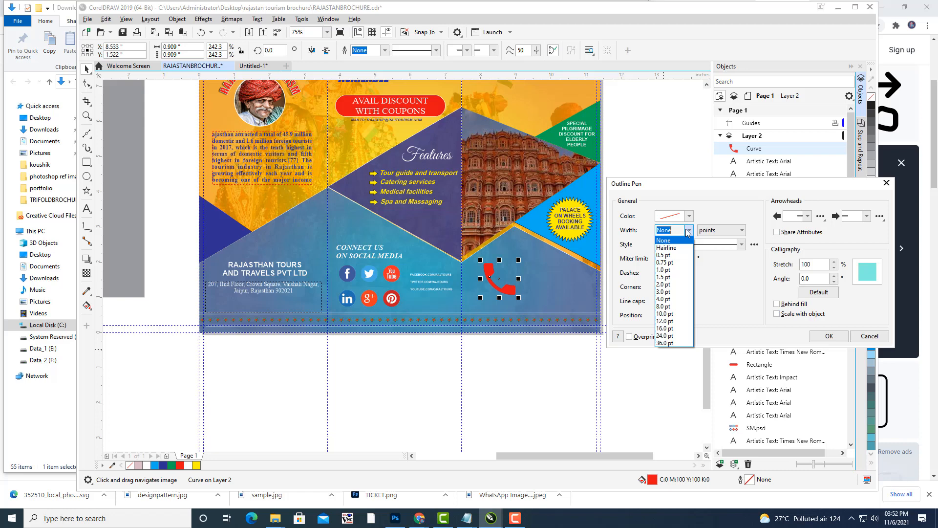
click(670, 270)
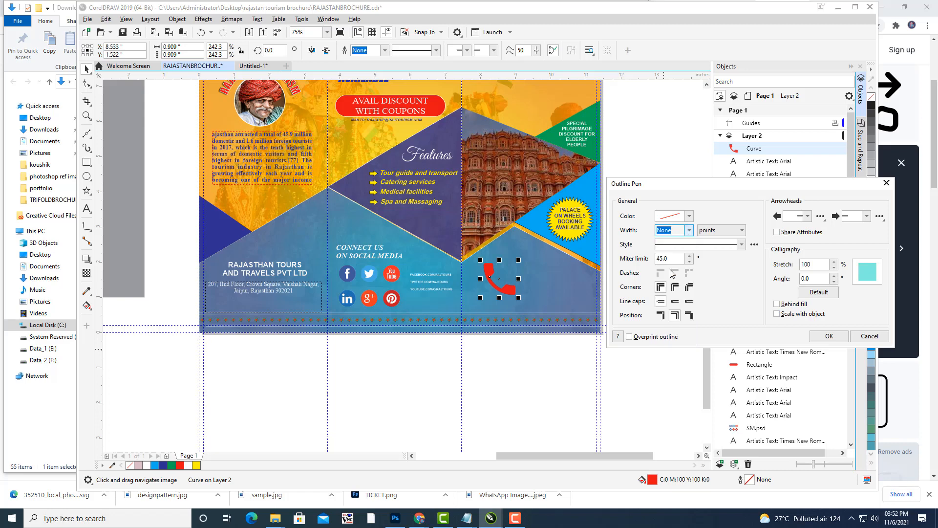
click(690, 216)
click(690, 217)
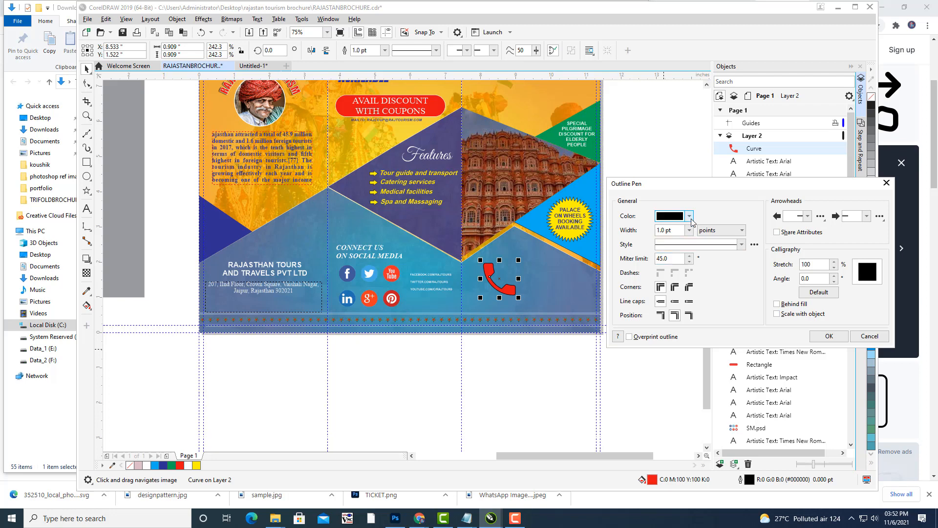
click(689, 216)
drag(681, 276, 649, 248)
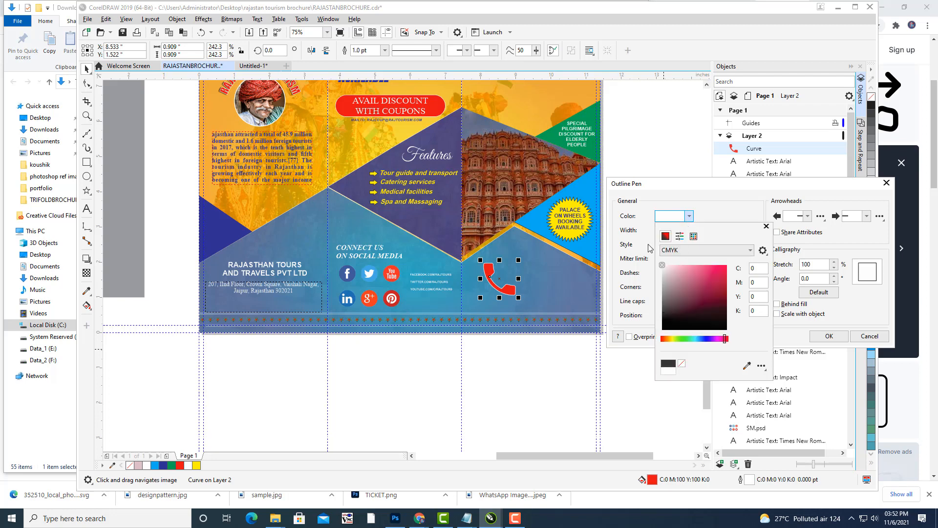
click(830, 336)
click(829, 335)
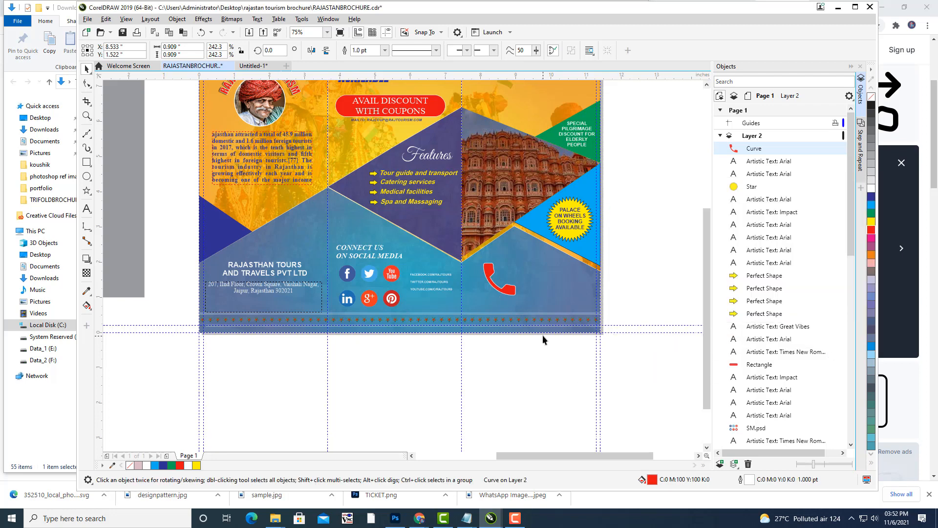
Rotate the red phone icon to about 331° and shrink it to roughly 75%.
scroll(497, 257, up, 3)
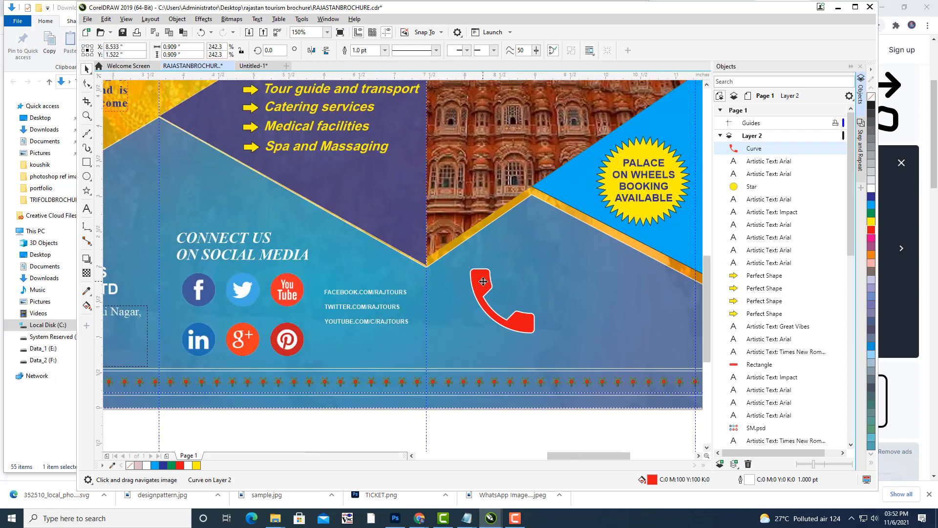
click(483, 281)
click(483, 279)
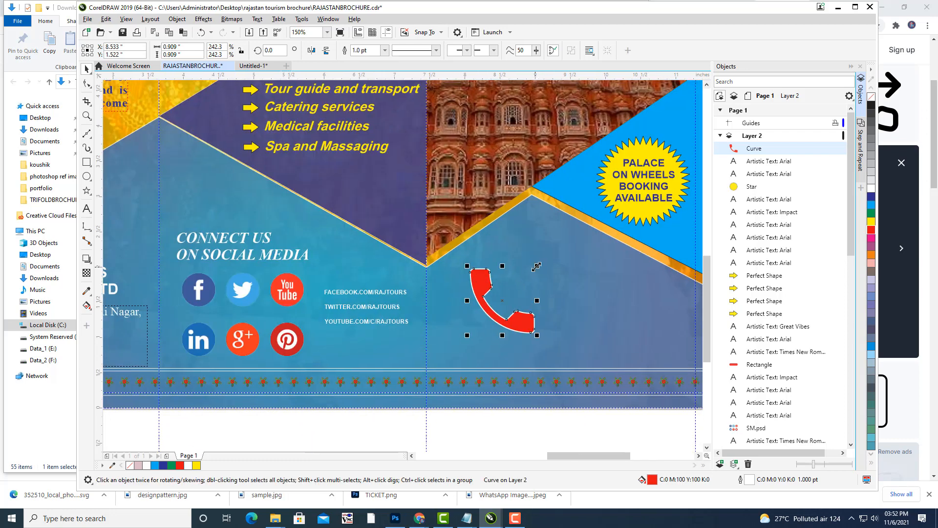
click(481, 276)
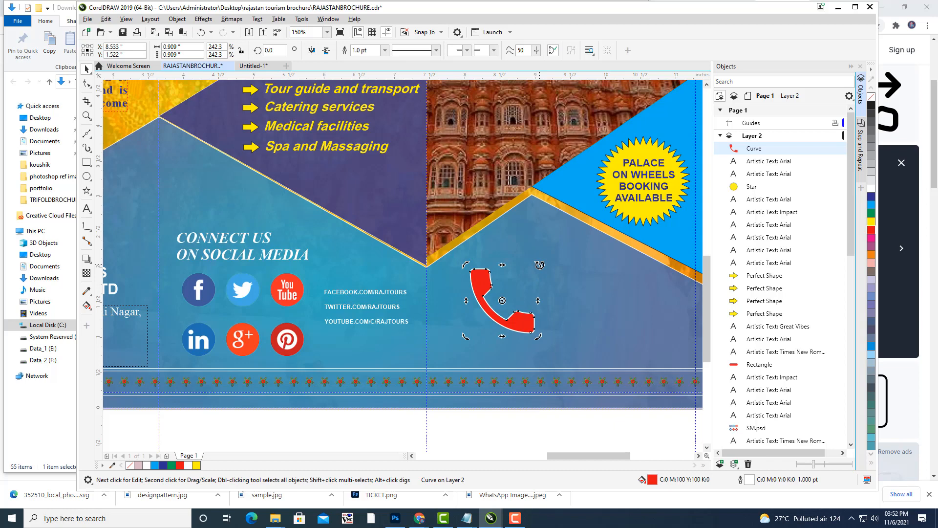
drag(540, 265, 546, 291)
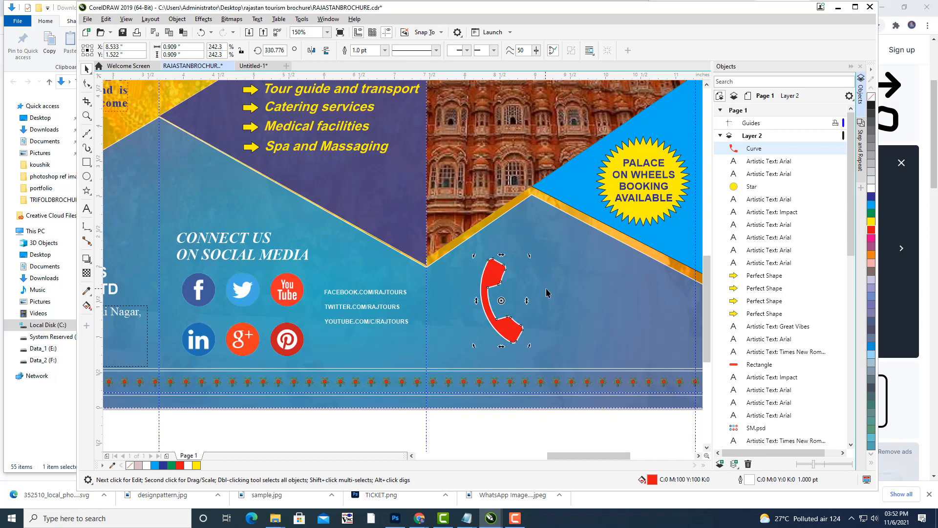
click(503, 272)
drag(523, 258, 484, 290)
click(492, 439)
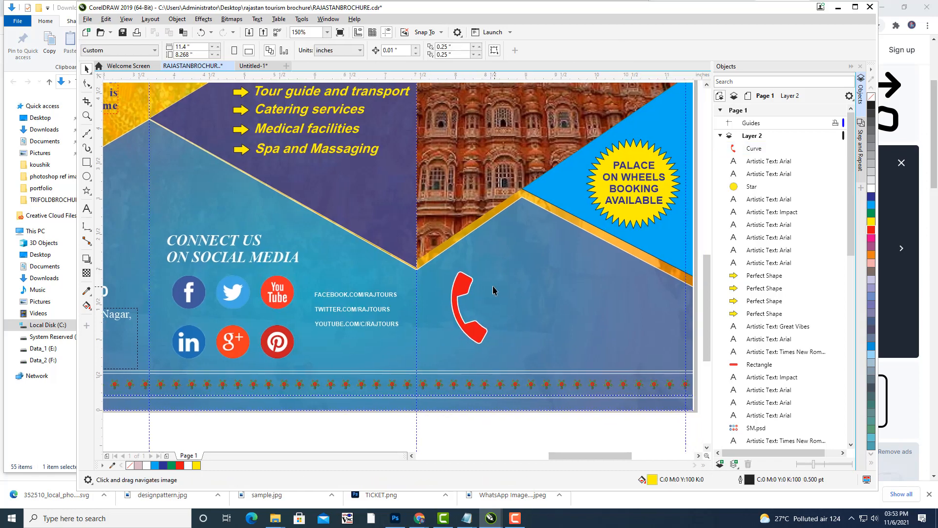
click(87, 177)
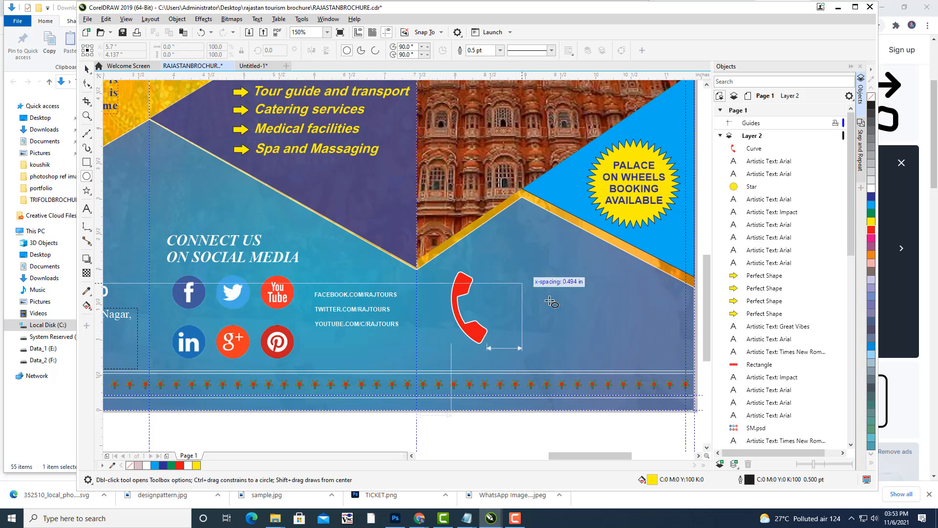
Draw a yellow circle and centre the phone icon on top of it.
drag(519, 280, 611, 373)
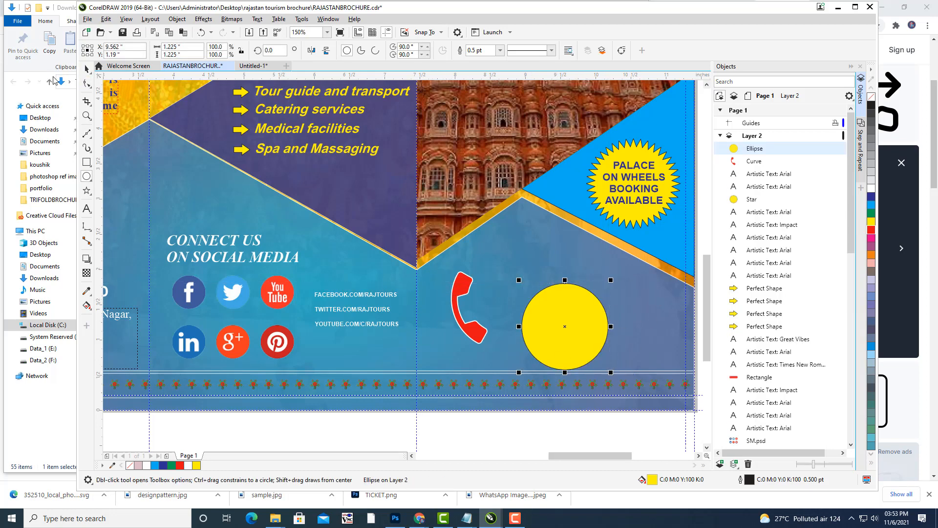
click(87, 69)
drag(572, 315, 515, 283)
click(462, 317)
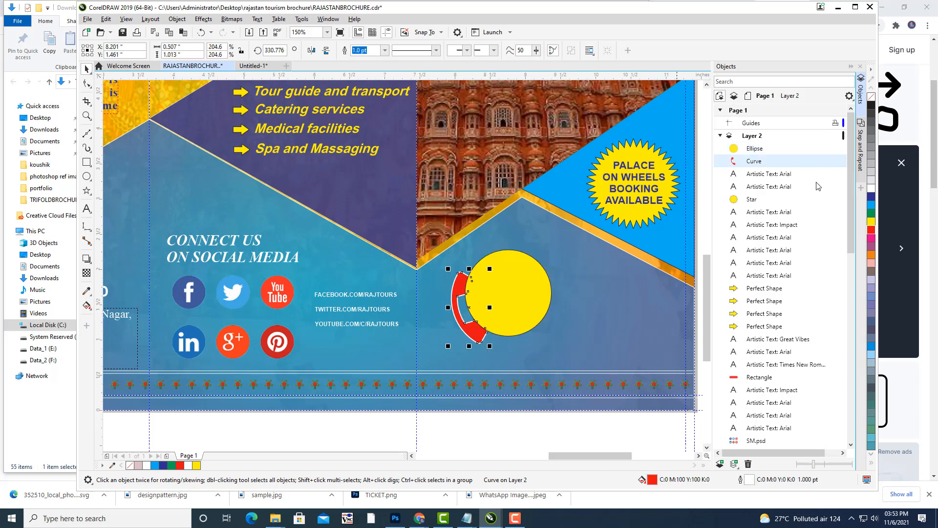
drag(757, 146, 757, 142)
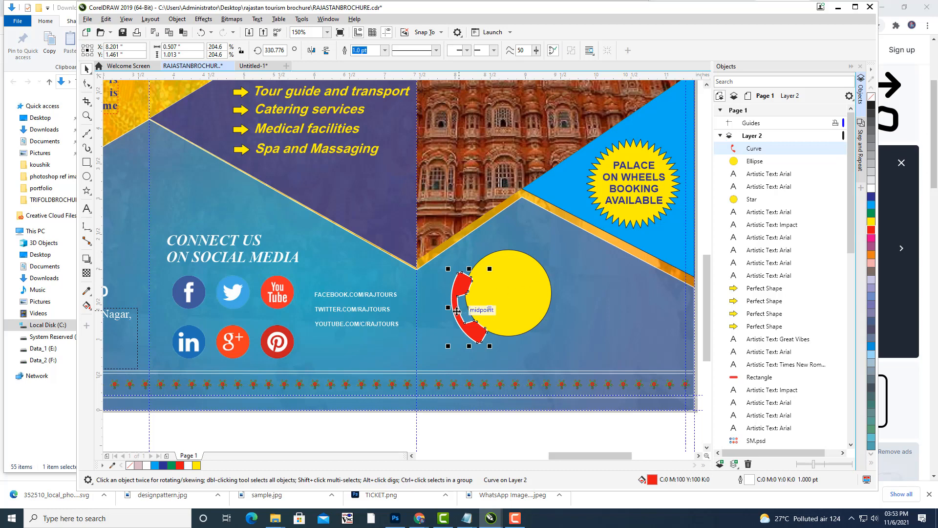
drag(457, 311, 502, 294)
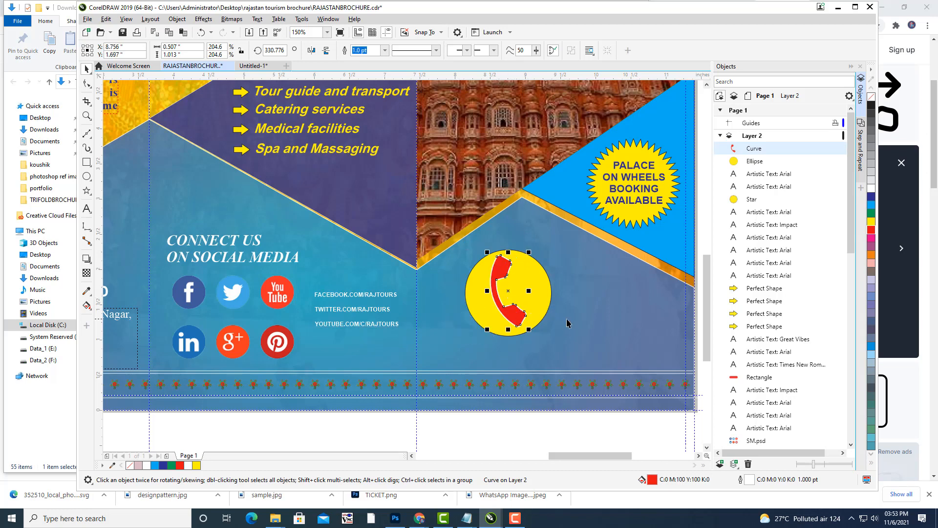
Shrink the phone and yellow circle together and nudge them slightly left.
shift+click(755, 163)
drag(555, 244, 510, 272)
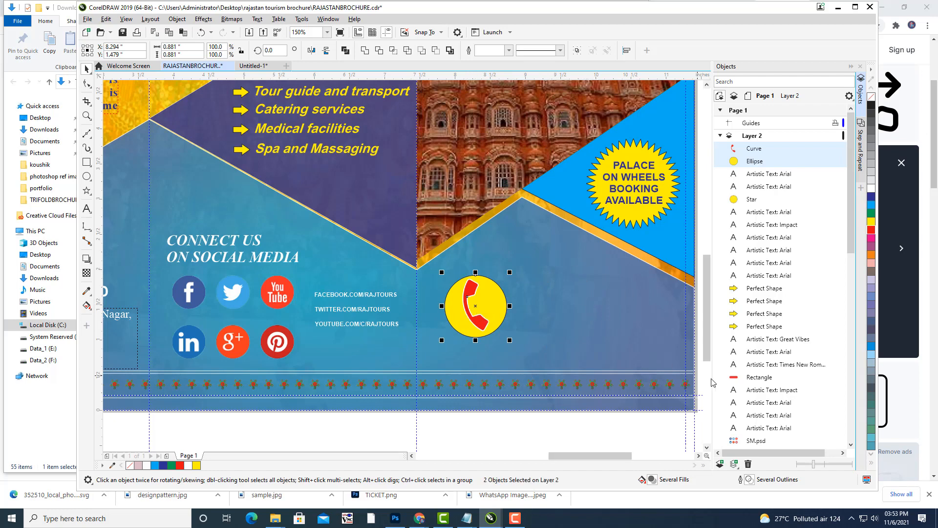
key(Left)
key(Left)
key(Left)
key(Left)
key(Left)
key(Left)
key(Left)
key(Left)
key(Left)
key(Left)
key(Left)
key(Left)
key(Left)
key(Left)
click(541, 439)
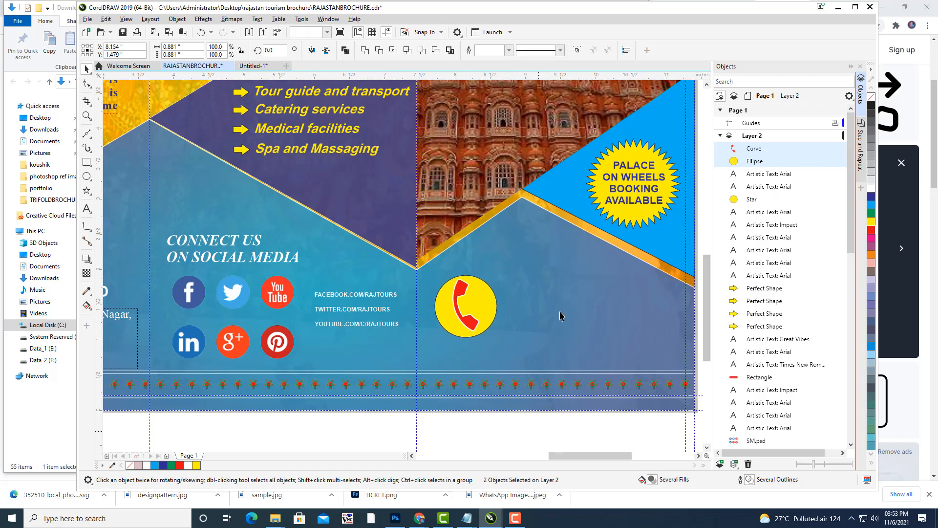
scroll(585, 255, down, 2)
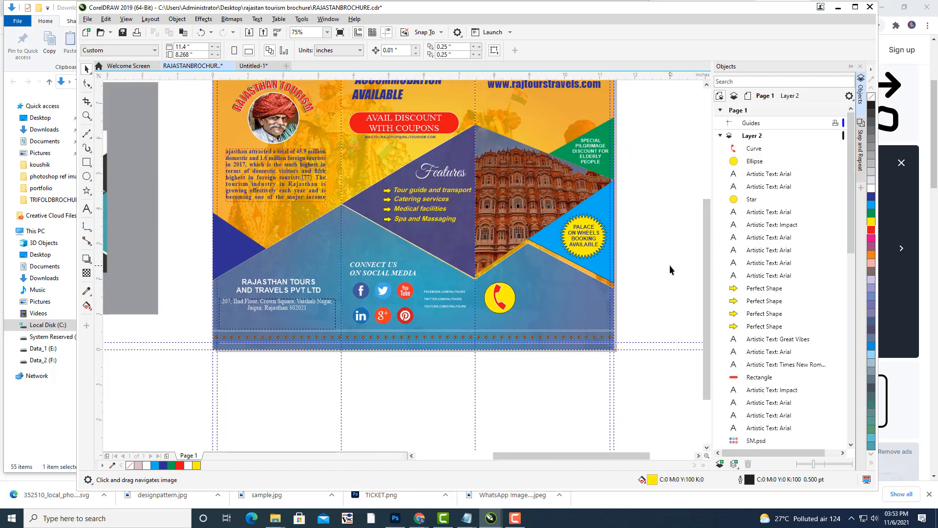
drag(594, 285, 586, 295)
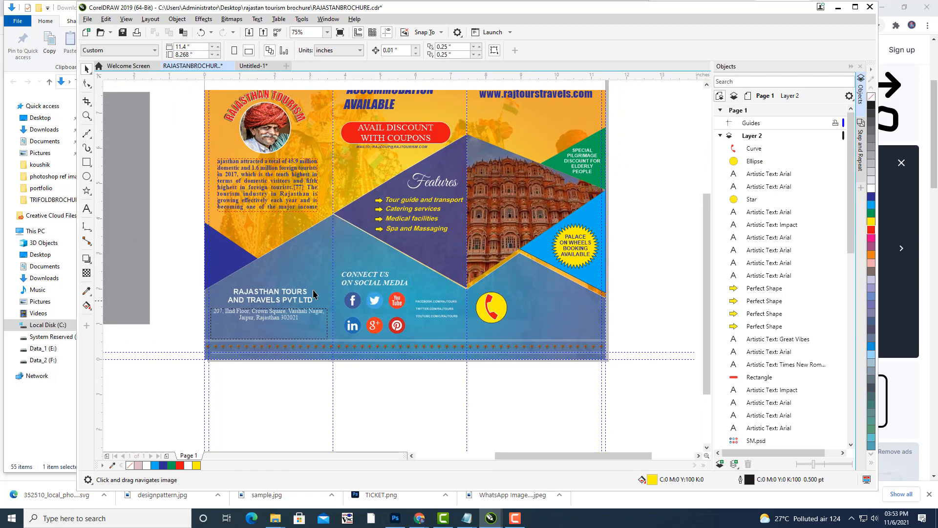
click(87, 211)
click(526, 301)
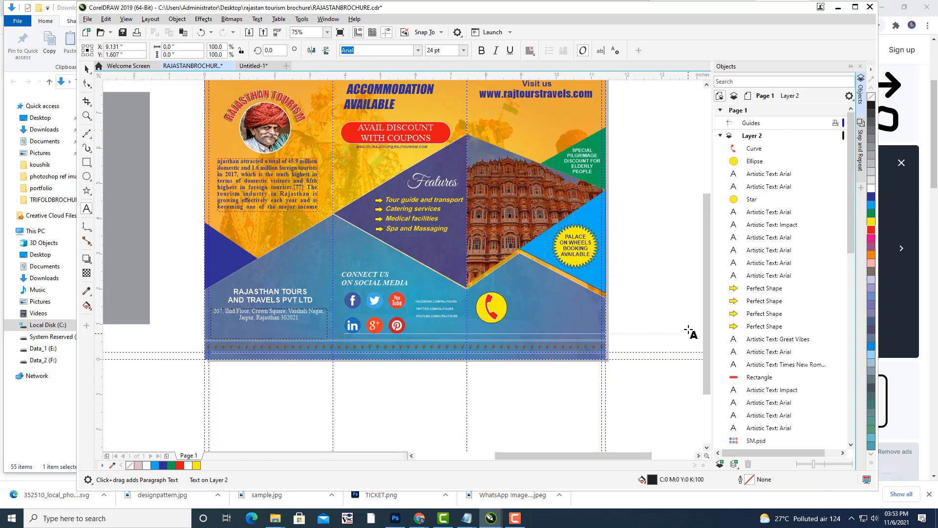
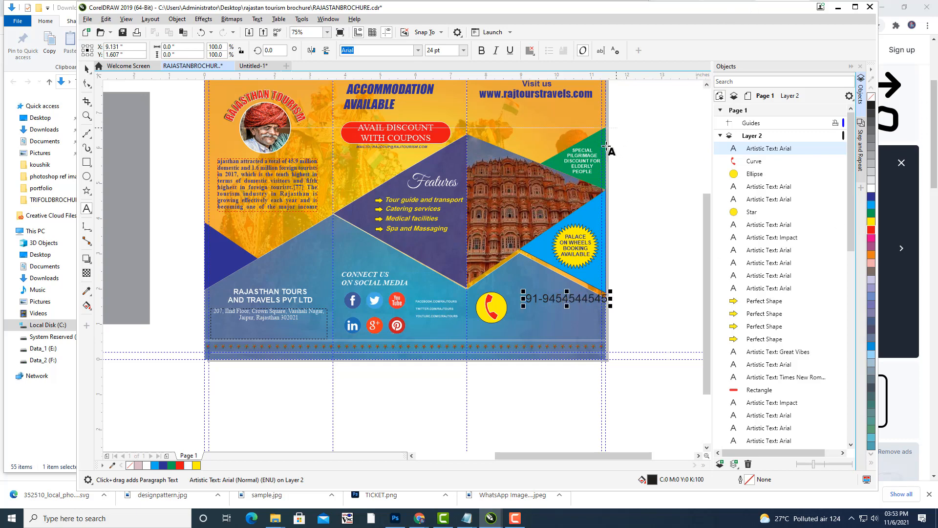
Type the phone number beside the icon and make it bold yellow Impact.
click(562, 298)
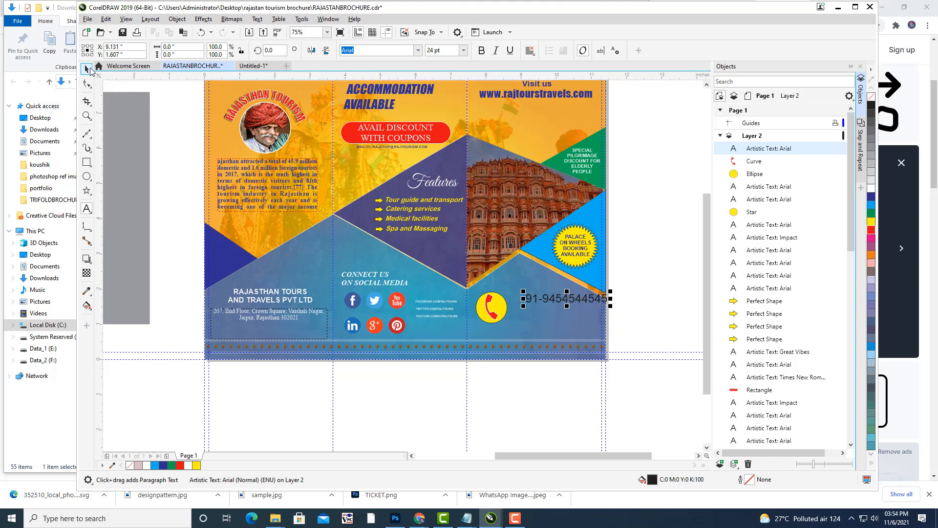
key(space)
drag(559, 300, 543, 302)
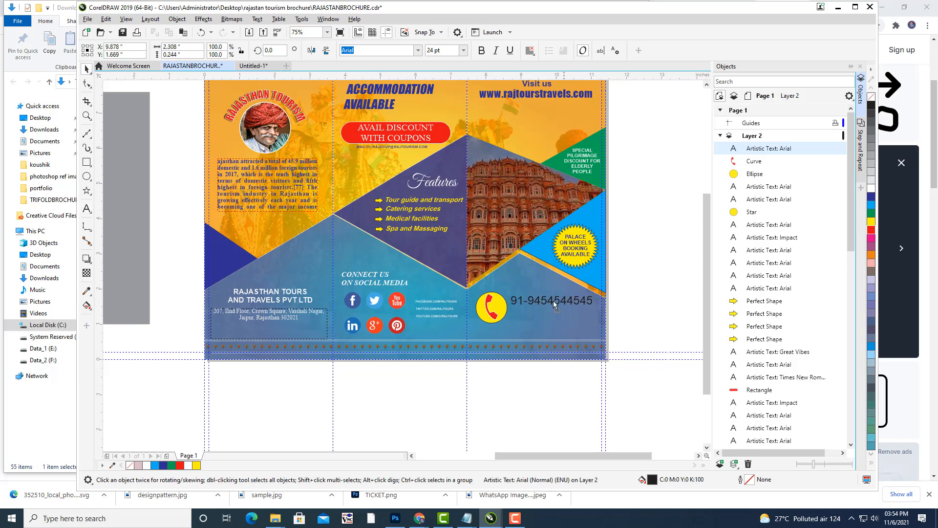
click(482, 51)
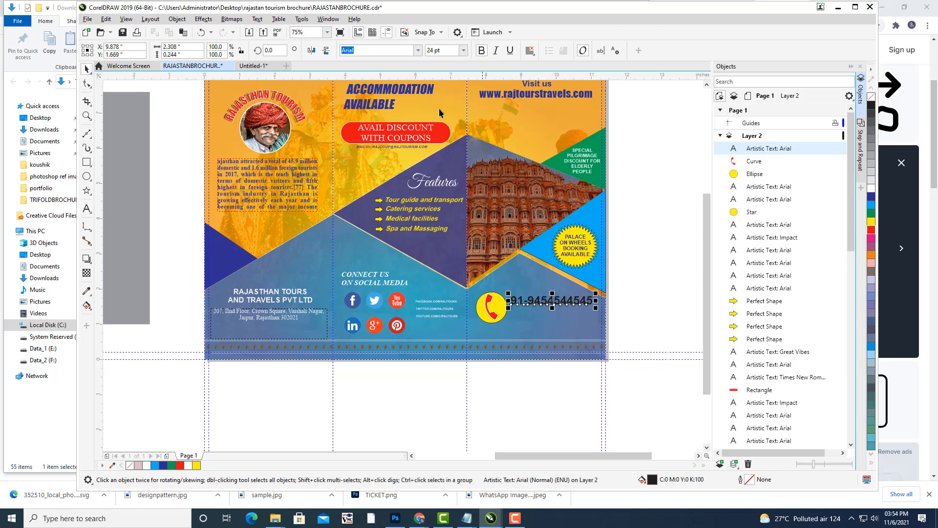
click(367, 50)
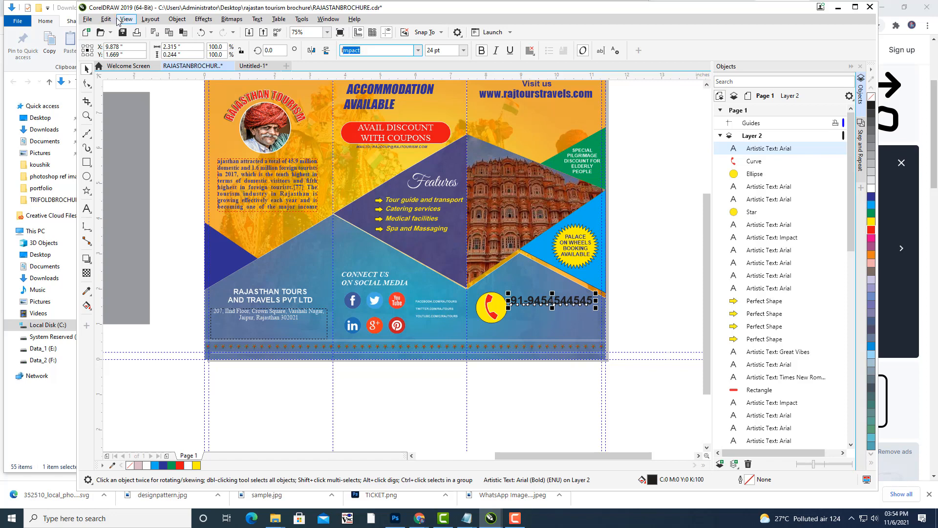
key(Return)
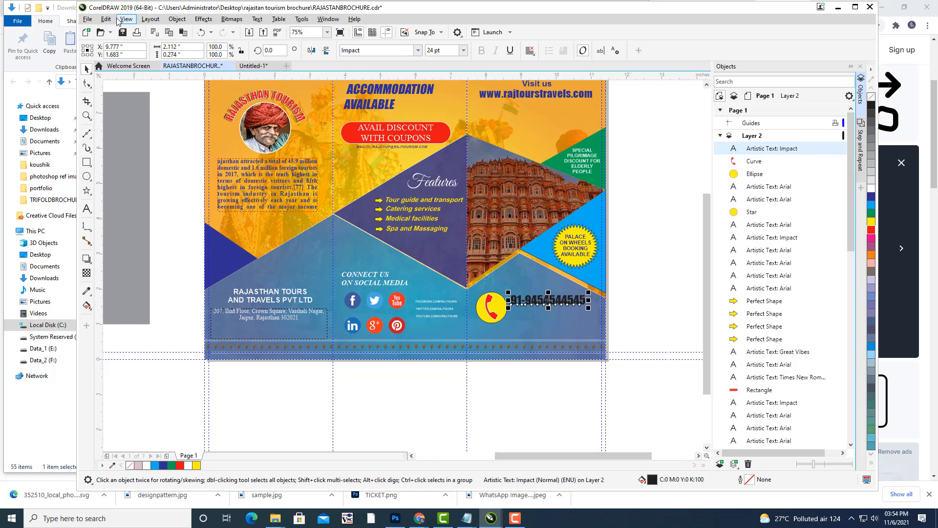
click(872, 223)
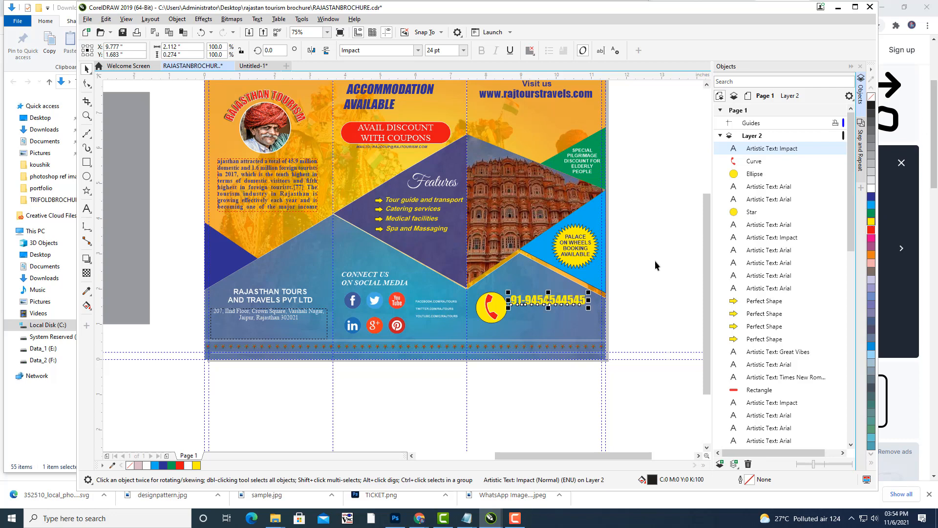
Skew the phone number to slant right and nudge it left and down.
scroll(613, 294, up, 2)
drag(492, 307, 520, 285)
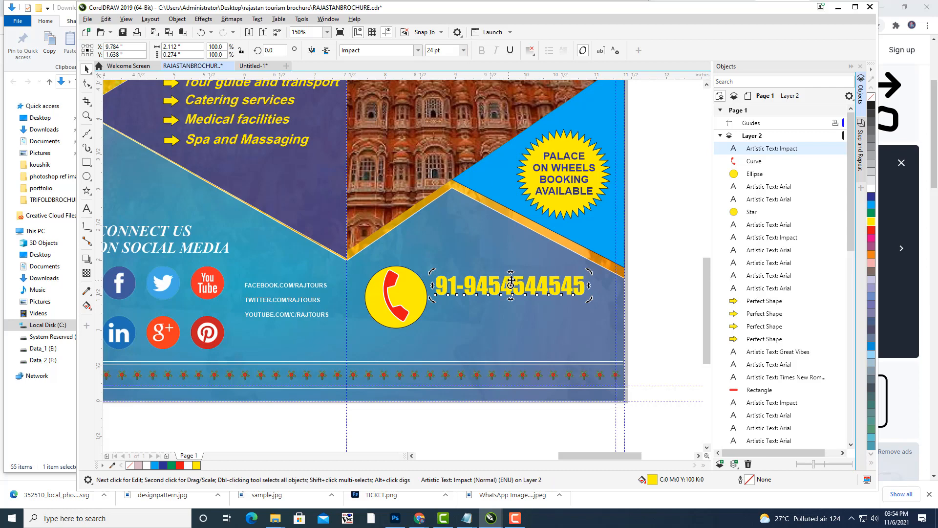
drag(514, 272, 522, 272)
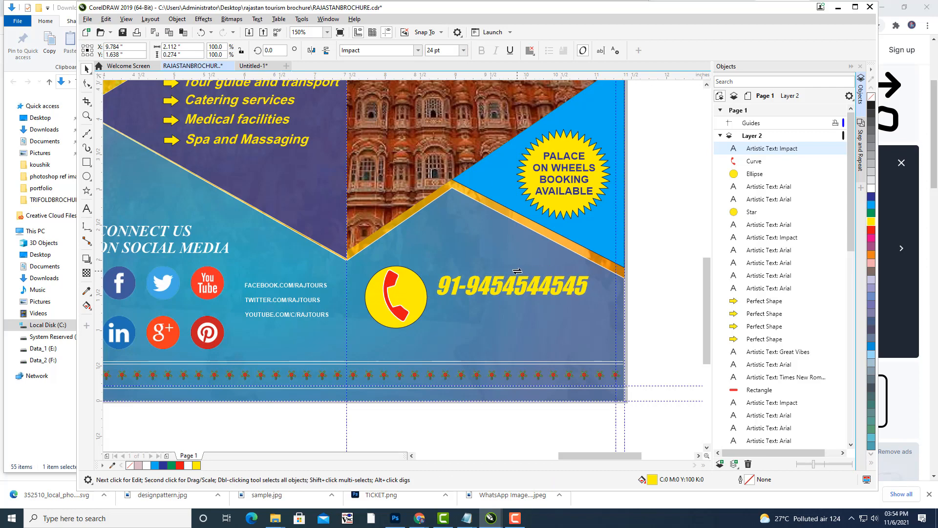
key(Left)
key(Left)
key(Left)
key(Down)
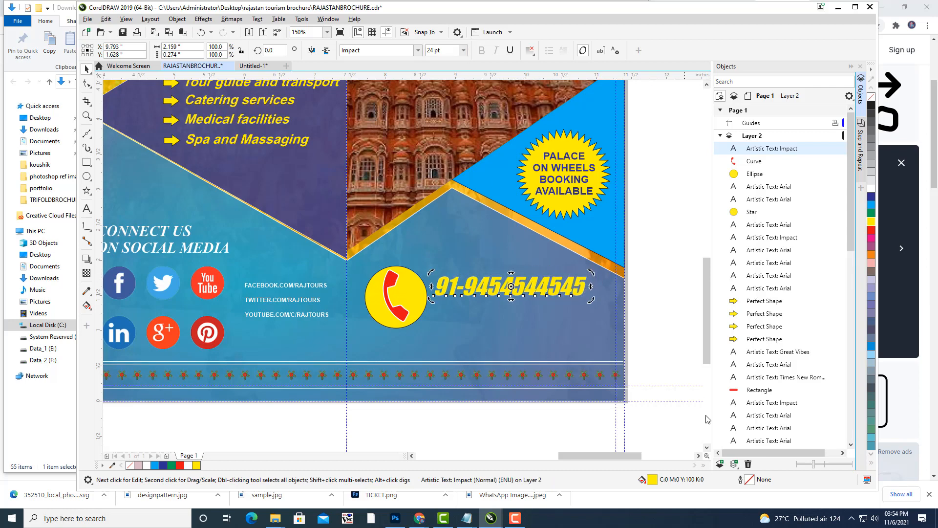
Give the phone number a pinkish-red Hairline outline.
double_click(750, 482)
drag(473, 171, 795, 73)
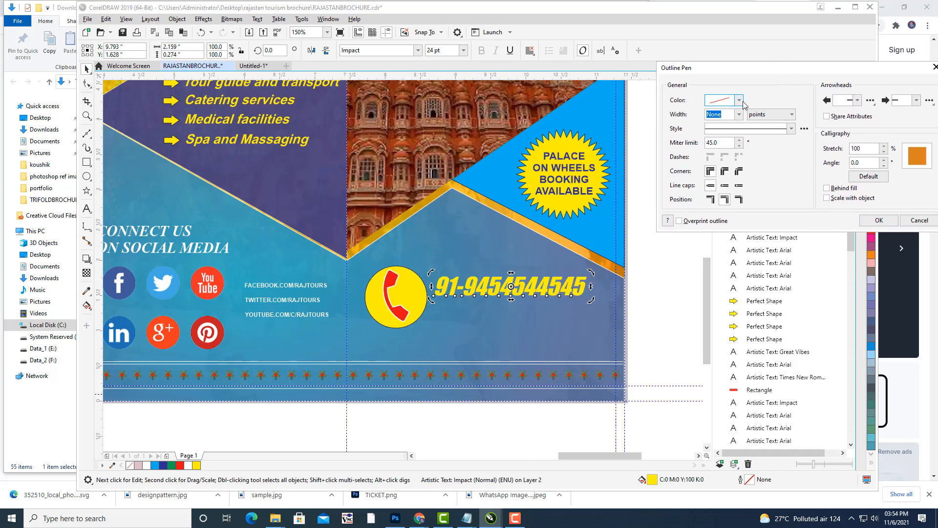
click(739, 100)
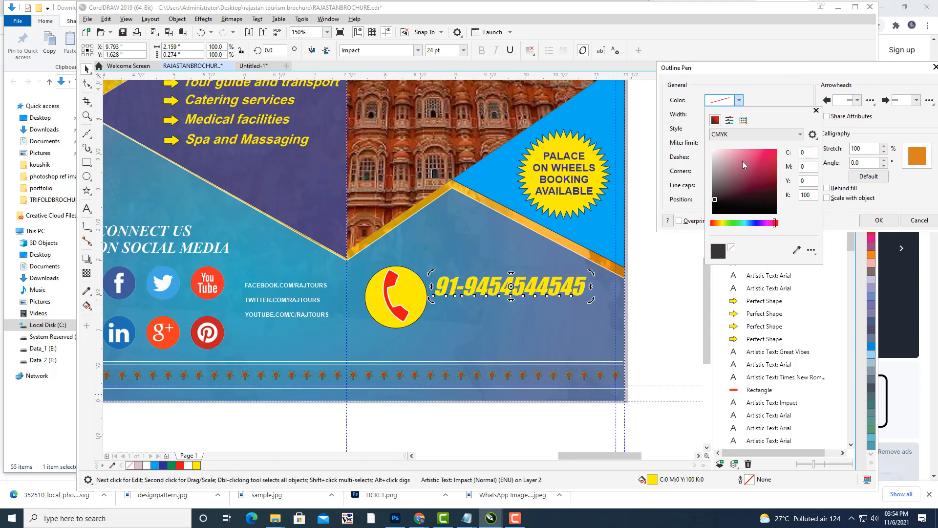
drag(742, 160, 797, 142)
click(739, 115)
click(740, 115)
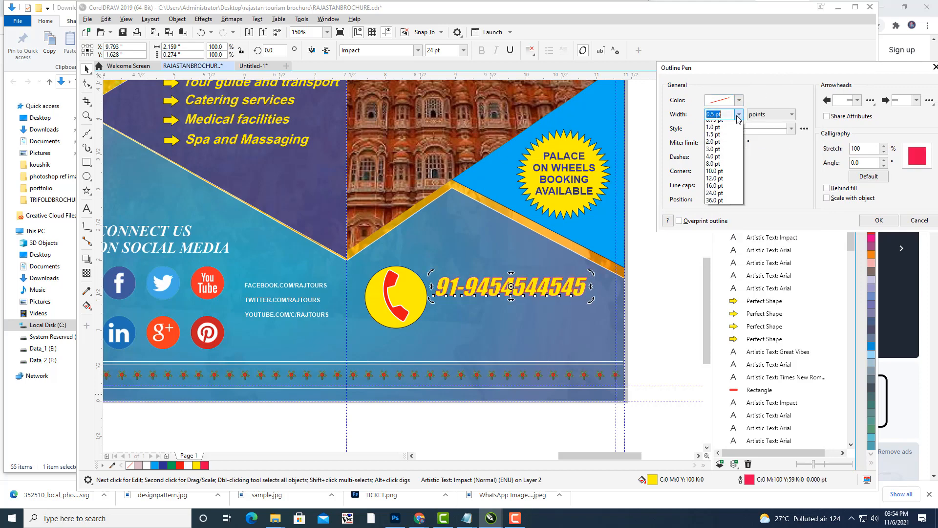
click(727, 132)
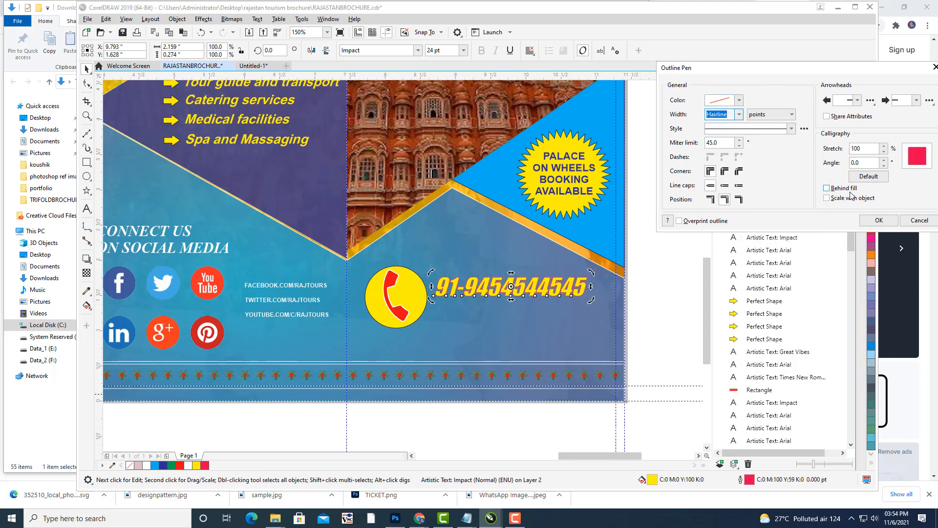
click(879, 221)
click(355, 415)
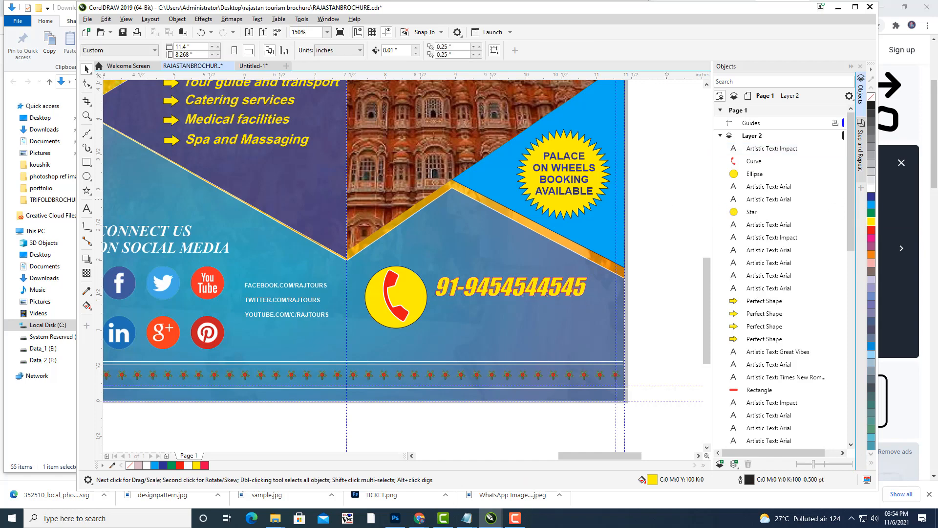
Duplicate the phone number and place the copy just below the original.
click(520, 290)
key(ctrl+d)
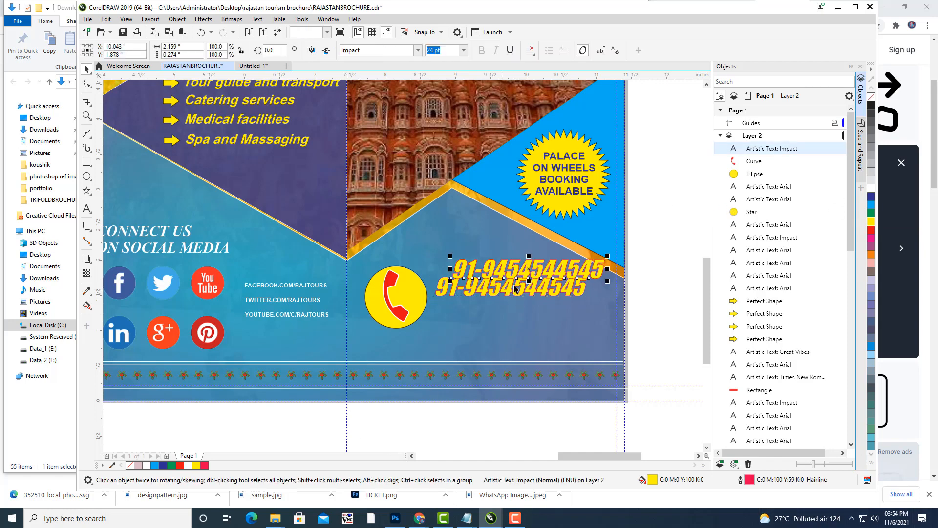
drag(528, 271, 510, 313)
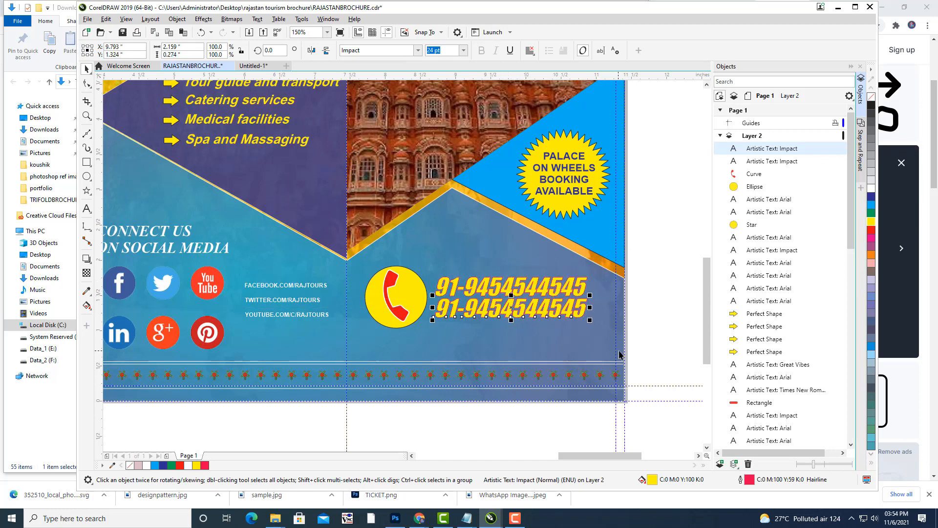
key(Down)
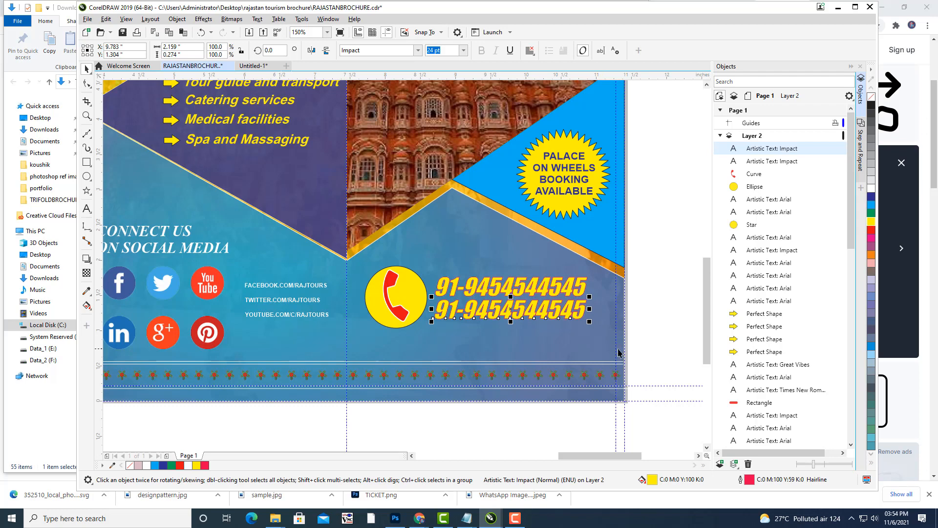
Return to the brochure in CorelDRAW and save it.
click(6, 175)
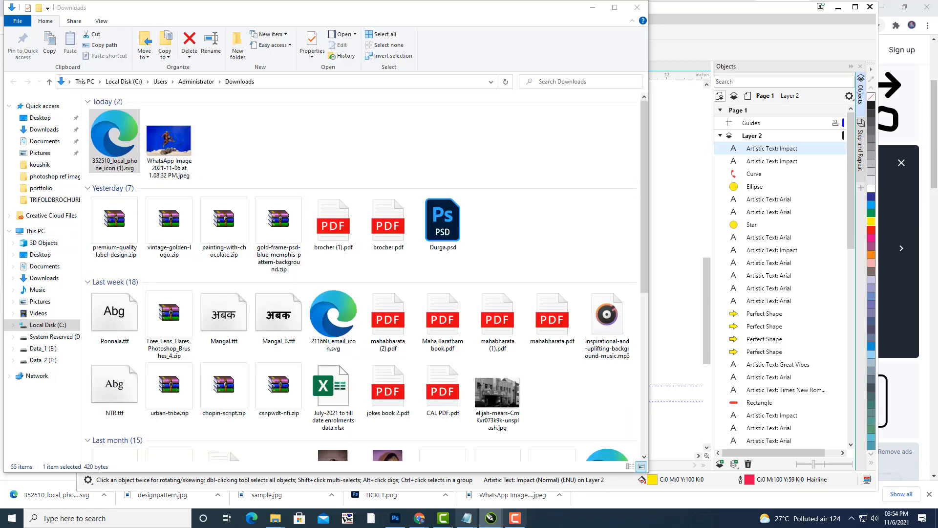
mouse_move(486, 518)
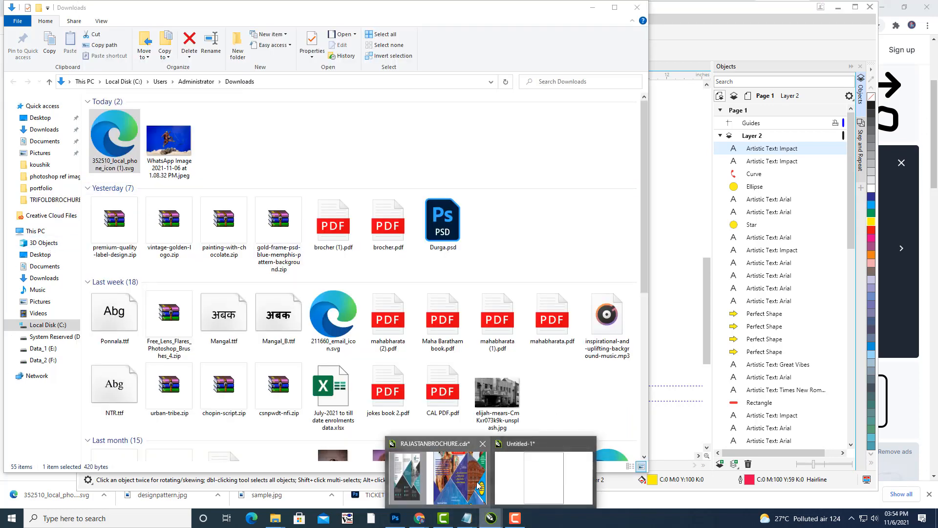
click(477, 485)
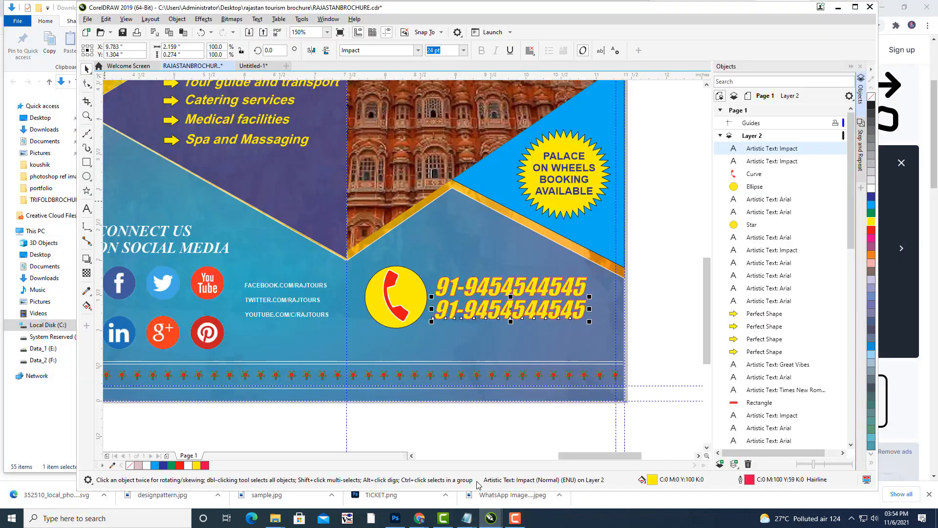
click(88, 19)
click(104, 103)
Edit the second phone number, replacing its last digit.
click(87, 207)
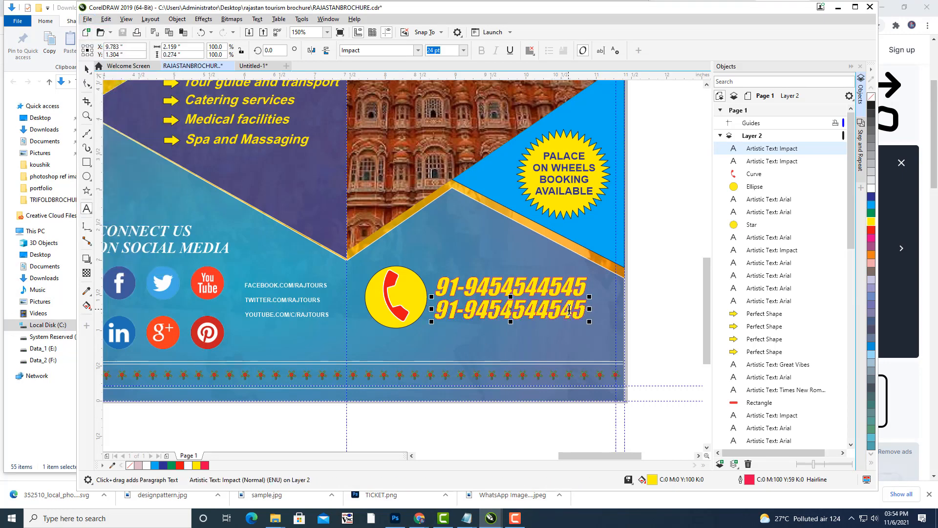
drag(569, 309, 565, 309)
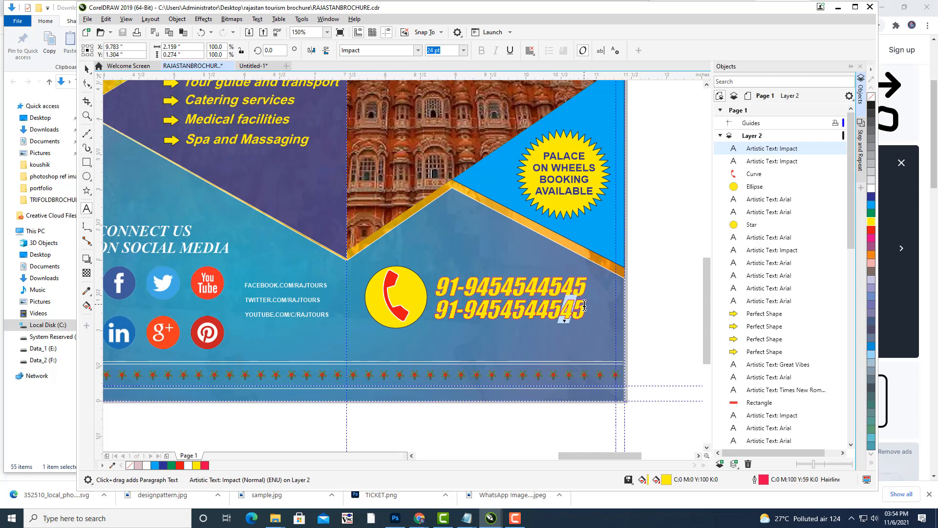
click(585, 305)
key(BackSpace)
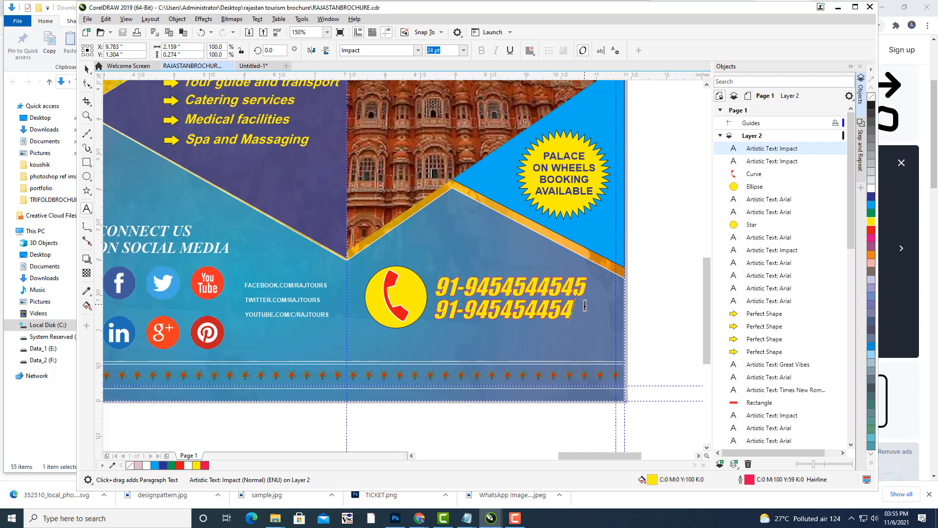
text(8)
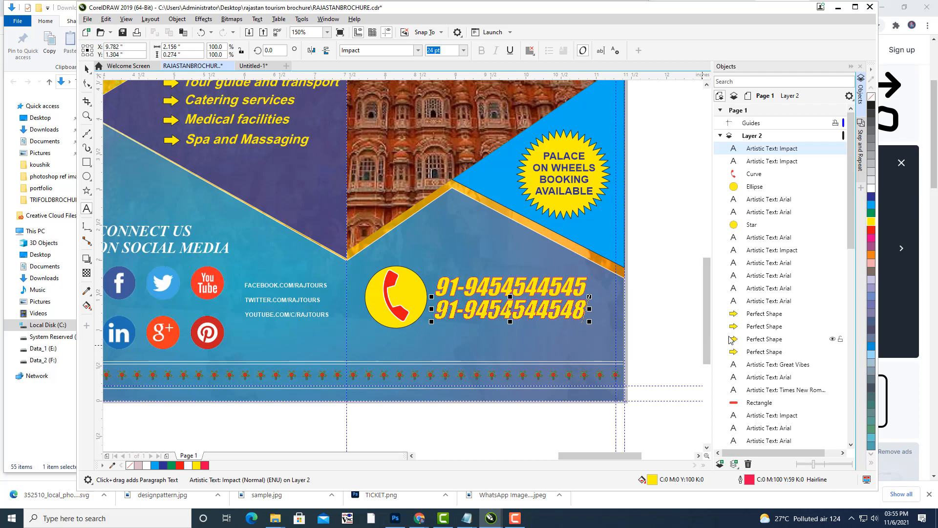
Duplicate the second phone number as a third line beneath it.
click(87, 69)
click(662, 249)
click(498, 311)
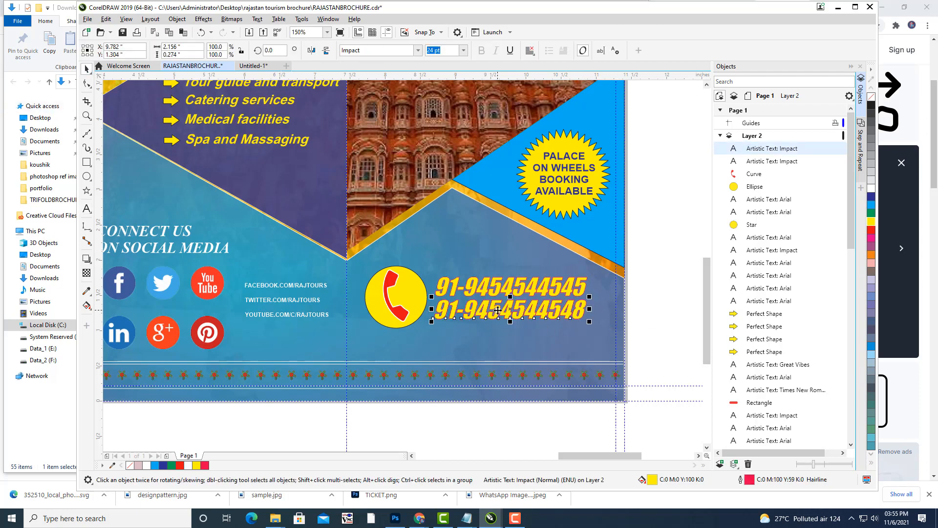
key(ctrl+d)
drag(529, 296, 513, 336)
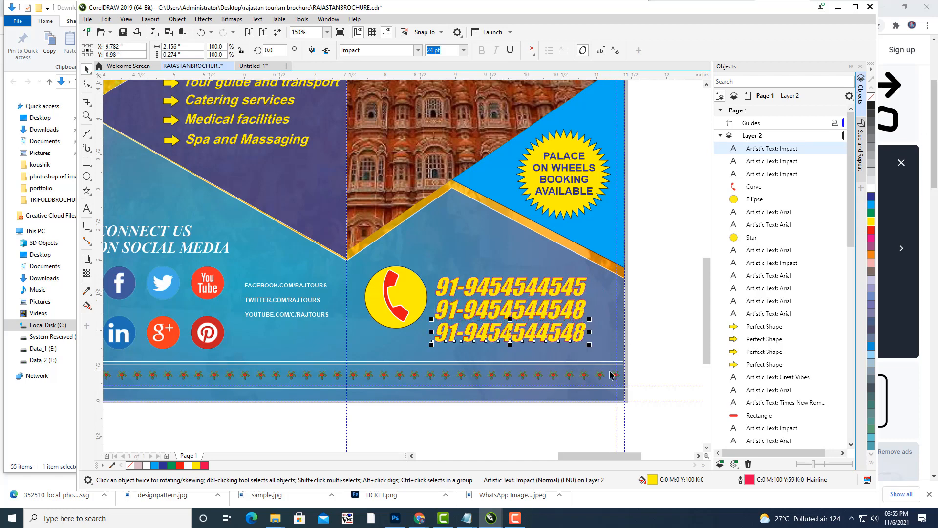
Retype the third line's digits after the country code as a landline number.
key(Left)
key(Left)
key(Left)
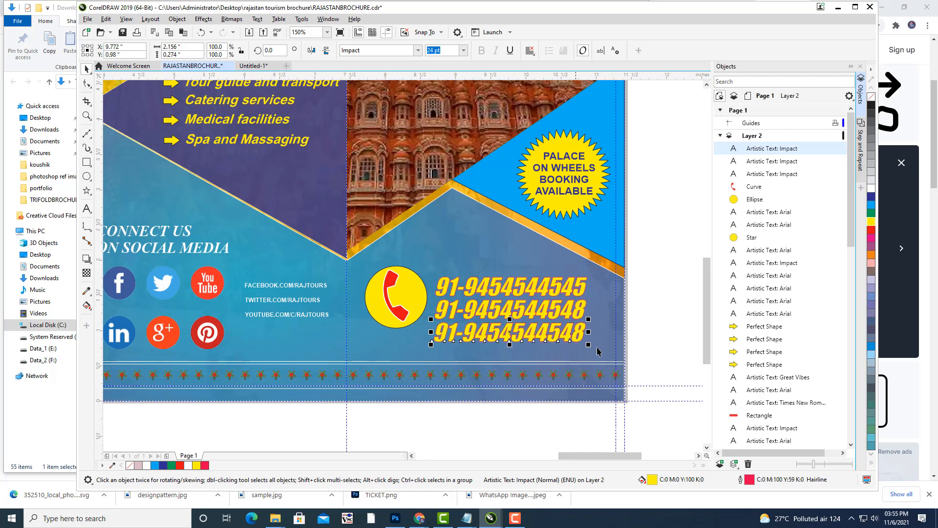
click(87, 209)
drag(460, 330, 440, 330)
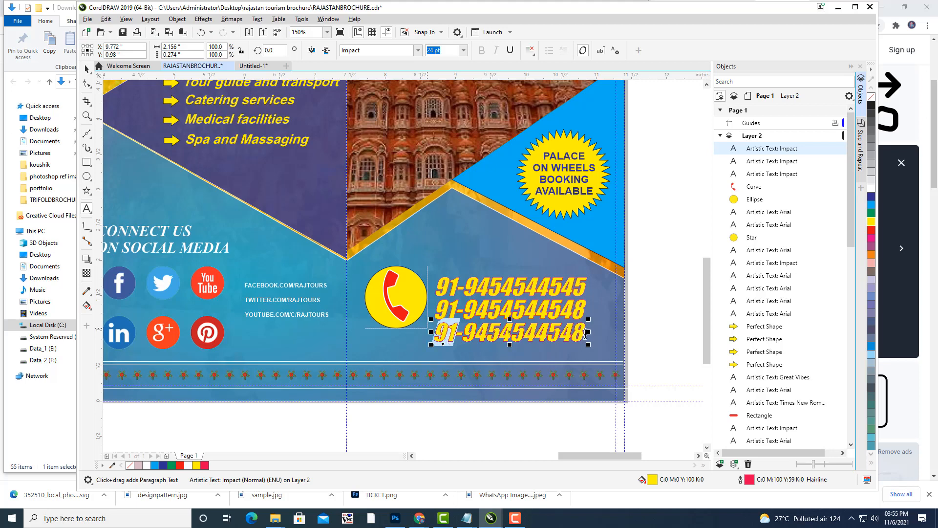
drag(585, 333, 470, 329)
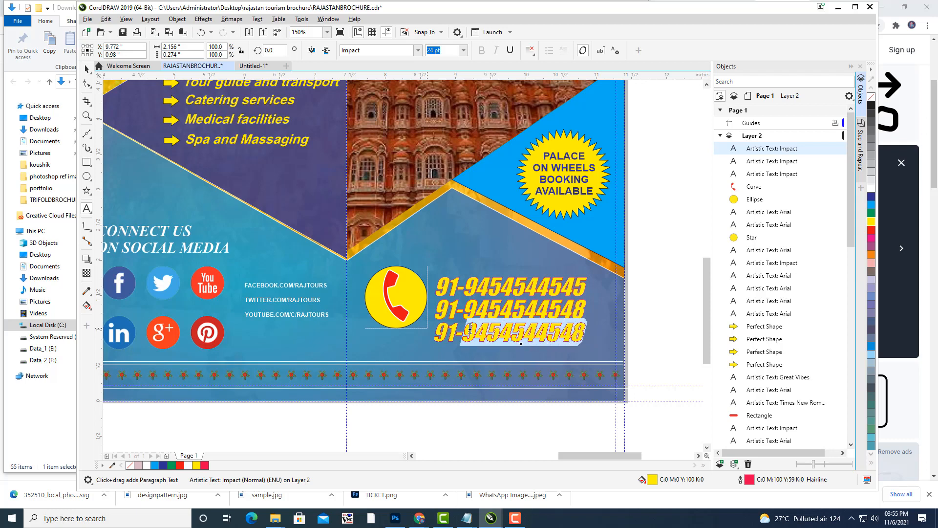
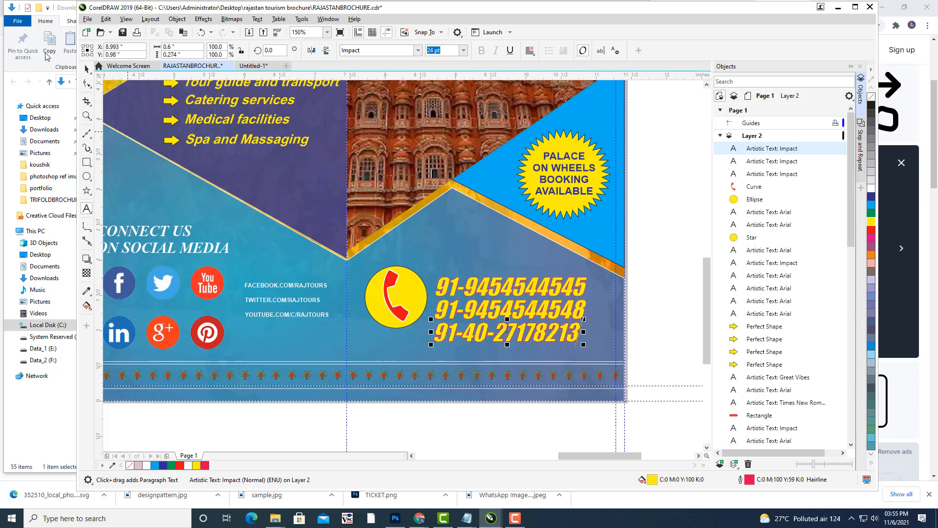
click(85, 71)
Move all three phone numbers up together and shrink them to 21.886 pt.
click(654, 248)
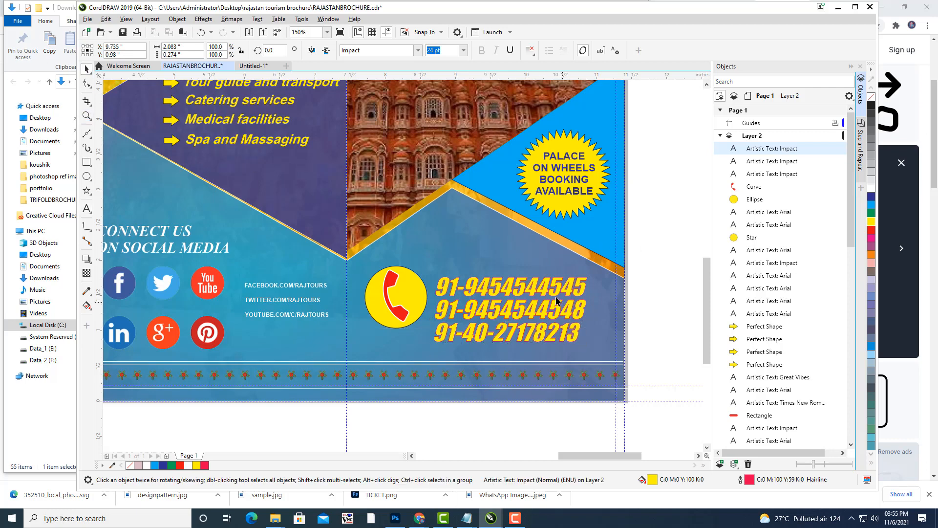
click(554, 297)
shift+click(510, 318)
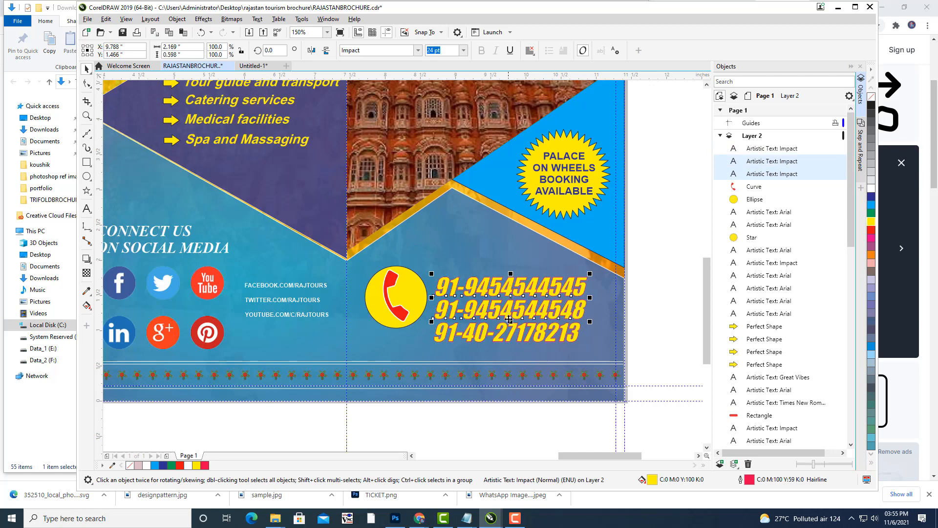
shift+click(511, 337)
drag(512, 309, 513, 299)
drag(589, 265, 582, 267)
key(Up)
key(Up)
key(Up)
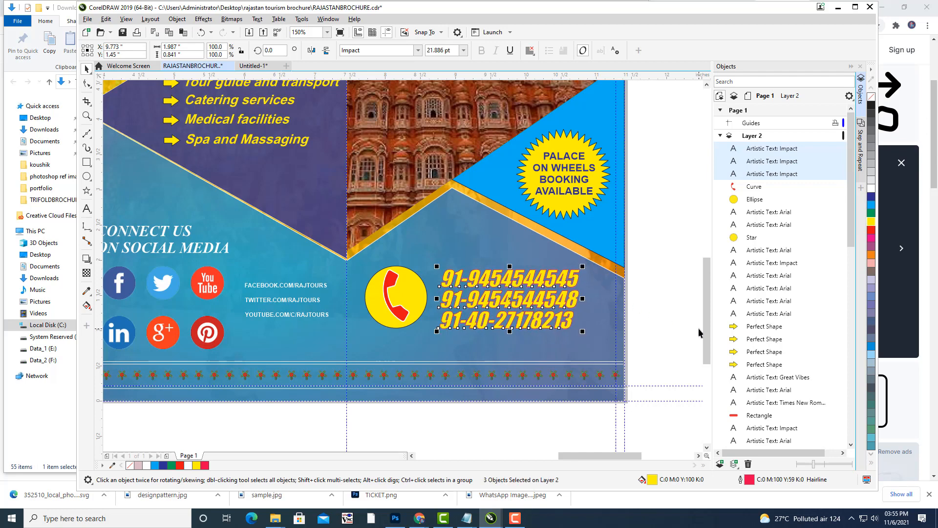
click(699, 328)
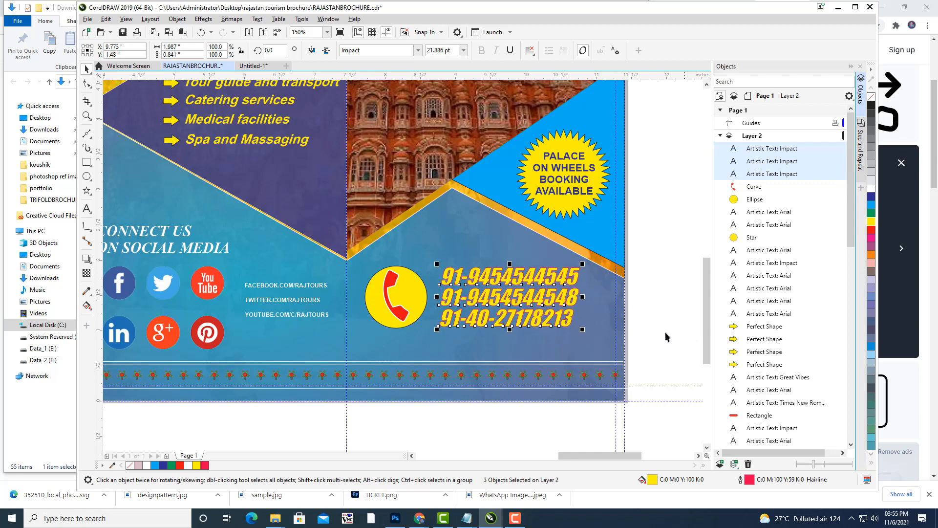
scroll(668, 225, down, 2)
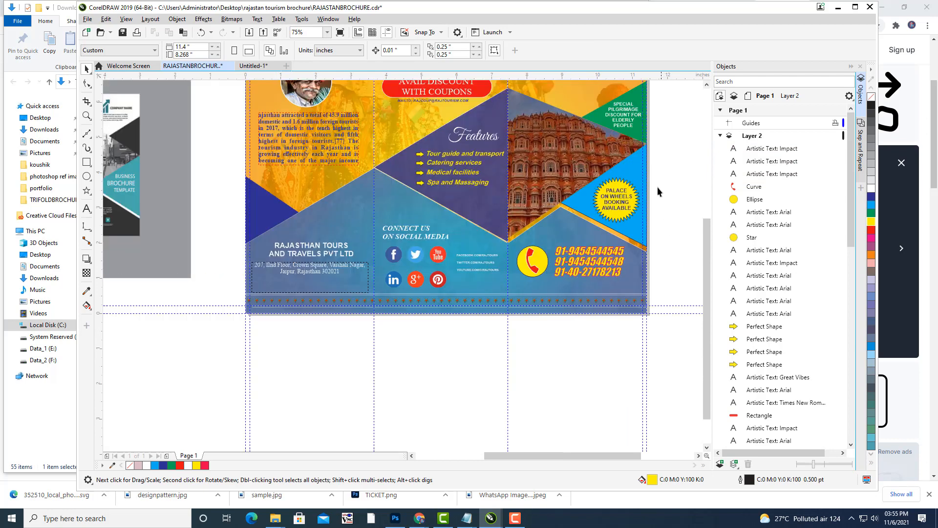
key(h)
drag(657, 187, 661, 226)
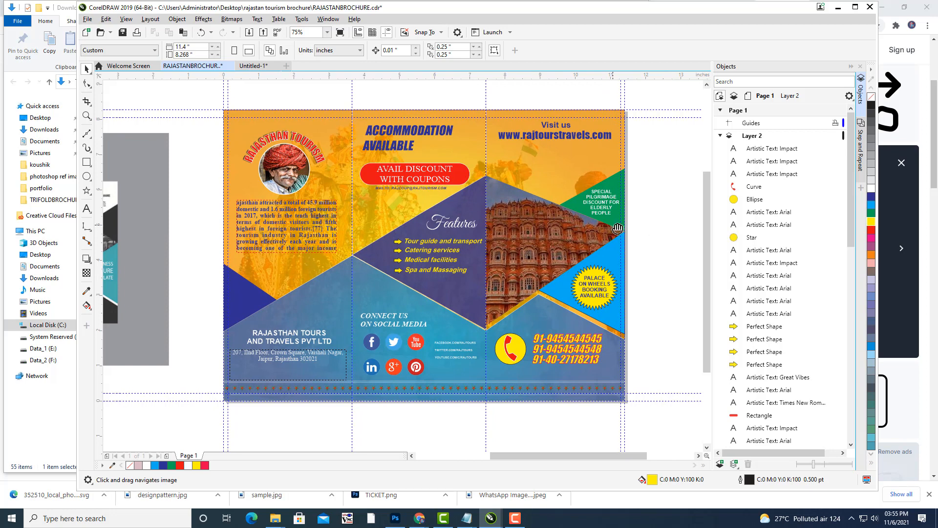
drag(616, 228, 629, 232)
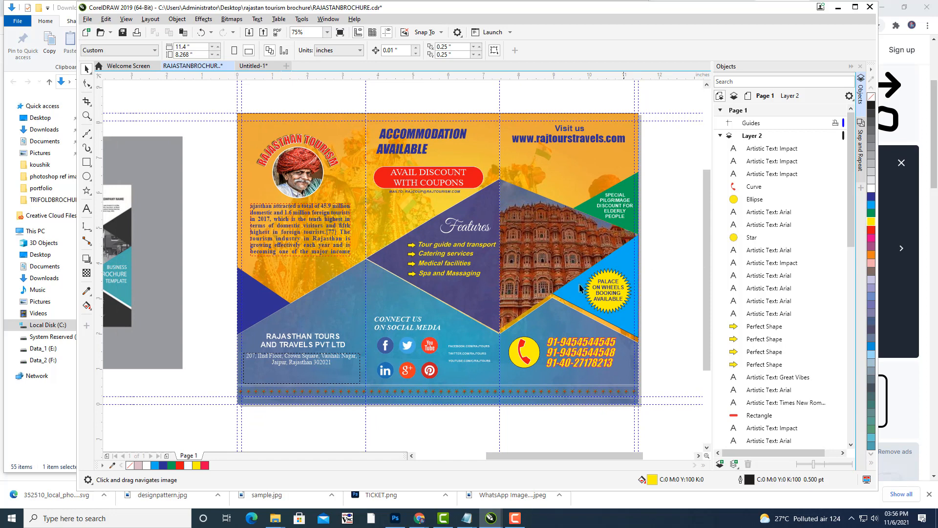
drag(590, 277, 583, 288)
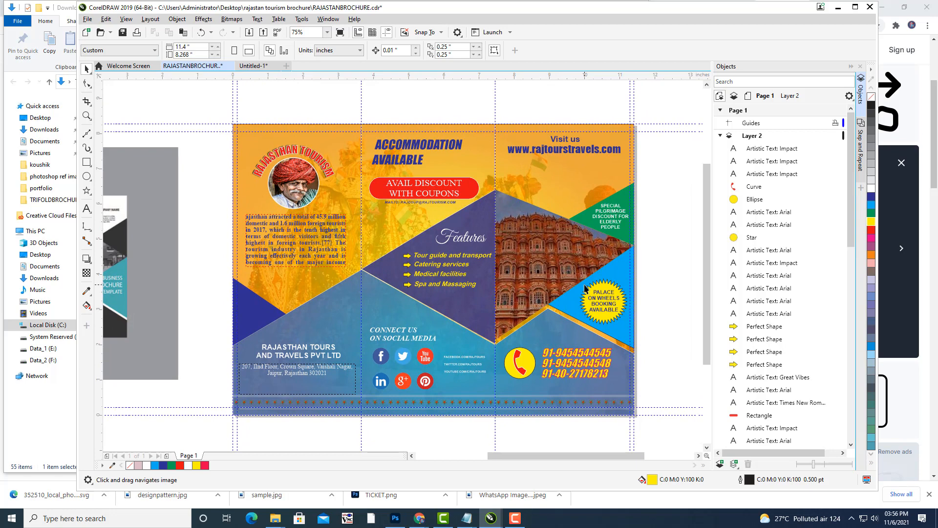
drag(585, 288, 588, 288)
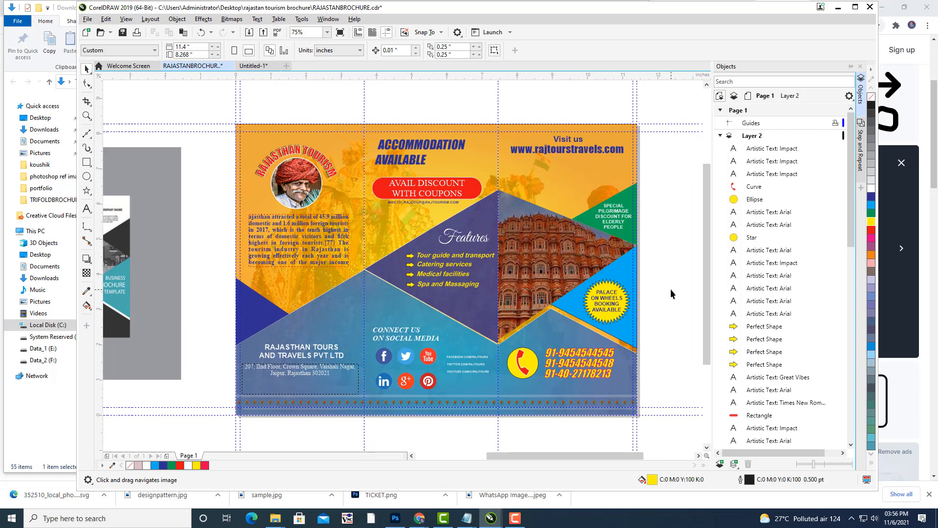
drag(550, 282, 553, 283)
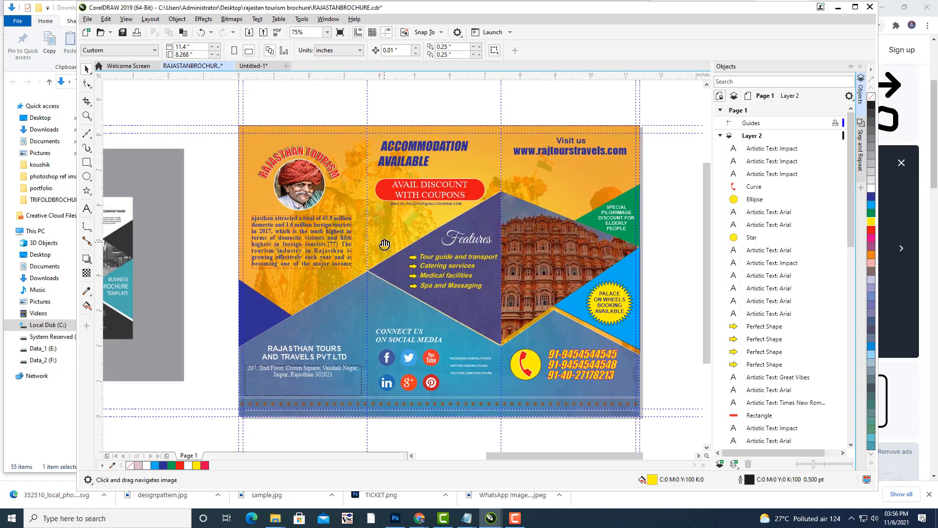
drag(384, 244, 377, 243)
drag(469, 233, 460, 234)
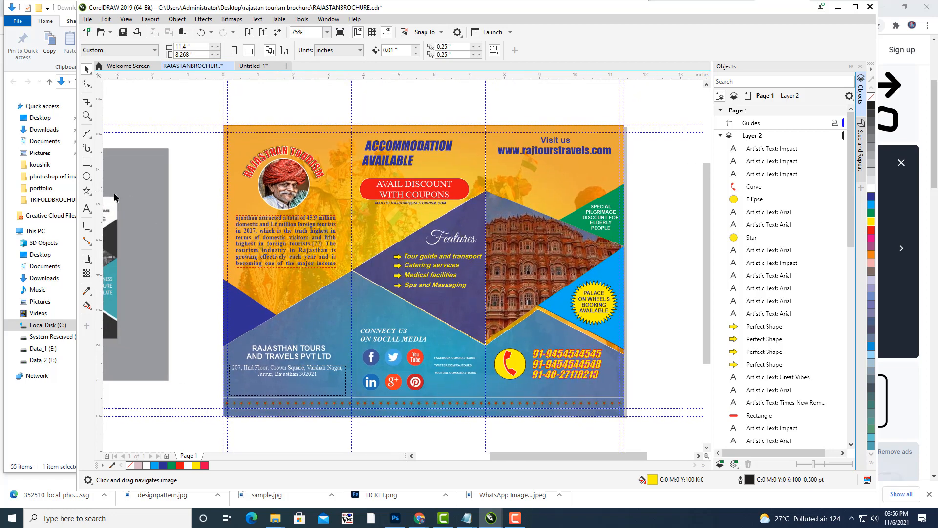
click(87, 209)
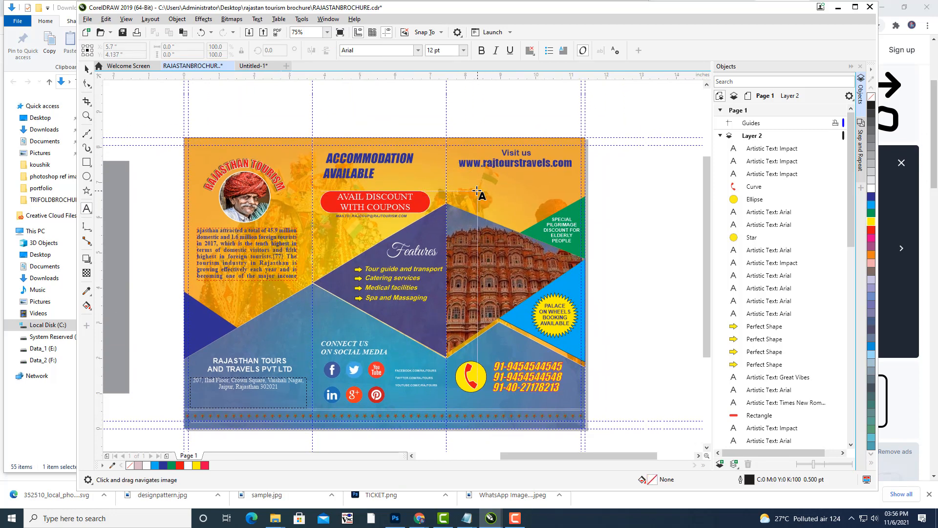
Start an uppercase heading under the website address, then delete it to begin again.
click(478, 191)
text(EX)
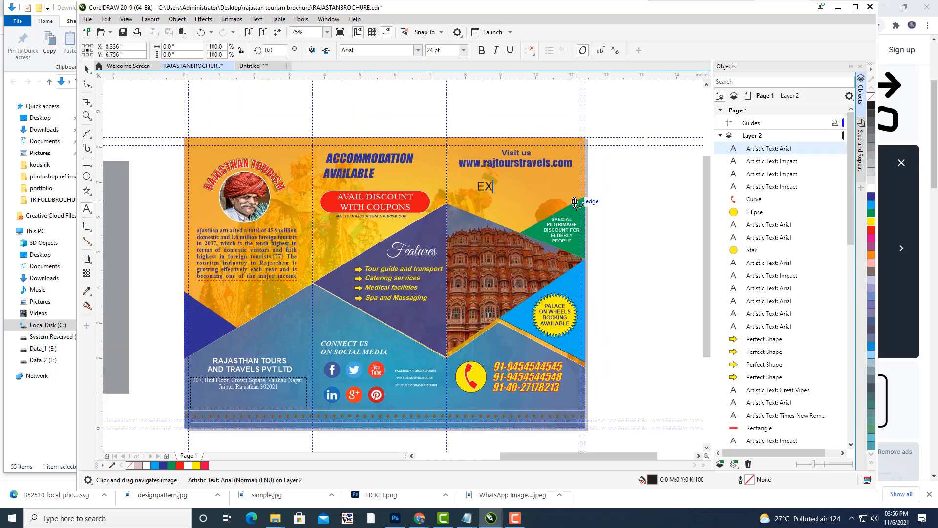
text(PLORE THE)
key(Return)
text(BEAUT)
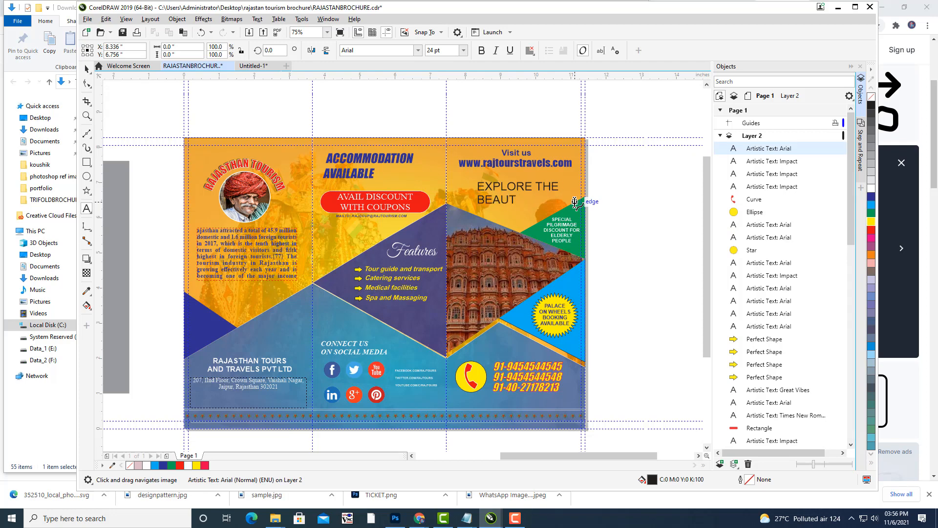
text(IFUL STAT OF RA)
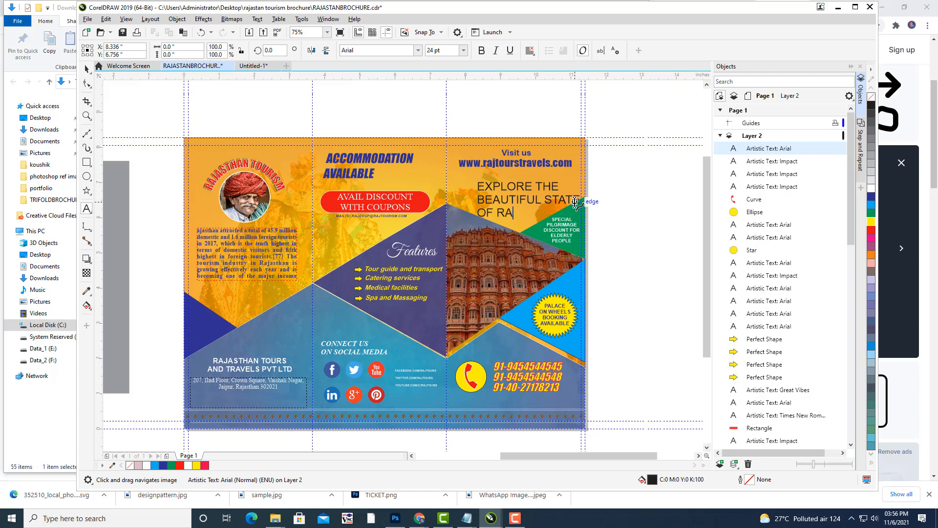
text(JASTHAN)
drag(567, 210, 472, 185)
key(Delete)
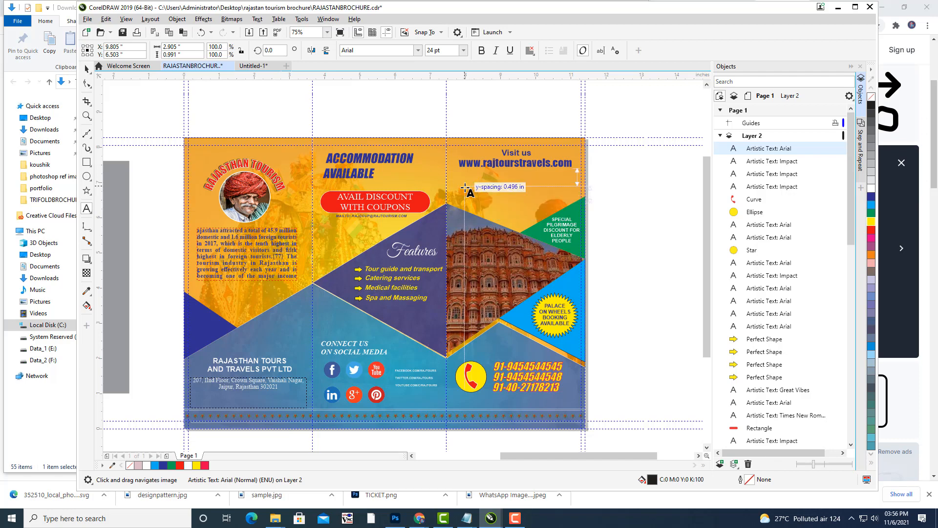
text(exp)
key(Escape)
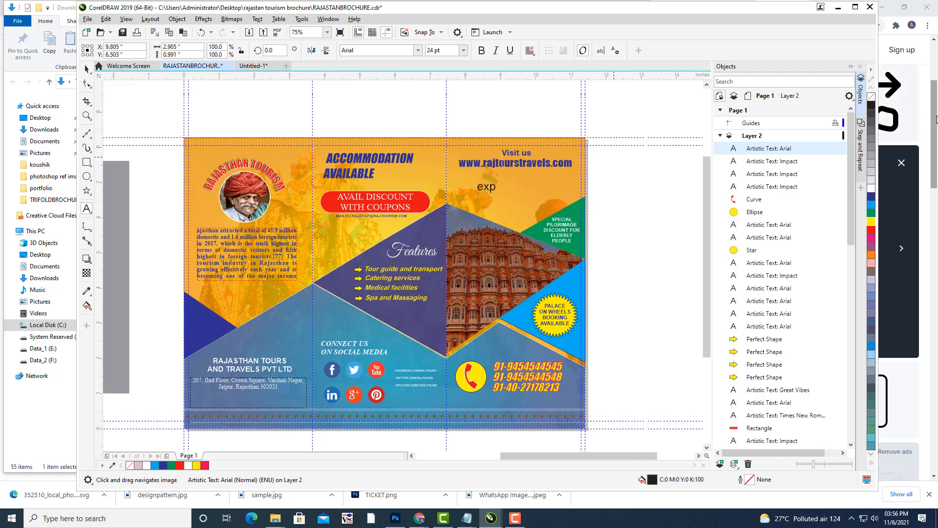
key(ctrl+z)
Type 'Explore the beautiful state of Rajsthan' as the first lines of the tagline.
text(Explore the )
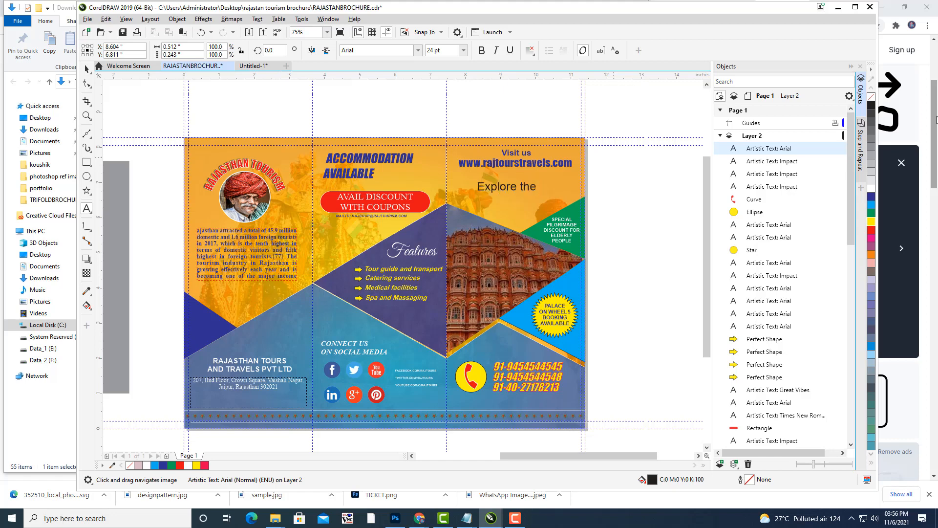
text(B)
key(BackSpace)
text(beautiful state of )
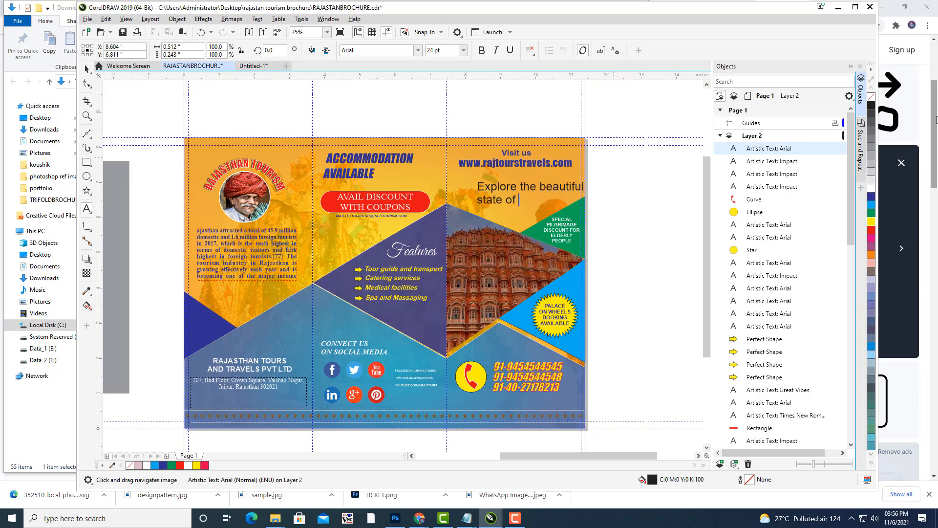
text(Rajsthan)
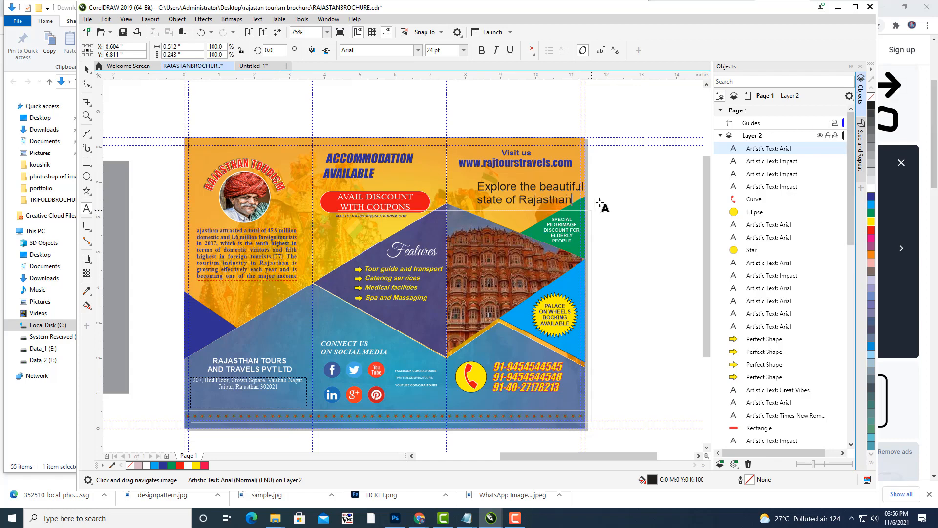
key(ctrl+a)
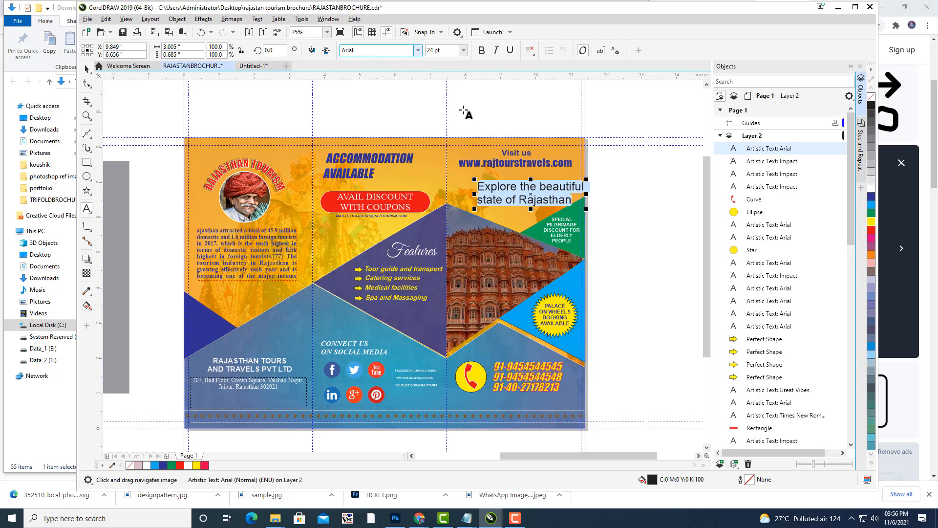
click(573, 201)
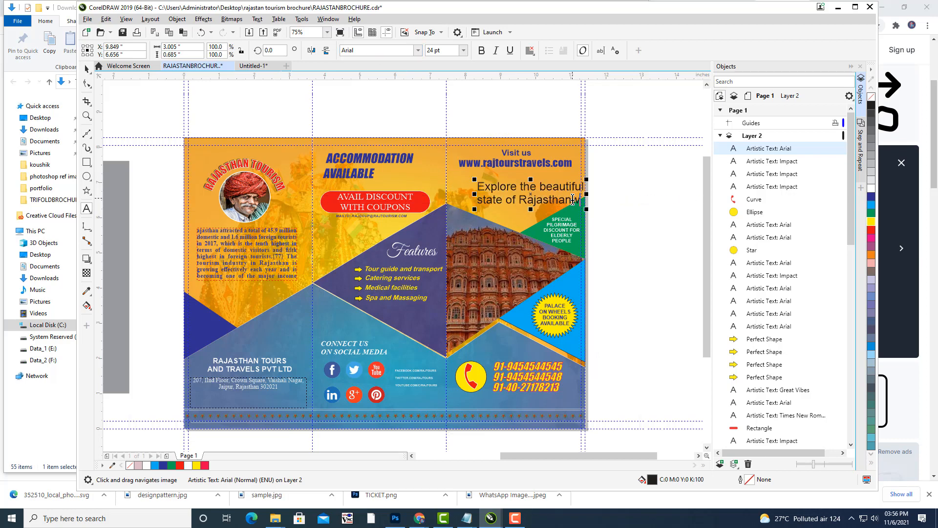
key(Escape)
Add the line 'with Rajtours' with a capital R, and select the whole tagline.
key(Return)
text(with rajtours)
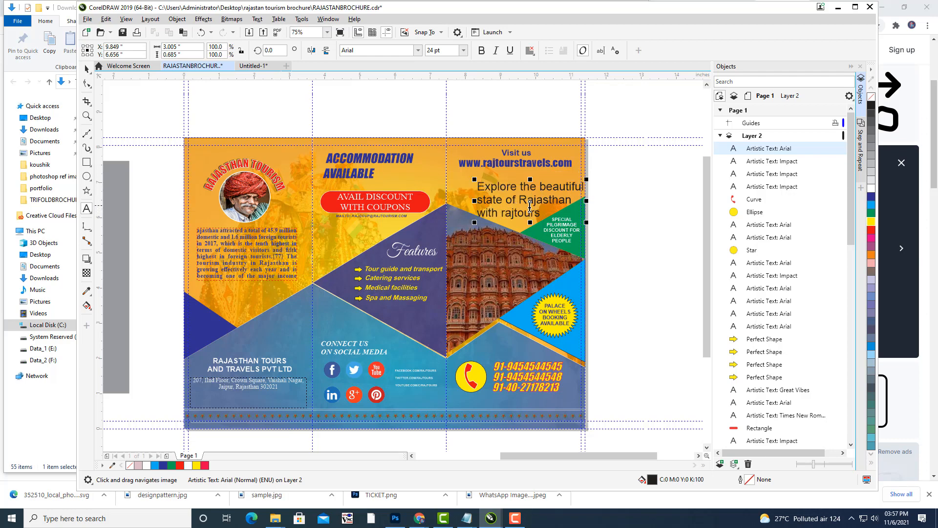
click(502, 211)
key(BackSpace)
text(R)
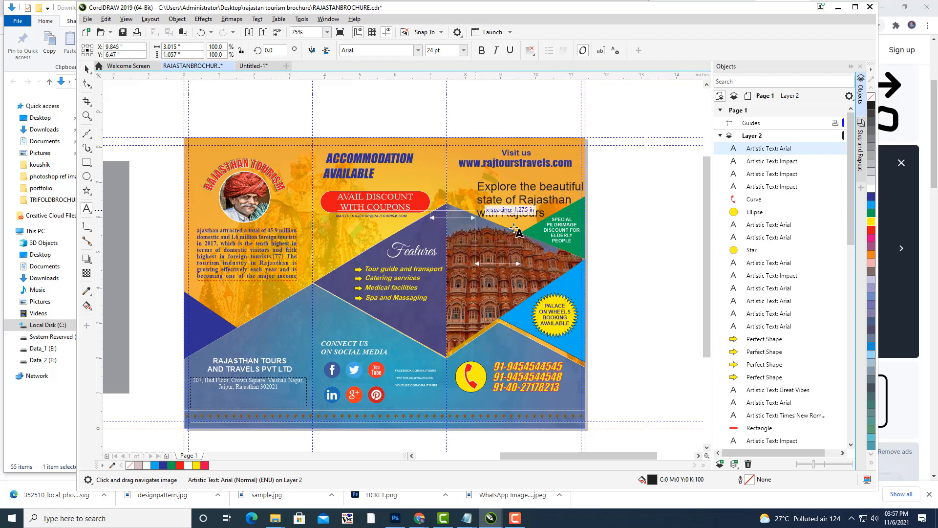
drag(545, 214, 468, 183)
click(374, 49)
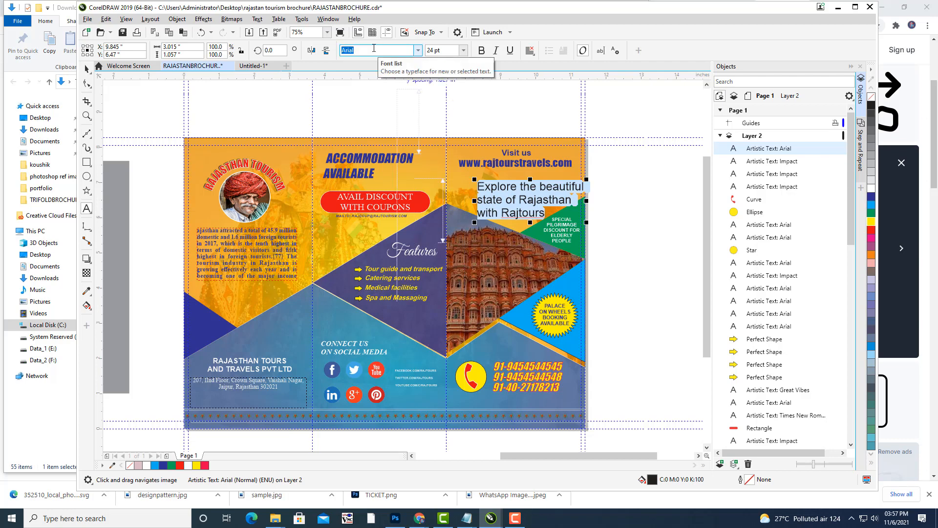
Set the tagline's font to Great Vibes.
text(Great Vibes)
key(End)
key(Return)
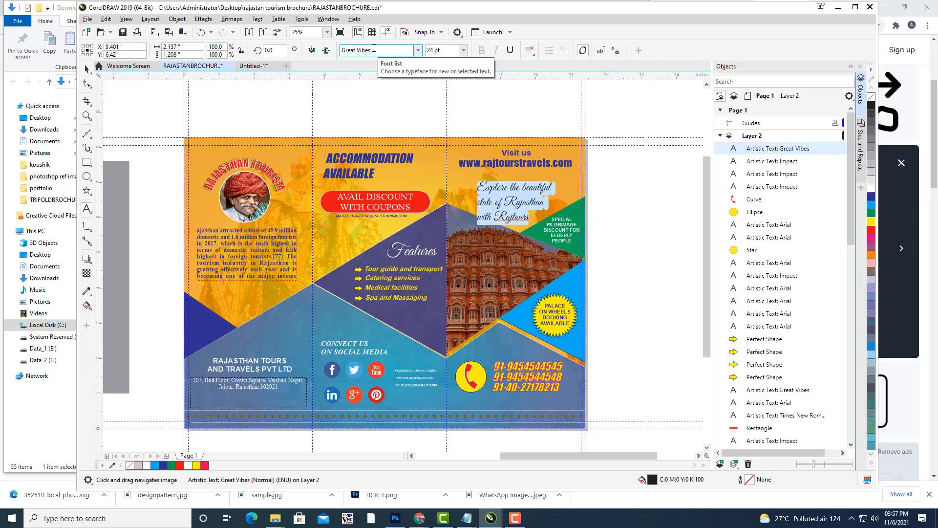
Move the tagline up under the website address and nudge it down and right.
click(87, 69)
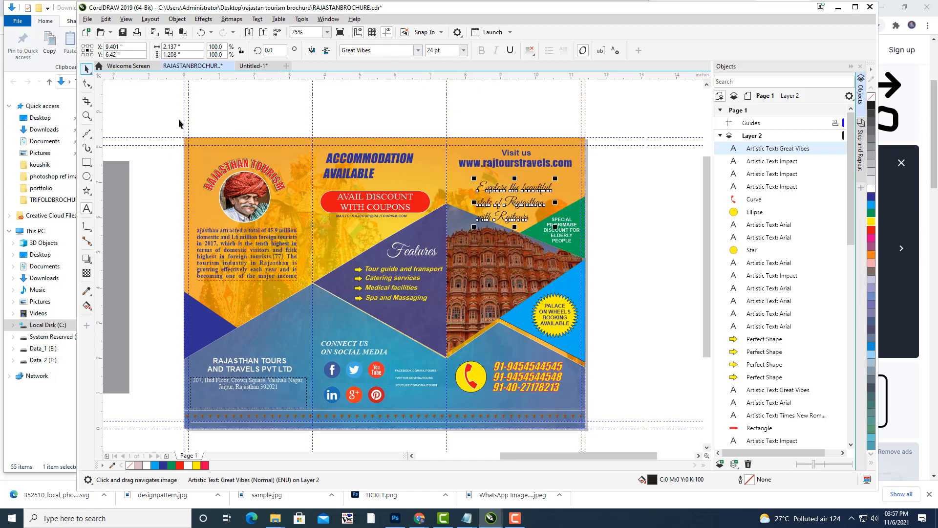
drag(515, 206, 519, 197)
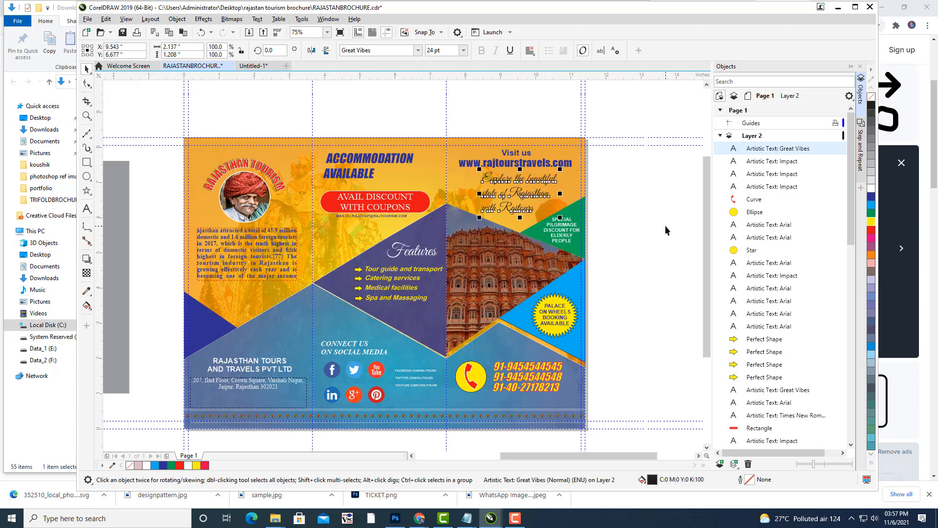
key(Down)
key(Down)
key(Down)
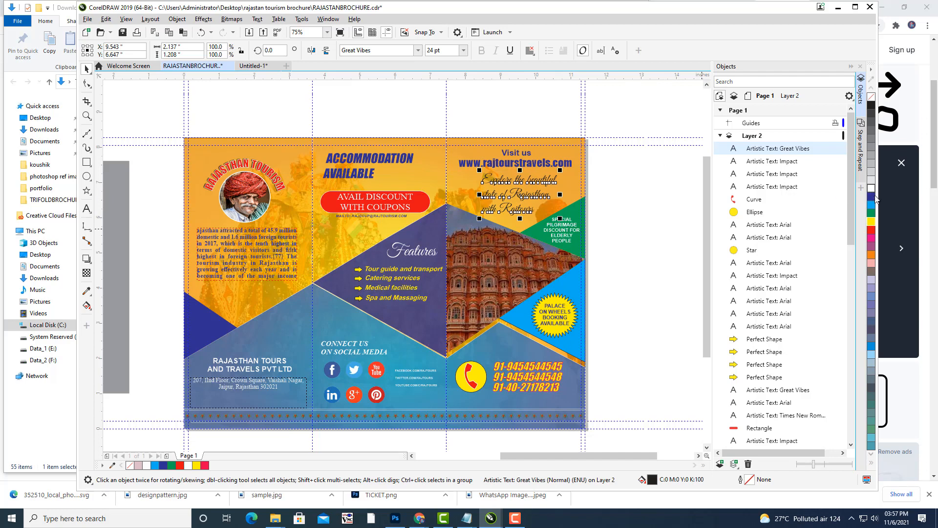
click(644, 214)
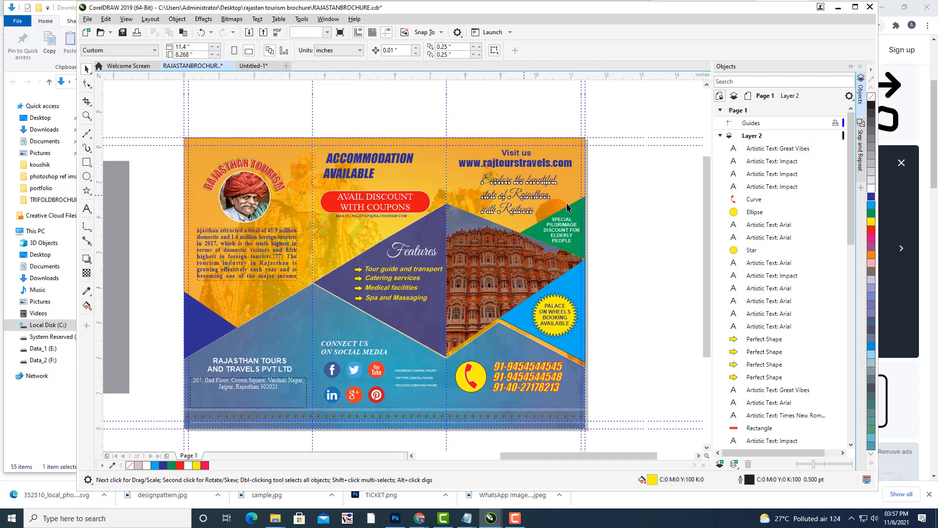
click(524, 196)
key(Right)
key(Right)
key(Right)
key(Right)
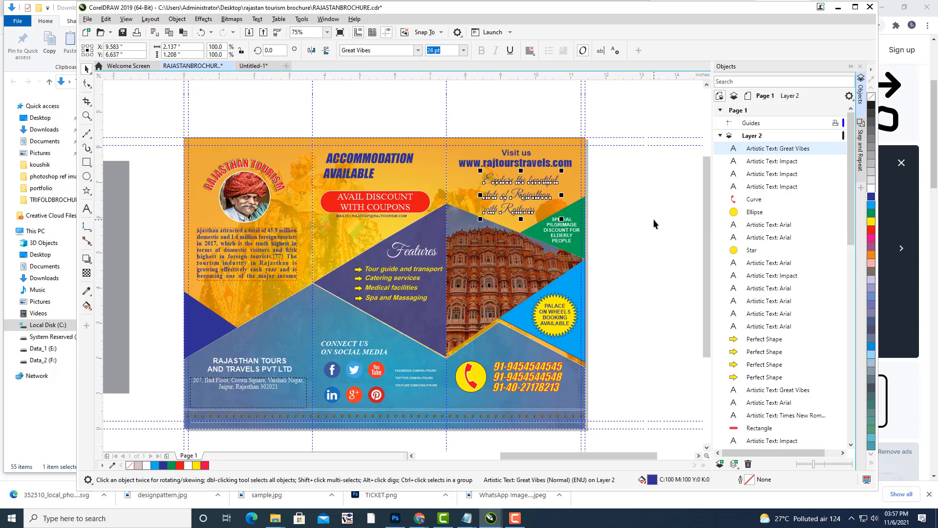
click(653, 219)
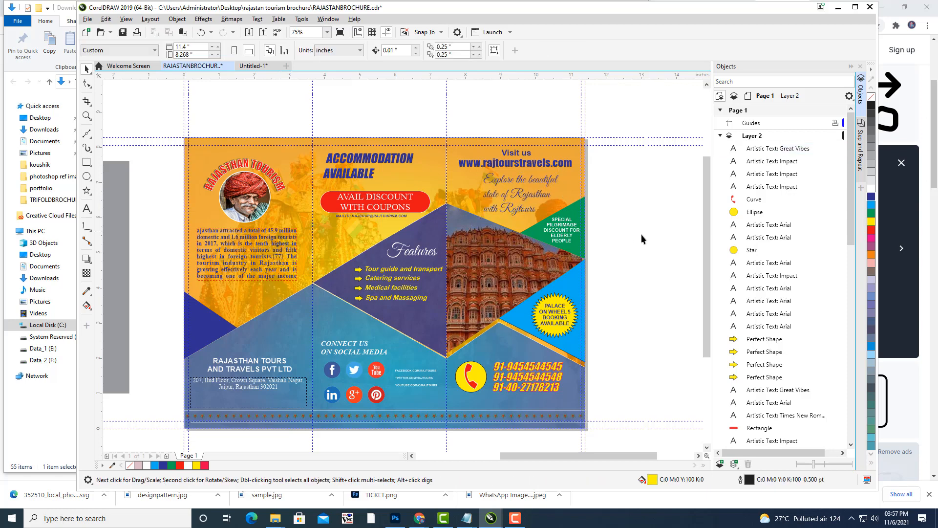
drag(645, 262, 683, 235)
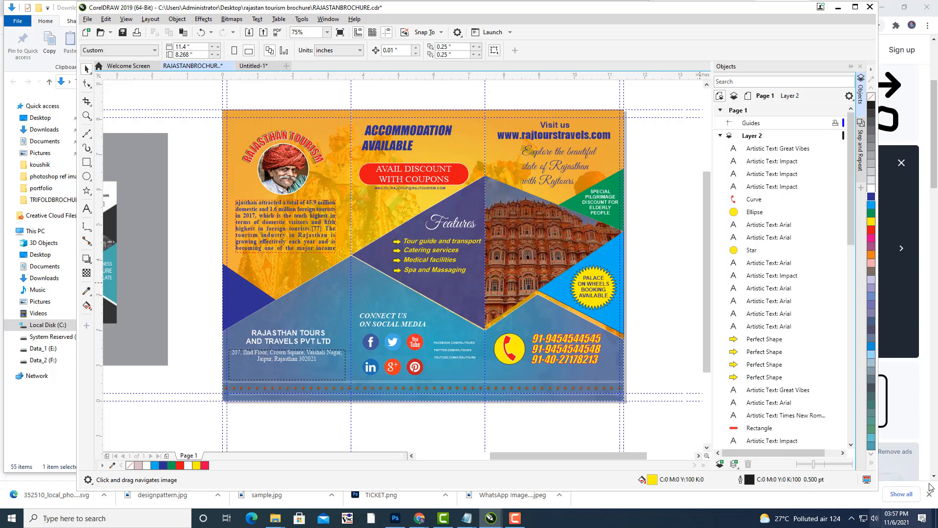
Unlock Layer 1 and the background layer, and delete the sample.jpg reference image.
click(851, 315)
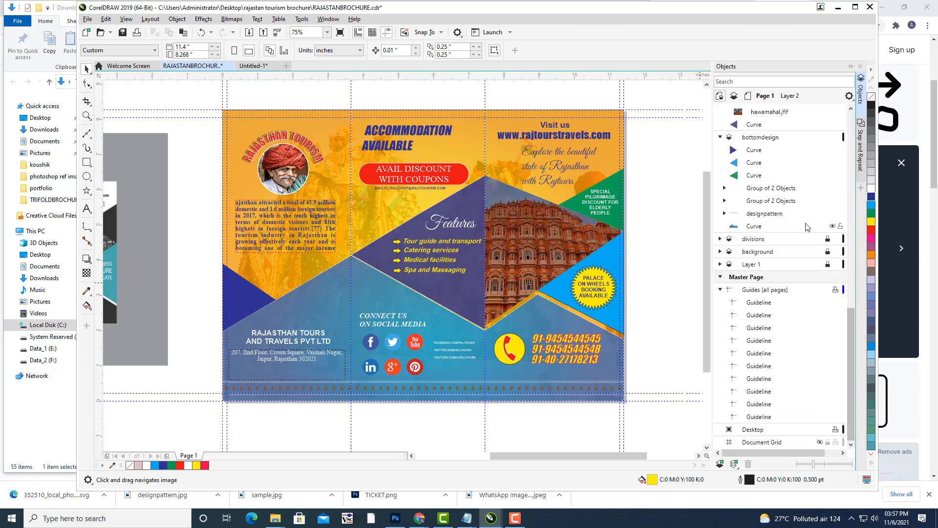
click(721, 264)
click(827, 265)
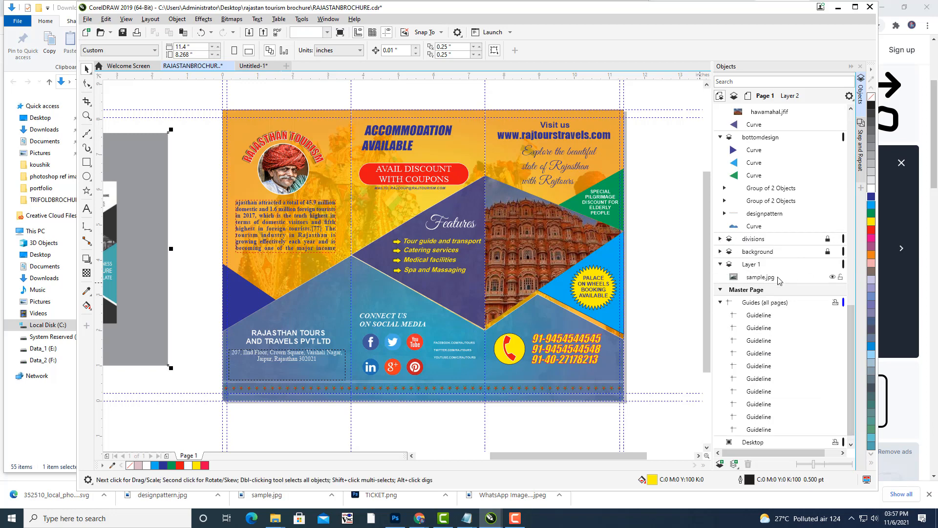
click(779, 278)
key(Delete)
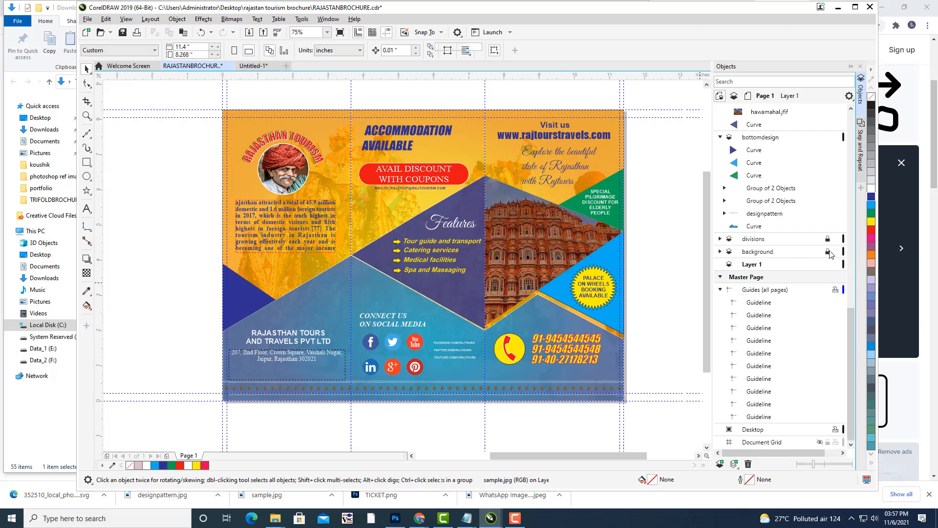
click(827, 251)
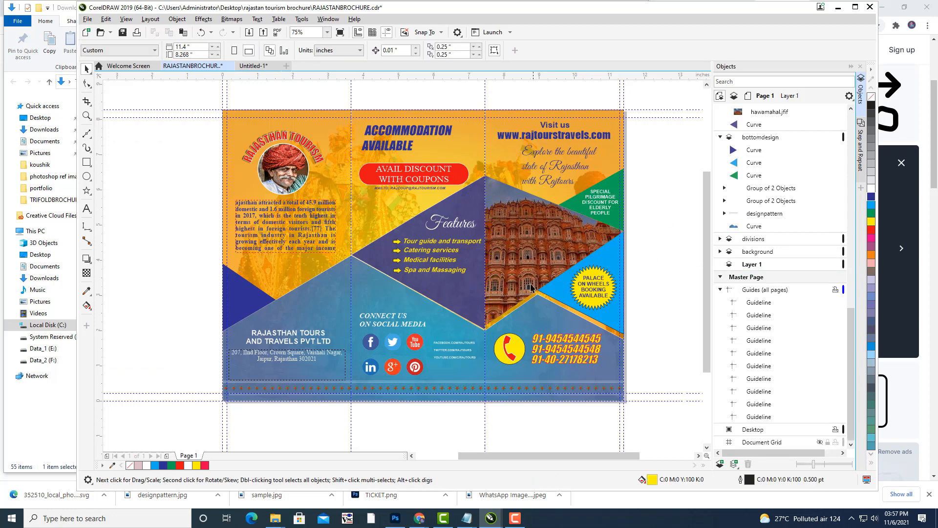
Delete the left-edge, top, both fold and right-edge guidelines.
drag(671, 179, 665, 202)
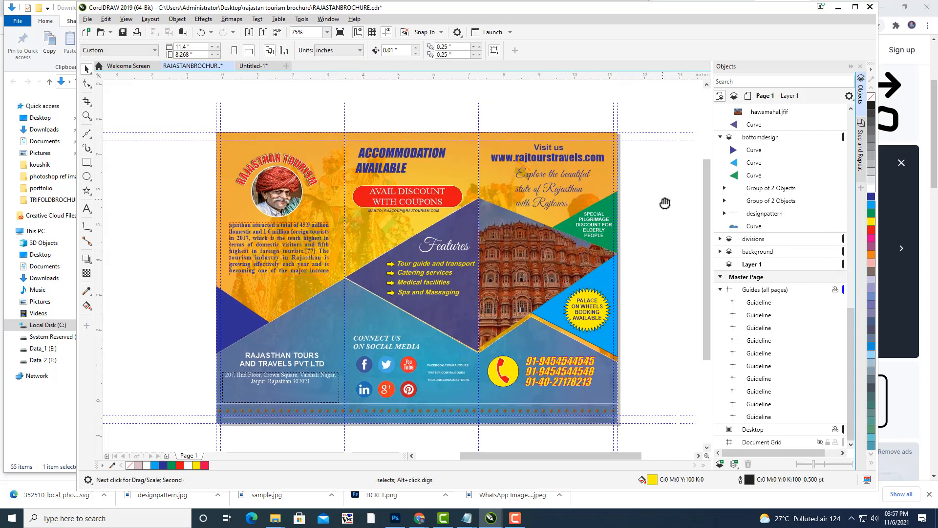
click(220, 111)
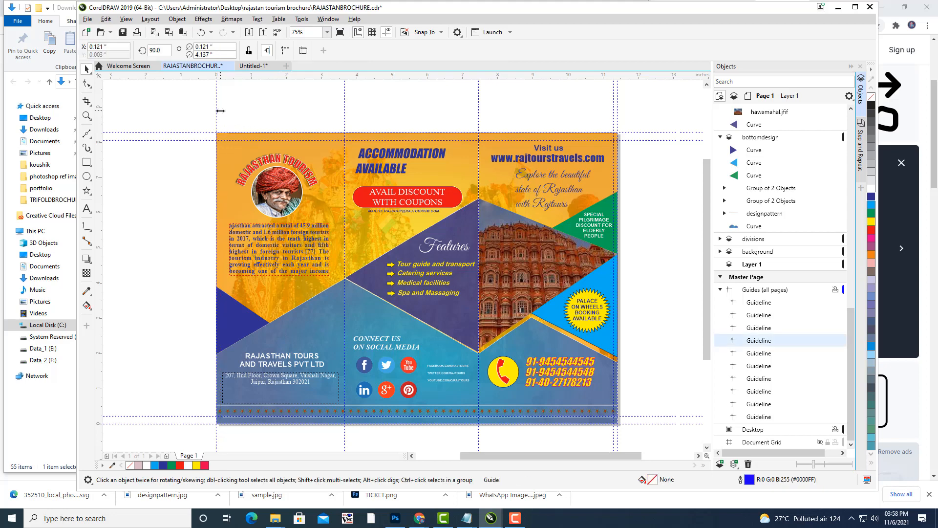
key(Delete)
click(216, 111)
key(Delete)
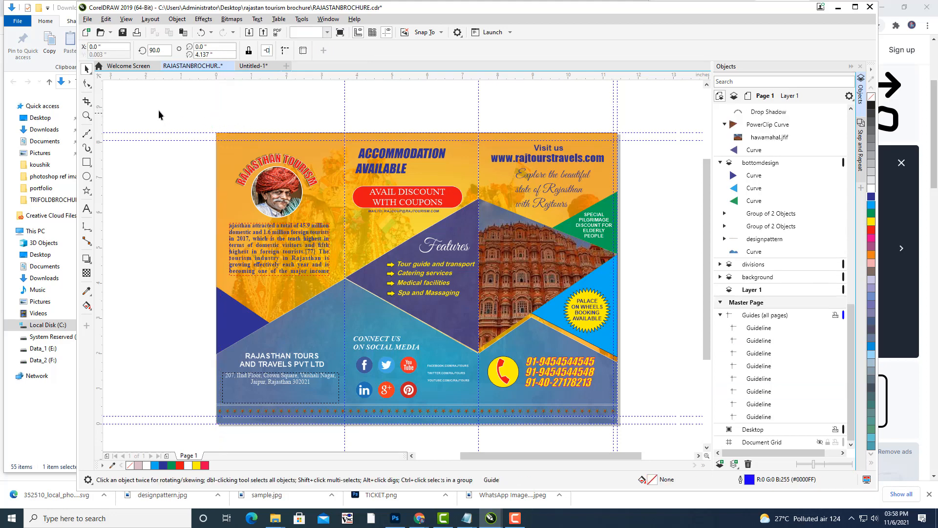
click(184, 133)
key(Delete)
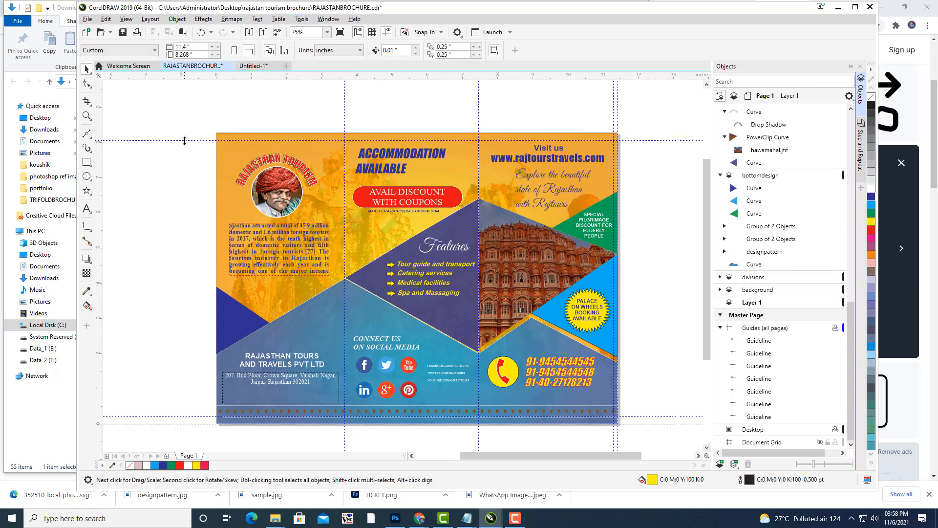
click(185, 141)
key(Delete)
click(345, 116)
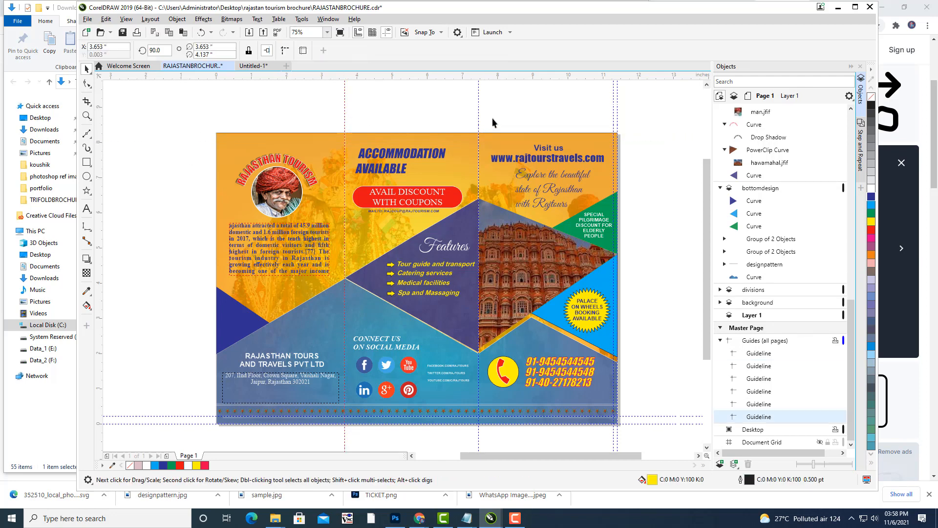
key(Delete)
click(478, 117)
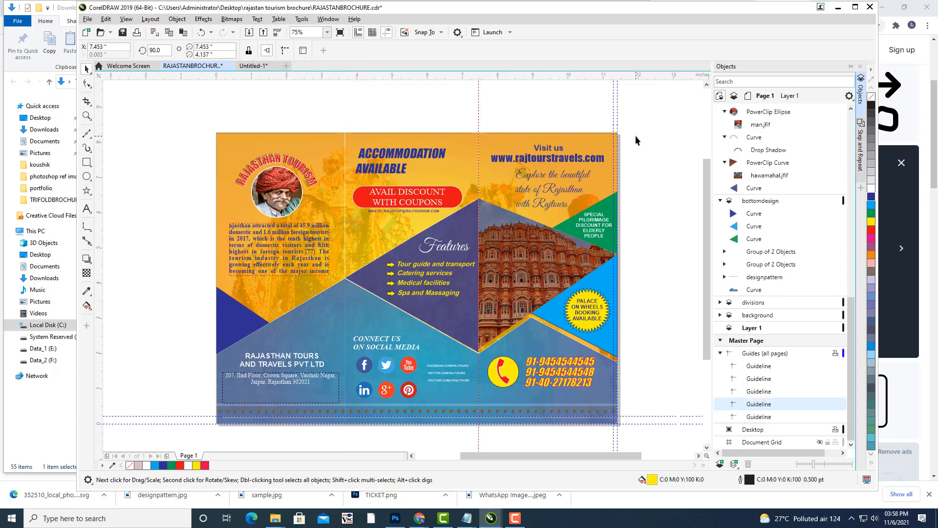
key(Delete)
click(614, 102)
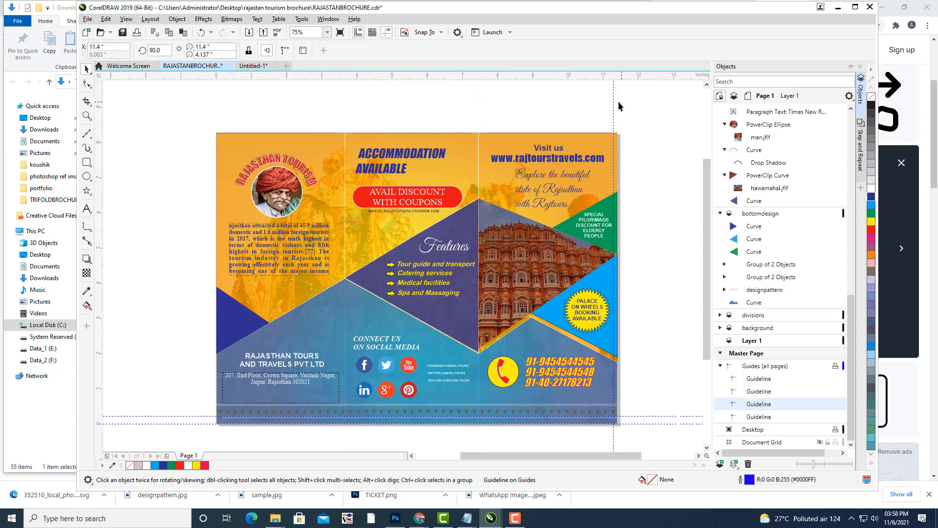
key(Delete)
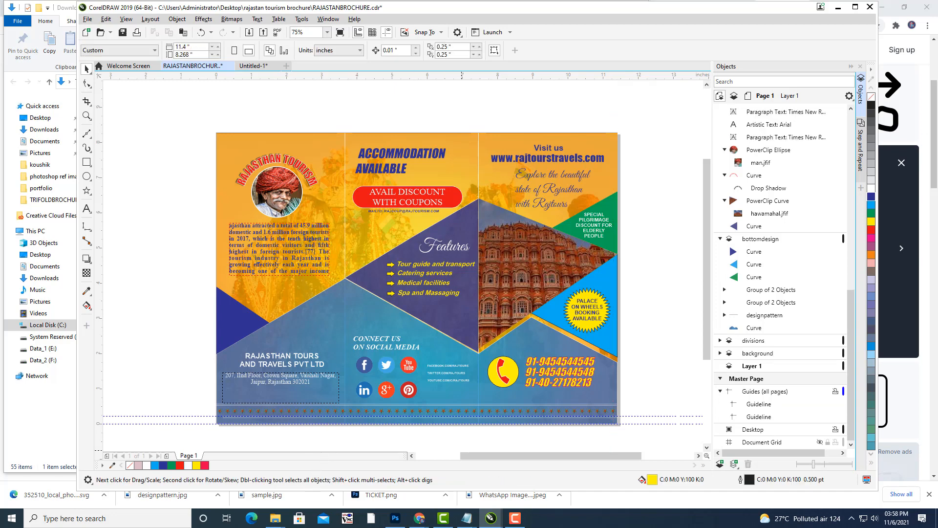
Delete the two remaining horizontal guidelines below the page.
drag(621, 262, 635, 255)
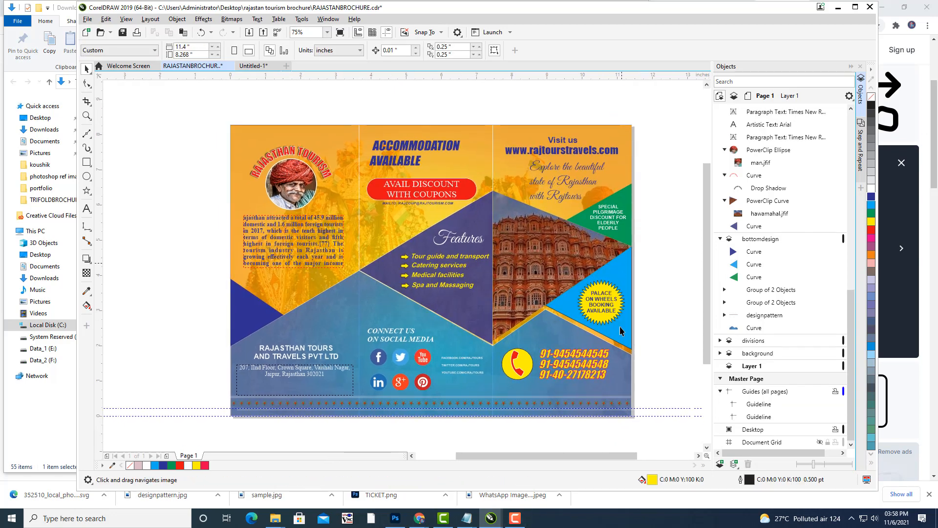
click(678, 408)
key(Delete)
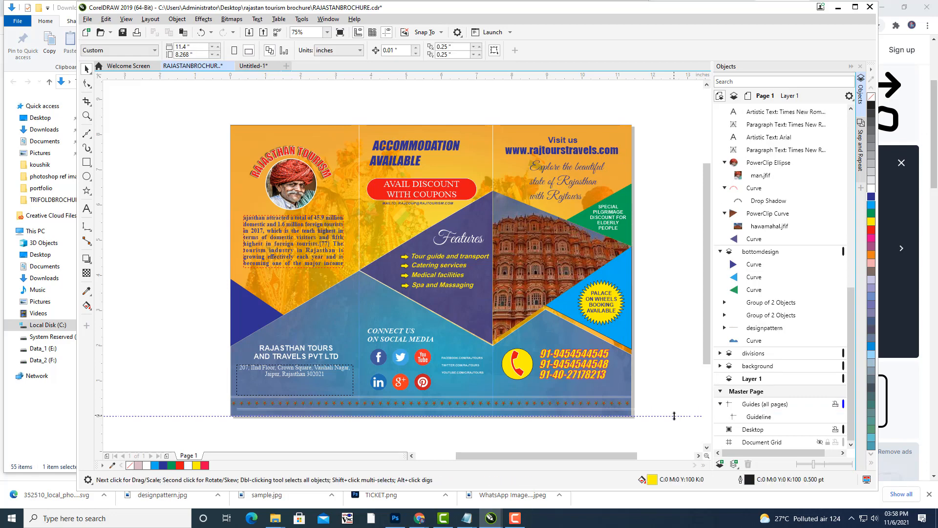
click(675, 416)
key(Delete)
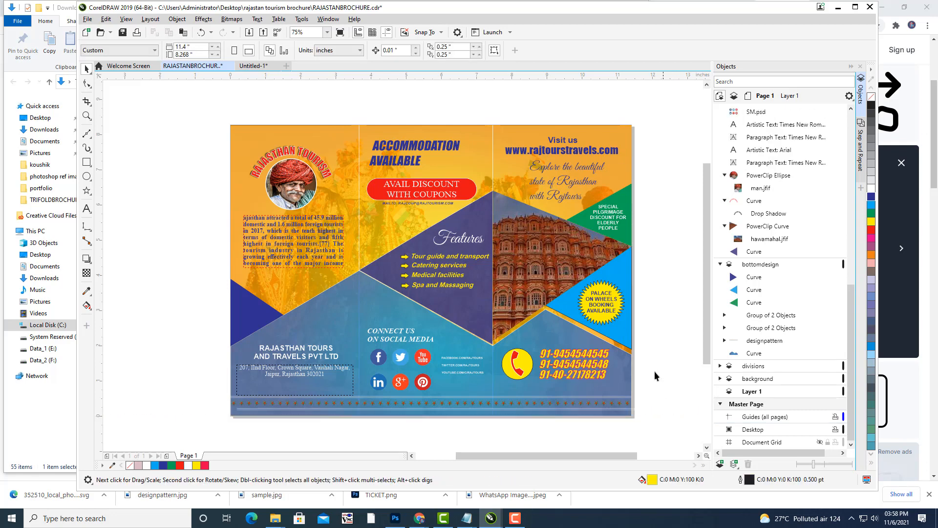
drag(653, 357, 651, 333)
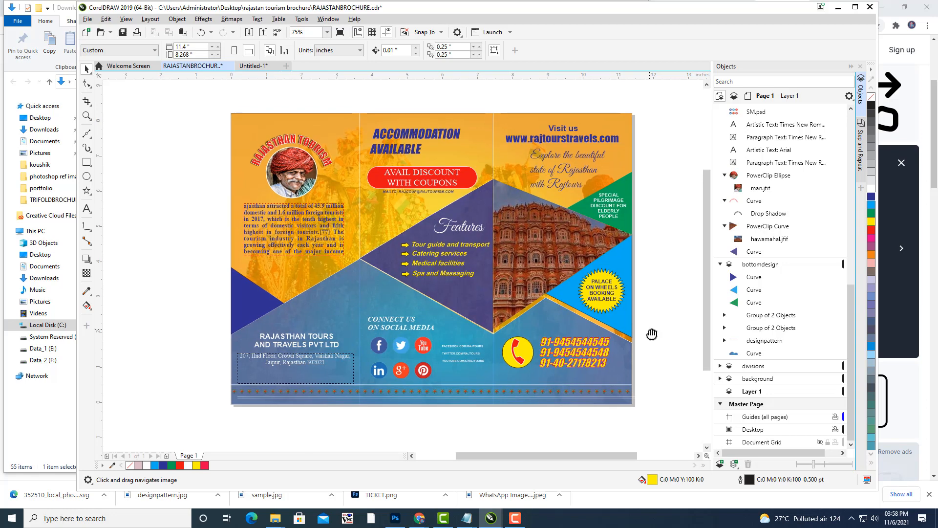
click(316, 376)
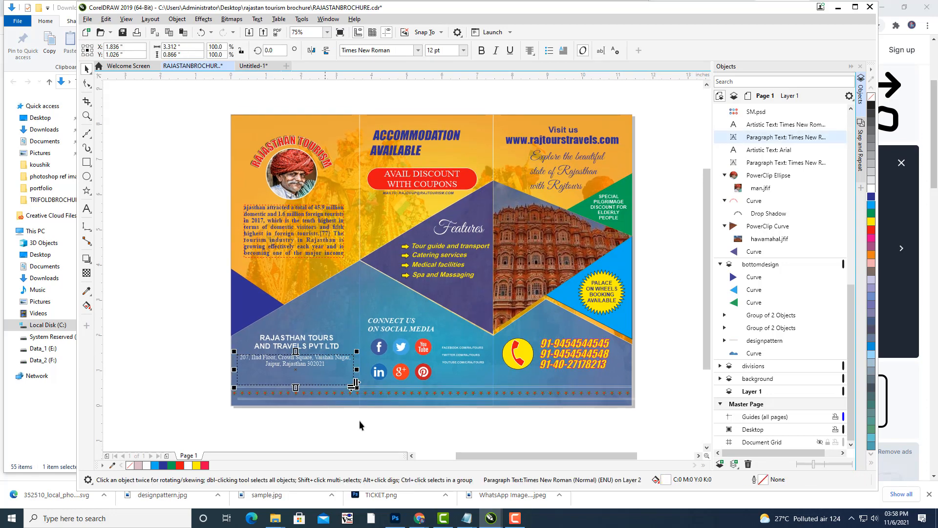
click(377, 426)
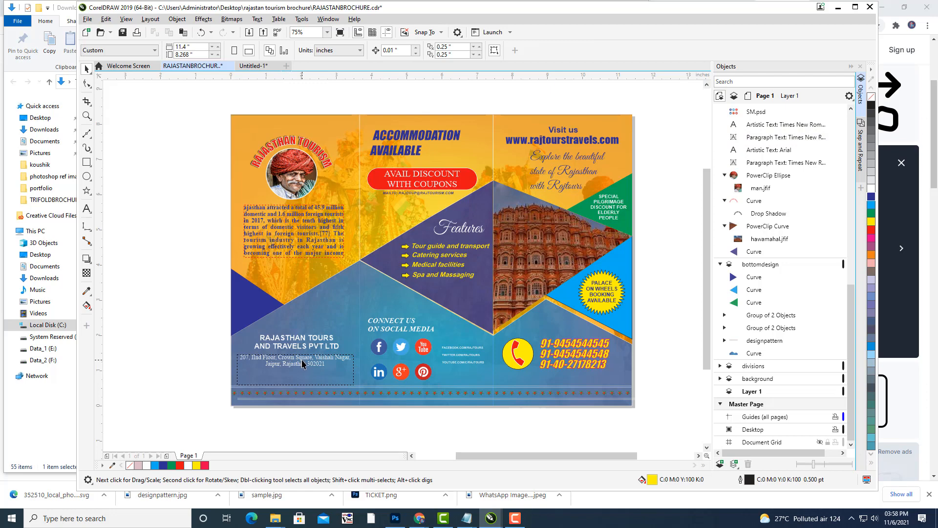
click(304, 345)
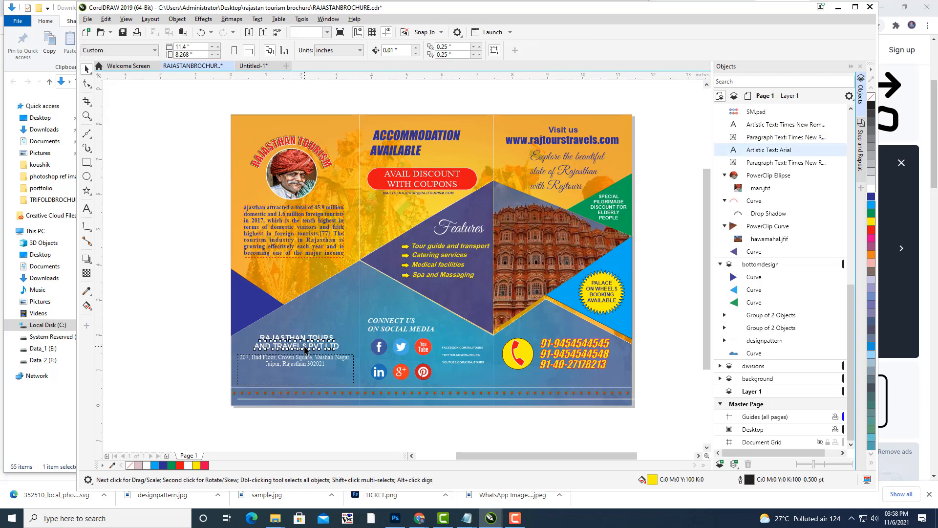
click(349, 419)
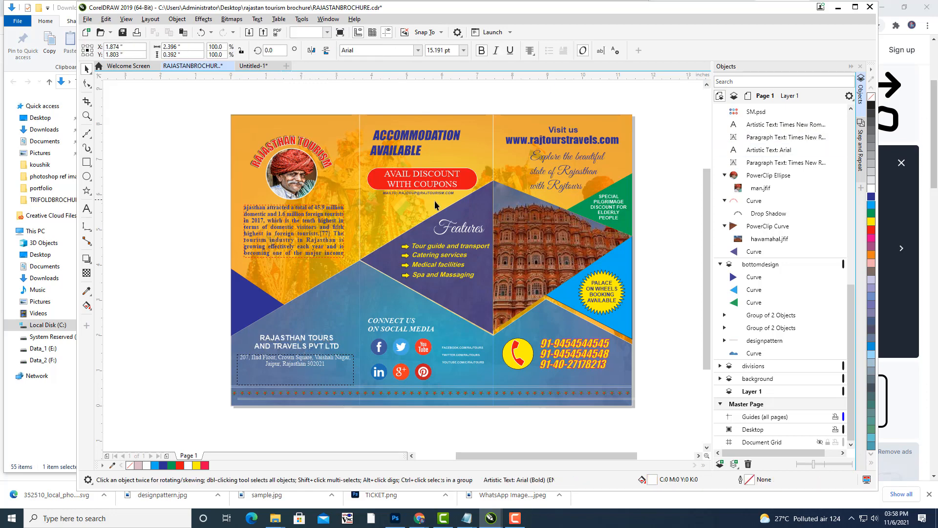
click(360, 134)
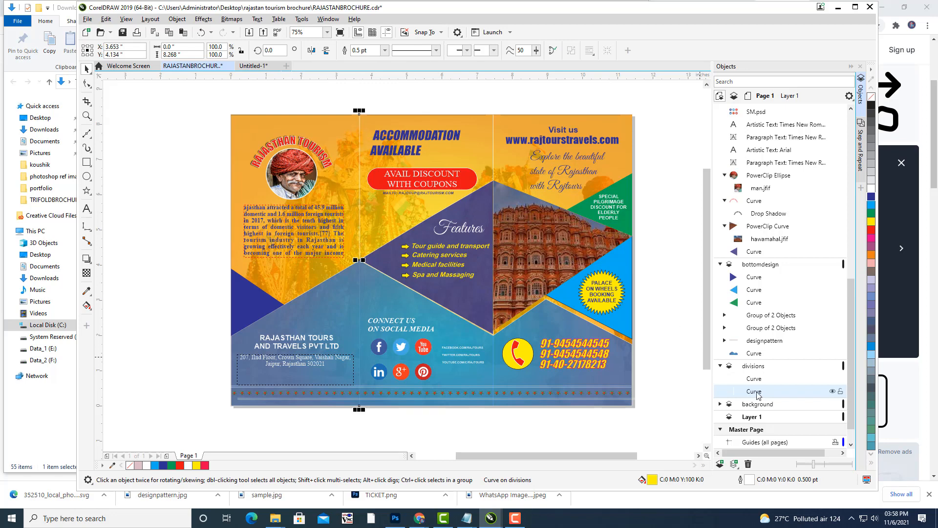
Drag the first fold-line curves from the divisions layer up to the top of Layer 2.
drag(757, 395, 766, 149)
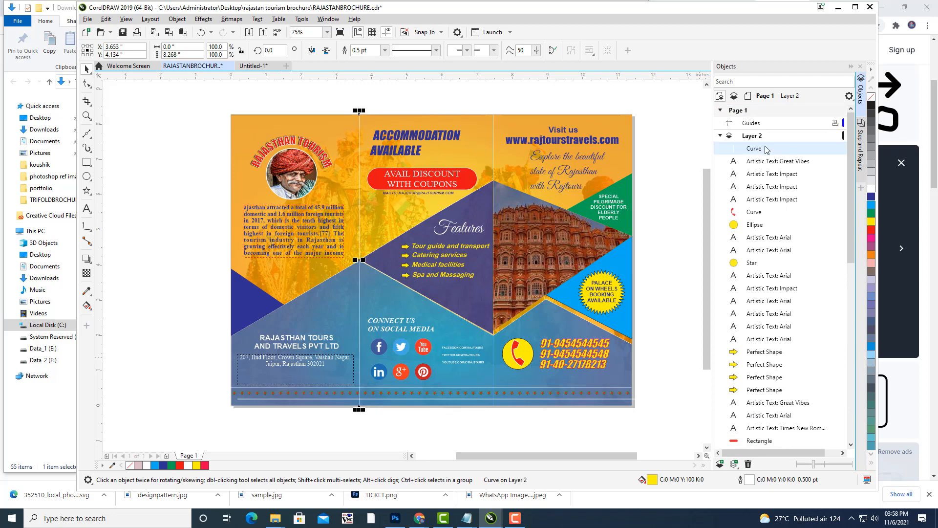
click(676, 170)
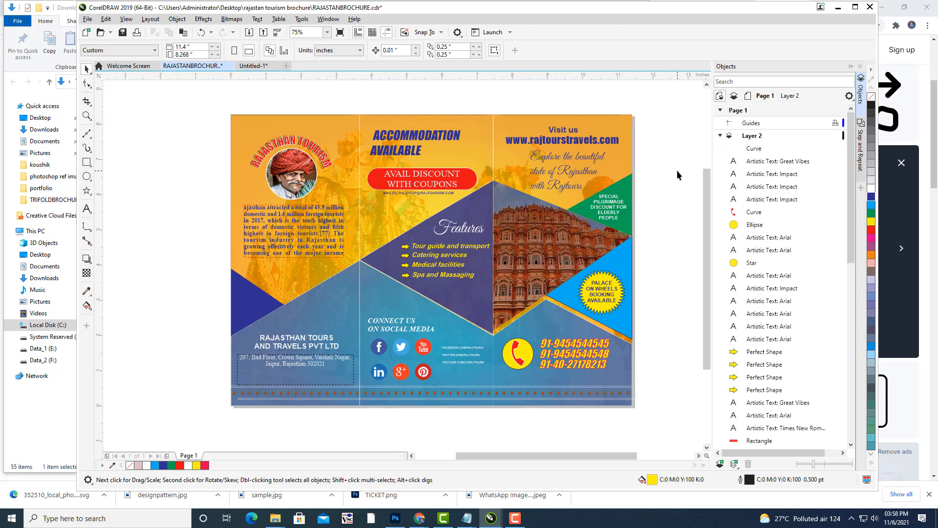
click(493, 139)
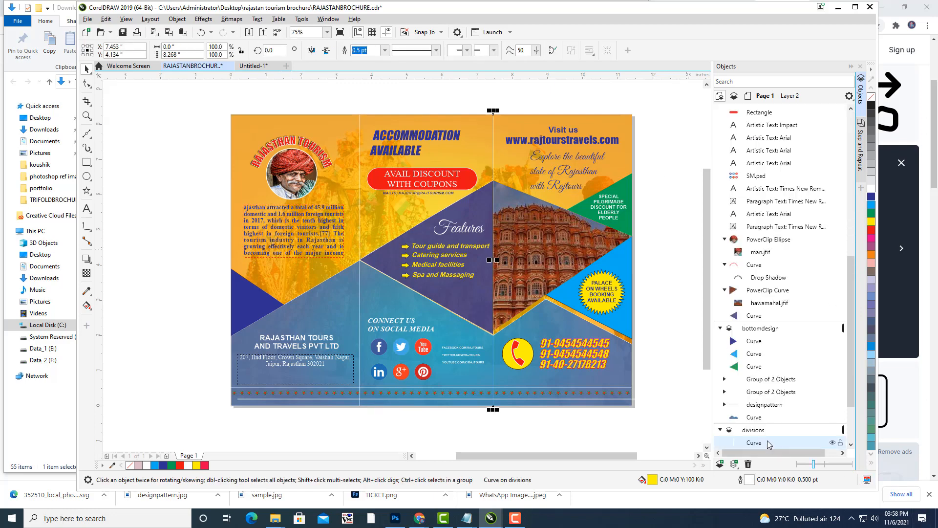
drag(770, 444, 769, 149)
drag(769, 144, 769, 145)
click(676, 151)
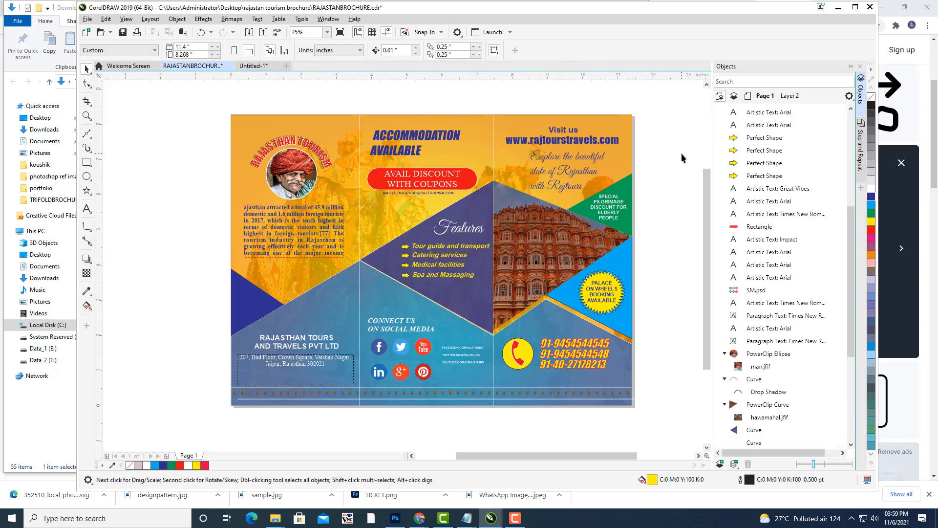
Move the right fold-line curve into Layer 2 as well and confirm which curve it is.
click(360, 249)
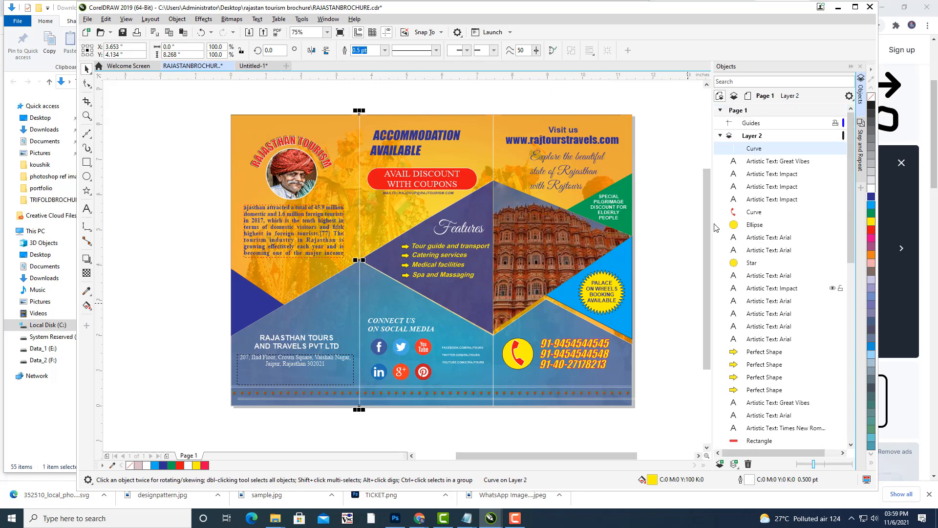
scroll(802, 278, down, 4)
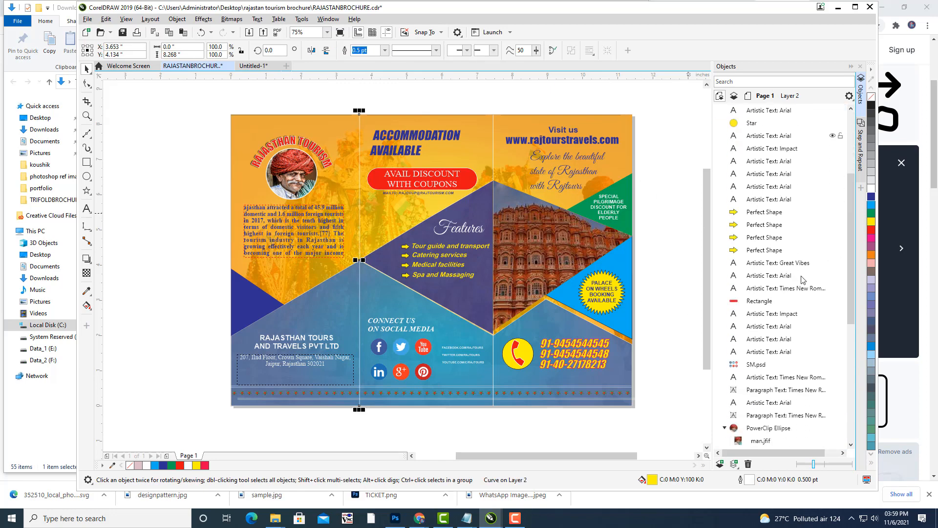
scroll(802, 279, down, 1)
scroll(803, 280, up, 5)
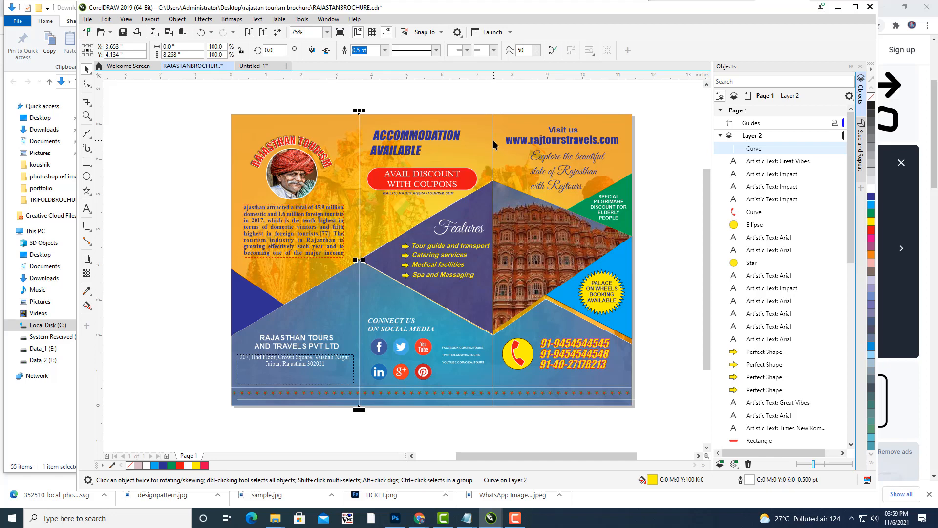
click(493, 144)
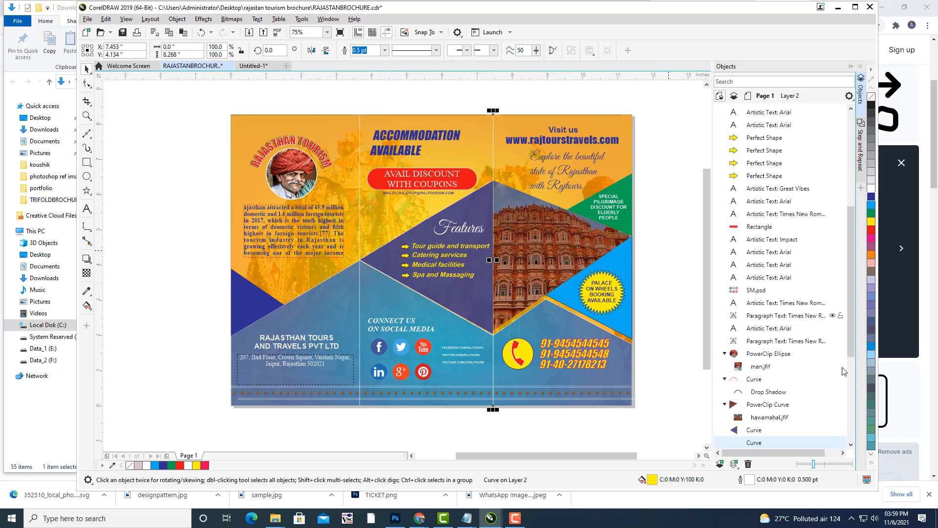
drag(757, 445, 762, 146)
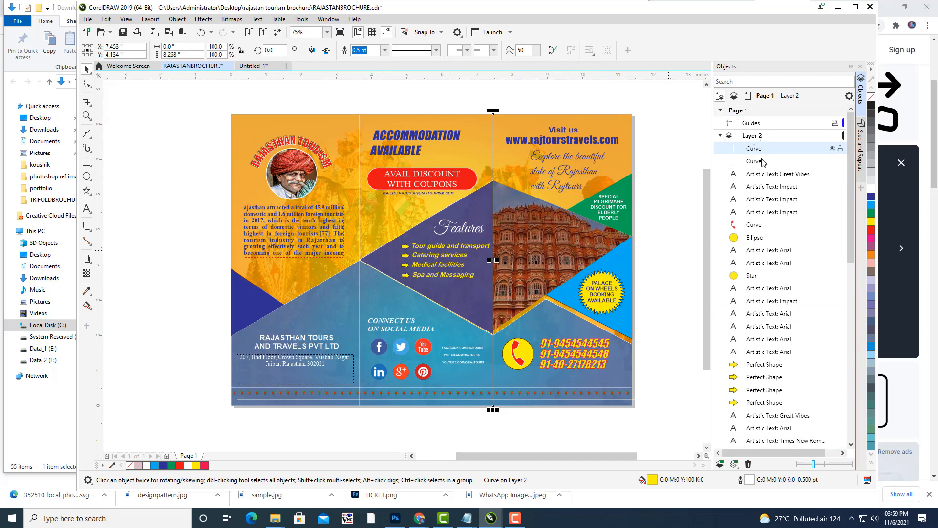
click(760, 162)
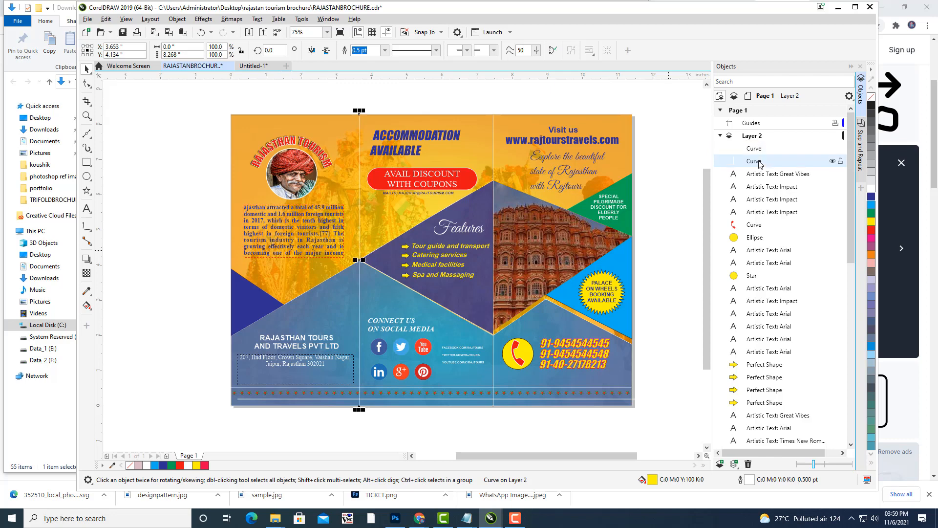
click(678, 118)
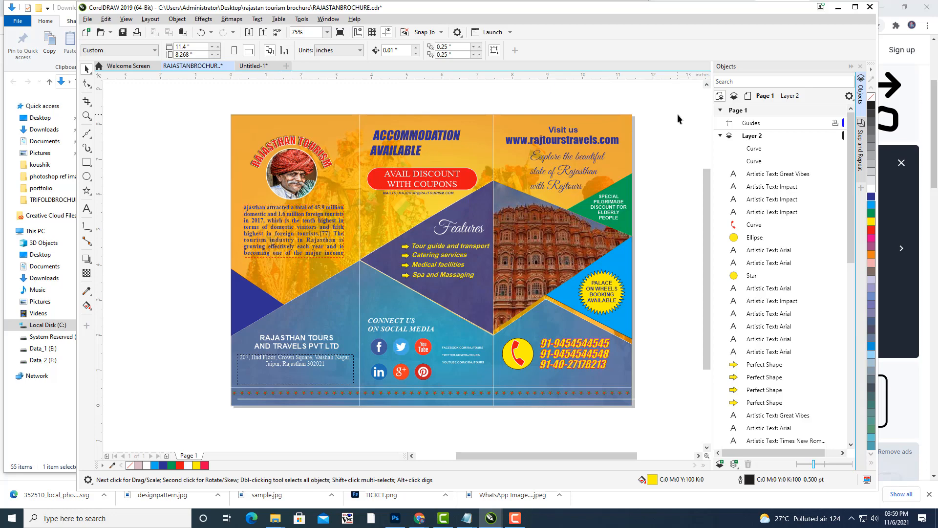
Export the brochure to the Desktop as RAJASTANBROCHURE.pdf, accepting the default PDF settings.
drag(578, 237, 571, 236)
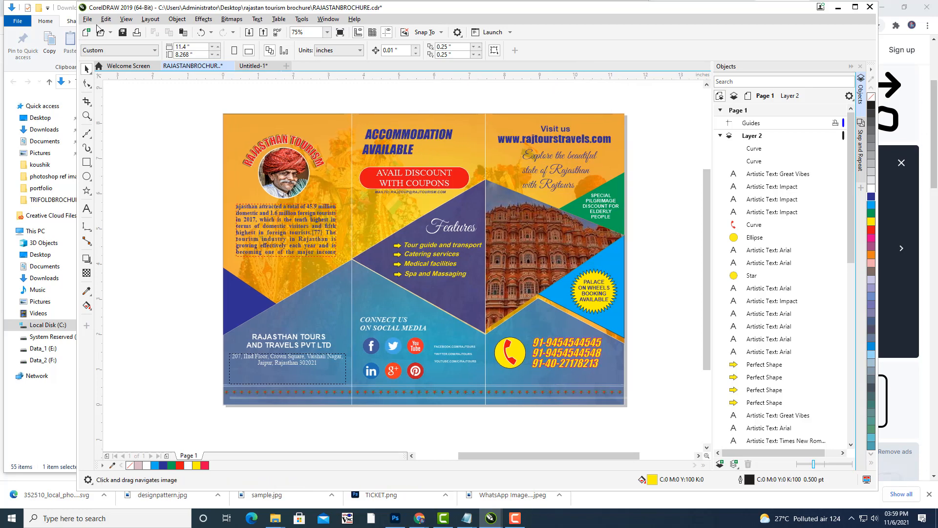
click(87, 19)
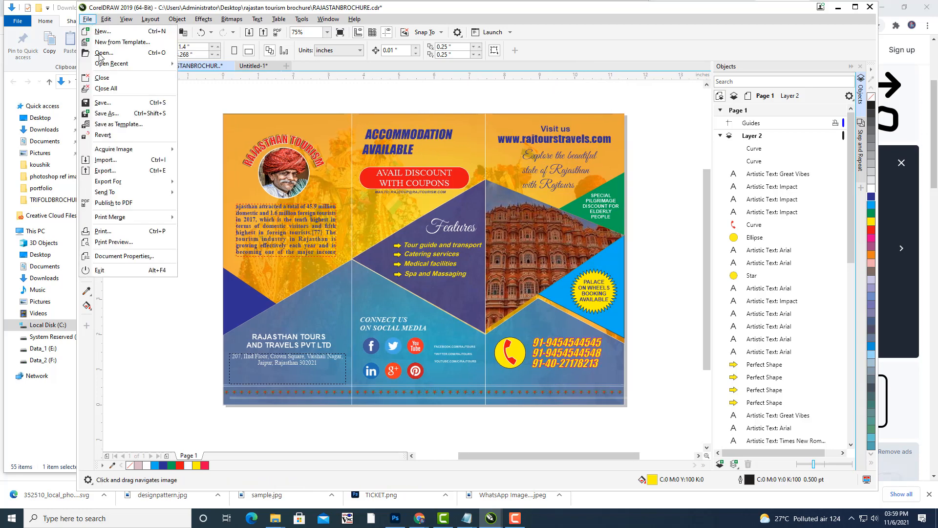
click(105, 171)
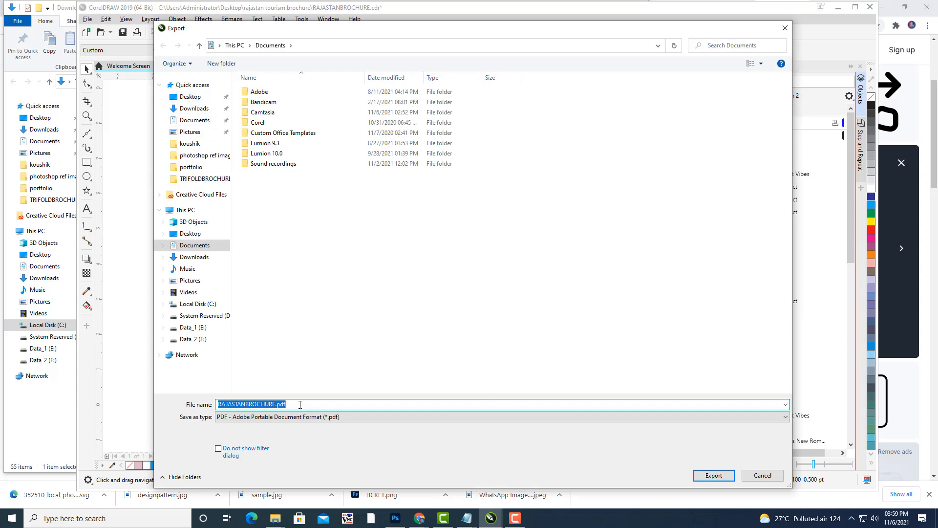
click(213, 183)
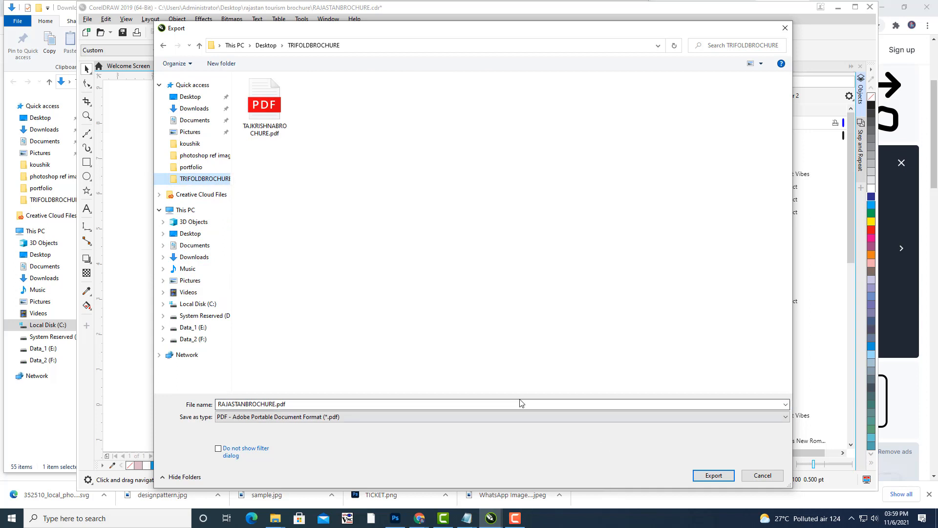
click(328, 404)
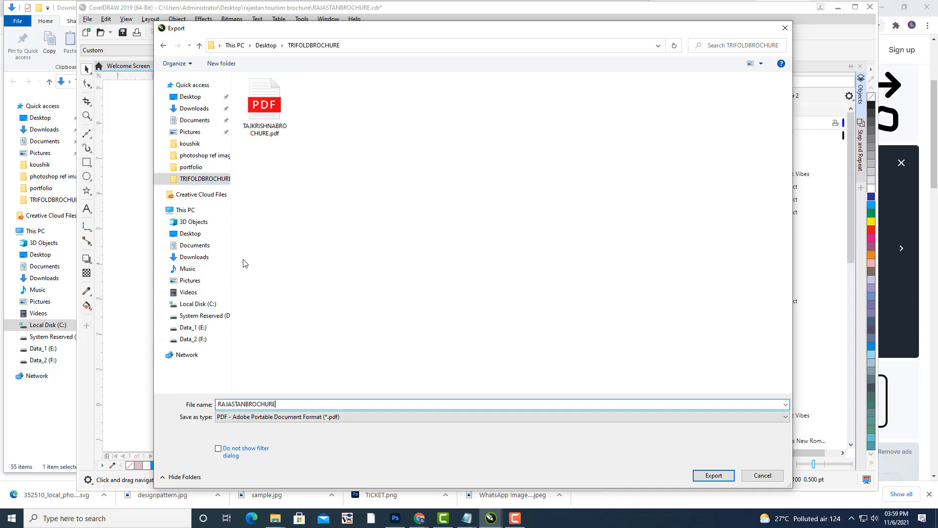
click(185, 100)
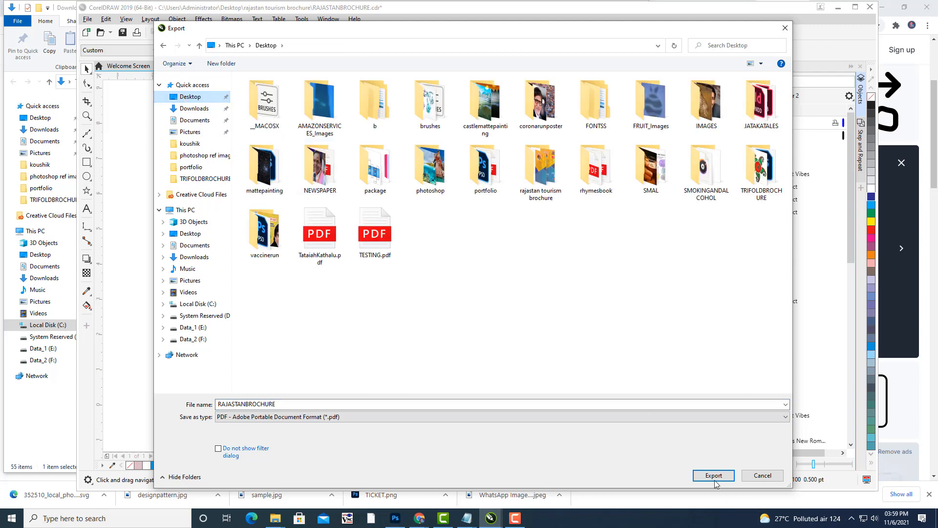
click(715, 477)
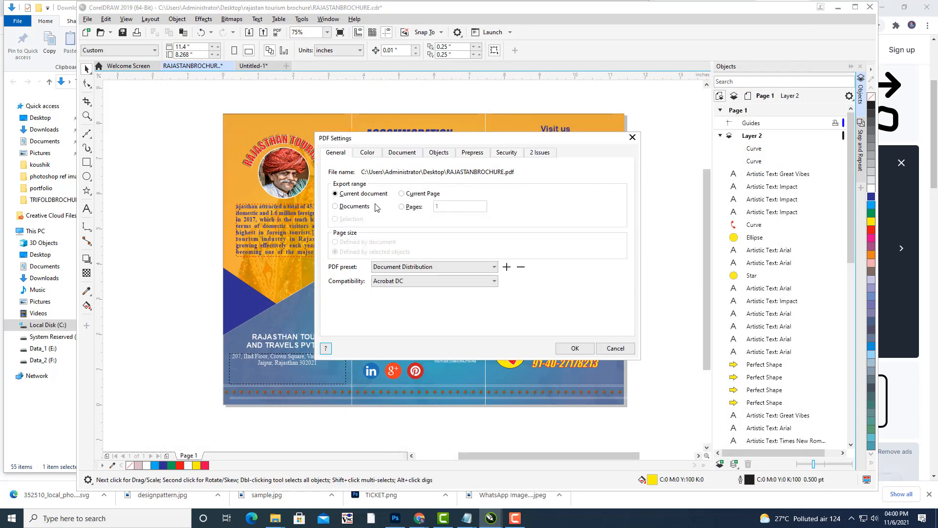
click(575, 348)
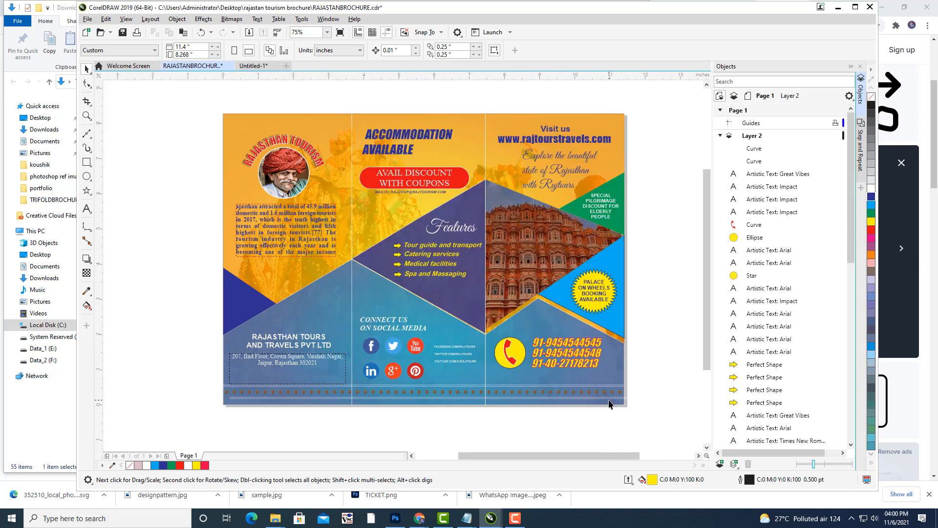
Minimize CorelDRAW, the browser and the file window to reveal the desktop.
click(838, 7)
click(884, 10)
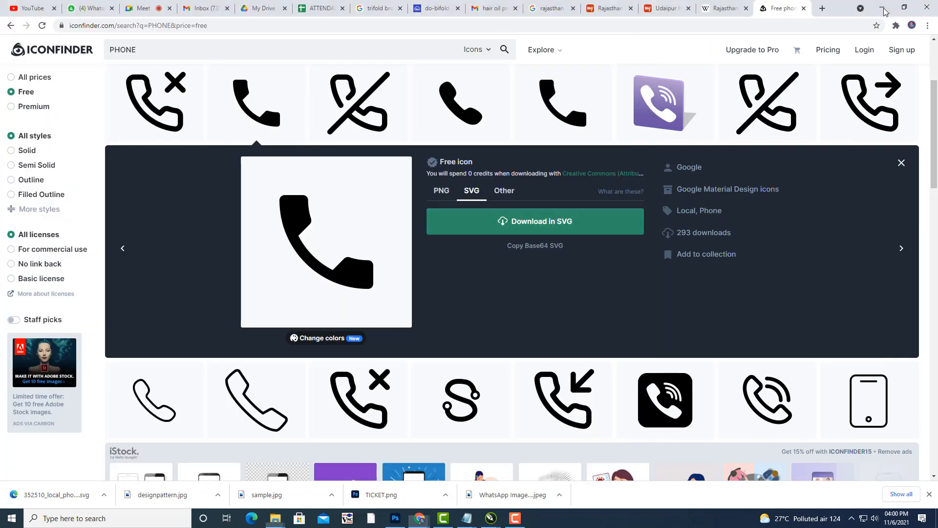
click(884, 9)
click(599, 9)
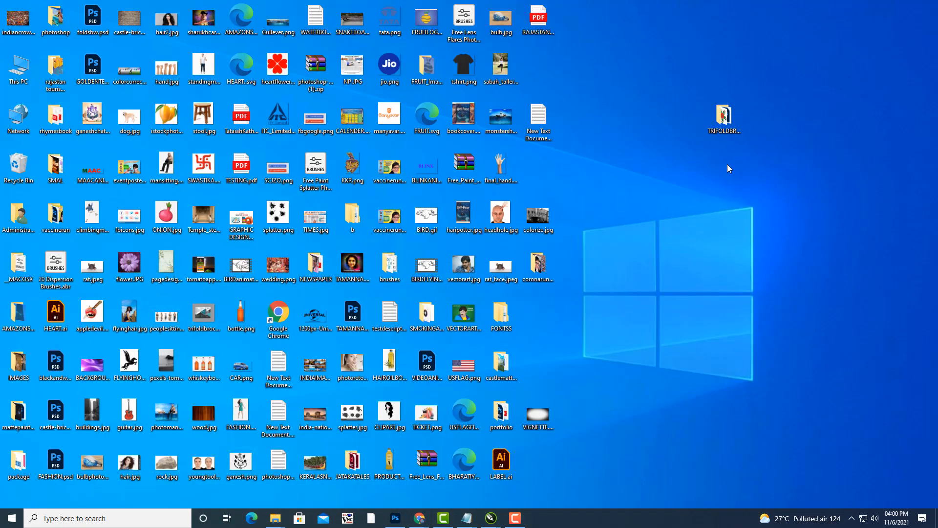
Open RAJASTANBROCHURE.pdf in Edge twice, retrying the failed load, then close it.
double_click(545, 25)
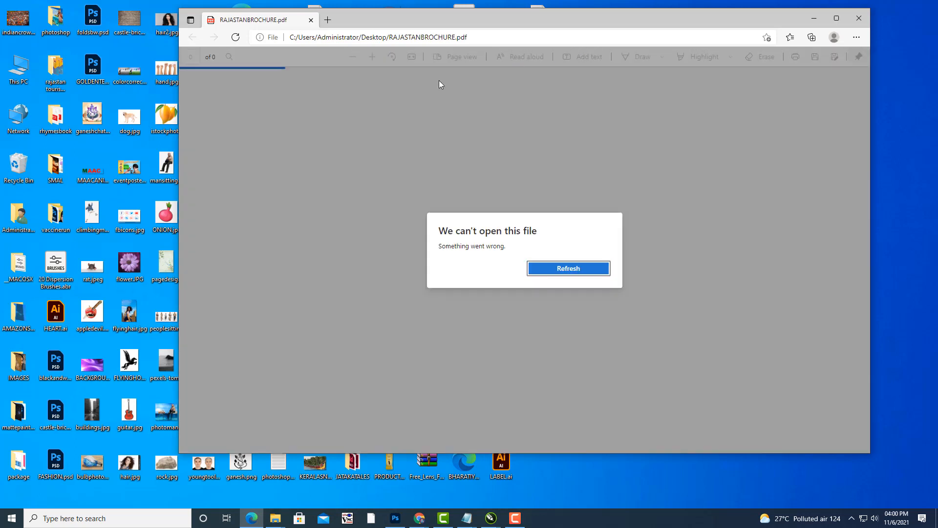
click(553, 268)
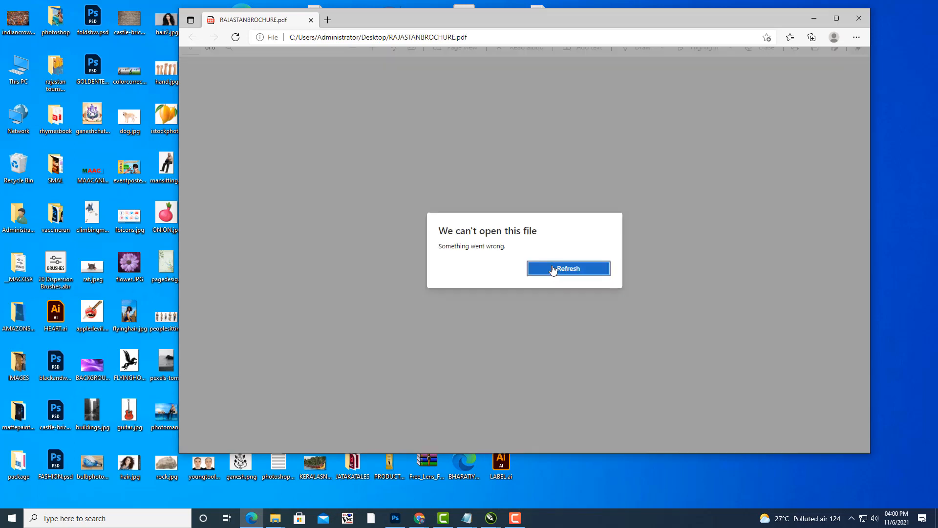
click(554, 268)
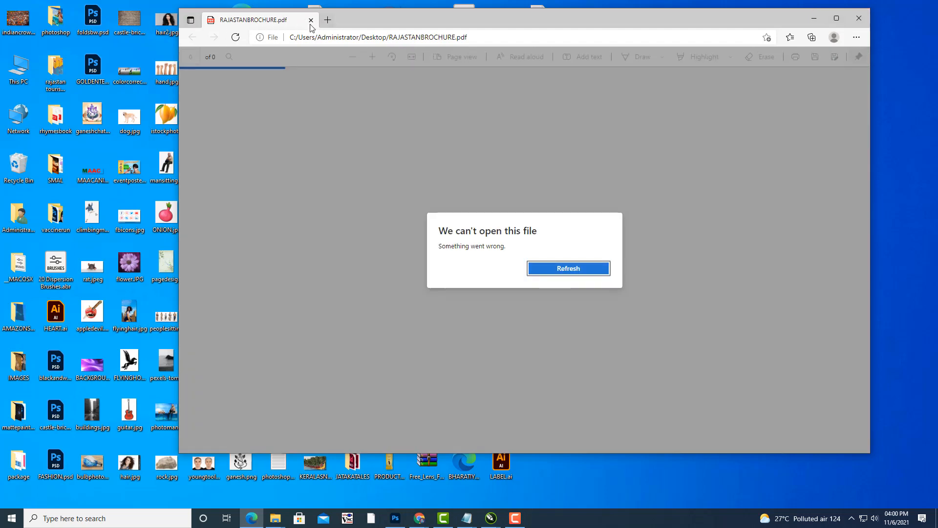
click(310, 22)
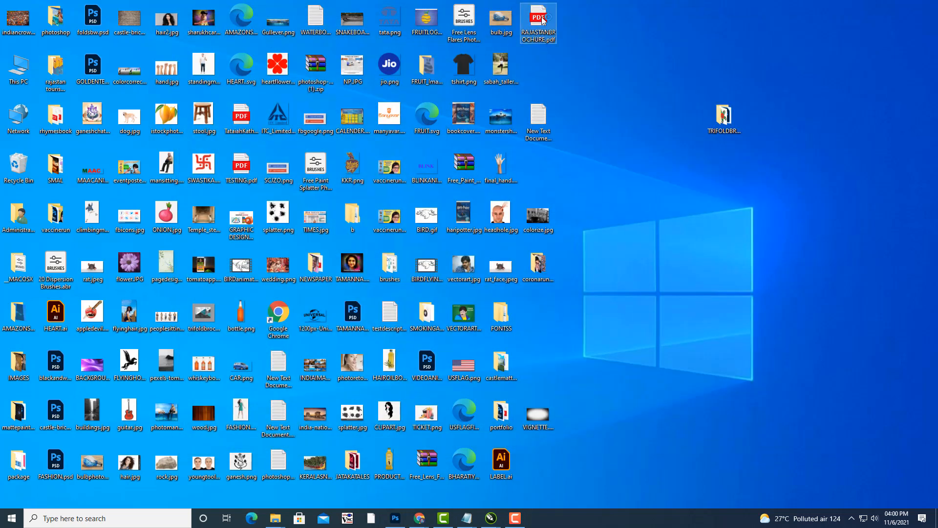
double_click(541, 19)
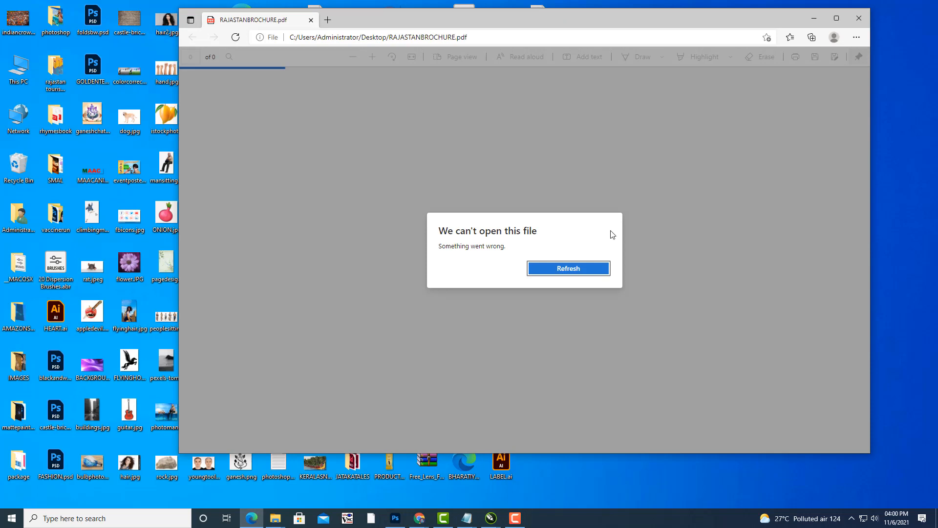
click(564, 267)
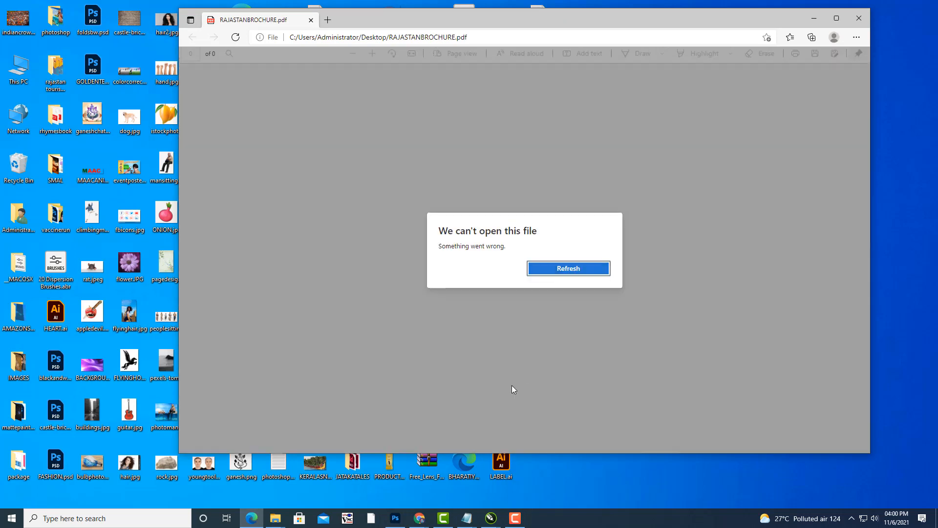
click(579, 269)
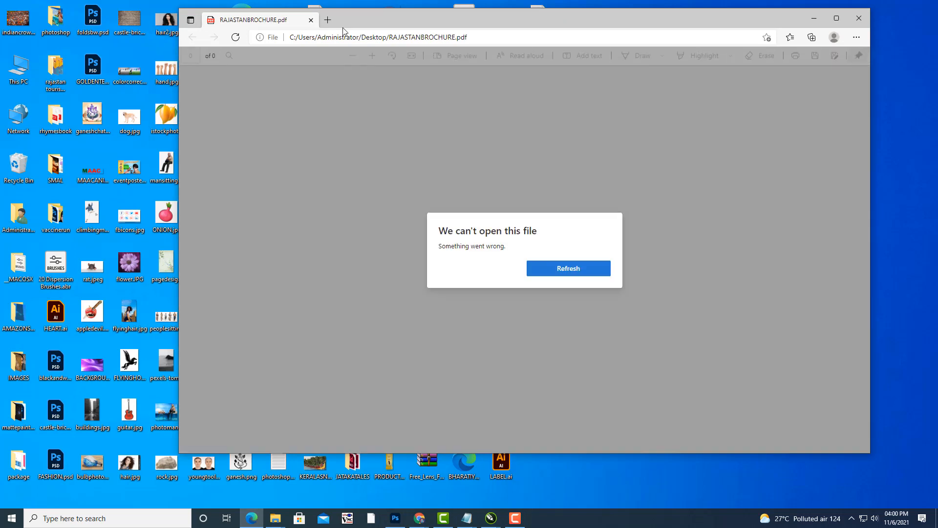
click(311, 19)
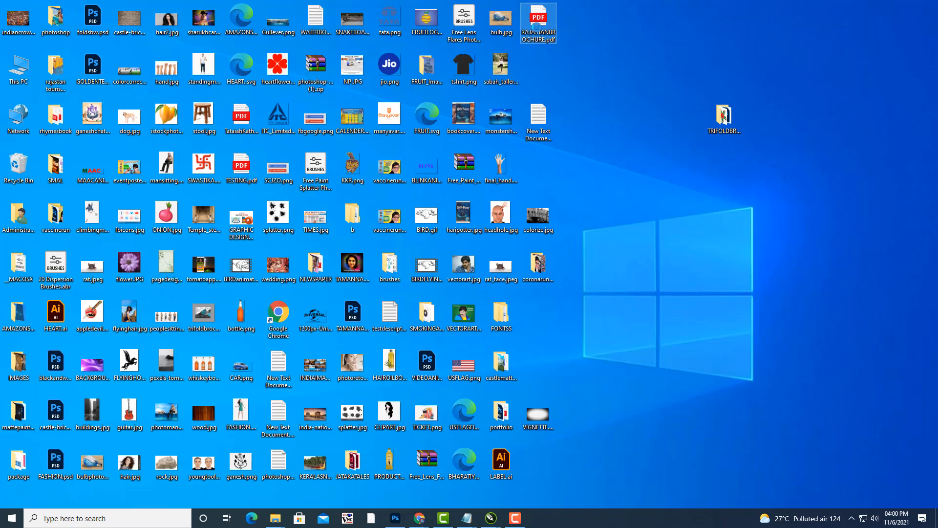
Open RAJASTANBROCHURE.pdf with Adobe Reader and dismiss the default-app prompt.
right_click(538, 28)
mouse_move(595, 130)
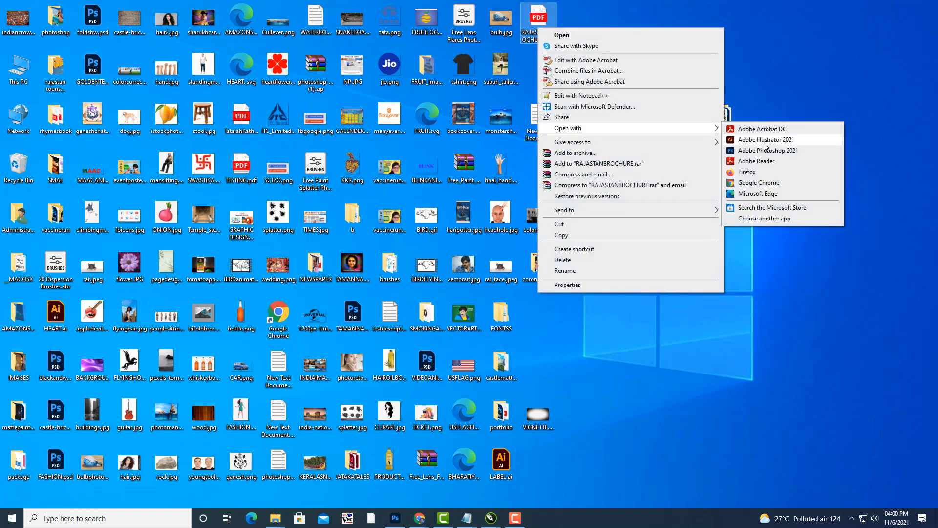
click(771, 165)
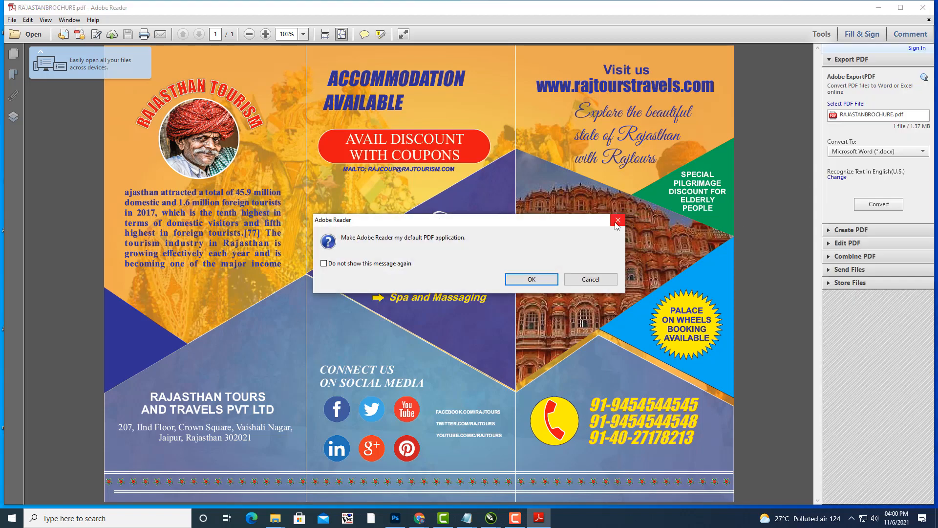
click(617, 220)
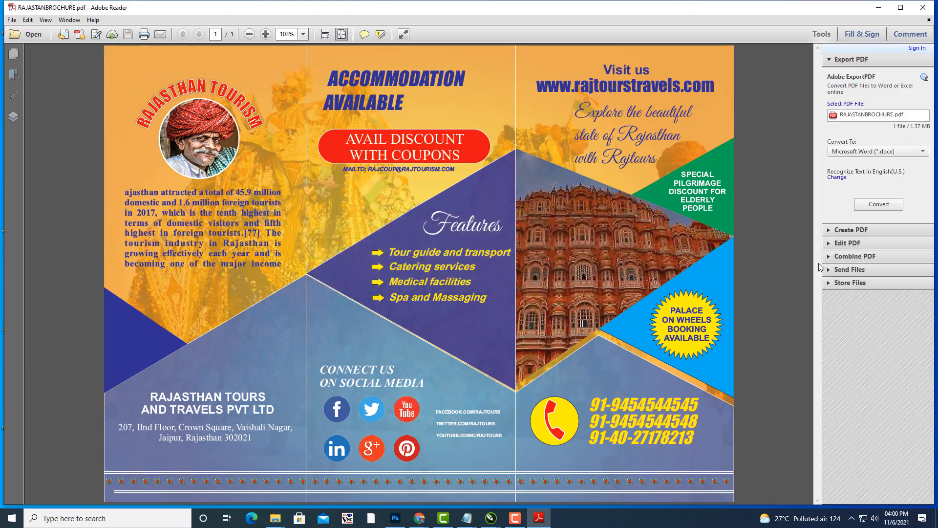